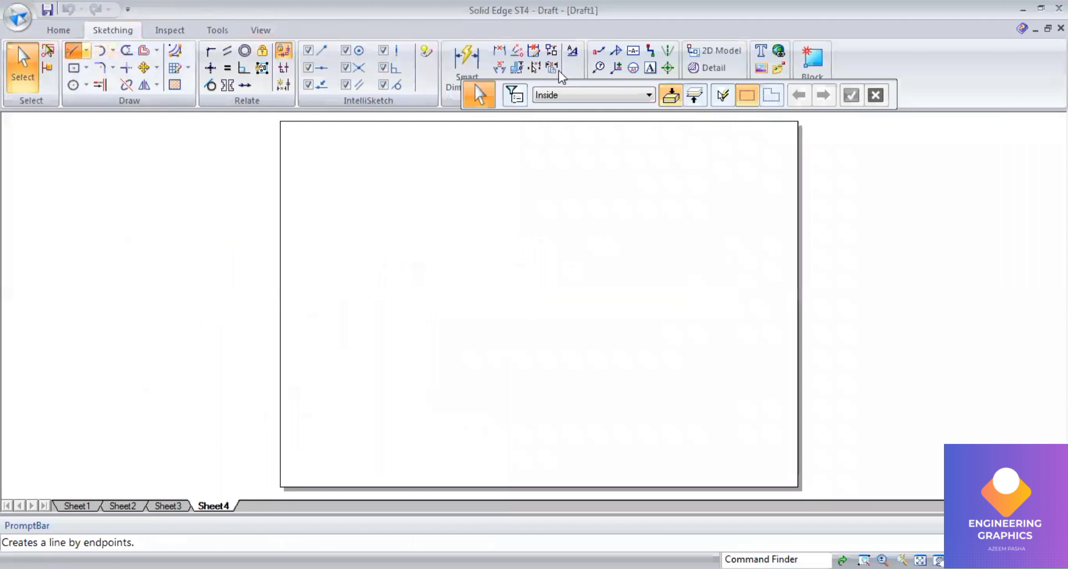
# Step: Draw a horizontal xy reference line about 272 mm long across the middle of the sheet
pyautogui.click(659, 95)
pyautogui.click(660, 97)
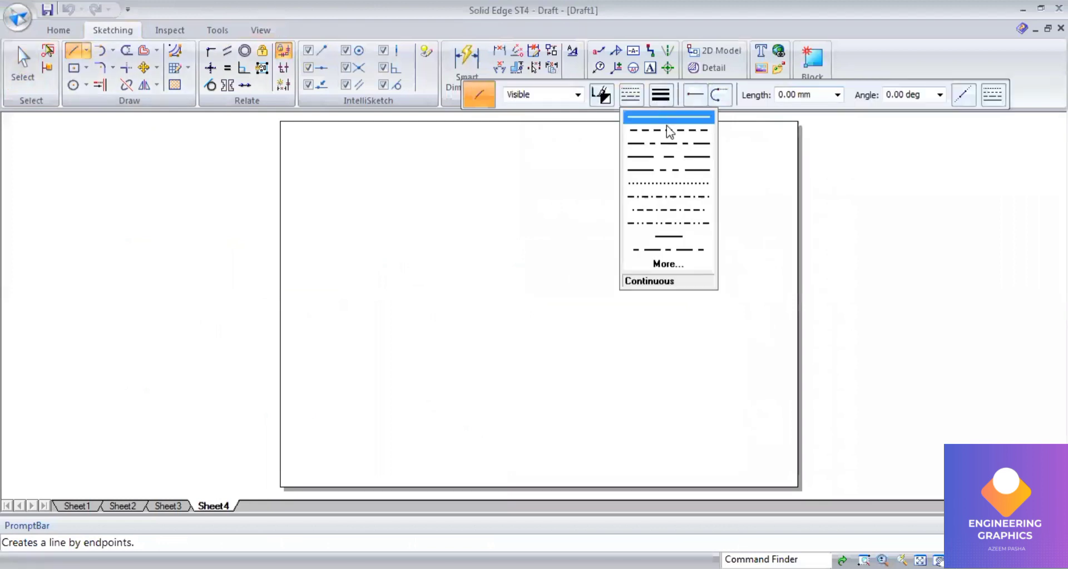
pyautogui.click(349, 307)
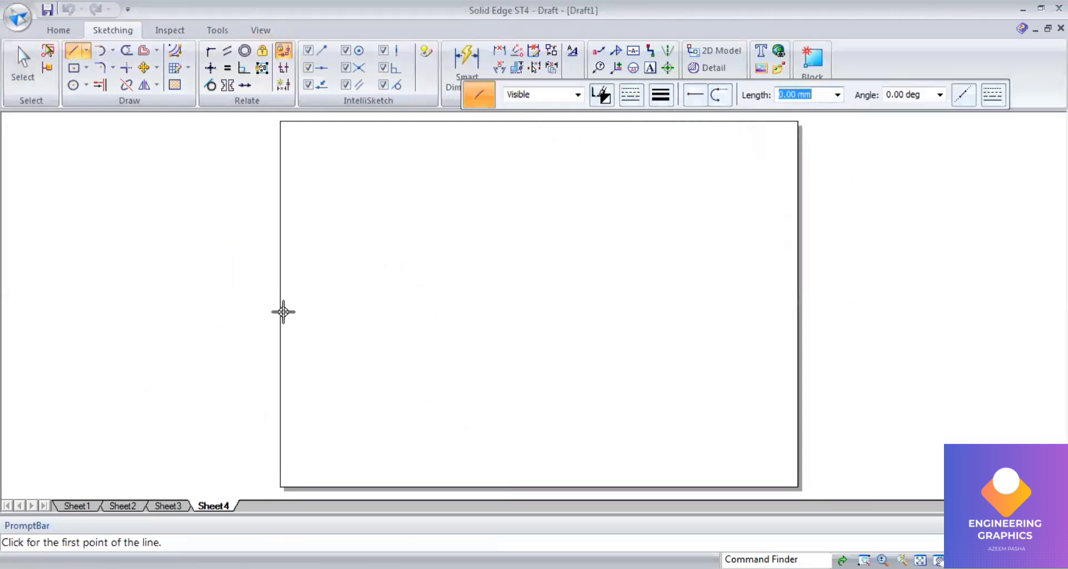
pyautogui.click(287, 305)
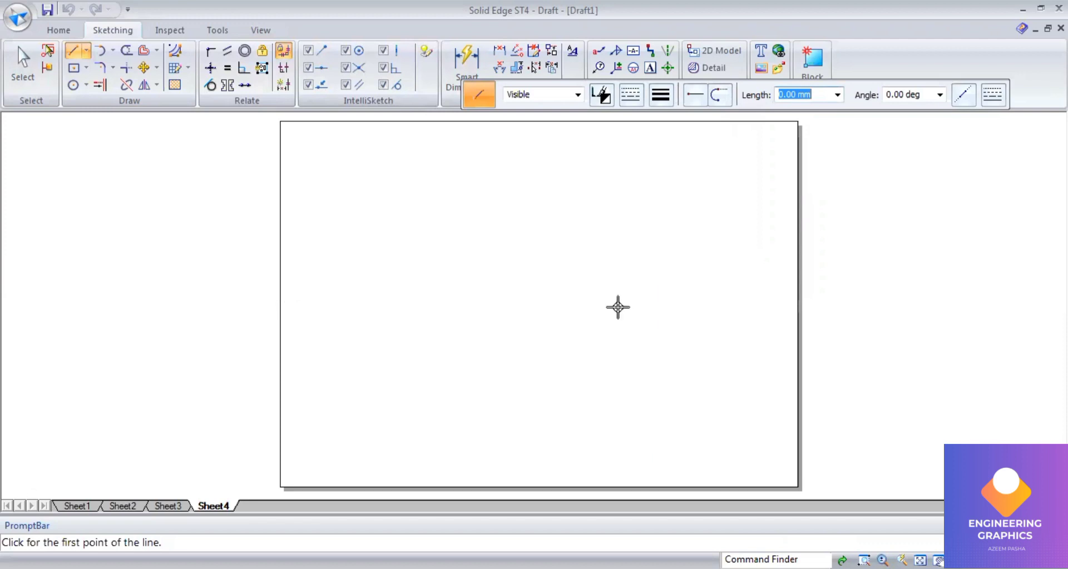
pyautogui.click(784, 309)
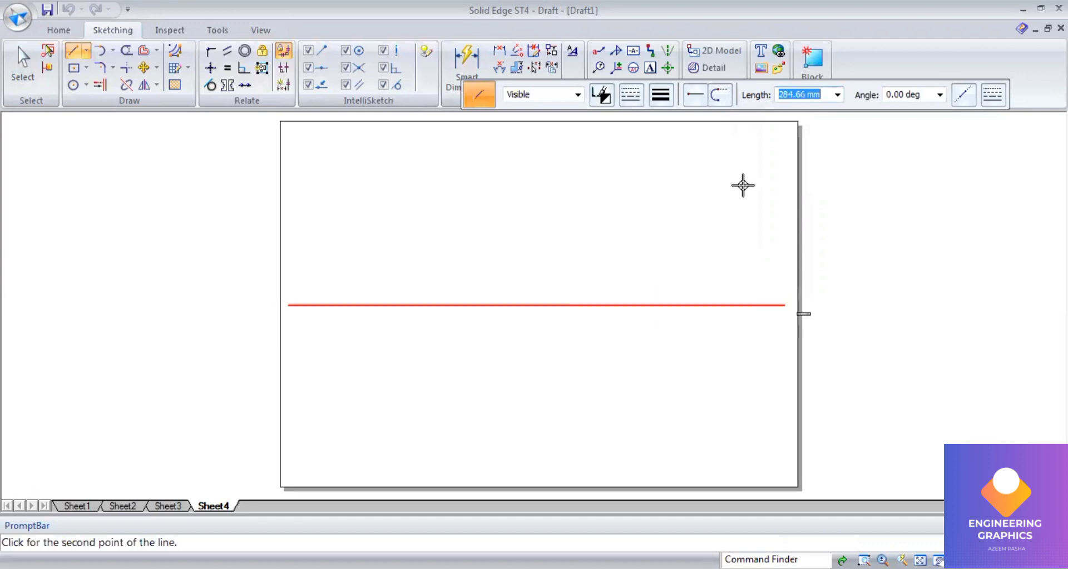
# Step: Add text labels x and y at the line's ends, and vp above and hp below it
pyautogui.click(650, 68)
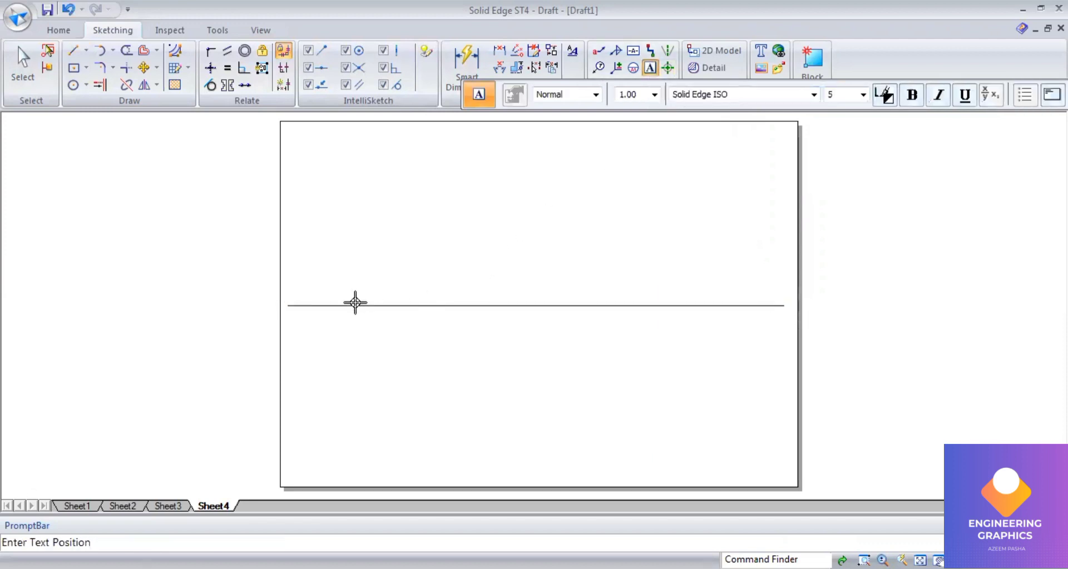
pyautogui.click(284, 310)
pyautogui.write('x')
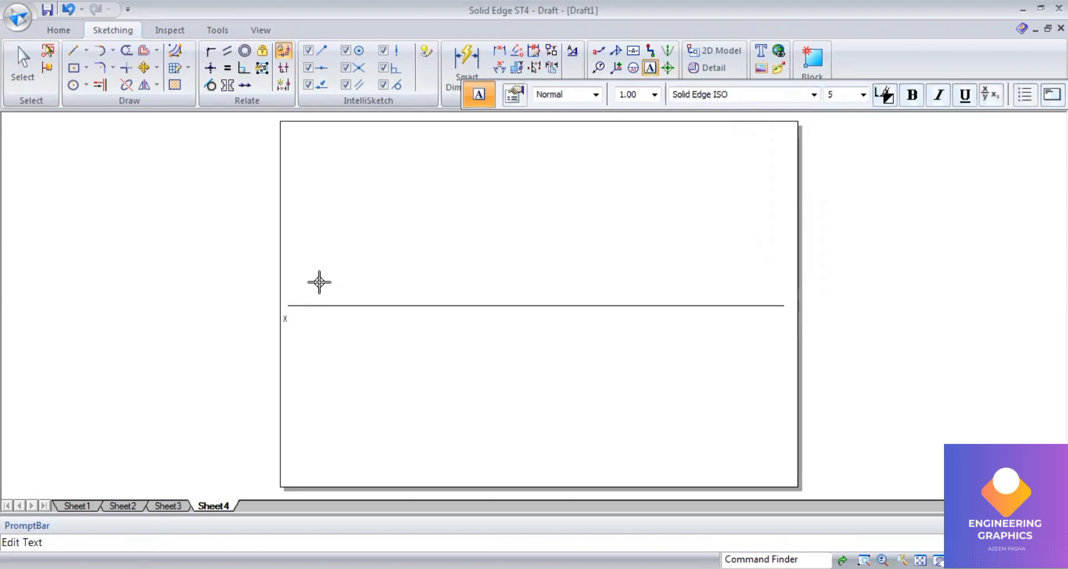
pyautogui.click(298, 286)
pyautogui.write('VP')
pyautogui.click(297, 315)
pyautogui.write('hp')
pyautogui.click(783, 311)
pyautogui.write('y')
# Step: Offset the xy line 15 mm below it as a chain line
pyautogui.hotkey('alt', 'Tab')
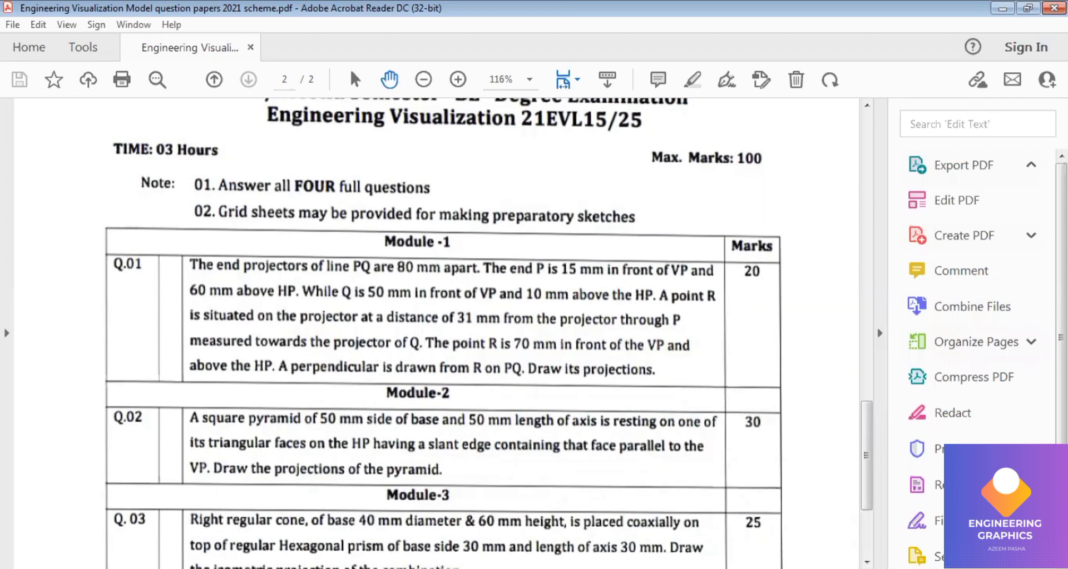
pyautogui.hotkey('alt', 'Tab')
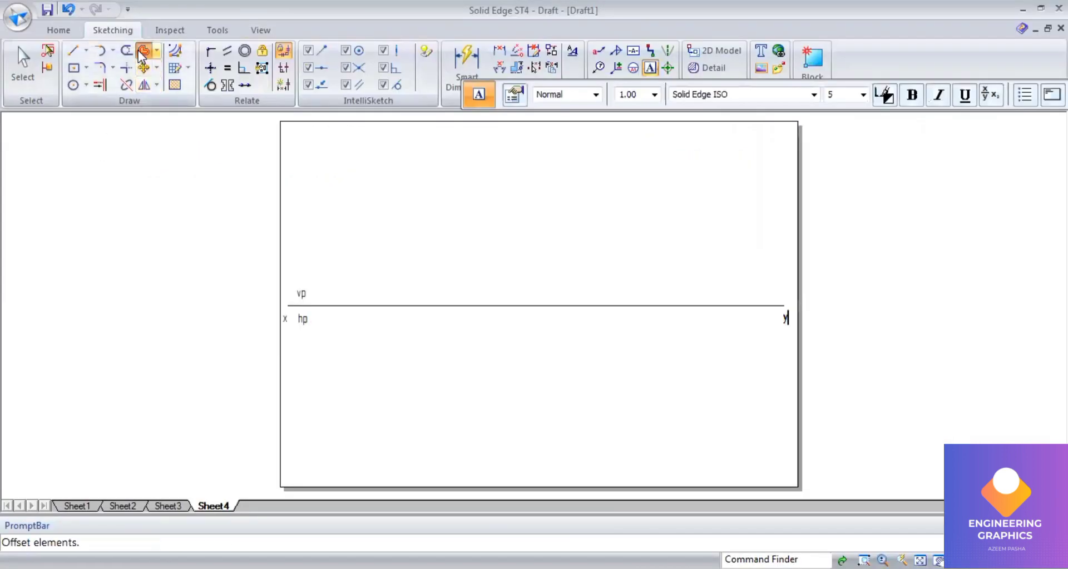
pyautogui.click(630, 94)
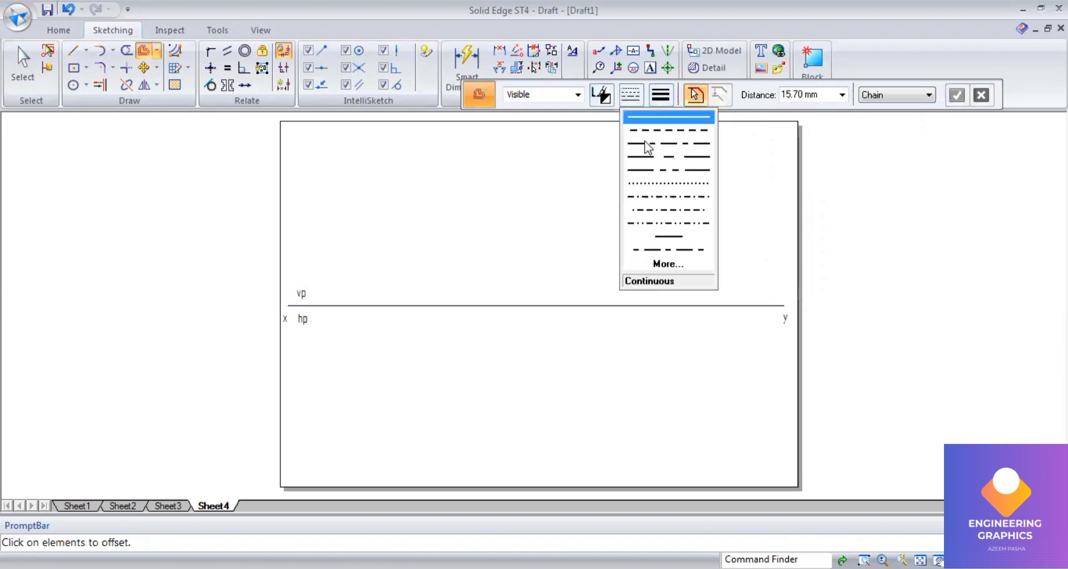
pyautogui.click(646, 144)
pyautogui.click(447, 305)
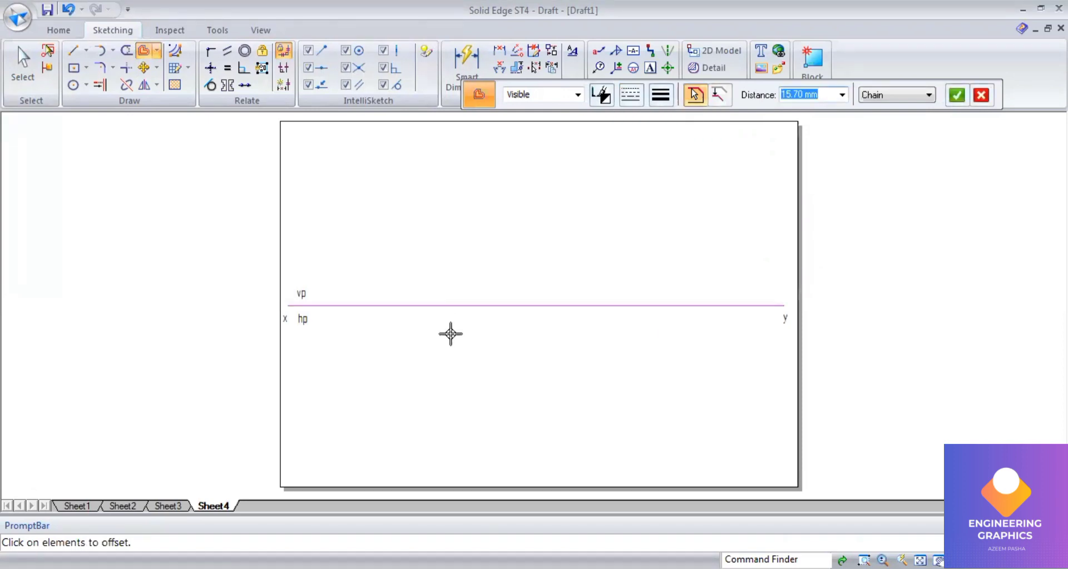
pyautogui.write('15')
pyautogui.press('Return')
pyautogui.click(506, 337)
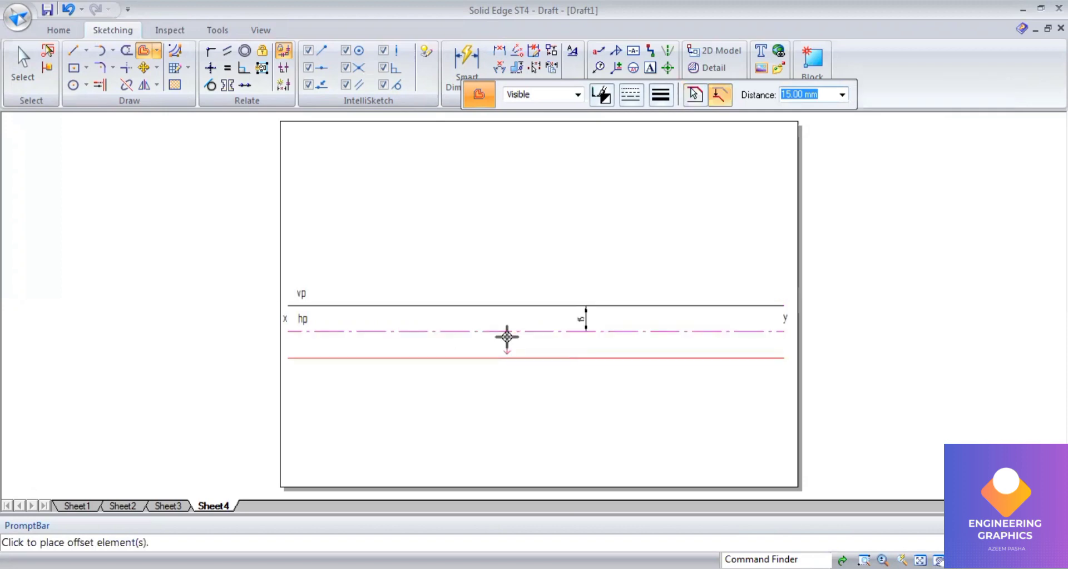
pyautogui.click(693, 93)
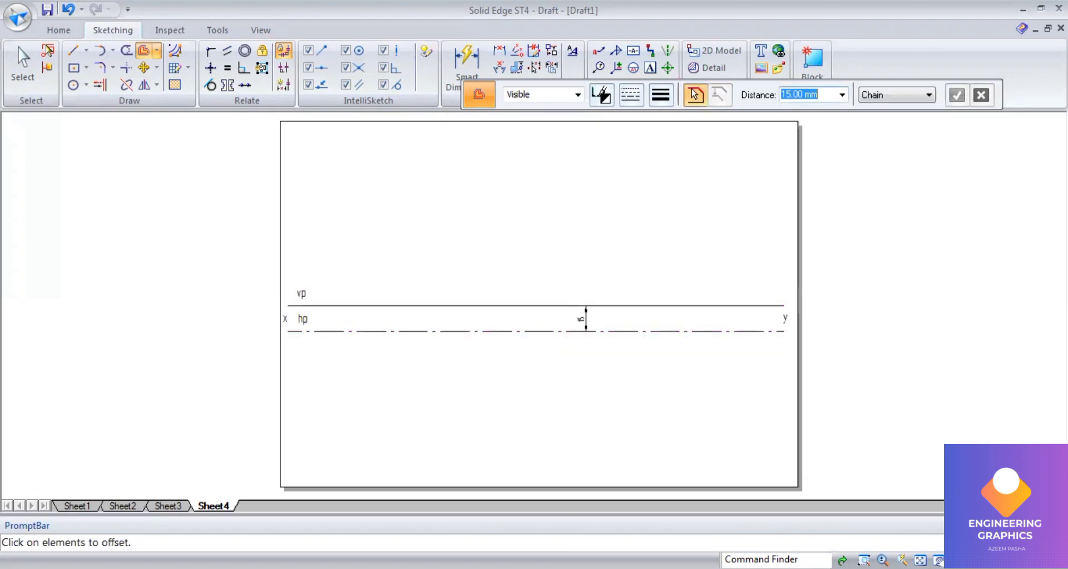
# Step: Offset the xy line 60 mm above it
pyautogui.click(354, 568)
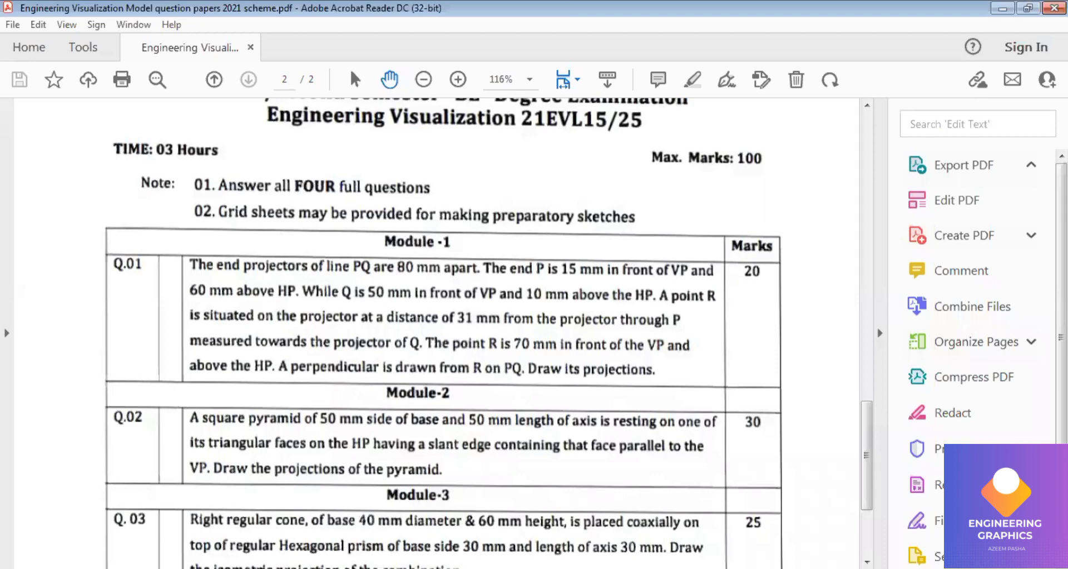
pyautogui.click(367, 568)
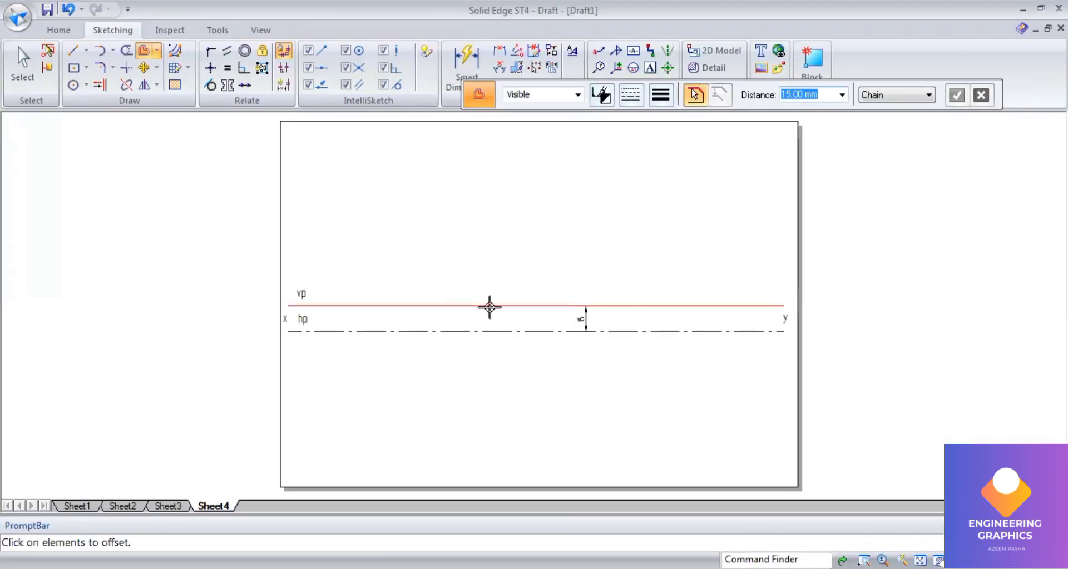
pyautogui.click(489, 305)
pyautogui.write('60')
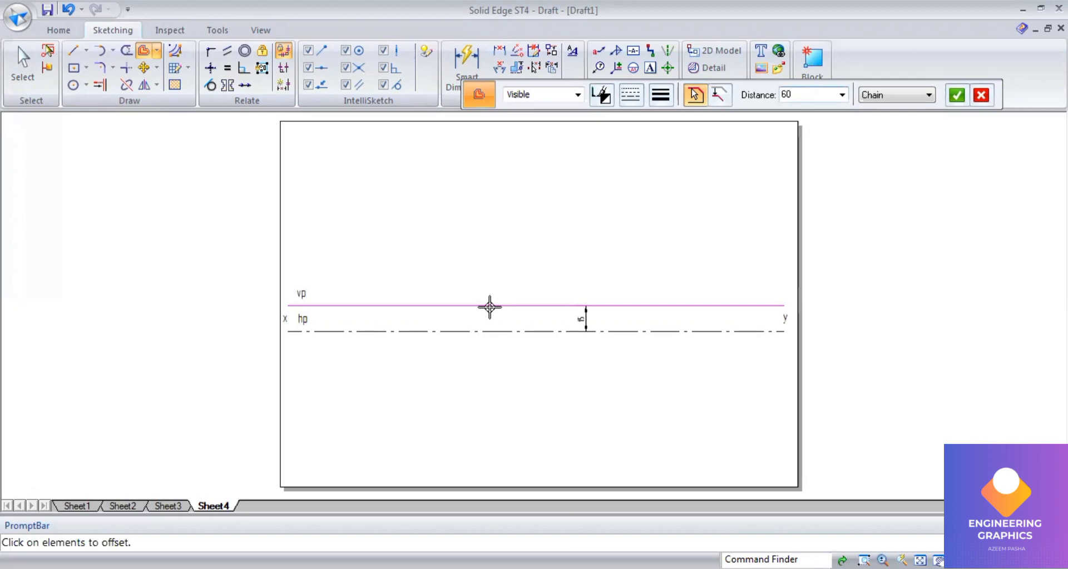
pyautogui.press('Return')
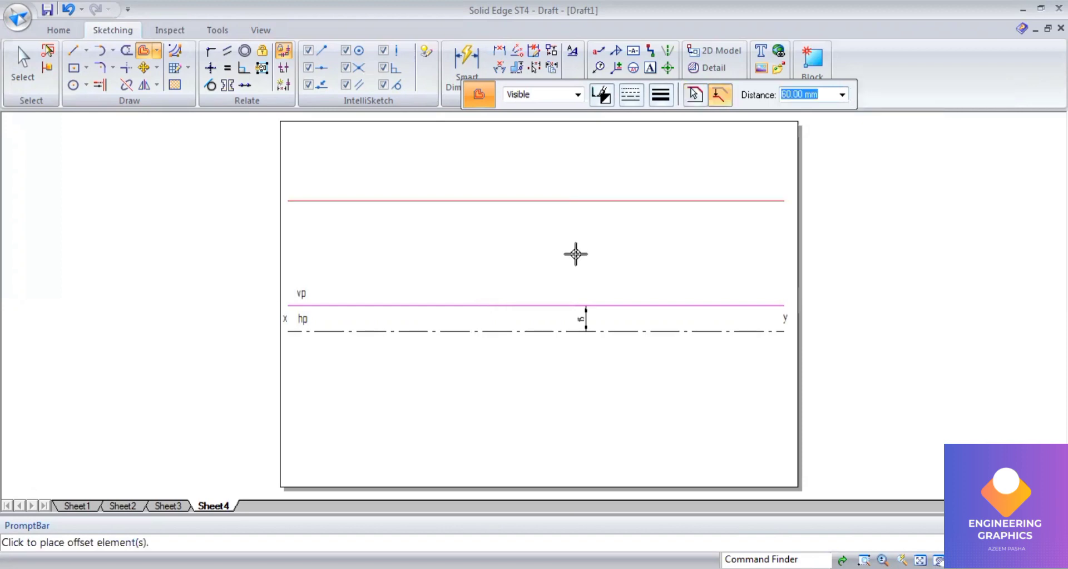
pyautogui.click(583, 322)
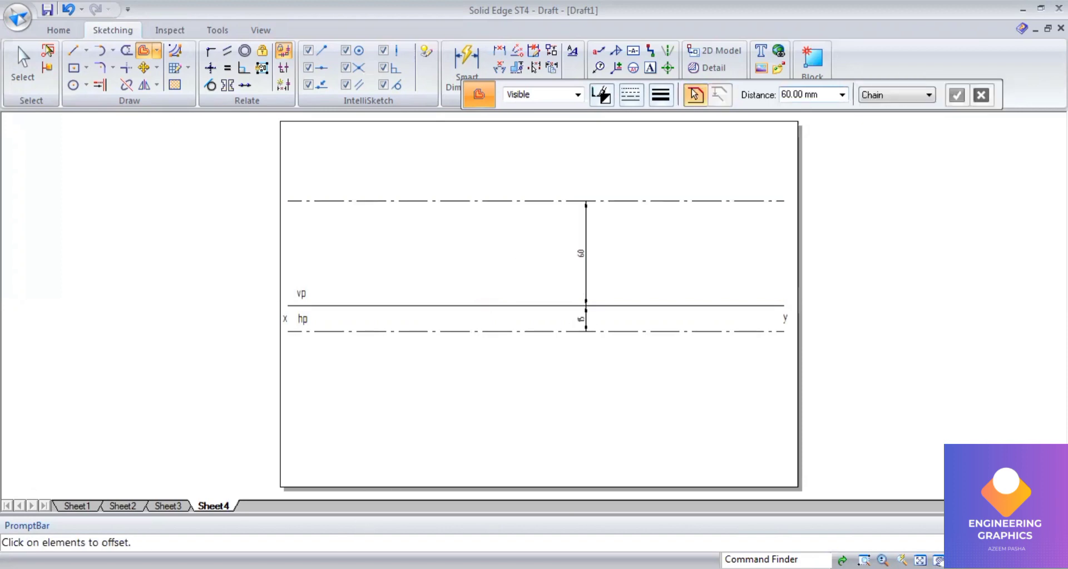
# Step: Offset the xy line 50 mm below it
pyautogui.hotkey('alt', 'Tab')
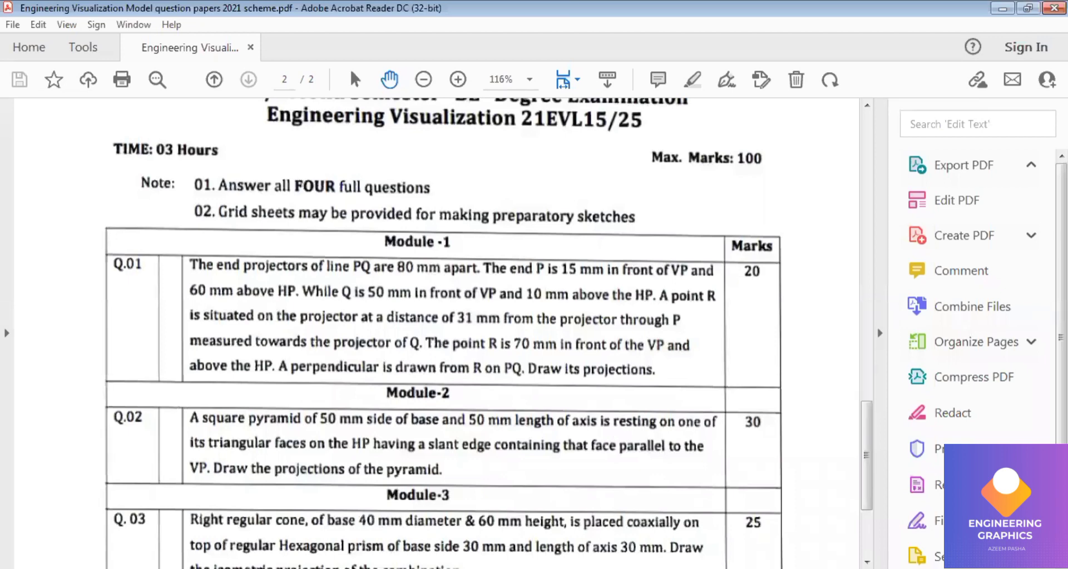
pyautogui.hotkey('alt', 'Tab')
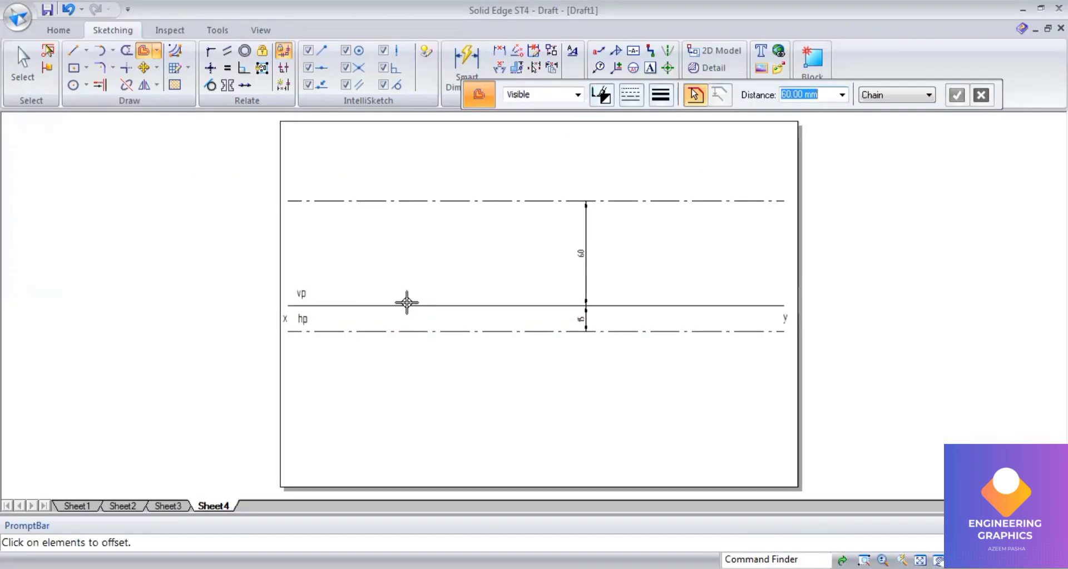
pyautogui.hotkey('alt', 'Tab')
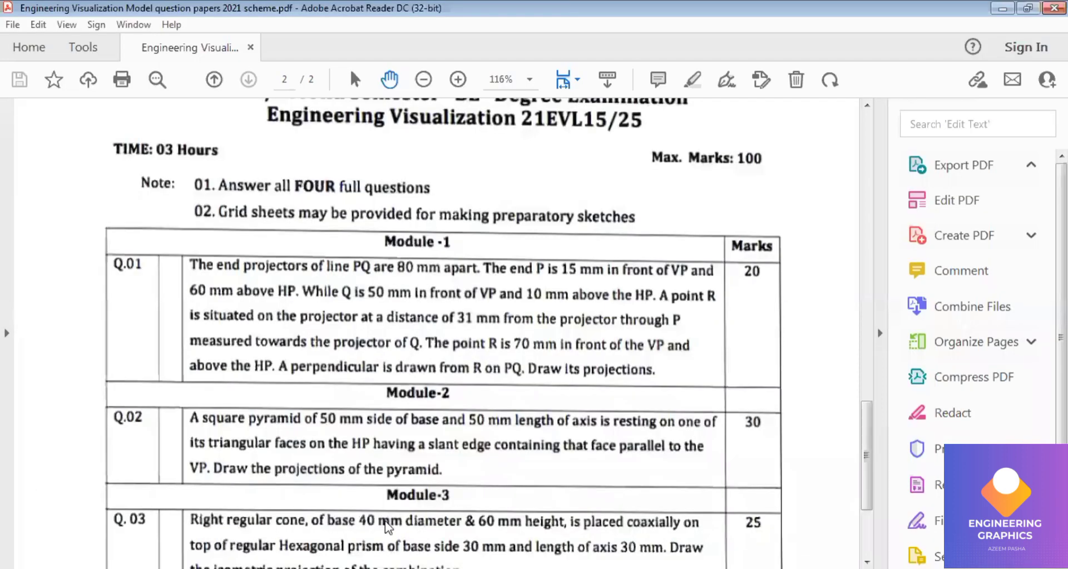
pyautogui.hotkey('alt', 'Tab')
pyautogui.write('50')
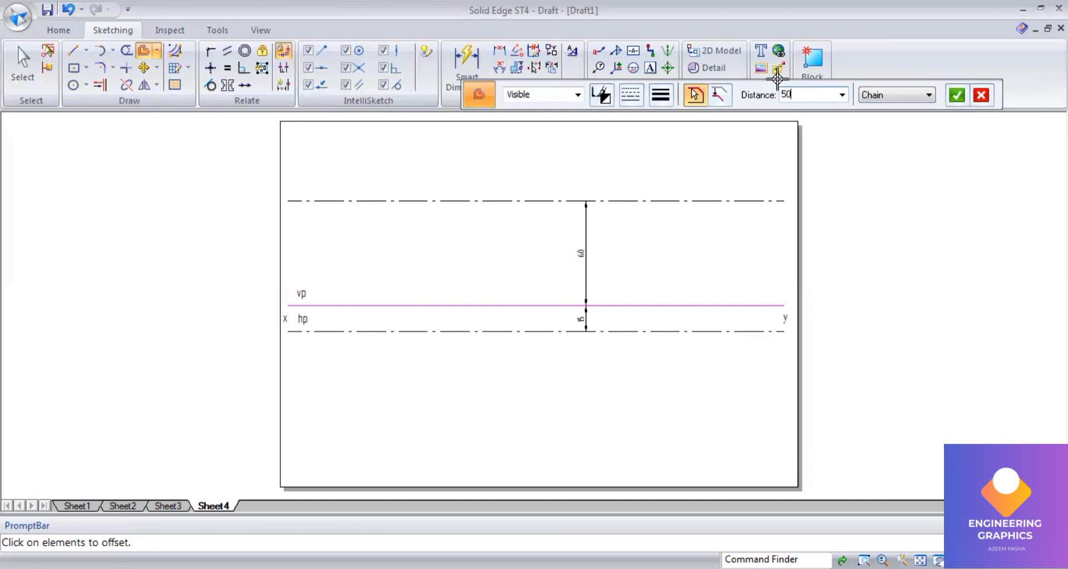
pyautogui.press('Return')
pyautogui.click(634, 340)
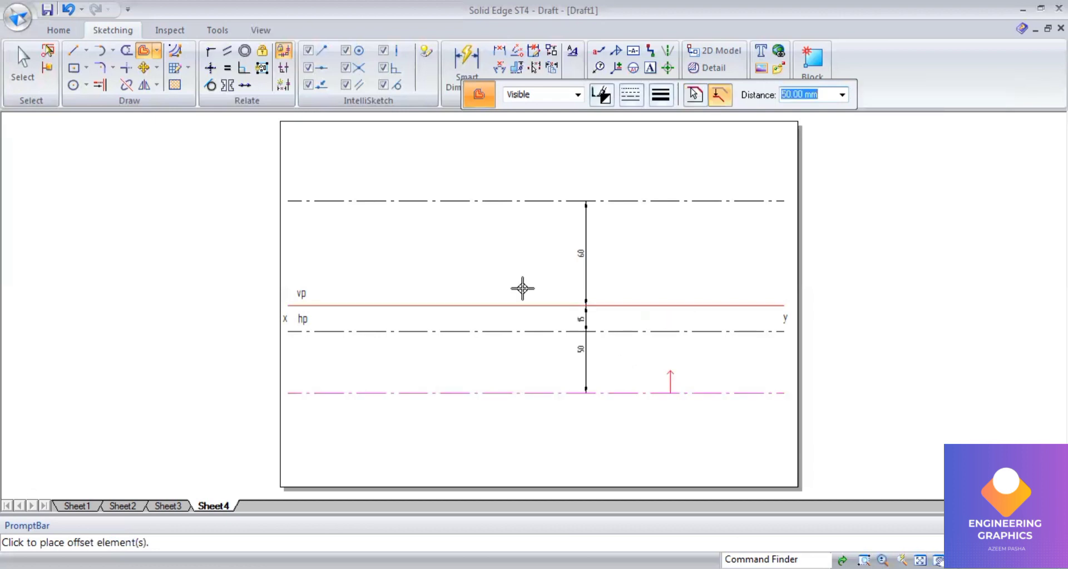
# Step: Offset the xy line 10 mm above it
pyautogui.click(511, 308)
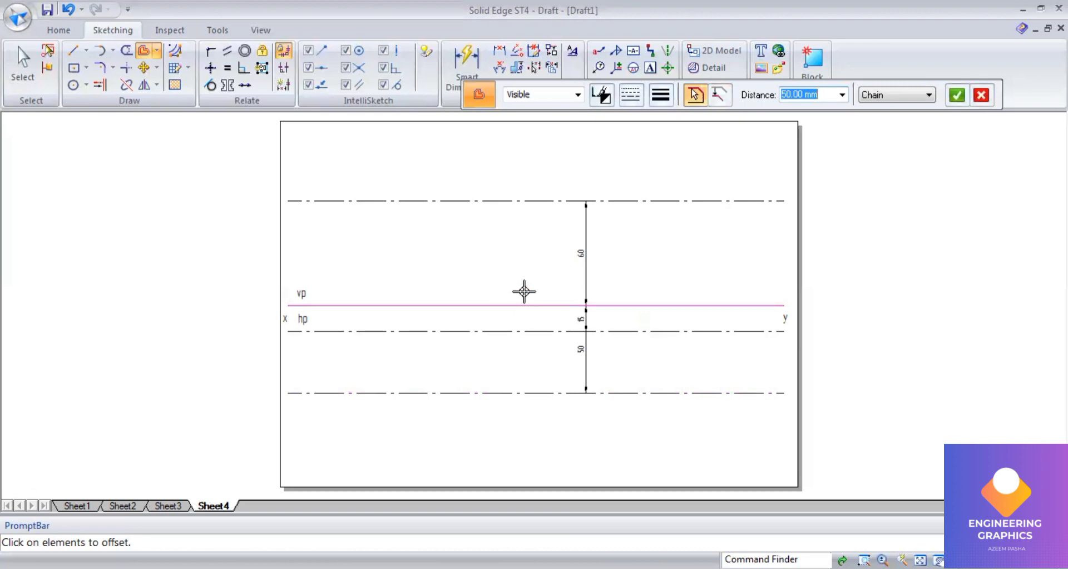
pyautogui.write('10')
pyautogui.press('Return')
pyautogui.click(523, 293)
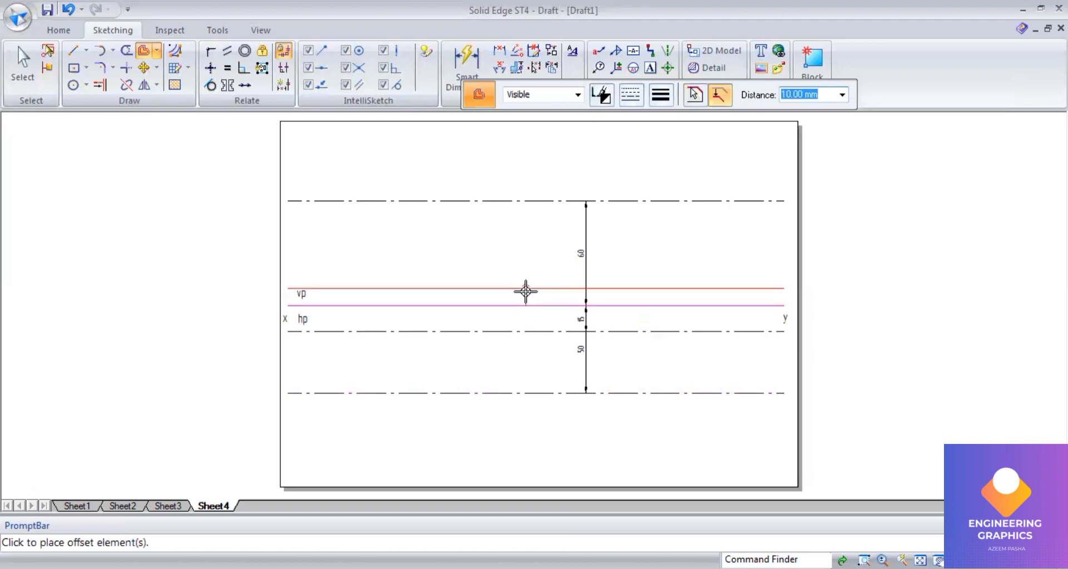
pyautogui.click(685, 253)
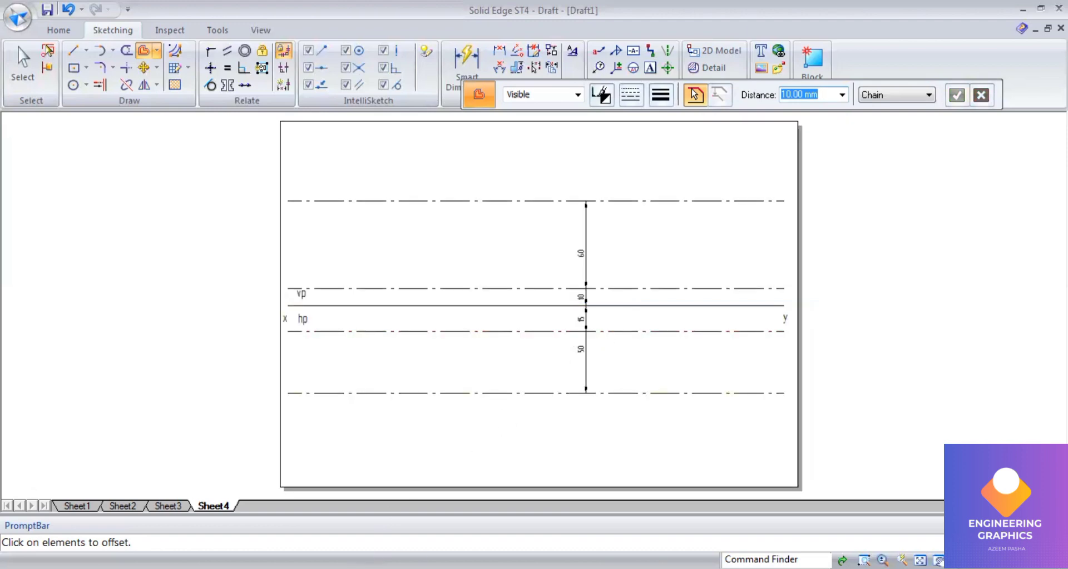
# Step: Draw a vertical continuous 0.13 mm projector from the 15 mm line below xy up to the 60 mm line above
pyautogui.click(339, 568)
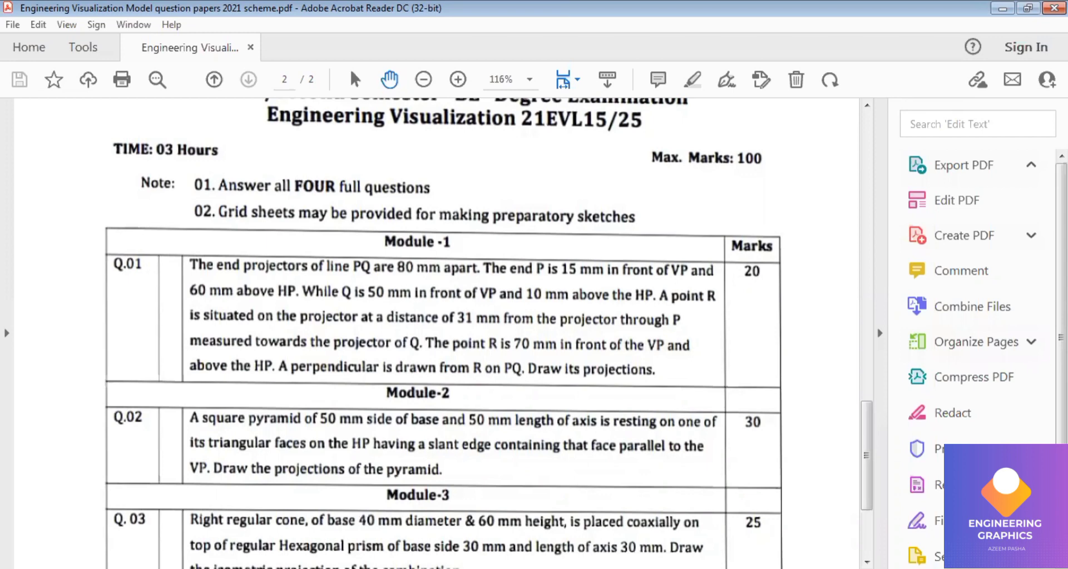
pyautogui.click(339, 568)
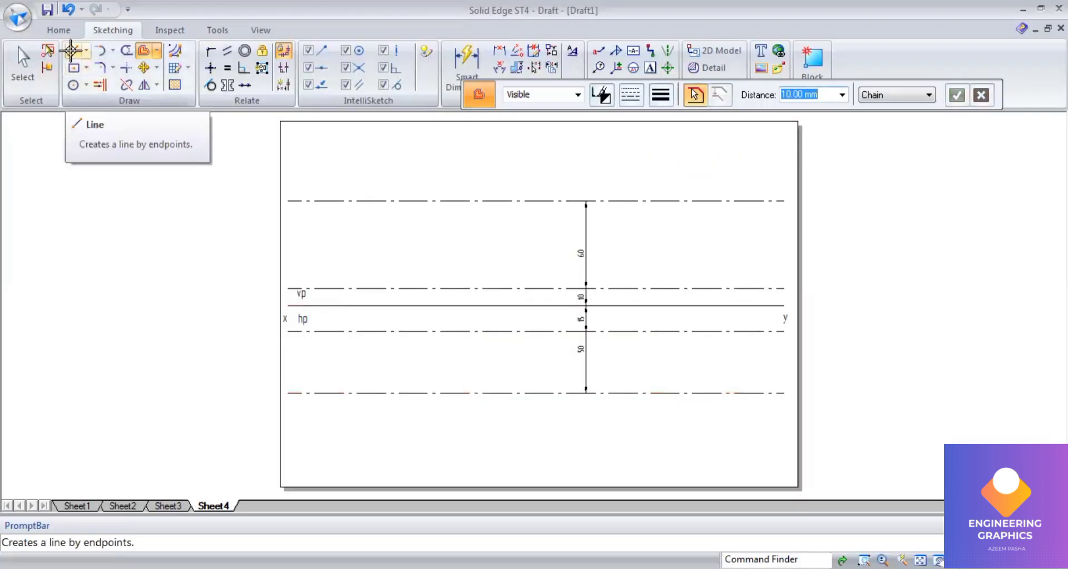
pyautogui.click(659, 95)
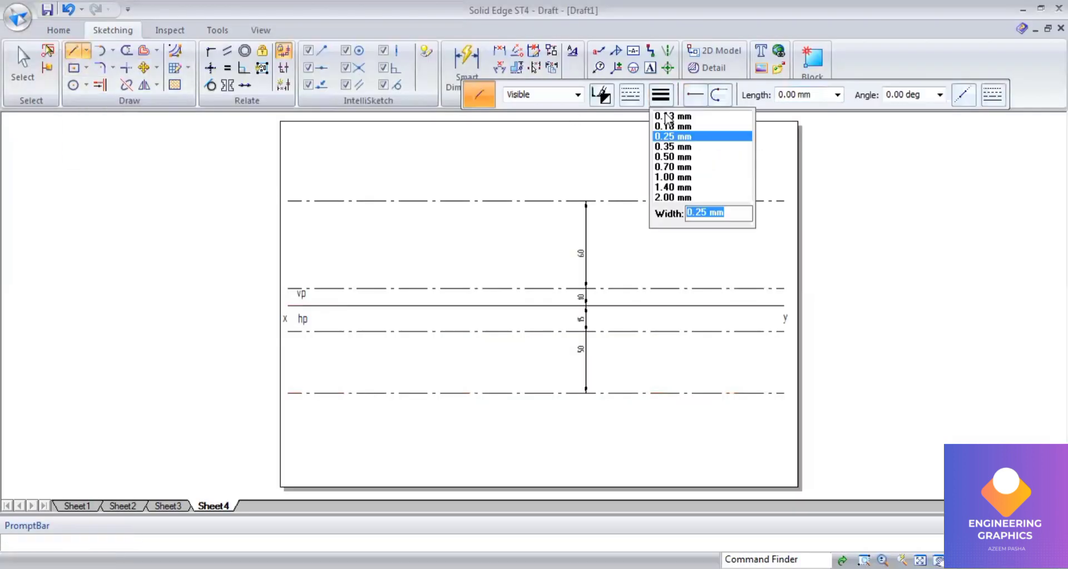
pyautogui.click(667, 117)
pyautogui.click(631, 95)
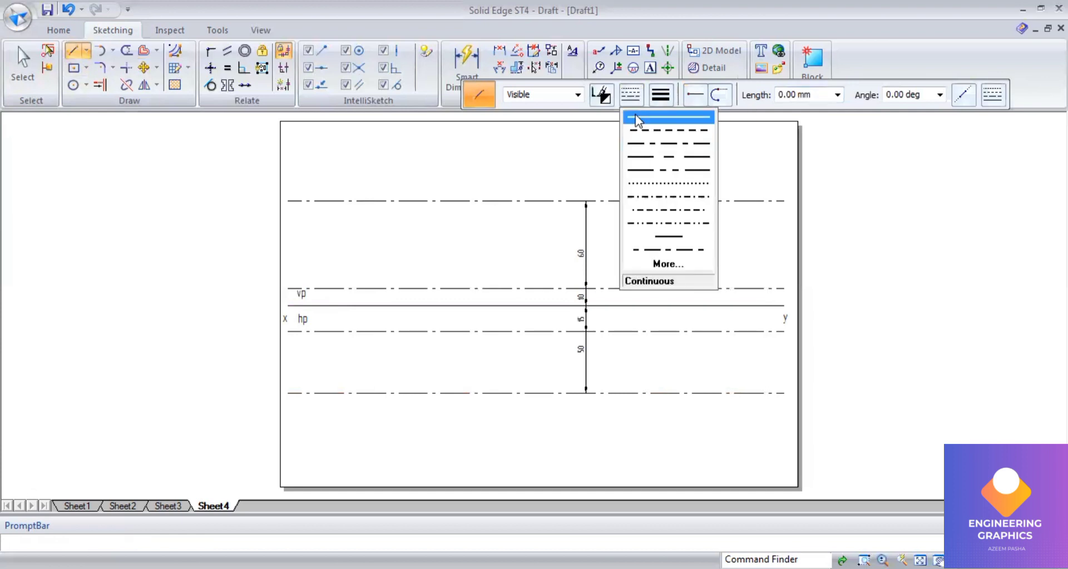
pyautogui.click(638, 119)
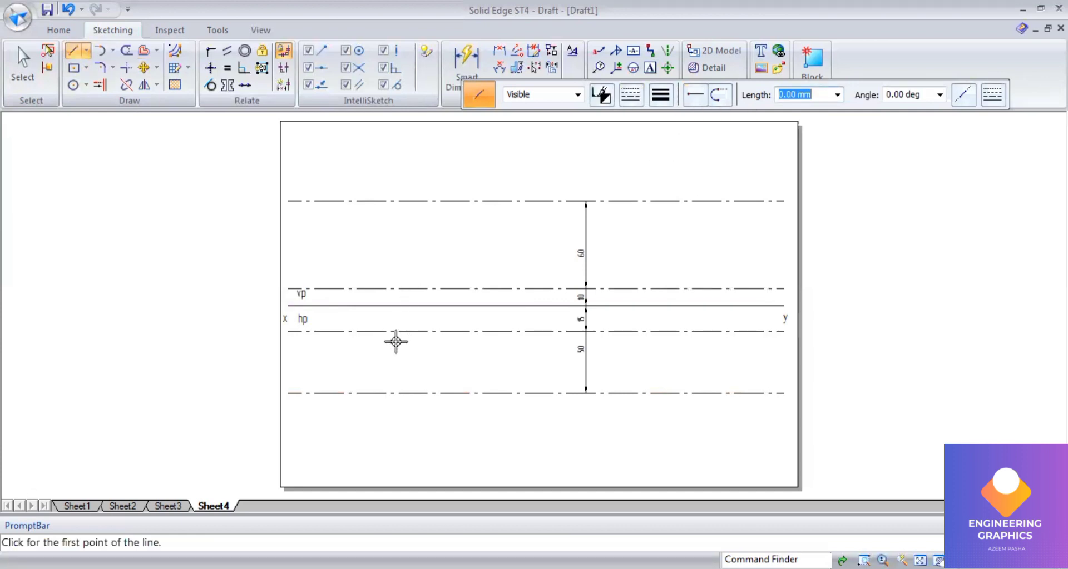
pyautogui.click(351, 331)
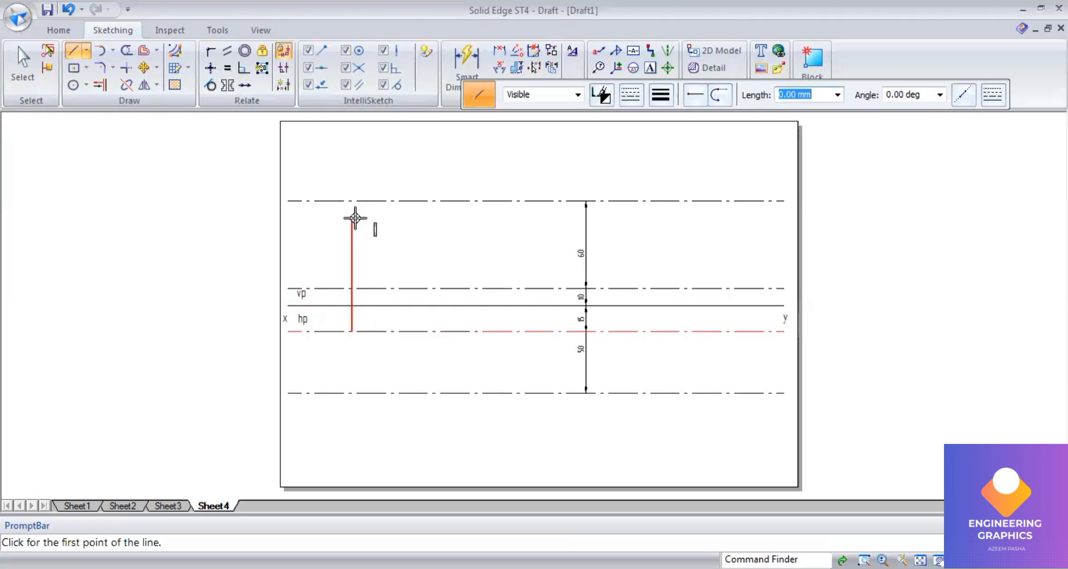
pyautogui.click(353, 201)
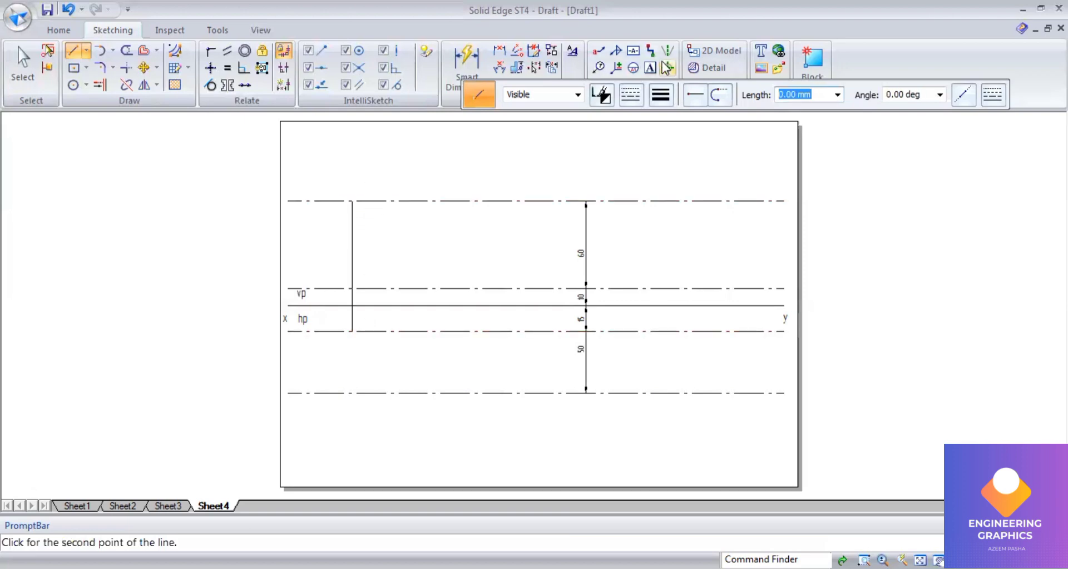
# Step: Label the projector's lower end p and its upper end p'
pyautogui.click(353, 338)
pyautogui.write('p')
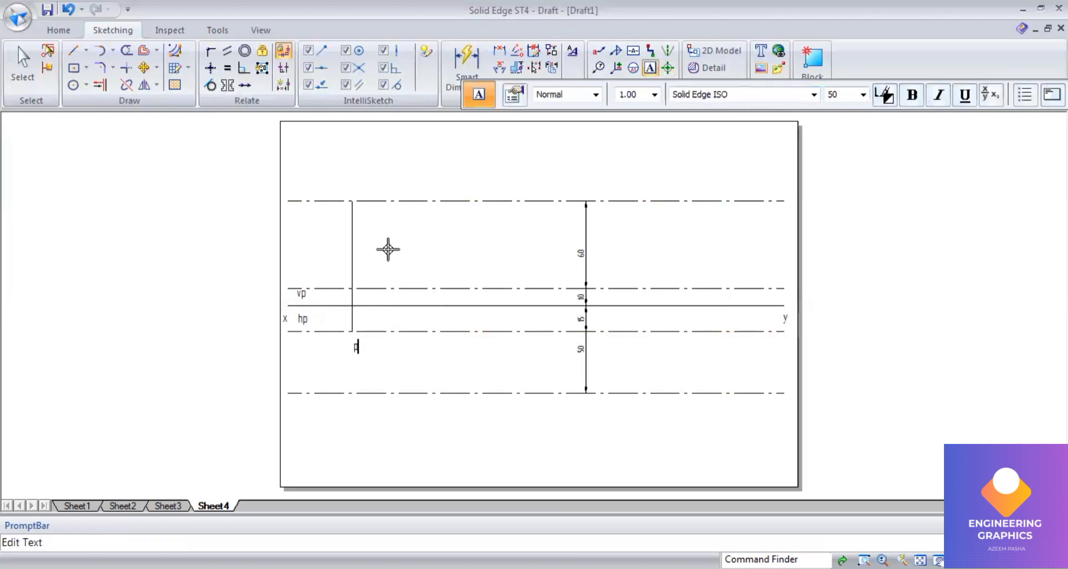
pyautogui.click(357, 181)
pyautogui.write("p'")
# Step: Try to draw an 80 mm line from p along the line 15 mm below xy, checking the question paper
pyautogui.click(73, 51)
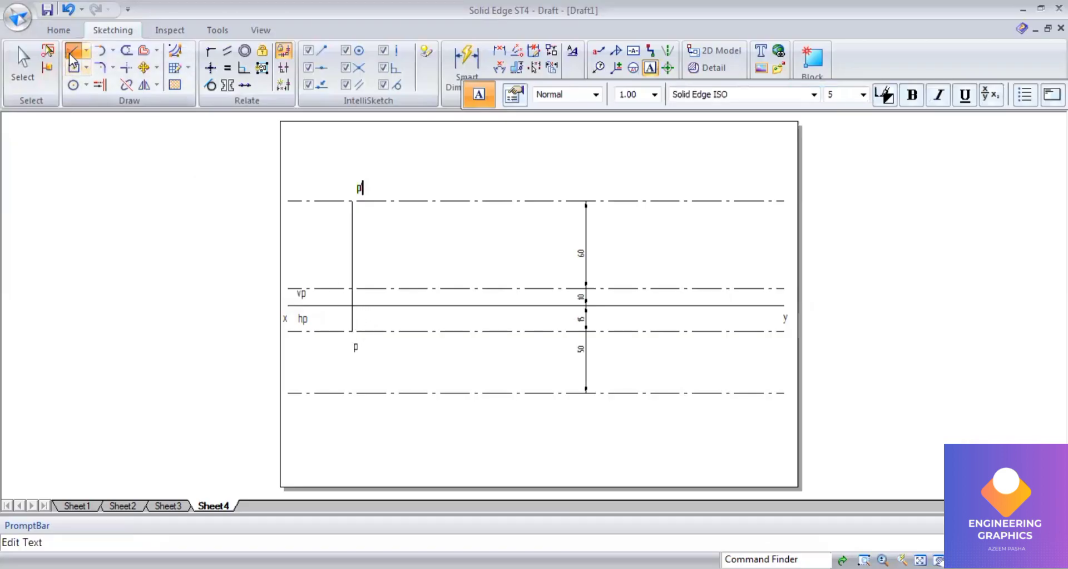
pyautogui.click(352, 332)
pyautogui.write('80')
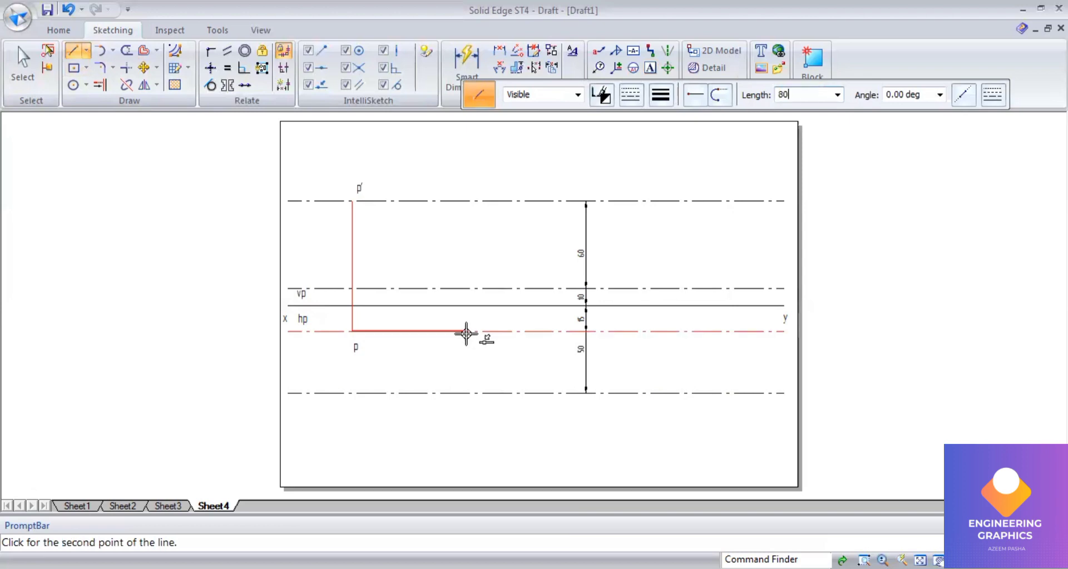
pyautogui.press('Tab')
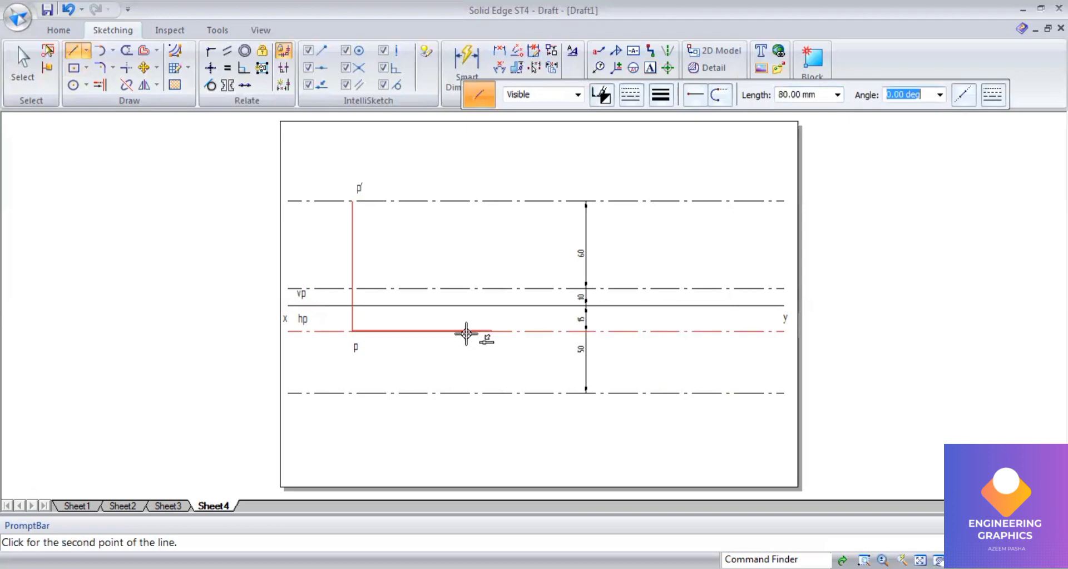
pyautogui.click(497, 367)
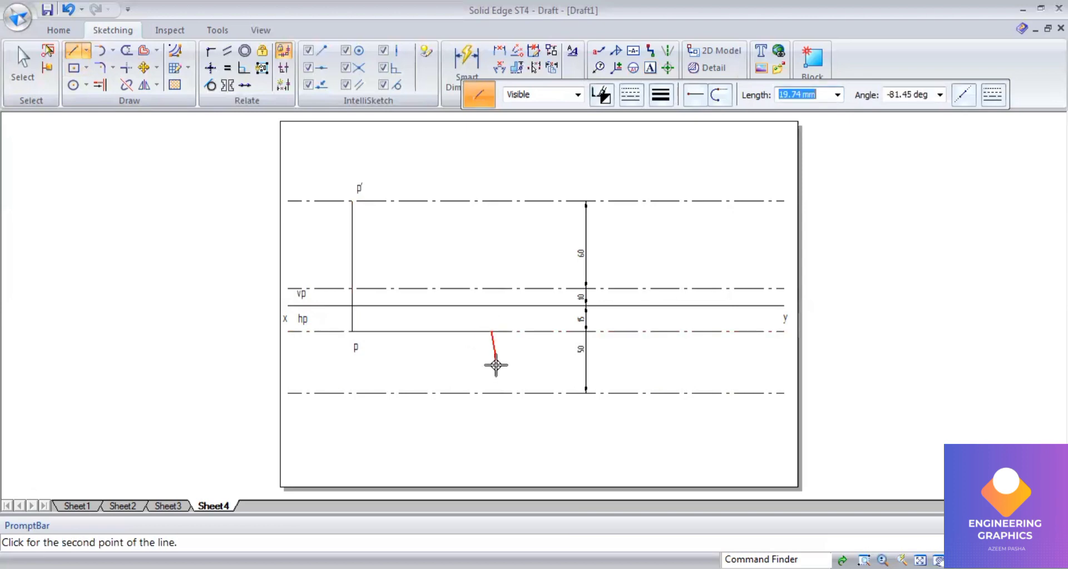
pyautogui.rightClick(401, 423)
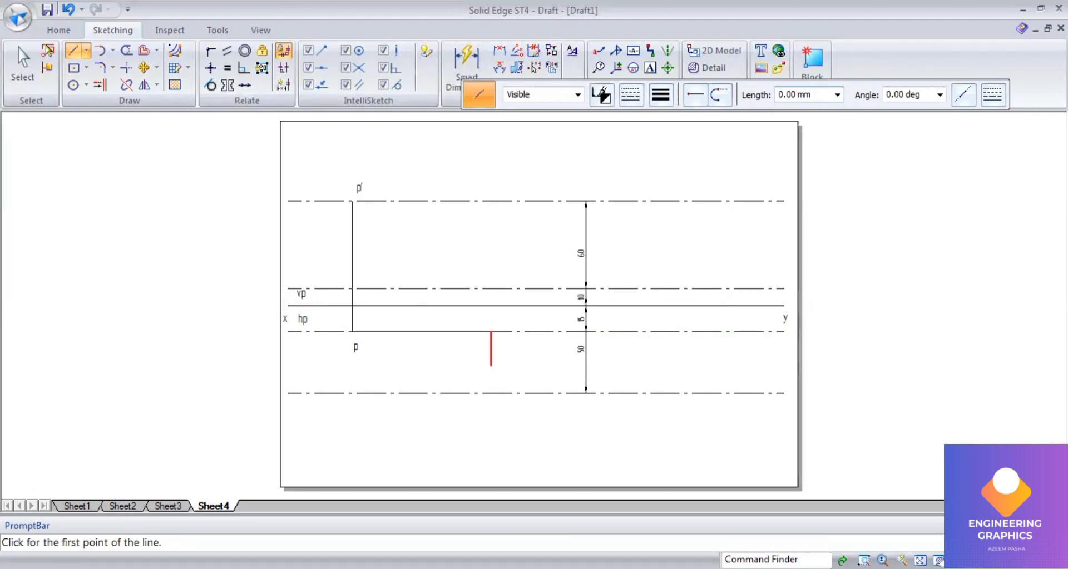
pyautogui.hotkey('alt', 'Tab')
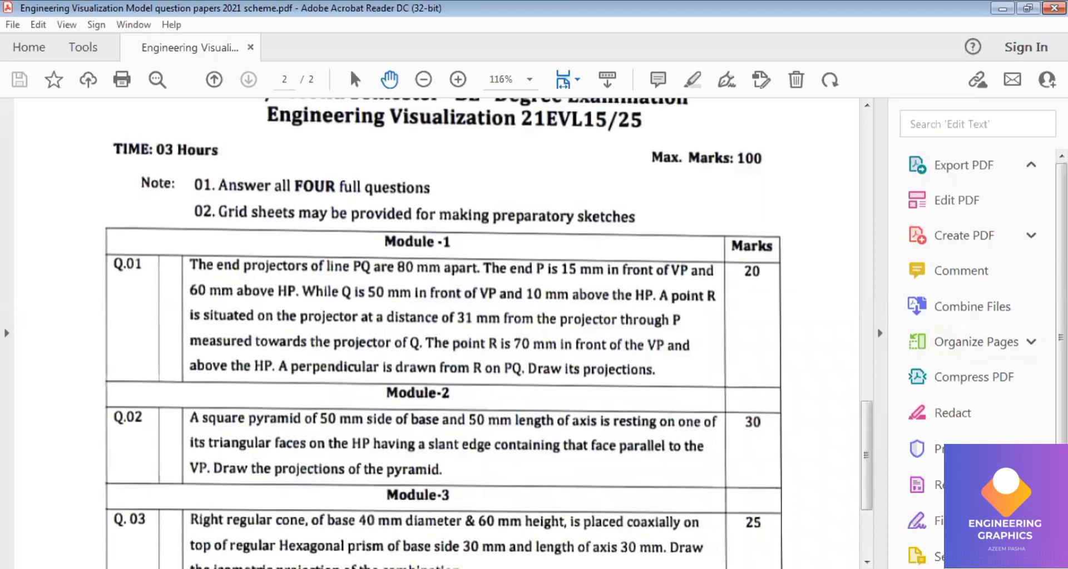
pyautogui.hotkey('alt', 'Tab')
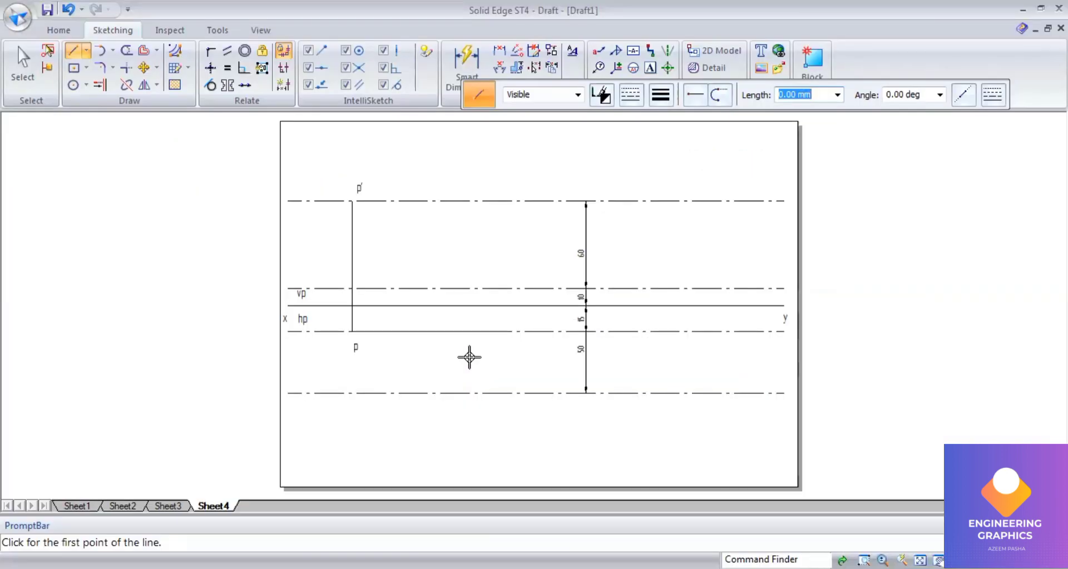
# Step: Draw a 0.13 mm line about 80 mm from p along the 15 mm line, then a vertical projector from the 10 mm line to the 50 mm line
pyautogui.click(666, 97)
pyautogui.click(674, 116)
pyautogui.click(352, 331)
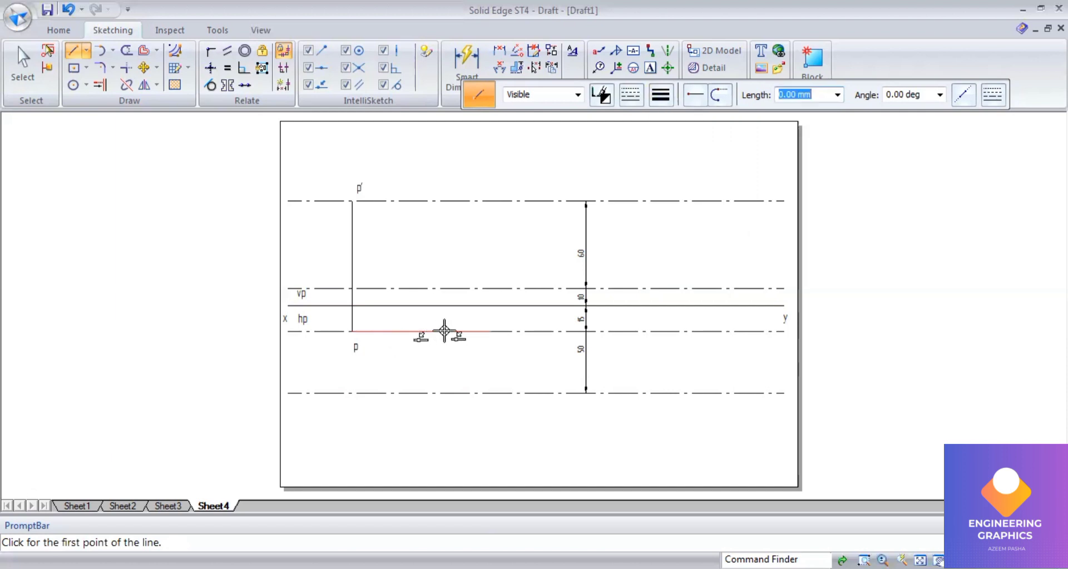
pyautogui.click(490, 331)
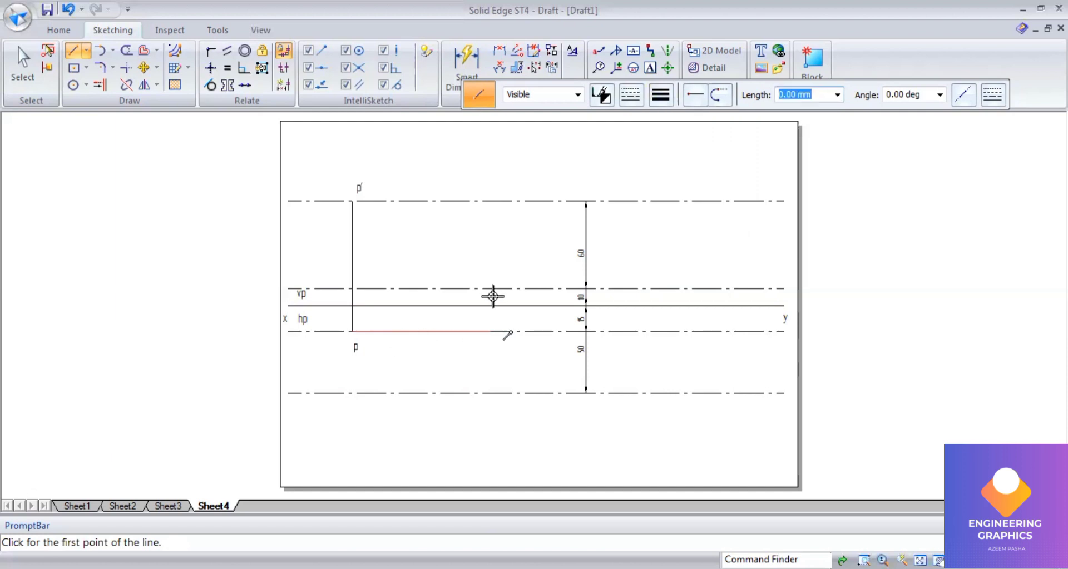
pyautogui.click(489, 288)
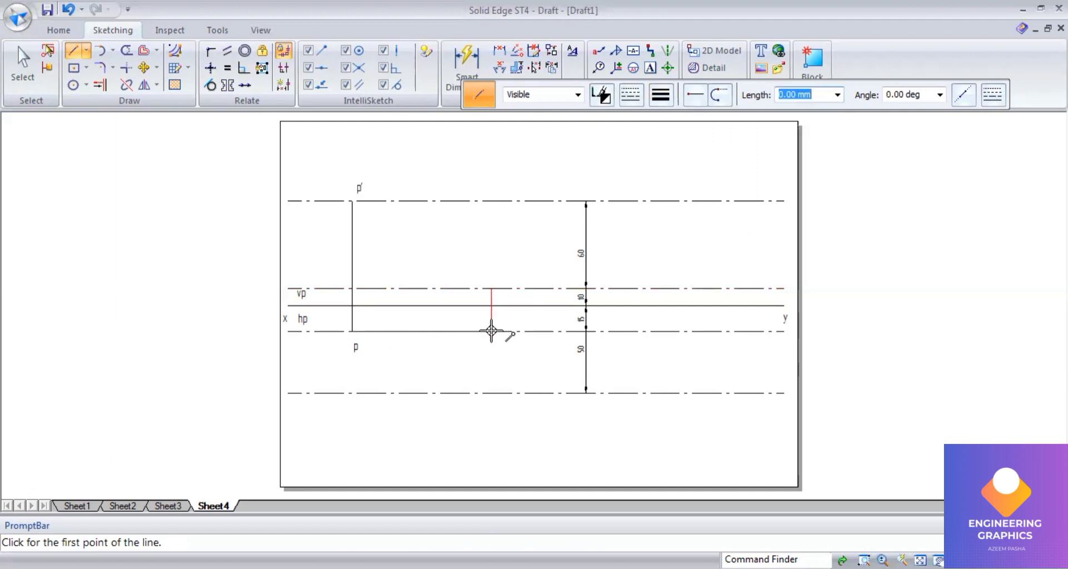
pyautogui.click(491, 393)
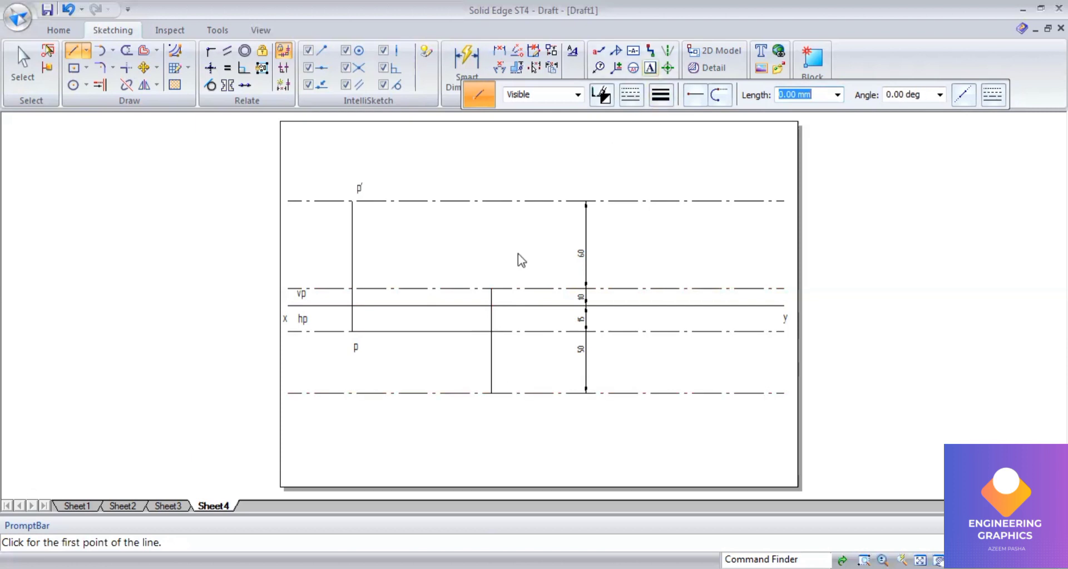
# Step: Label the new projector's upper end q' and its lower end q
pyautogui.click(495, 265)
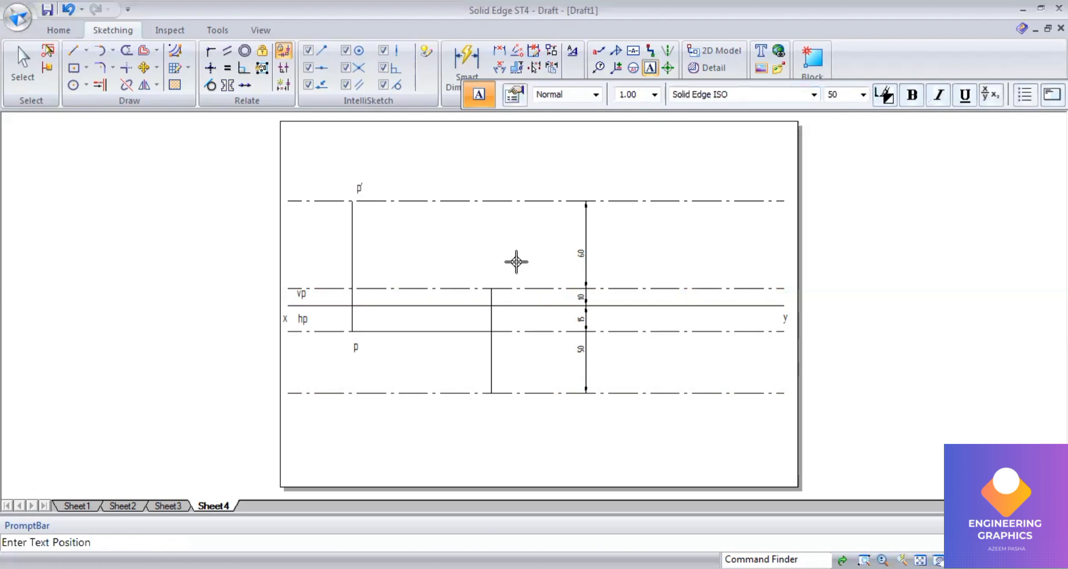
pyautogui.write('q')
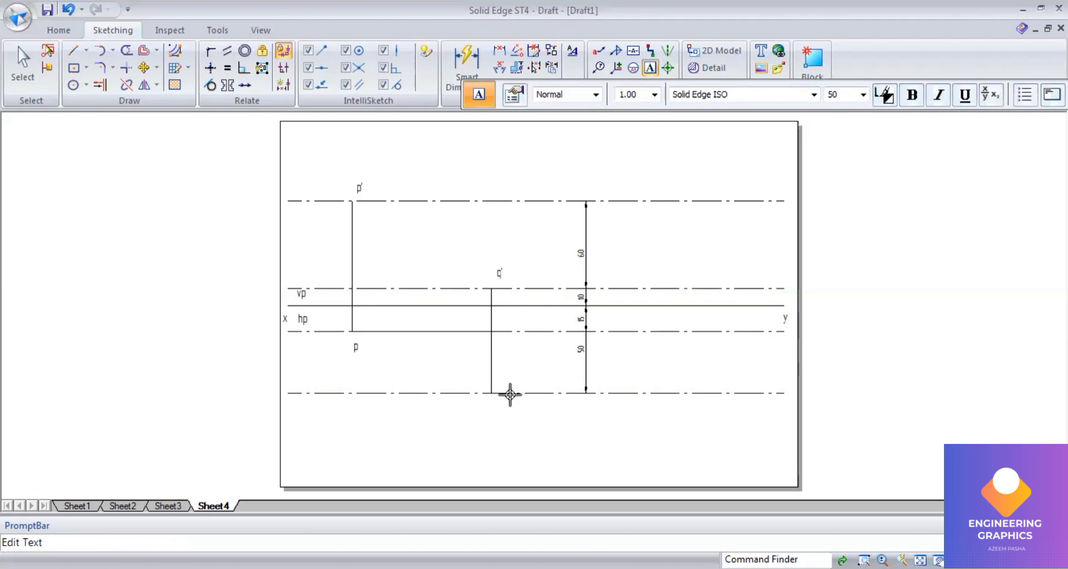
pyautogui.write("'")
pyautogui.write('q')
pyautogui.scroll(1, 518, 365)
# Step: Draw the front view p'q' and the top view pq as 0.50 mm lines
pyautogui.click(73, 50)
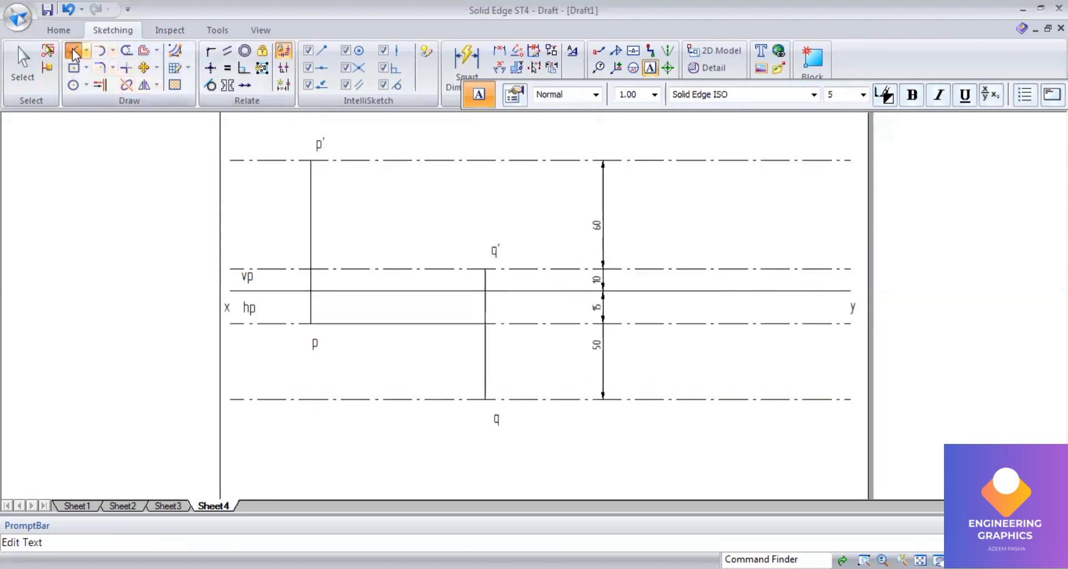
pyautogui.click(660, 96)
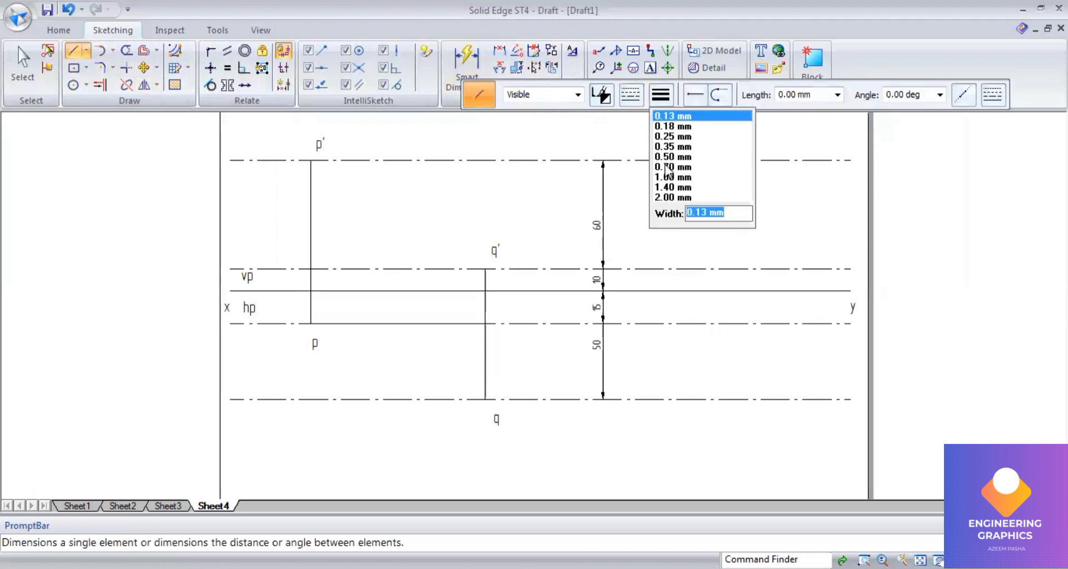
pyautogui.click(672, 156)
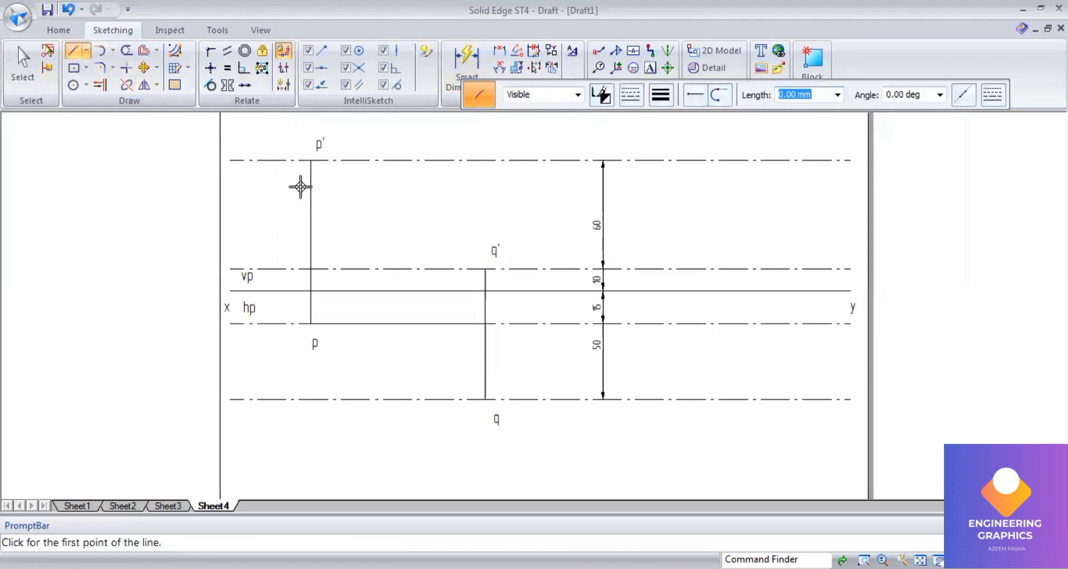
pyautogui.click(311, 161)
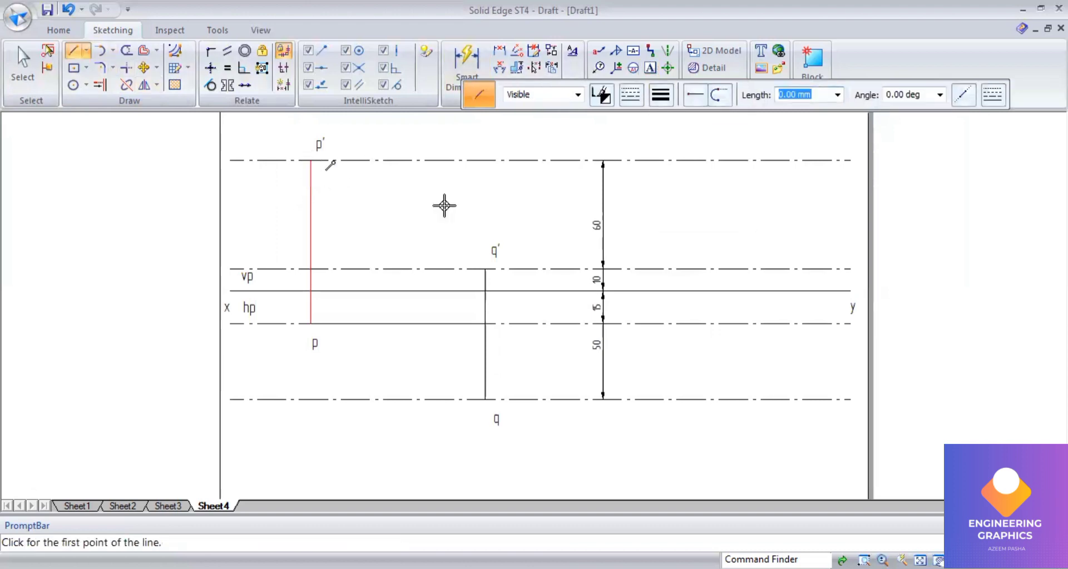
pyautogui.click(485, 268)
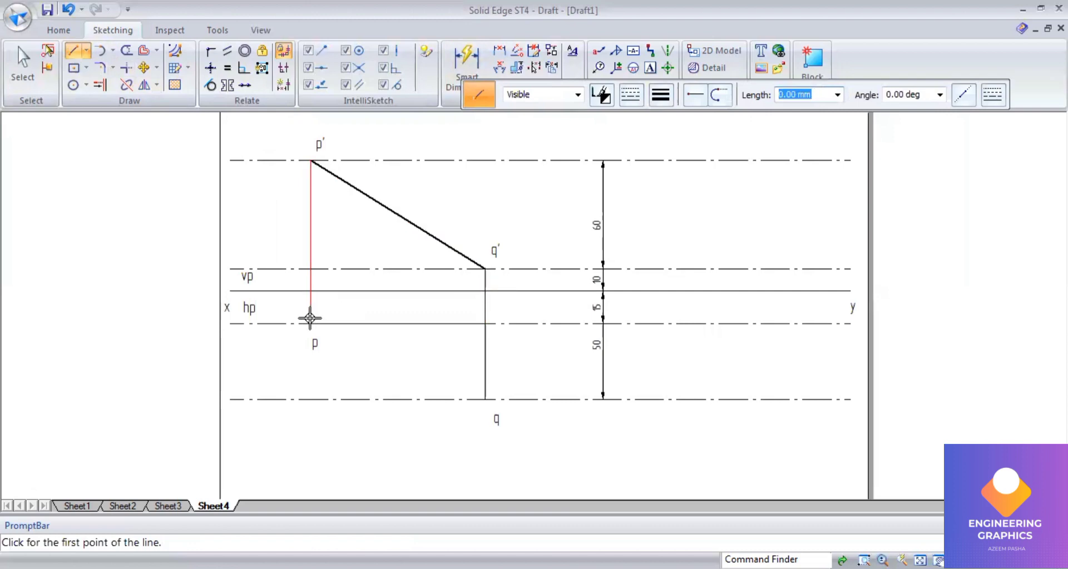
pyautogui.click(311, 323)
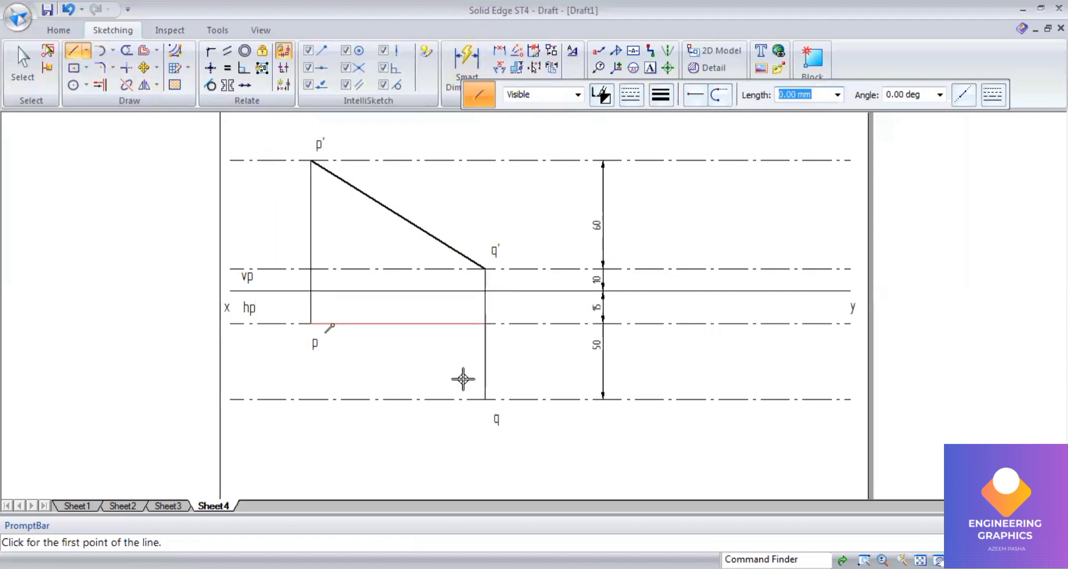
pyautogui.click(485, 398)
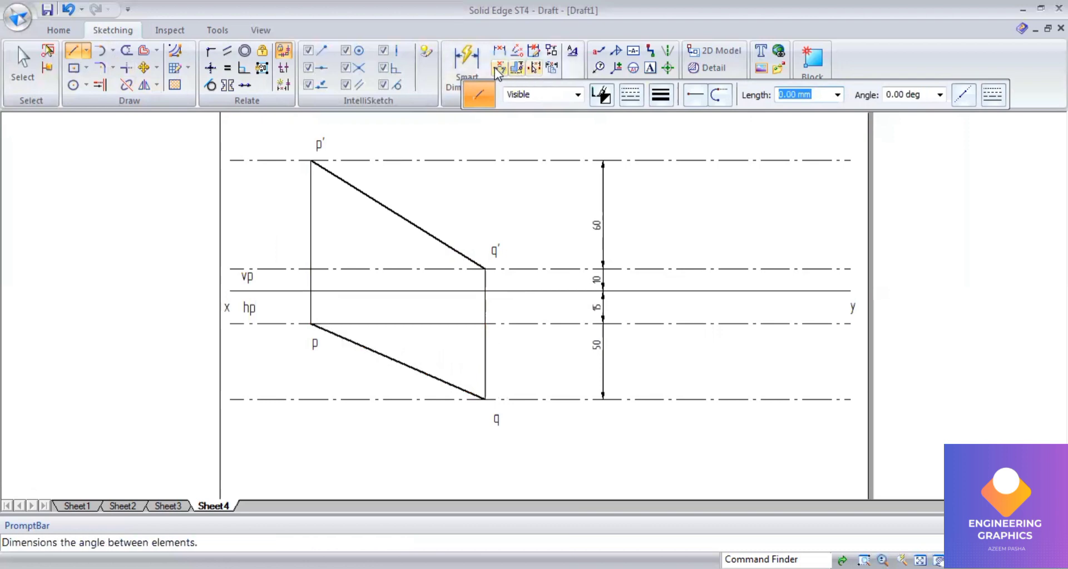
# Step: Dimension the aligned lengths of the front view p'q' and the top view pq with Smart Dimension
pyautogui.click(469, 65)
pyautogui.click(404, 214)
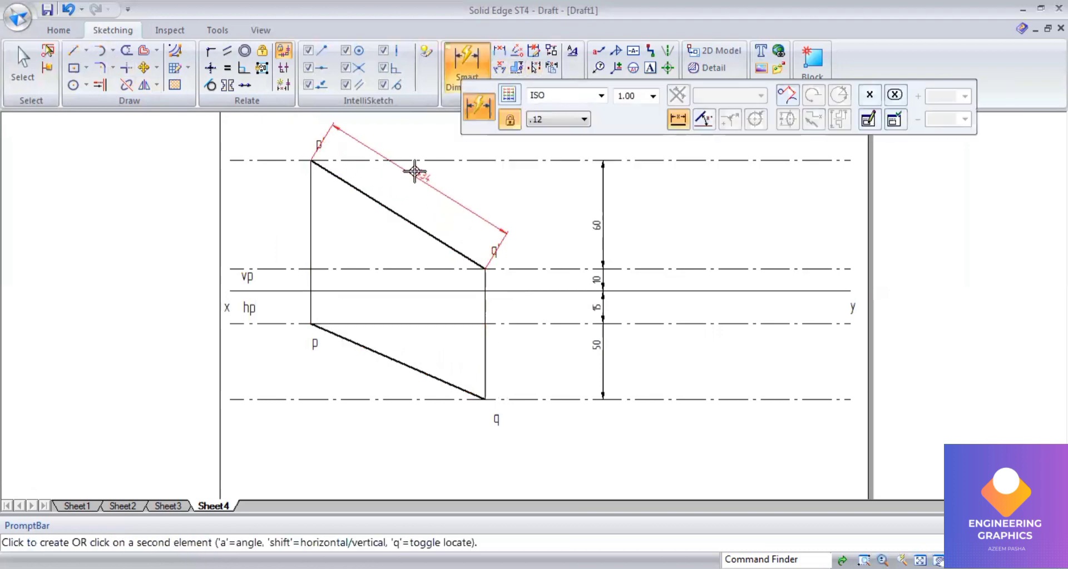
pyautogui.click(421, 167)
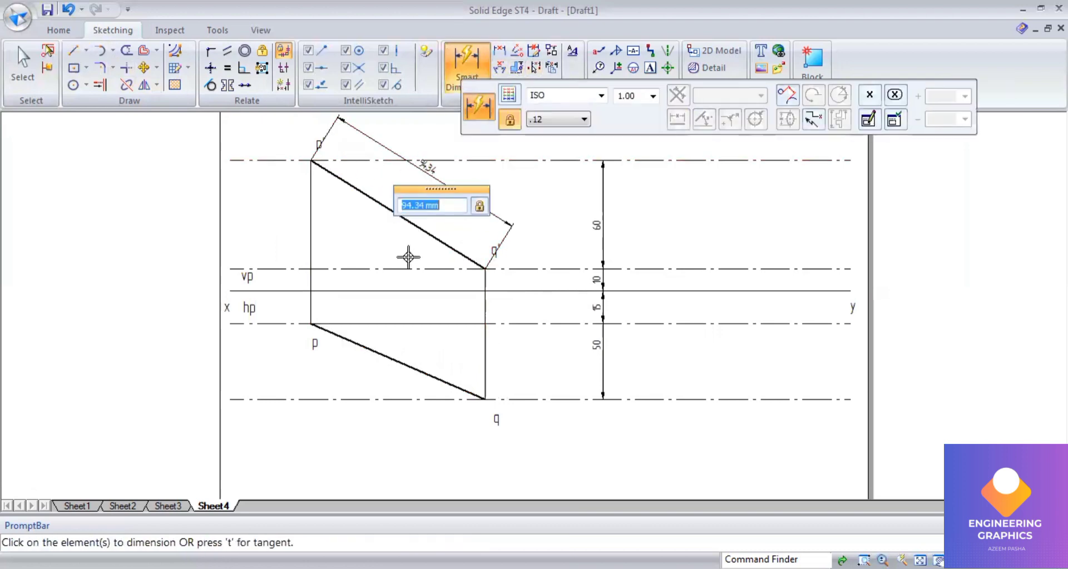
pyautogui.click(375, 349)
pyautogui.click(406, 322)
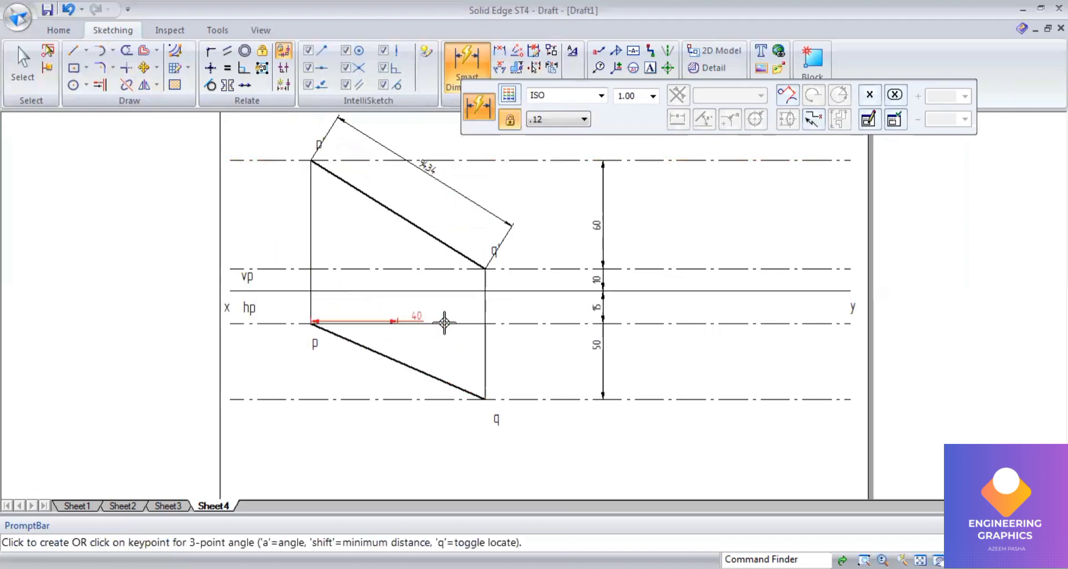
pyautogui.rightClick(461, 348)
pyautogui.click(422, 371)
pyautogui.click(424, 324)
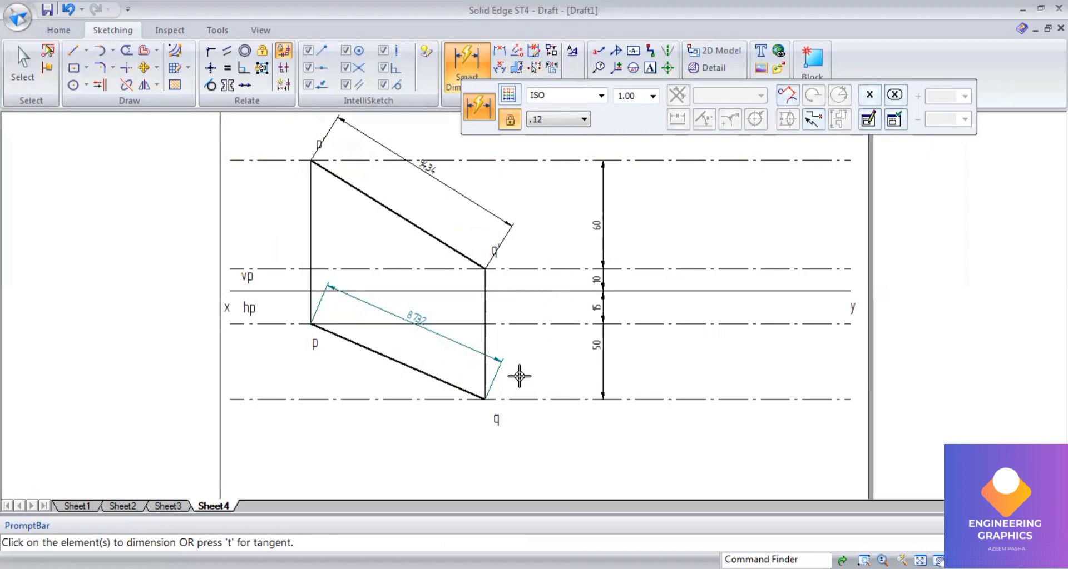
# Step: Draw a 0.13 mm arc by center point at p', swinging q' up to the 60 mm line above xy
pyautogui.click(111, 51)
pyautogui.click(118, 105)
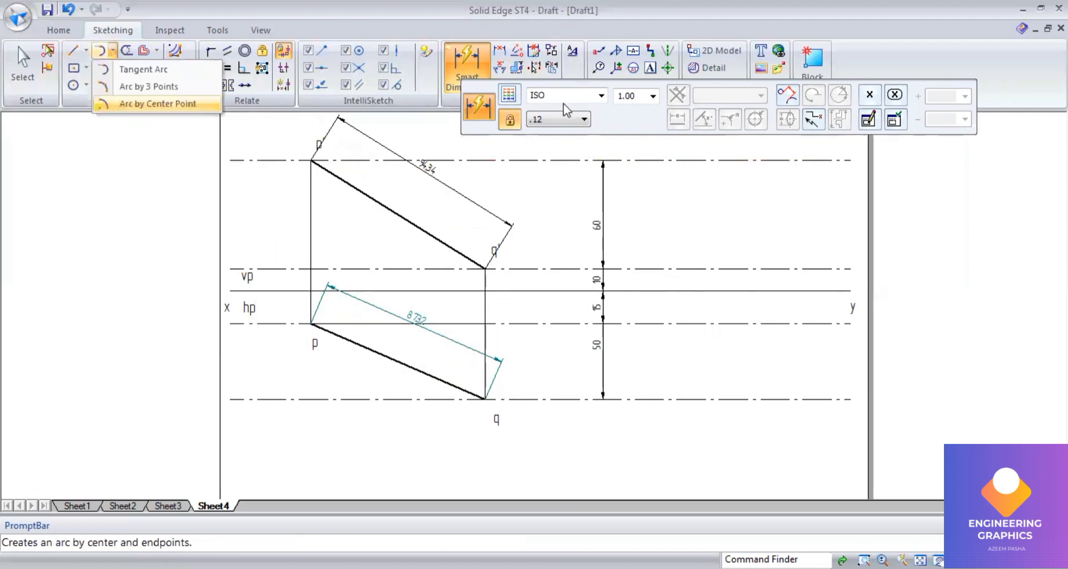
pyautogui.click(660, 95)
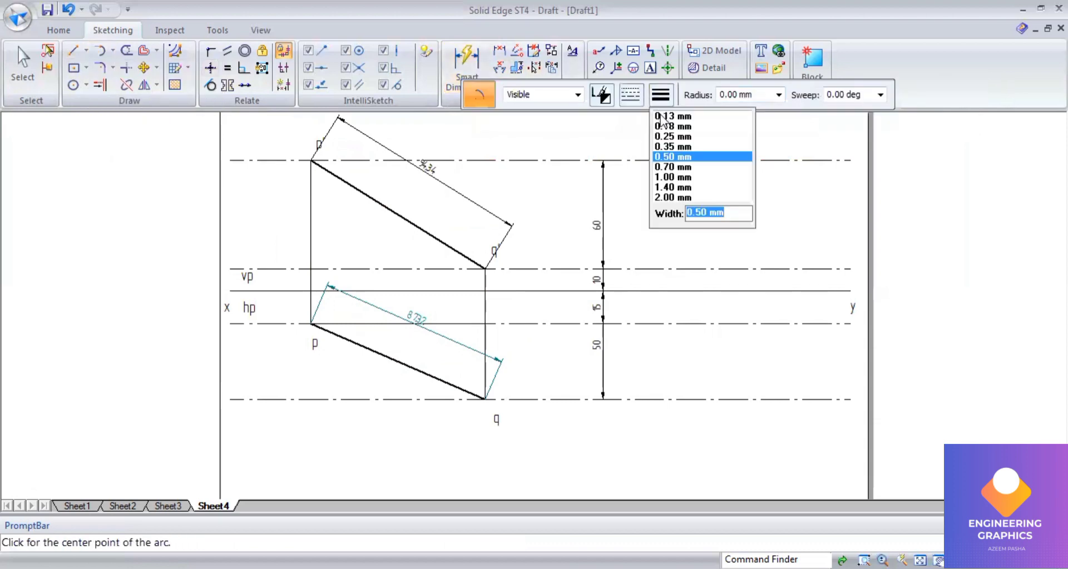
pyautogui.click(662, 117)
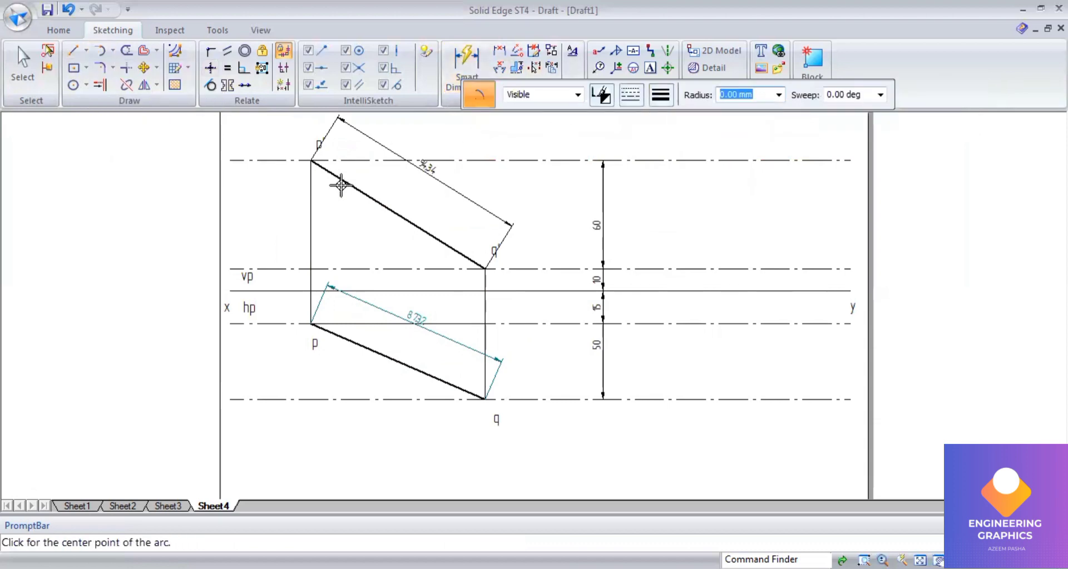
pyautogui.click(308, 161)
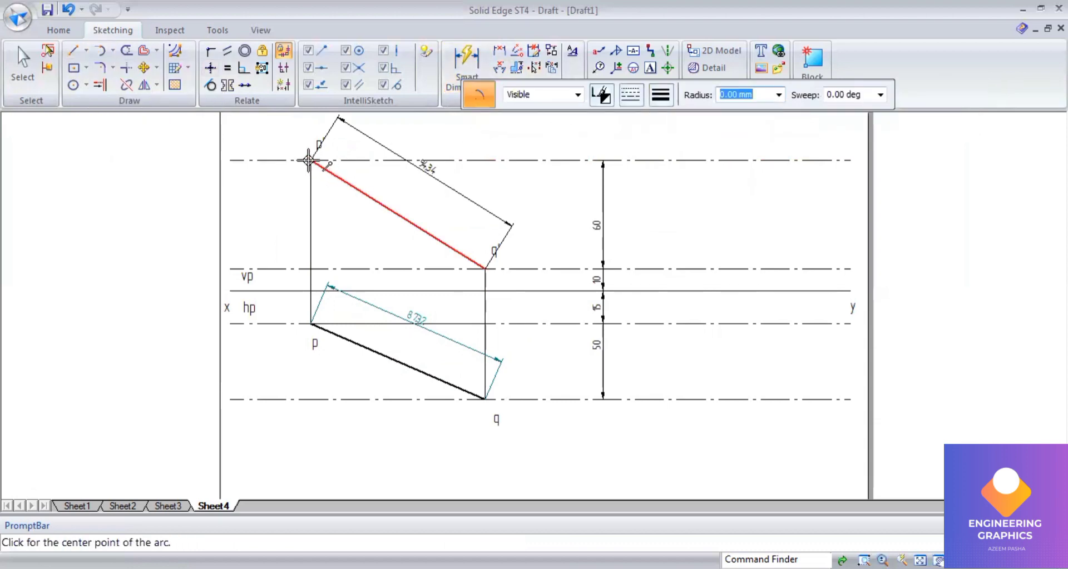
pyautogui.click(484, 267)
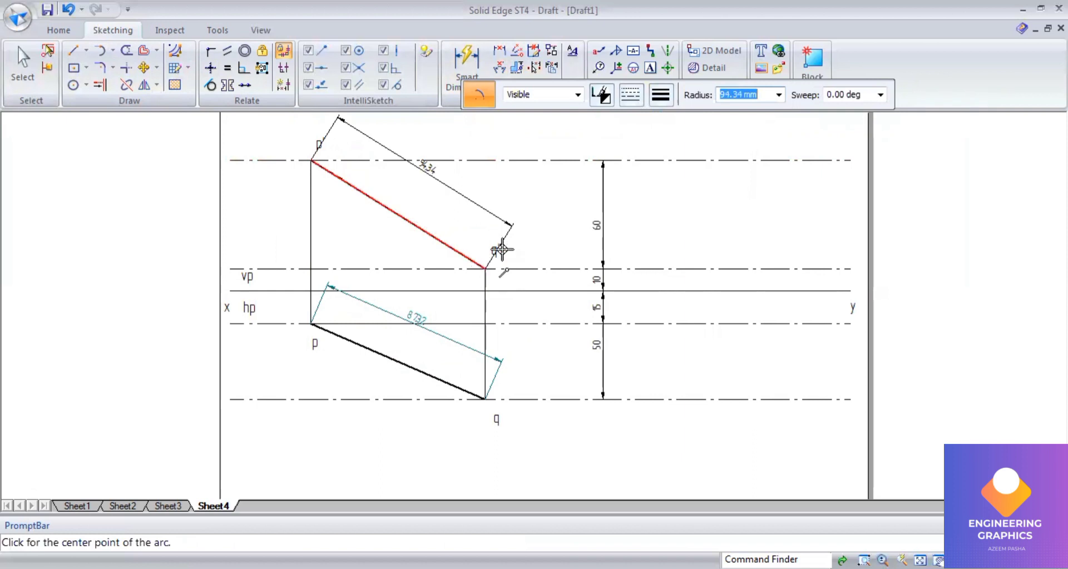
pyautogui.click(528, 160)
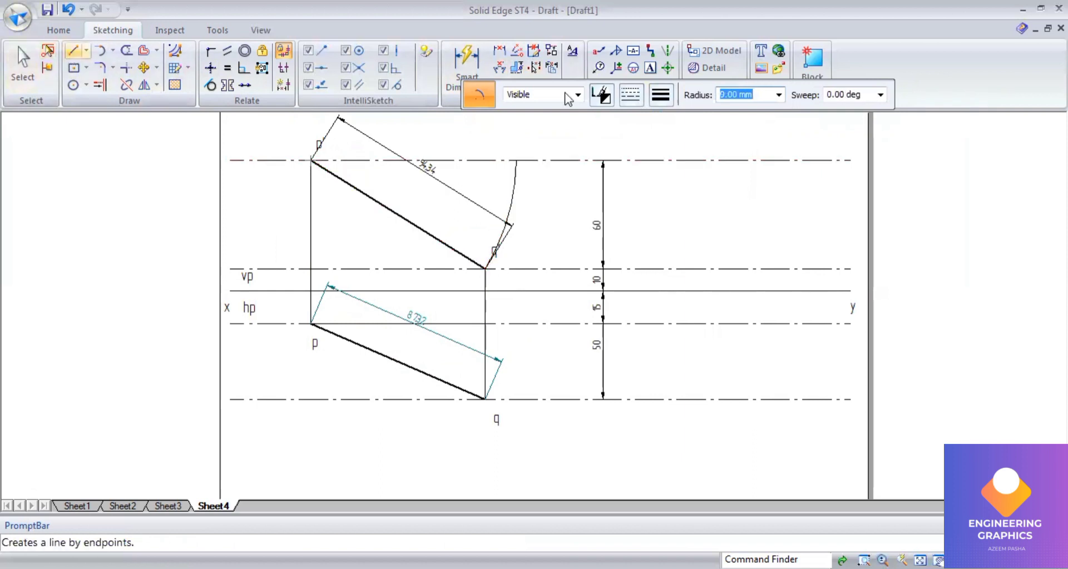
# Step: Draw a 0.13 mm vertical projector from the arc's end down to the 50 mm line and join p to its foot
pyautogui.click(672, 97)
pyautogui.click(680, 116)
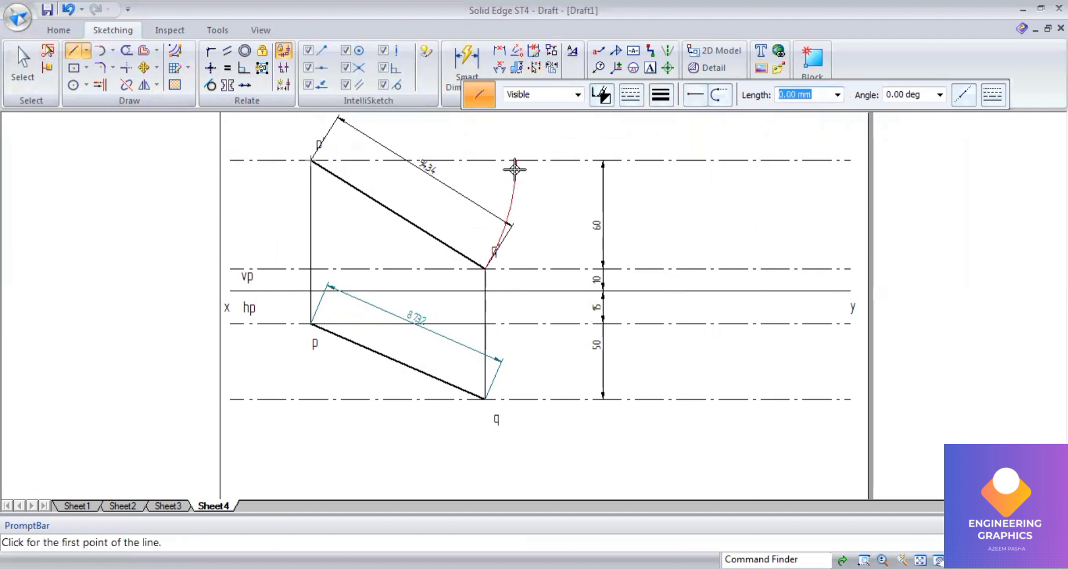
pyautogui.click(515, 160)
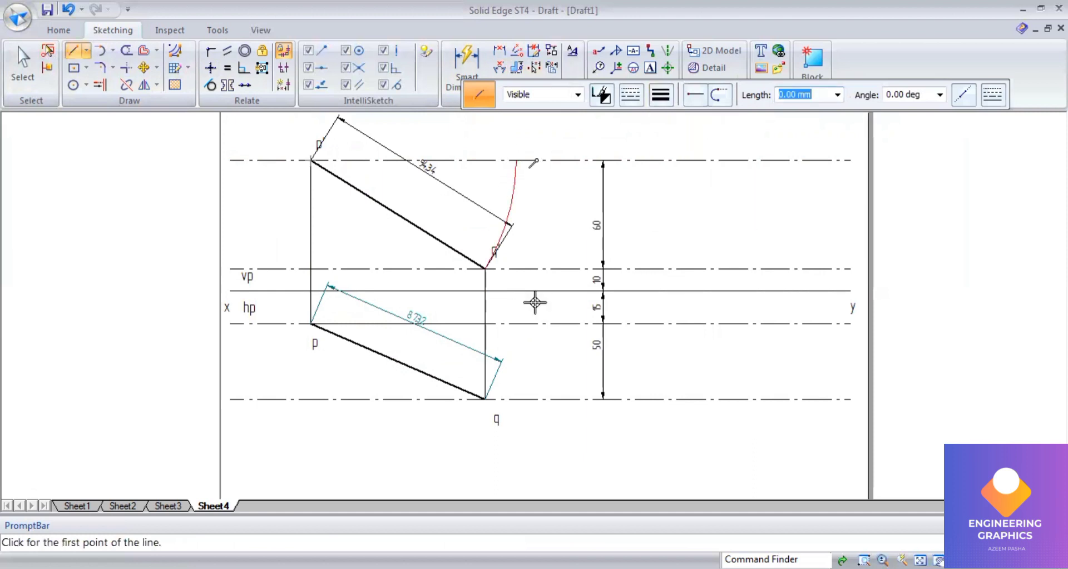
pyautogui.click(512, 399)
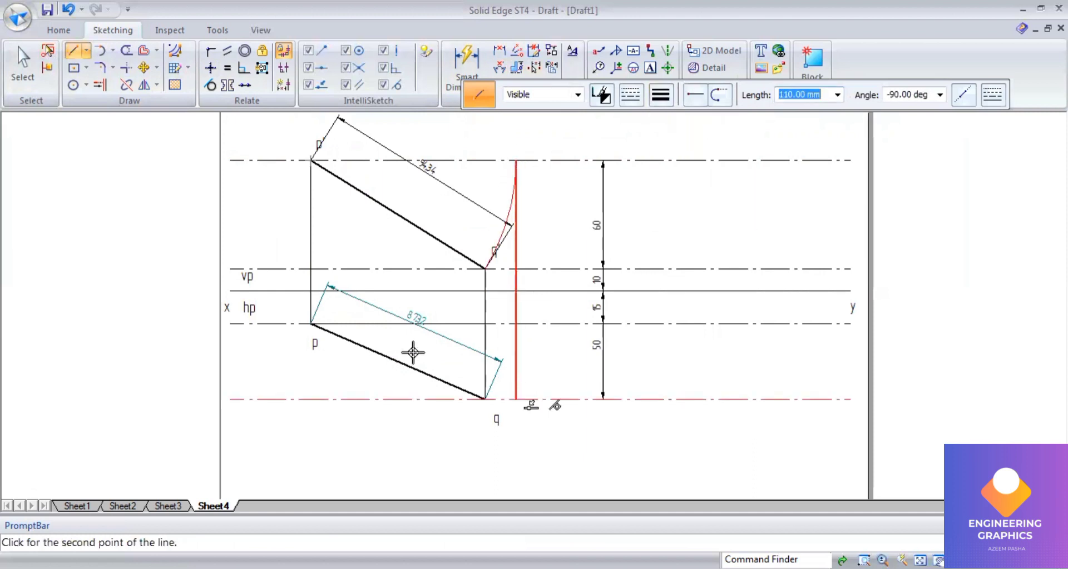
pyautogui.press('Escape')
pyautogui.click(312, 324)
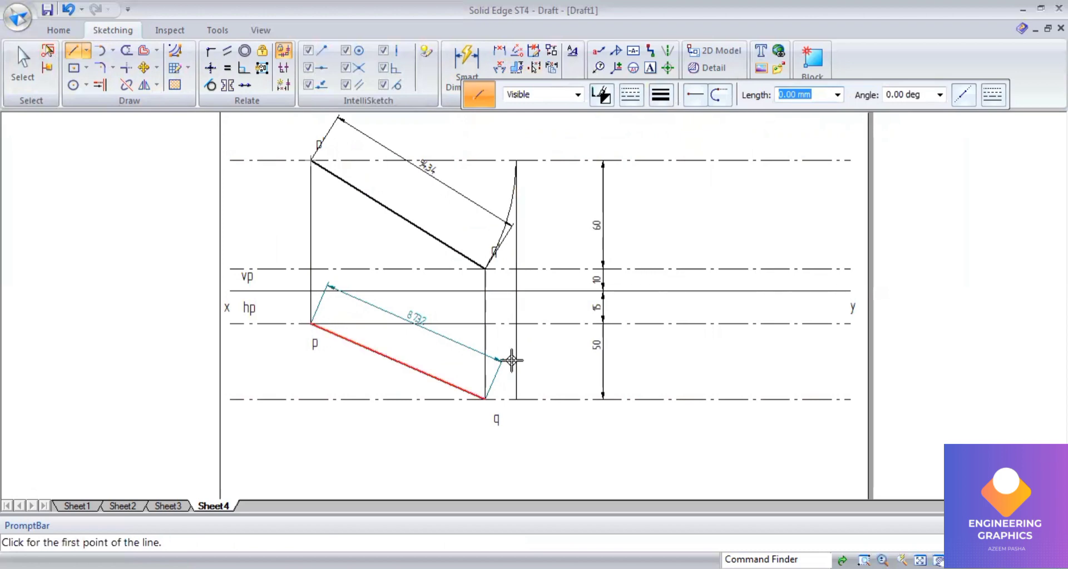
pyautogui.click(517, 398)
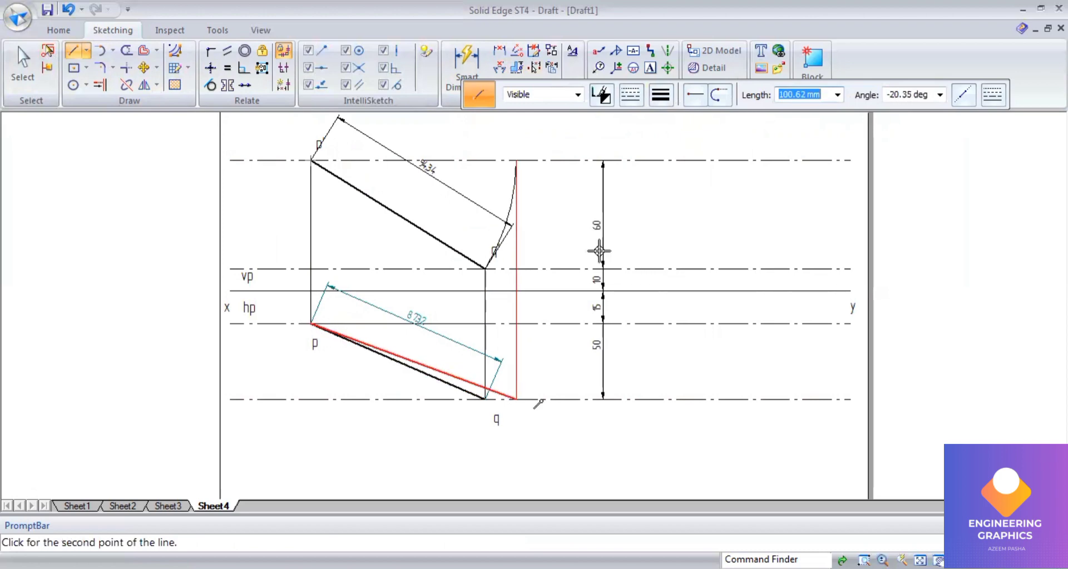
# Step: Label the lower end of the vertical projector q2
pyautogui.click(651, 68)
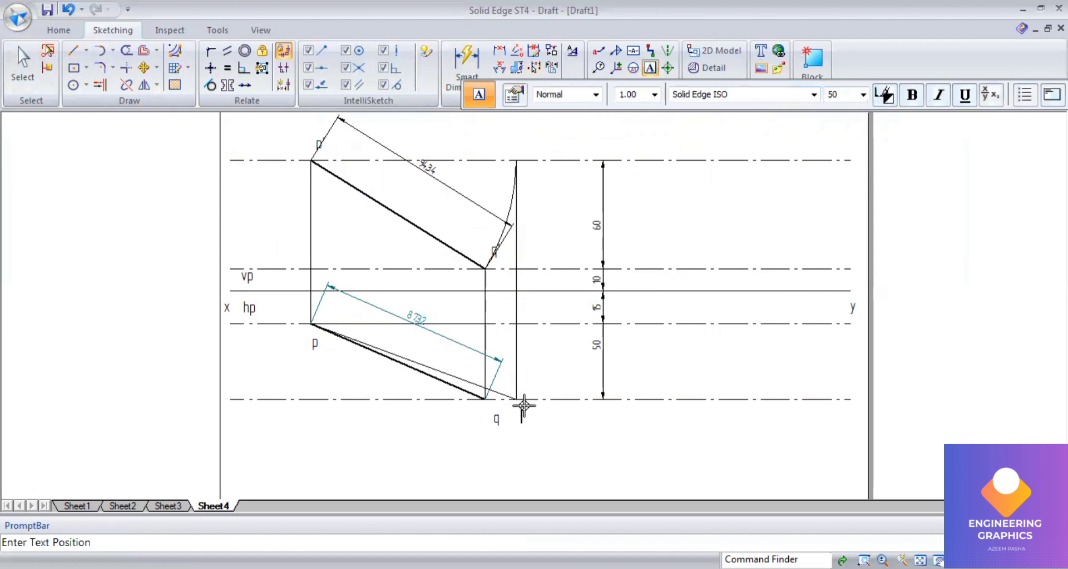
pyautogui.click(524, 406)
pyautogui.write('q2')
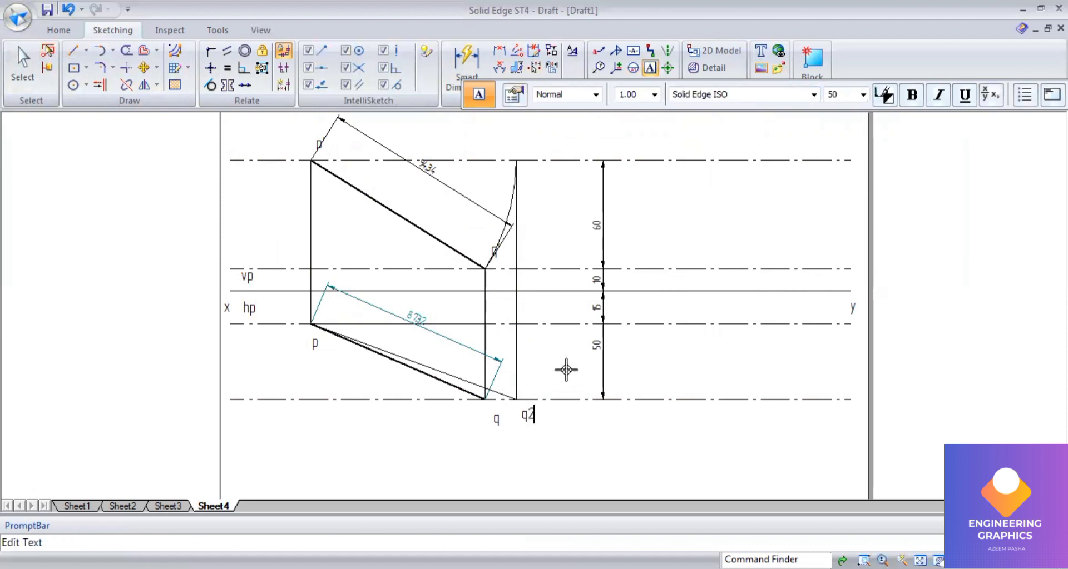
# Step: Draw an arc centered at q from q2 up to the 15 mm line through p
pyautogui.click(112, 51)
pyautogui.click(117, 100)
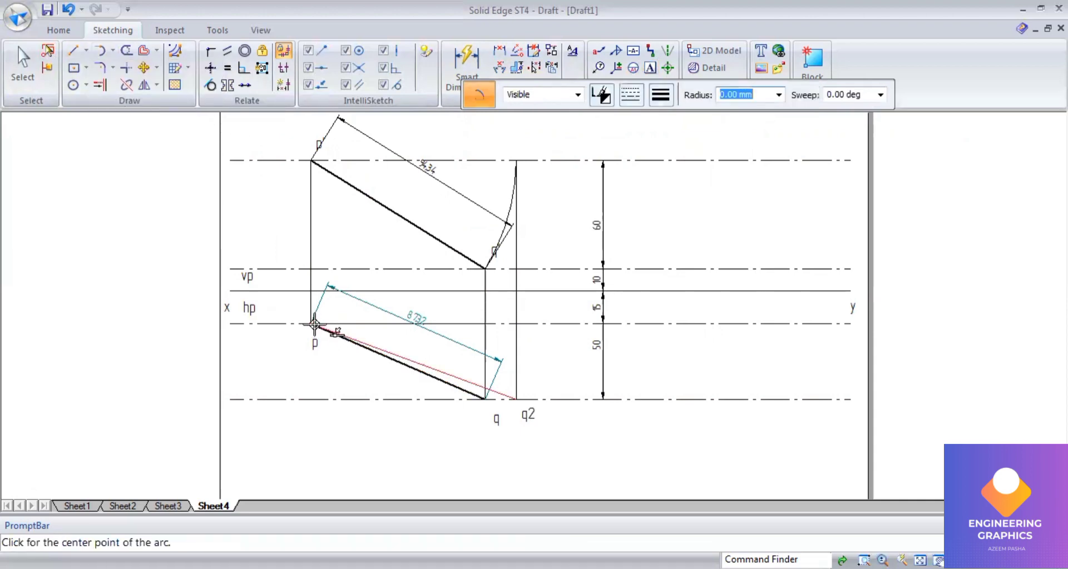
pyautogui.click(483, 398)
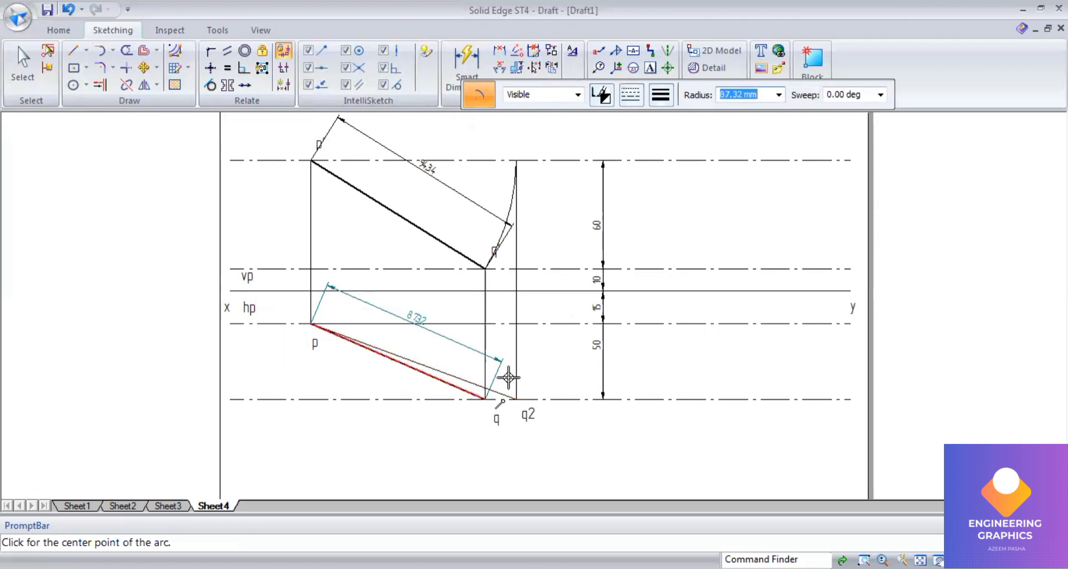
pyautogui.click(517, 325)
# Step: Draw a 0.13 mm vertical projector from the arc's end up to the q' line and join its top to p'
pyautogui.click(74, 51)
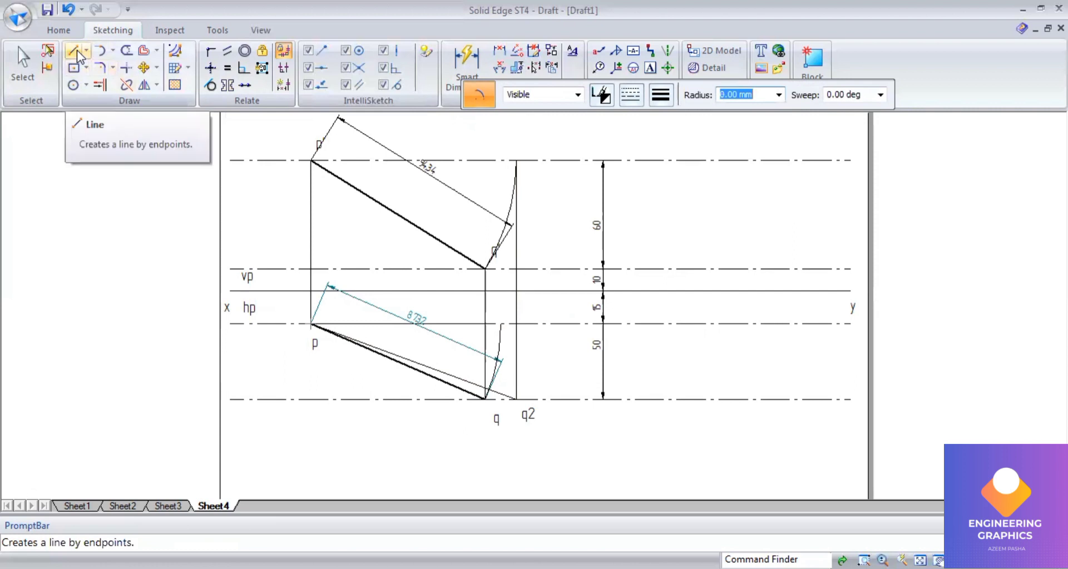
pyautogui.click(660, 96)
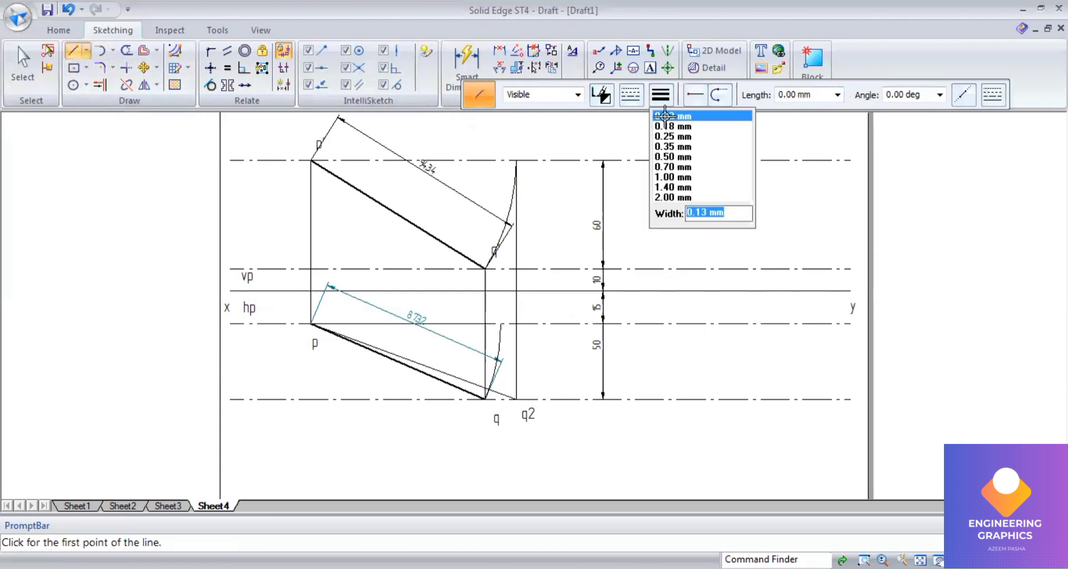
pyautogui.click(498, 317)
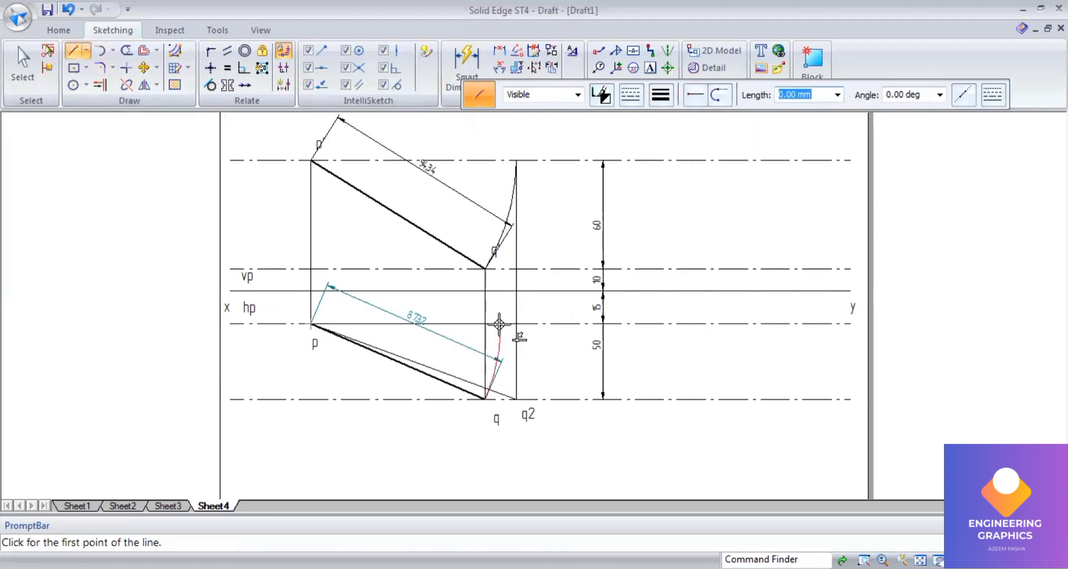
pyautogui.click(500, 325)
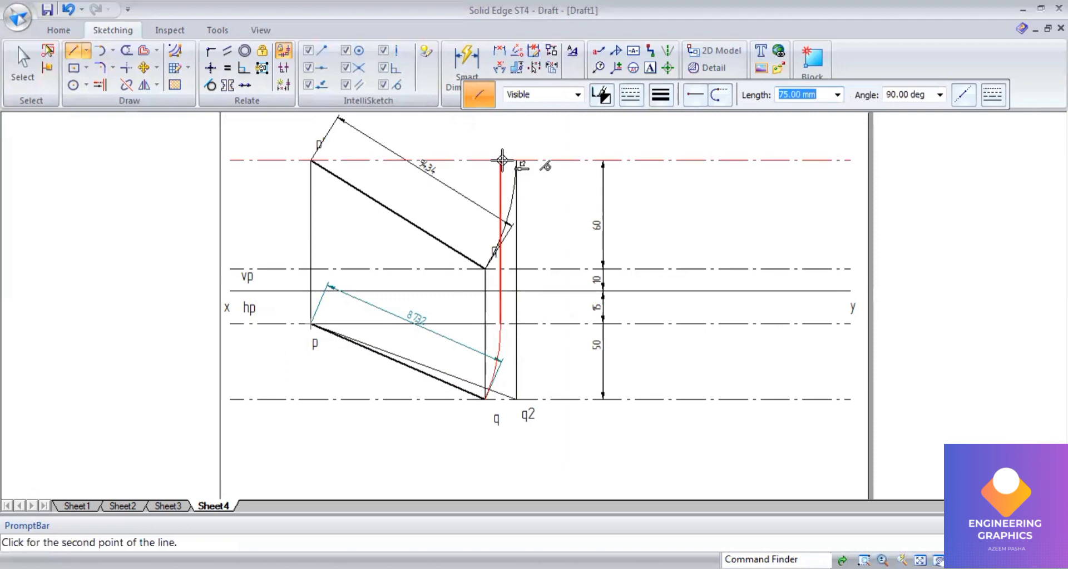
pyautogui.click(498, 268)
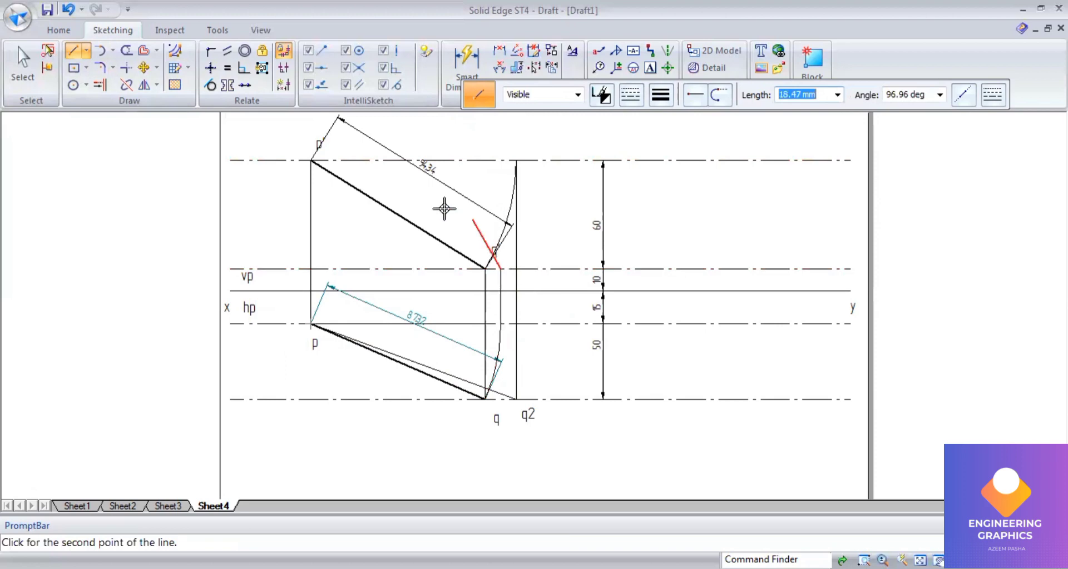
pyautogui.click(313, 160)
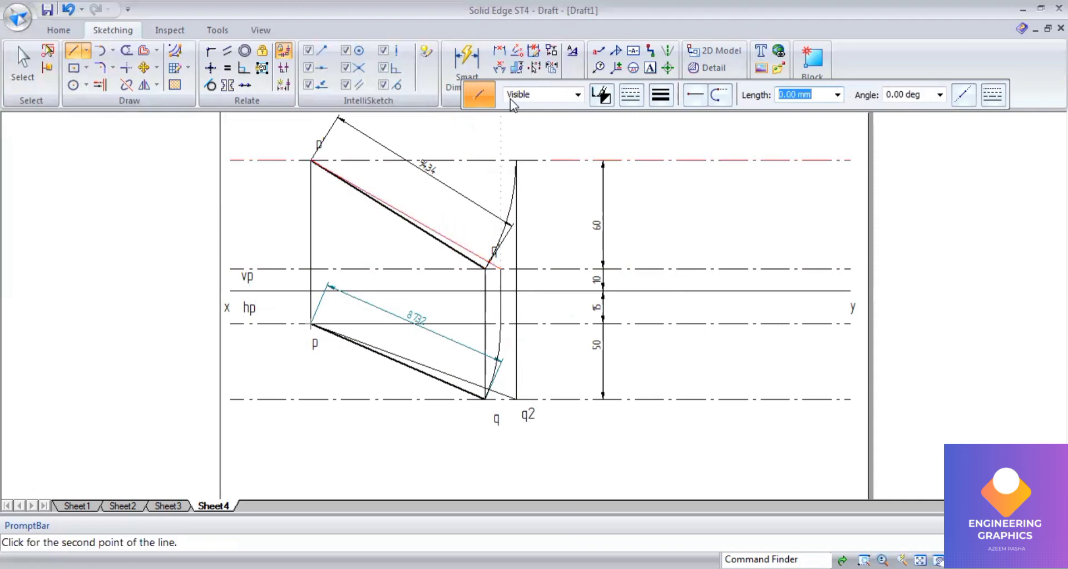
# Step: Dimension the aligned length of the top-view line from p to q2 with Smart Dimension
pyautogui.click(482, 67)
pyautogui.click(463, 380)
pyautogui.click(432, 436)
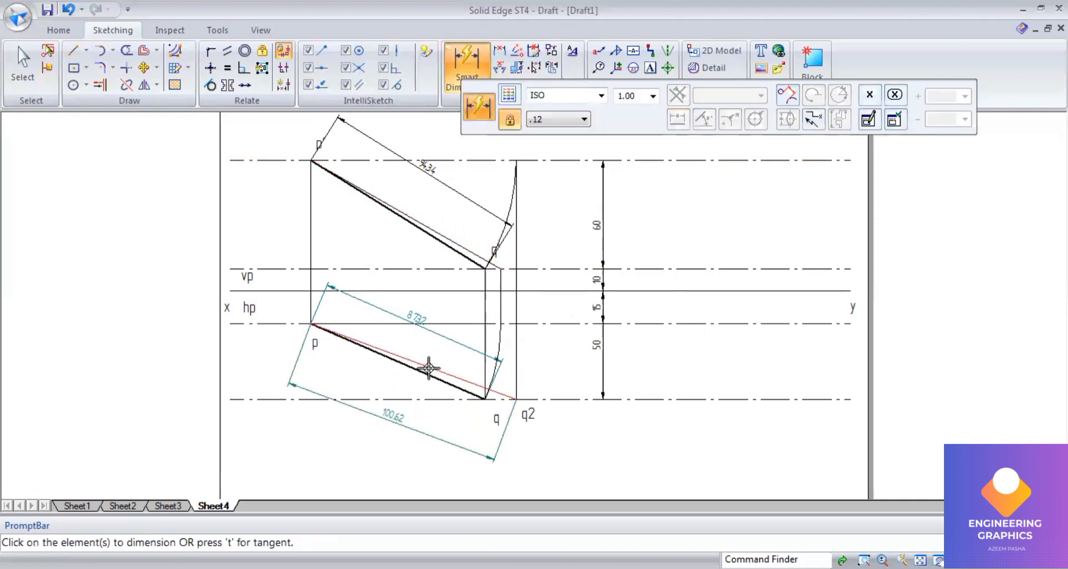
# Step: Dimension the aligned length of the new front-view line from p' to the projector
pyautogui.click(470, 251)
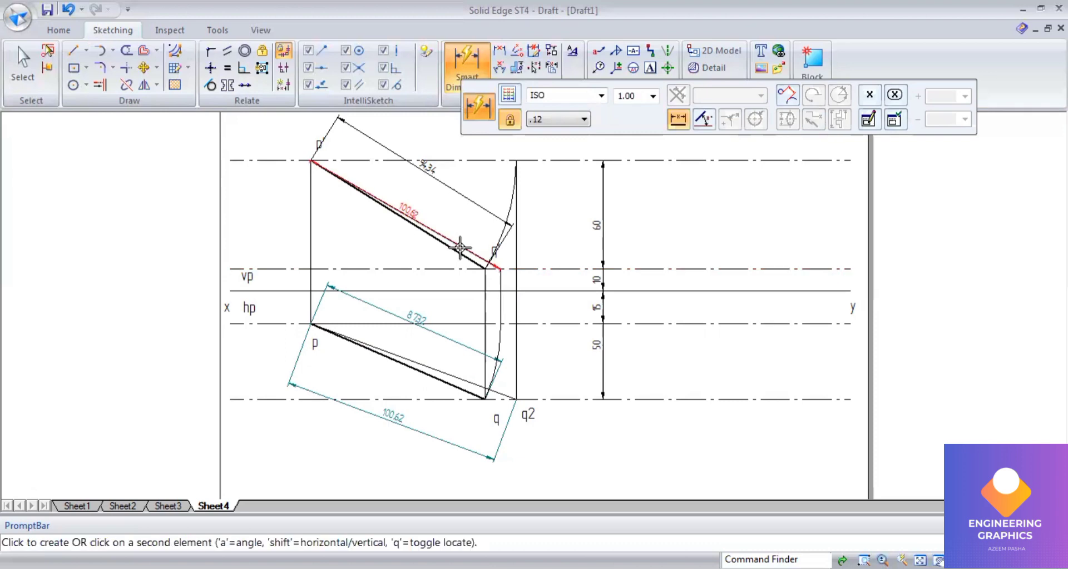
pyautogui.click(431, 270)
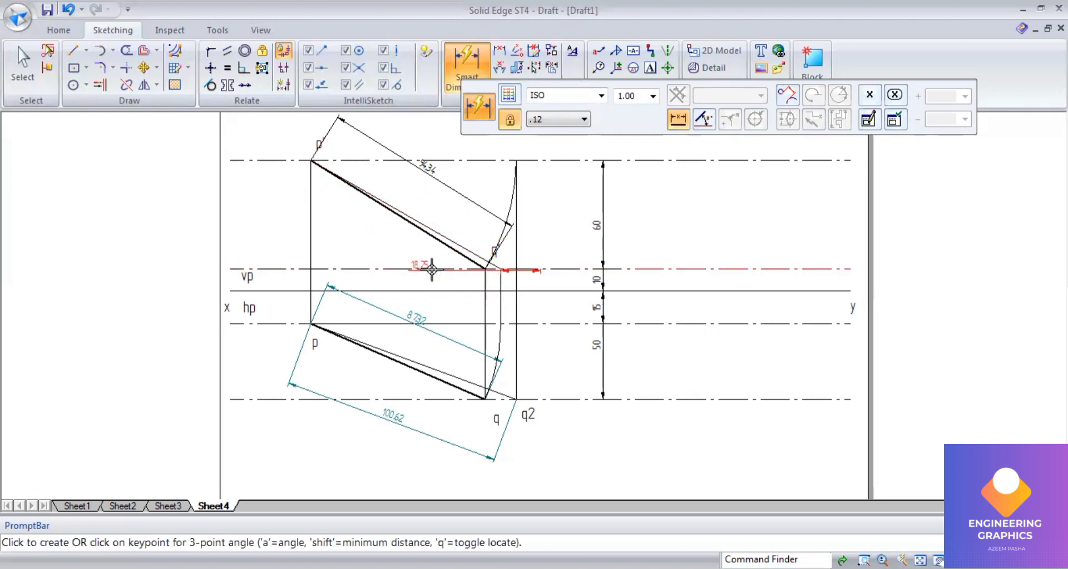
pyautogui.rightClick(396, 252)
pyautogui.click(435, 229)
pyautogui.click(406, 246)
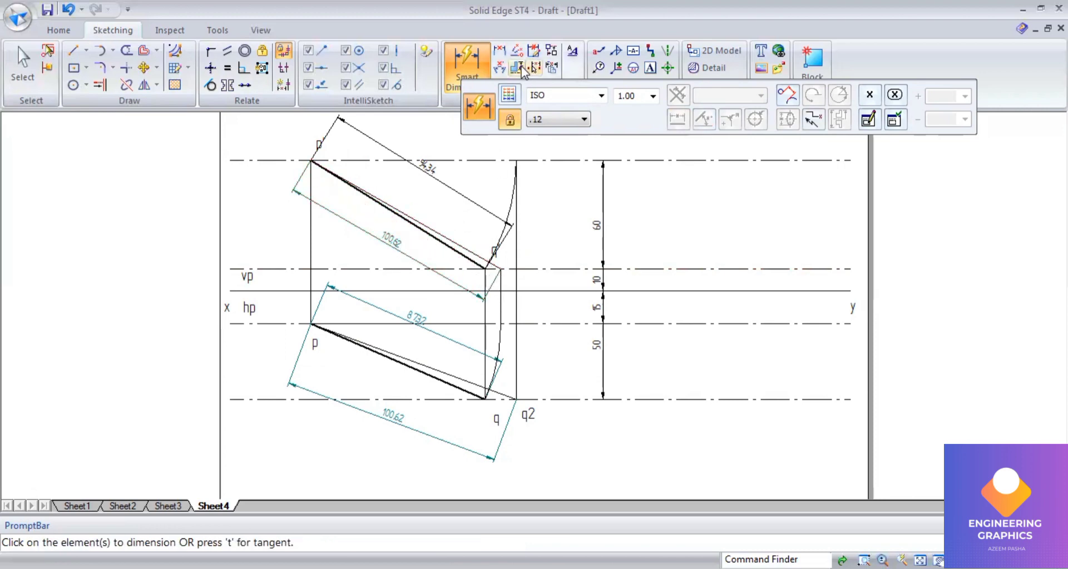
pyautogui.click(340, 568)
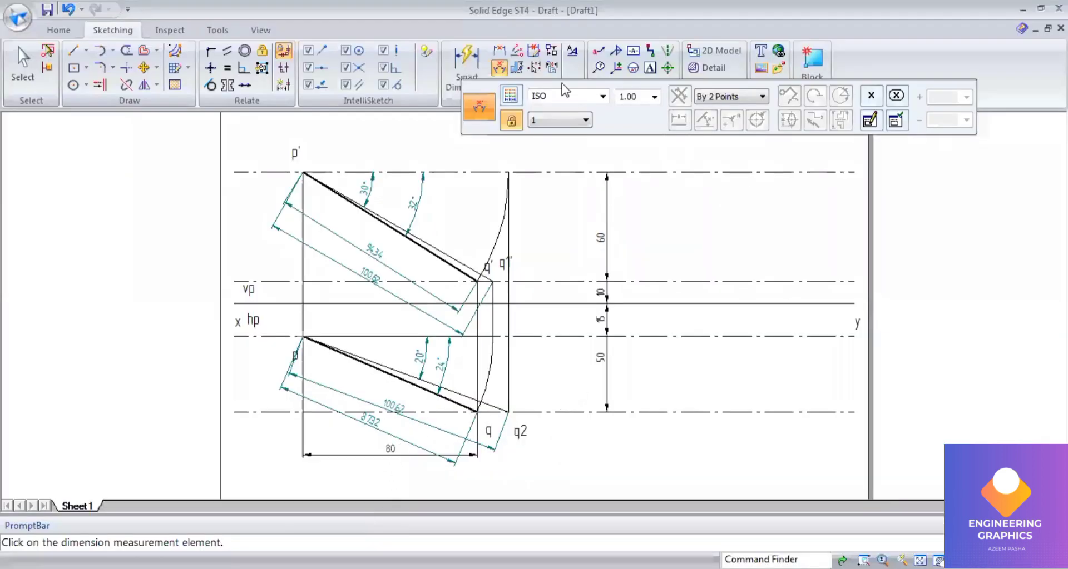
# Step: Mark a point 31 mm from p along the 15 mm line and draw a vertical line down from it below the top view
pyautogui.click(73, 50)
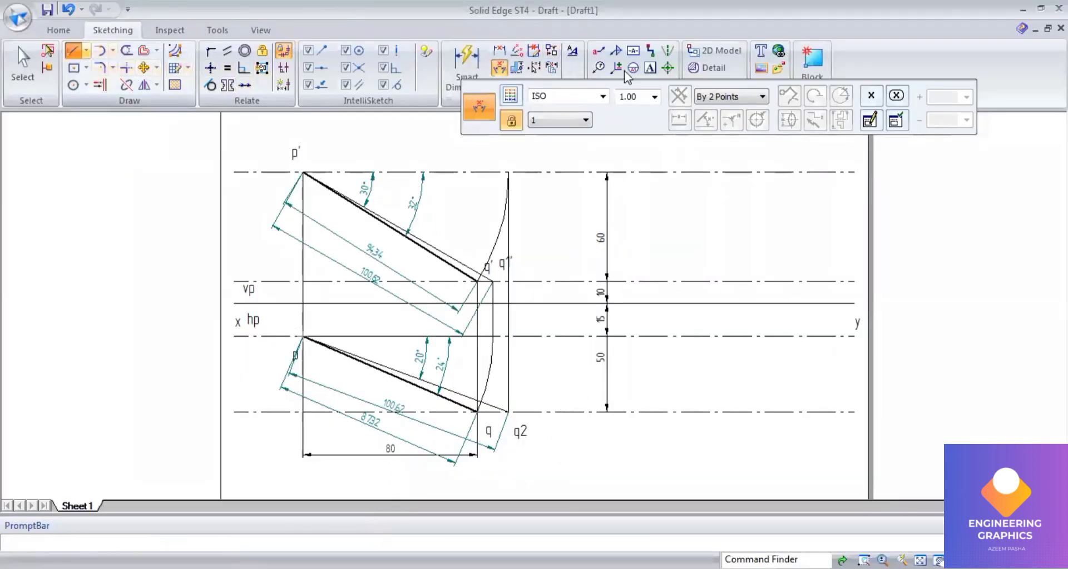
pyautogui.click(661, 96)
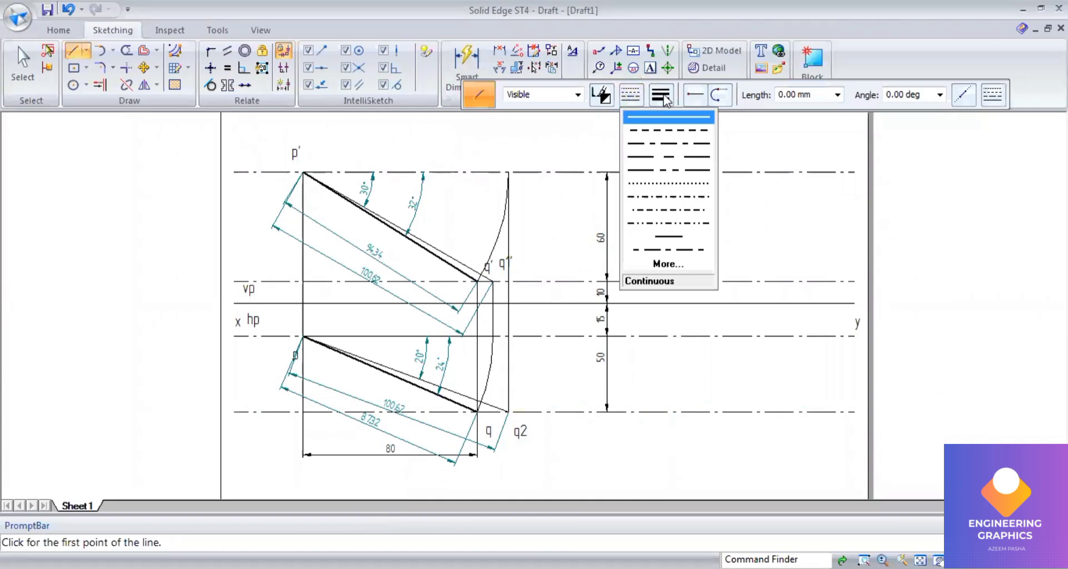
pyautogui.click(554, 201)
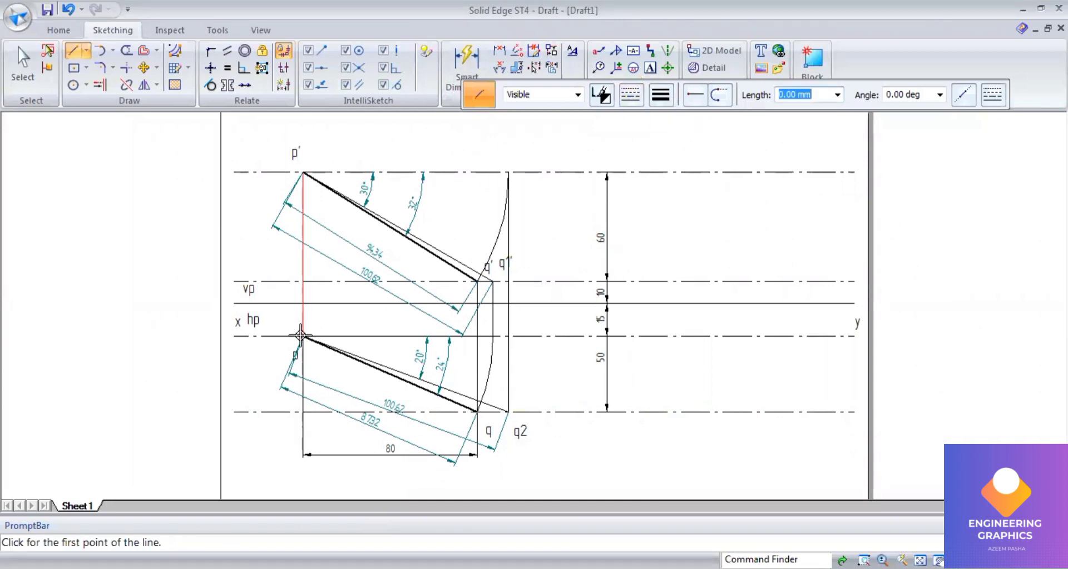
pyautogui.click(302, 337)
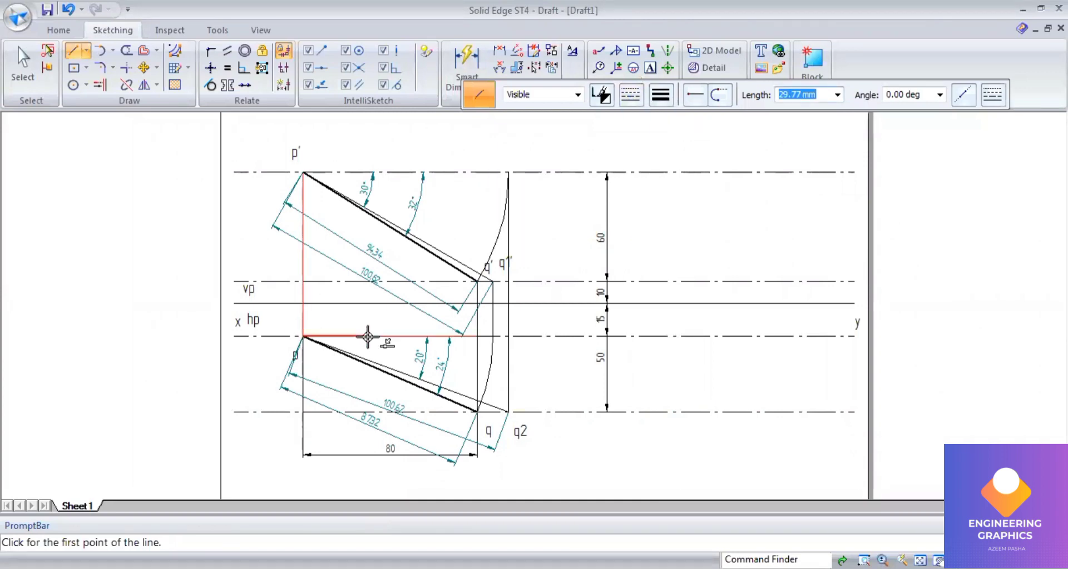
pyautogui.write('31')
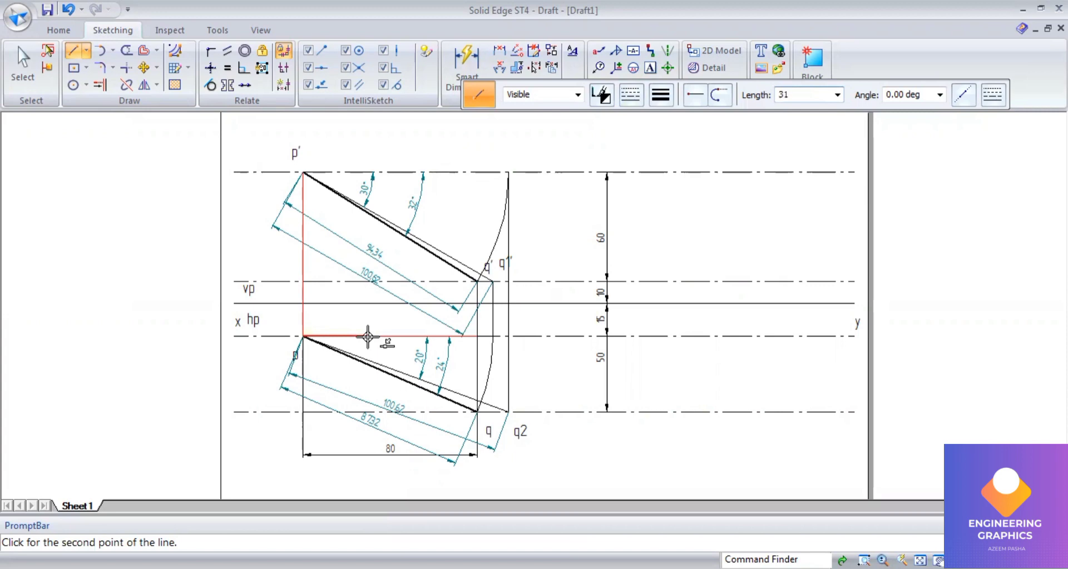
pyautogui.press('Tab')
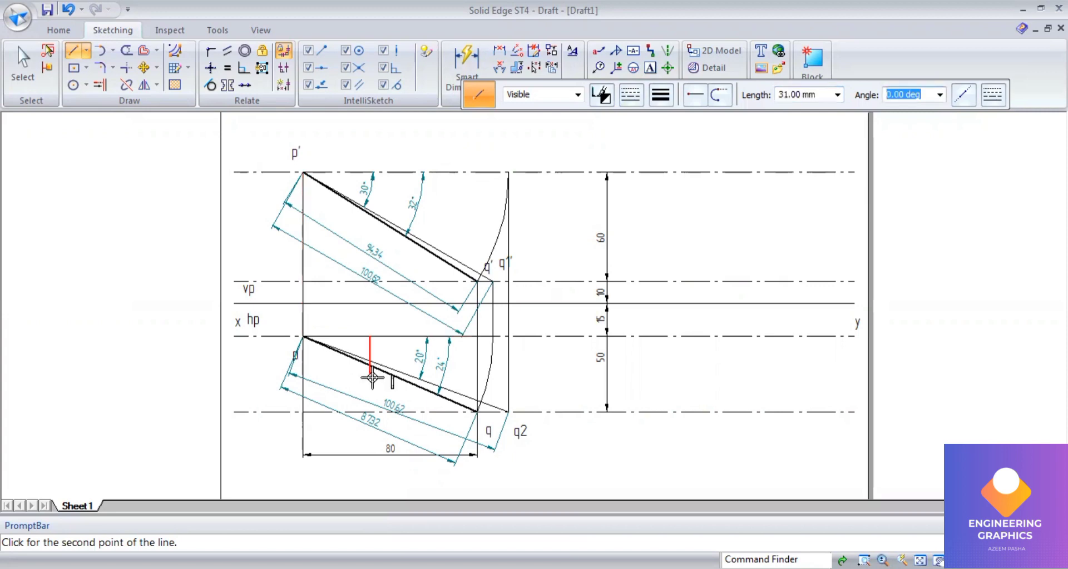
pyautogui.click(370, 467)
# Step: Dimension the 31 mm offset from p, recheck question Q.01 in the exam PDF and delete that dimension
pyautogui.click(456, 65)
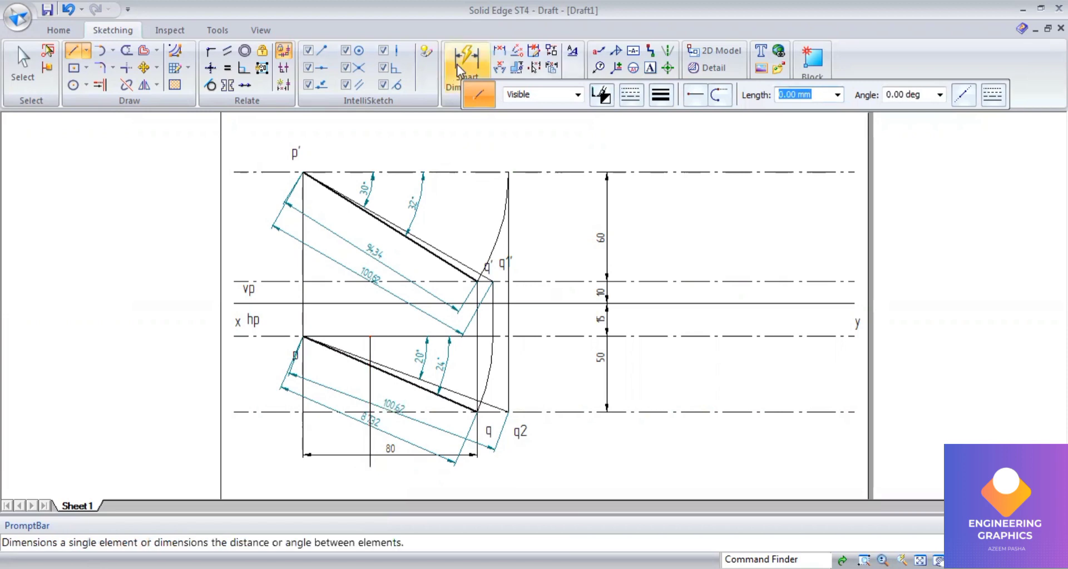
pyautogui.click(358, 337)
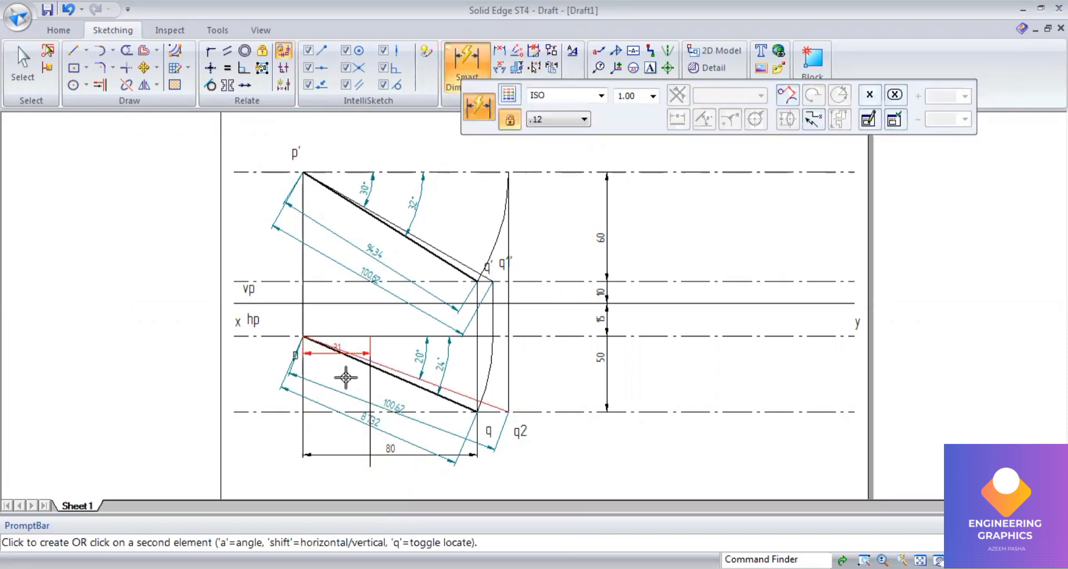
pyautogui.click(336, 448)
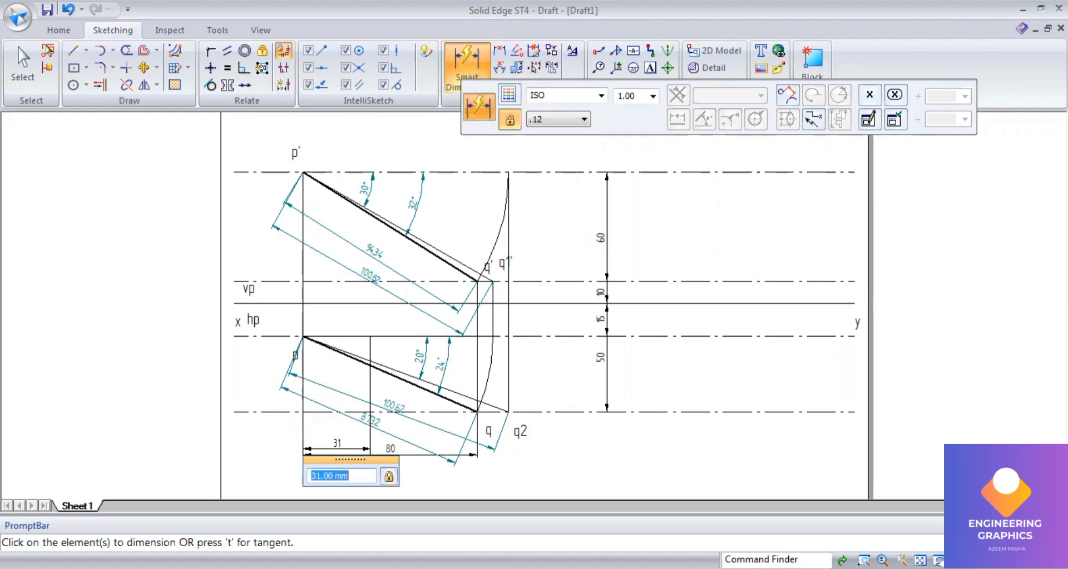
pyautogui.hotkey('alt', 'Tab')
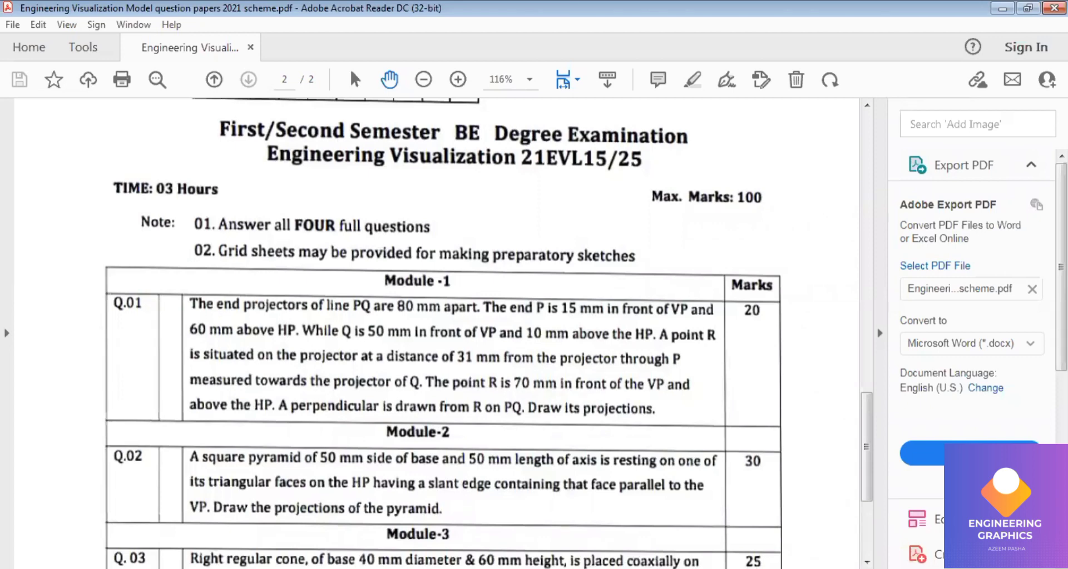
pyautogui.hotkey('alt', 'Tab')
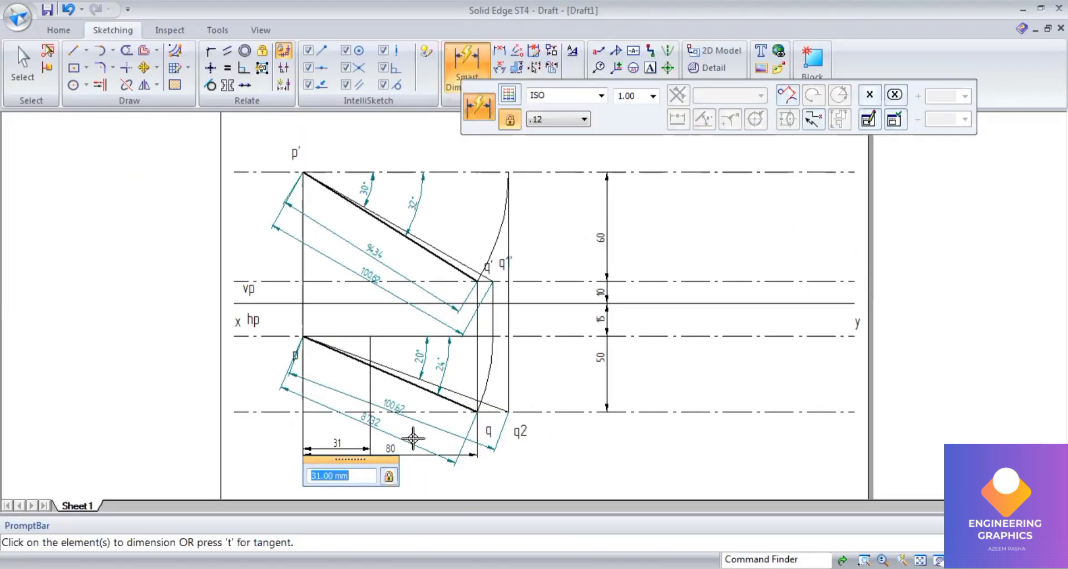
pyautogui.click(29, 71)
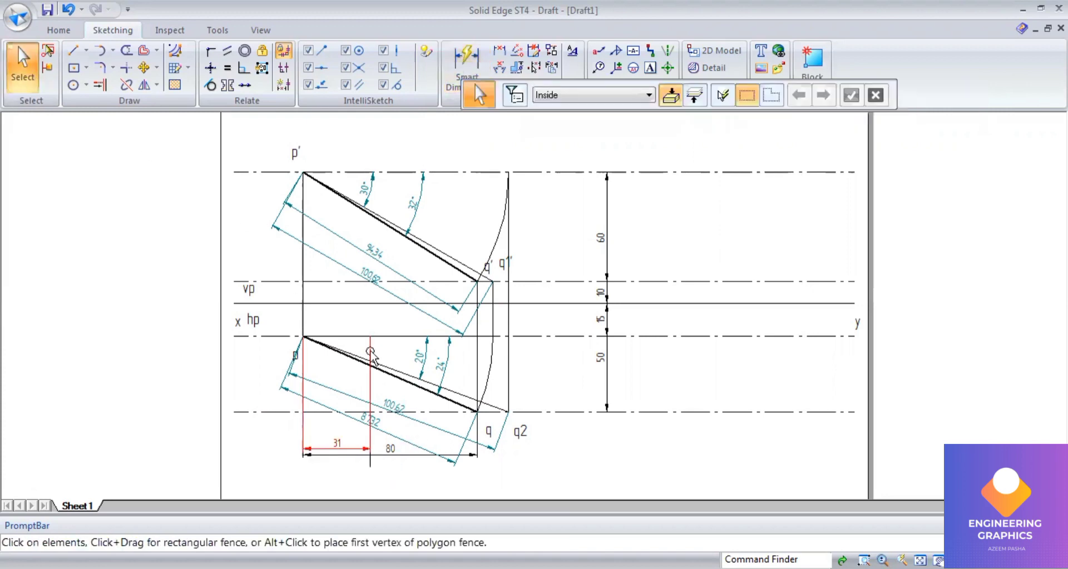
pyautogui.click(370, 352)
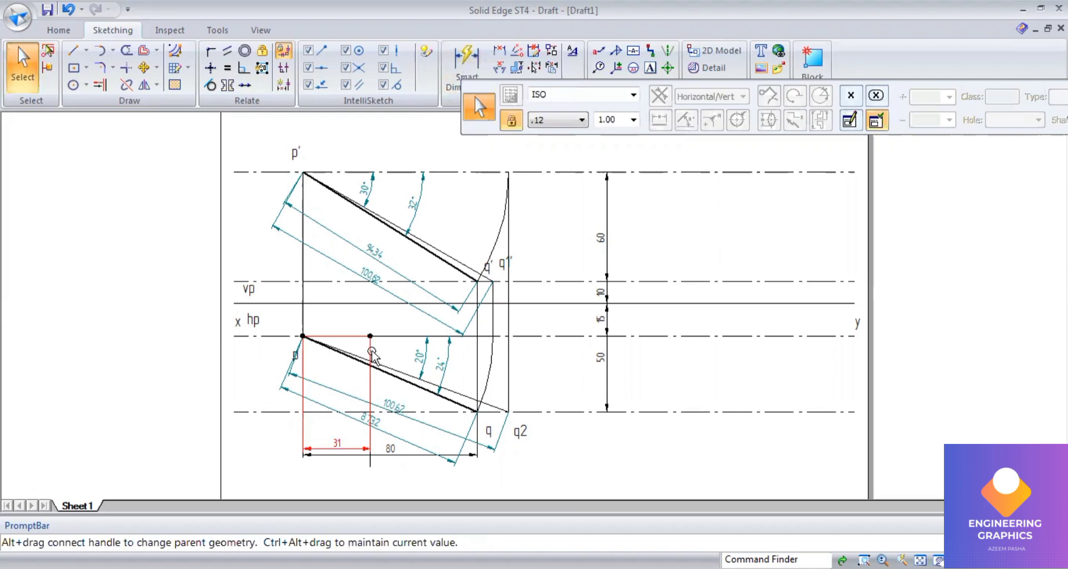
pyautogui.press('Delete')
# Step: Dimension the 31 mm horizontal distance between p's projector and the new vertical line, placed below the drawing
pyautogui.click(466, 59)
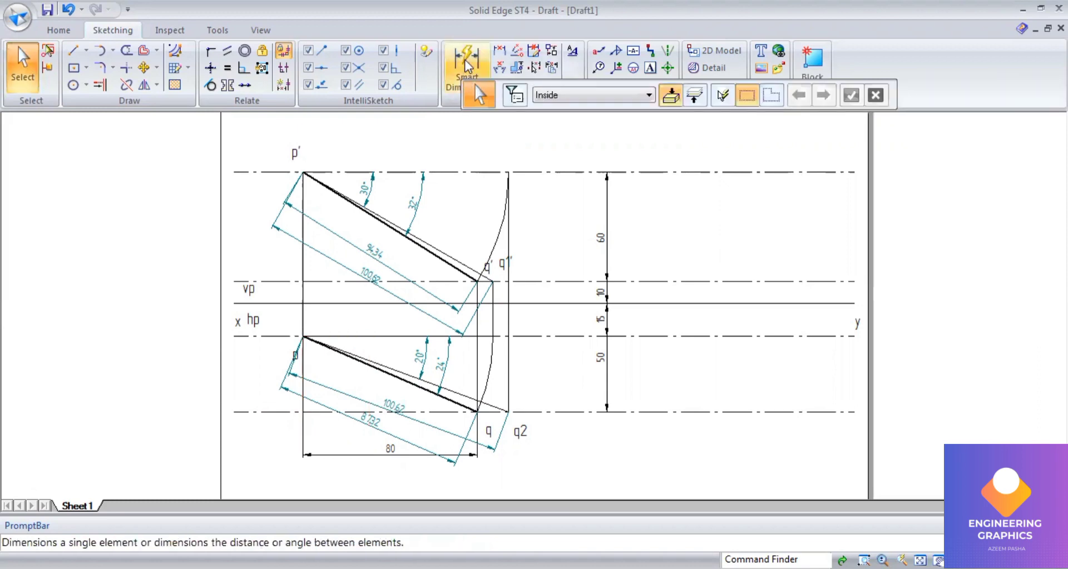
pyautogui.click(350, 337)
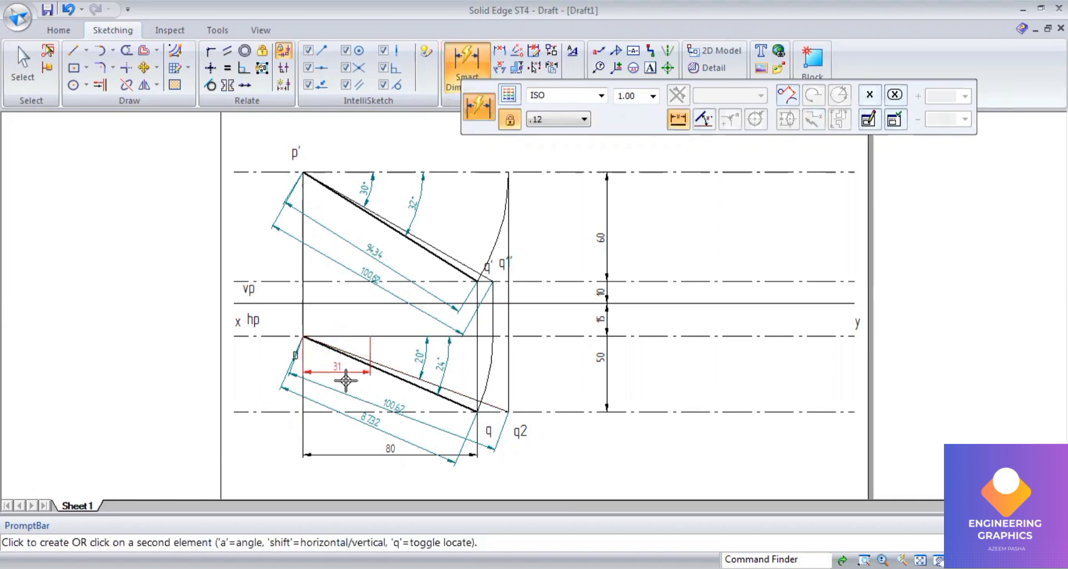
pyautogui.click(353, 468)
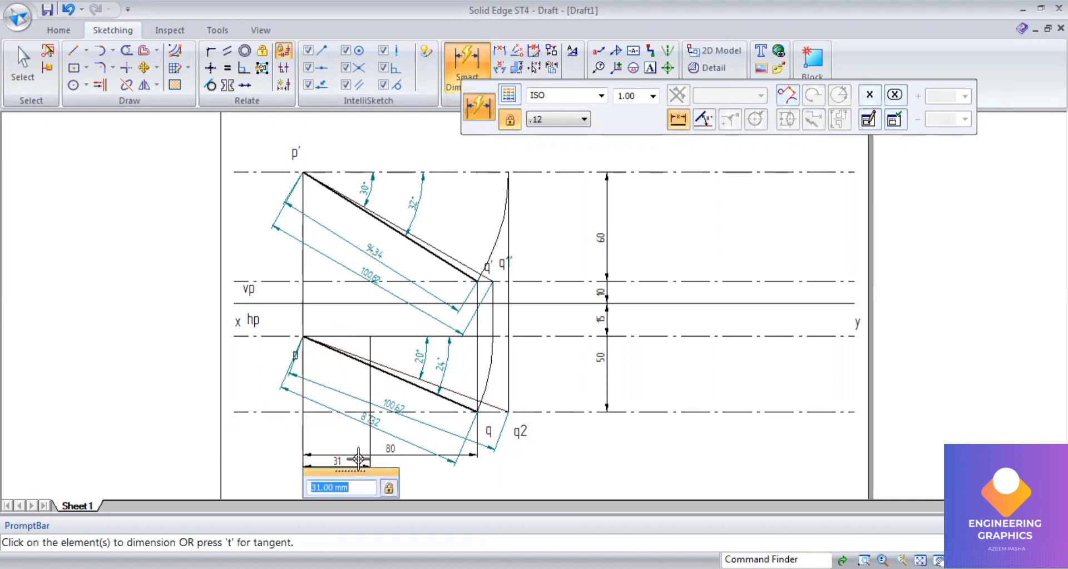
# Step: Draw a thin 70 mm vertical line downward from the xy line along the vertical through the 31 mm mark
pyautogui.click(73, 51)
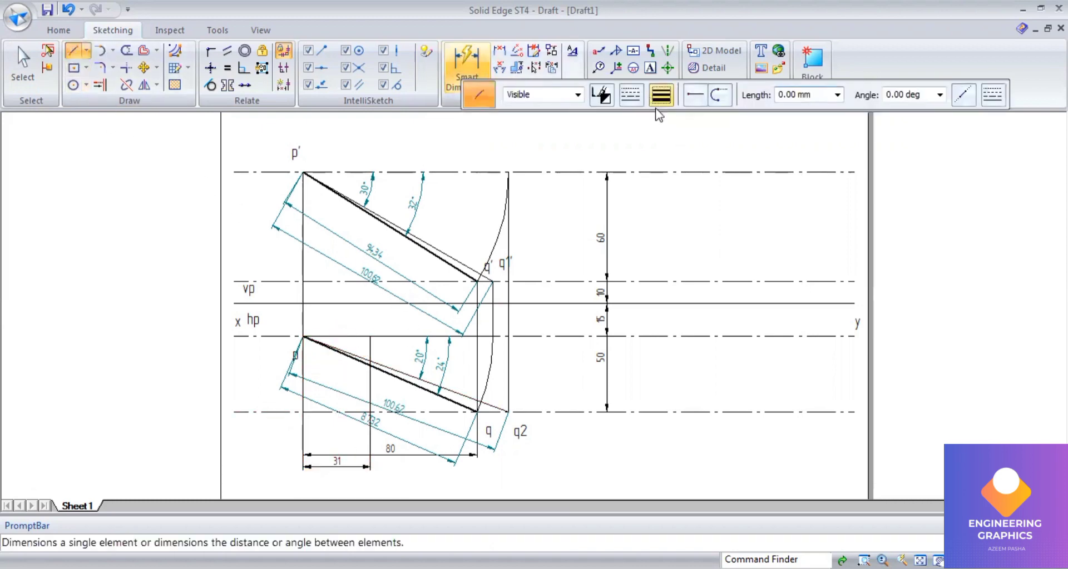
pyautogui.click(659, 104)
pyautogui.click(657, 113)
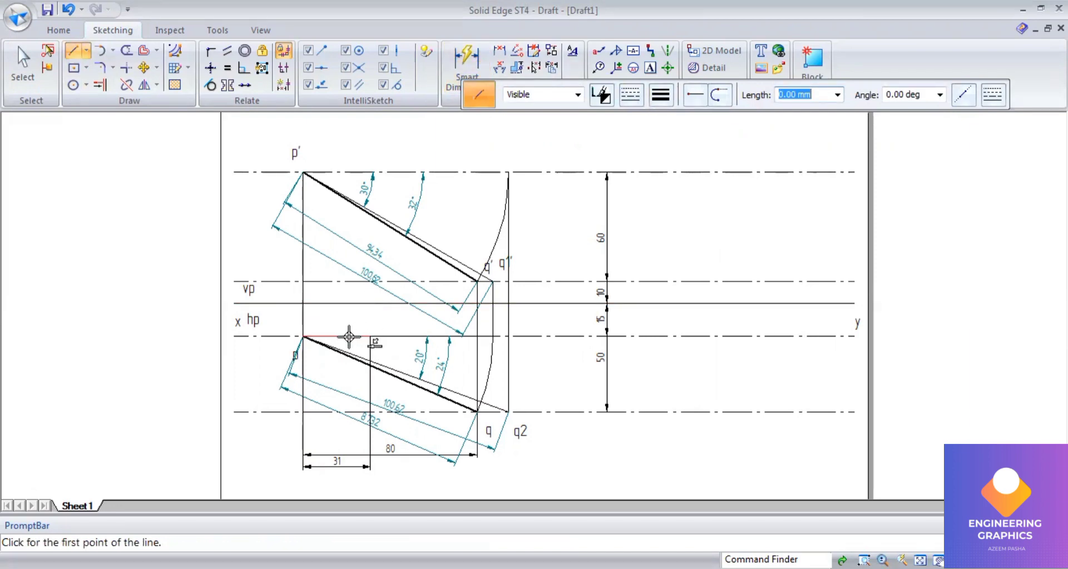
pyautogui.click(369, 303)
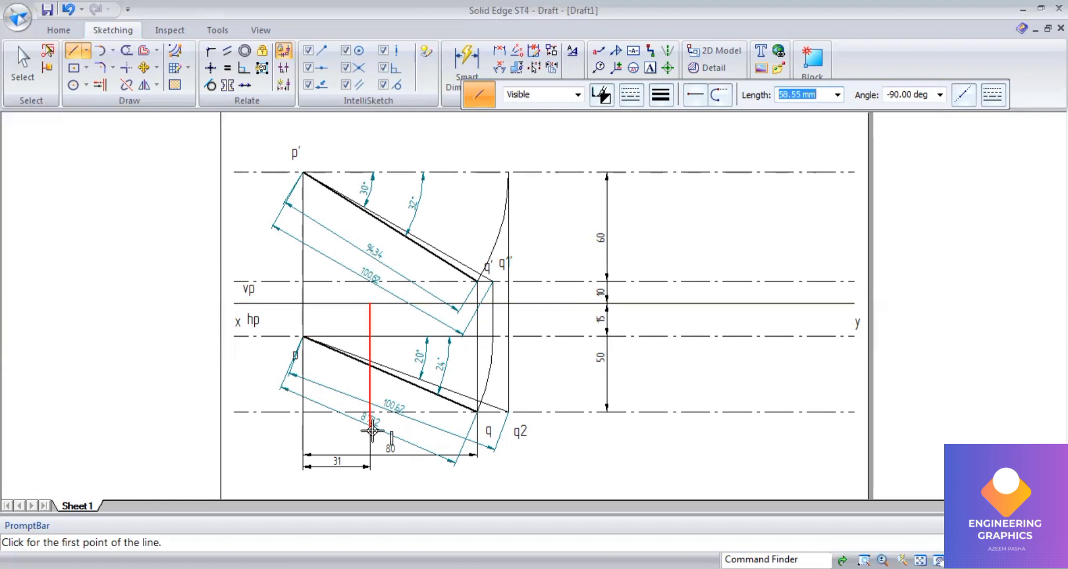
pyautogui.write('7')
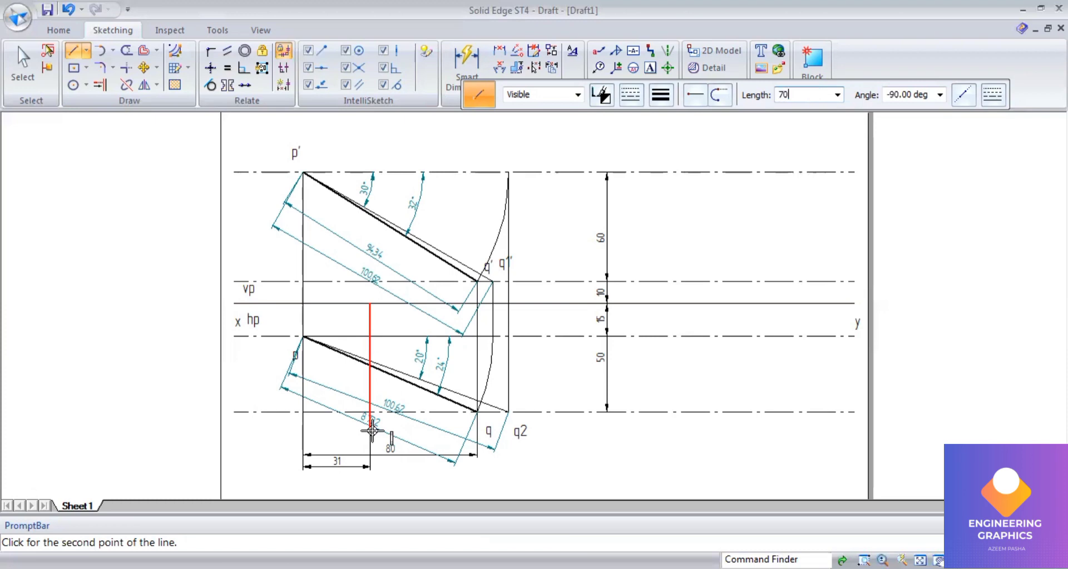
pyautogui.write('0')
pyautogui.press('Tab')
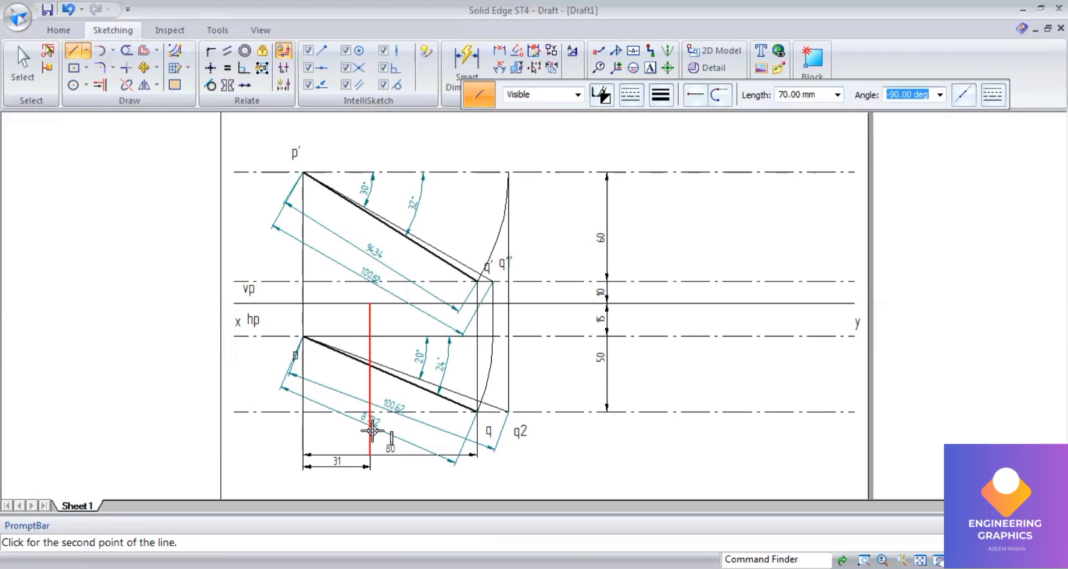
pyautogui.click(410, 489)
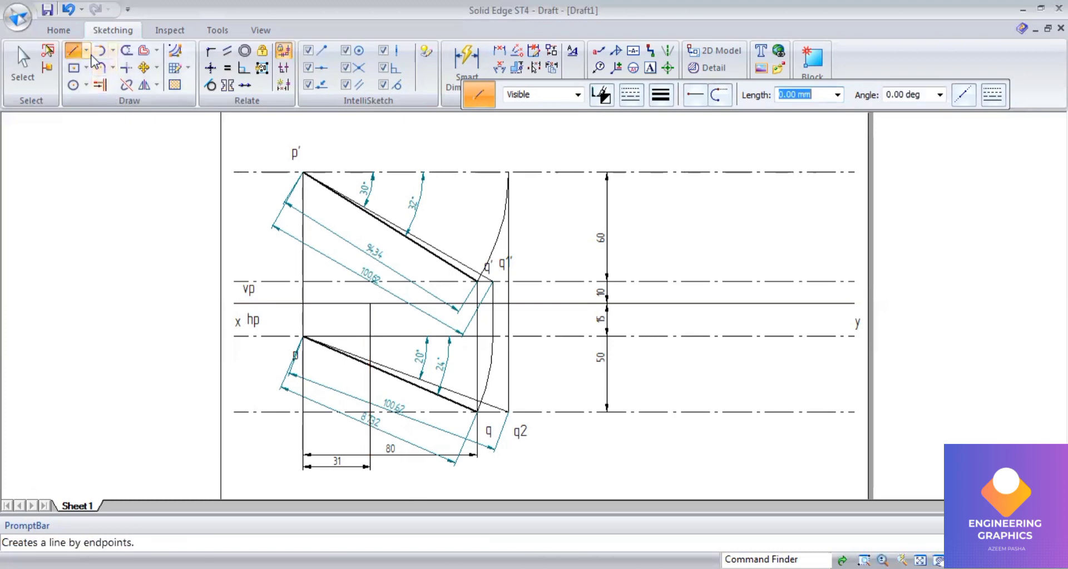
pyautogui.click(86, 51)
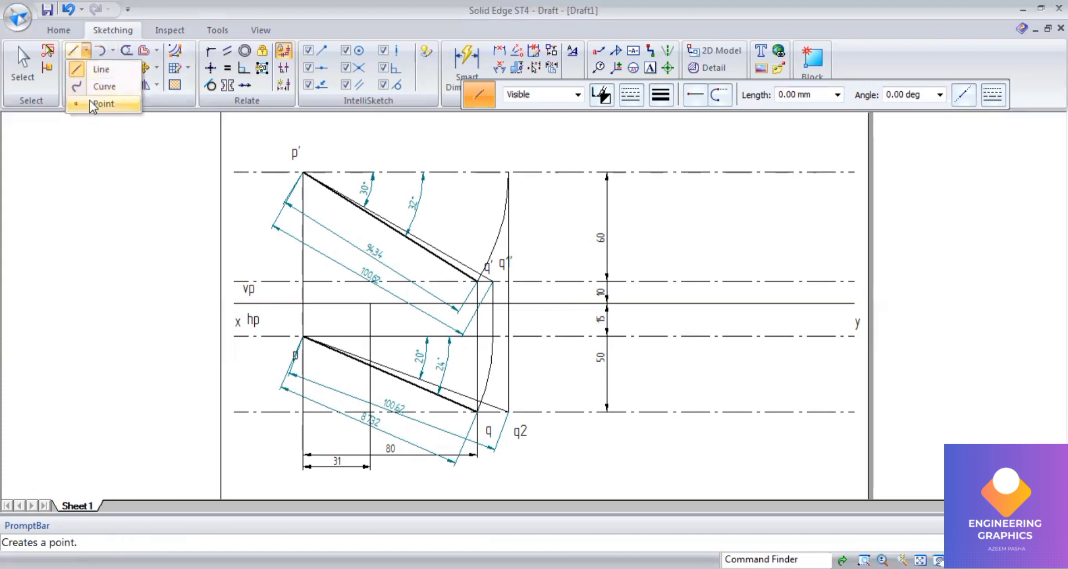
pyautogui.click(91, 100)
pyautogui.click(660, 95)
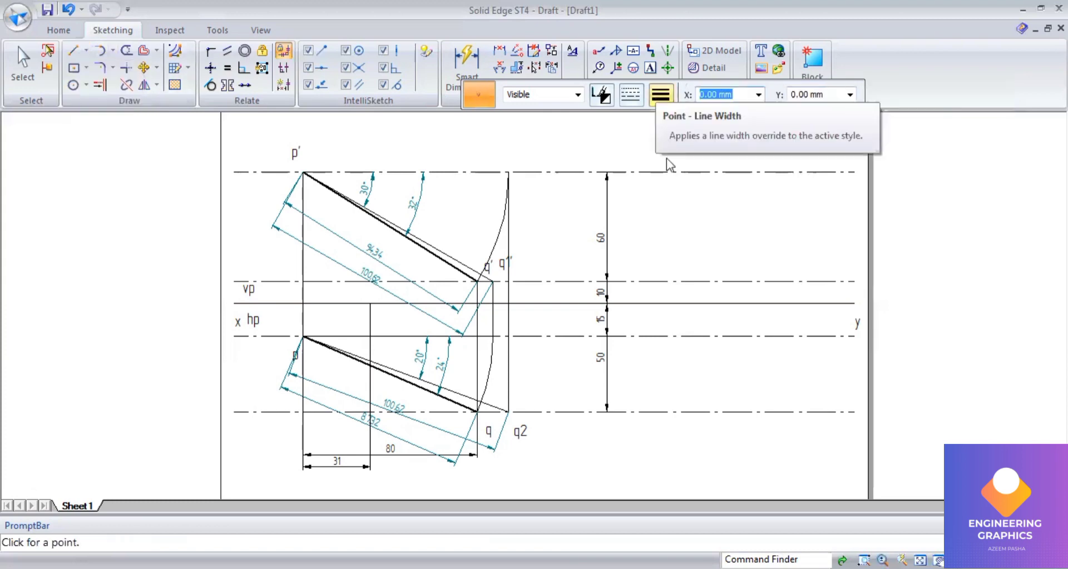
pyautogui.click(665, 197)
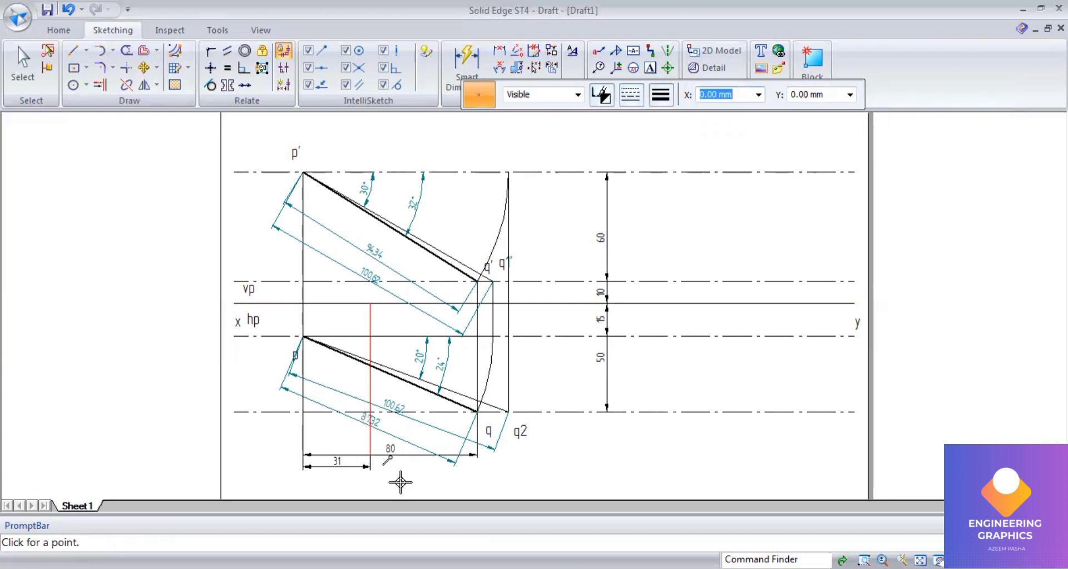
# Step: Label the lower end of the 70 mm line as r
pyautogui.scroll(2, 396, 479)
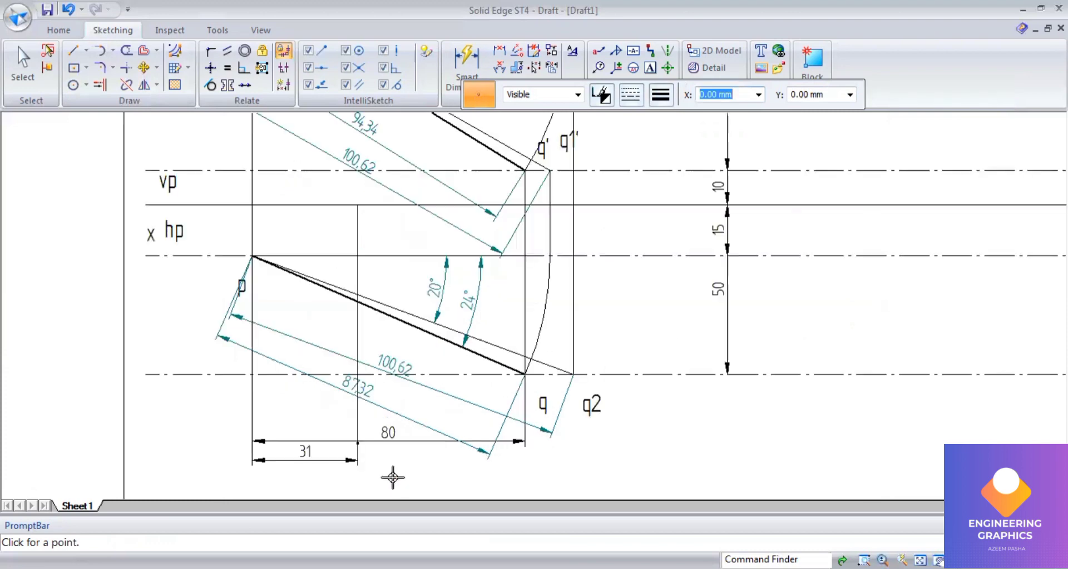
pyautogui.click(649, 68)
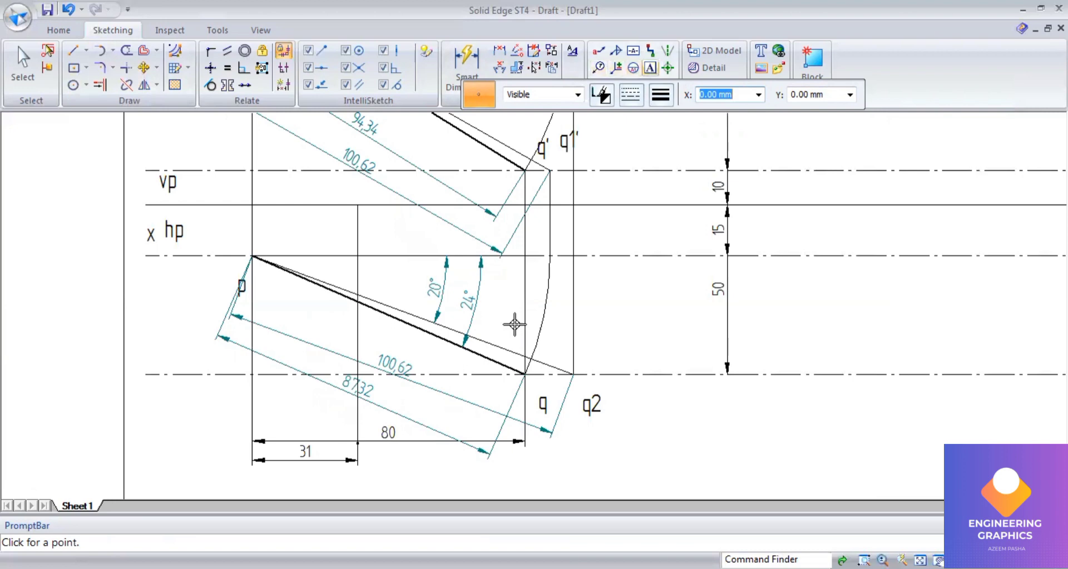
pyautogui.click(365, 446)
pyautogui.write('r')
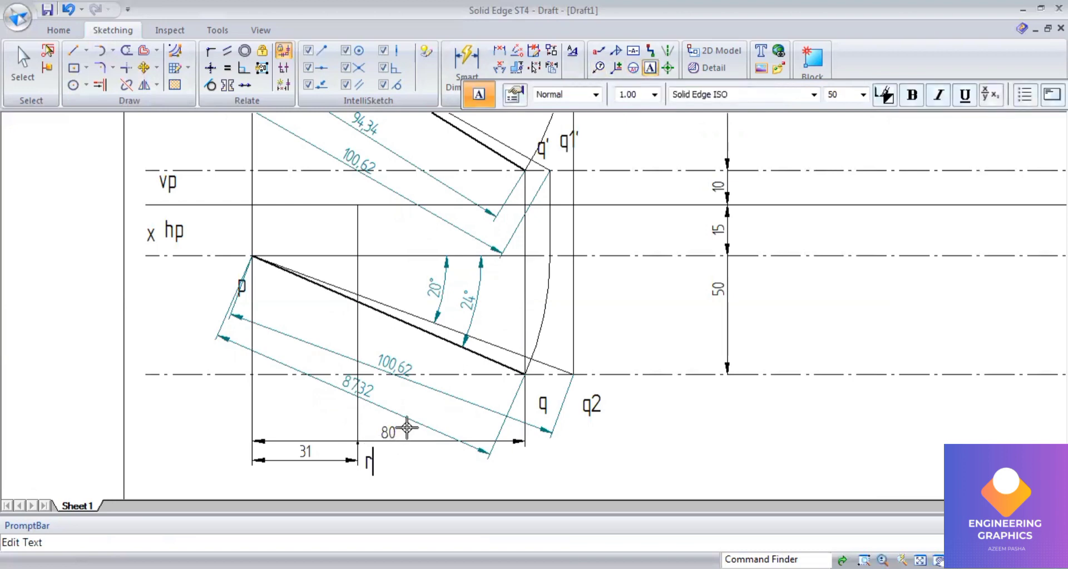
pyautogui.scroll(-2, 417, 417)
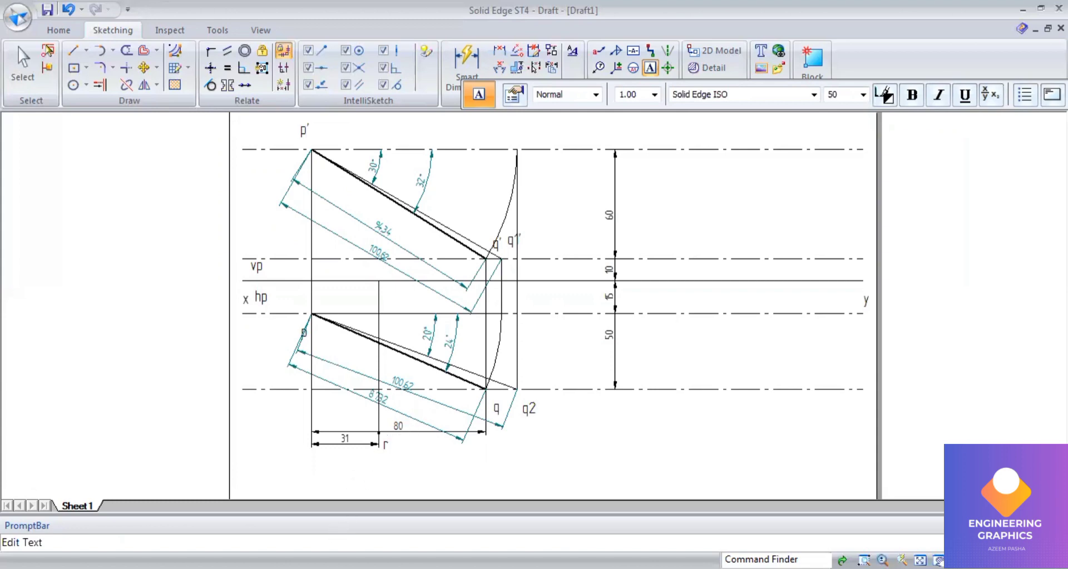
# Step: Draw a thin line from point r up to the top-view line pq
pyautogui.hotkey('alt', 'Tab')
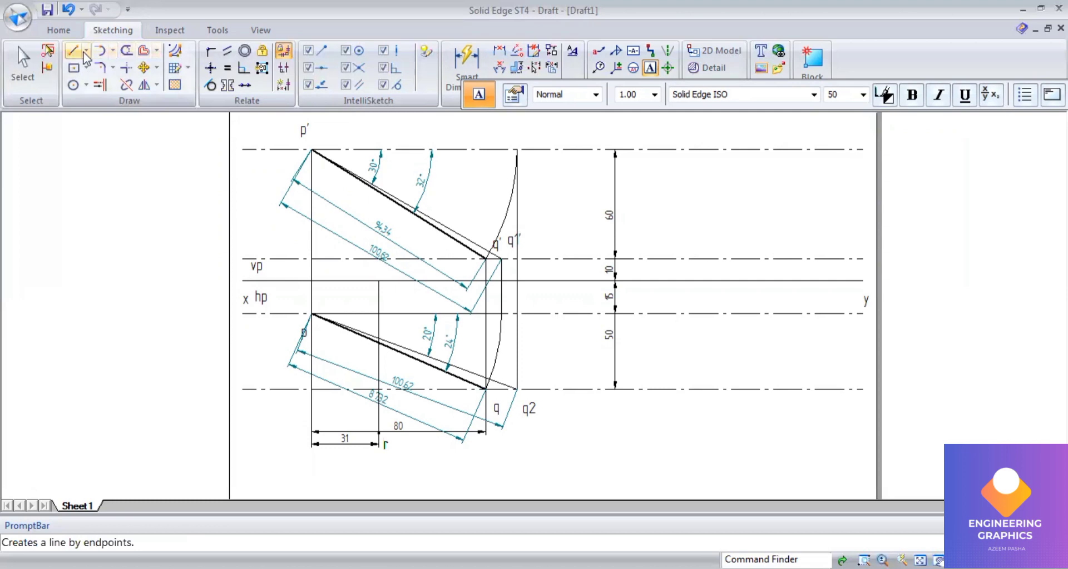
pyautogui.click(72, 53)
pyautogui.click(661, 94)
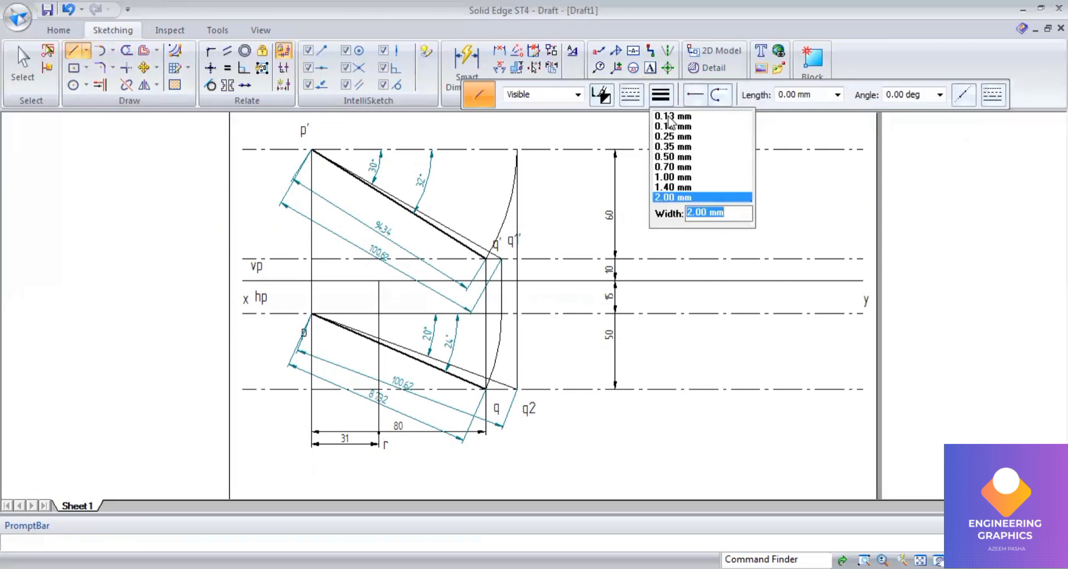
pyautogui.click(668, 110)
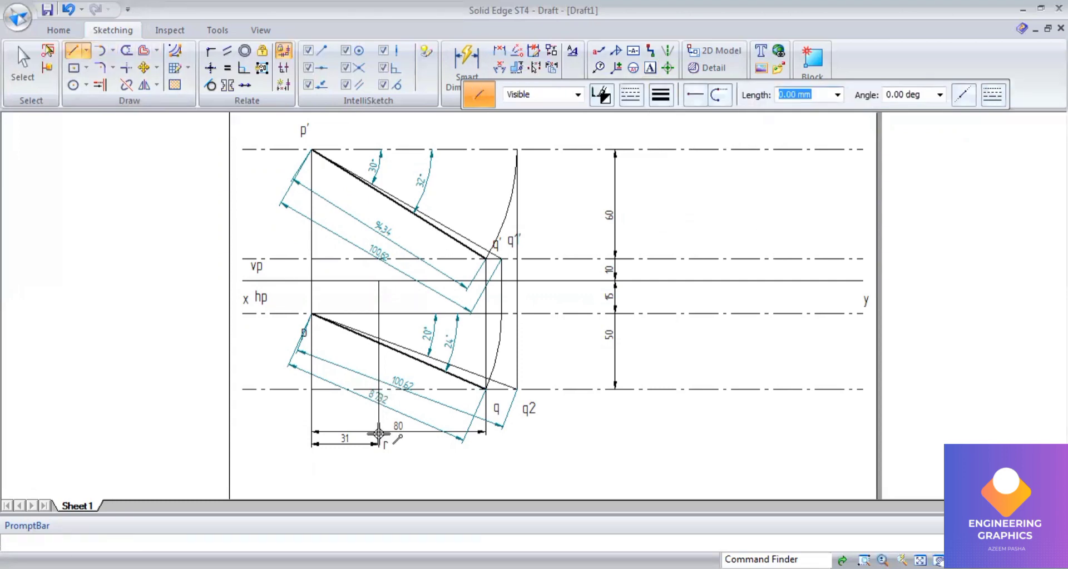
pyautogui.click(379, 433)
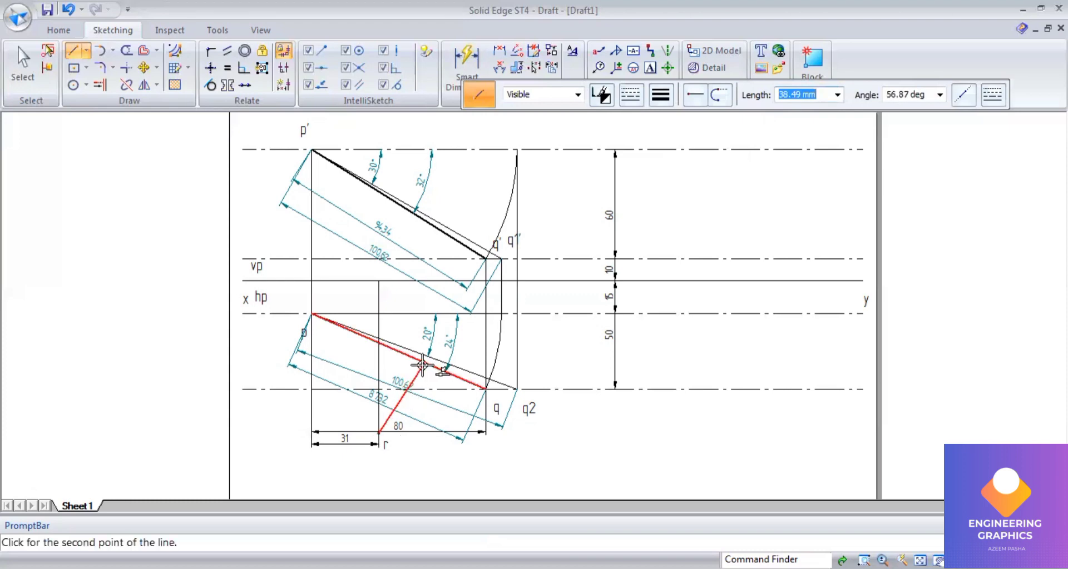
pyautogui.click(422, 365)
# Step: Dimension the angle between the new line from r and pq, setting it to 90°
pyautogui.click(411, 382)
pyautogui.click(444, 376)
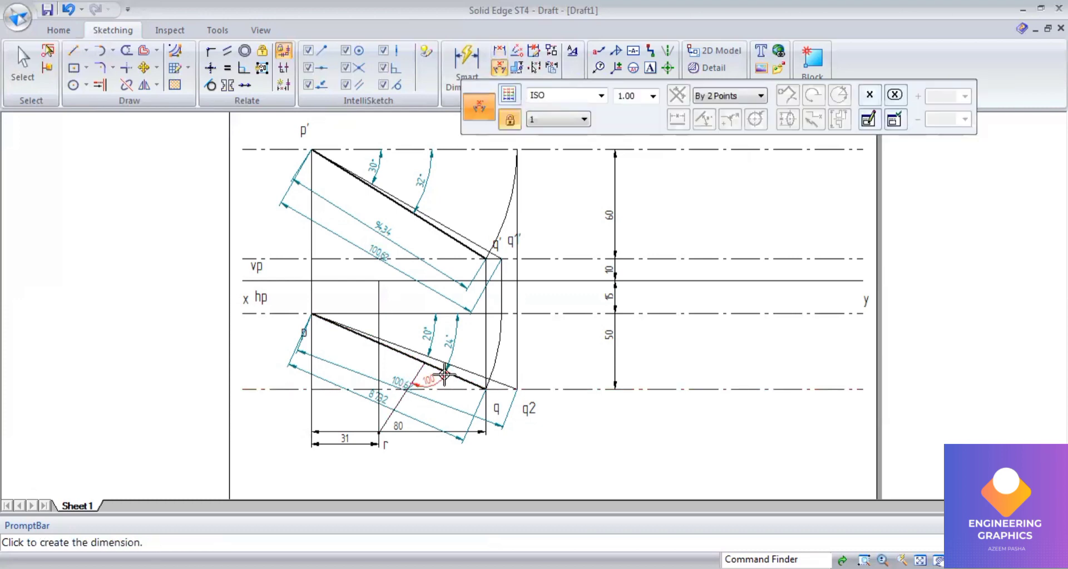
pyautogui.click(442, 385)
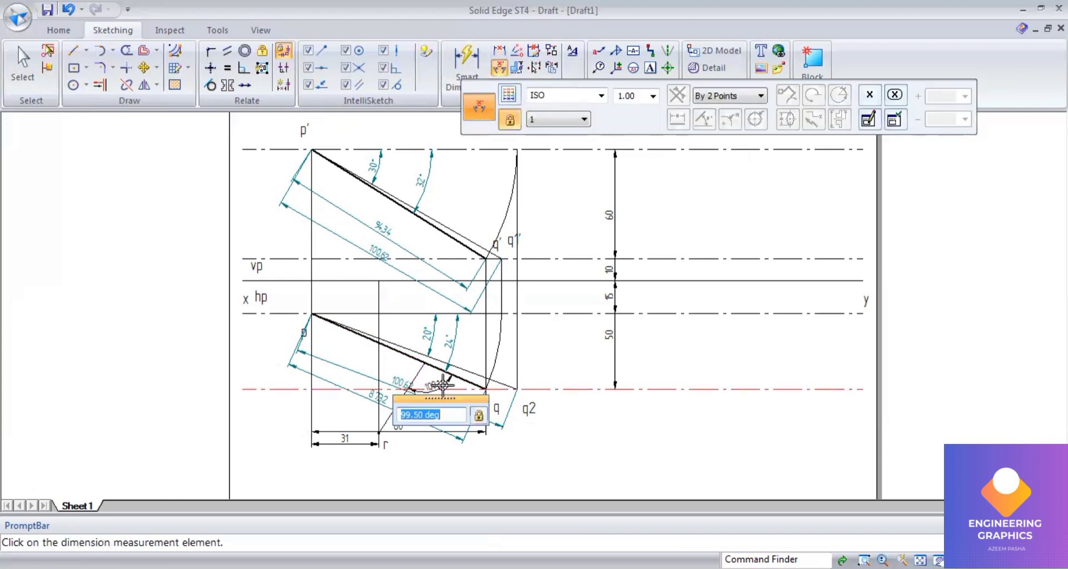
pyautogui.write('90')
pyautogui.press('Return')
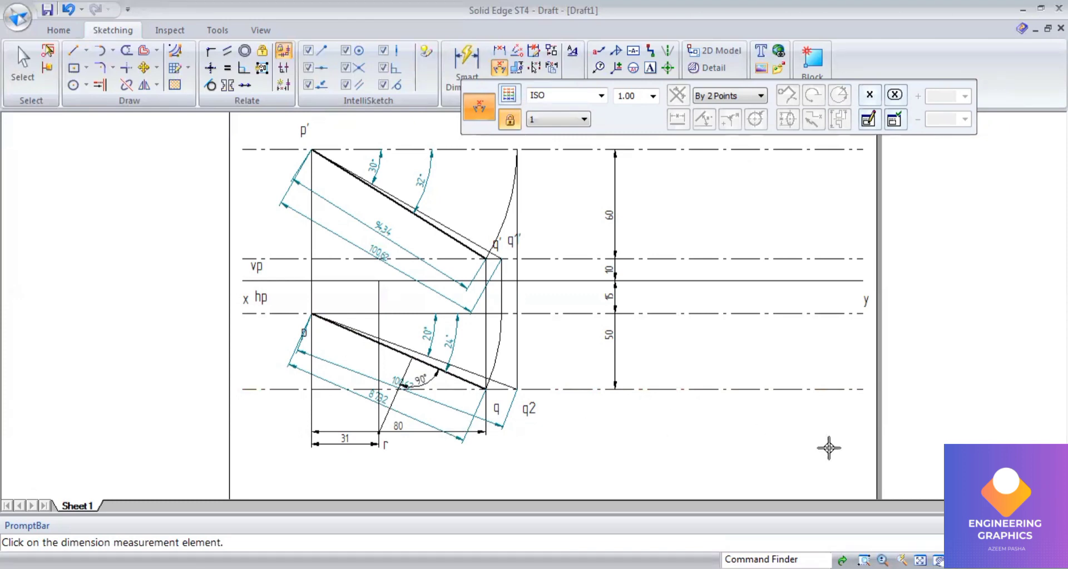
# Step: Recheck question Q.01 in the exam PDF and review the top view
pyautogui.hotkey('alt', 'Tab')
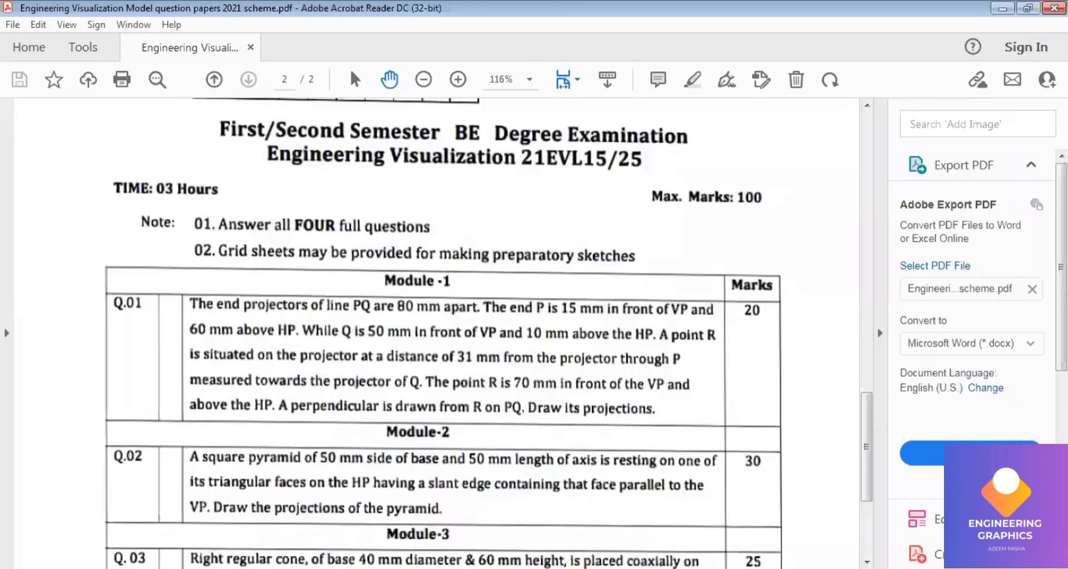
pyautogui.hotkey('alt', 'Tab')
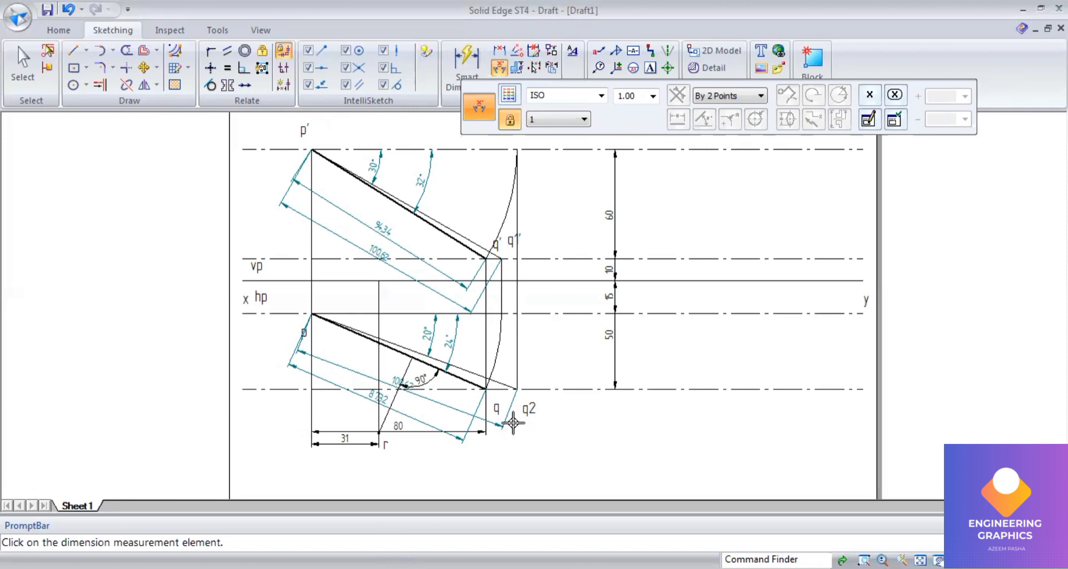
pyautogui.scroll(1, 428, 418)
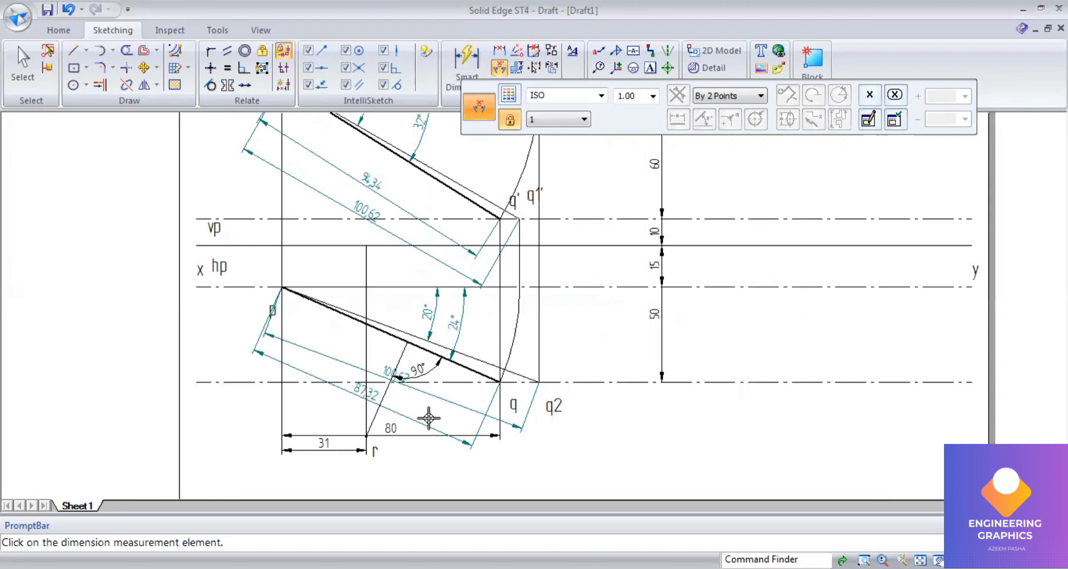
pyautogui.scroll(-1, 428, 419)
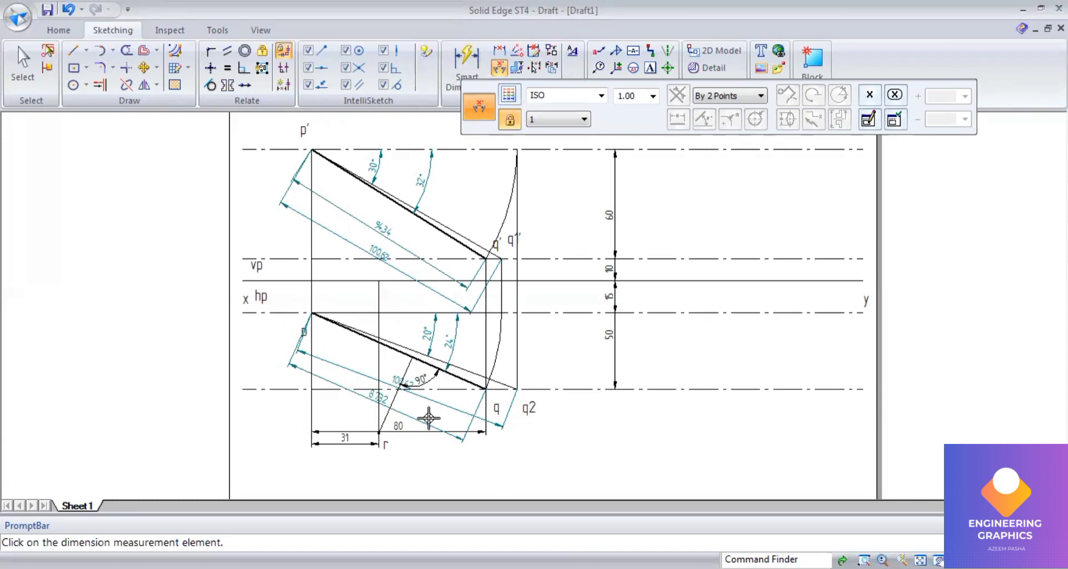
# Step: Dimension the vertical distance from the xy line down to point r
pyautogui.click(474, 69)
pyautogui.click(378, 309)
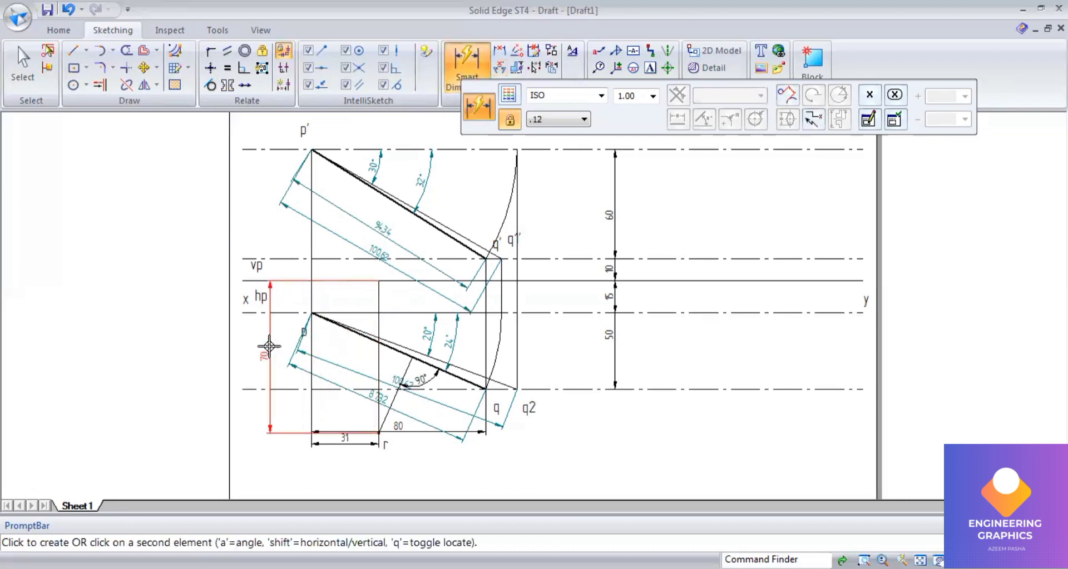
pyautogui.click(276, 345)
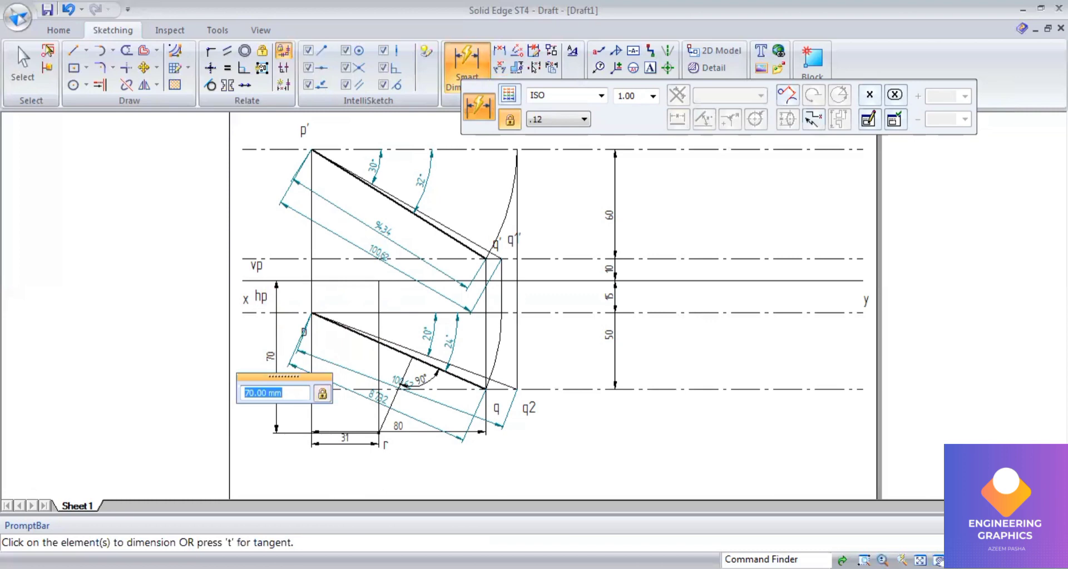
# Step: Draw a vertical projector from r's line at the xy line up to the front-view line p'q'
pyautogui.hotkey('alt', 'Tab')
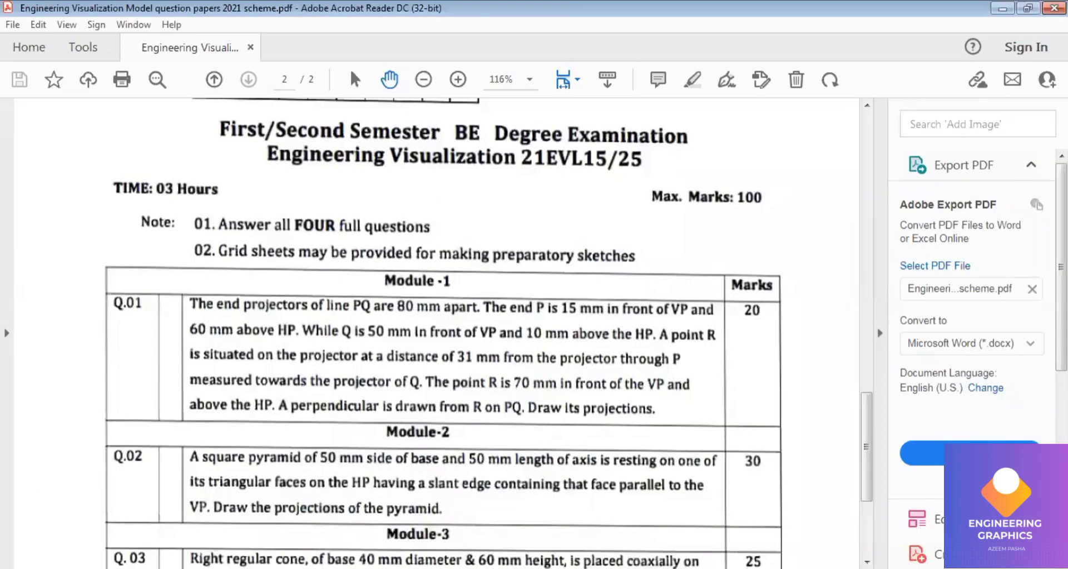
pyautogui.hotkey('alt', 'Tab')
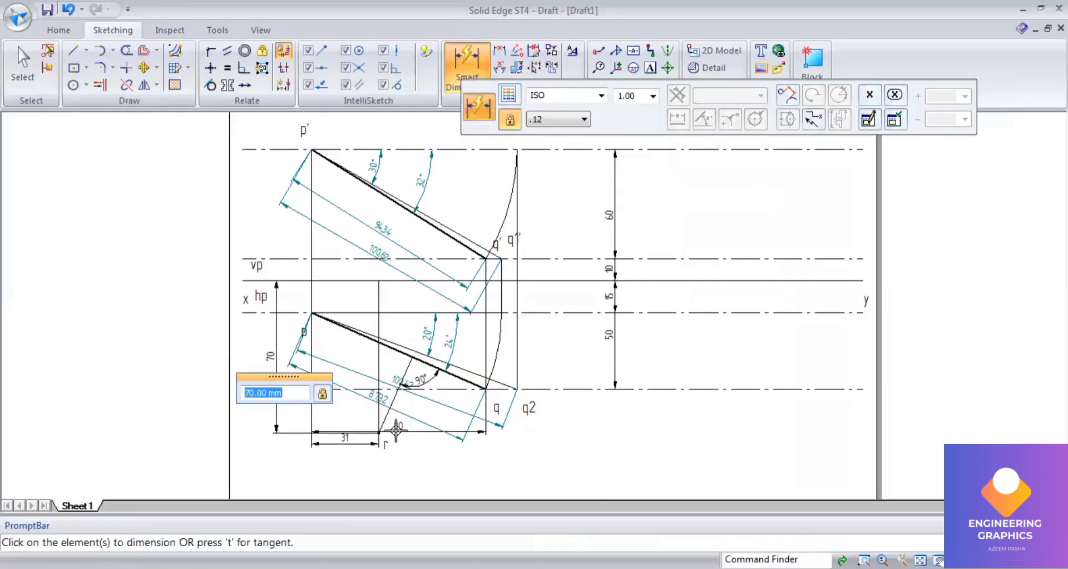
pyautogui.click(378, 282)
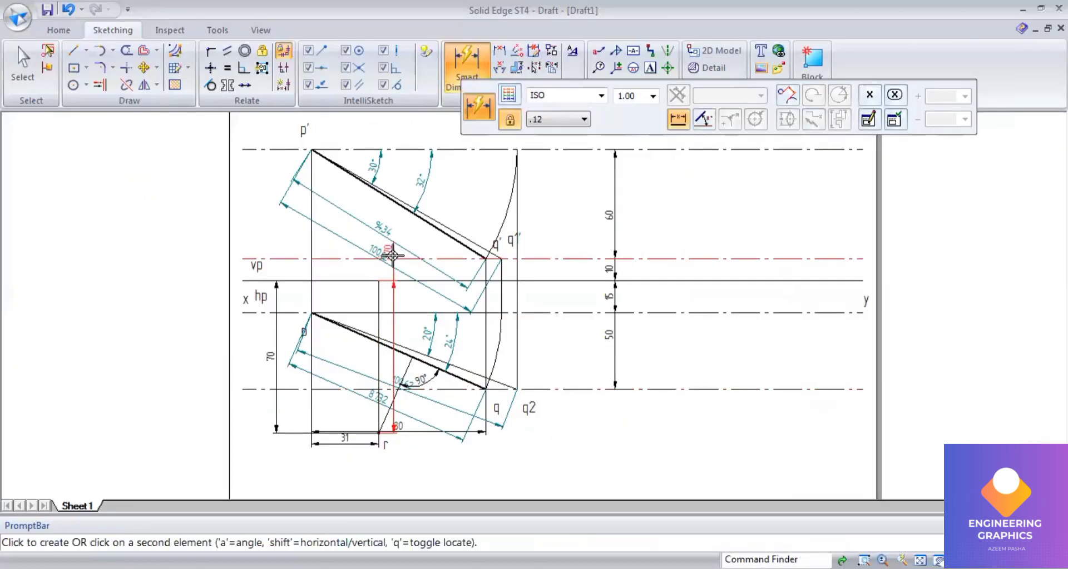
pyautogui.click(73, 50)
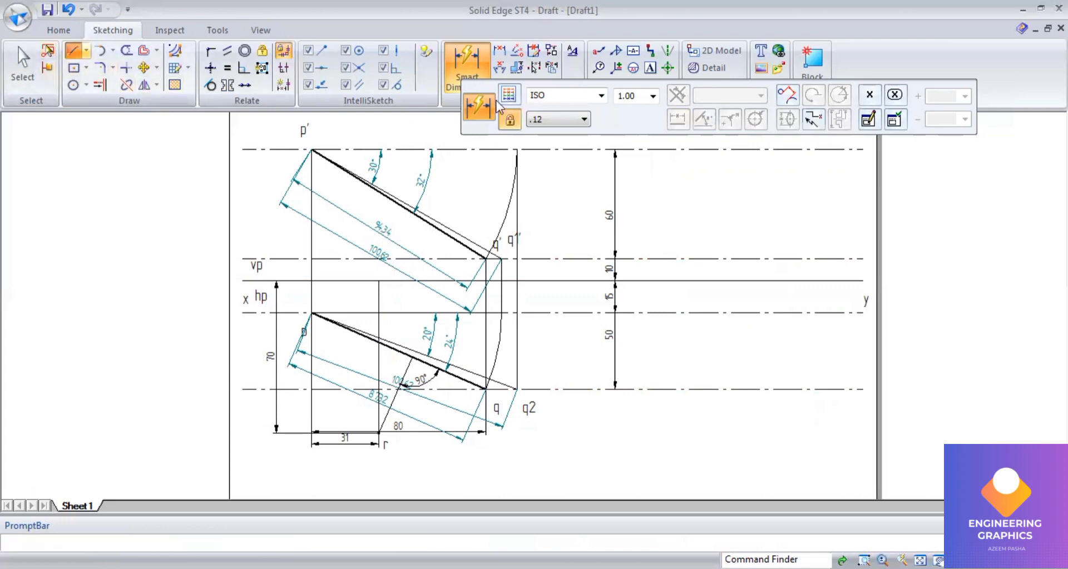
pyautogui.click(378, 280)
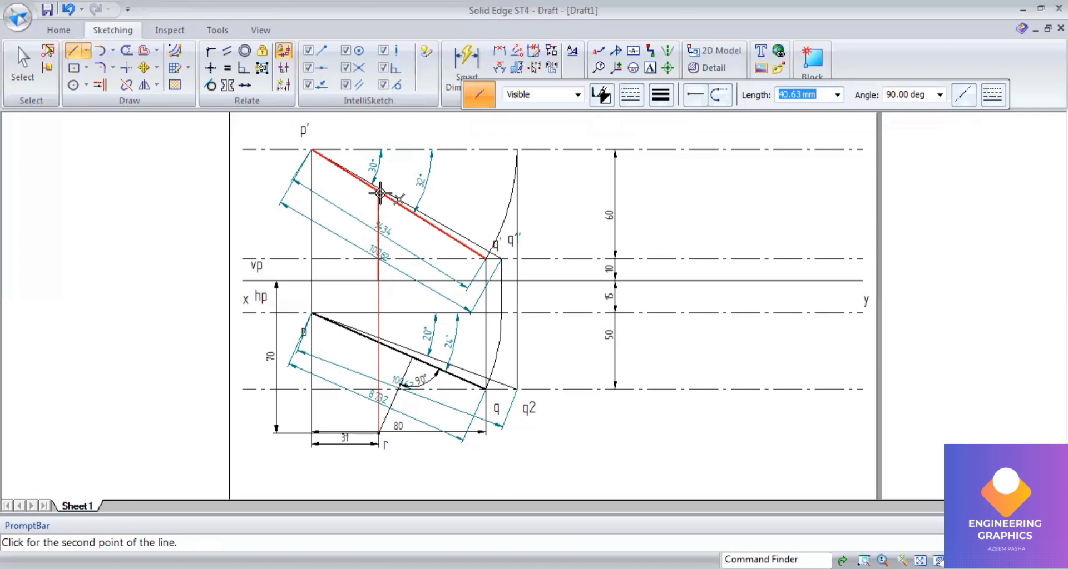
pyautogui.click(380, 192)
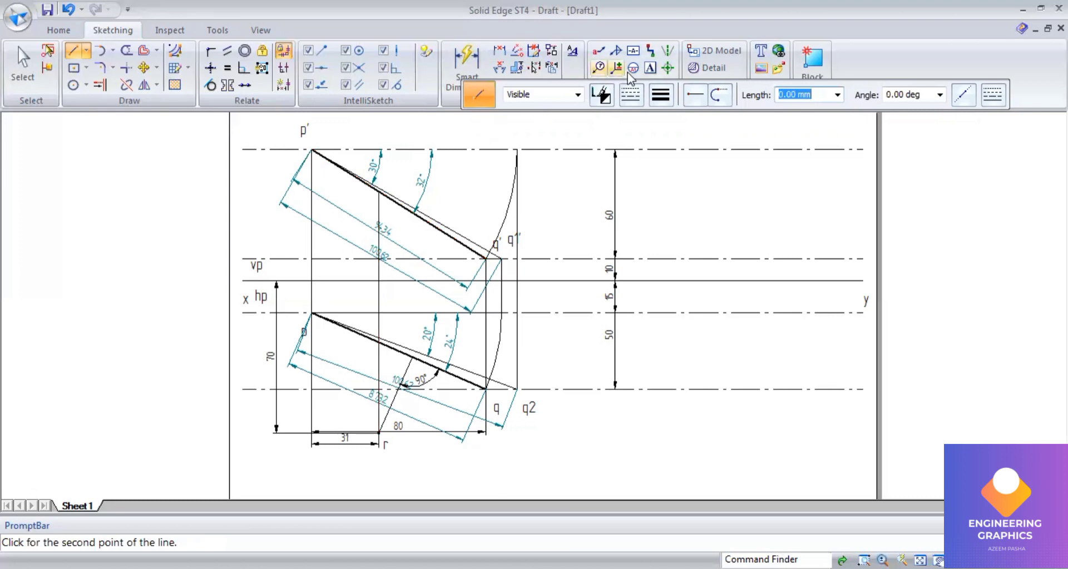
# Step: Label the projector's intersection with p'q' as r'
pyautogui.click(366, 192)
pyautogui.write("r'")
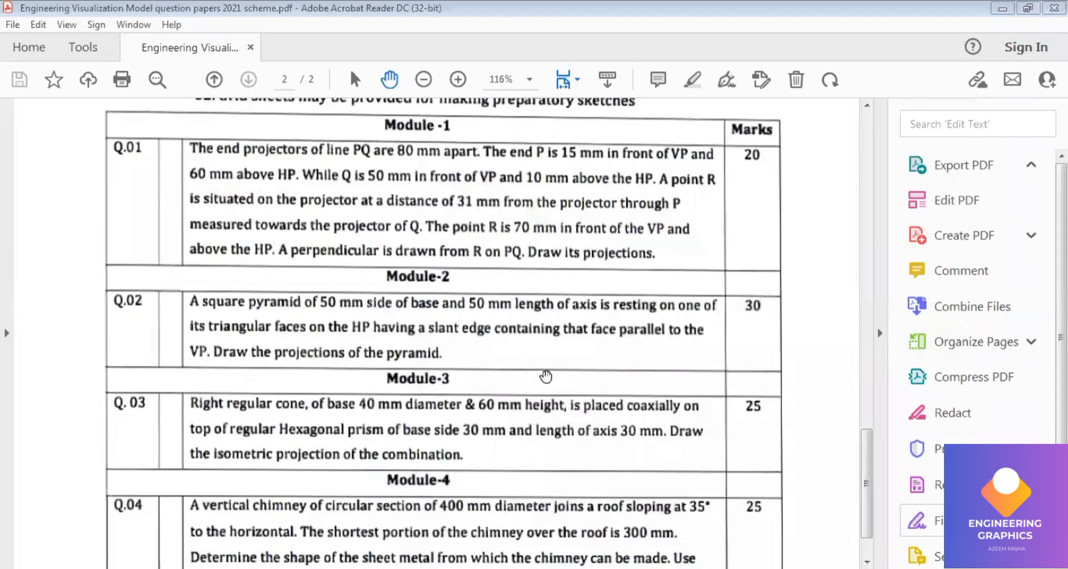
pyautogui.click(265, 303)
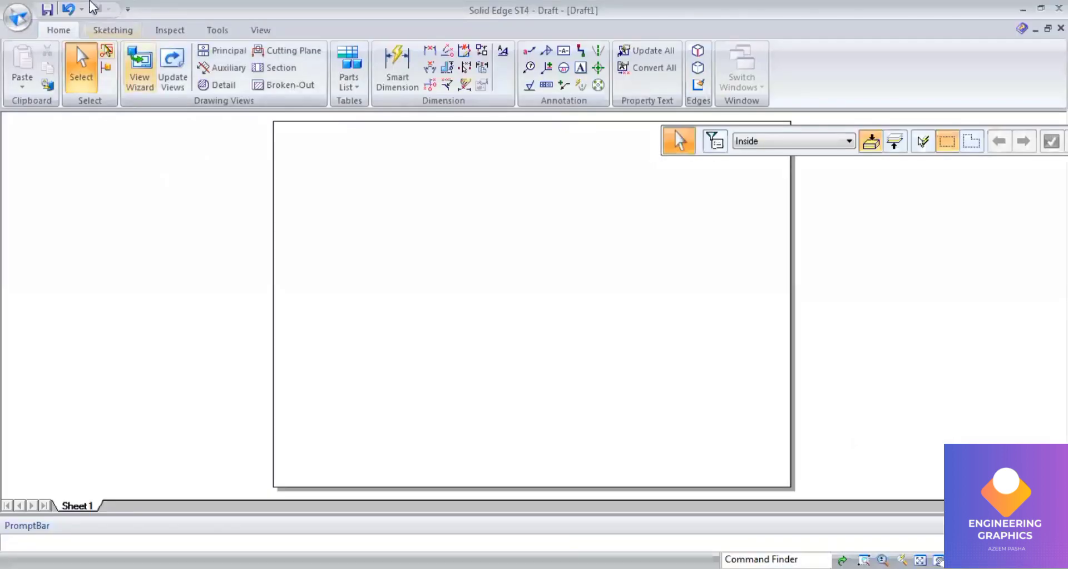
# Step: Switch to the blank Solid Edge draft and draw a horizontal xy reference line about 286 mm long across the sheet
pyautogui.click(112, 30)
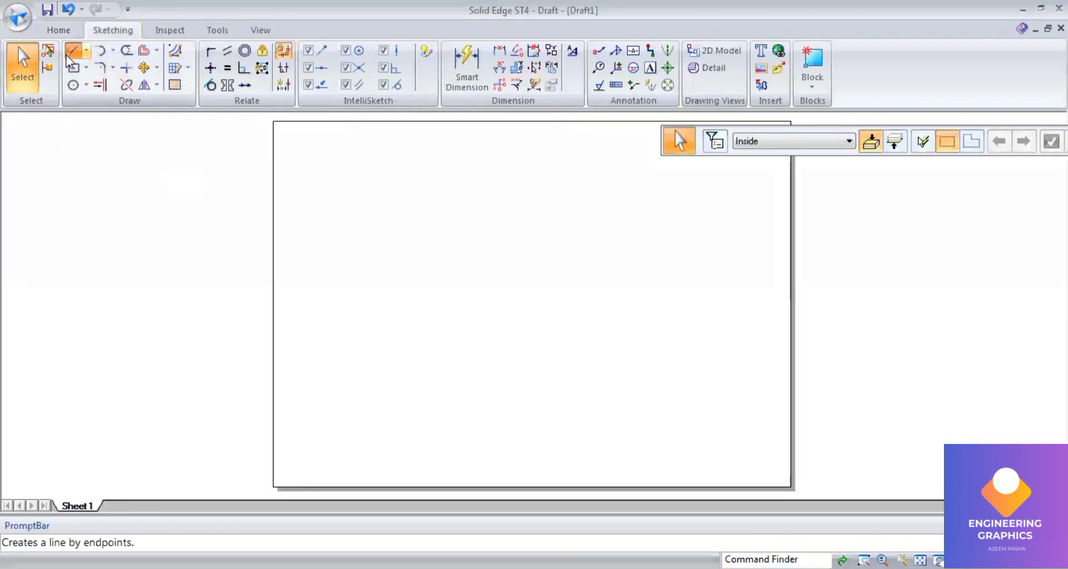
pyautogui.click(72, 51)
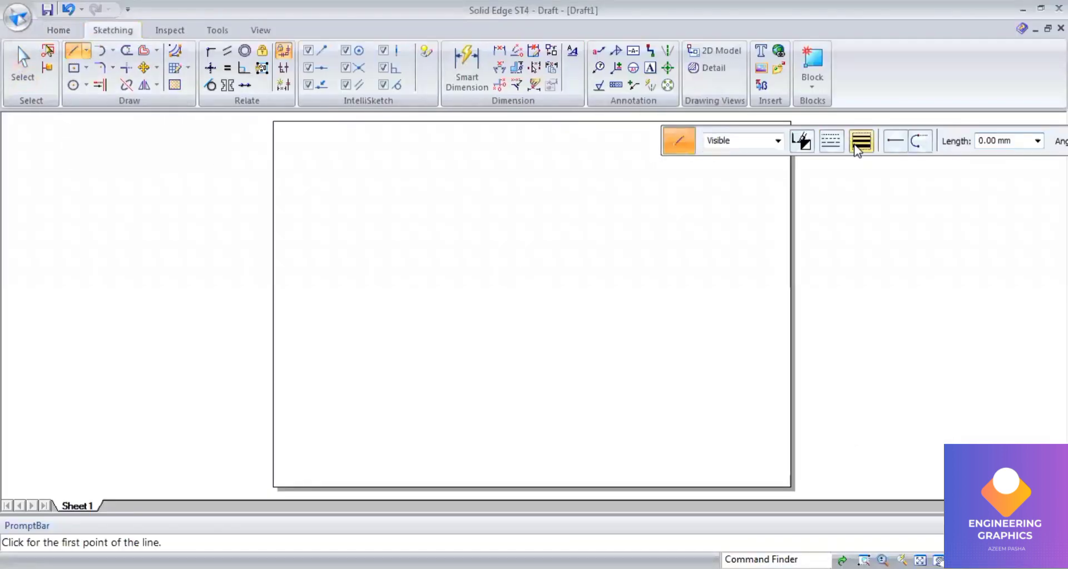
pyautogui.click(860, 143)
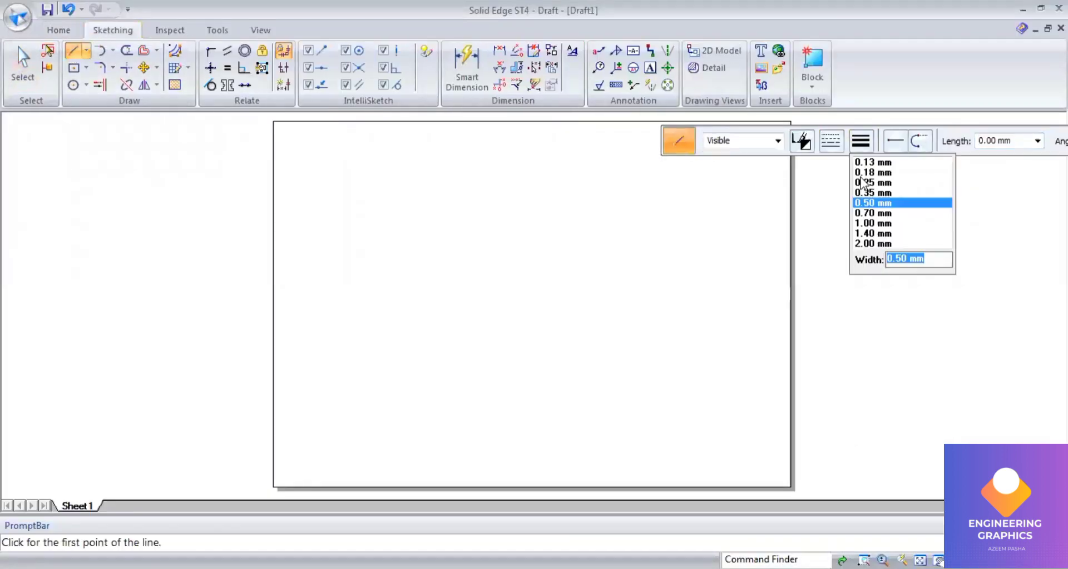
pyautogui.click(281, 293)
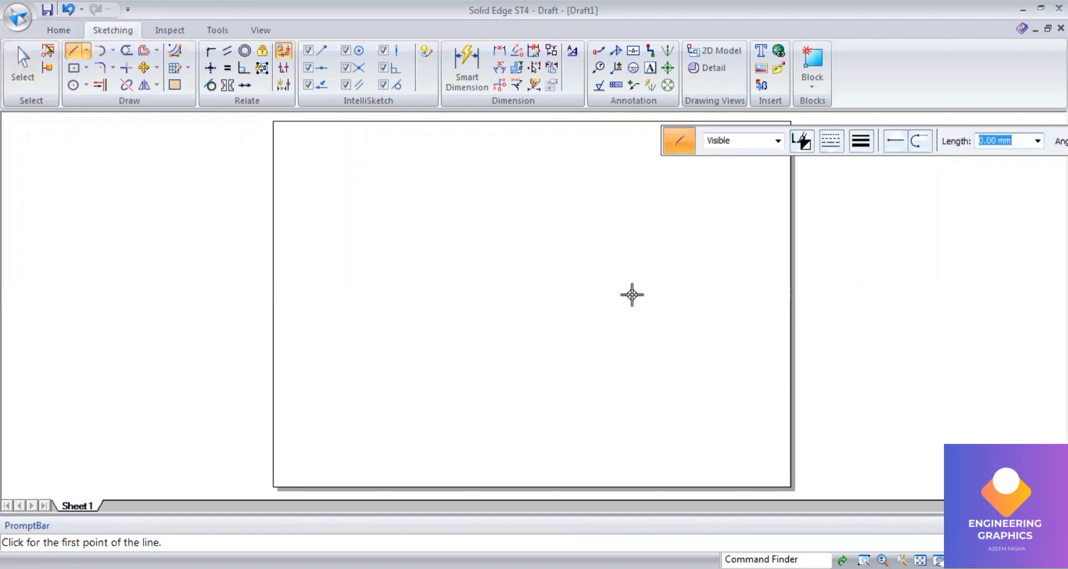
pyautogui.click(781, 293)
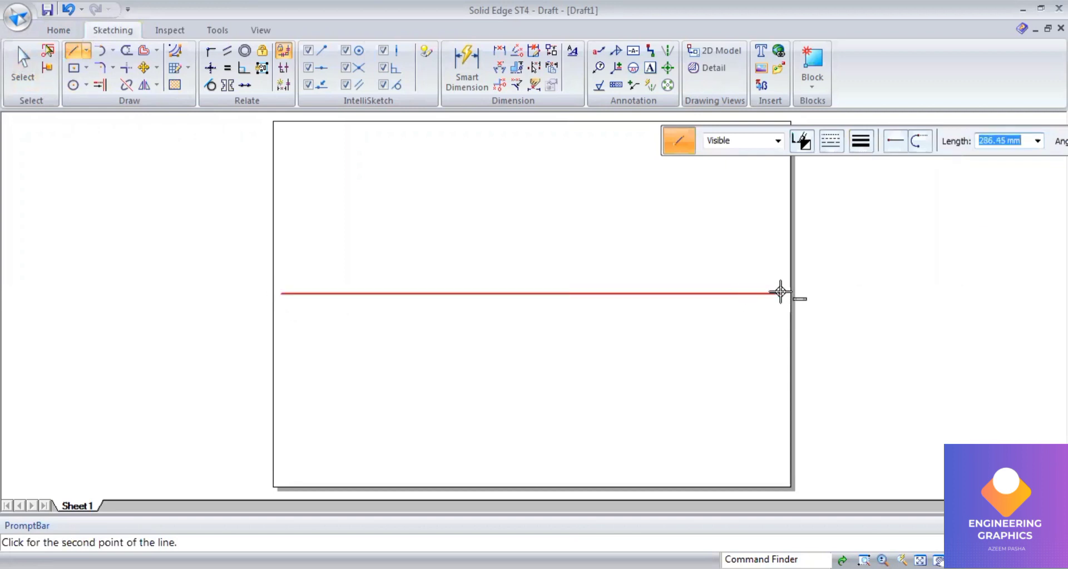
# Step: Set the text size to 5 and label the line's ends x and y, with vp above and hp below it
pyautogui.click(651, 68)
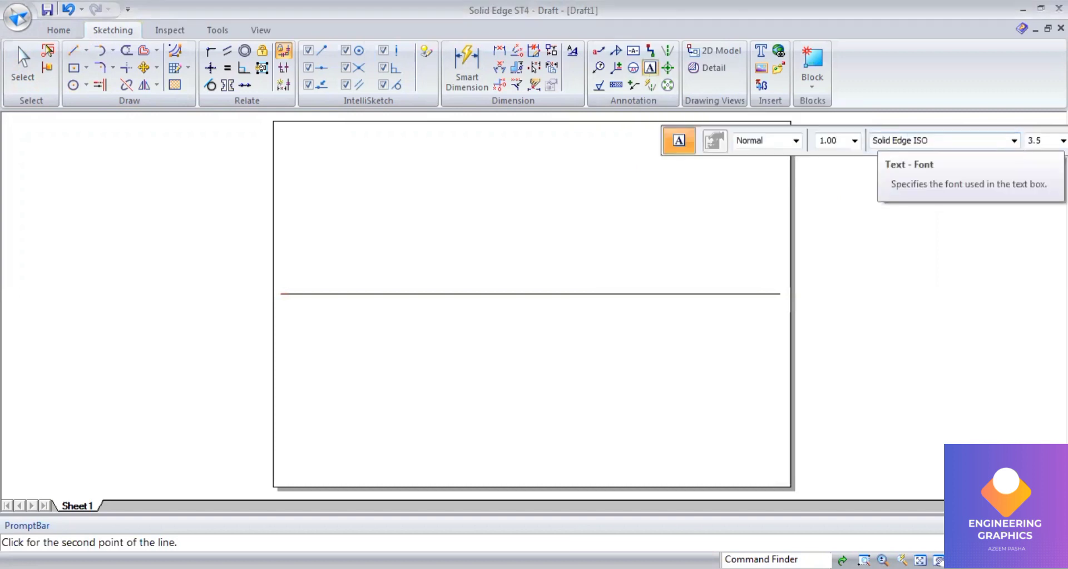
pyautogui.doubleClick(1034, 141)
pyautogui.write('5')
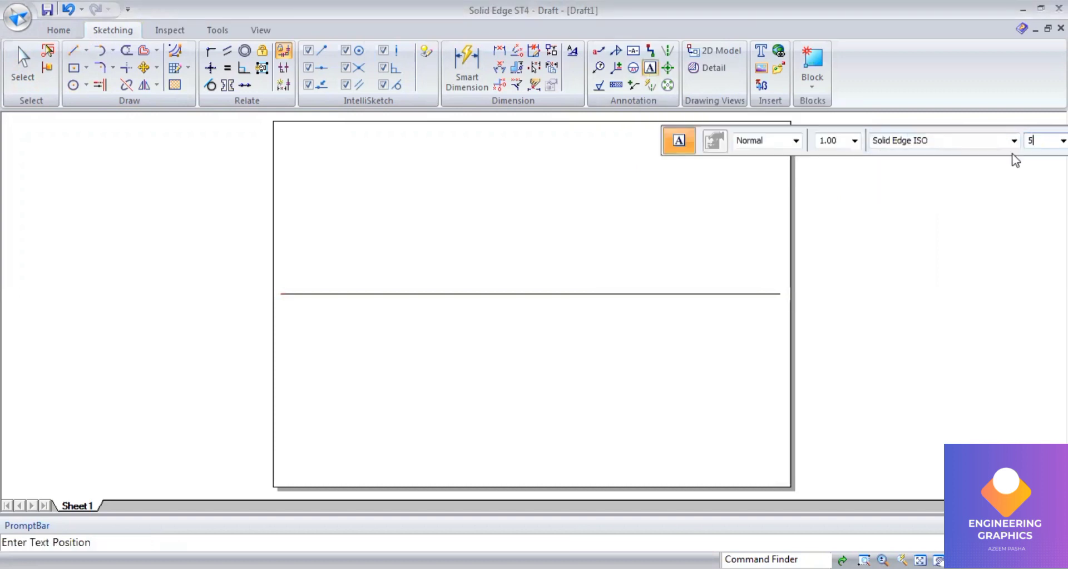
pyautogui.click(280, 301)
pyautogui.write('x')
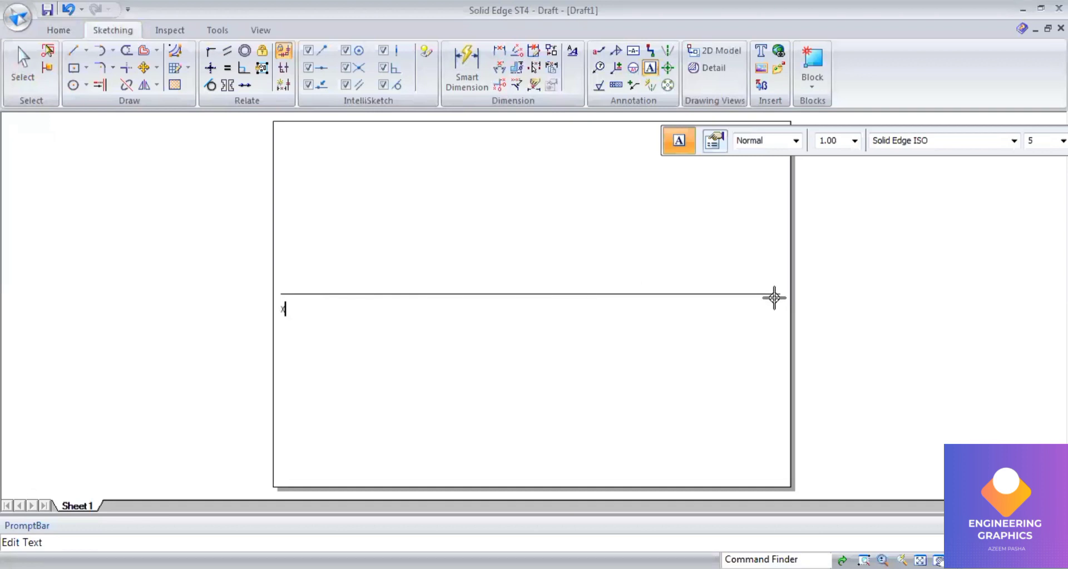
pyautogui.click(774, 298)
pyautogui.write('y')
pyautogui.click(296, 276)
pyautogui.write('vp')
pyautogui.click(293, 299)
pyautogui.write('hp')
# Step: Recheck question Q.02 in the exam PDF, then draw a 50 mm by 50 mm square below the xy line as the pyramid's top view
pyautogui.click(322, 568)
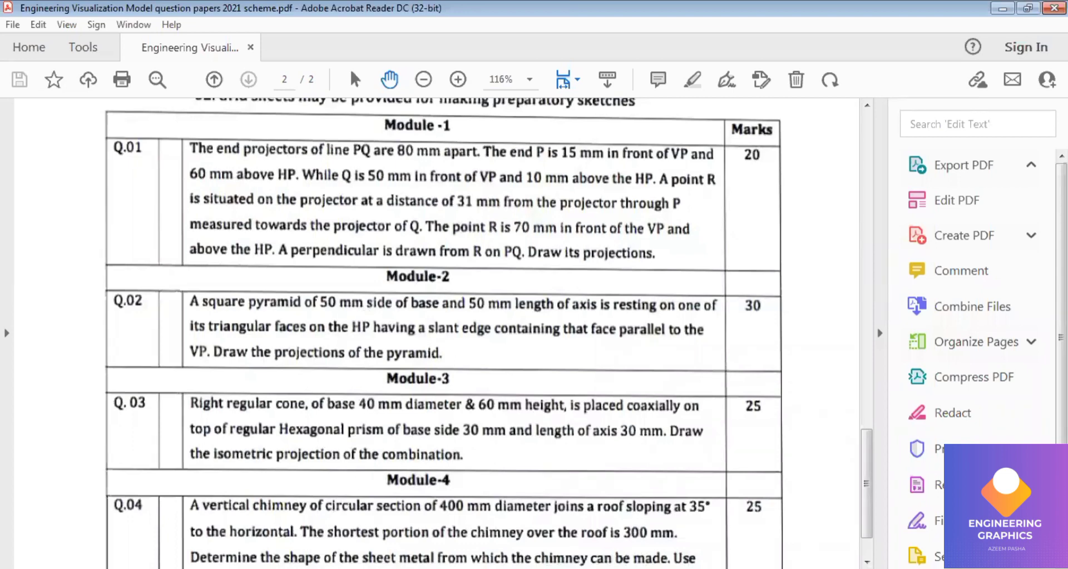
pyautogui.hotkey('alt', 'Tab')
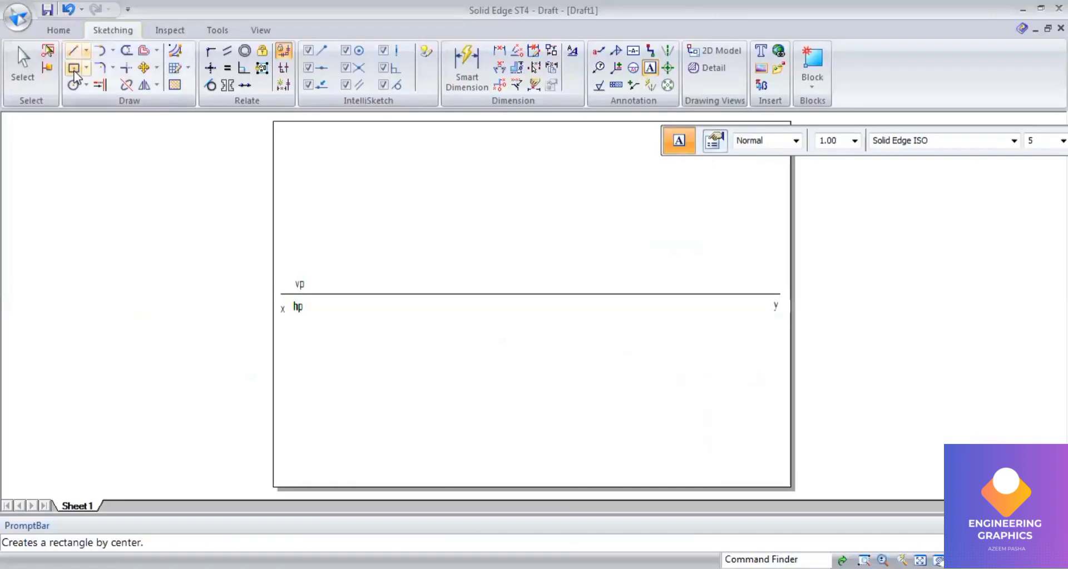
pyautogui.click(74, 68)
pyautogui.click(860, 145)
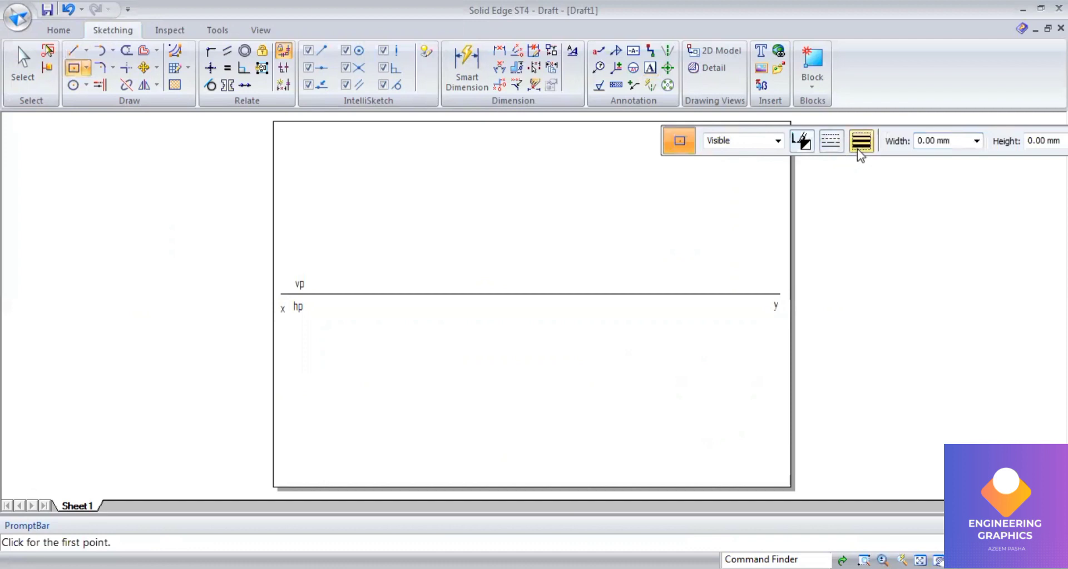
pyautogui.click(871, 202)
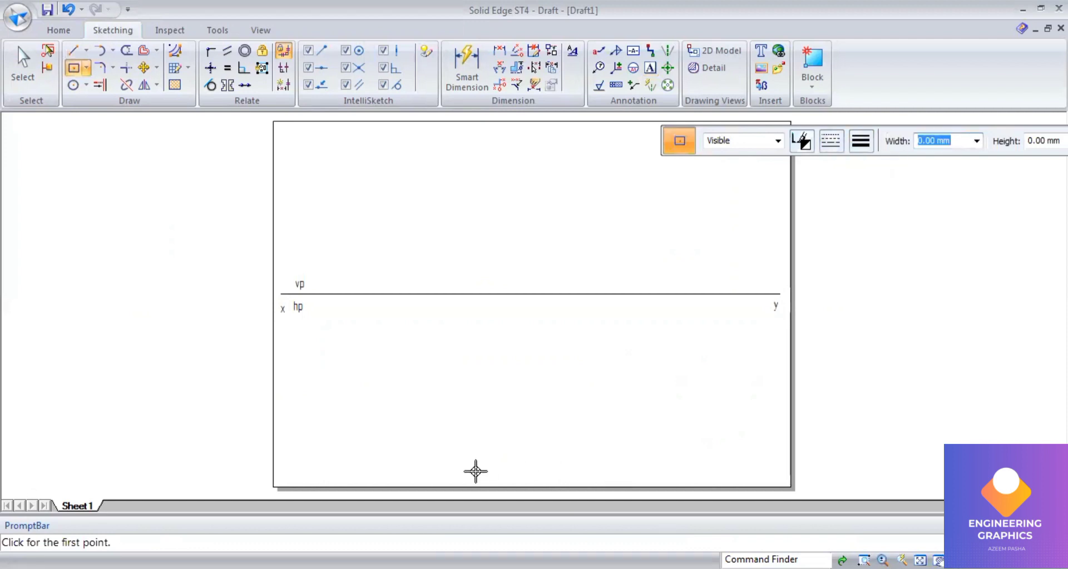
pyautogui.write('50')
pyautogui.press('Tab')
pyautogui.write('50')
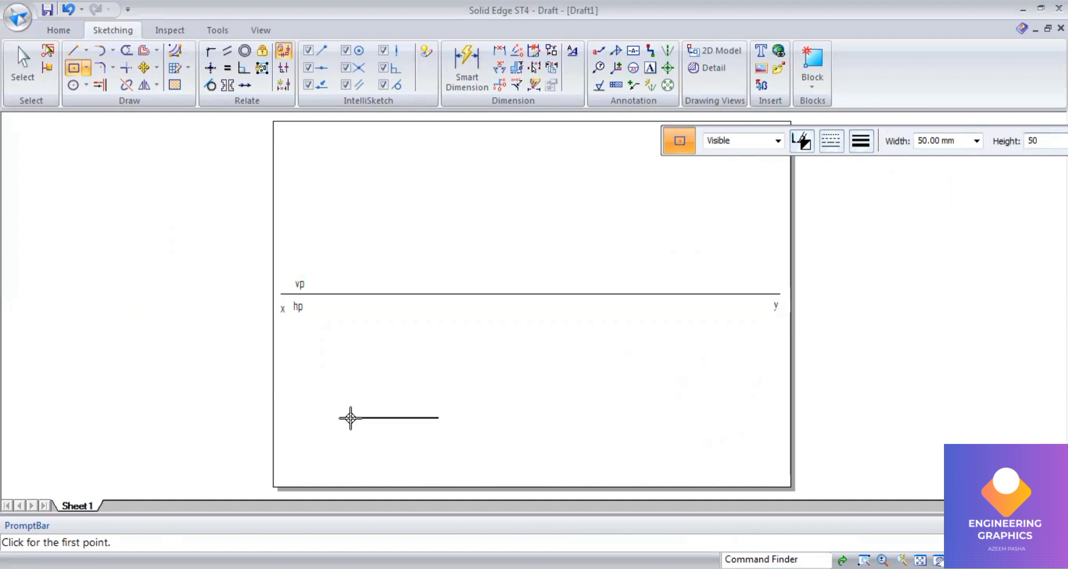
pyautogui.press('Tab')
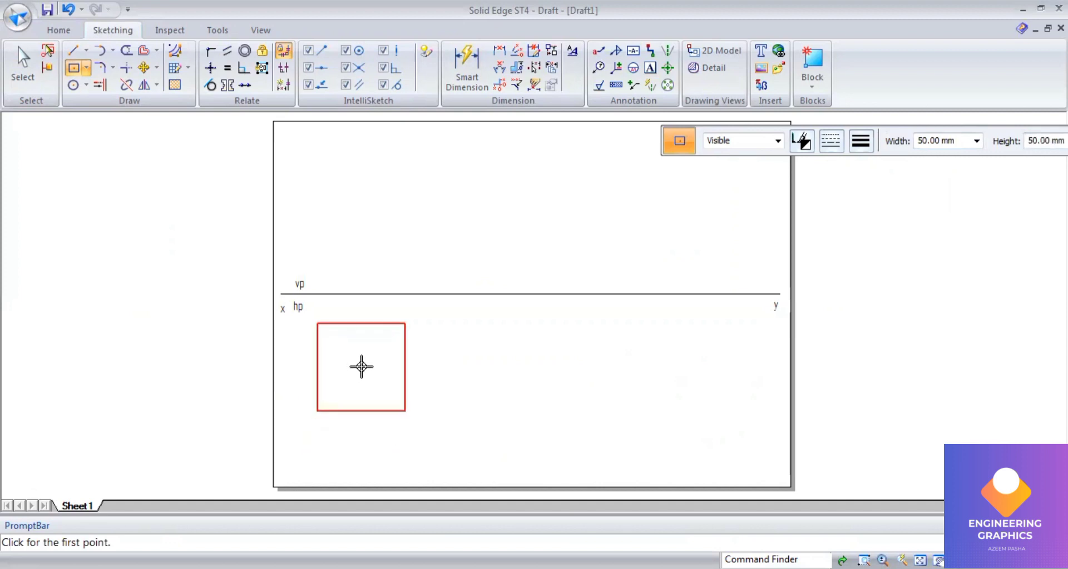
pyautogui.click(360, 364)
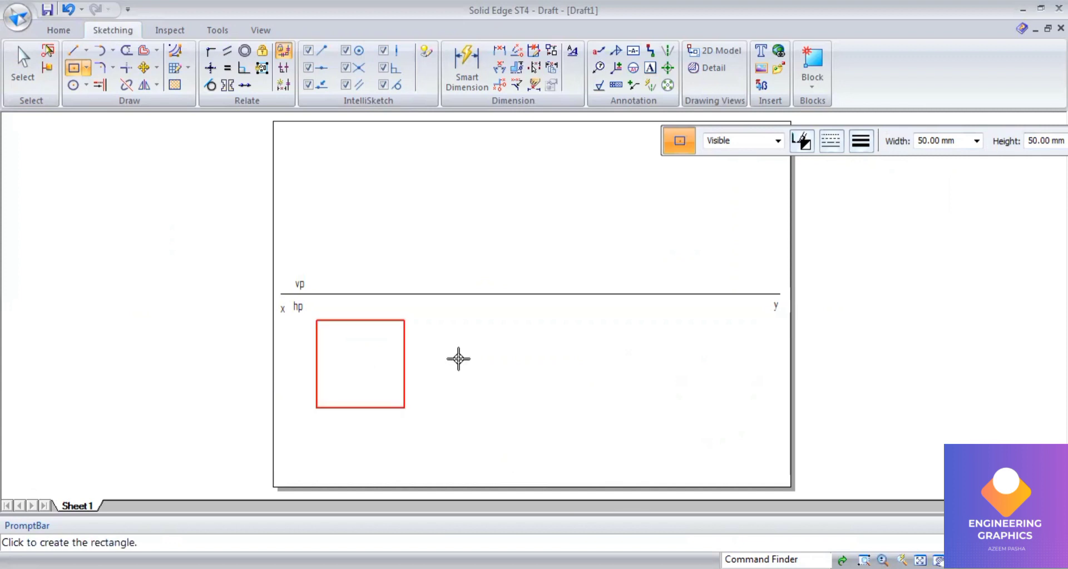
pyautogui.click(428, 364)
# Step: Draw both diagonals of the square
pyautogui.click(73, 50)
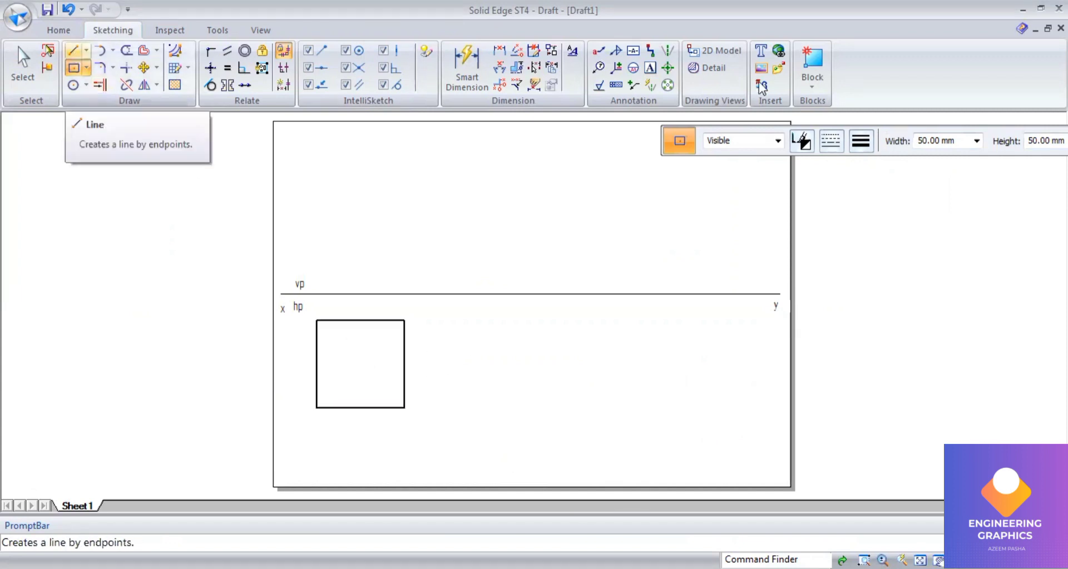
pyautogui.click(859, 142)
pyautogui.click(872, 203)
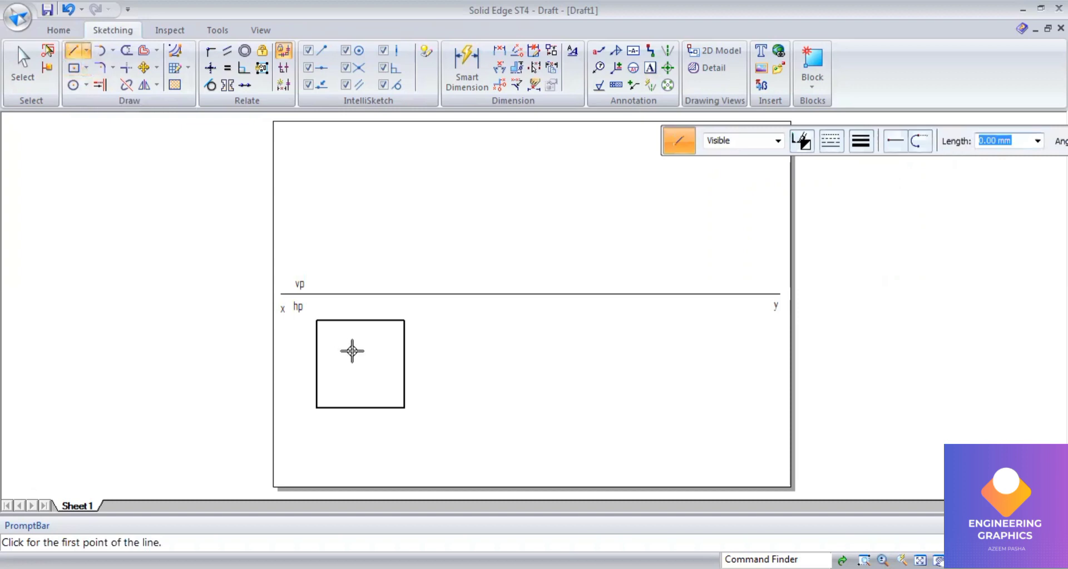
pyautogui.click(316, 320)
pyautogui.click(404, 408)
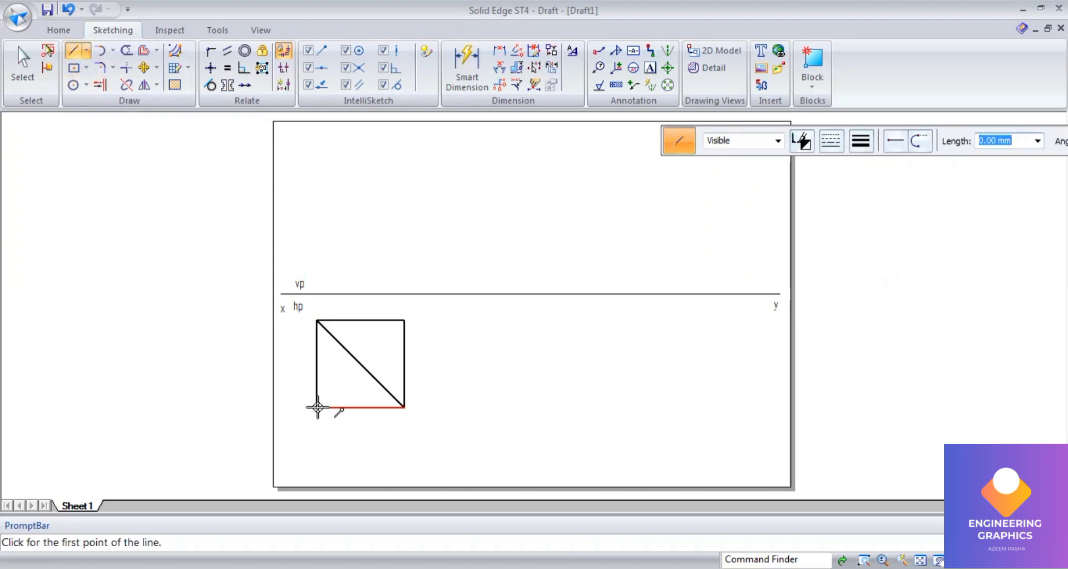
pyautogui.click(316, 407)
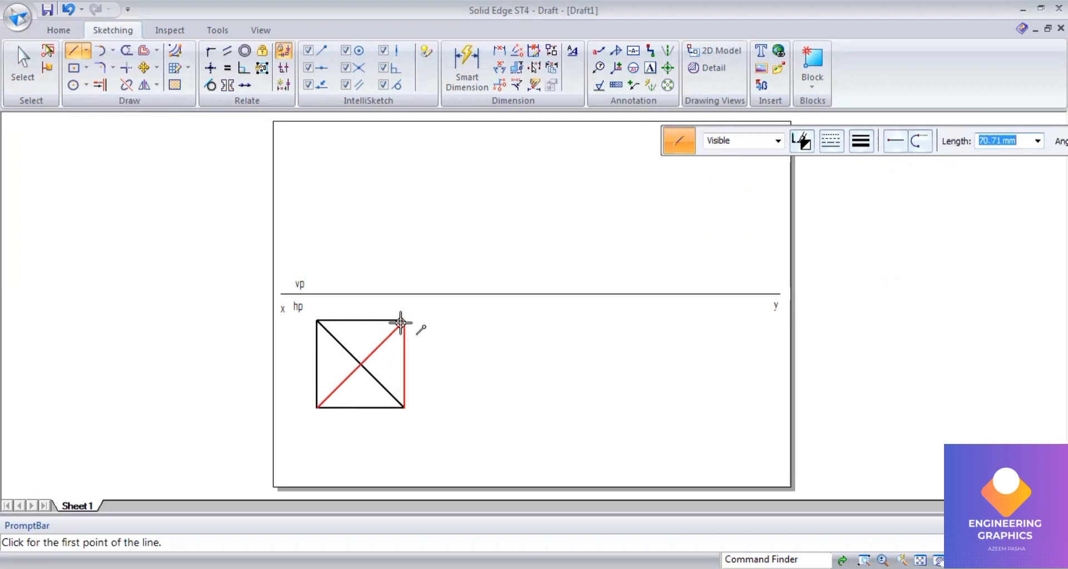
# Step: Dimension the square's left side
pyautogui.click(465, 64)
pyautogui.click(315, 353)
pyautogui.click(298, 356)
# Step: Label the square's corners a, b, c, d and its centre o and (o1)
pyautogui.scroll(2, 358, 356)
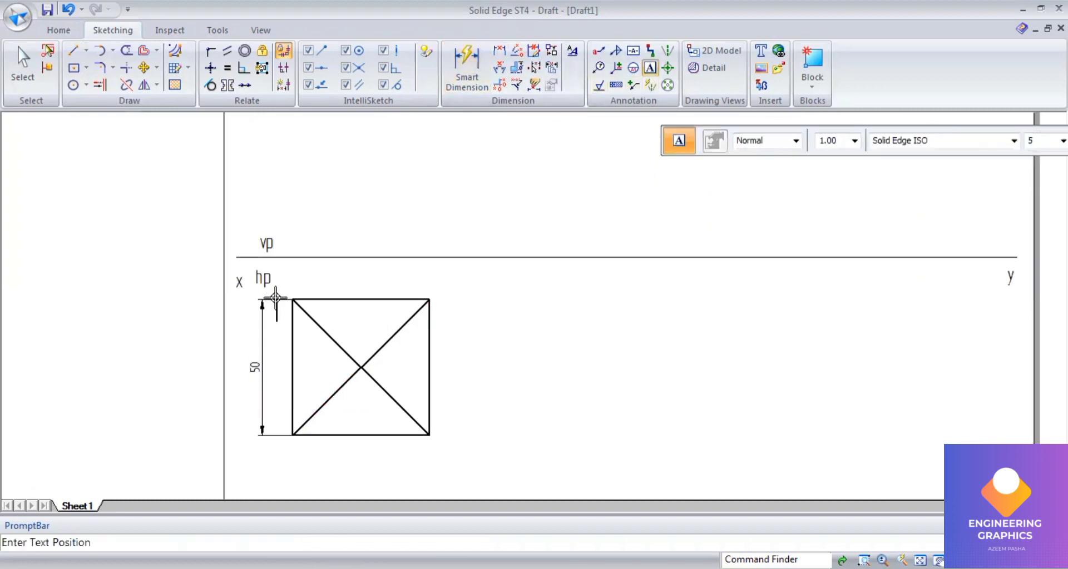
pyautogui.click(284, 435)
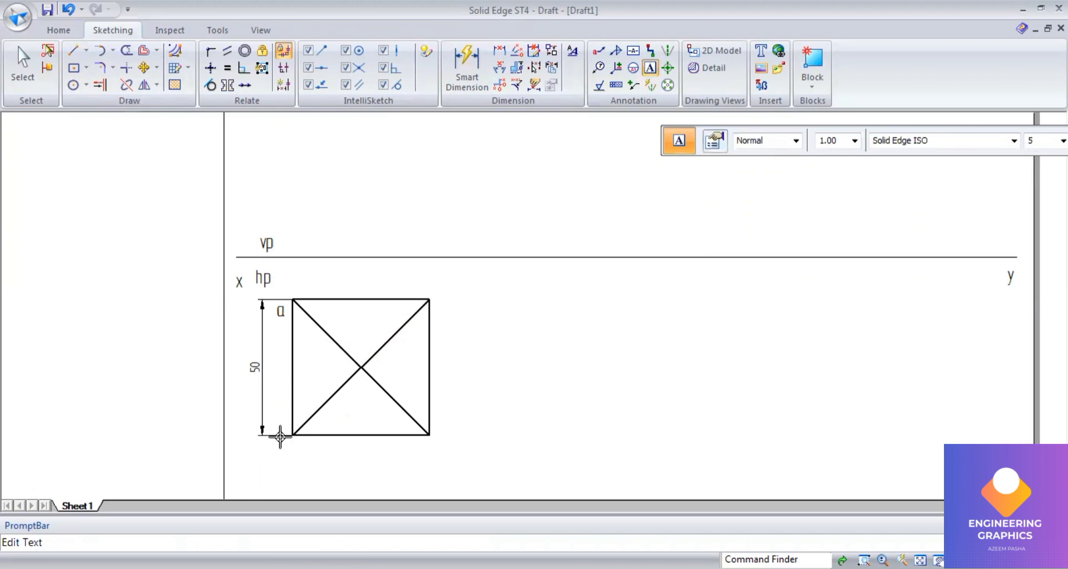
pyautogui.write('b')
pyautogui.click(438, 438)
pyautogui.write('c')
pyautogui.click(441, 290)
pyautogui.write('d')
pyautogui.click(322, 362)
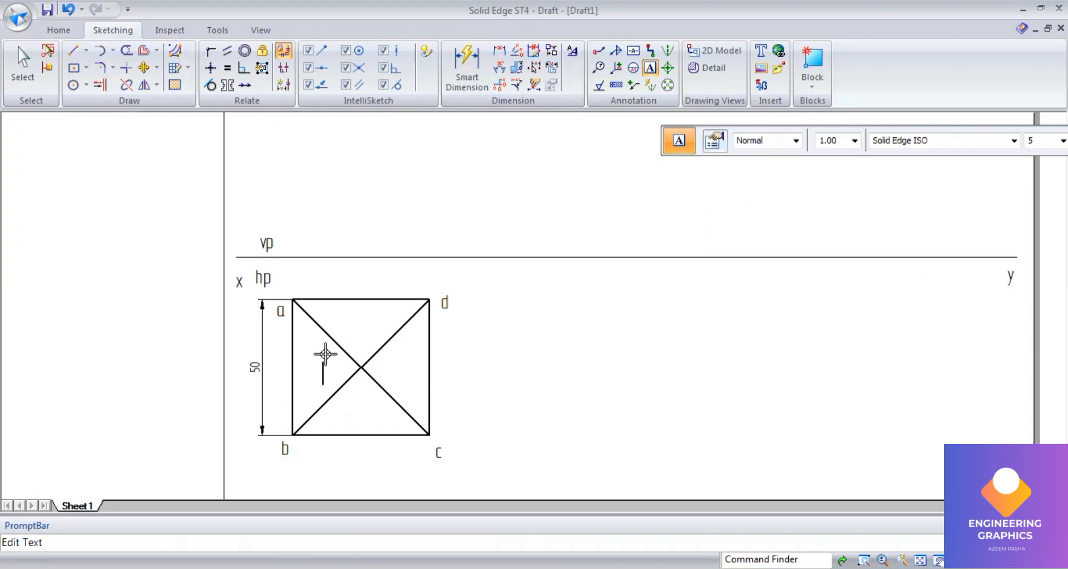
pyautogui.write('o')
pyautogui.click(381, 362)
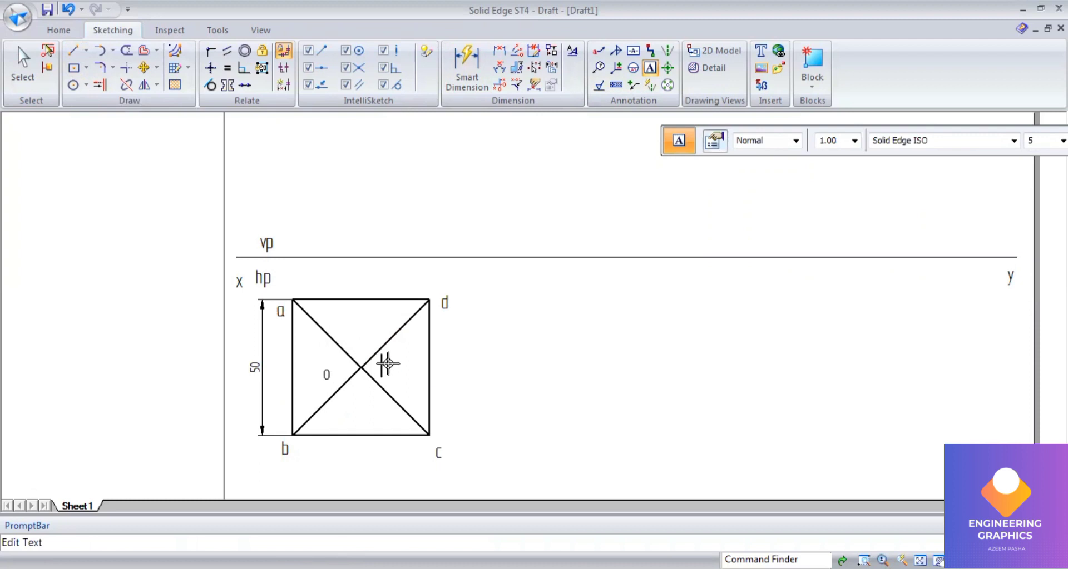
pyautogui.write('(o1)')
# Step: Review the question again, then draw vertical projectors from a, o and d up to the xy line
pyautogui.hotkey('alt', 'Tab')
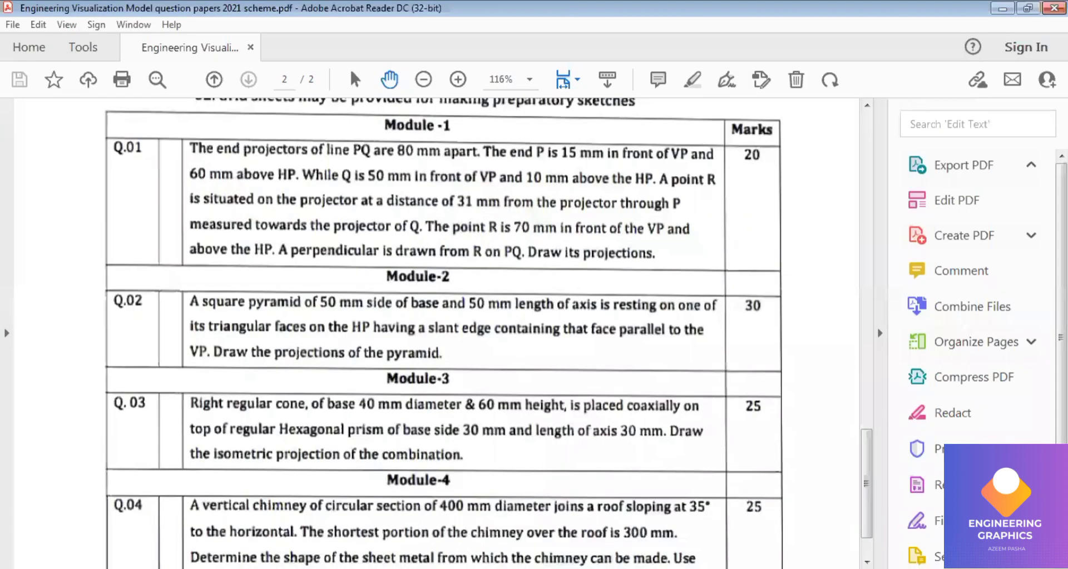
pyautogui.hotkey('alt', 'Tab')
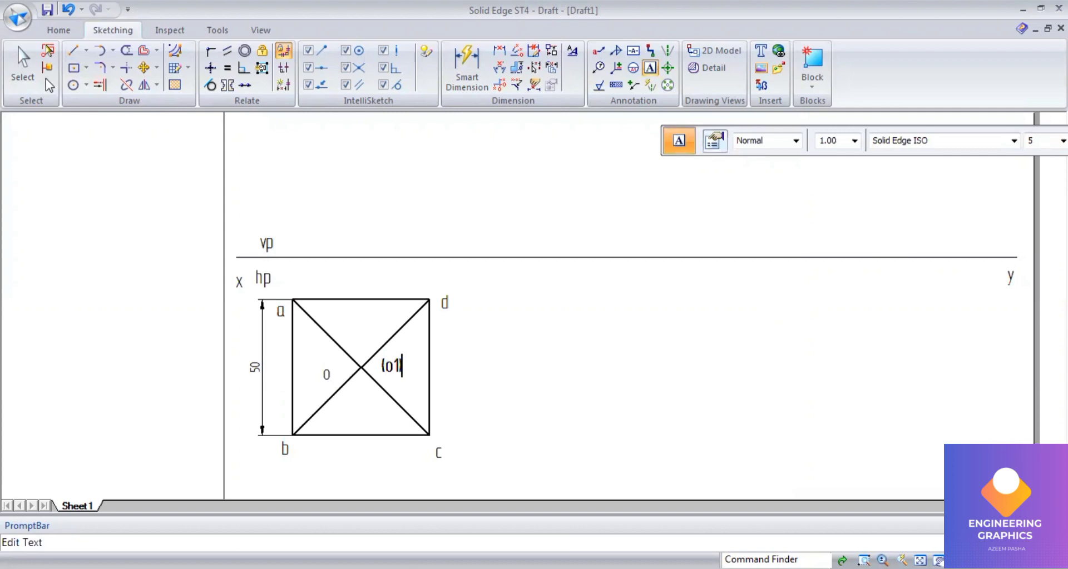
pyautogui.click(78, 60)
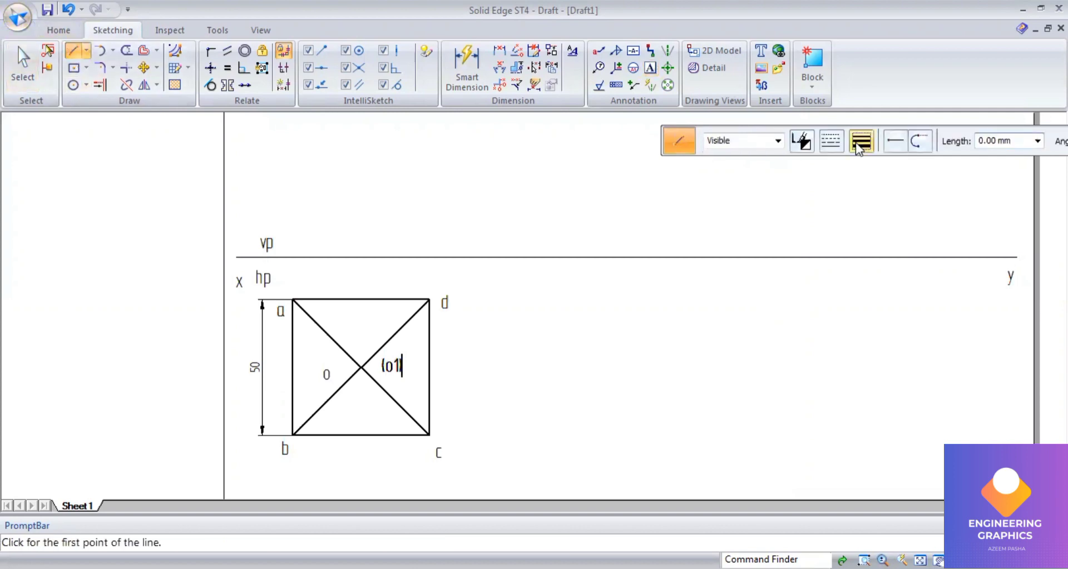
pyautogui.click(861, 143)
pyautogui.click(861, 161)
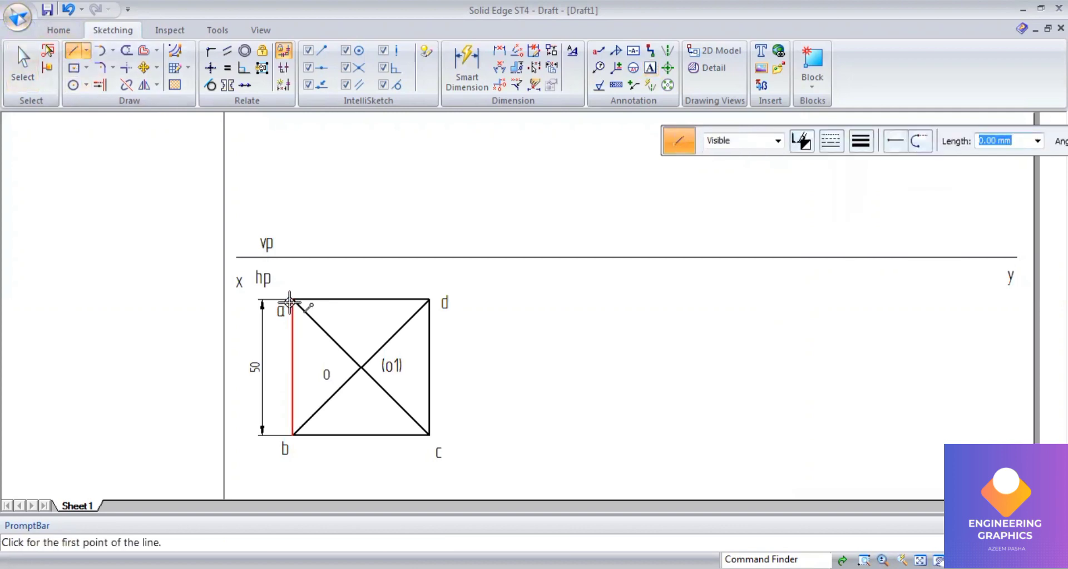
pyautogui.click(292, 300)
pyautogui.click(293, 258)
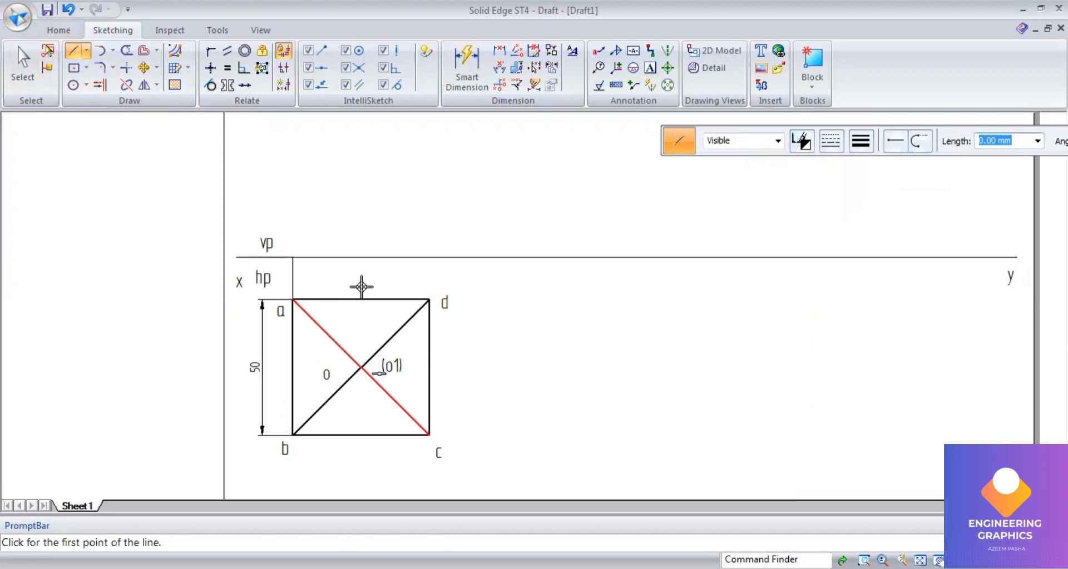
pyautogui.click(361, 257)
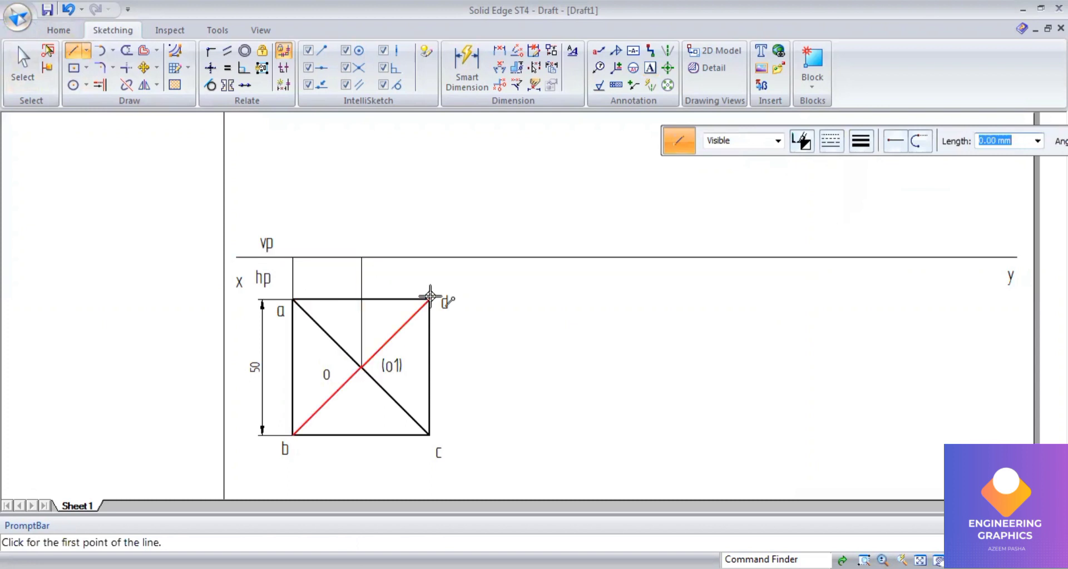
pyautogui.click(430, 257)
# Step: Draw the pyramid's 50 mm axis as a vertical chain line up from o's projector at the xy line
pyautogui.middleClick(300, 210)
pyautogui.middleClick(300, 210)
pyautogui.click(824, 146)
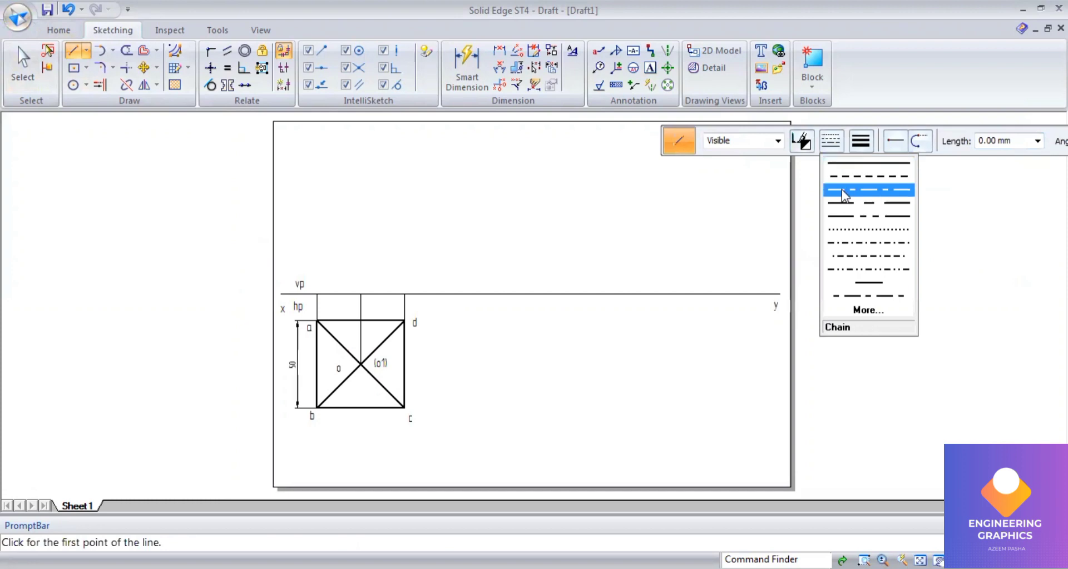
pyautogui.scroll(1, 346, 283)
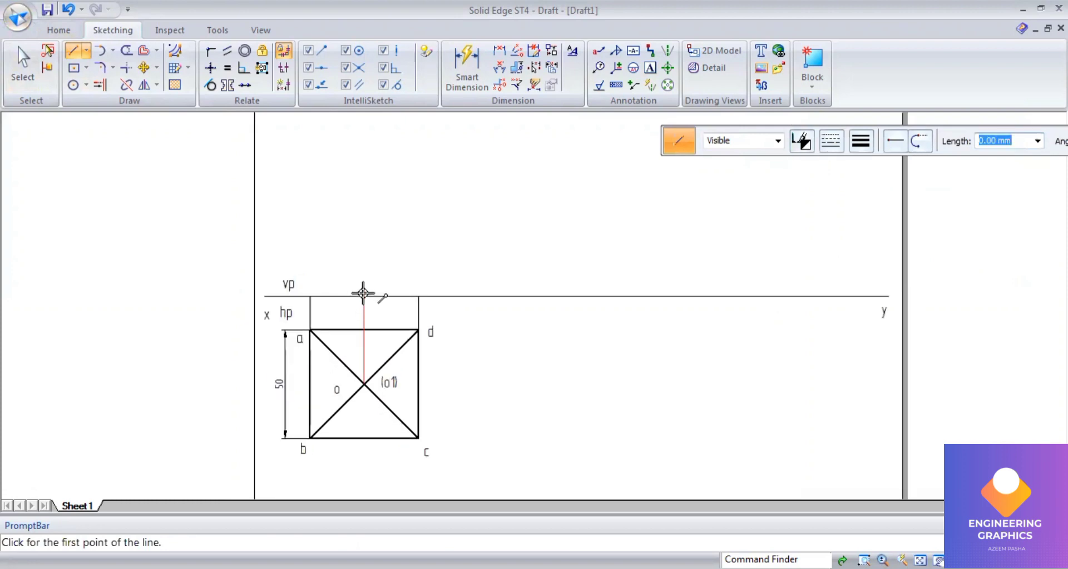
pyautogui.click(364, 296)
pyautogui.write('50')
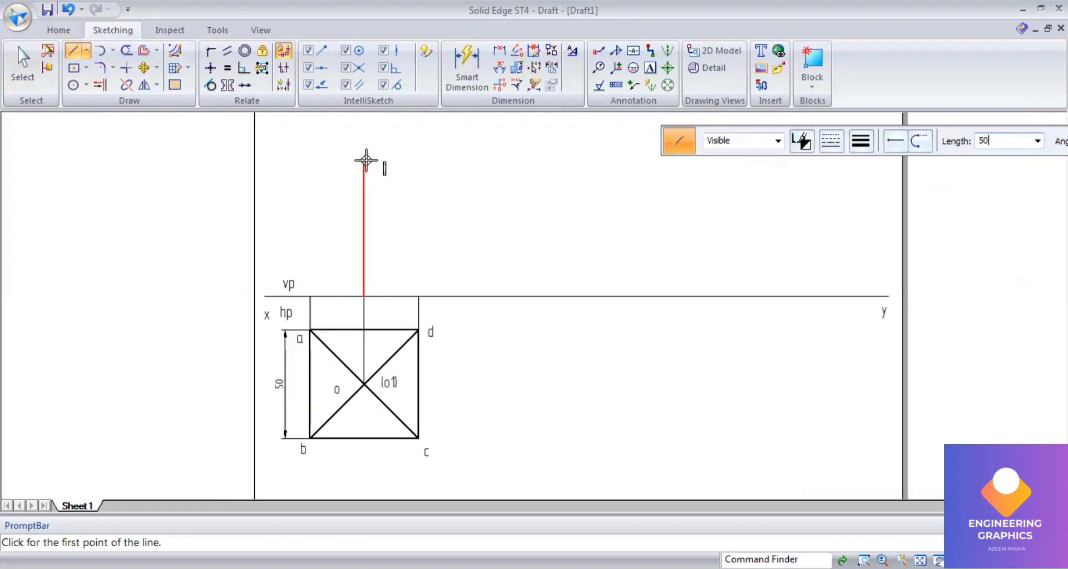
pyautogui.press('Return')
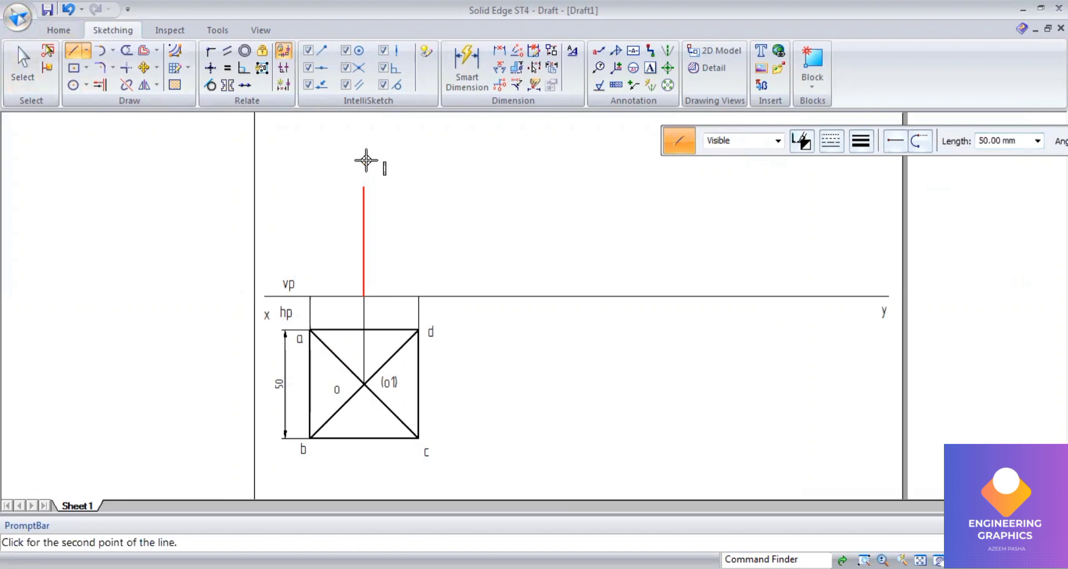
pyautogui.click(365, 272)
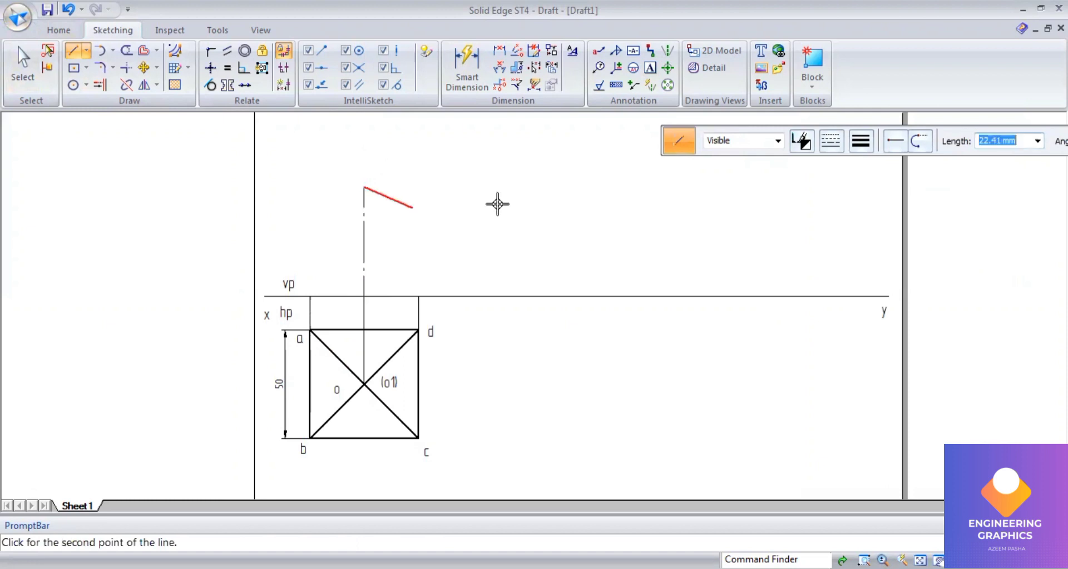
# Step: Switch to continuous 0.50 mm lines and draw the front view's slant edge from the apex down to d's projector and along the xy line to a's projector
pyautogui.click(840, 148)
pyautogui.click(859, 168)
pyautogui.click(860, 143)
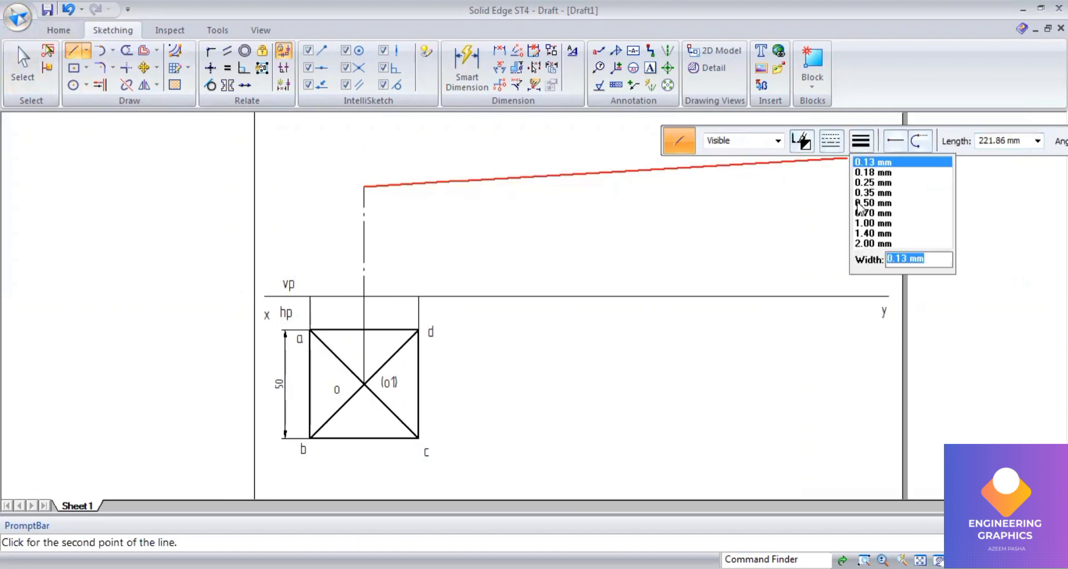
pyautogui.click(859, 203)
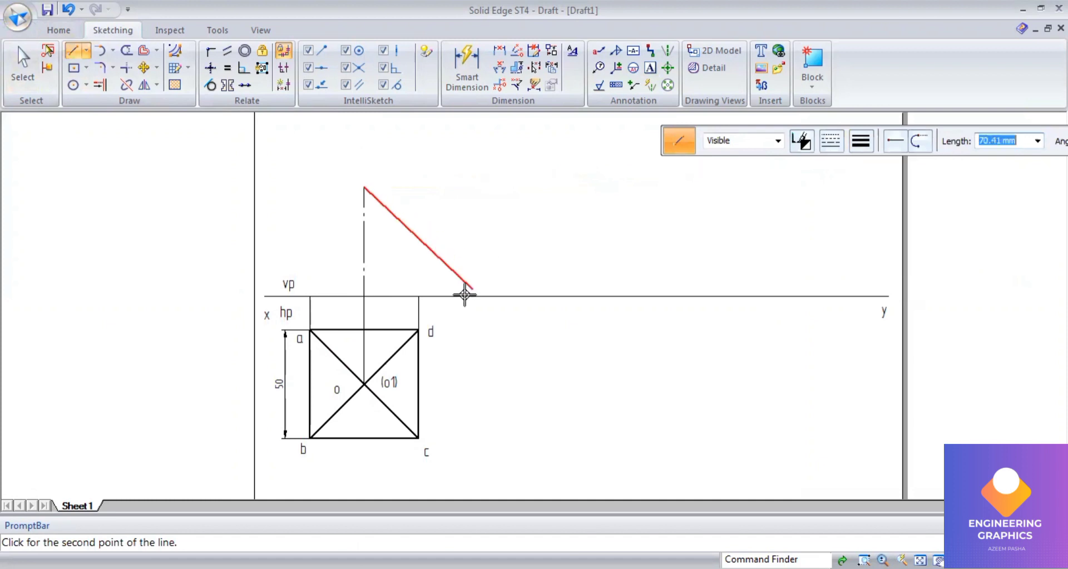
pyautogui.click(420, 295)
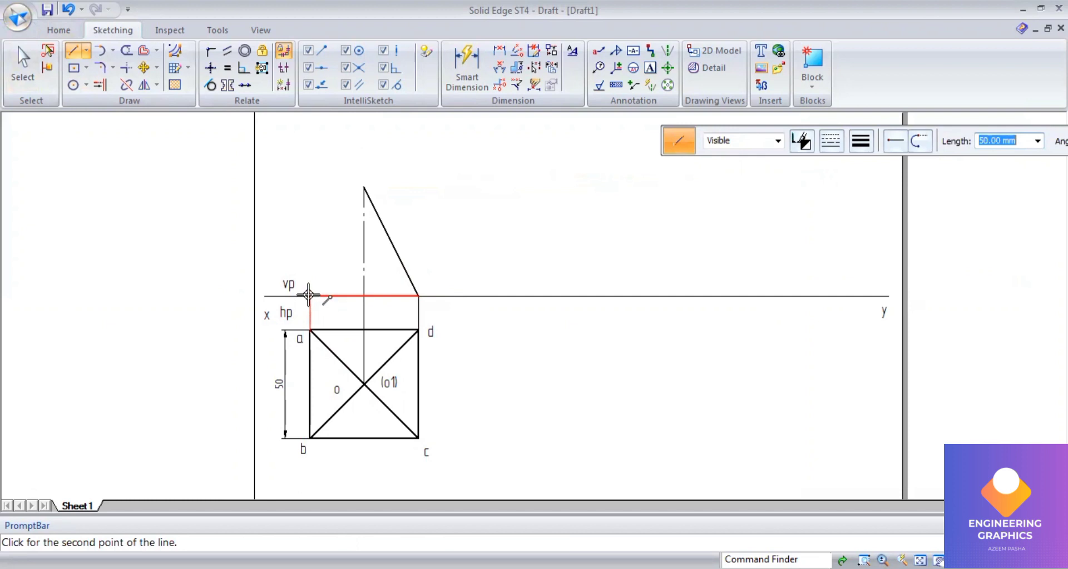
pyautogui.click(310, 296)
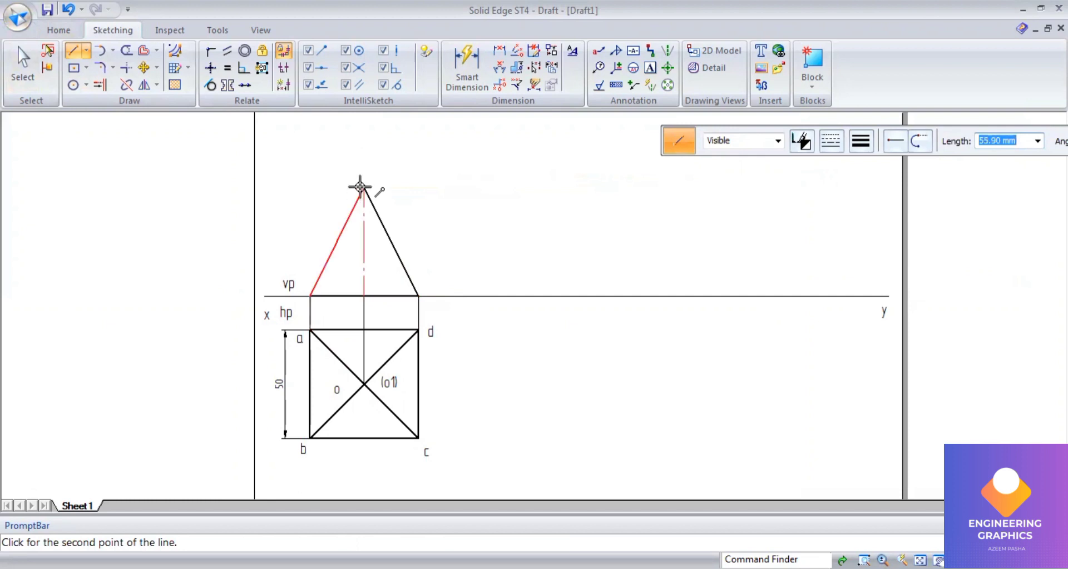
# Step: Close the front-view triangle and dimension the pyramid's axis height with Smart Dimension
pyautogui.click(482, 72)
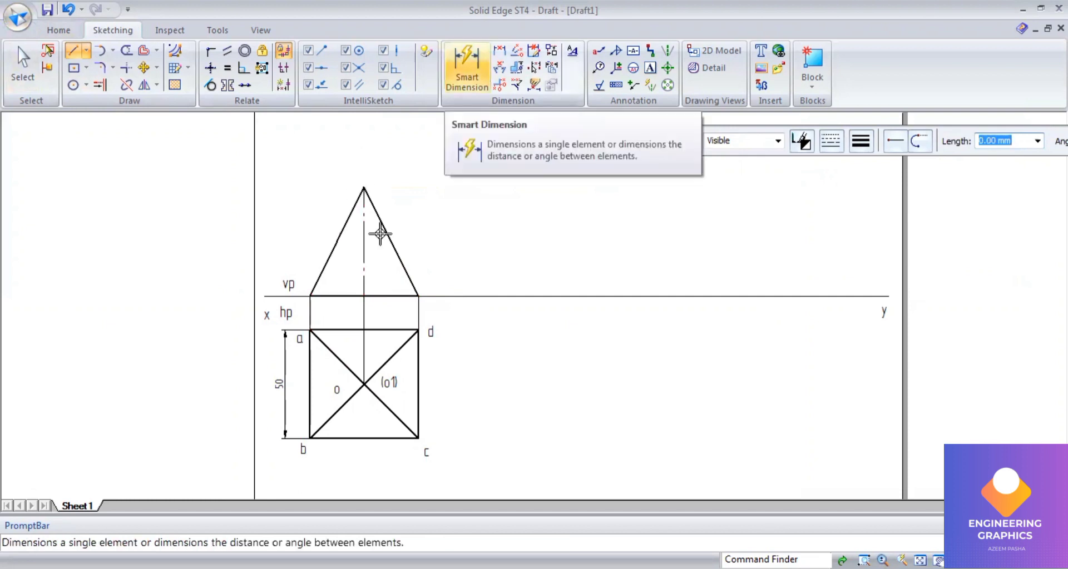
pyautogui.click(365, 242)
pyautogui.click(281, 243)
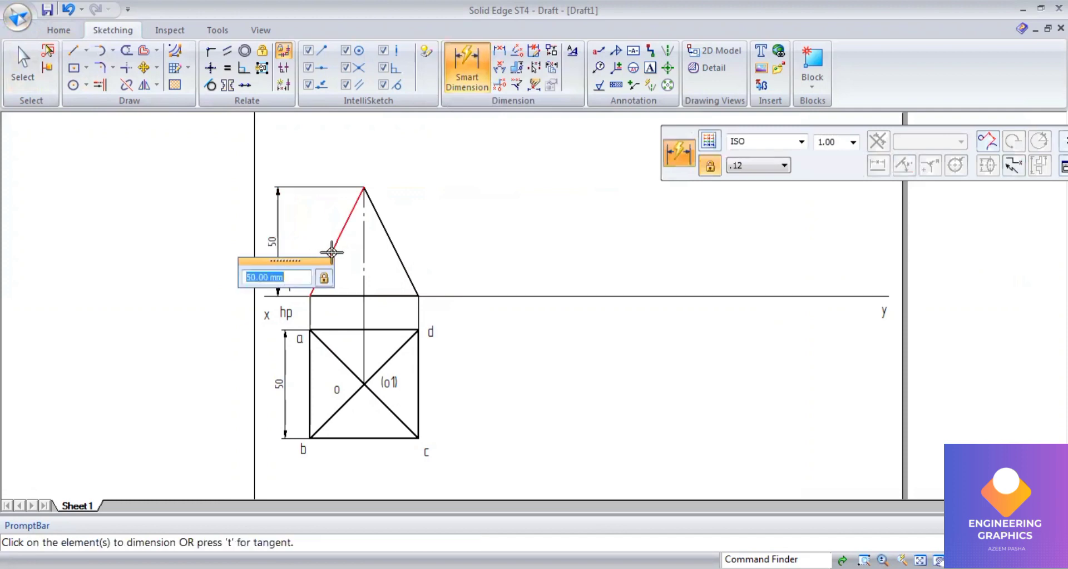
# Step: Label the front view's points b'(a'), (o1'), c'(d') and the apex o'
pyautogui.scroll(2, 330, 248)
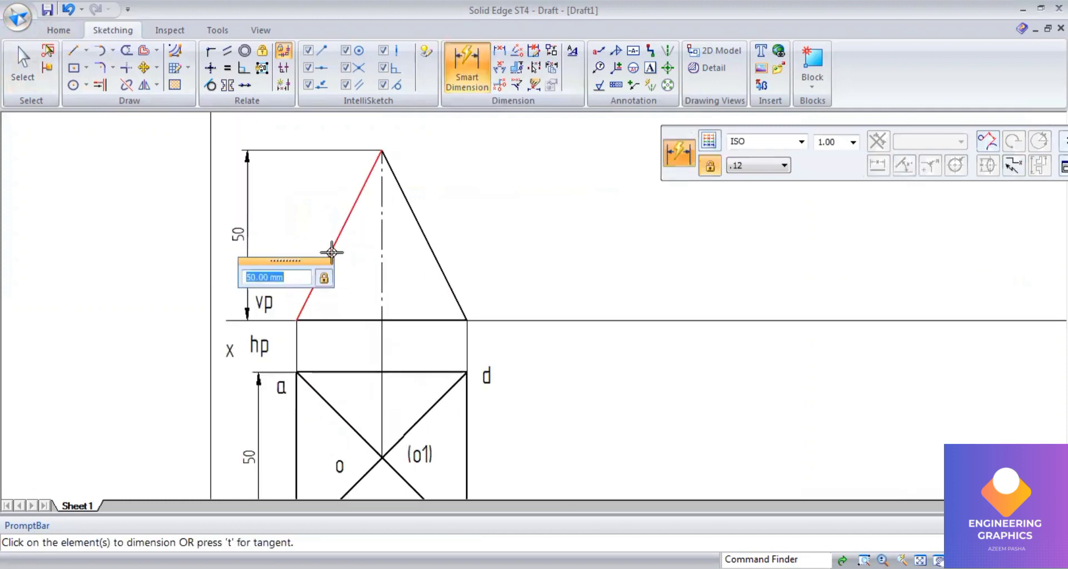
pyautogui.click(650, 68)
pyautogui.click(277, 279)
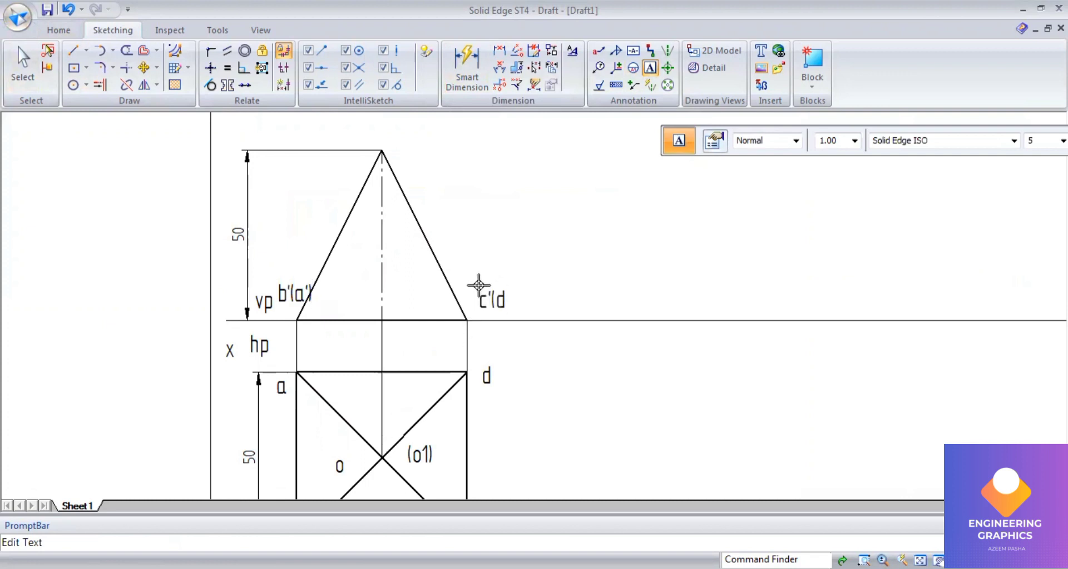
pyautogui.write(')')
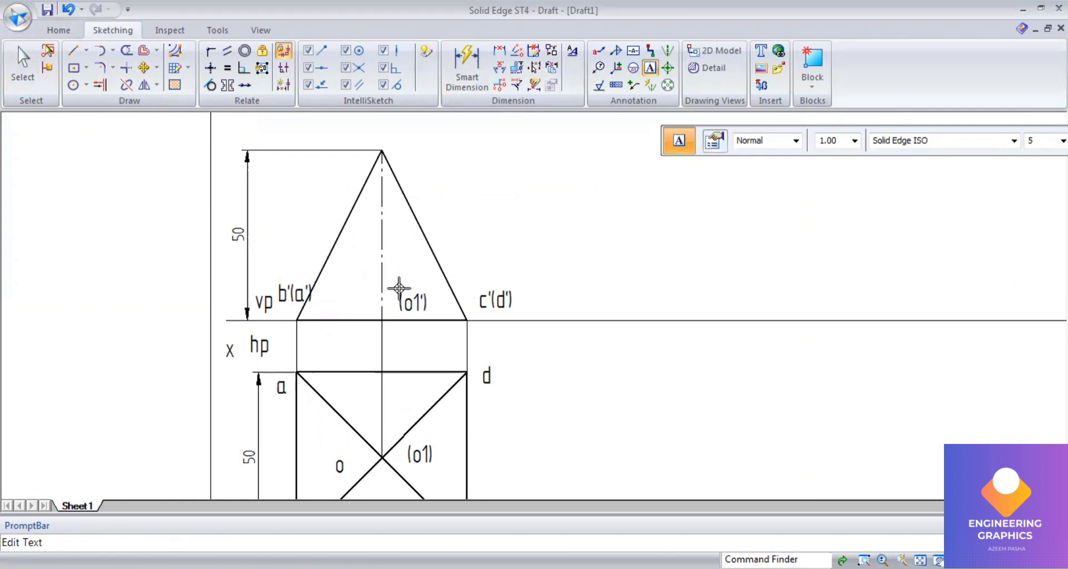
pyautogui.click(399, 140)
pyautogui.write("o'")
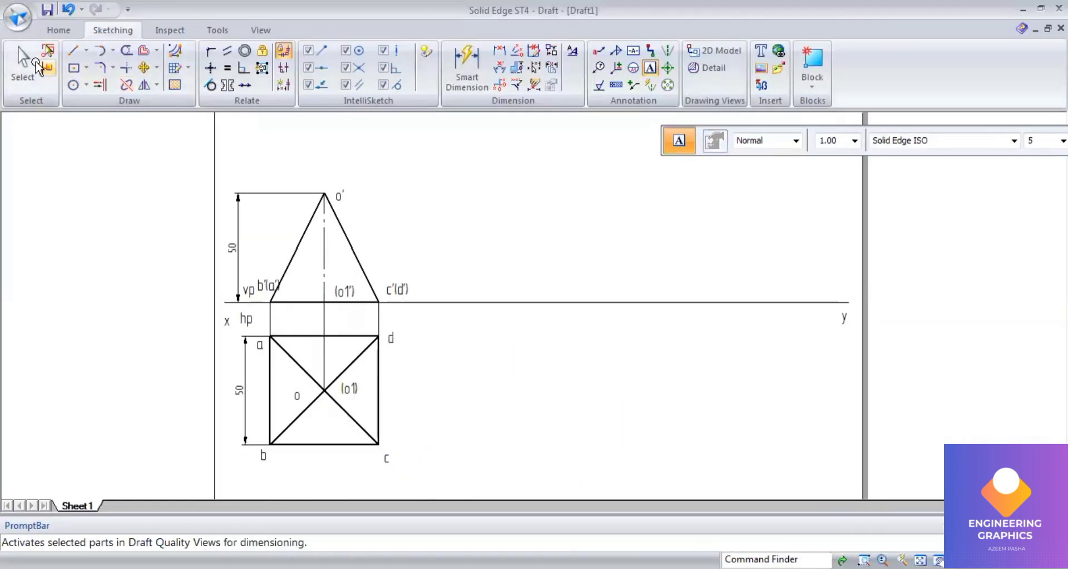
# Step: Fence-select the labelled front view and copy it to the right along the xy line
pyautogui.click(33, 66)
pyautogui.scroll(1, 259, 230)
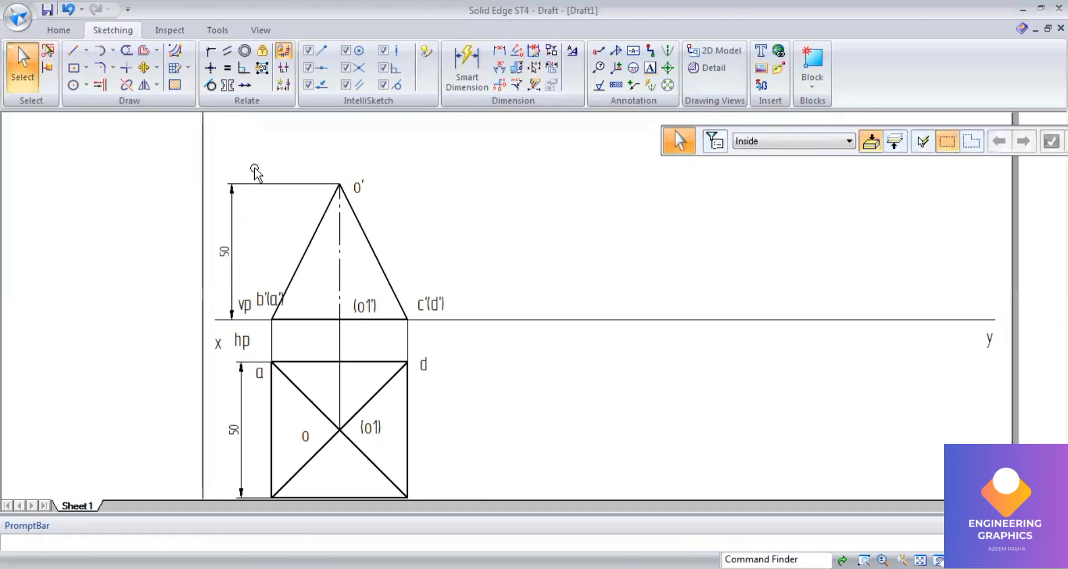
pyautogui.moveTo(253, 167); pyautogui.dragTo(474, 357)
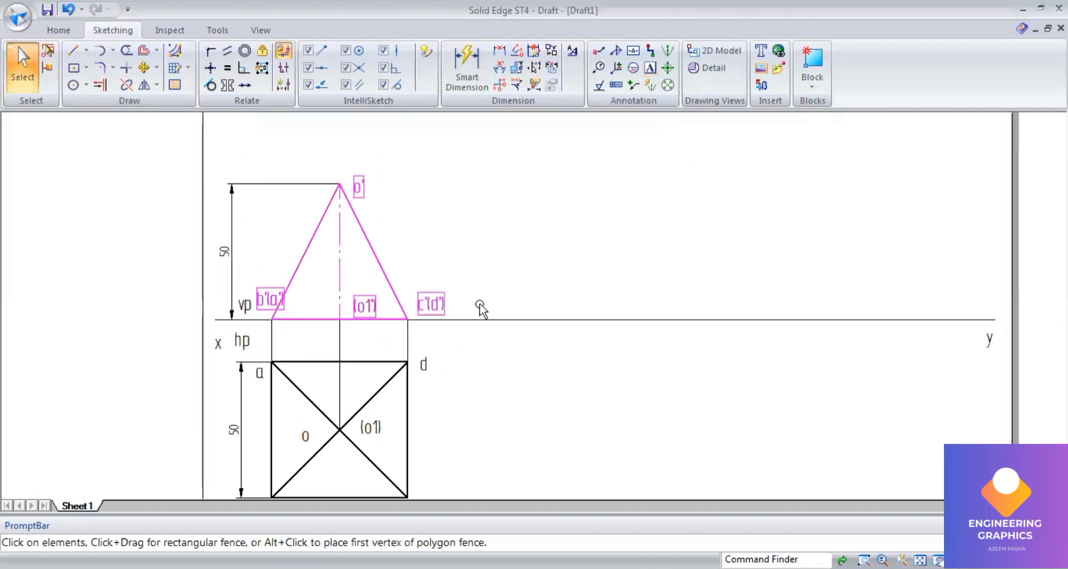
pyautogui.click(144, 68)
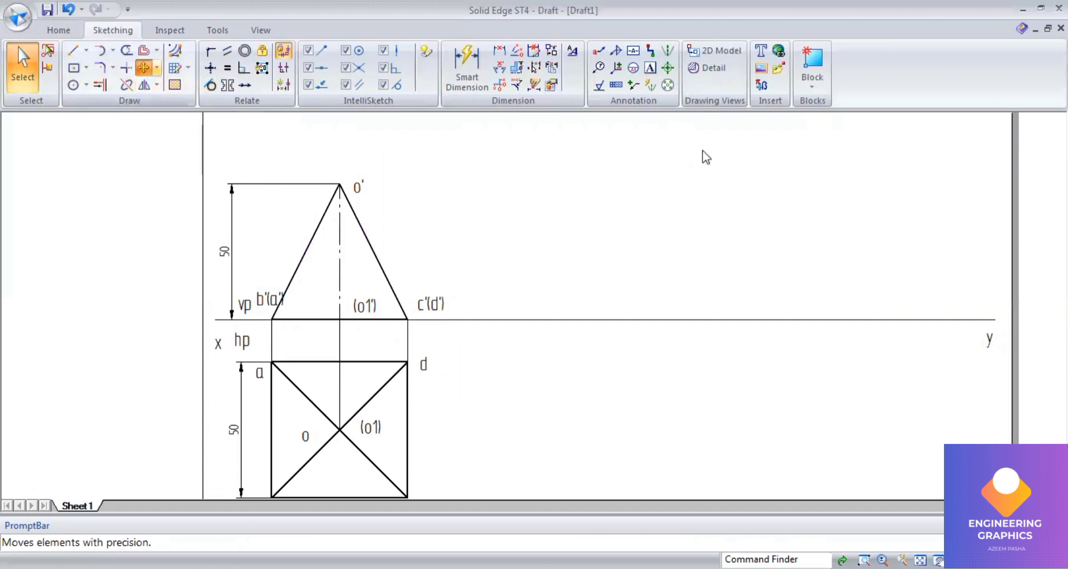
pyautogui.click(380, 318)
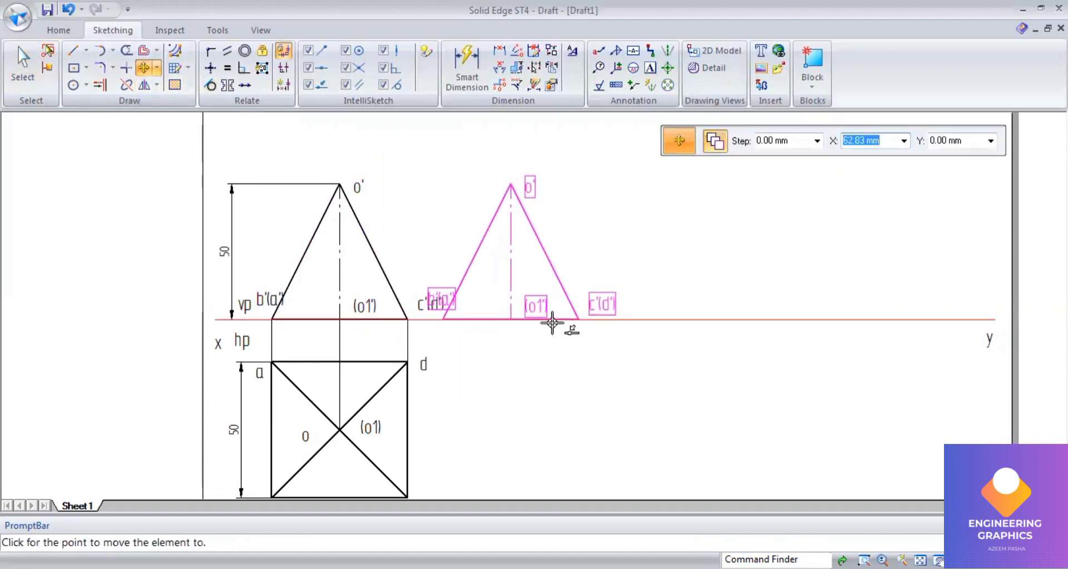
pyautogui.click(569, 320)
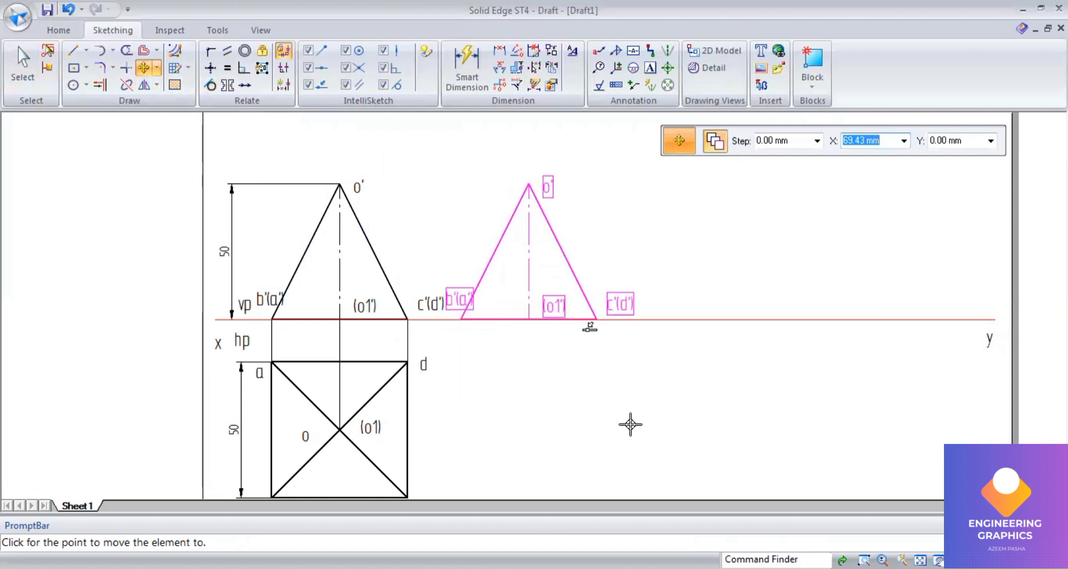
pyautogui.press('Escape')
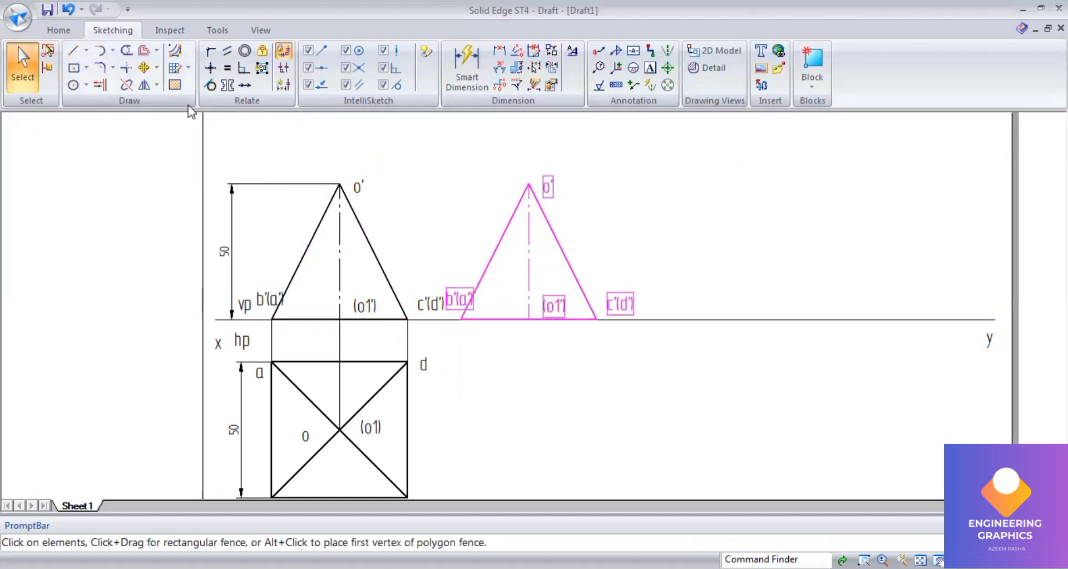
# Step: Rotate the copied front view about corner c'(d') until its apex o' rests on the xy line
pyautogui.click(154, 66)
pyautogui.click(156, 100)
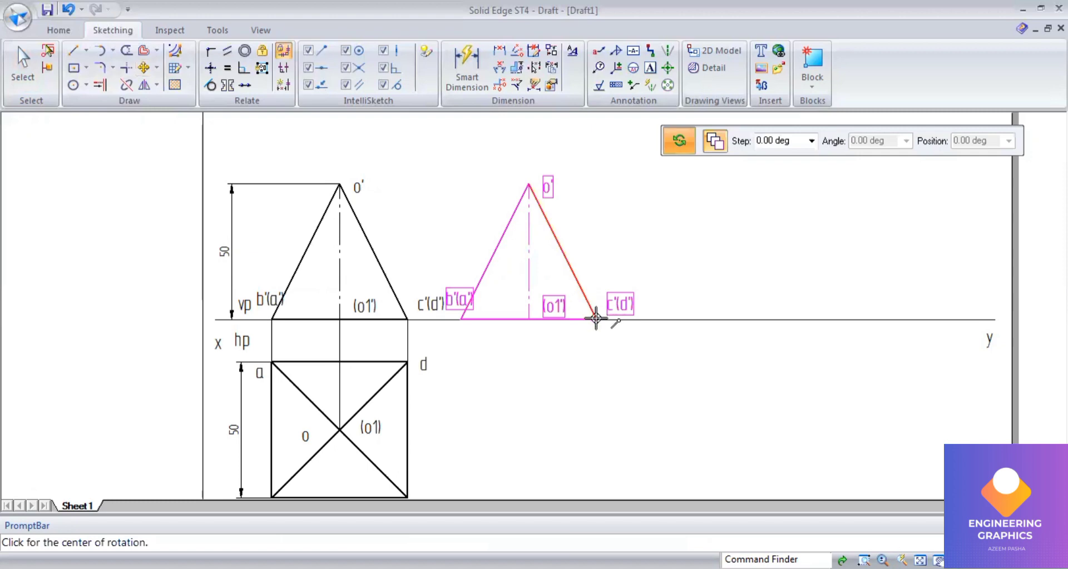
pyautogui.click(596, 319)
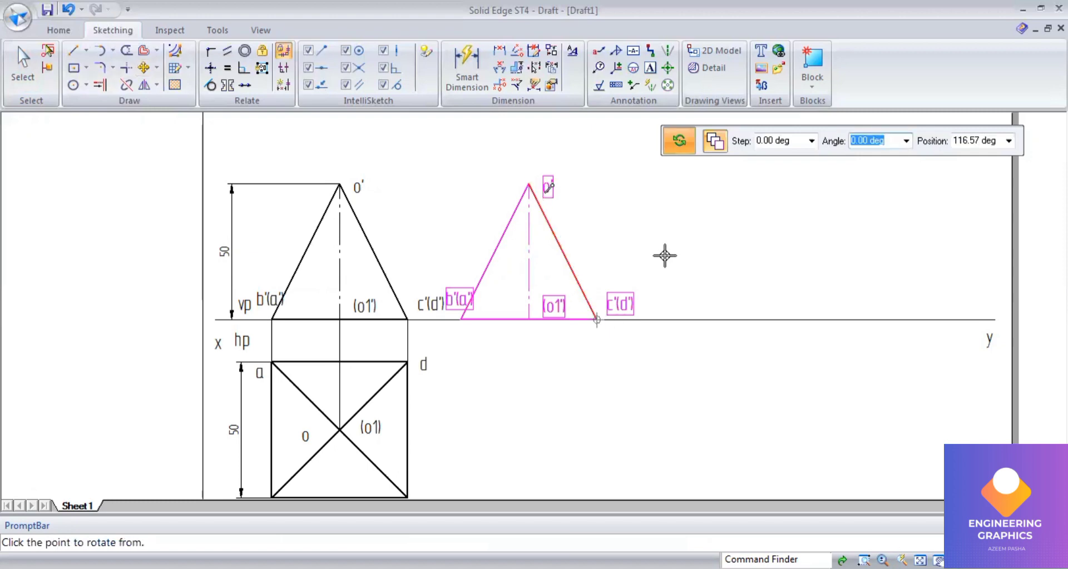
pyautogui.click(701, 316)
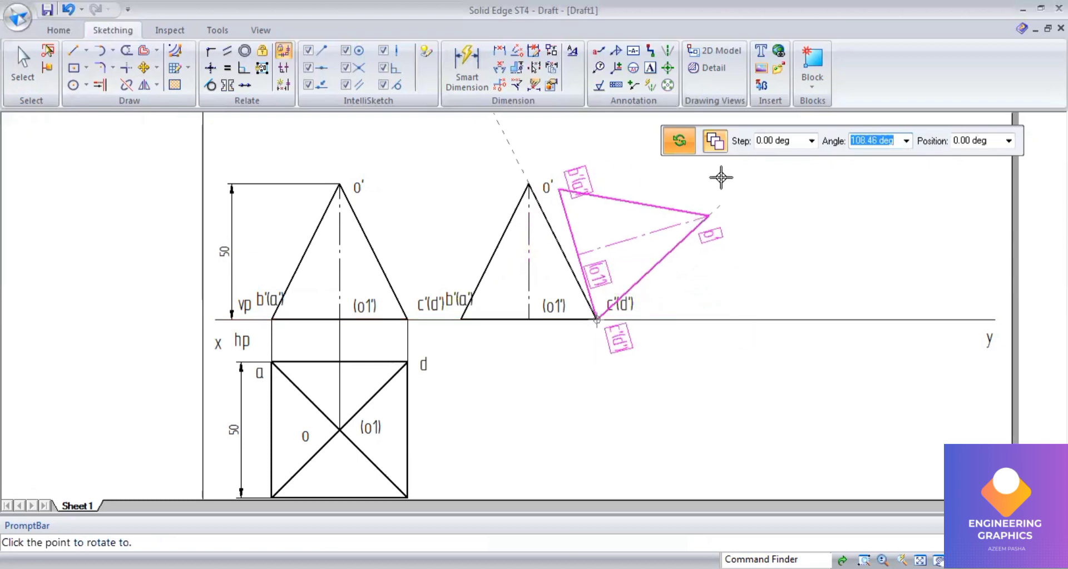
pyautogui.click(697, 318)
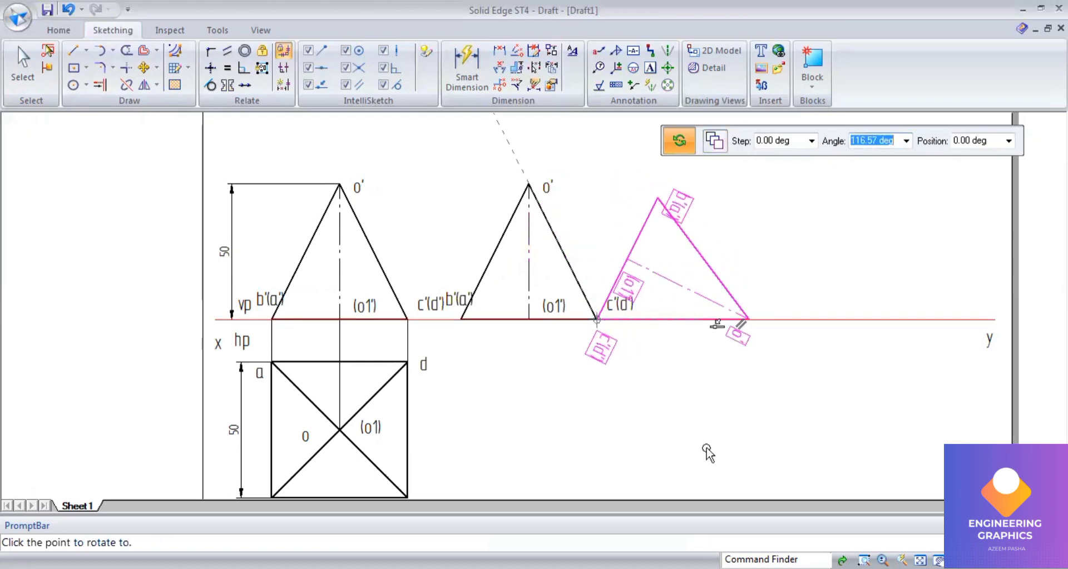
# Step: Select the rotated view and move it left along the xy line
pyautogui.click(143, 69)
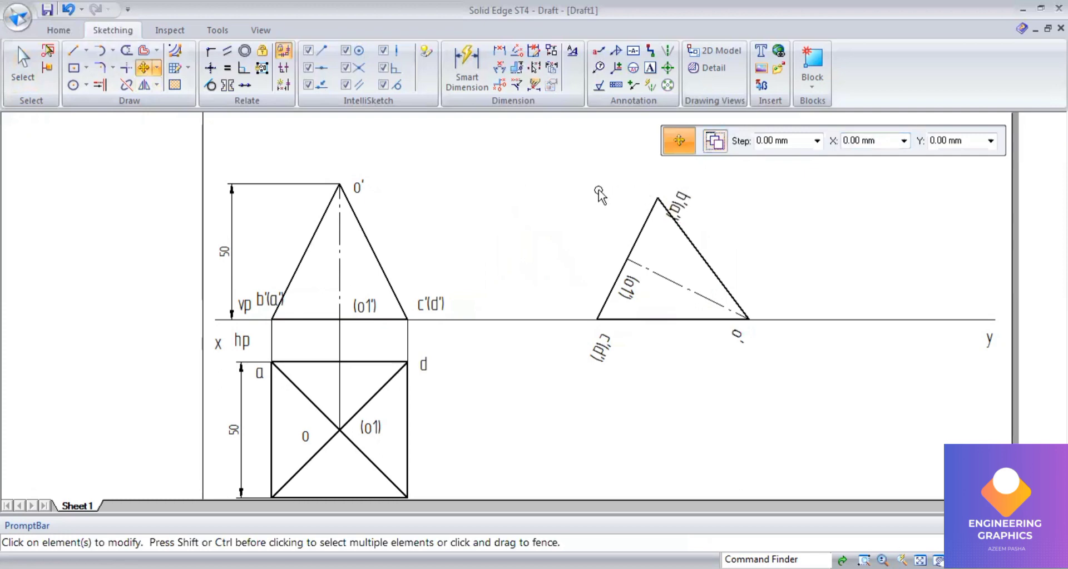
pyautogui.moveTo(587, 172); pyautogui.dragTo(776, 371)
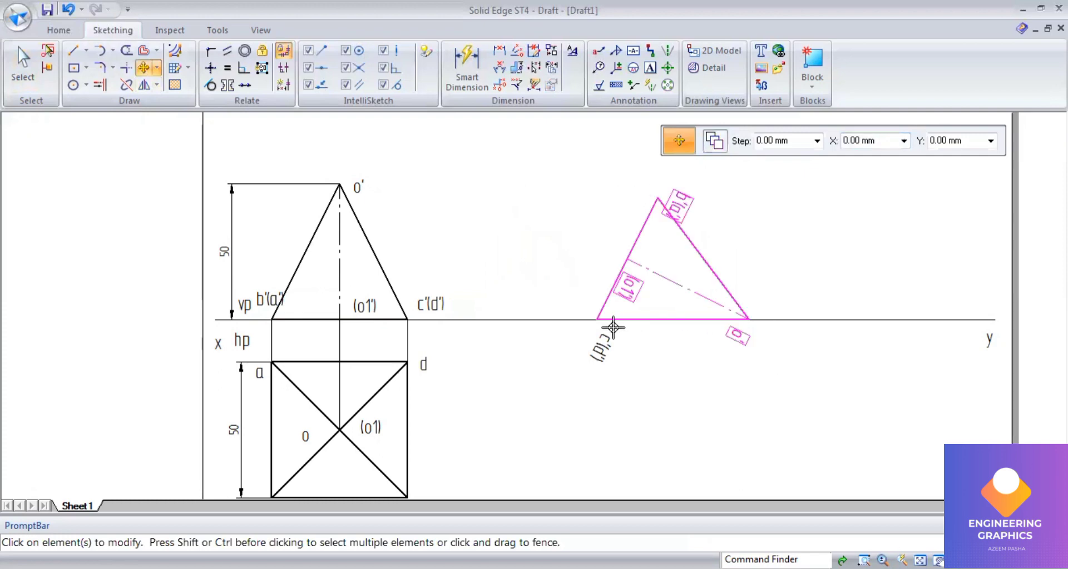
pyautogui.click(598, 319)
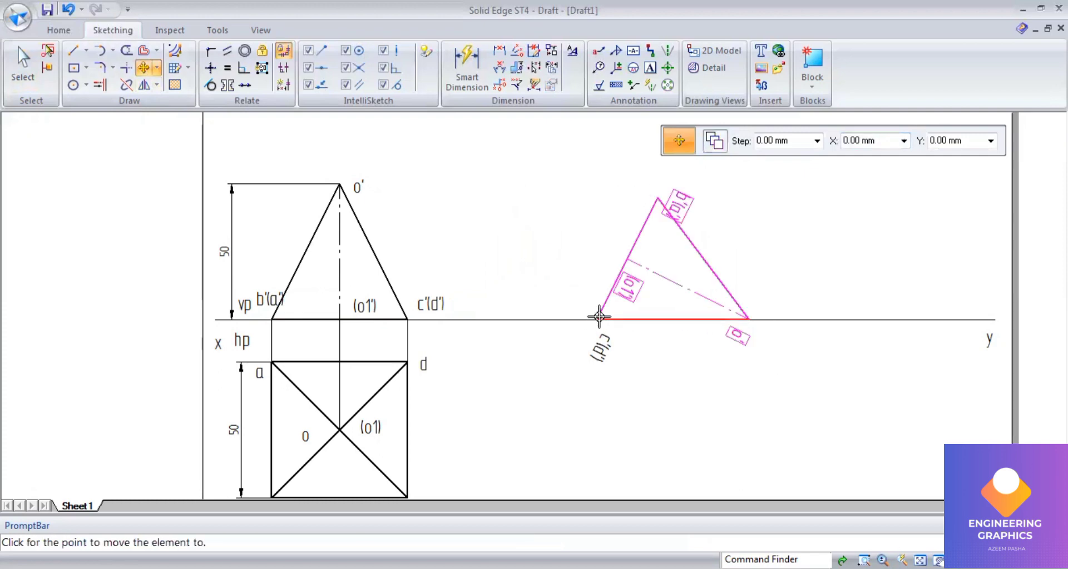
pyautogui.click(522, 319)
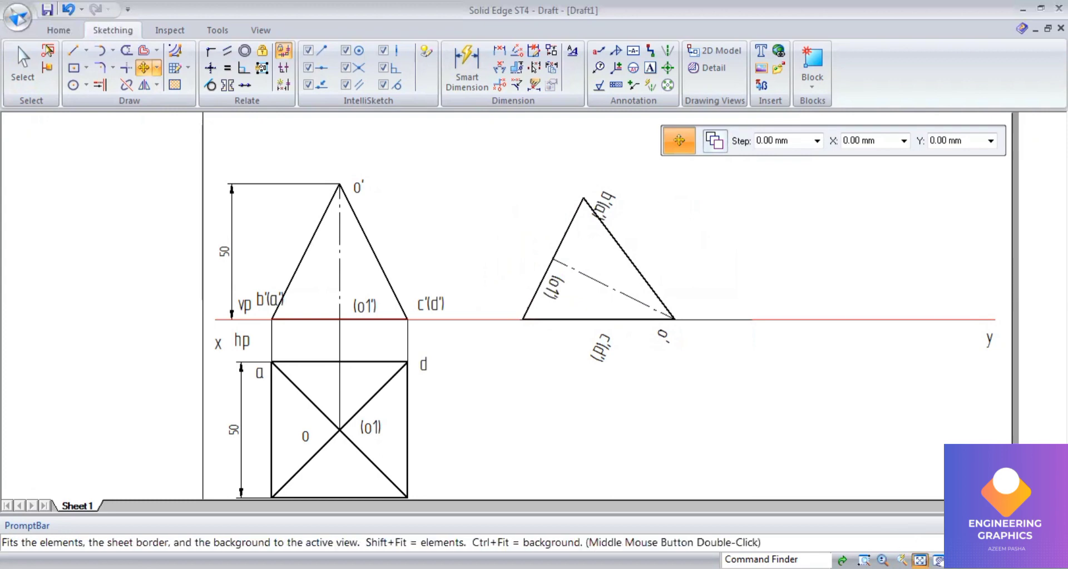
# Step: Reposition the c'(d') label next to its corner on the xy line
pyautogui.scroll(2, 552, 328)
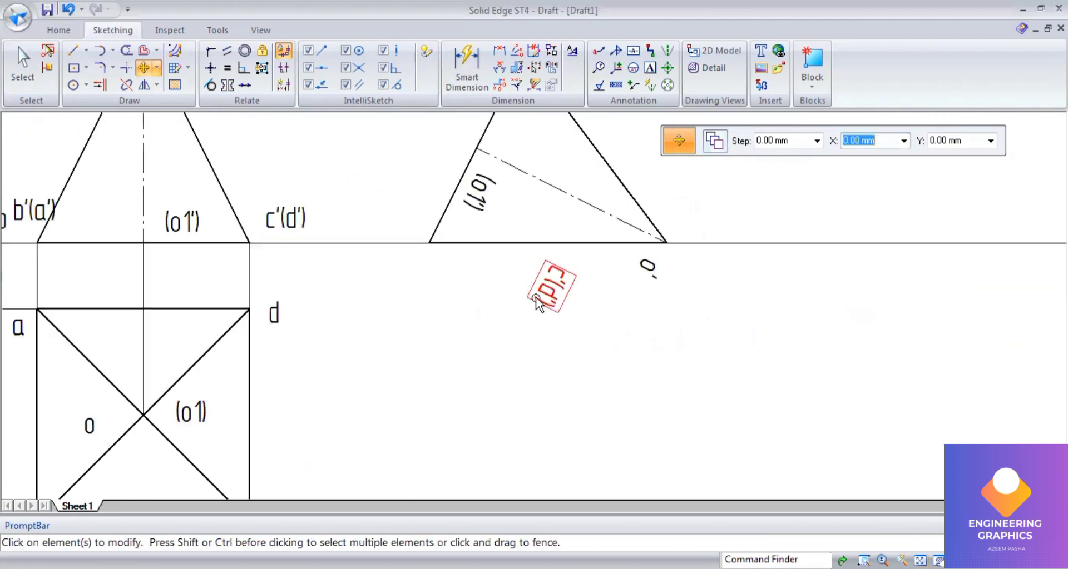
pyautogui.click(536, 302)
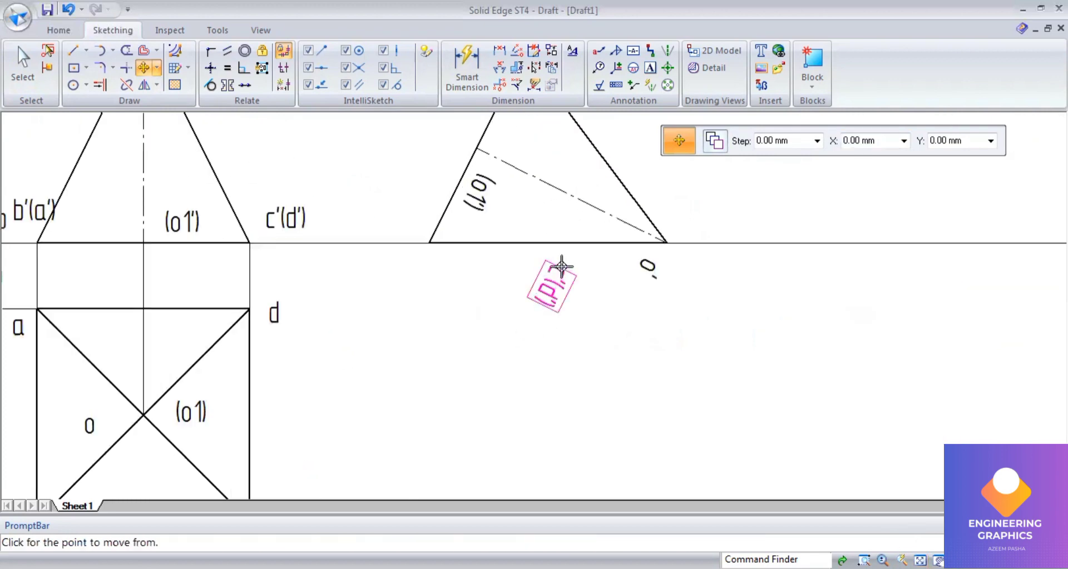
pyautogui.click(465, 260)
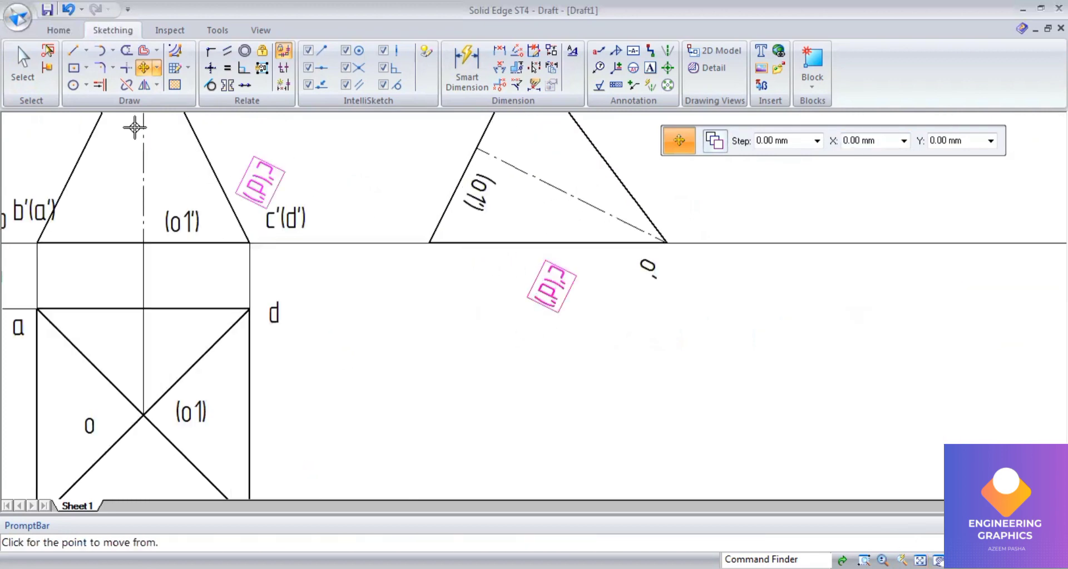
pyautogui.click(353, 252)
pyautogui.scroll(-2, 601, 383)
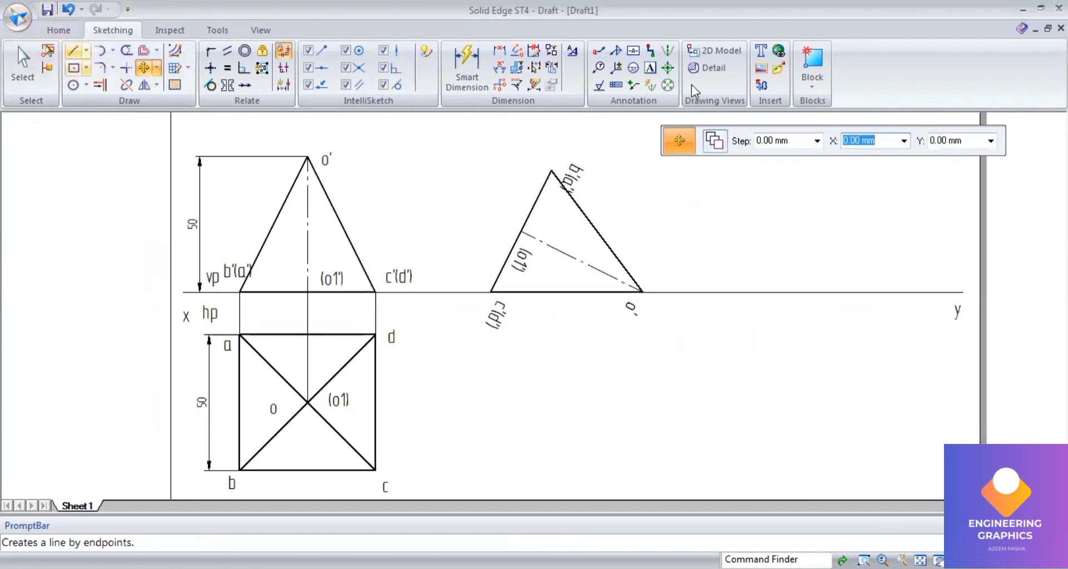
# Step: Draw a continuous vertical projector down from c'(d') on the xy line
pyautogui.click(72, 50)
pyautogui.click(830, 141)
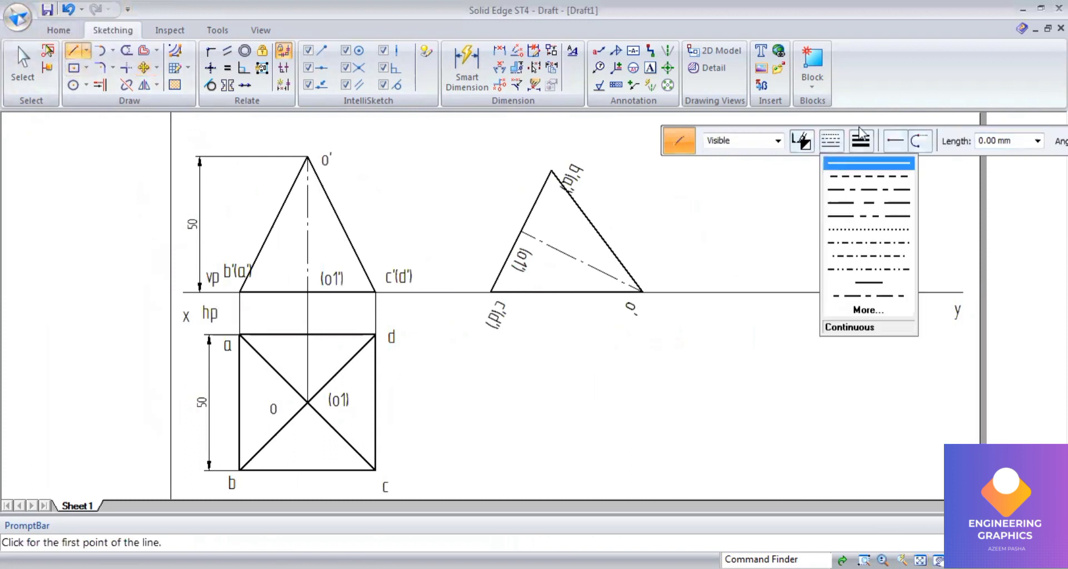
pyautogui.click(865, 161)
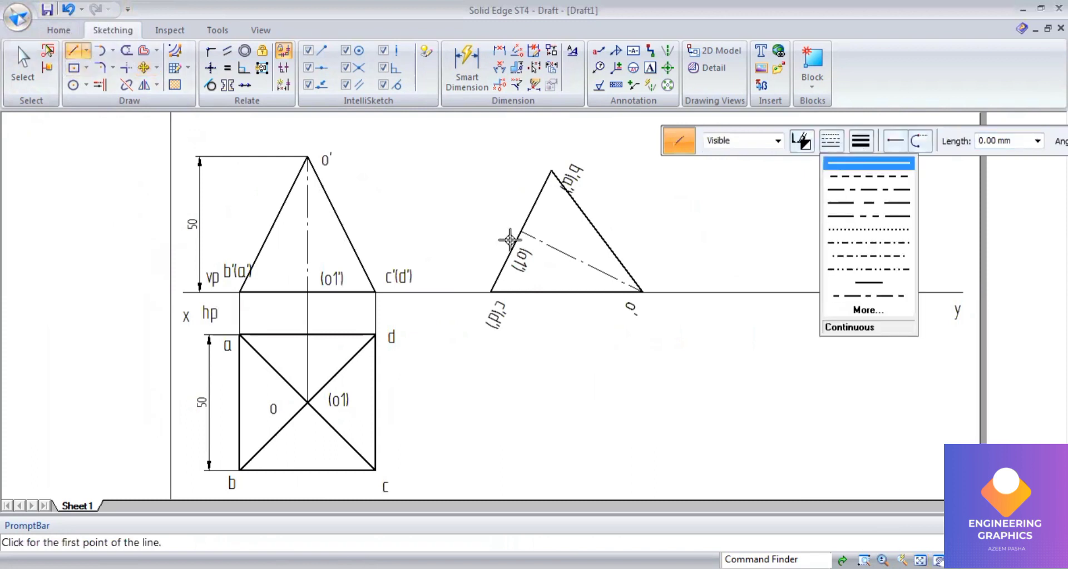
pyautogui.click(490, 288)
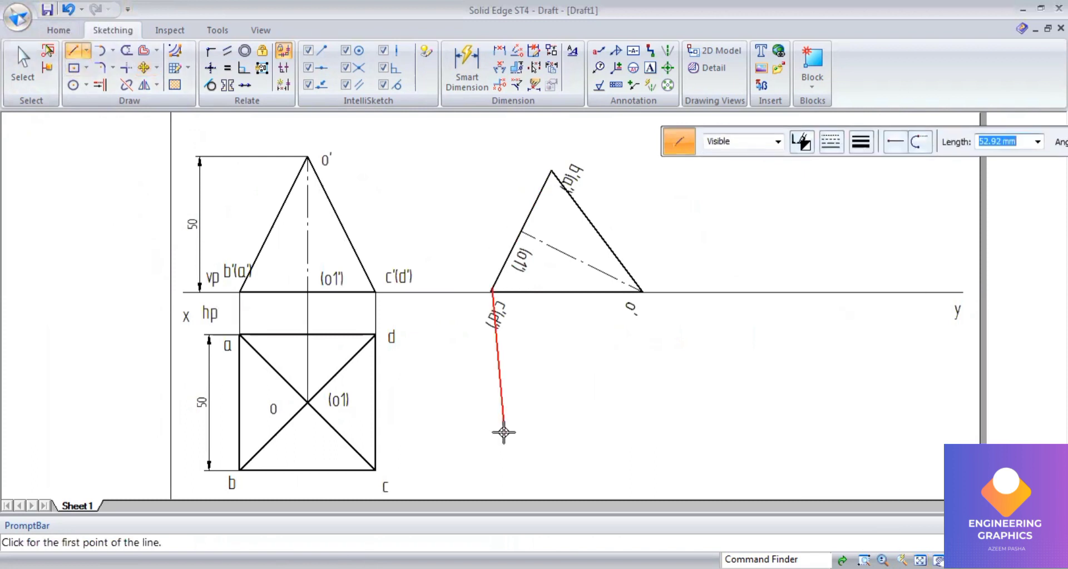
pyautogui.click(490, 487)
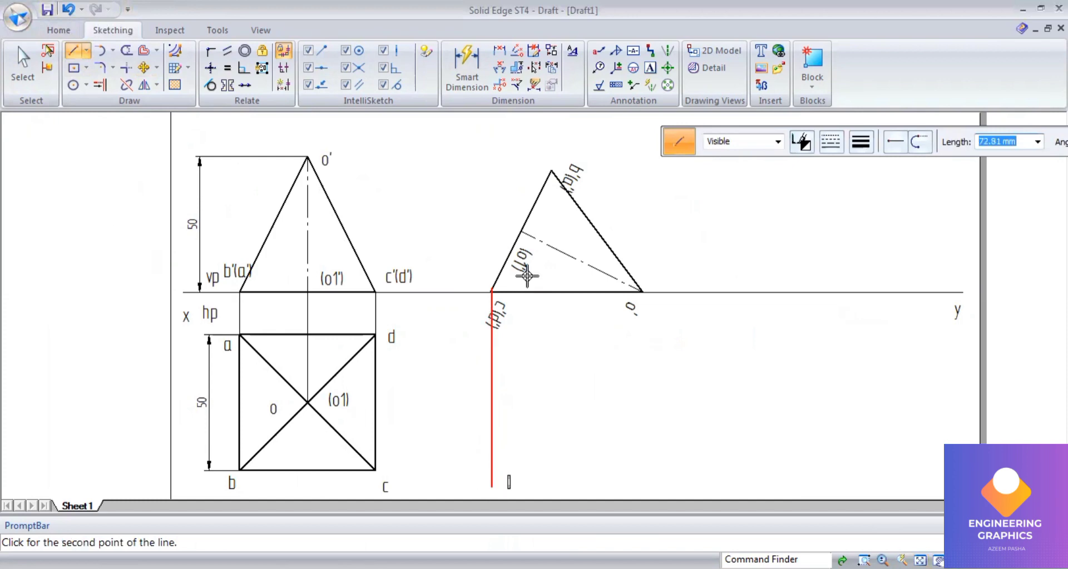
# Step: Undo the last projector and set the line width to 0.13 mm
pyautogui.scroll(5, 524, 290)
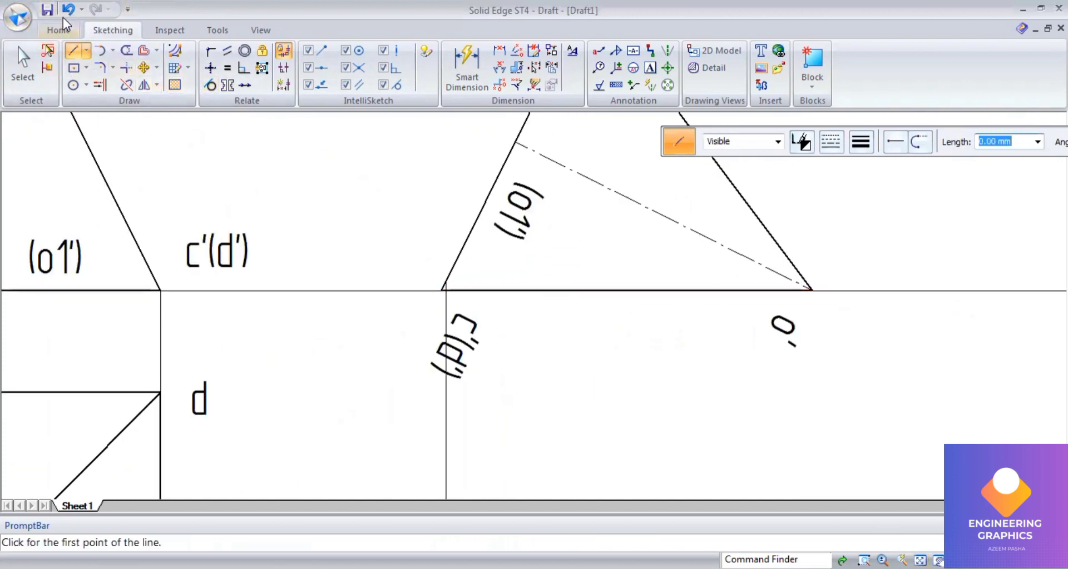
pyautogui.hotkey('ctrl', 'z')
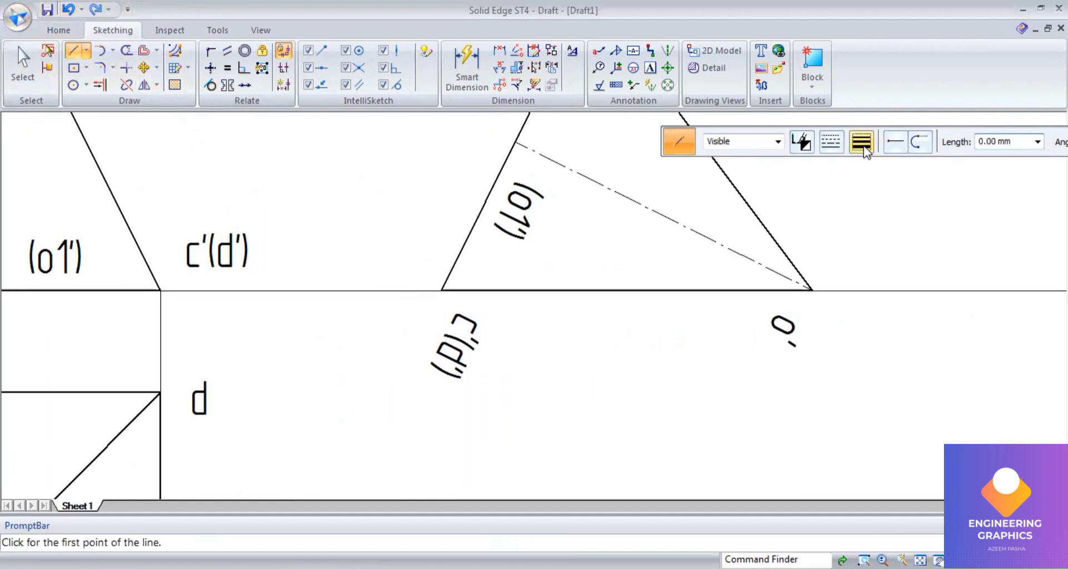
pyautogui.click(861, 143)
pyautogui.click(871, 163)
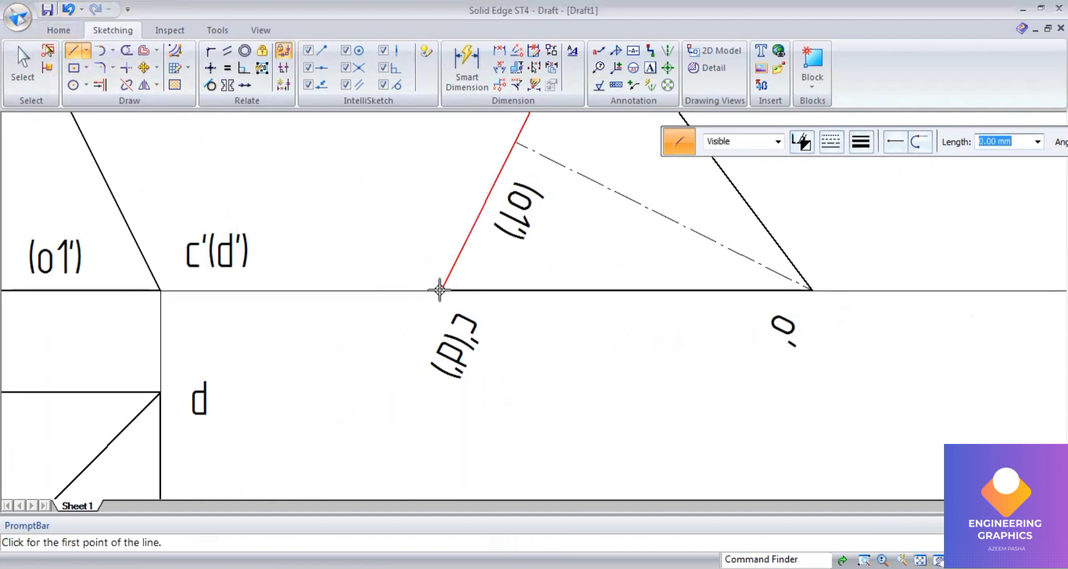
# Step: Draw thin vertical projectors down from c'(d'), (o1'), b'(a') and o' of the tilted front view into the plan area
pyautogui.click(440, 290)
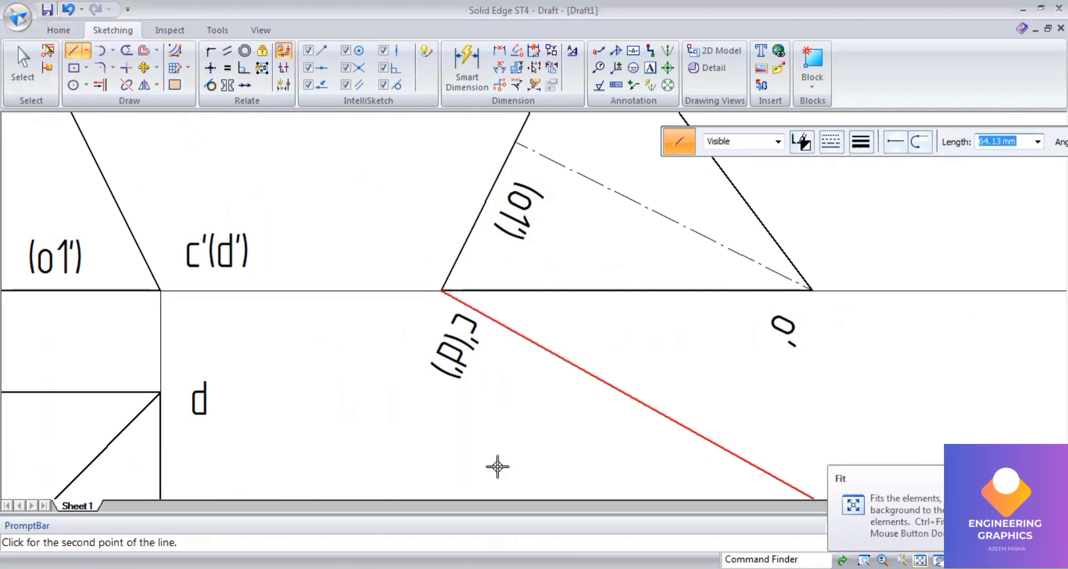
pyautogui.hotkey('ctrl', 'shift', 'f')
pyautogui.click(477, 431)
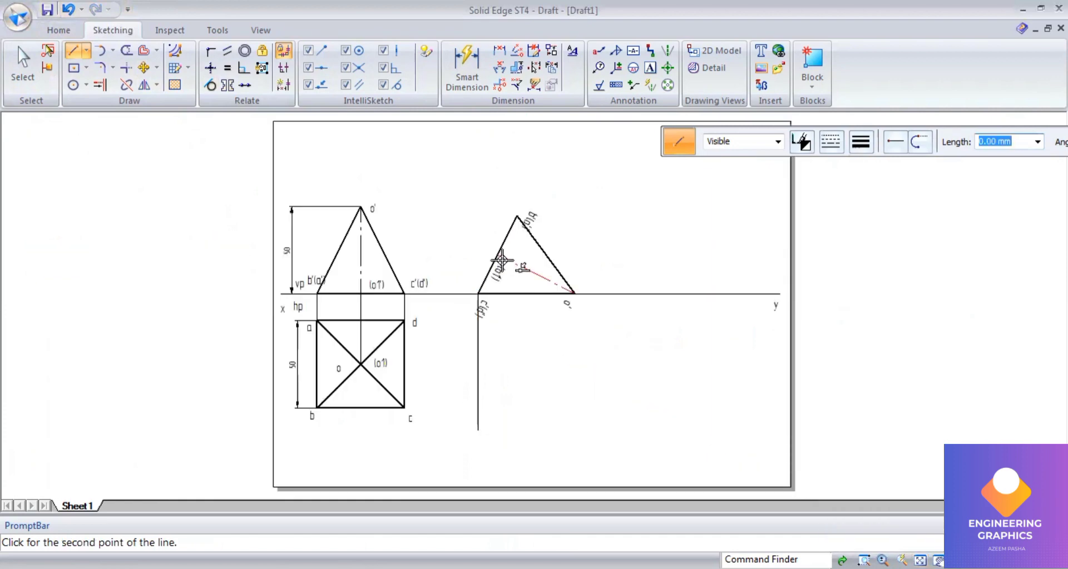
pyautogui.click(496, 438)
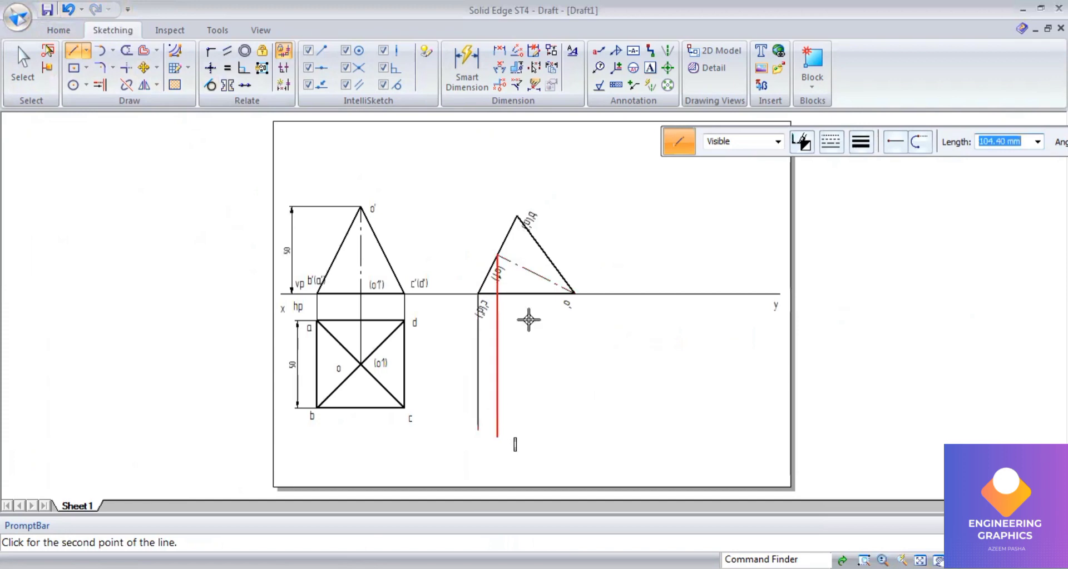
pyautogui.click(516, 215)
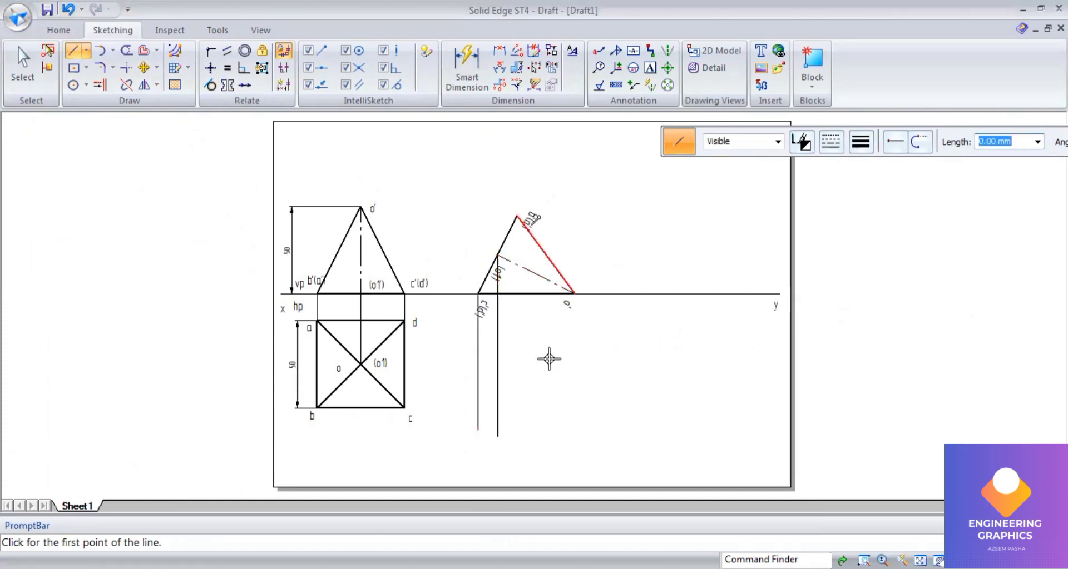
pyautogui.click(515, 445)
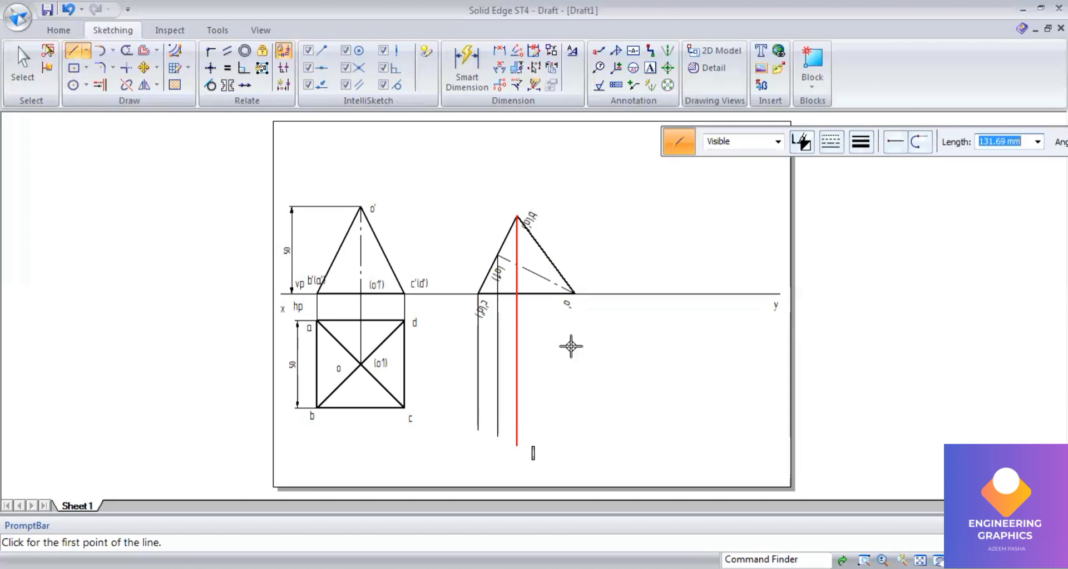
pyautogui.click(574, 293)
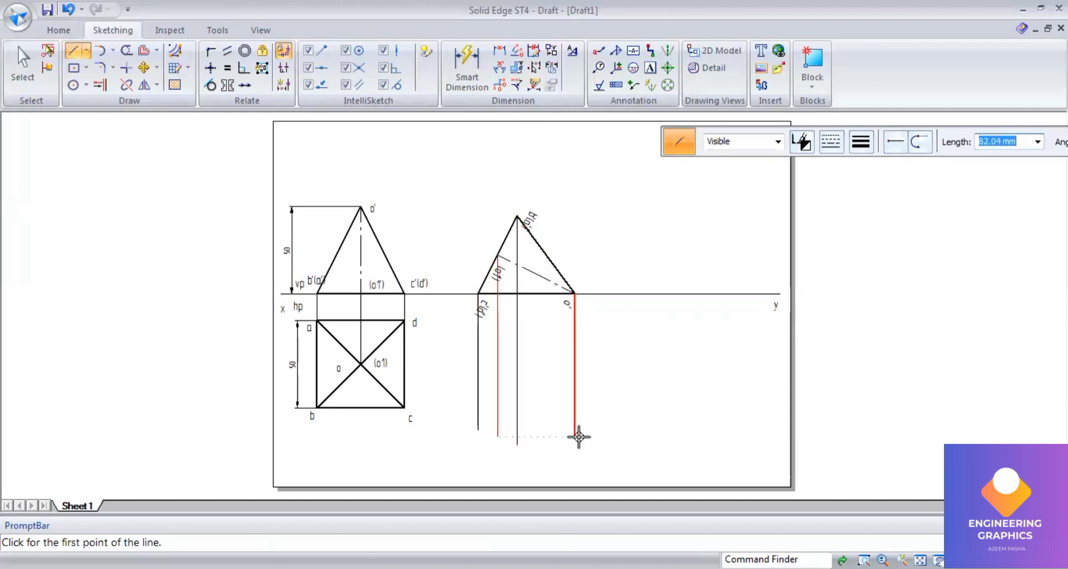
pyautogui.click(575, 445)
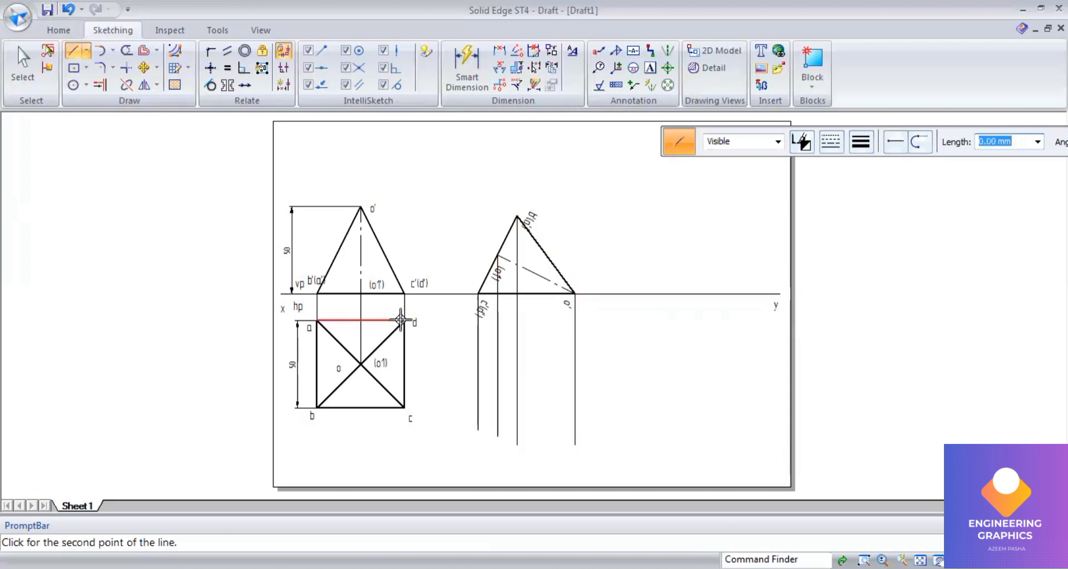
# Step: Draw horizontal projectors from plan points d, (o1) and c across the new vertical projectors
pyautogui.click(403, 321)
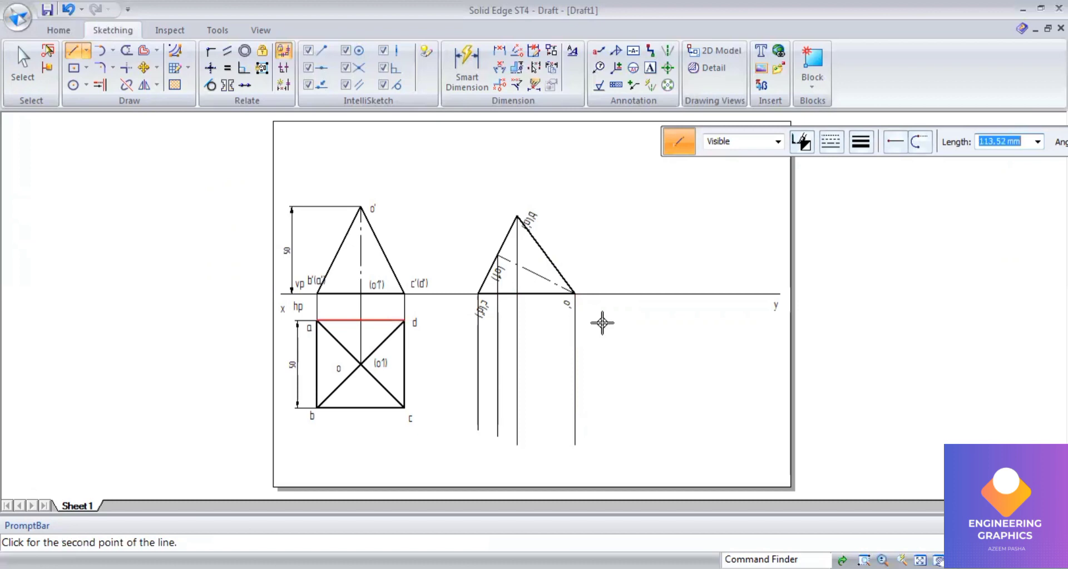
pyautogui.click(601, 321)
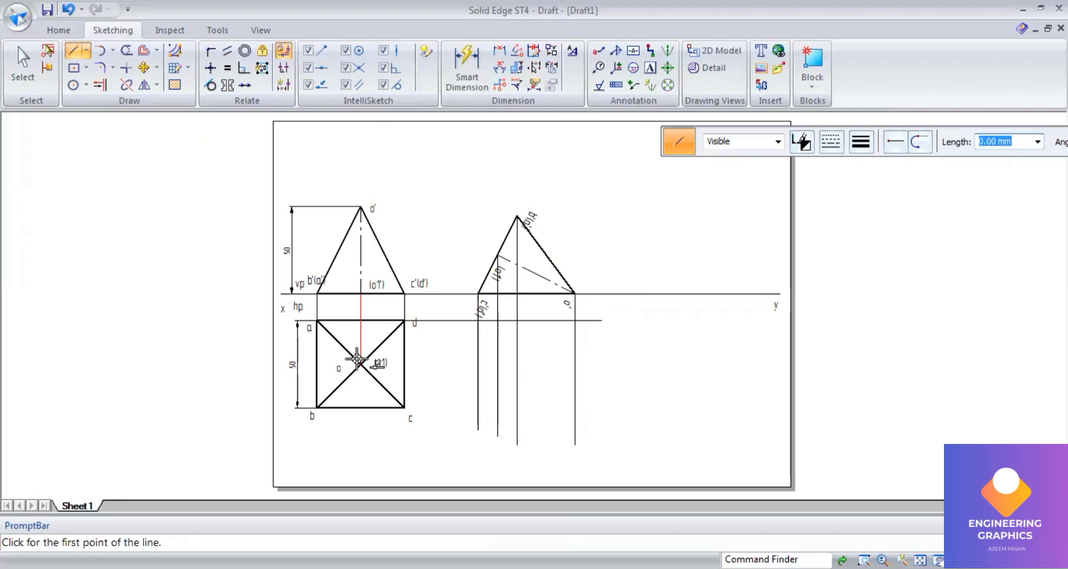
pyautogui.click(360, 364)
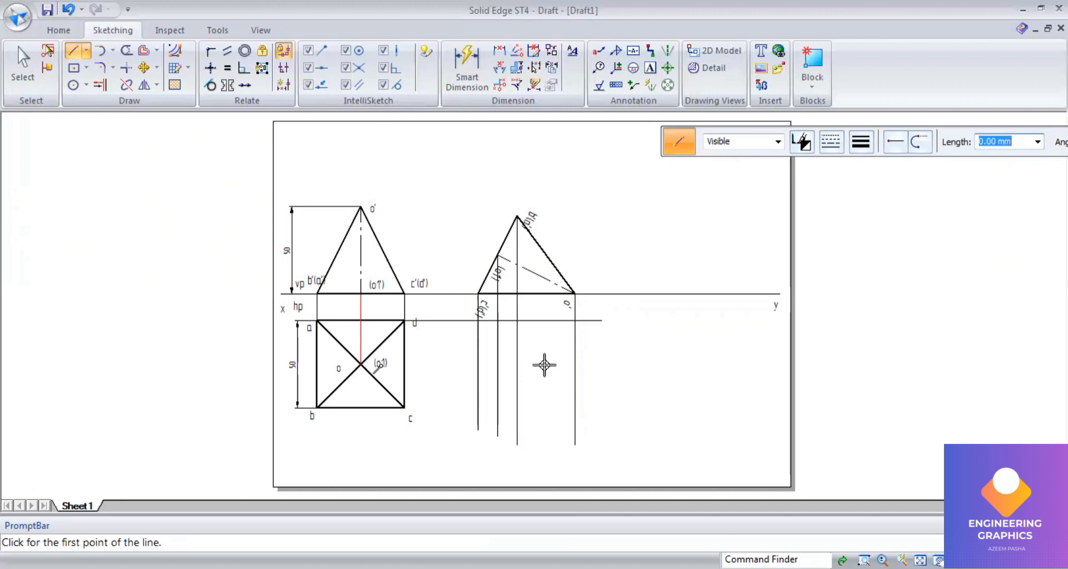
pyautogui.click(596, 366)
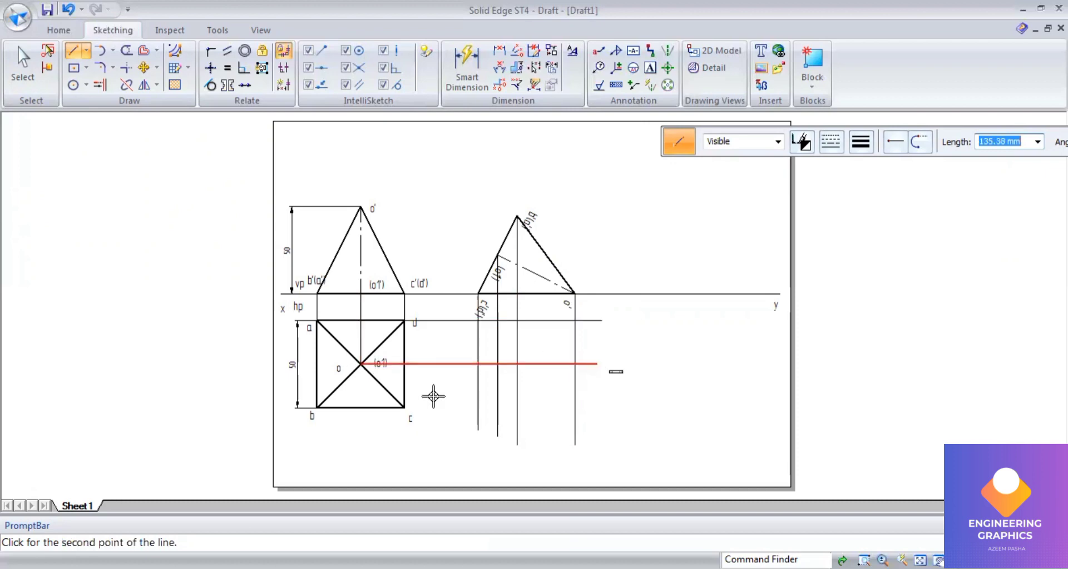
pyautogui.click(403, 408)
pyautogui.click(594, 408)
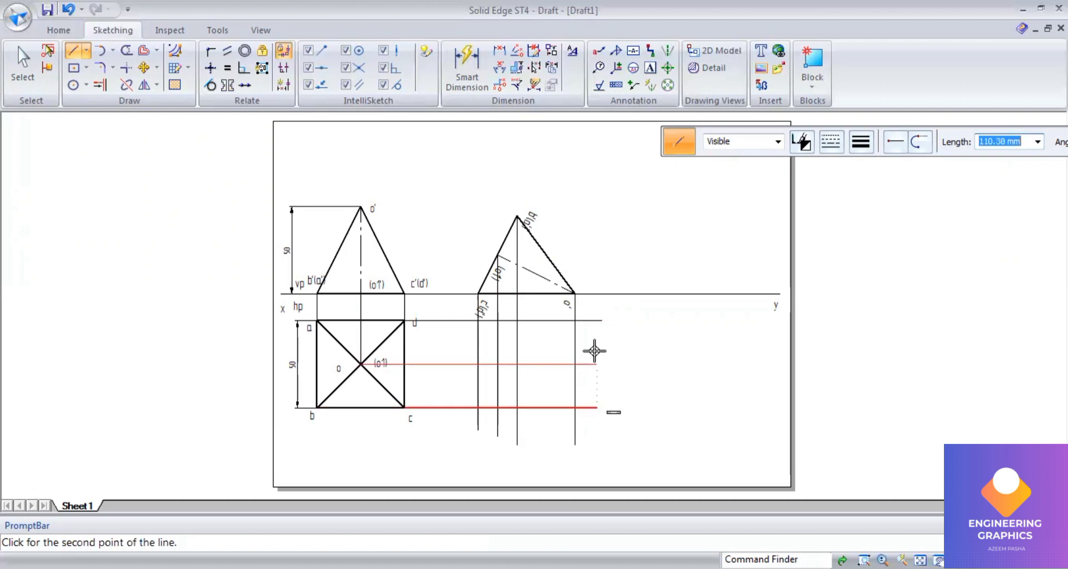
# Step: Label the new top view's intersection points a, b, c, d, o1 and o
pyautogui.click(650, 68)
pyautogui.scroll(1, 610, 406)
pyautogui.scroll(1, 611, 406)
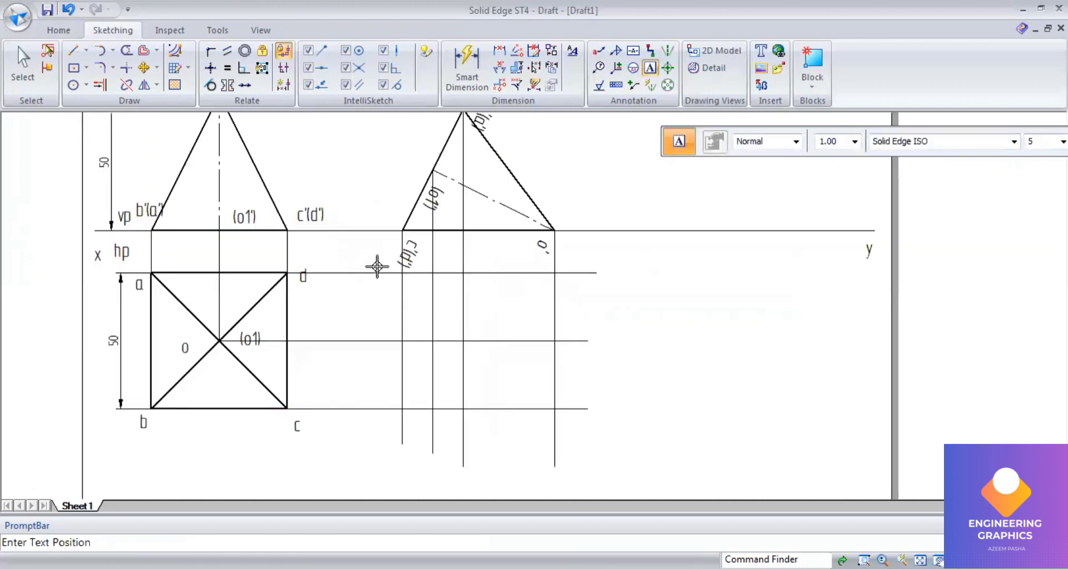
pyautogui.scroll(-2, 376, 266)
pyautogui.scroll(2, 462, 289)
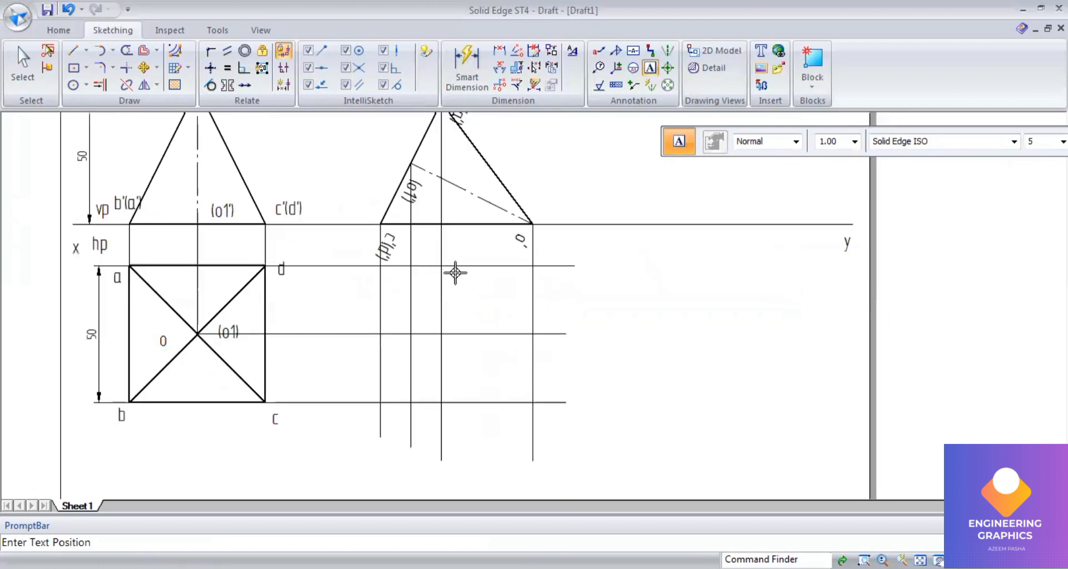
pyautogui.scroll(-1, 455, 272)
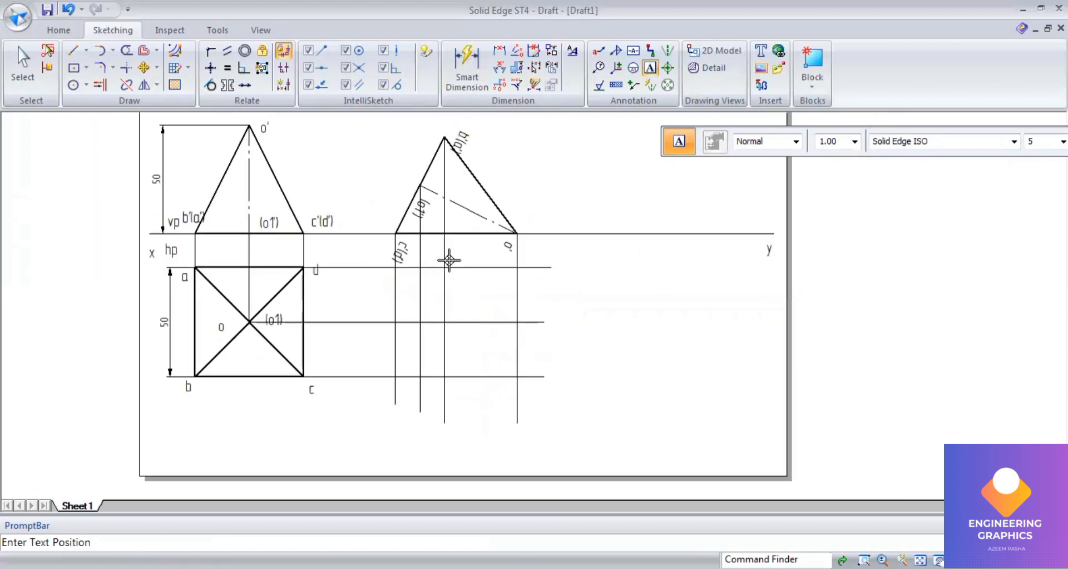
pyautogui.click(450, 265)
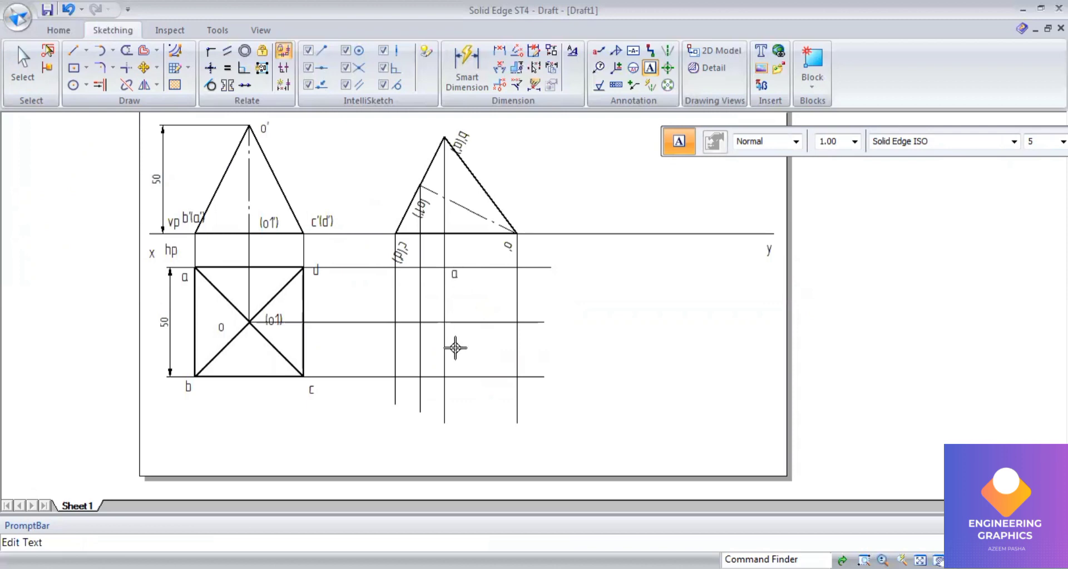
pyautogui.write('a')
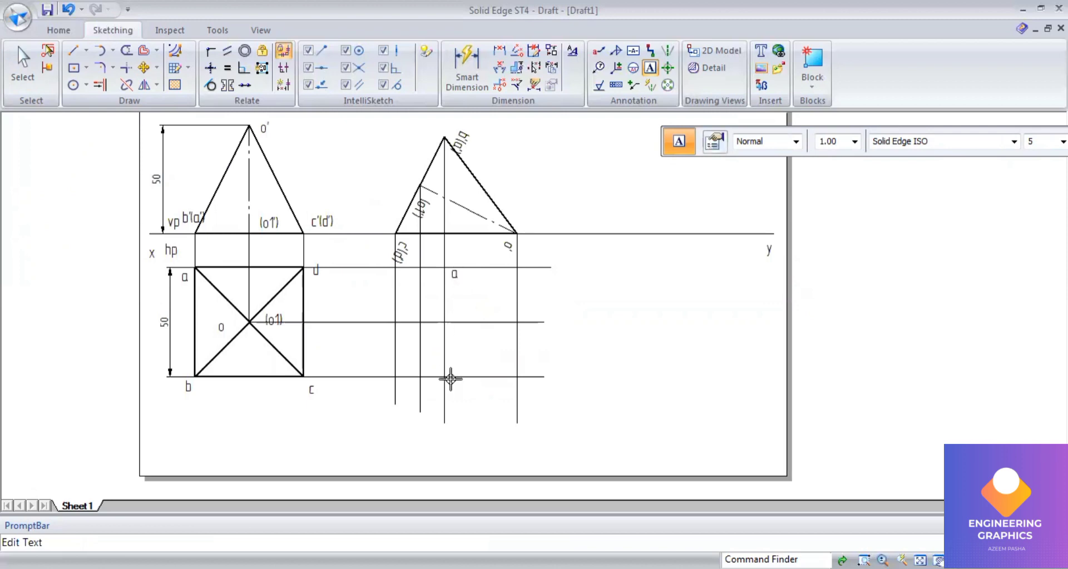
pyautogui.click(450, 378)
pyautogui.write('b')
pyautogui.click(378, 373)
pyautogui.write('c')
pyautogui.click(375, 264)
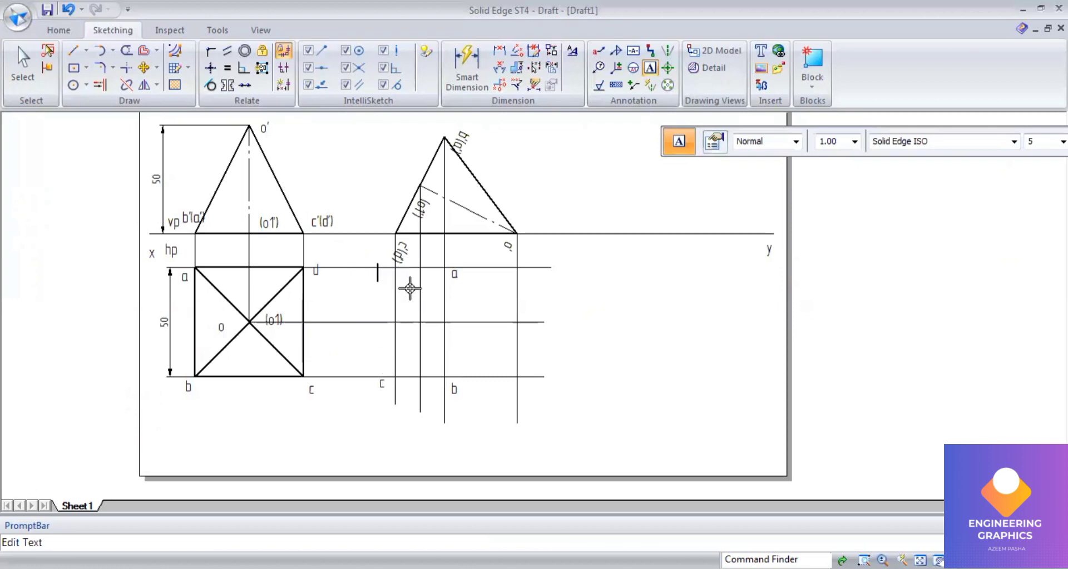
pyautogui.write('d')
pyautogui.click(426, 292)
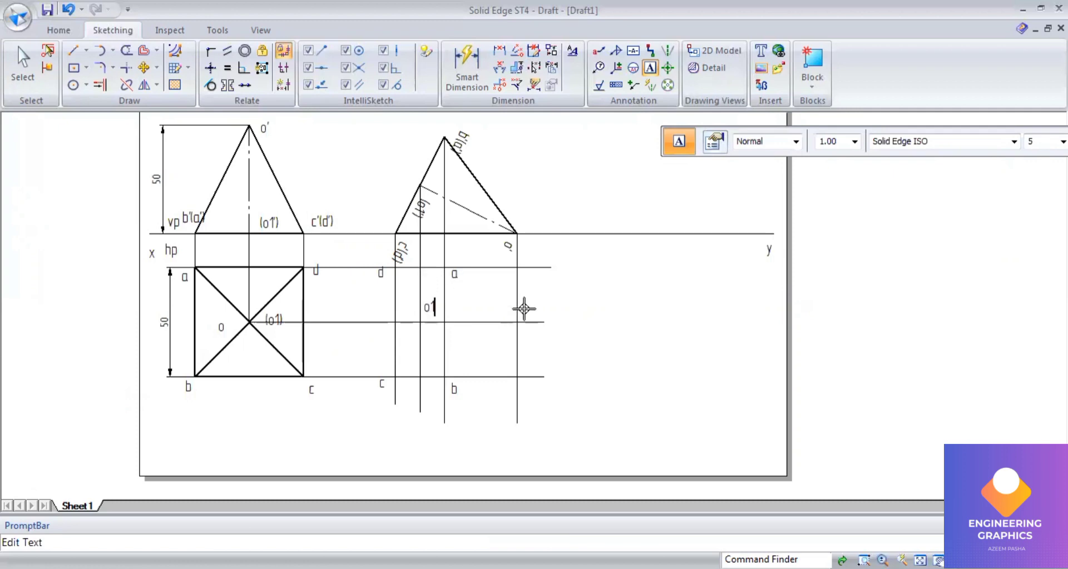
pyautogui.press('BackSpace')
# Step: Set the line width to 0.50 mm and draw the top view outline through c, b, o, a, d and back to c
pyautogui.click(74, 52)
pyautogui.click(861, 141)
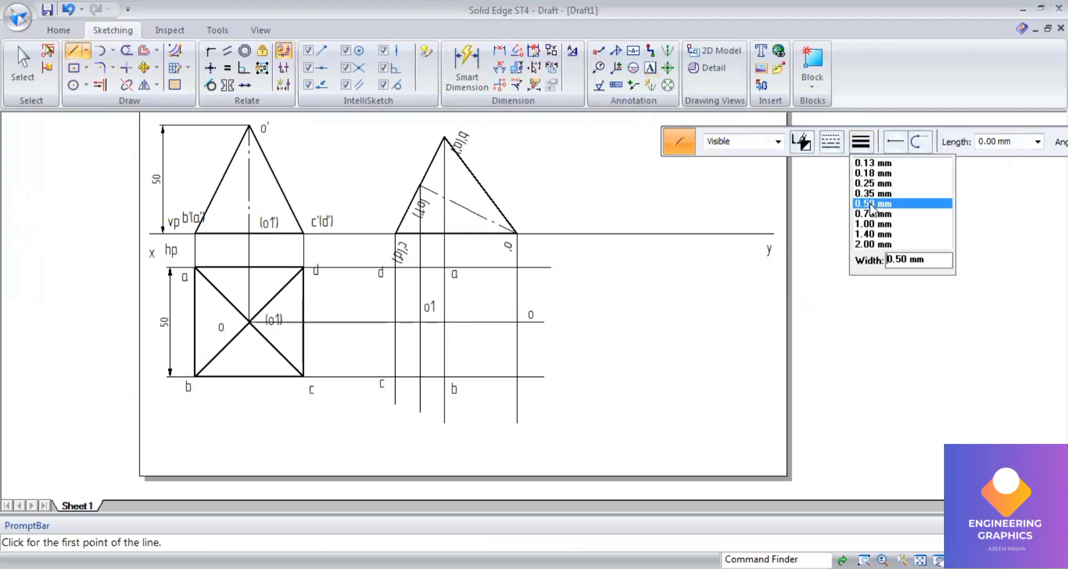
pyautogui.click(871, 204)
pyautogui.scroll(1, 406, 386)
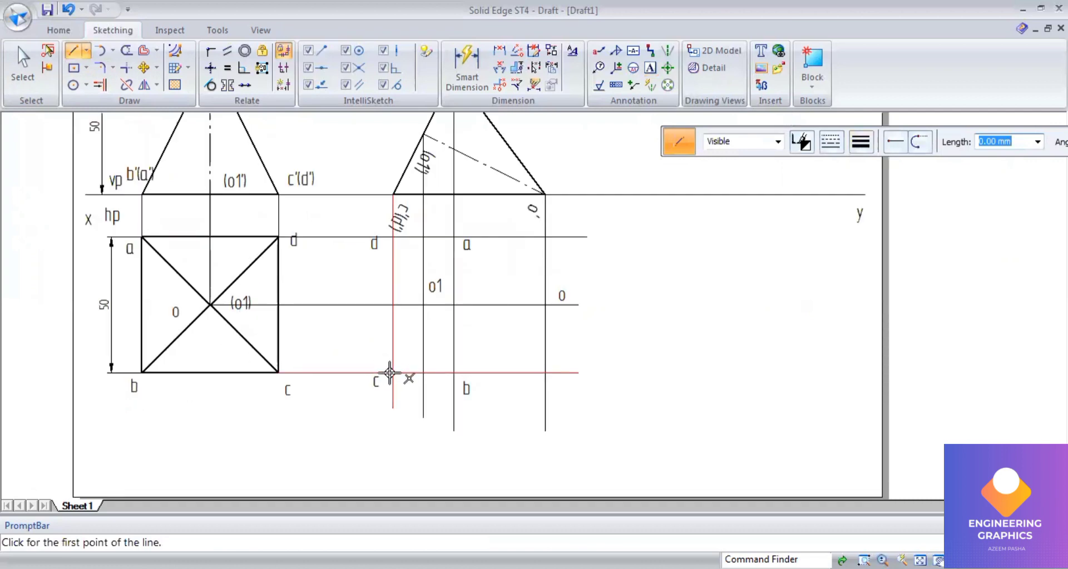
pyautogui.click(392, 372)
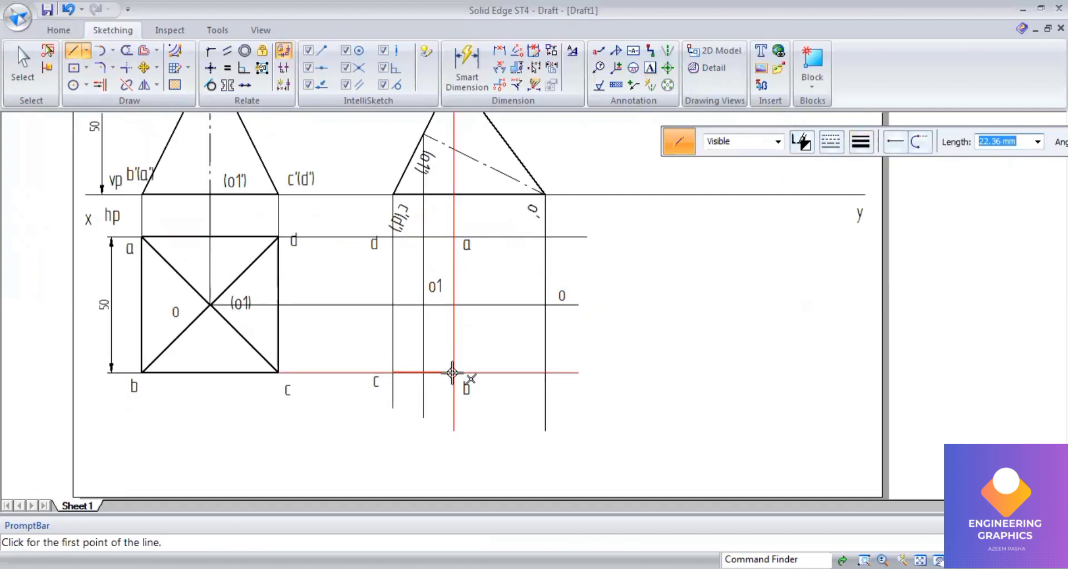
pyautogui.click(453, 372)
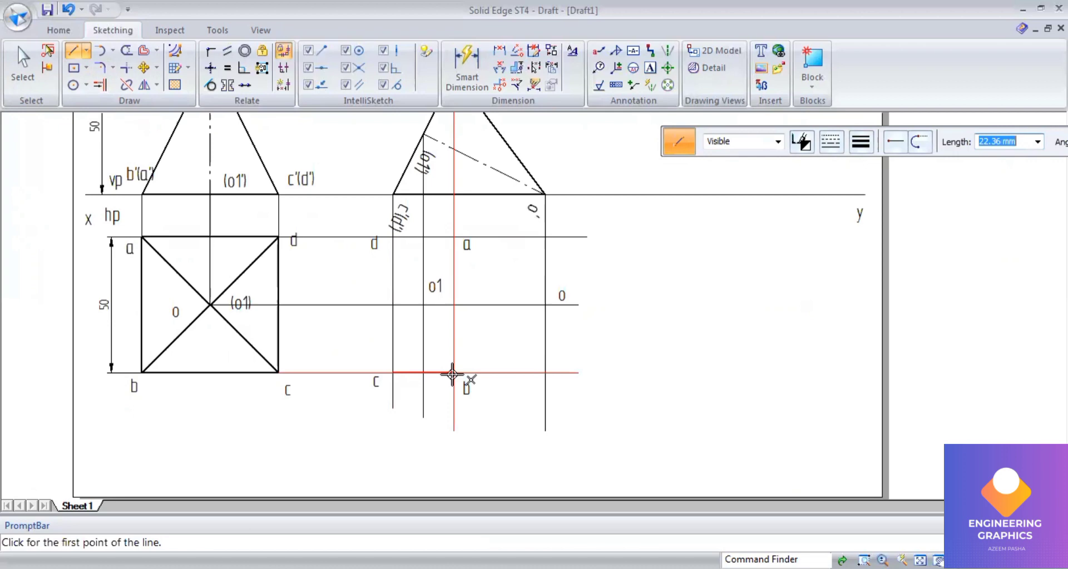
pyautogui.click(545, 305)
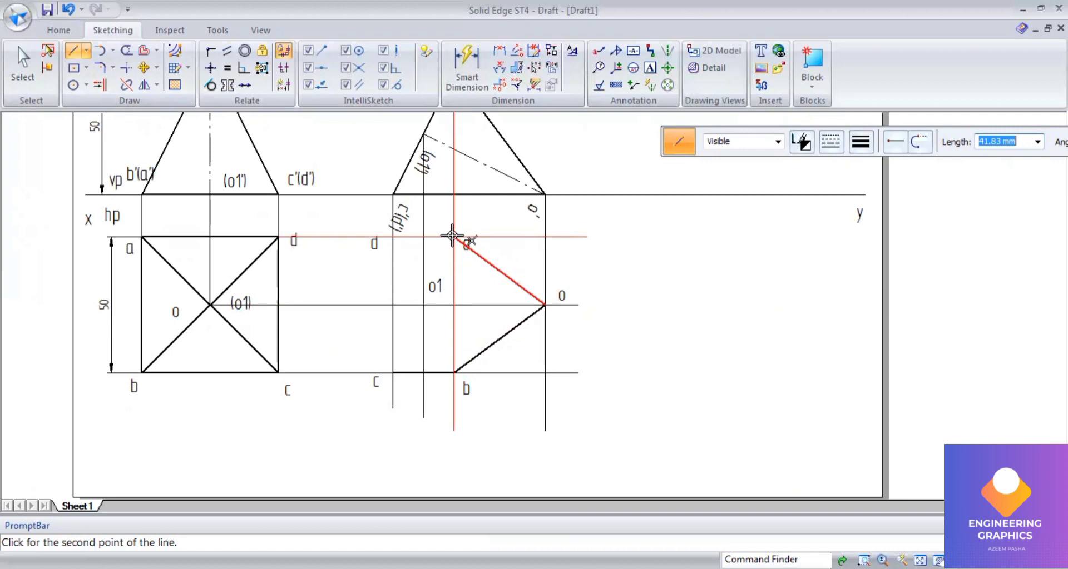
pyautogui.click(454, 236)
pyautogui.click(392, 237)
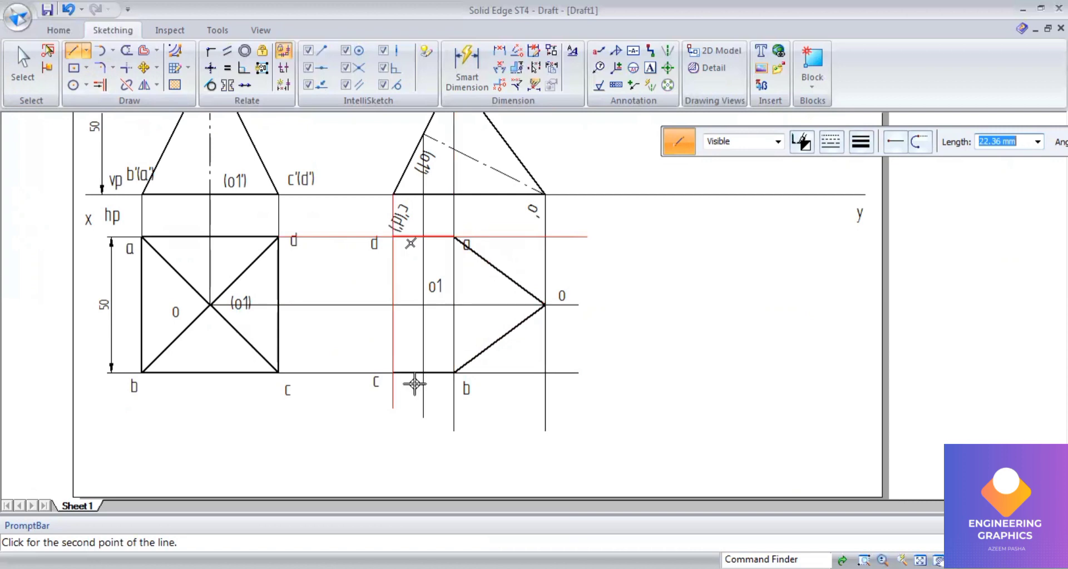
pyautogui.click(393, 372)
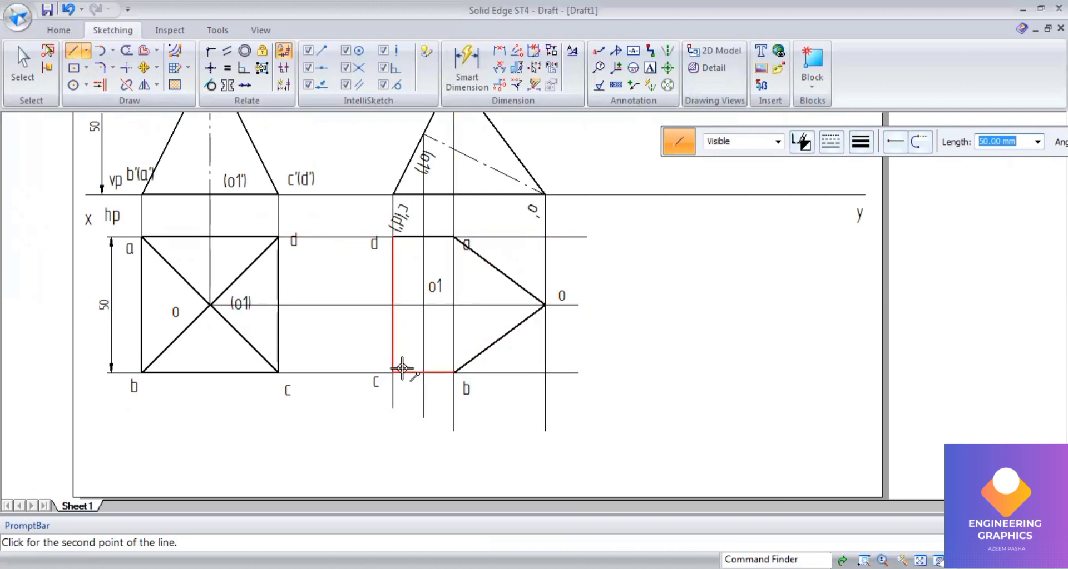
pyautogui.rightClick(420, 365)
# Step: Draw the visible edge from a to b in the new top view
pyautogui.scroll(-1, 437, 359)
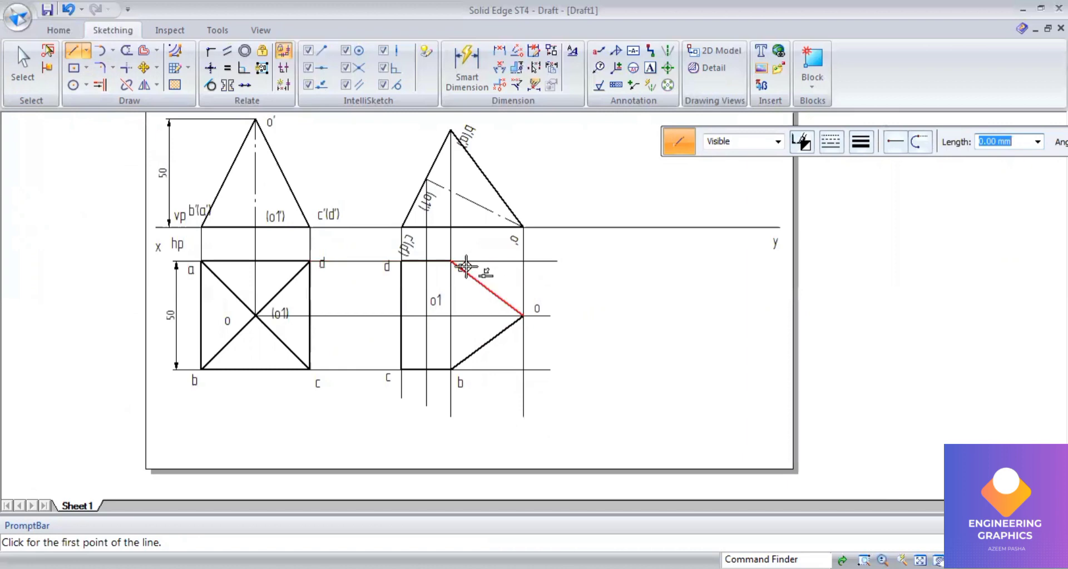
pyautogui.click(449, 260)
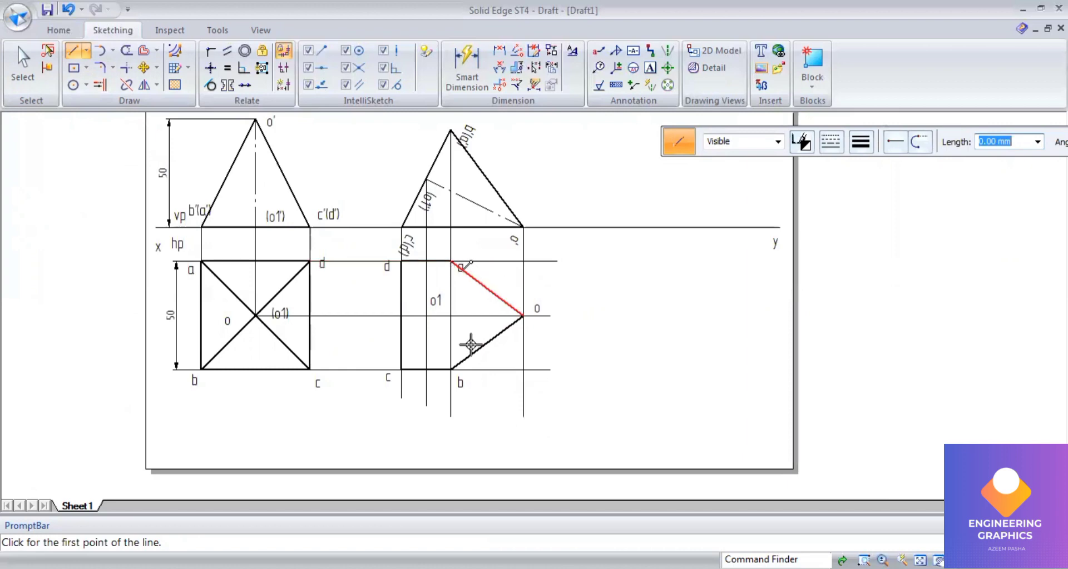
pyautogui.click(452, 370)
pyautogui.rightClick(553, 279)
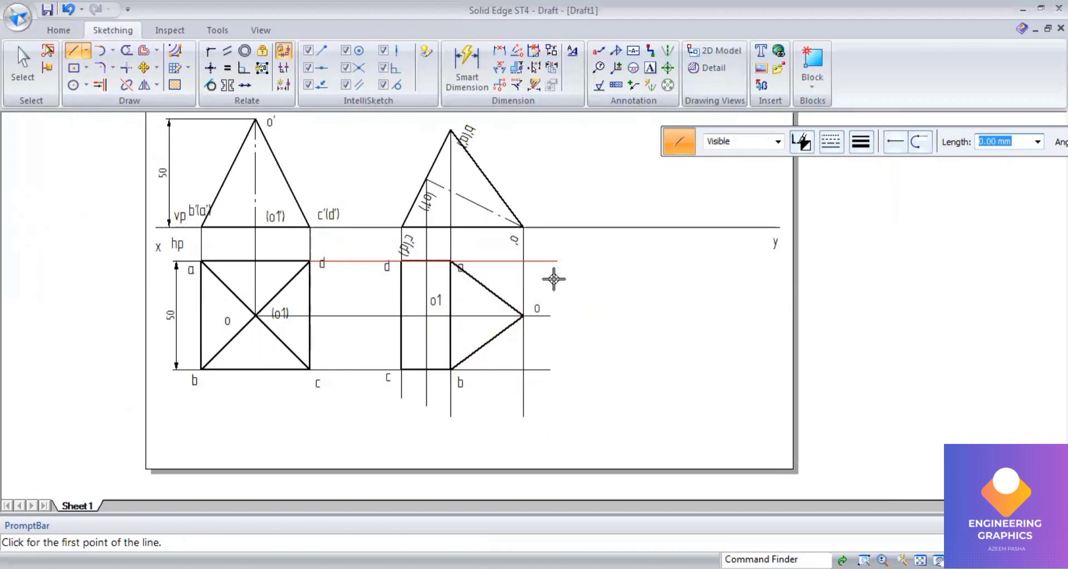
# Step: Switch the line type to dashed and draw the hidden edges from d to o and from c to o in the new top view
pyautogui.scroll(1, 553, 280)
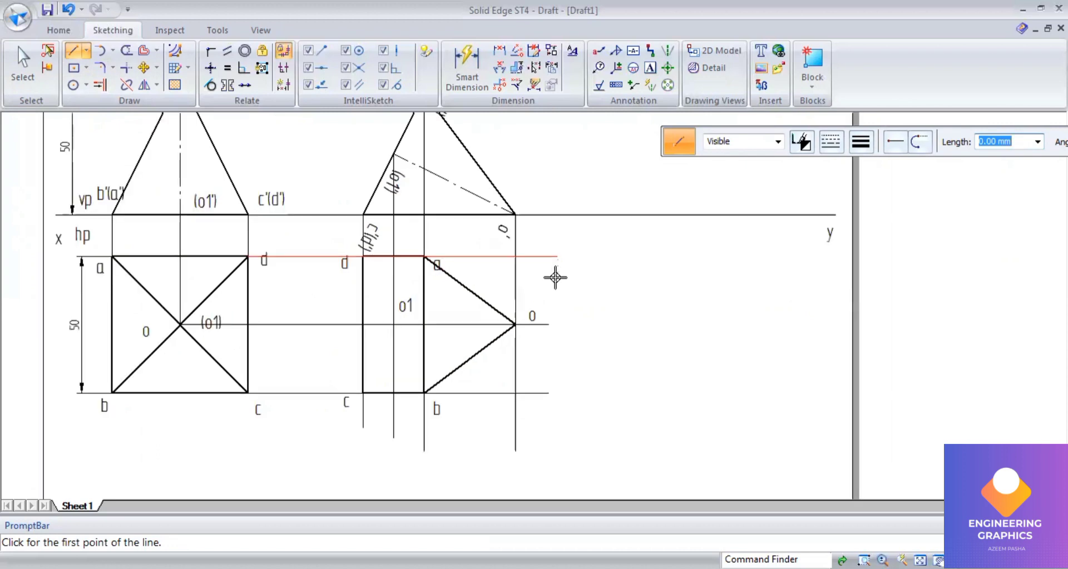
pyautogui.click(839, 150)
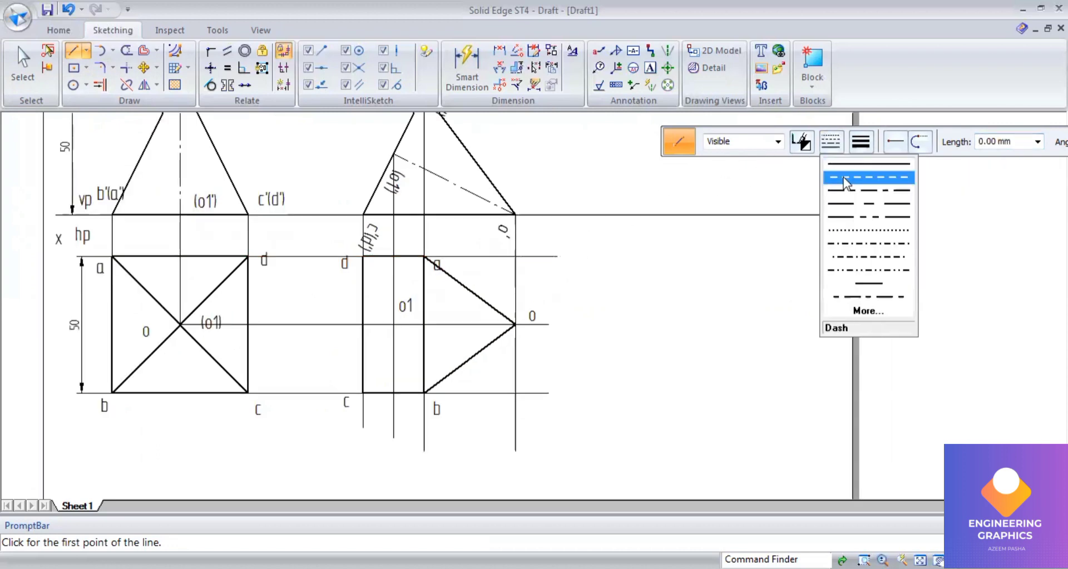
pyautogui.click(841, 181)
pyautogui.scroll(-1, 378, 281)
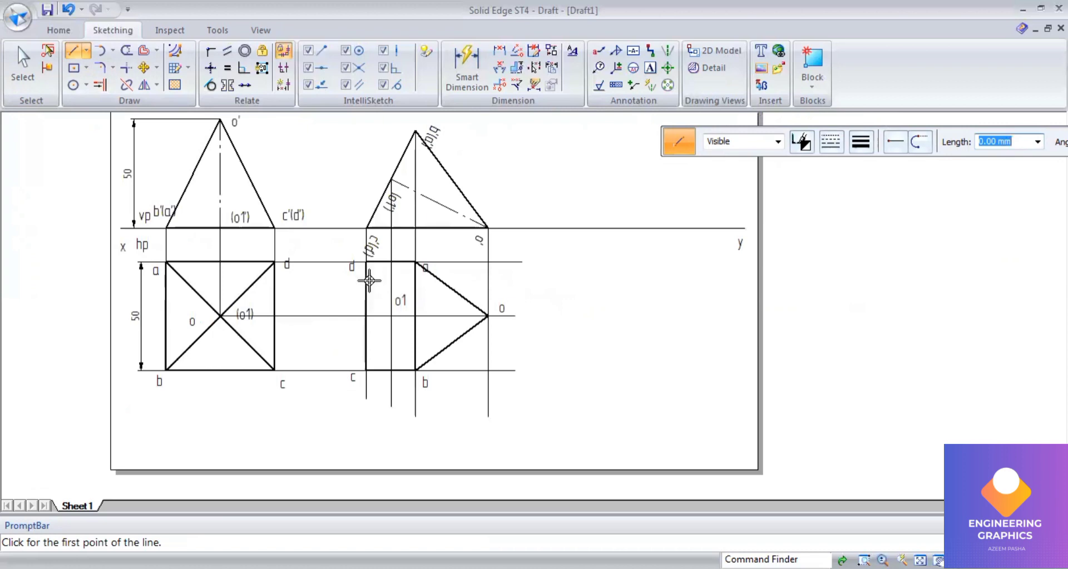
pyautogui.click(366, 265)
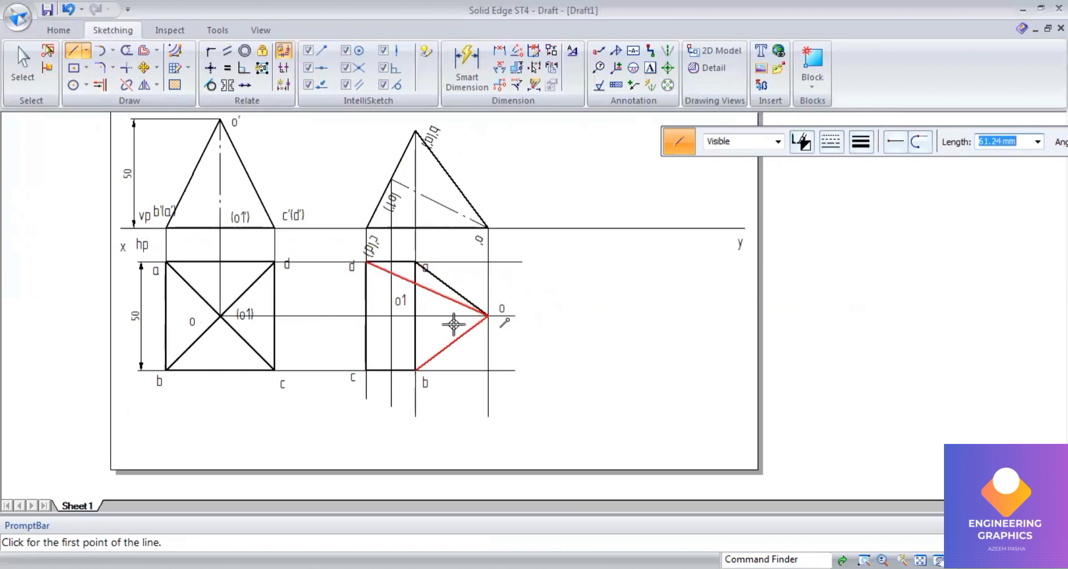
pyautogui.click(485, 316)
pyautogui.click(366, 369)
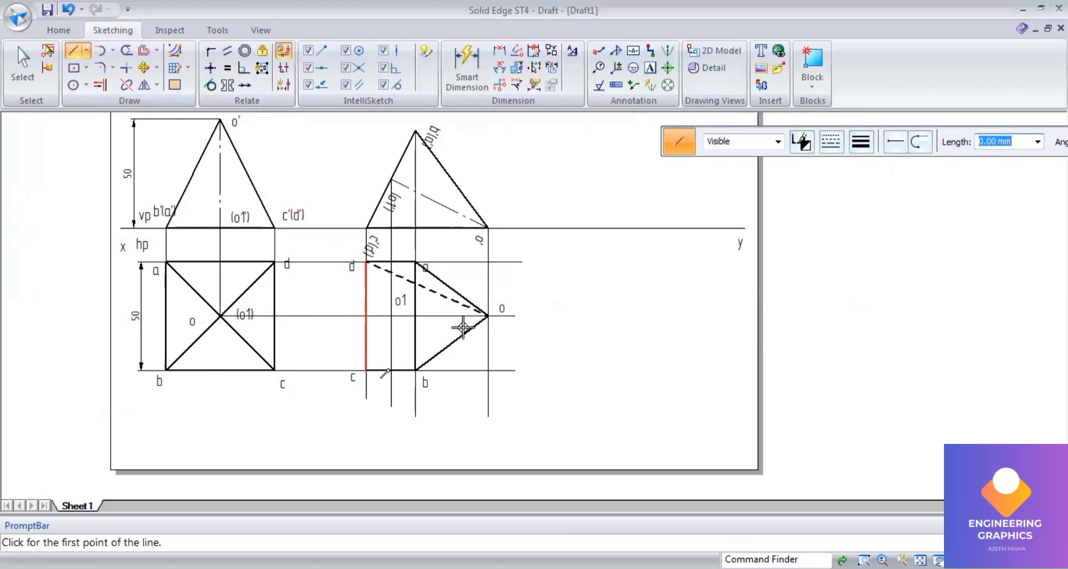
pyautogui.click(485, 314)
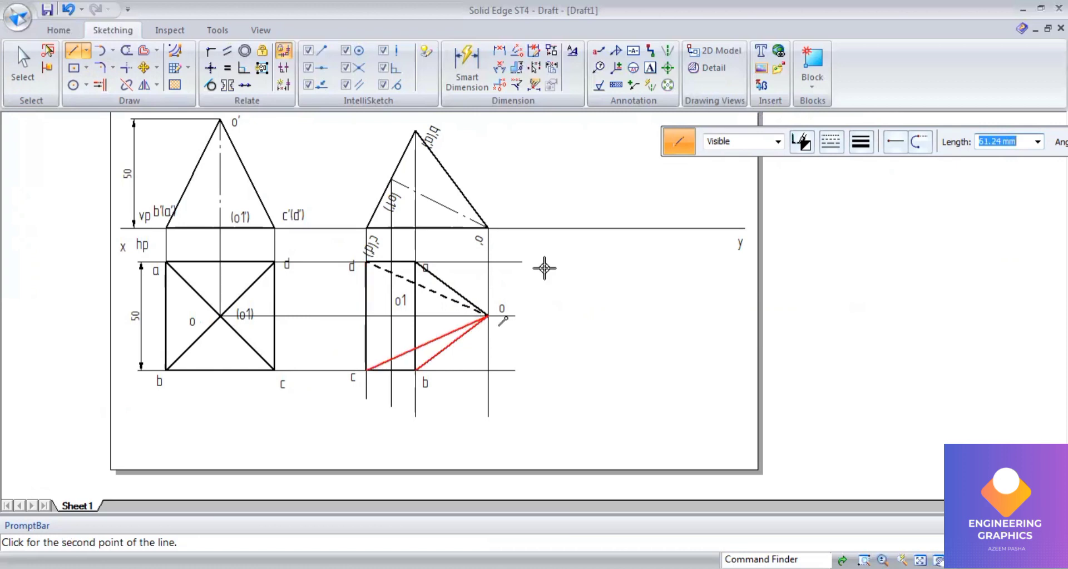
# Step: Switch to a chain line type and draw the axis line from o1 to o in the new top view
pyautogui.click(831, 141)
pyautogui.click(840, 191)
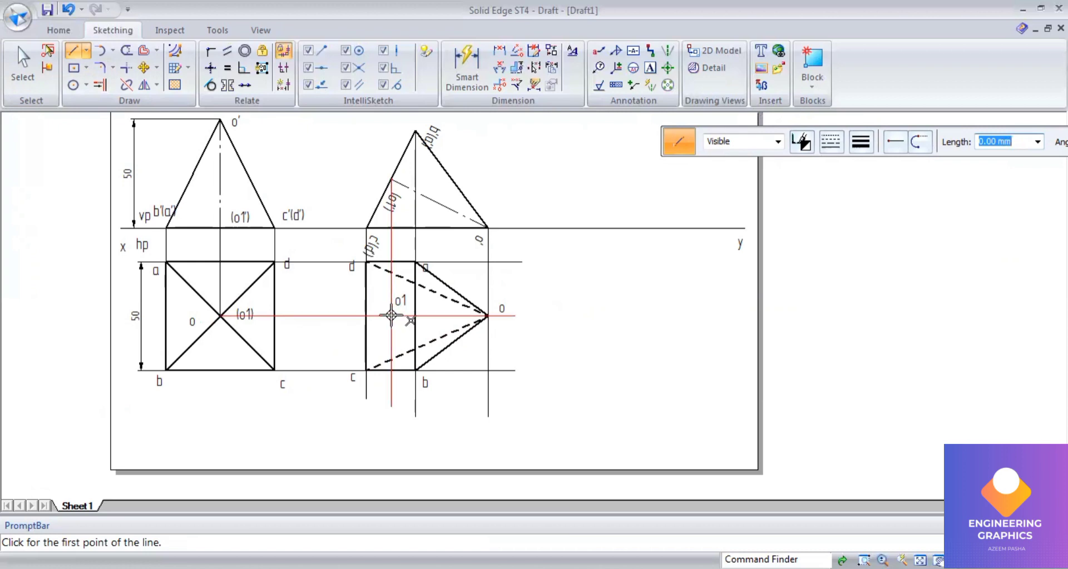
pyautogui.click(391, 316)
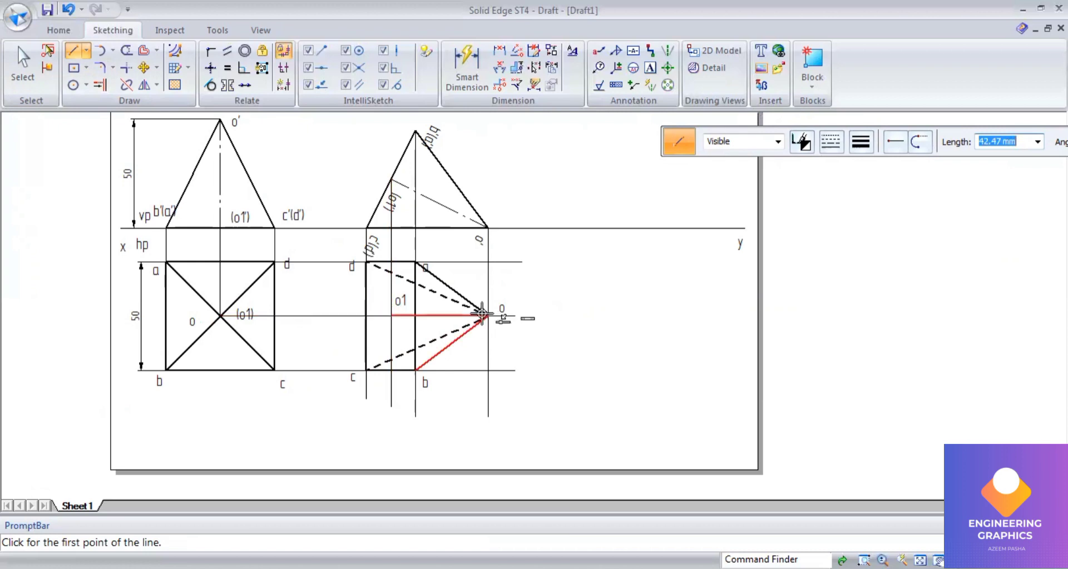
pyautogui.click(483, 315)
# Step: Trim the excess projector lines extending below and beyond the new top view
pyautogui.scroll(2, 508, 369)
pyautogui.click(127, 50)
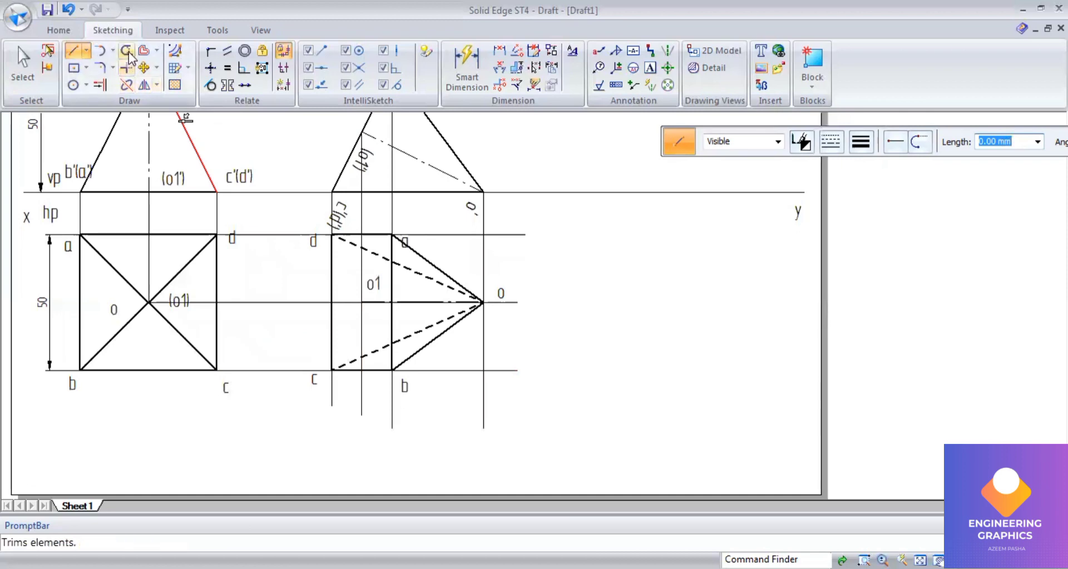
pyautogui.moveTo(316, 395); pyautogui.dragTo(508, 409)
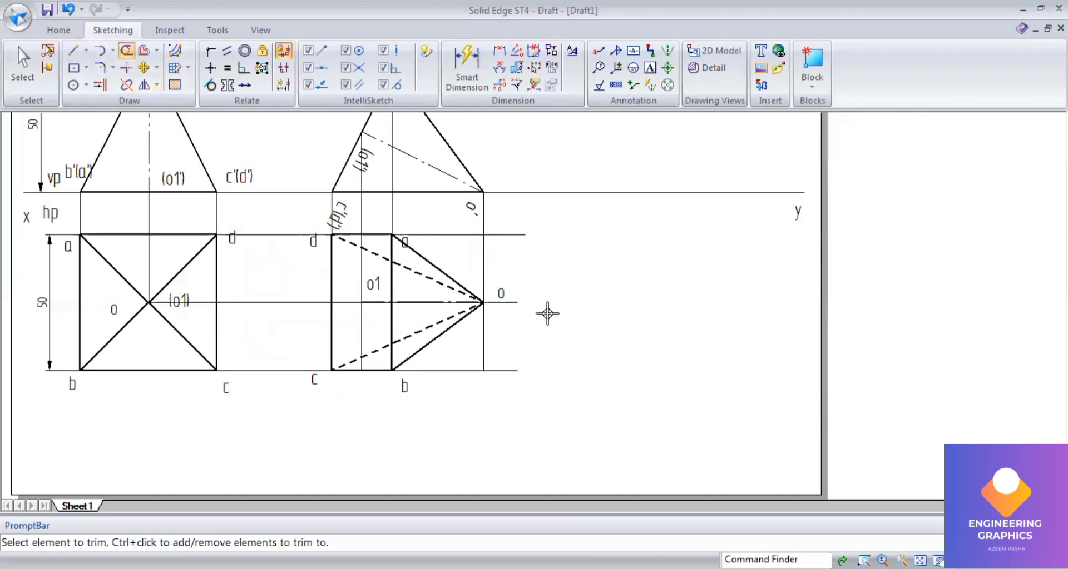
pyautogui.moveTo(516, 223); pyautogui.dragTo(496, 374)
pyautogui.scroll(-1, 596, 392)
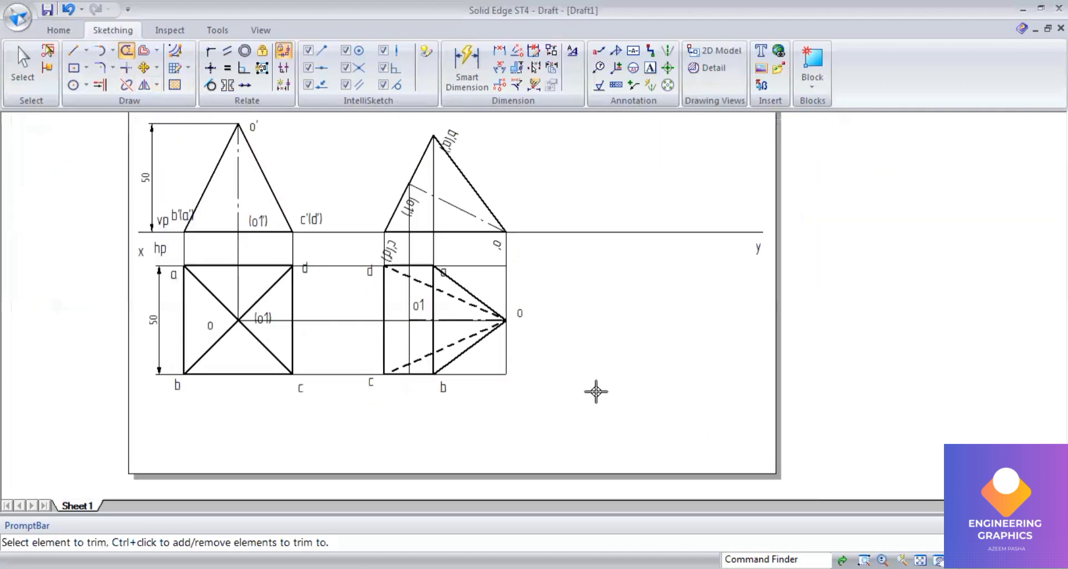
# Step: Move the c'(d') label of the tilted front view slightly up, clear of the xy line
pyautogui.click(24, 72)
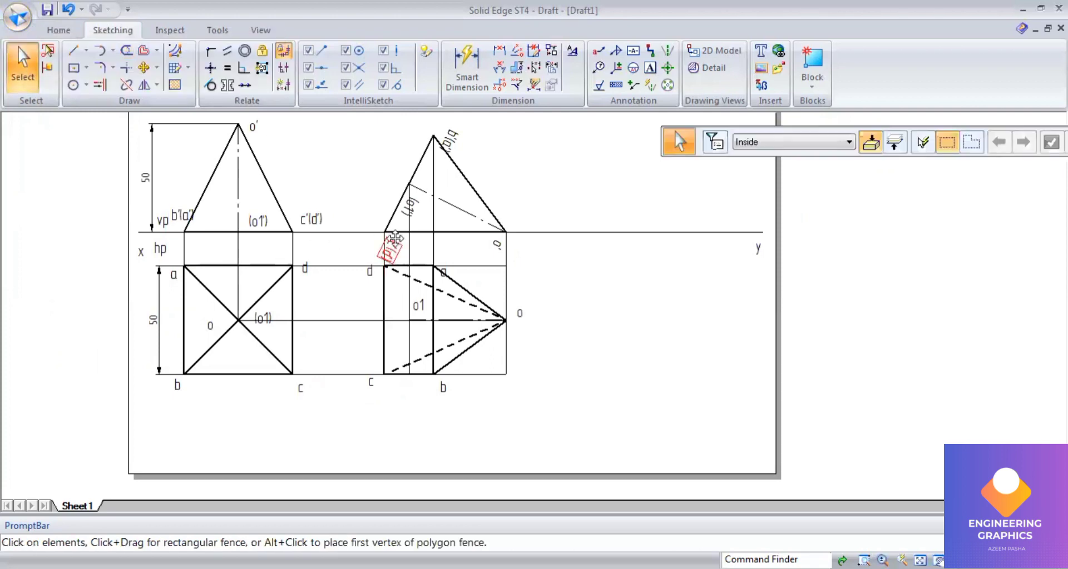
pyautogui.moveTo(395, 238); pyautogui.dragTo(376, 201)
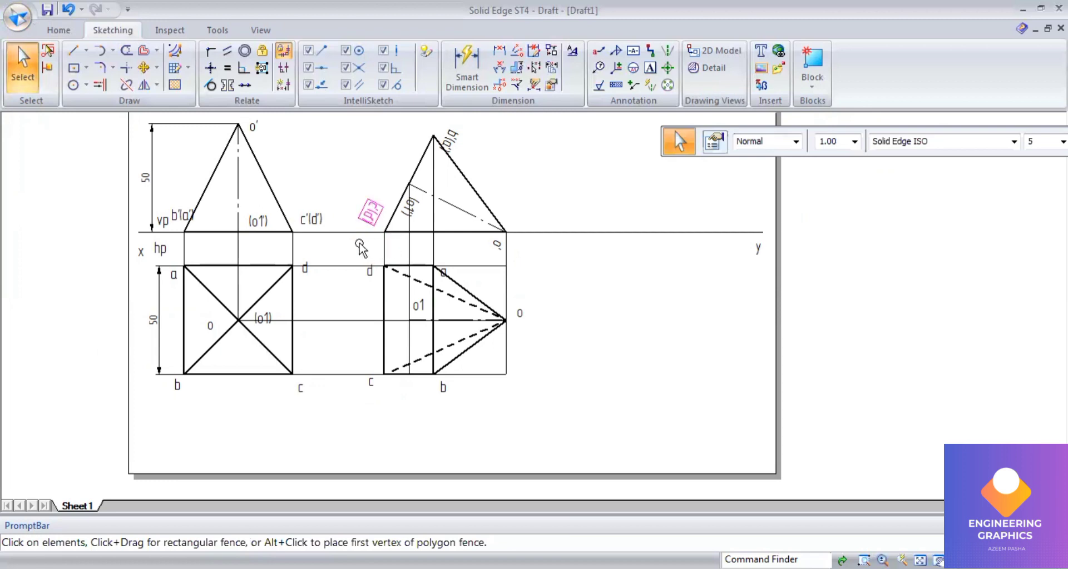
# Step: Fence-select the whole new top view and start moving it, picking corner a as the base point
pyautogui.moveTo(348, 244); pyautogui.dragTo(546, 417)
pyautogui.click(142, 67)
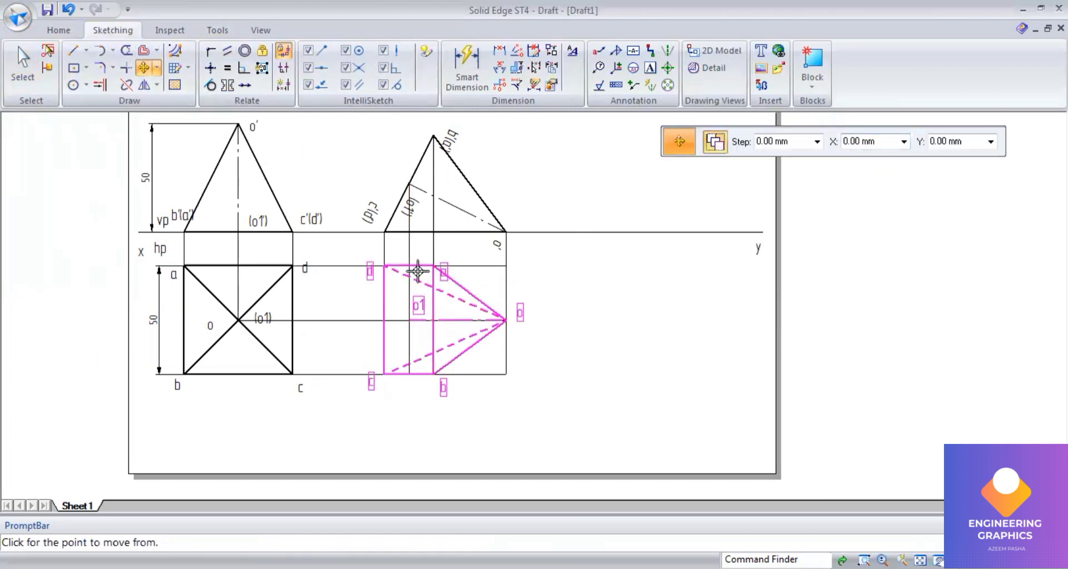
pyautogui.click(432, 264)
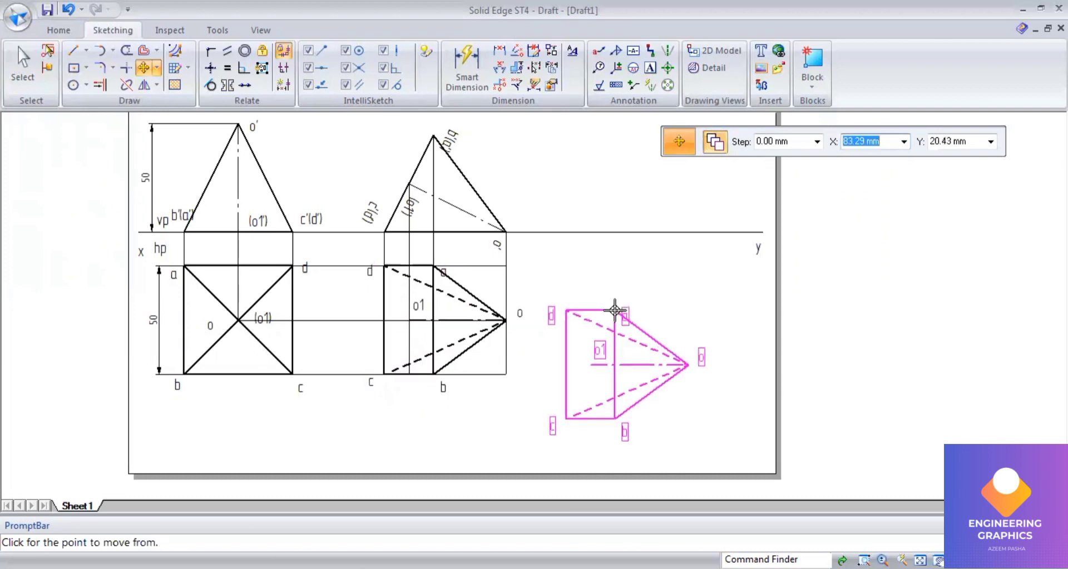
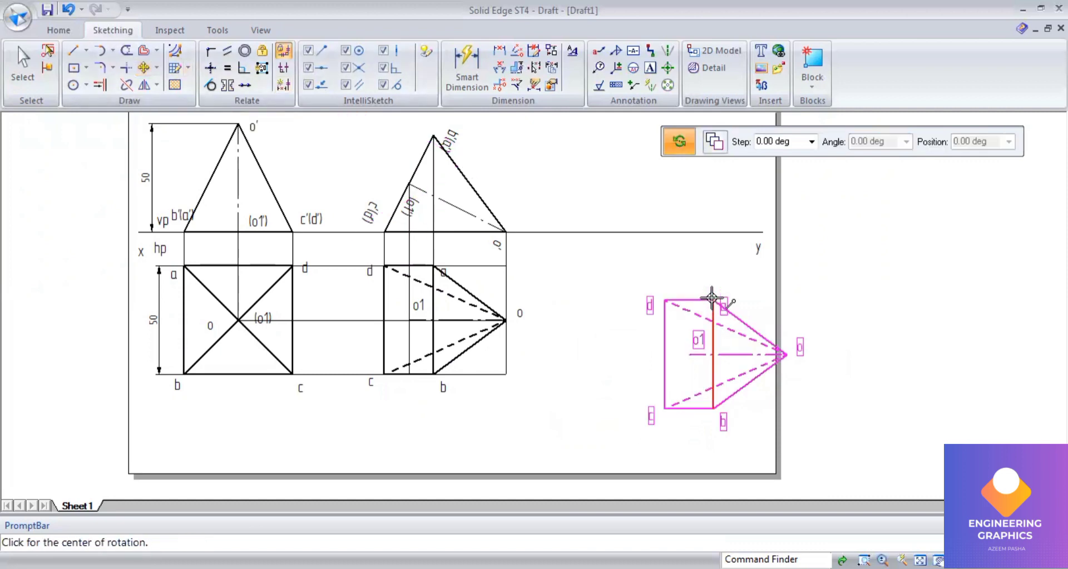
# Step: Place the new top view to the right and rotate it 90° about corner b
pyautogui.click(713, 300)
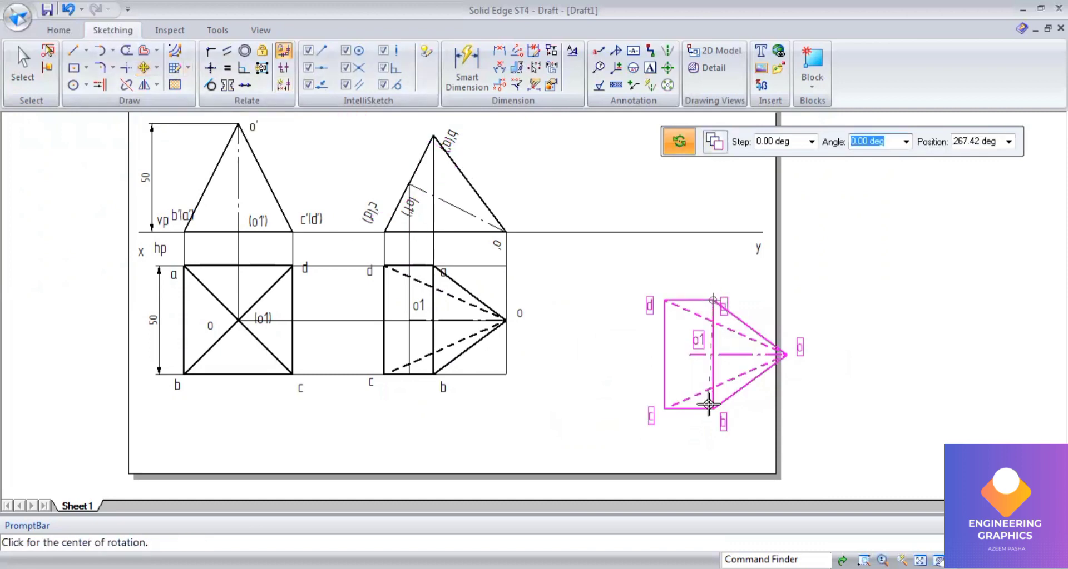
pyautogui.click(712, 409)
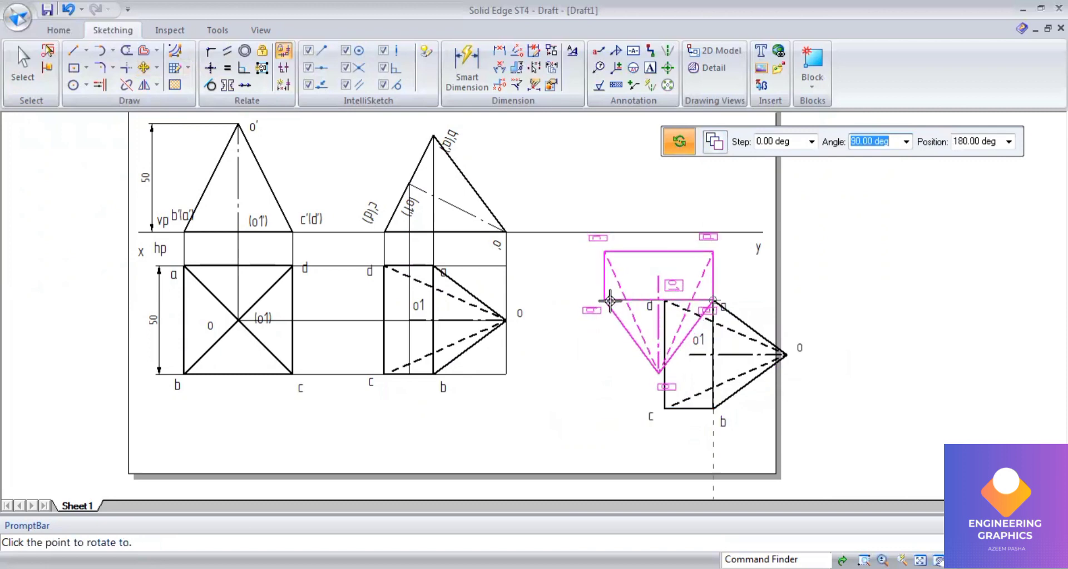
pyautogui.click(610, 301)
pyautogui.click(23, 64)
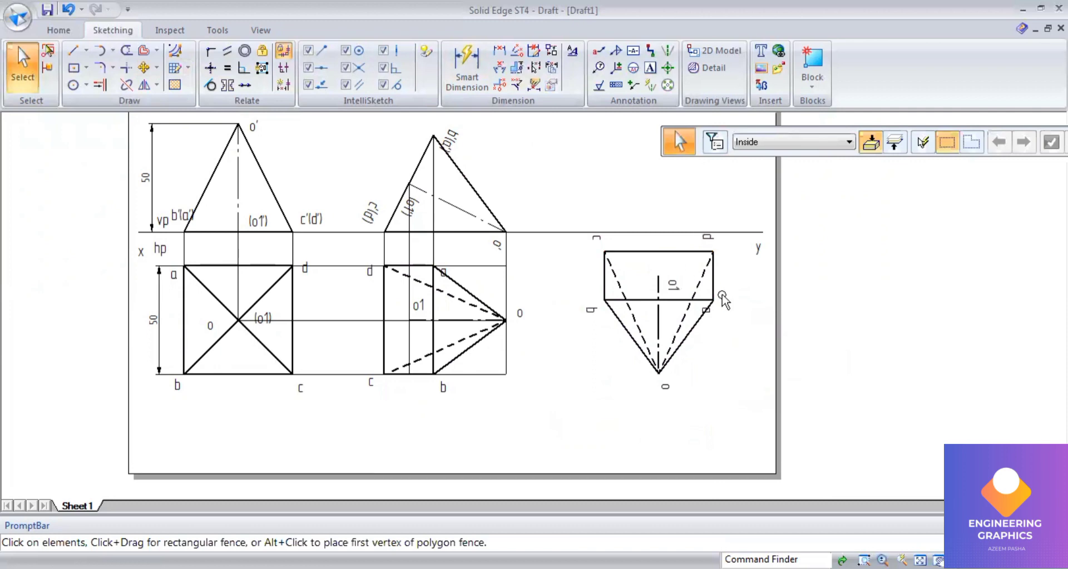
# Step: Nudge the c and d labels of the rotated top view slightly
pyautogui.click(597, 243)
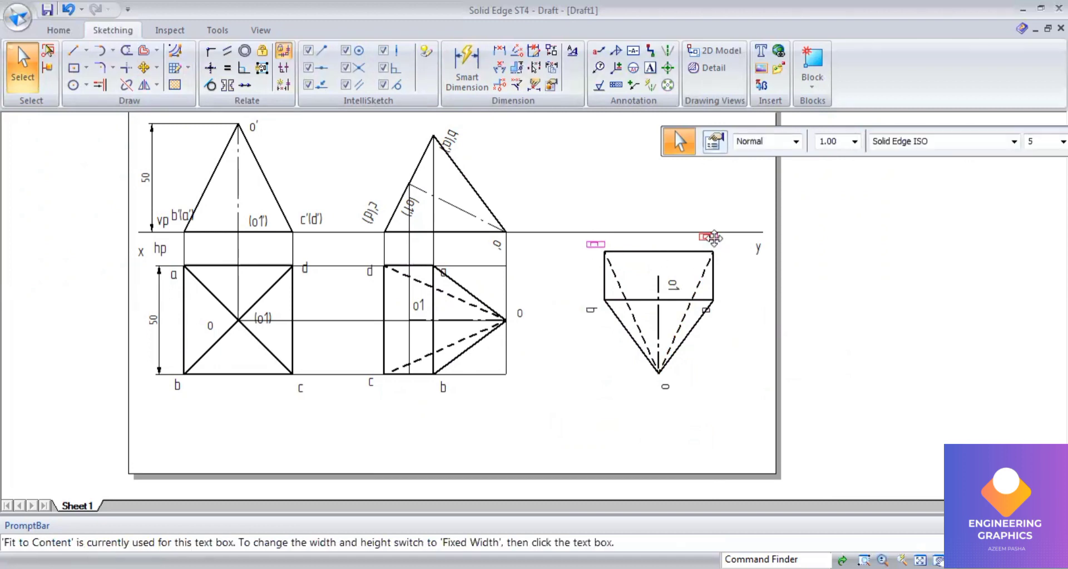
pyautogui.moveTo(710, 238); pyautogui.dragTo(715, 243)
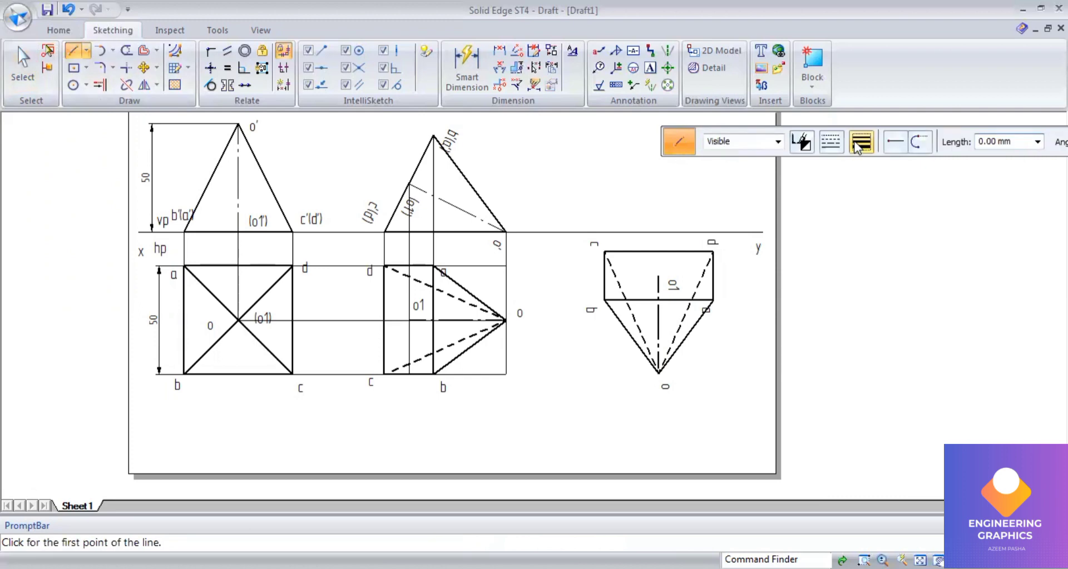
# Step: Set a thick visible line width and draw short projectors from corners c and d up to the xy line
pyautogui.click(860, 143)
pyautogui.click(873, 163)
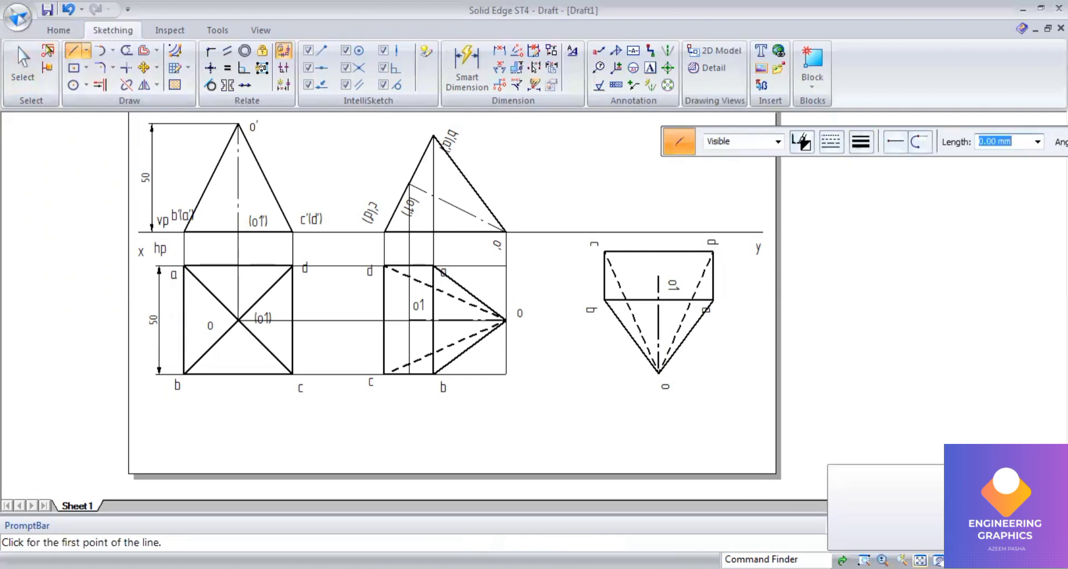
pyautogui.moveTo(724, 277); pyautogui.dragTo(756, 342, button='middle')
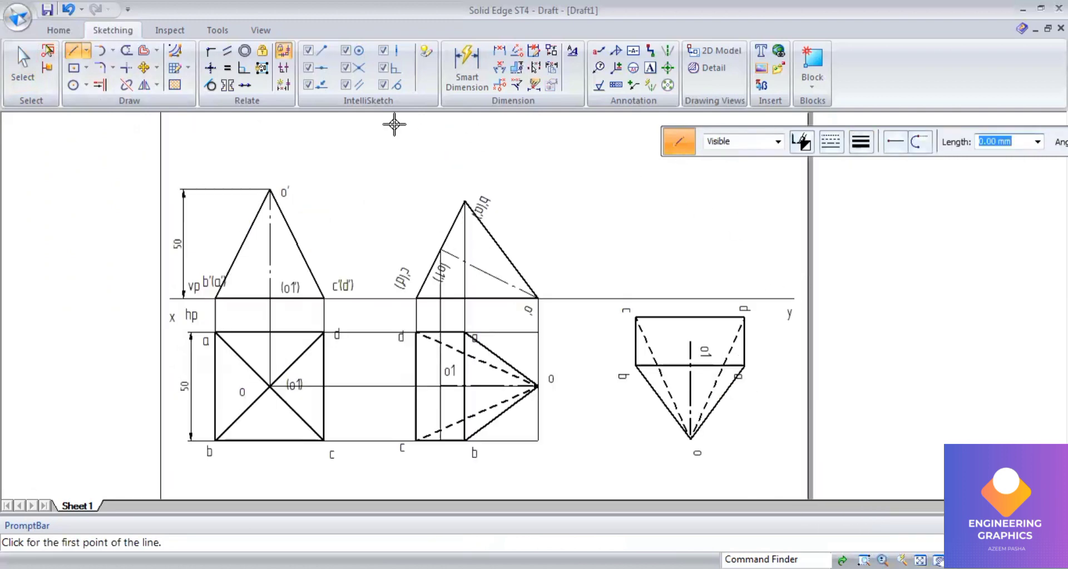
pyautogui.click(832, 143)
pyautogui.click(846, 166)
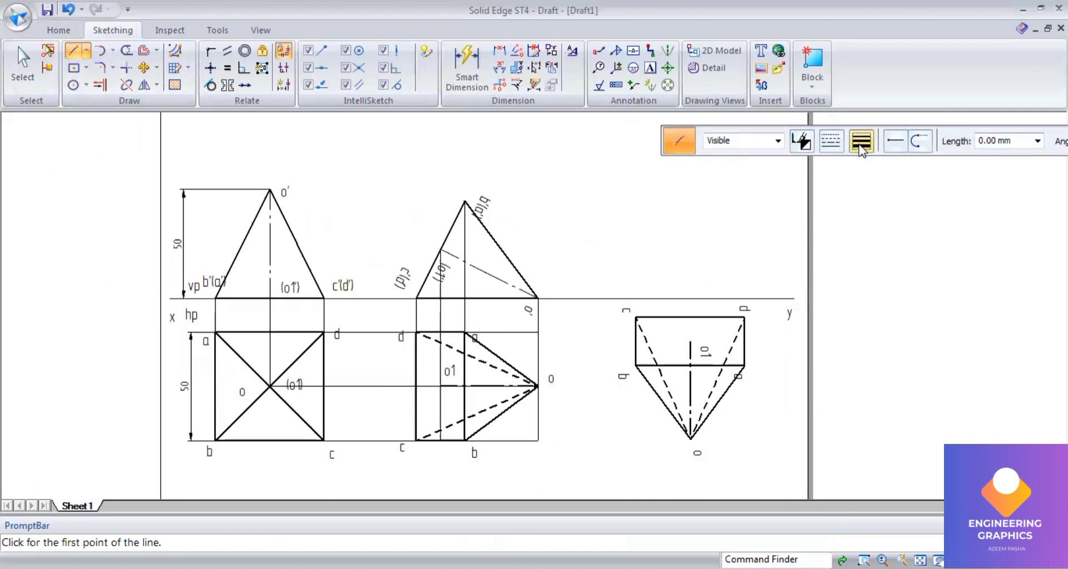
pyautogui.click(860, 141)
pyautogui.click(861, 166)
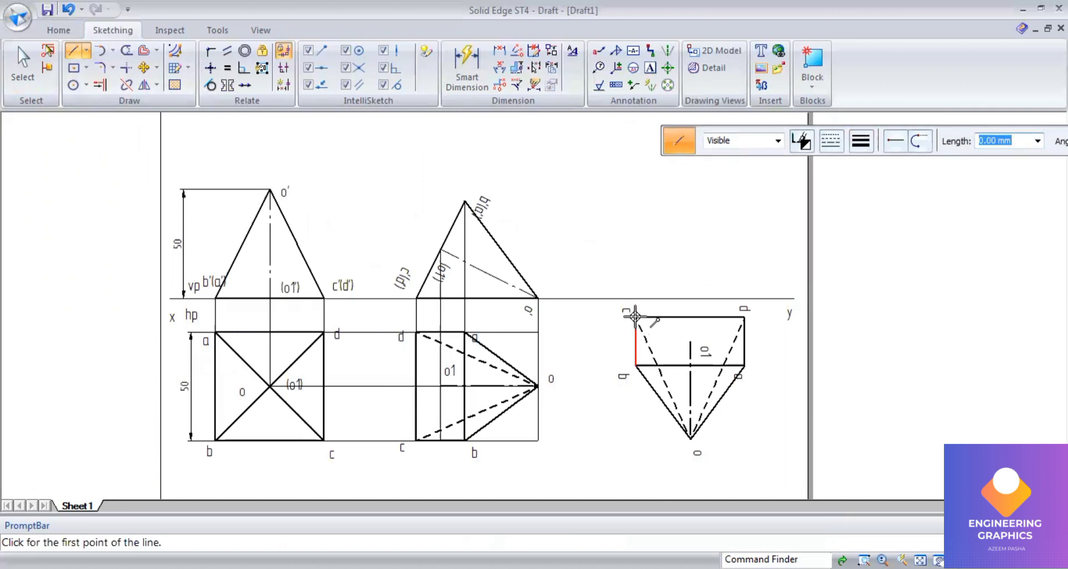
pyautogui.click(636, 317)
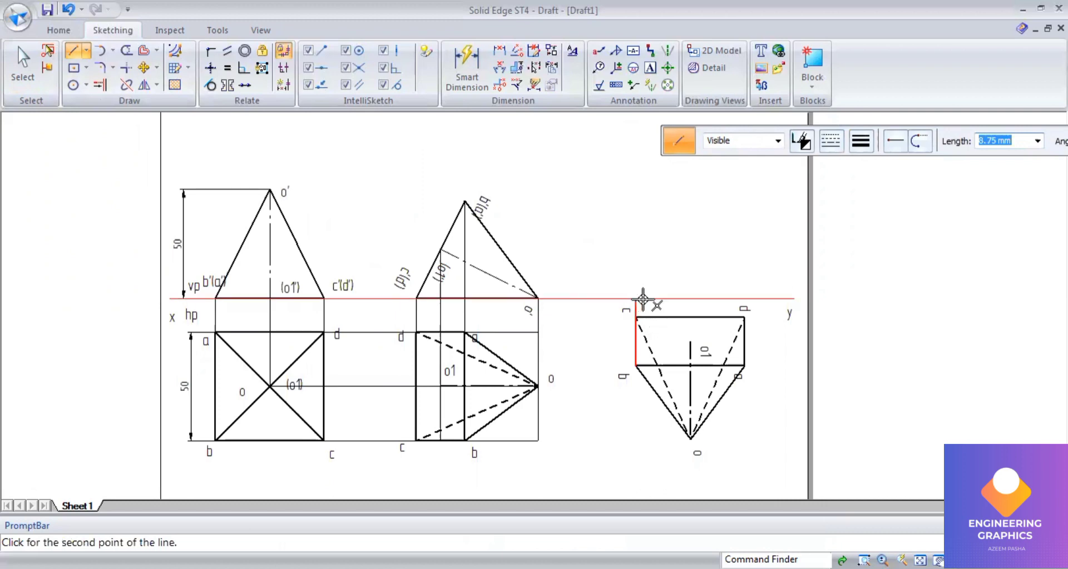
pyautogui.click(744, 317)
pyautogui.click(744, 318)
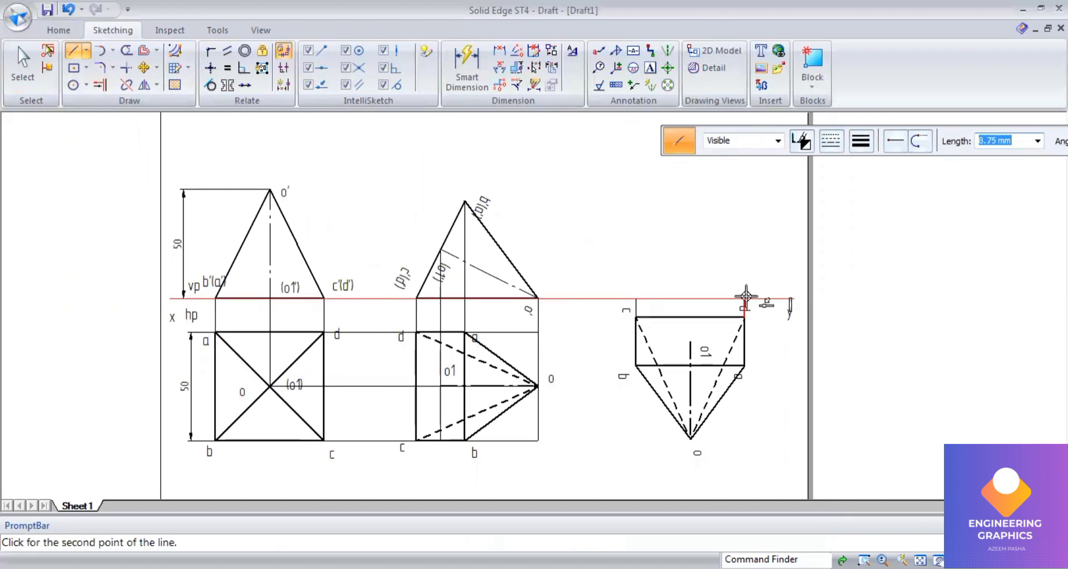
pyautogui.click(746, 297)
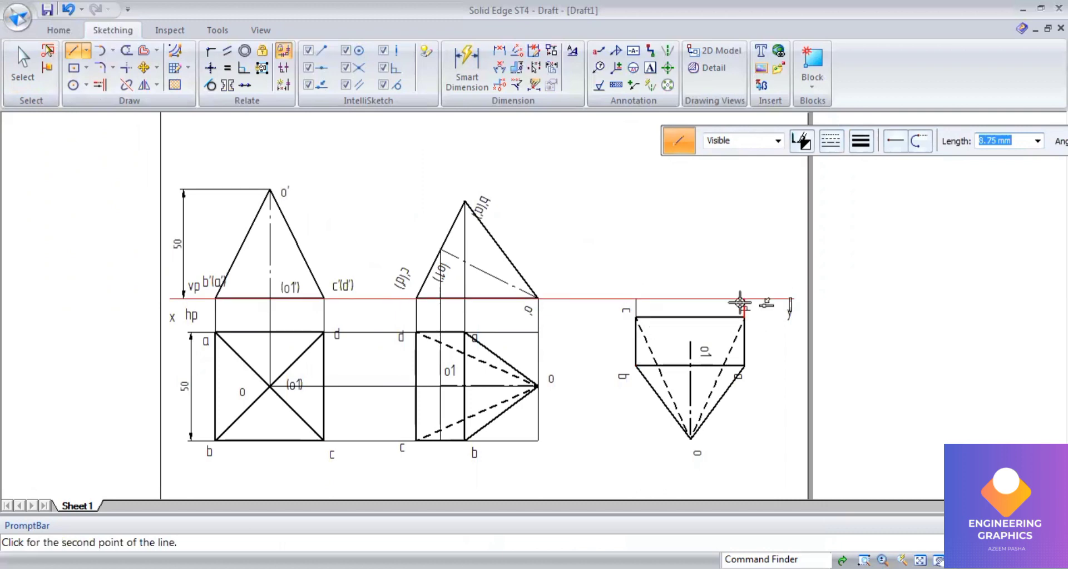
# Step: Draw vertical projectors from b, a and o1 up to the heights of b'(a') and o1' in the tilted front view
pyautogui.click(635, 365)
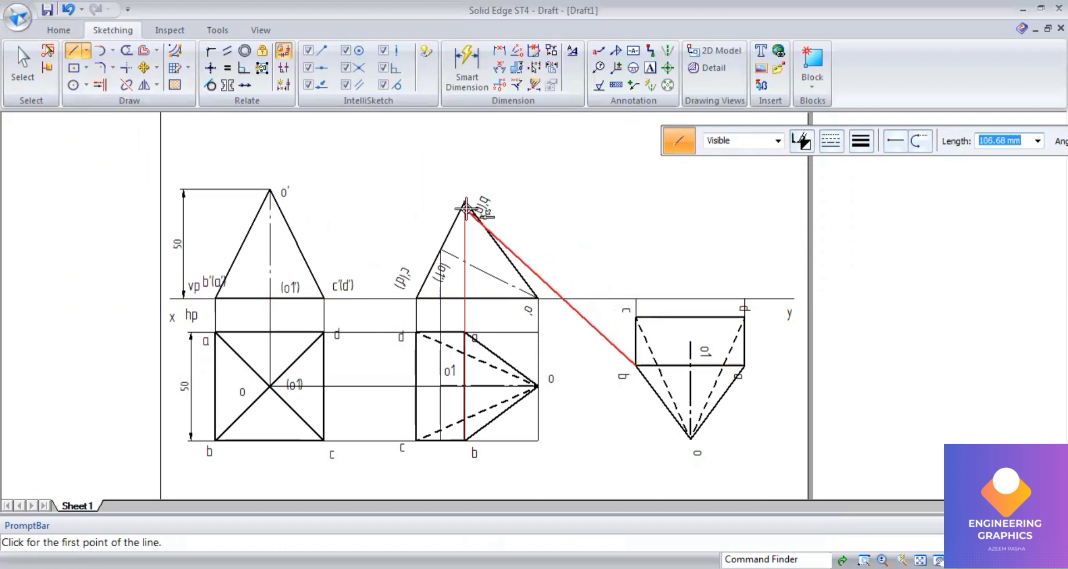
pyautogui.click(637, 199)
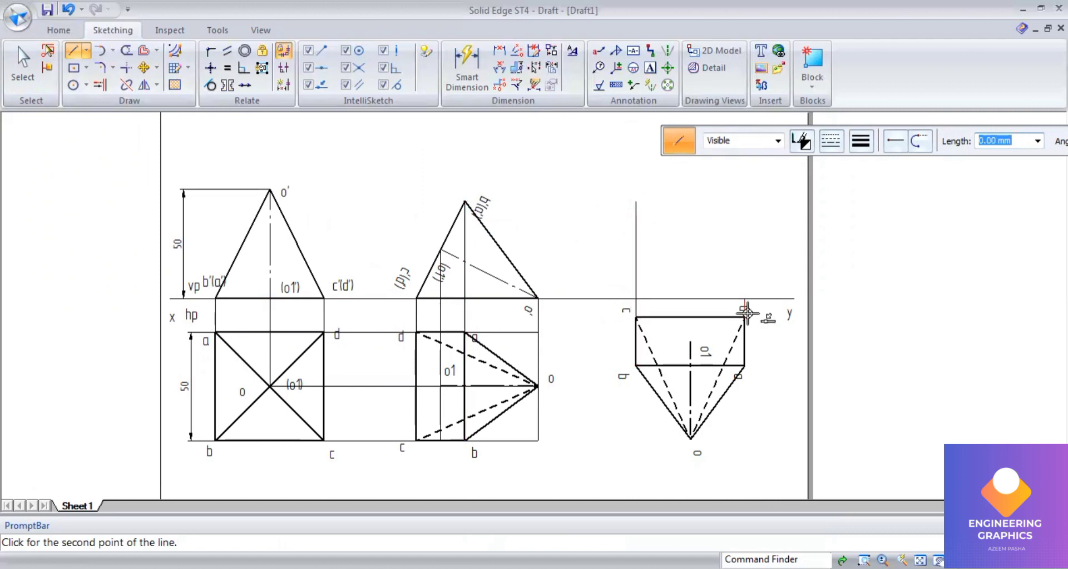
pyautogui.click(746, 202)
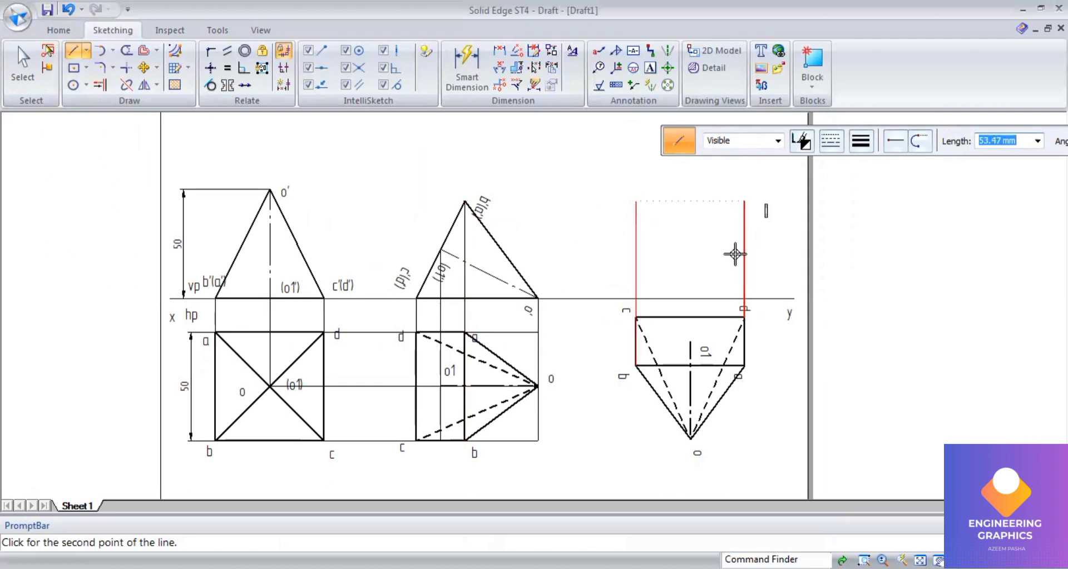
pyautogui.click(690, 340)
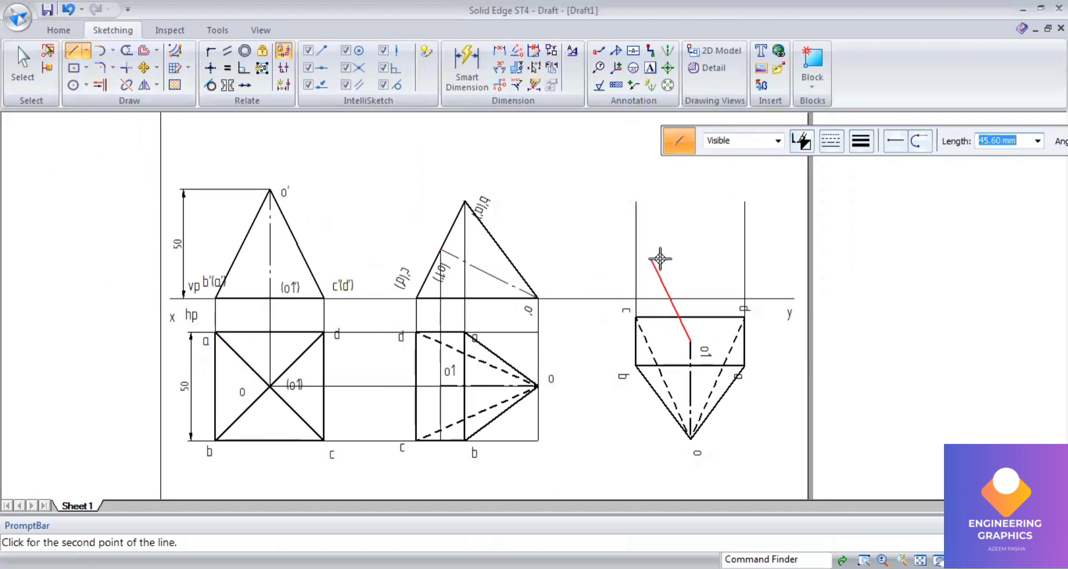
pyautogui.click(691, 249)
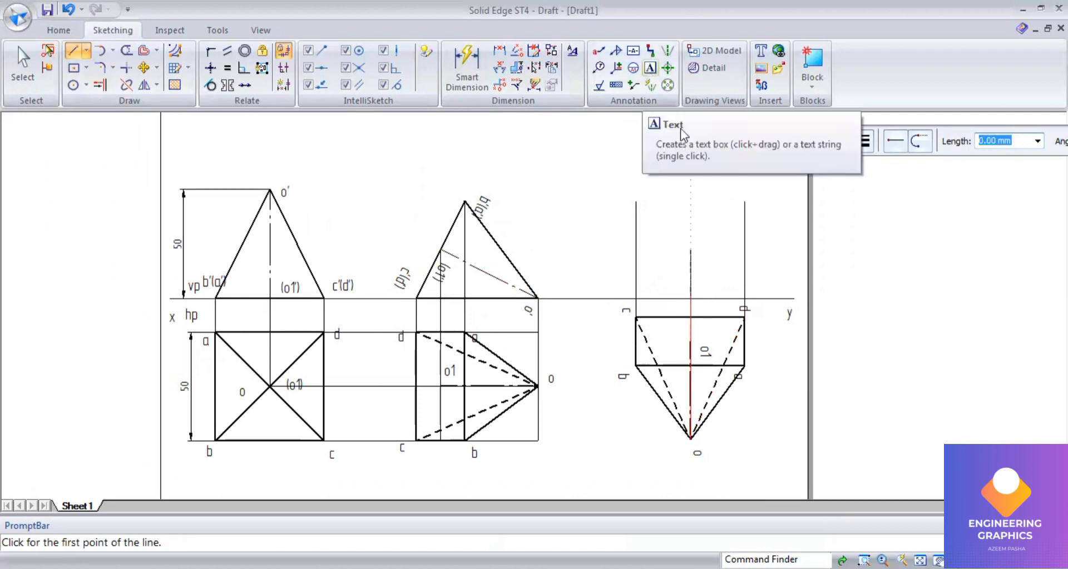
# Step: Label the new front view's points b', a', c', d', o1' and o'
pyautogui.click(650, 68)
pyautogui.click(635, 186)
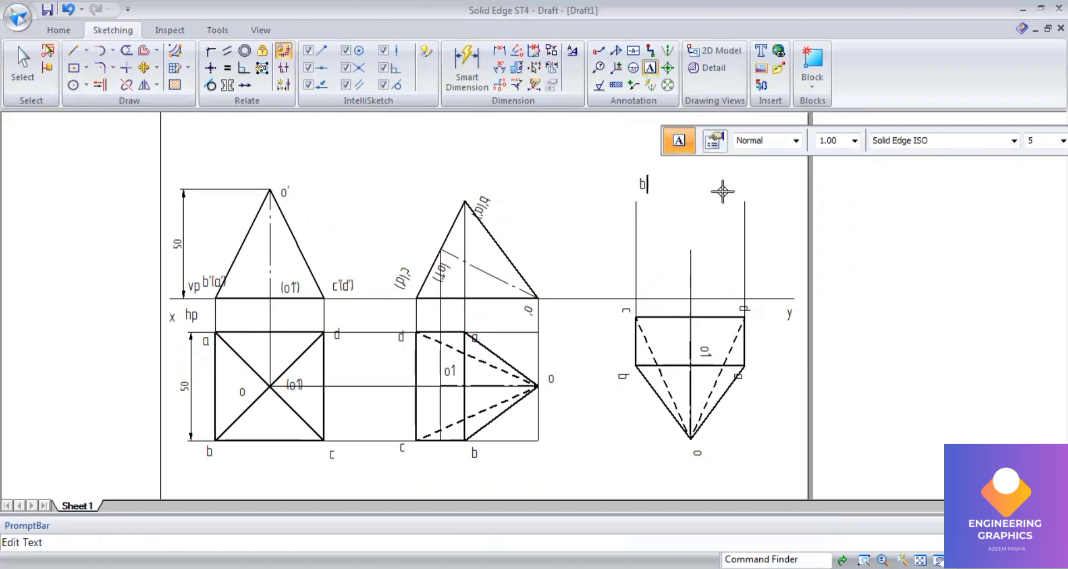
pyautogui.click(749, 187)
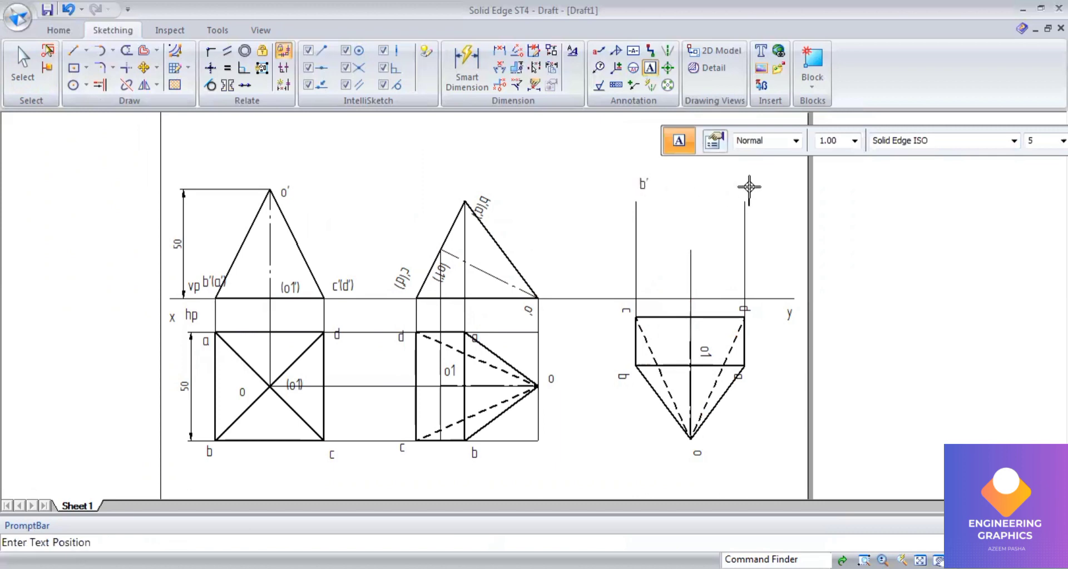
pyautogui.click(749, 187)
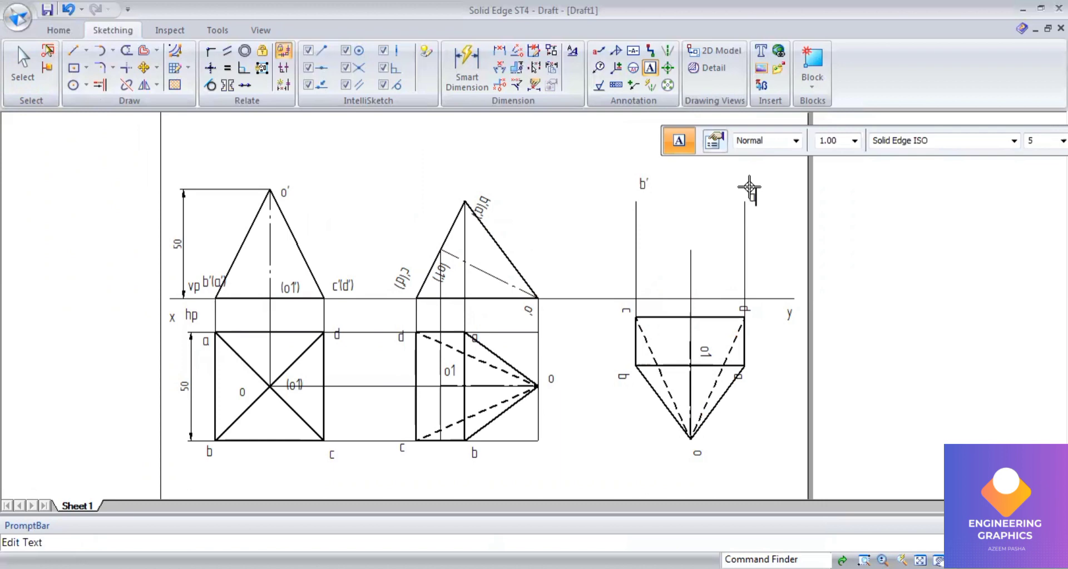
pyautogui.write("a'")
pyautogui.click(641, 276)
pyautogui.write('c')
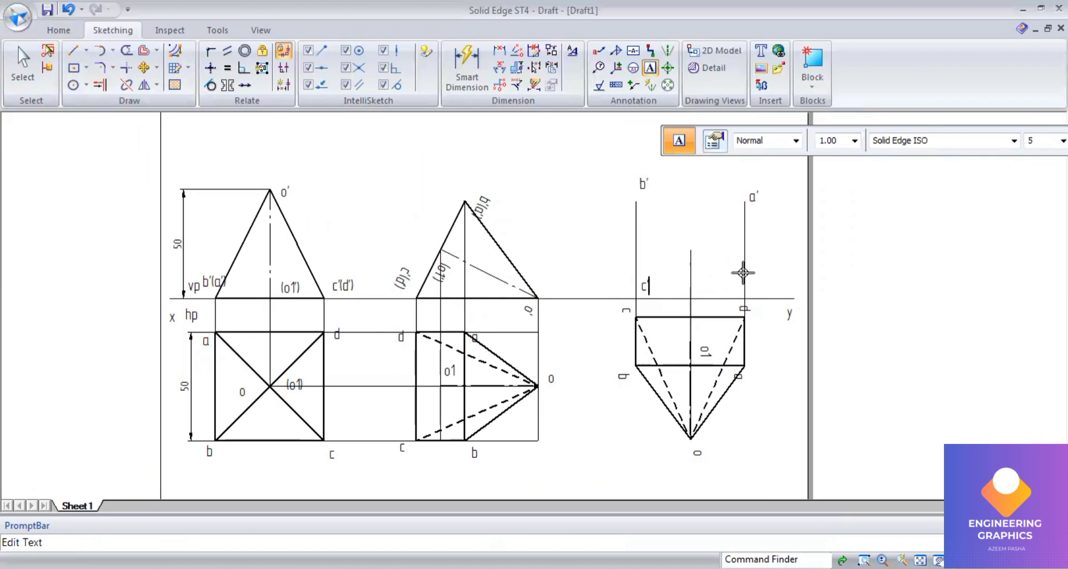
pyautogui.write("'d'")
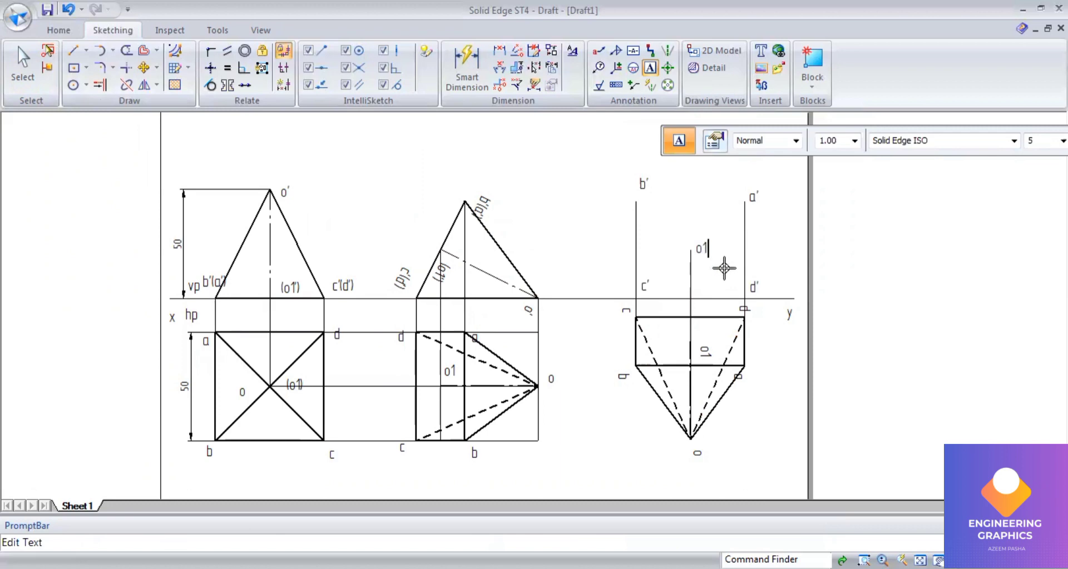
pyautogui.write("'")
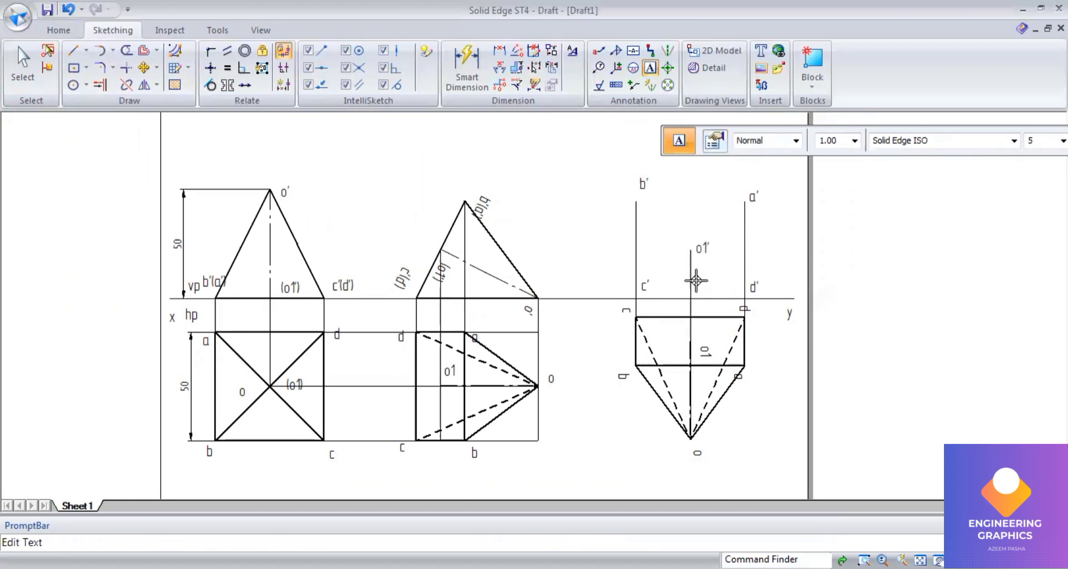
pyautogui.click(695, 281)
pyautogui.write("o'")
pyautogui.write("'")
# Step: Draw the outline rectangle b' a' d' c' of the new front view
pyautogui.click(73, 50)
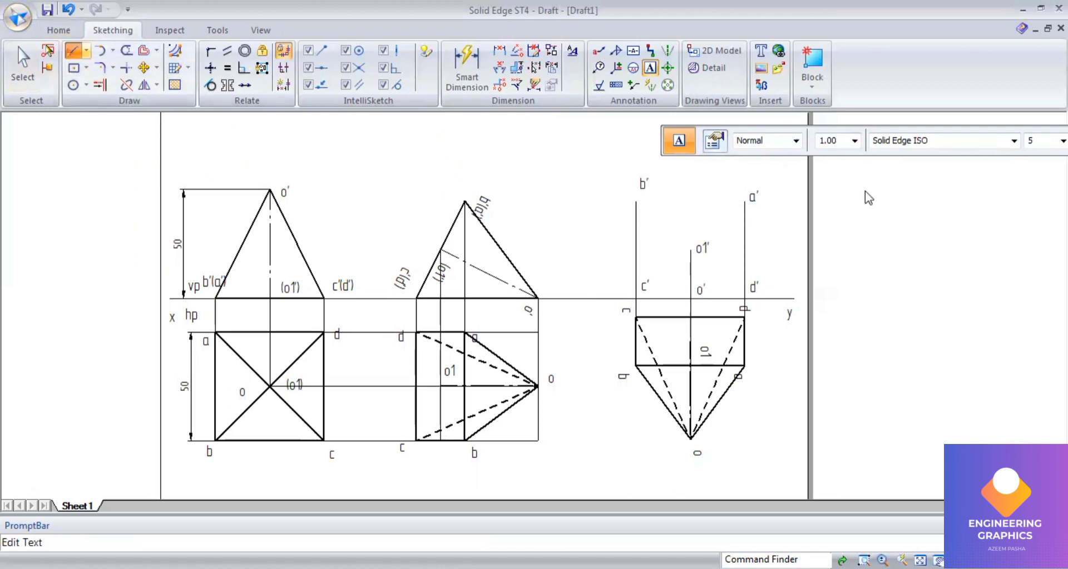
pyautogui.click(637, 201)
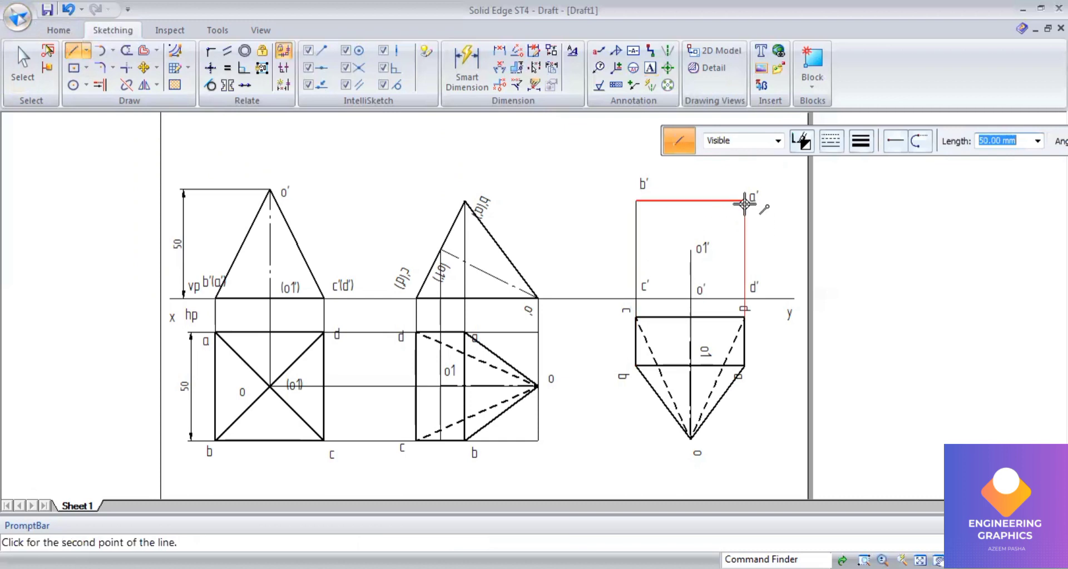
pyautogui.click(744, 202)
pyautogui.click(744, 298)
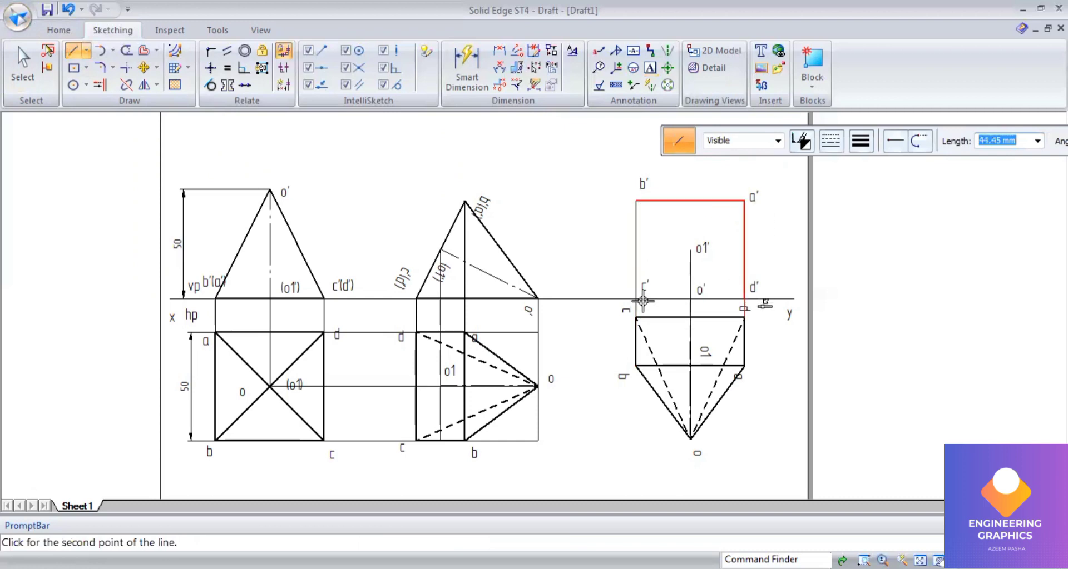
pyautogui.click(634, 300)
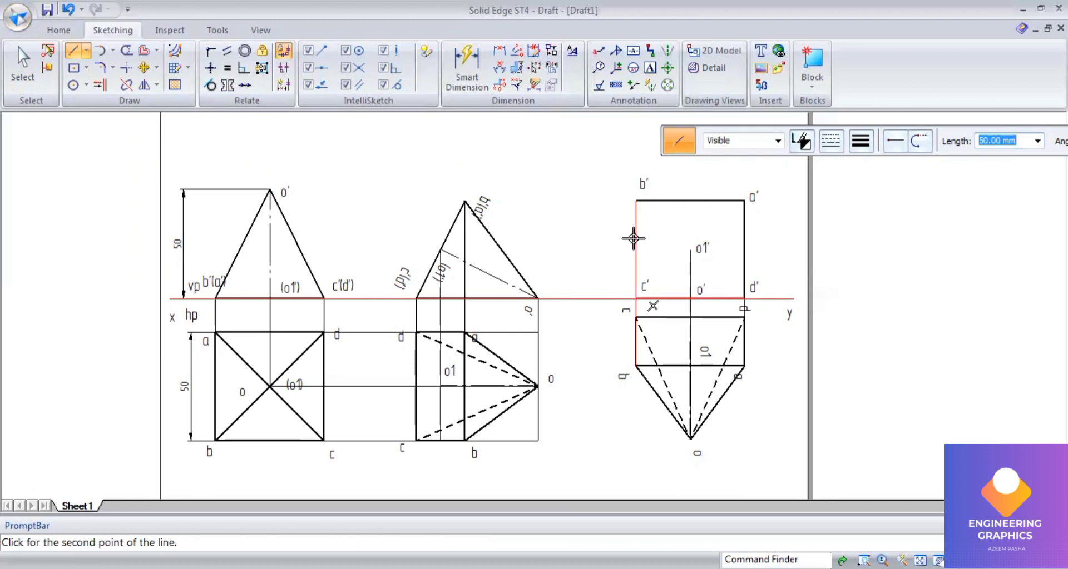
pyautogui.click(638, 202)
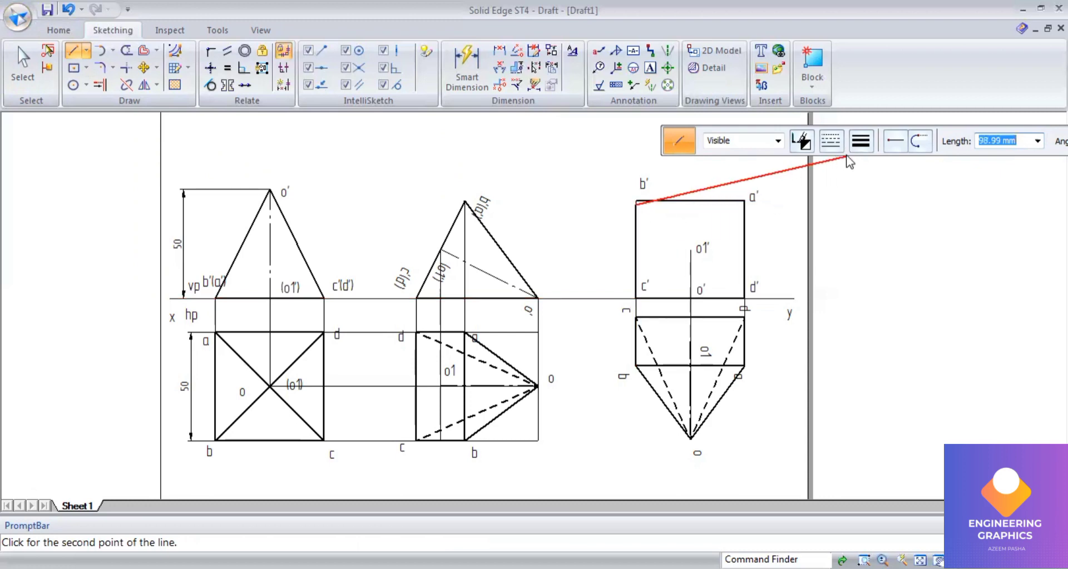
# Step: Draw the slant edges from b', a', c' and d' to the apex o1'
pyautogui.doubleClick(689, 250)
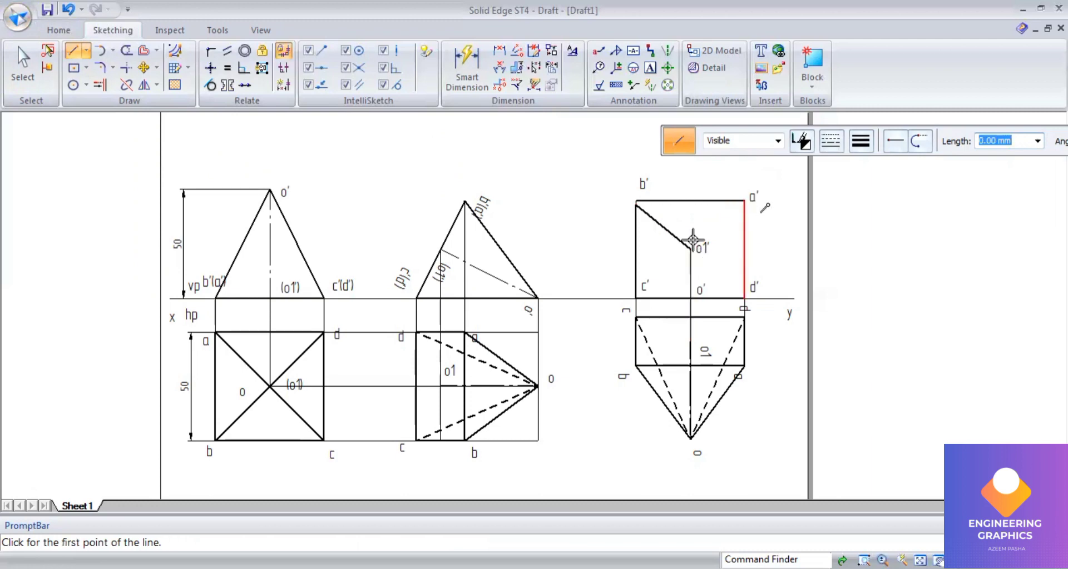
pyautogui.click(745, 201)
pyautogui.doubleClick(691, 249)
pyautogui.click(636, 296)
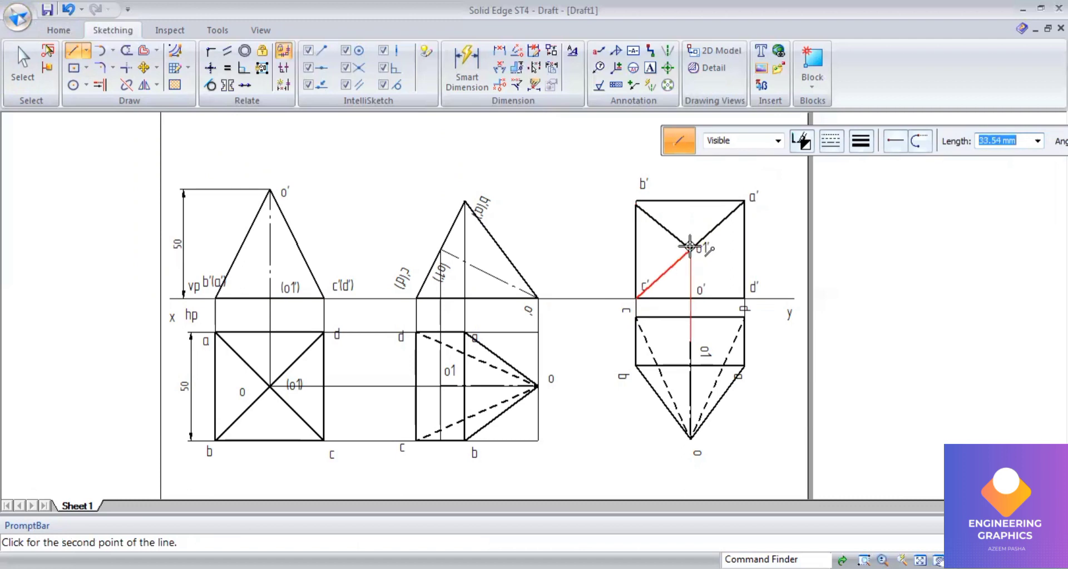
pyautogui.doubleClick(690, 246)
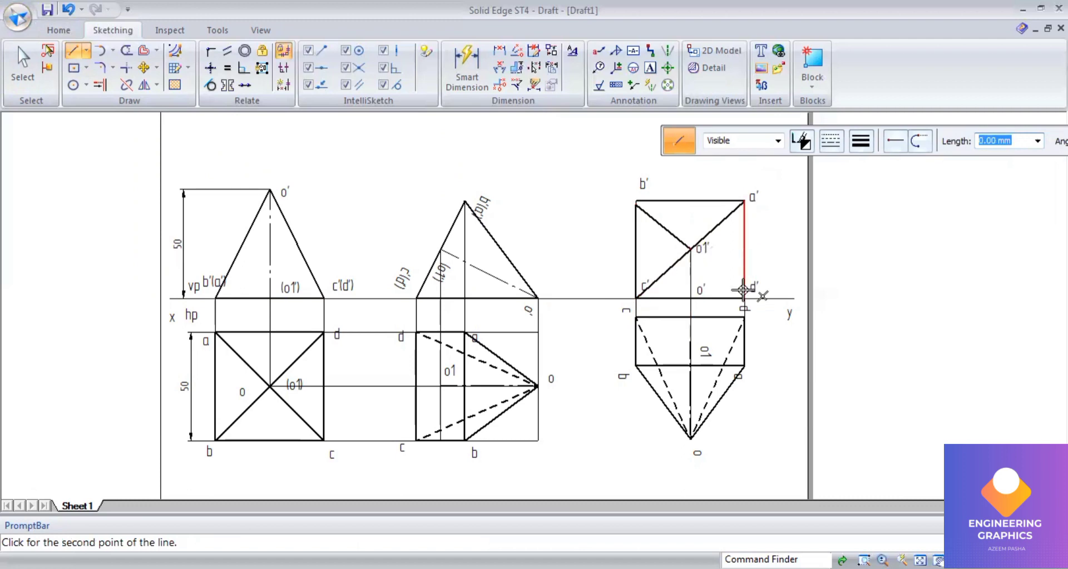
pyautogui.click(690, 248)
# Step: Switch to a chain line type and draw the axis from o1' down to o'
pyautogui.click(841, 146)
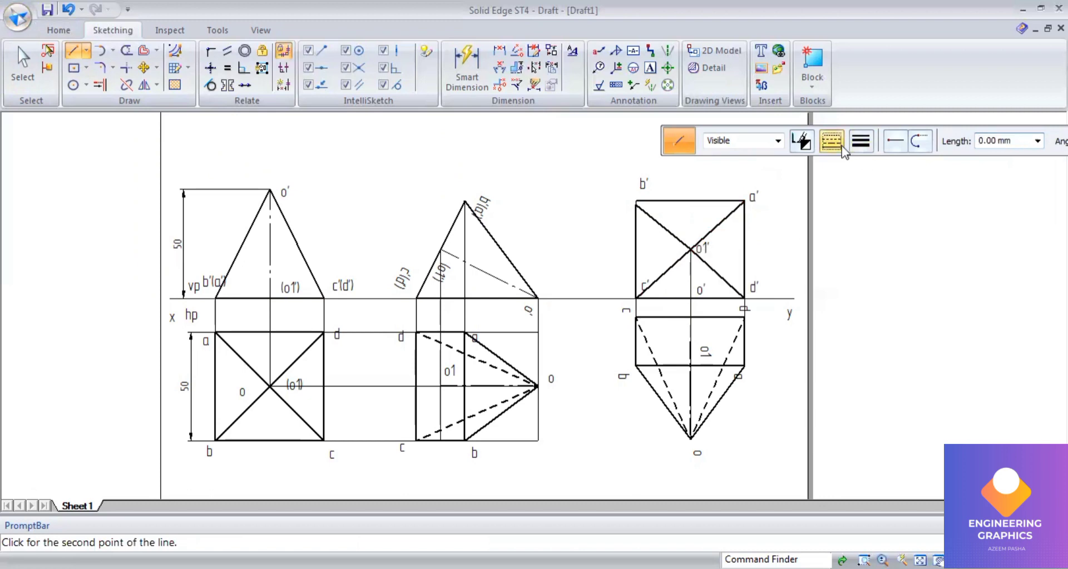
pyautogui.click(846, 190)
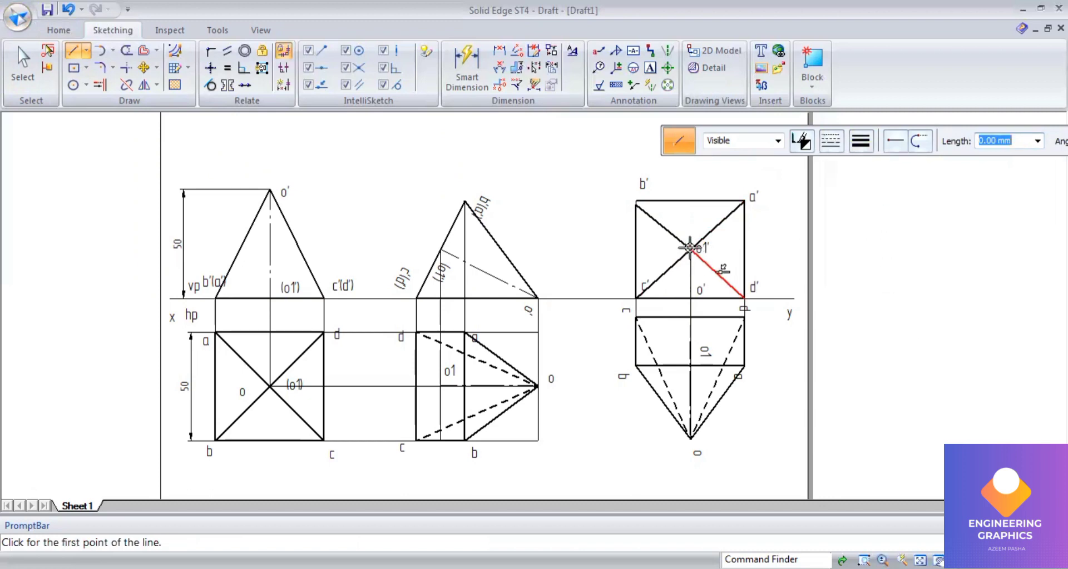
pyautogui.click(691, 249)
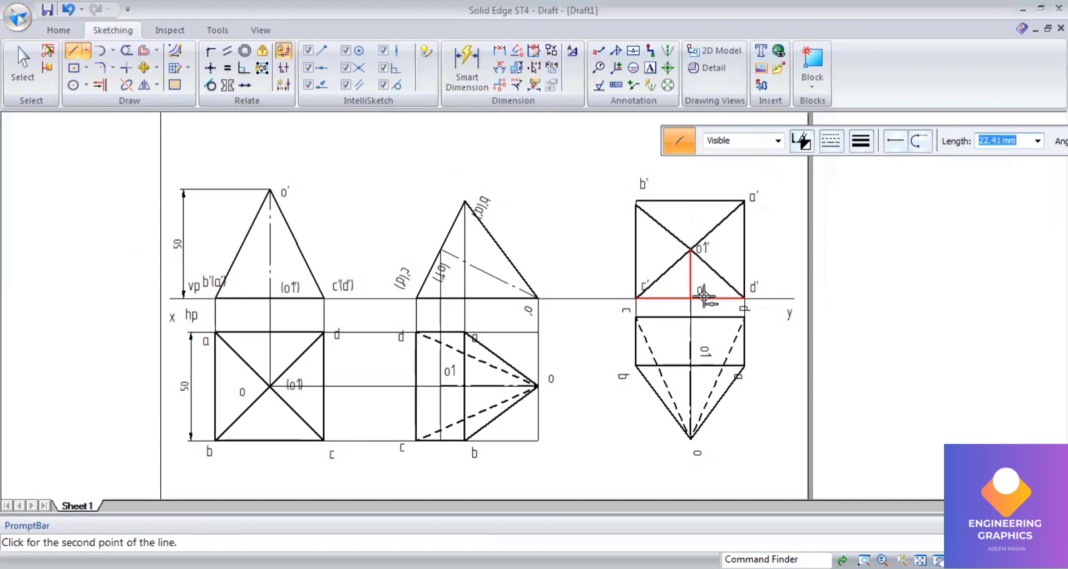
pyautogui.click(690, 298)
pyautogui.scroll(1, 797, 268)
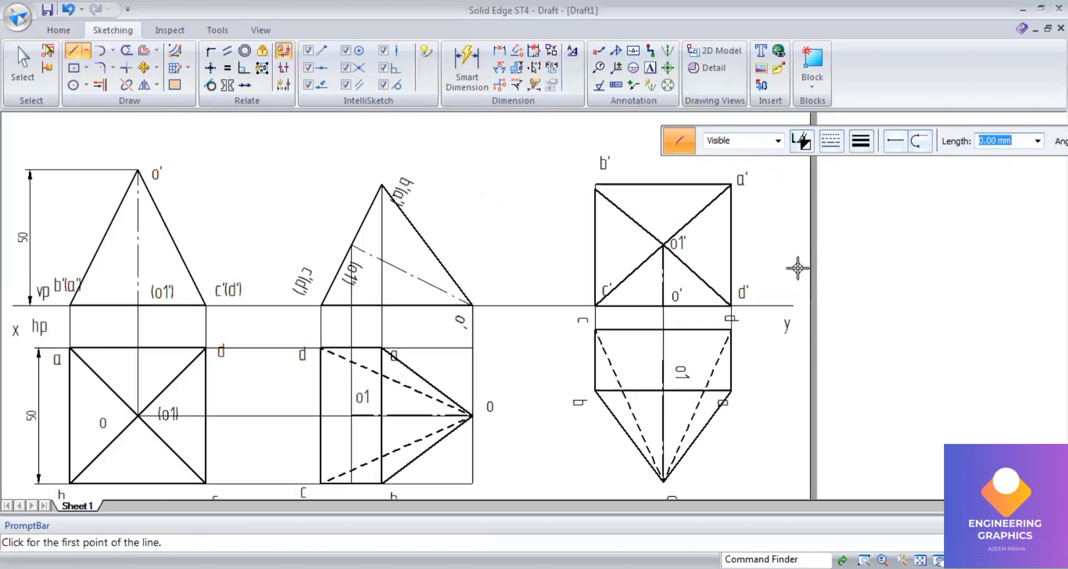
# Step: Switch to the question paper PDF and read through the exam questions
pyautogui.scroll(-1, 797, 269)
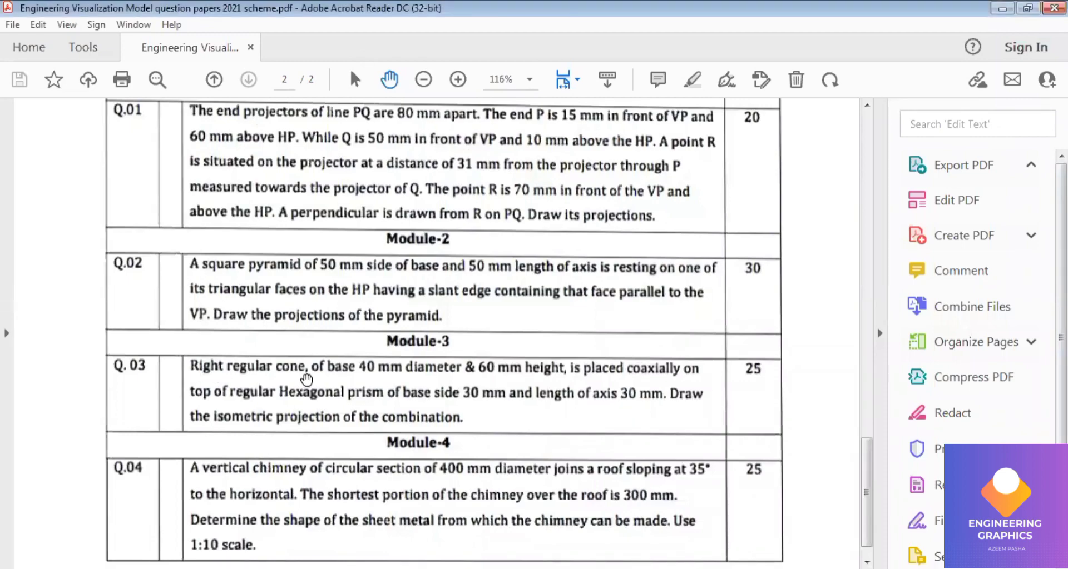
pyautogui.scroll(5, 306, 380)
pyautogui.scroll(2, 306, 380)
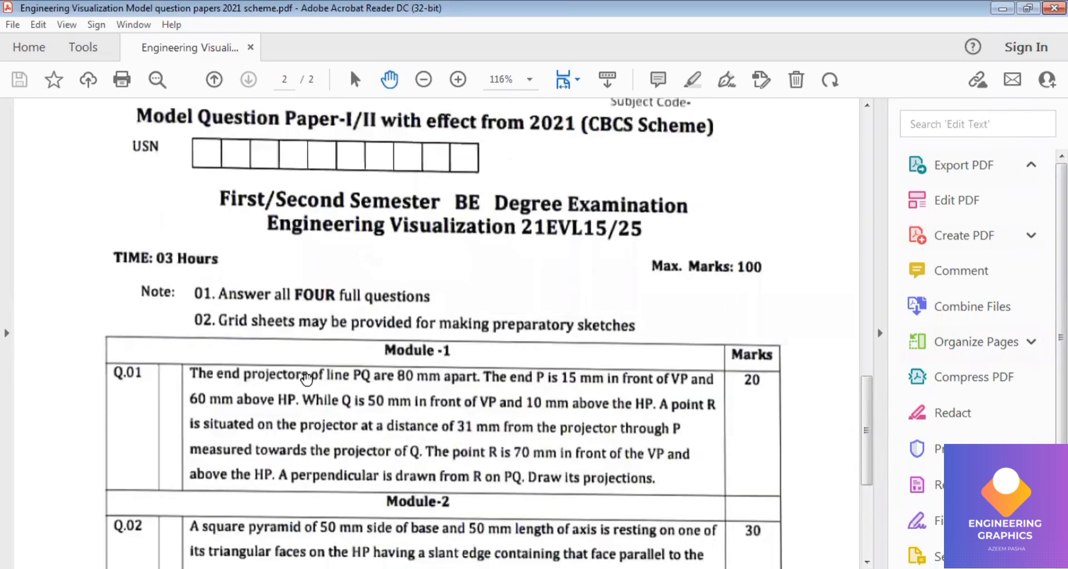
pyautogui.scroll(-7, 307, 379)
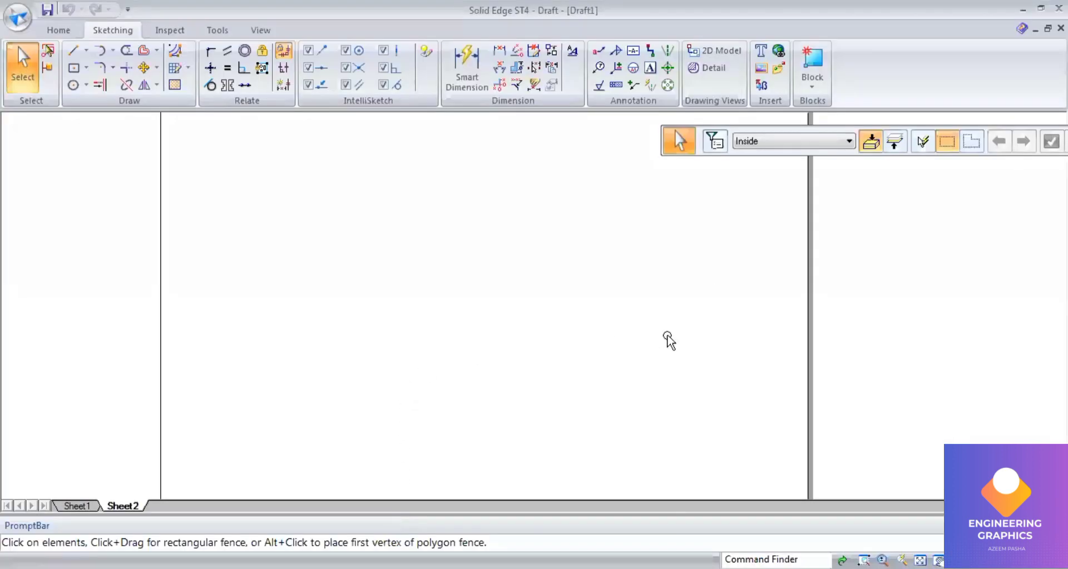
# Step: Draw a six-sided polygon by center on Sheet2
pyautogui.click(86, 68)
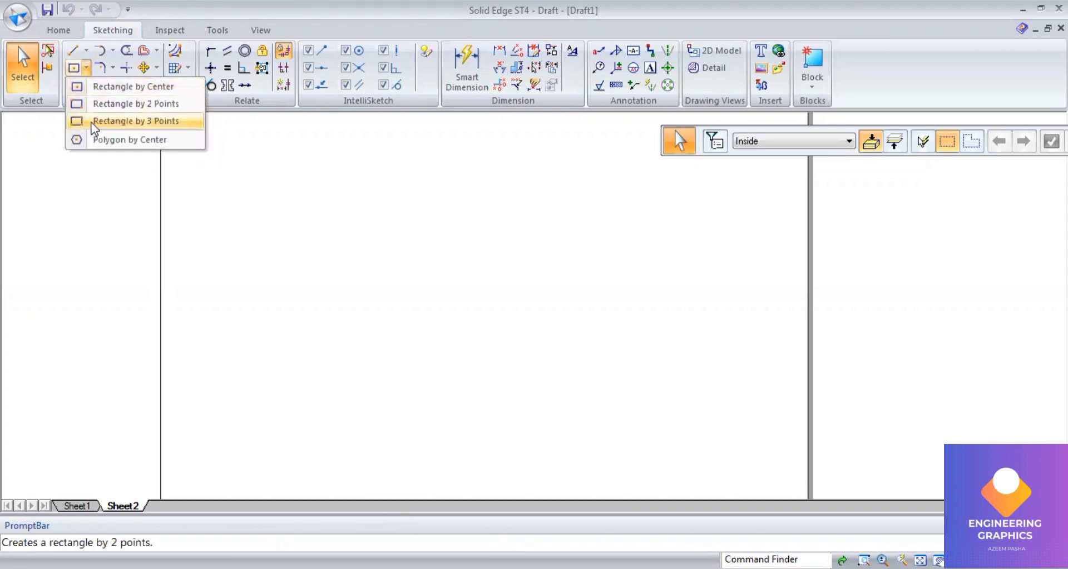
pyautogui.press('Escape')
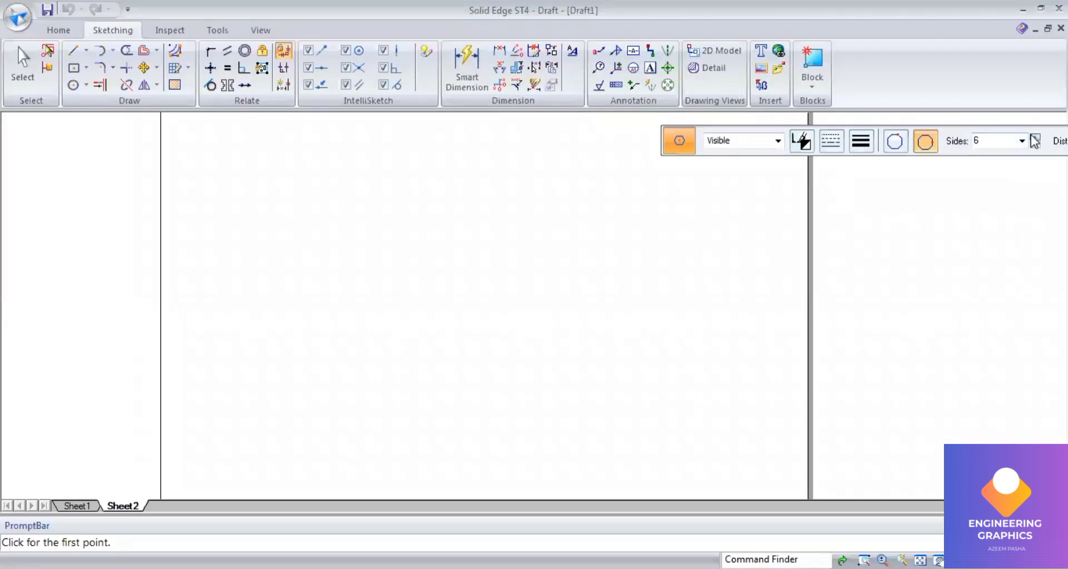
pyautogui.click(861, 141)
pyautogui.click(857, 202)
pyautogui.click(210, 379)
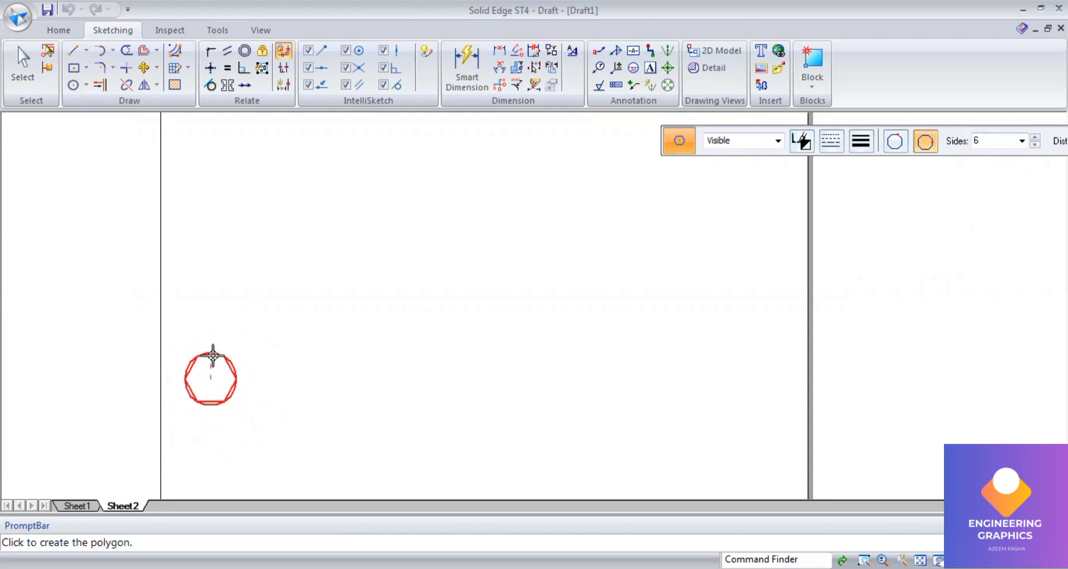
pyautogui.click(212, 356)
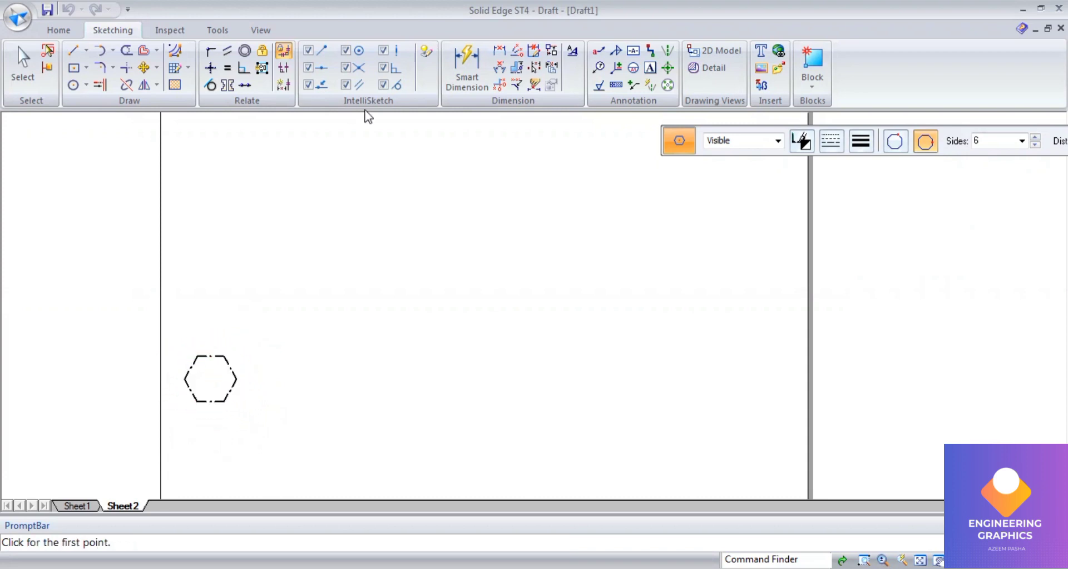
# Step: Change the hexagon's line type to continuous
pyautogui.click(19, 81)
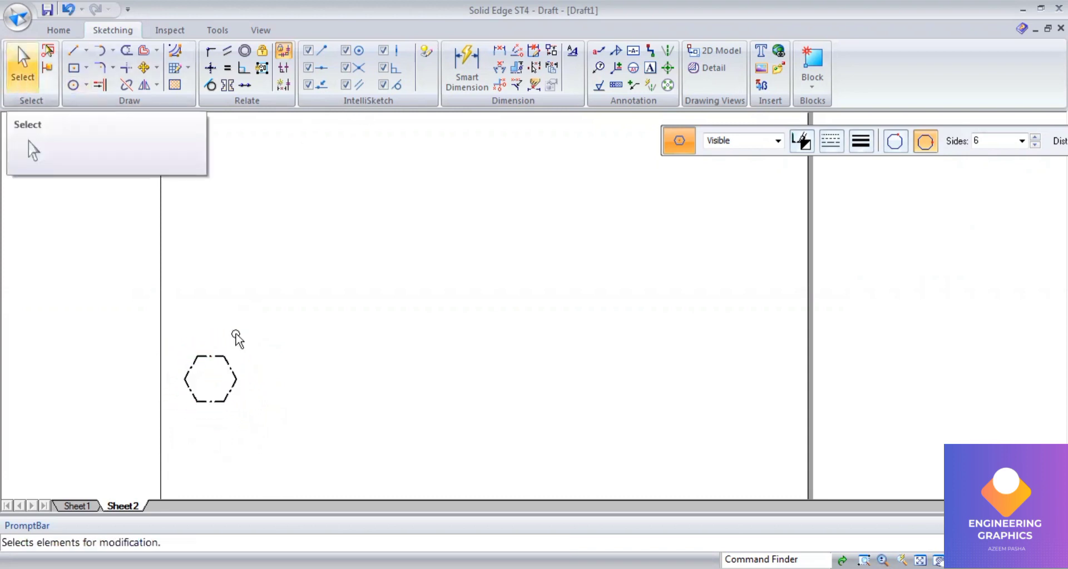
pyautogui.click(212, 357)
pyautogui.click(830, 141)
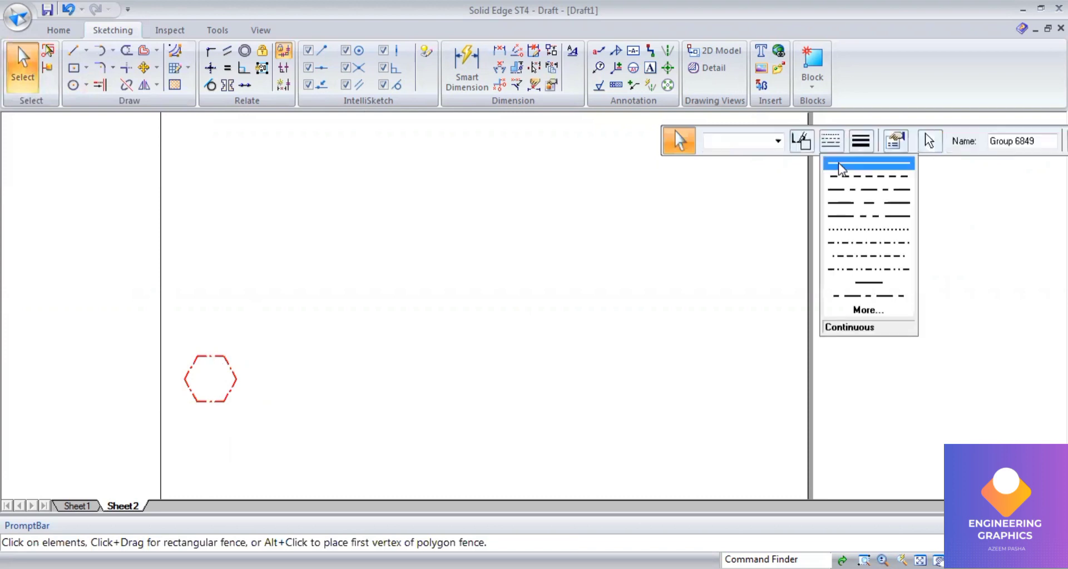
pyautogui.click(868, 164)
# Step: Dimension the hexagon's bottom edge, set it to 30 mm, and move the hexagon slightly right
pyautogui.click(470, 83)
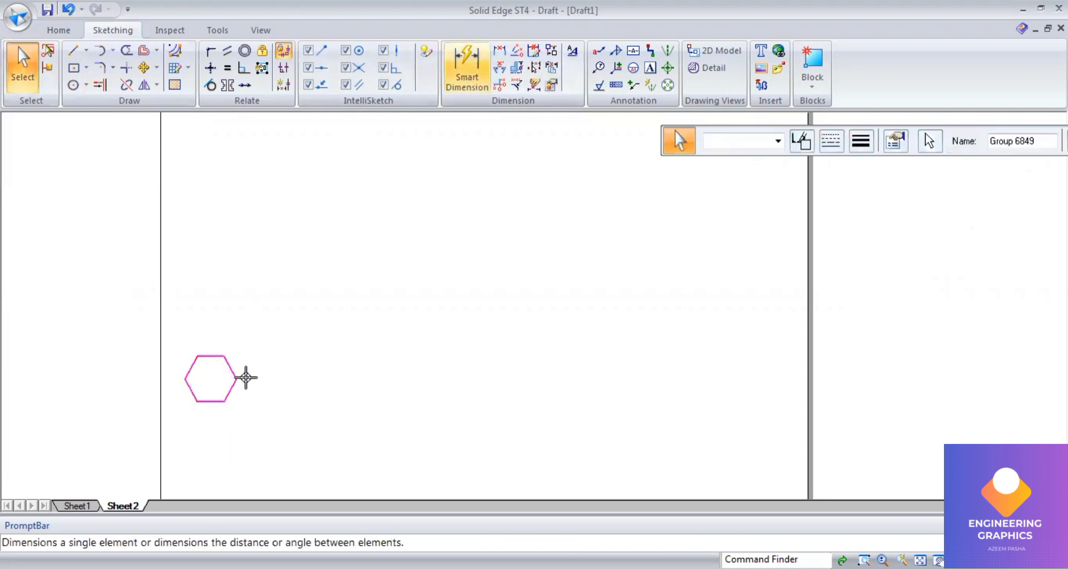
pyautogui.click(210, 402)
pyautogui.click(212, 421)
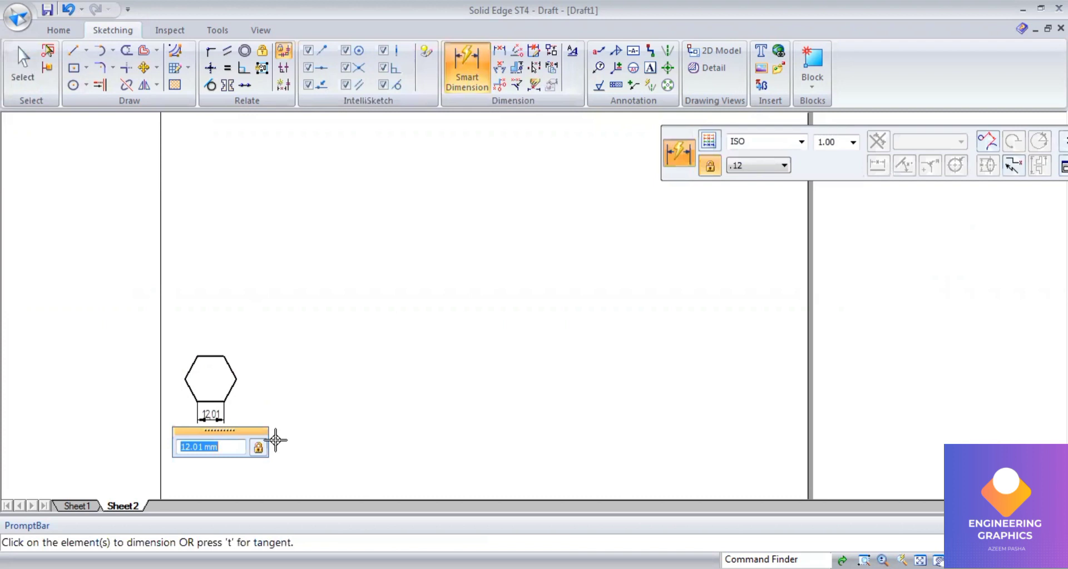
pyautogui.write('30')
pyautogui.press('Return')
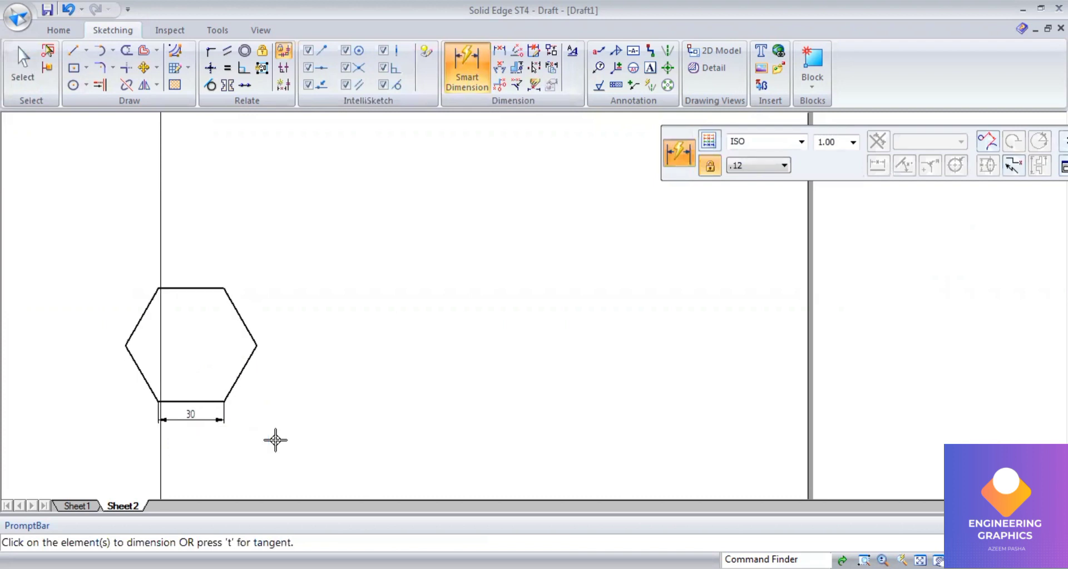
pyautogui.press('Escape')
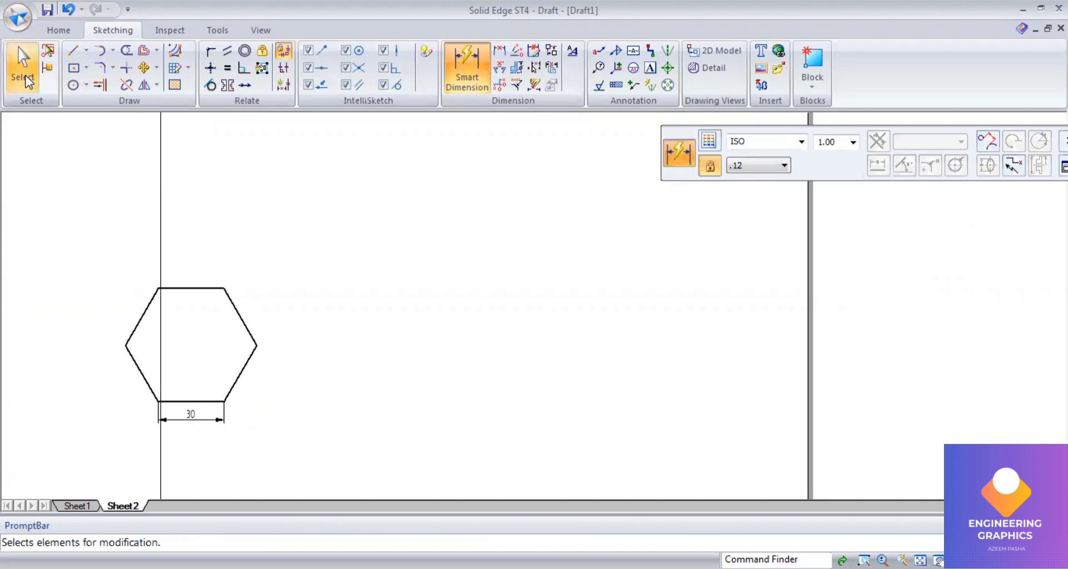
pyautogui.moveTo(209, 293); pyautogui.dragTo(298, 308)
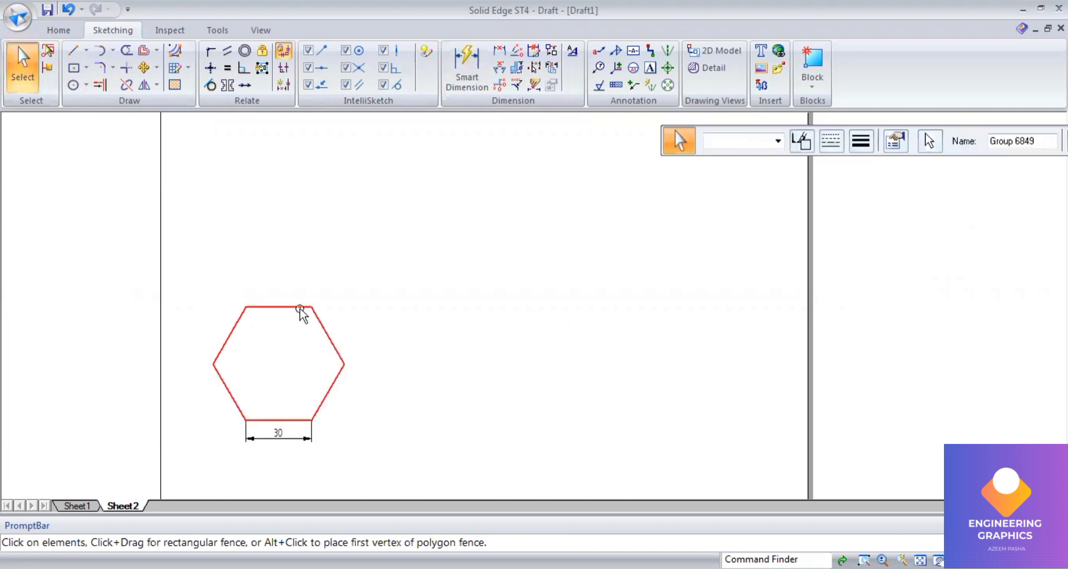
# Step: Draw a continuous enclosing rectangle around the hexagon with lines through its outer corners
pyautogui.click(72, 54)
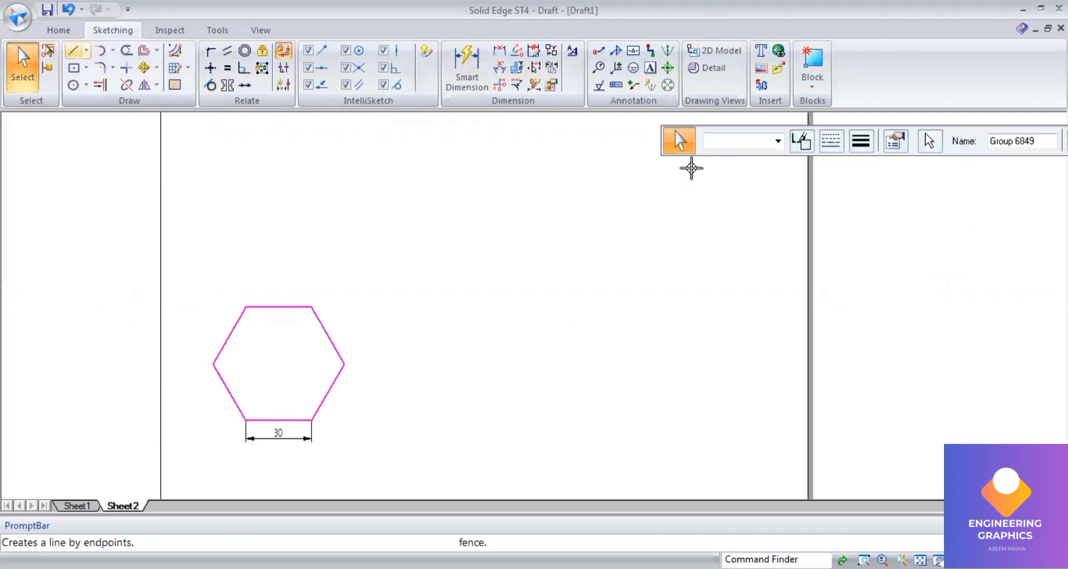
pyautogui.click(861, 146)
pyautogui.click(860, 162)
pyautogui.click(832, 149)
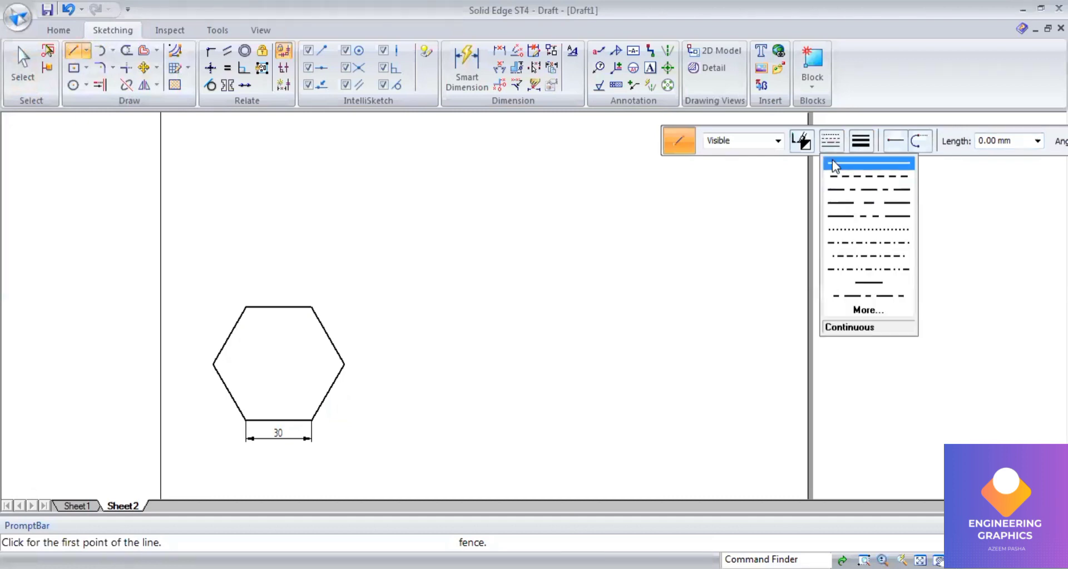
pyautogui.click(833, 165)
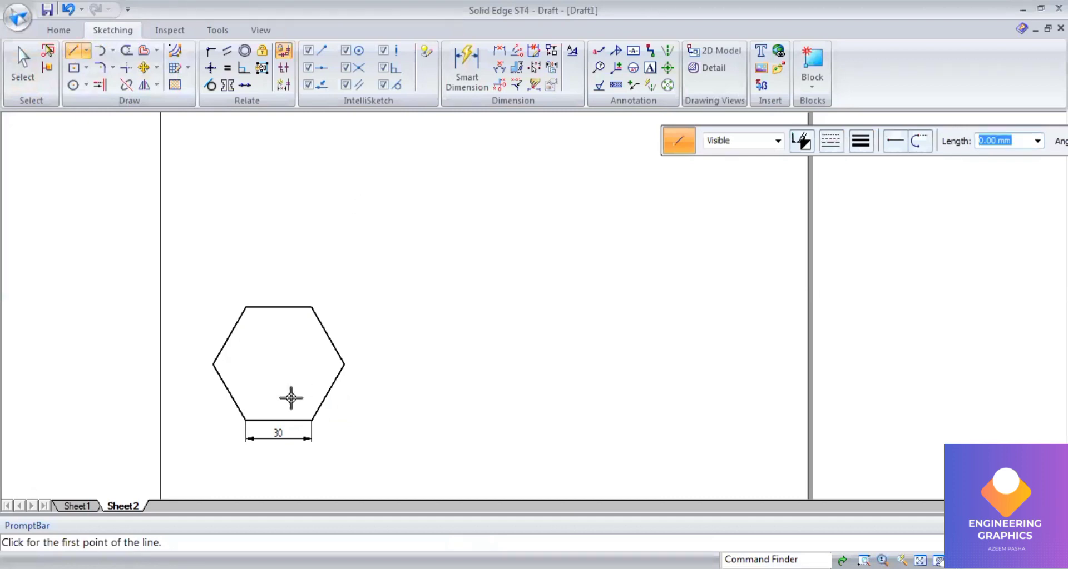
pyautogui.click(311, 420)
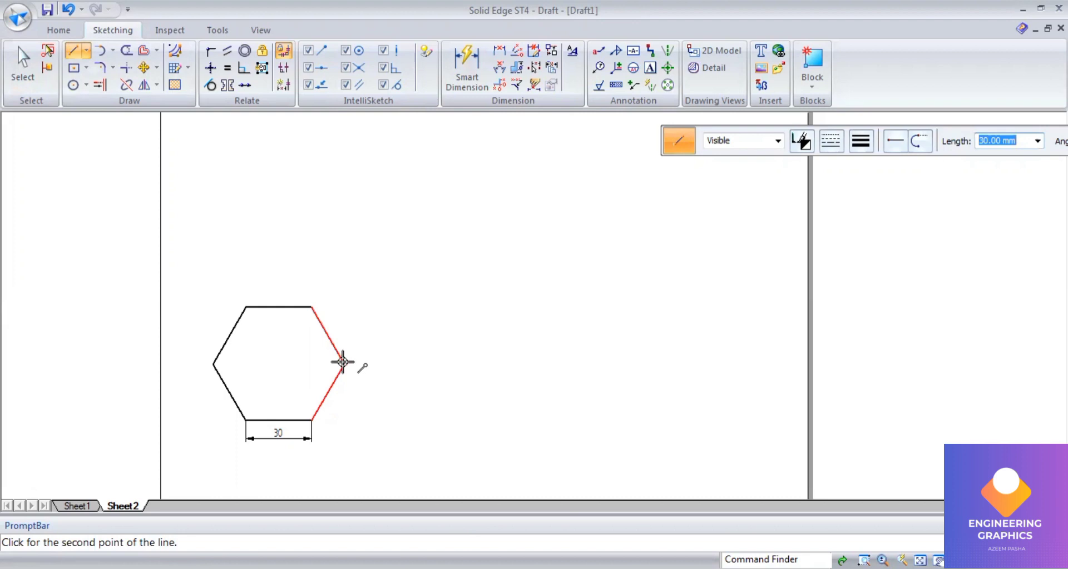
pyautogui.click(345, 420)
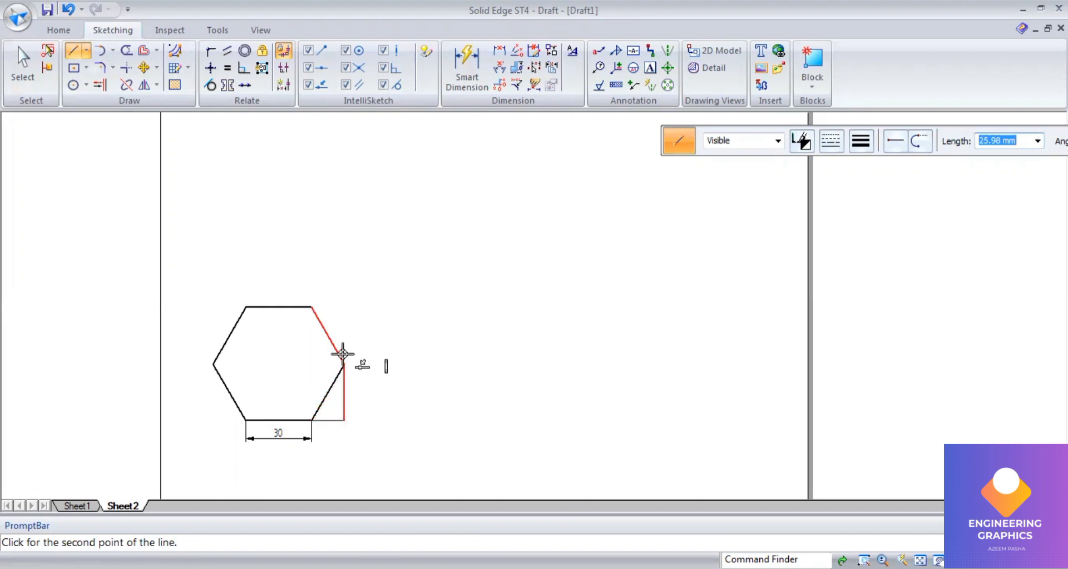
pyautogui.click(345, 308)
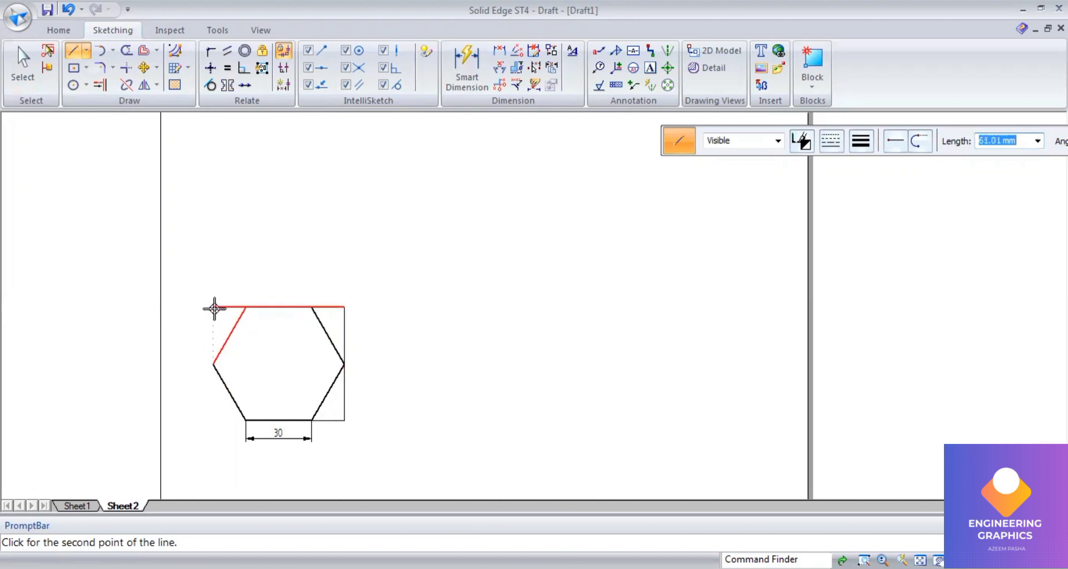
pyautogui.click(213, 307)
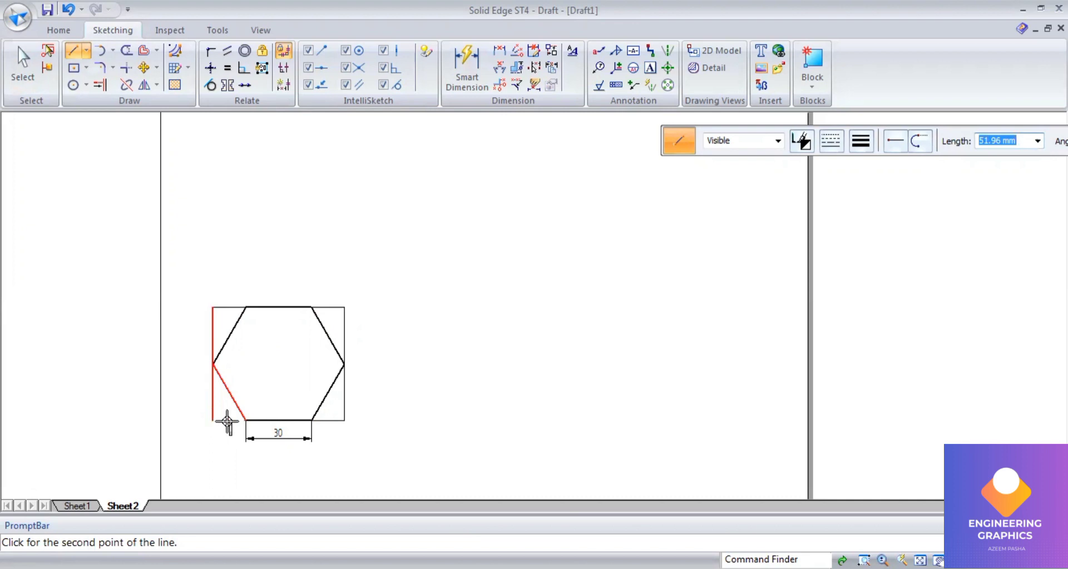
pyautogui.click(213, 421)
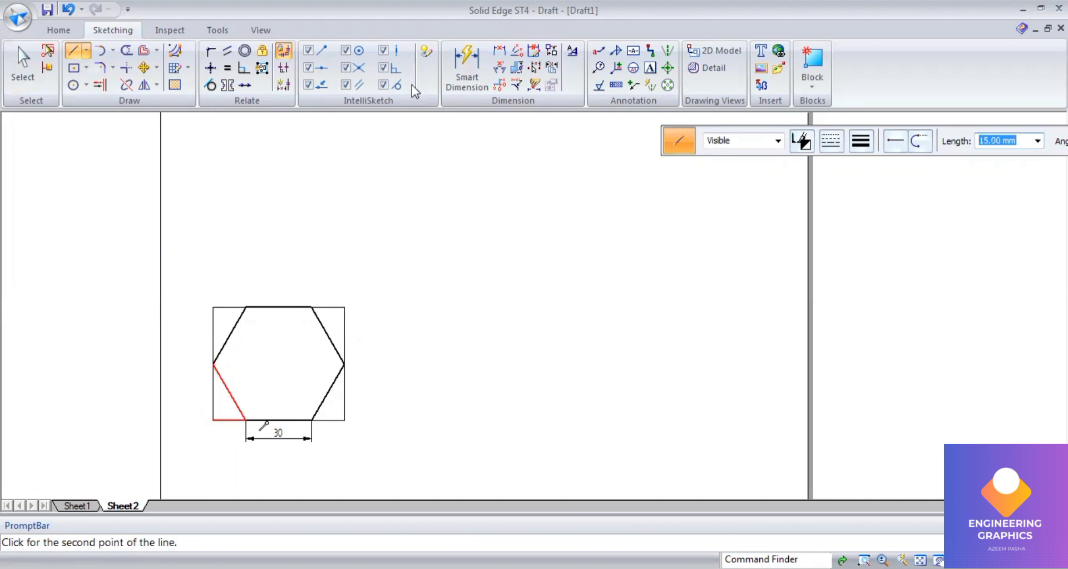
# Step: Dimension the enclosing box's width and height, the corner offset along the bottom, and the right half-height
pyautogui.click(457, 81)
pyautogui.click(231, 307)
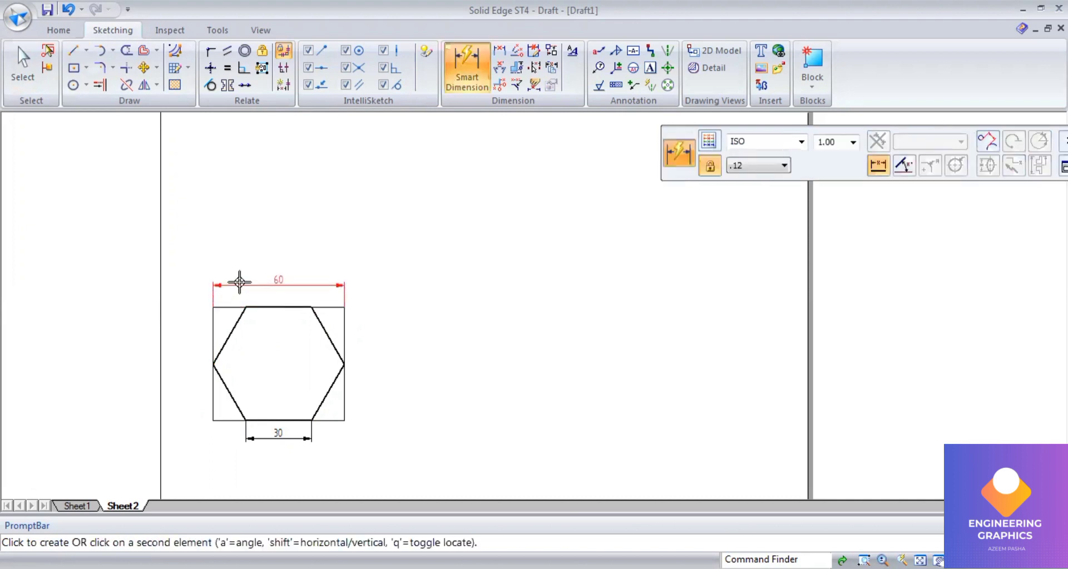
pyautogui.click(238, 279)
pyautogui.click(213, 334)
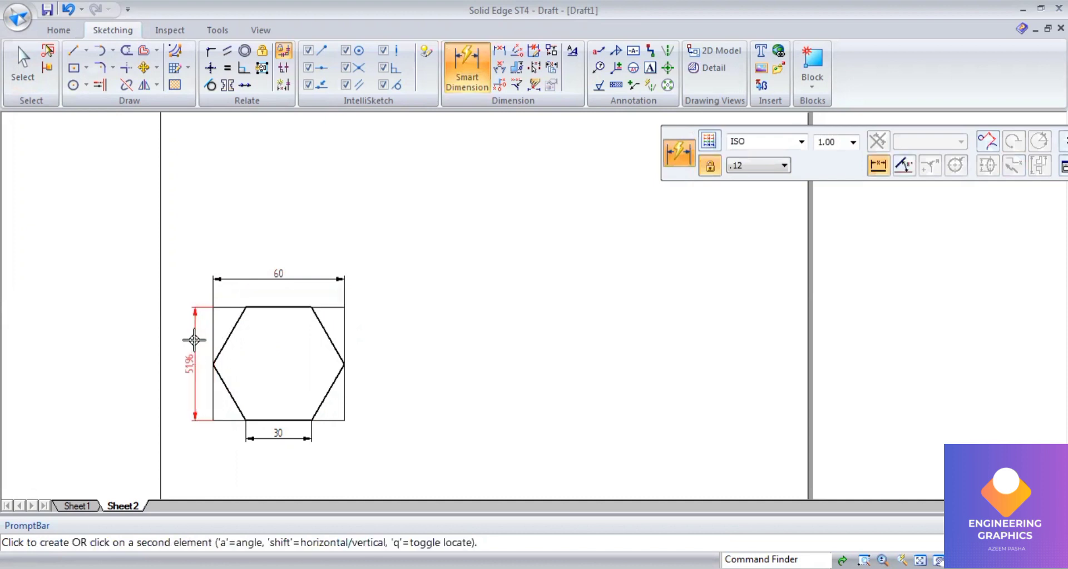
pyautogui.click(196, 338)
pyautogui.click(225, 420)
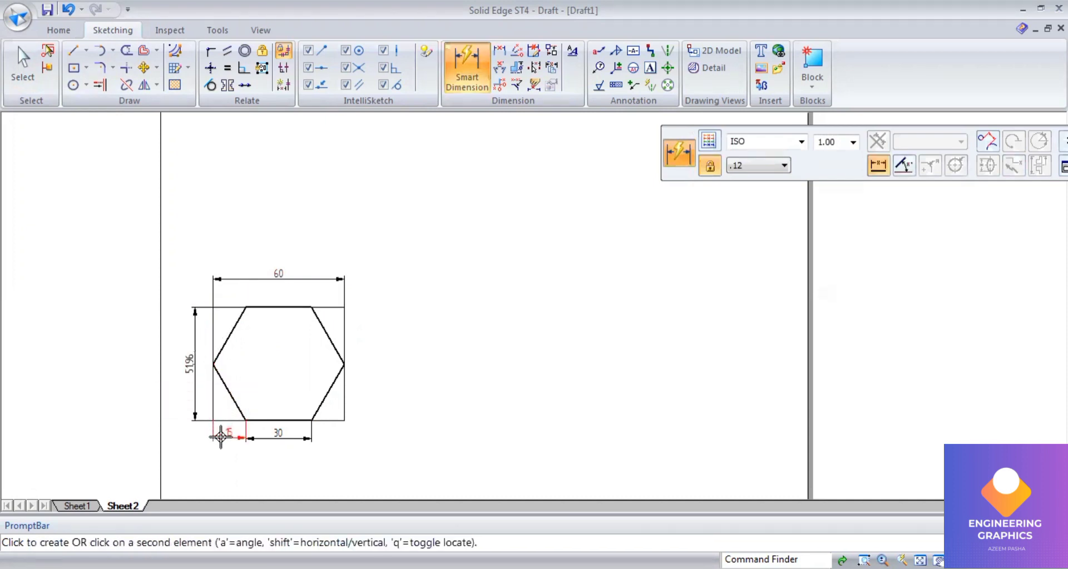
pyautogui.click(219, 437)
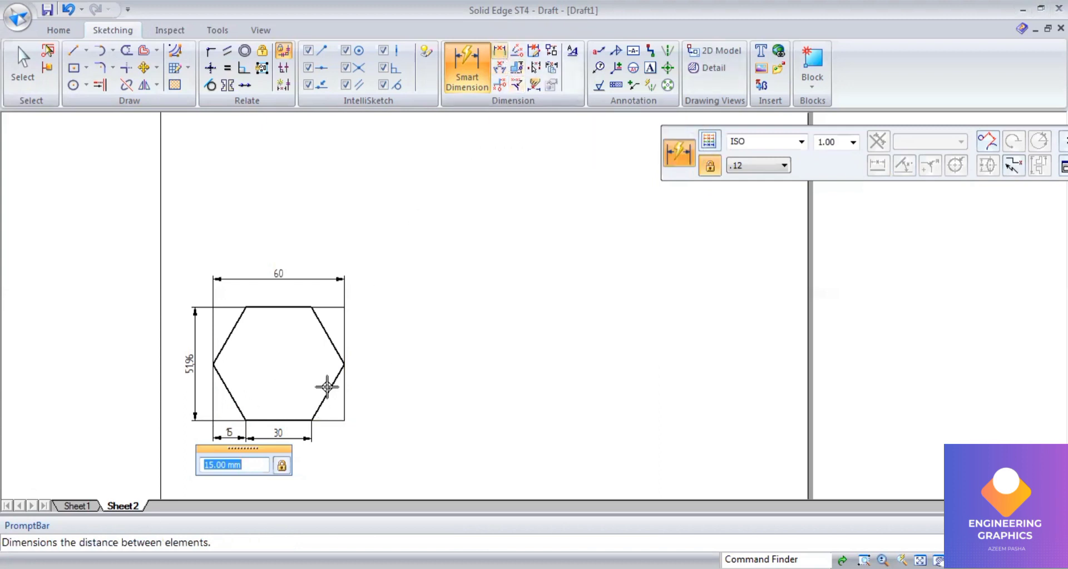
pyautogui.click(344, 365)
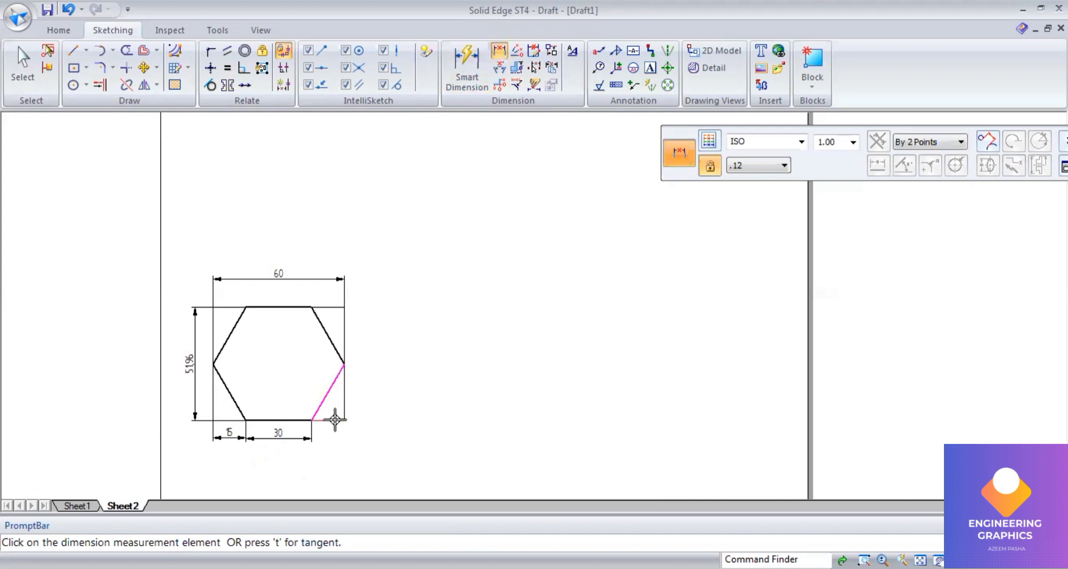
pyautogui.click(334, 420)
pyautogui.click(362, 406)
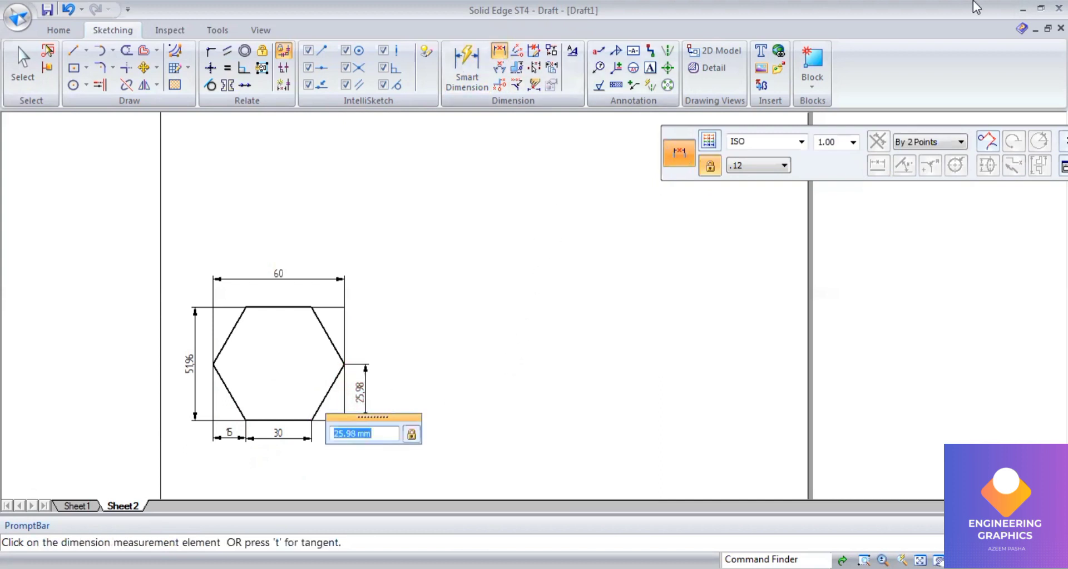
# Step: Set the line width to 0.13 mm and draw a horizontal line about 110 mm long beside the hexagon
pyautogui.click(72, 51)
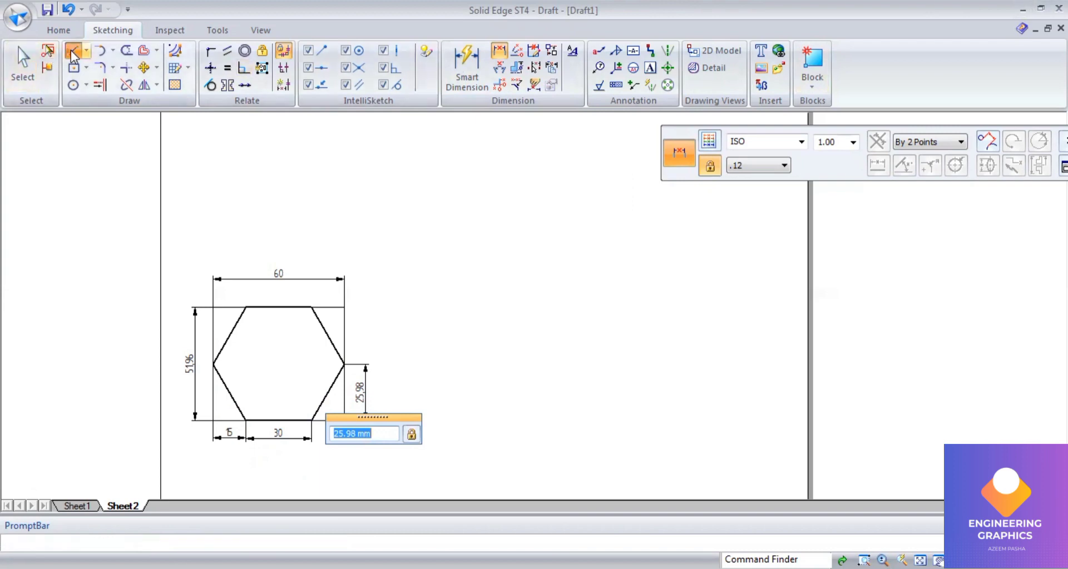
pyautogui.click(857, 144)
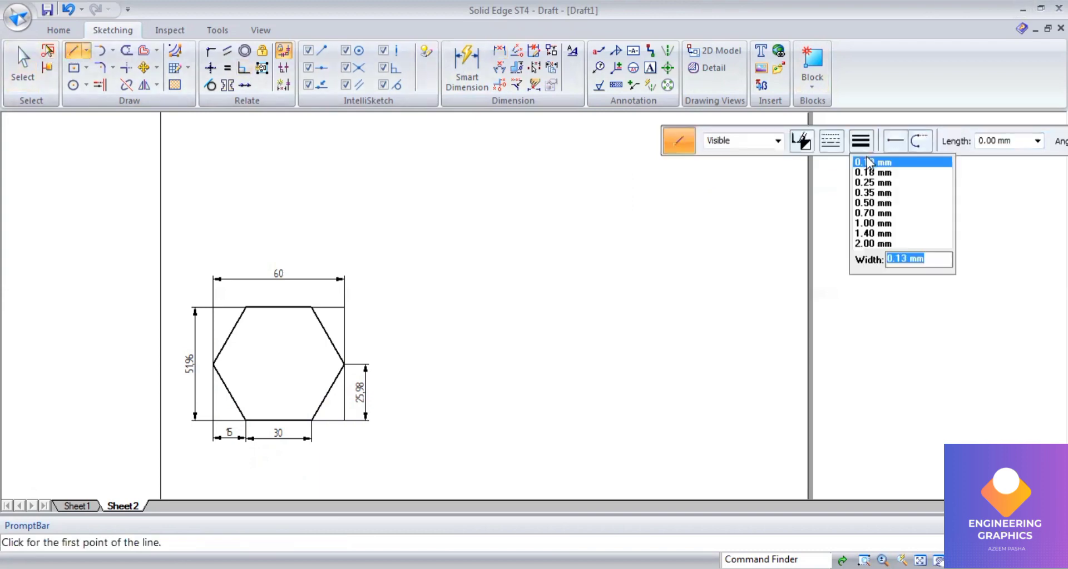
pyautogui.click(869, 163)
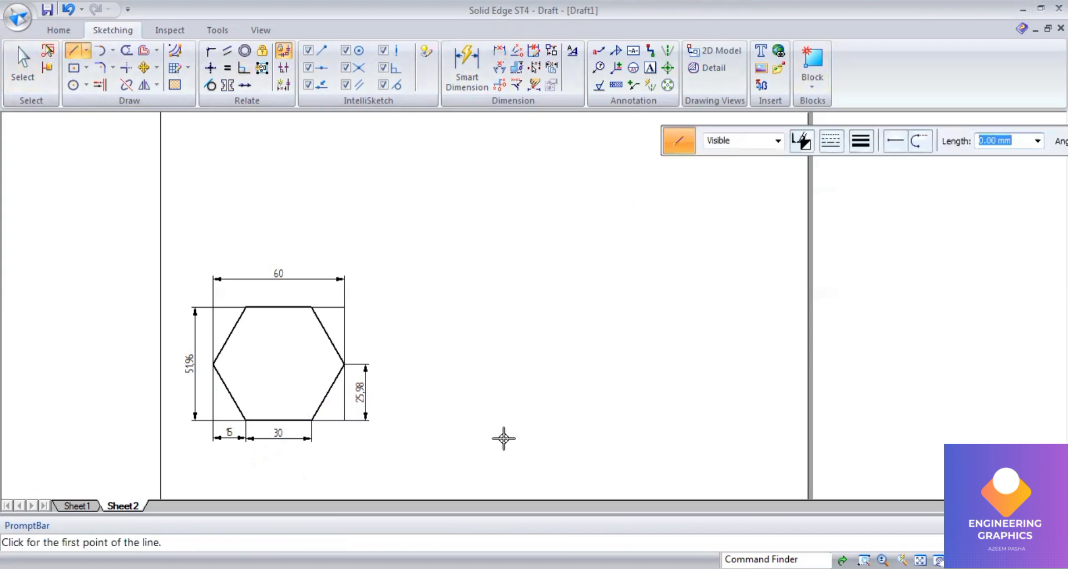
pyautogui.click(504, 439)
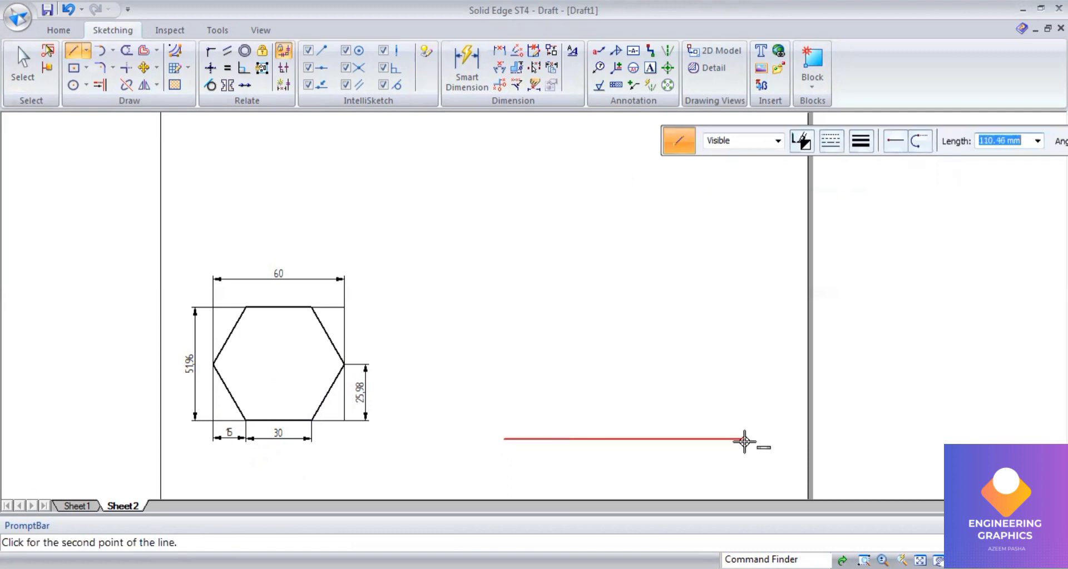
pyautogui.click(744, 439)
# Step: From a point on the horizontal line, draw the first side of the isometric rhombus, 51.96 mm long at 30°
pyautogui.scroll(2, 409, 451)
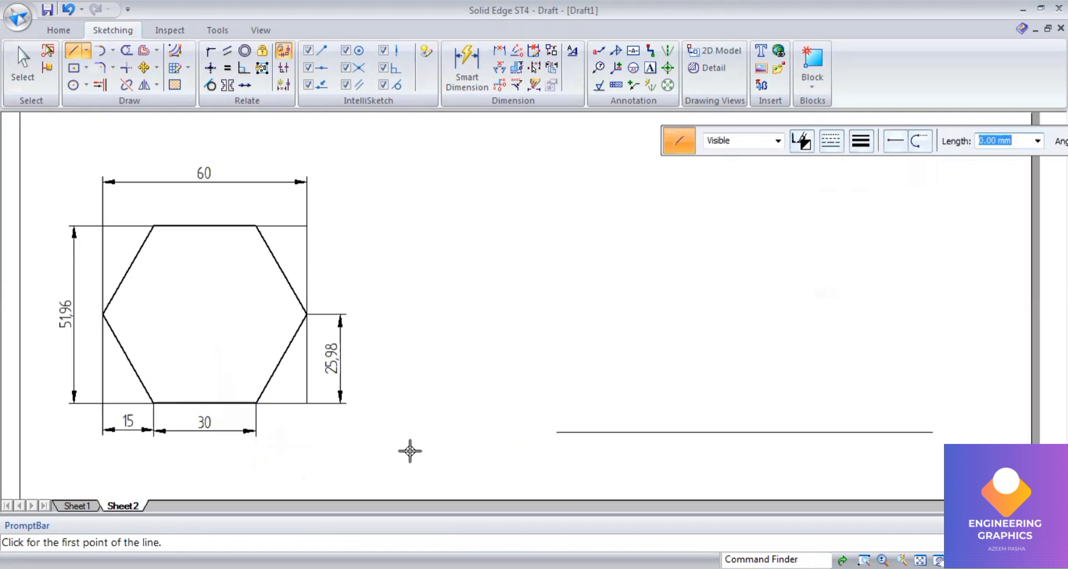
pyautogui.scroll(-1, 410, 451)
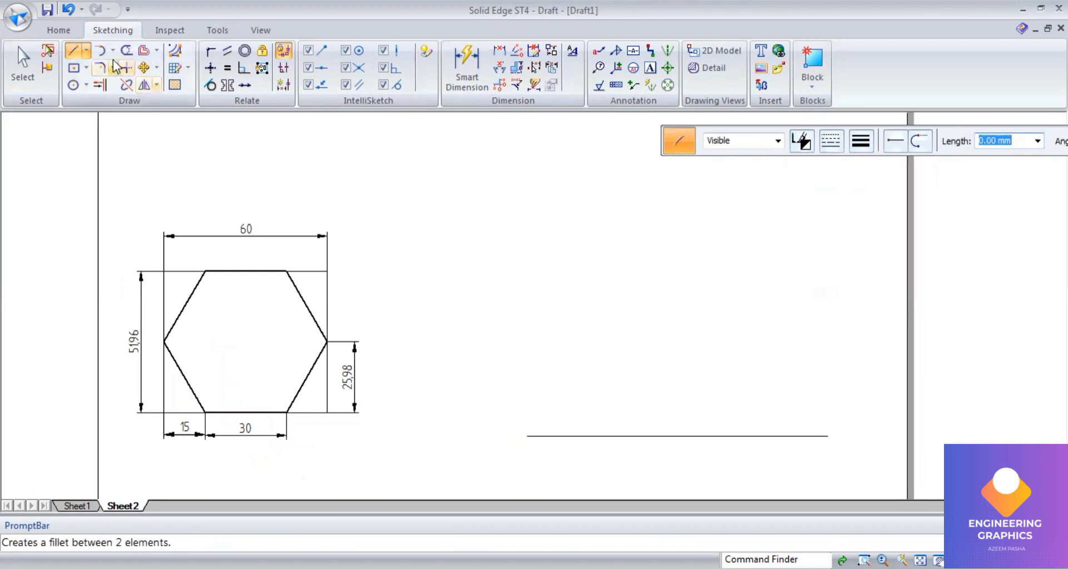
pyautogui.click(679, 437)
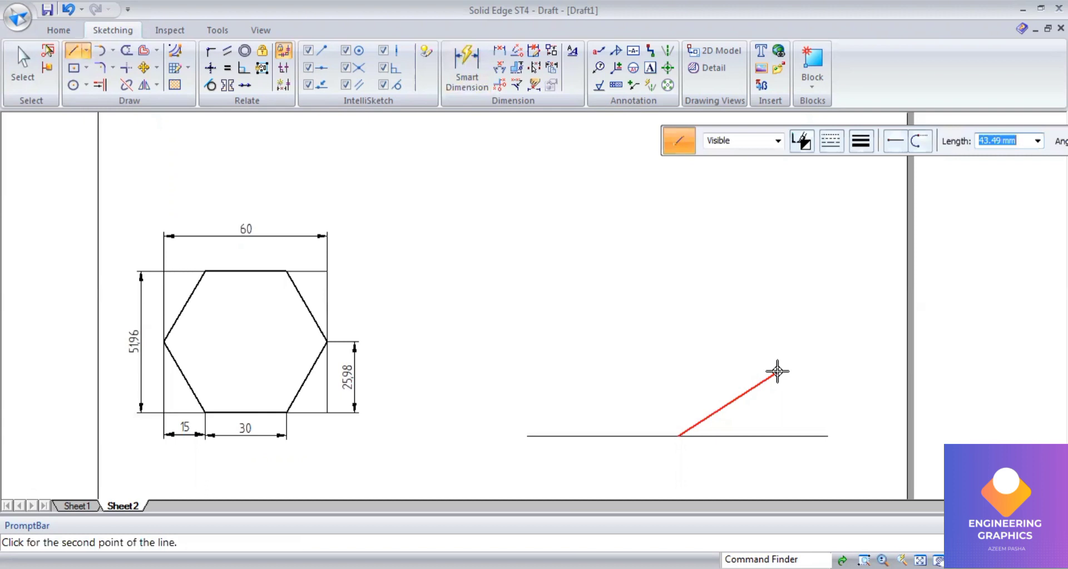
pyautogui.write('51.96')
pyautogui.press('Return')
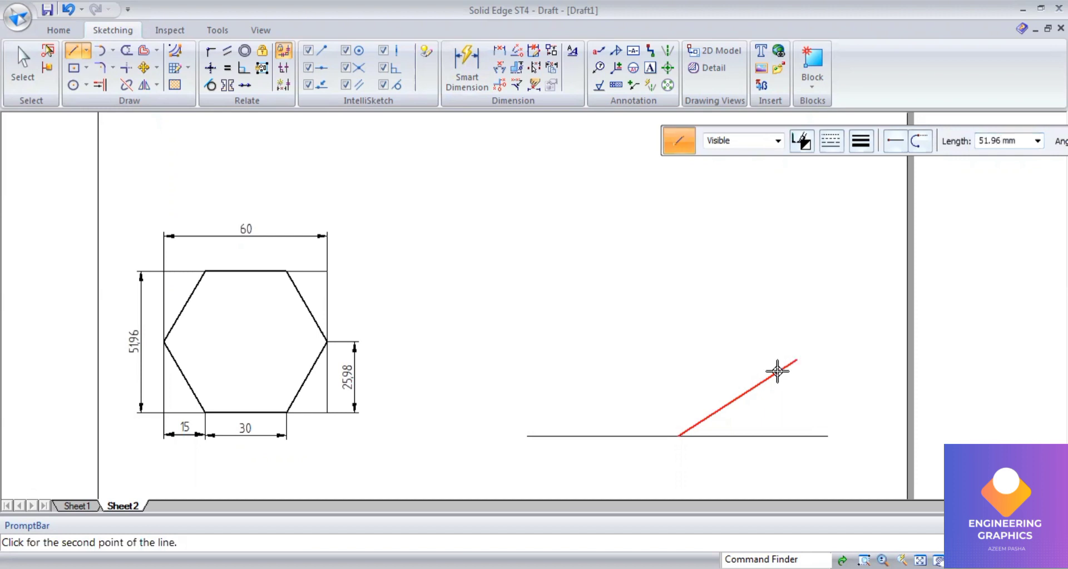
pyautogui.click(778, 371)
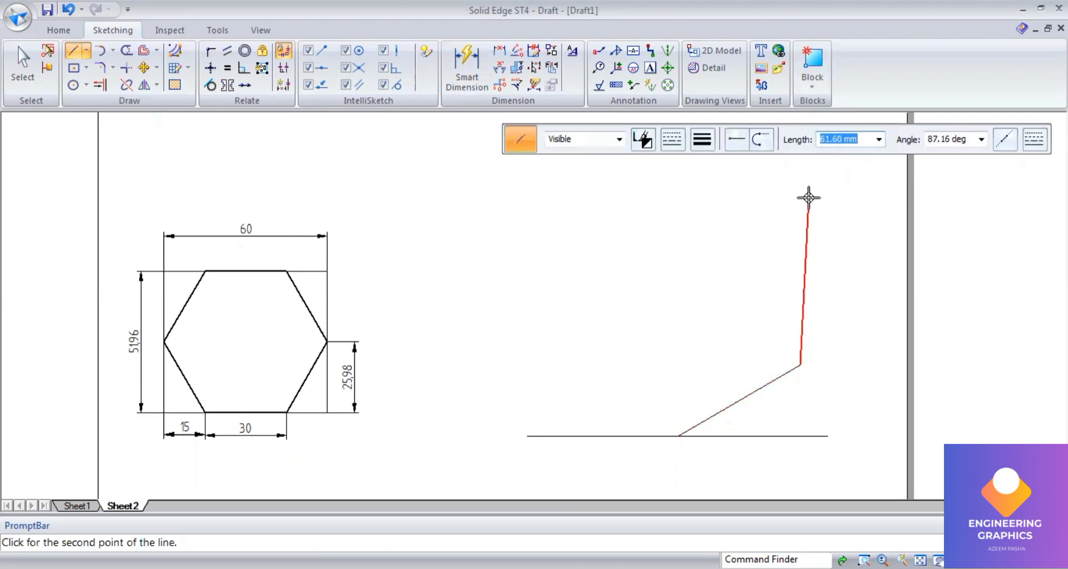
# Step: Continue the rhombus with a 60 mm side at 150°
pyautogui.write('60')
pyautogui.press('Tab')
pyautogui.write('15')
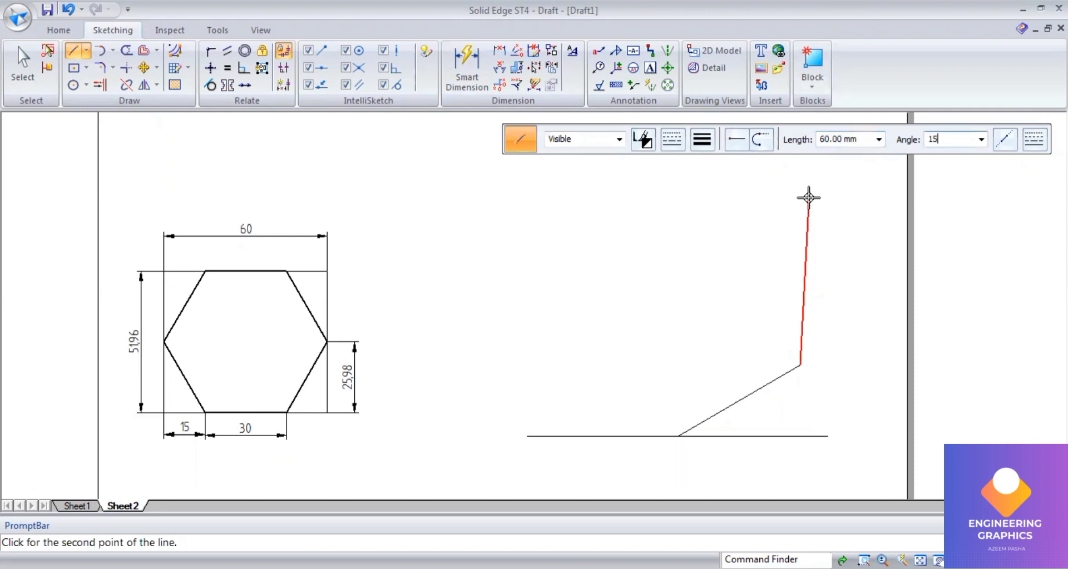
pyautogui.write('0')
pyautogui.press('Return')
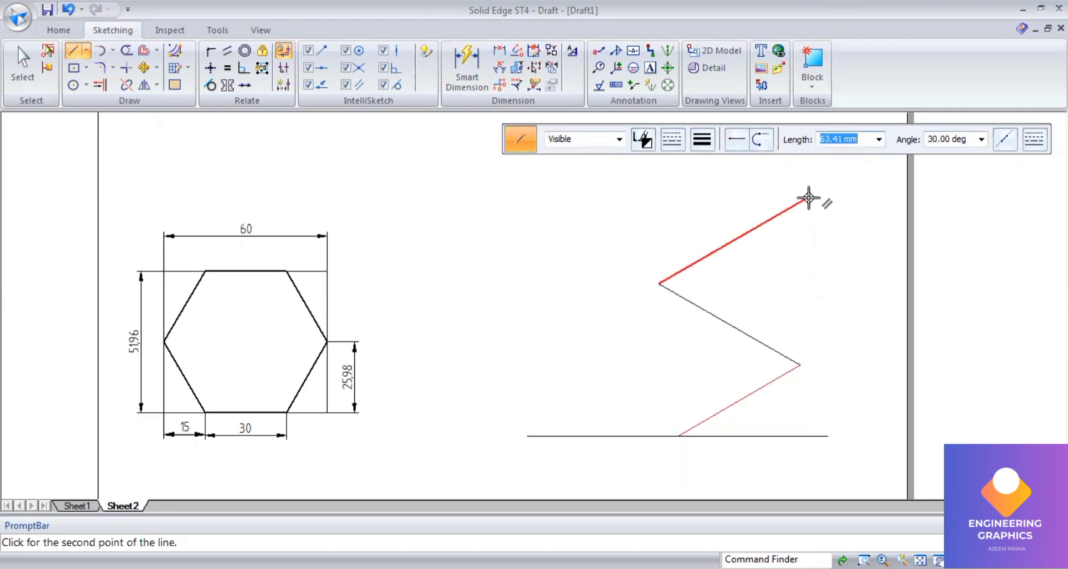
# Step: Draw a 51.96 mm side at 210° and close the rhombus back at its starting corner
pyautogui.write('51.96')
pyautogui.press('Tab')
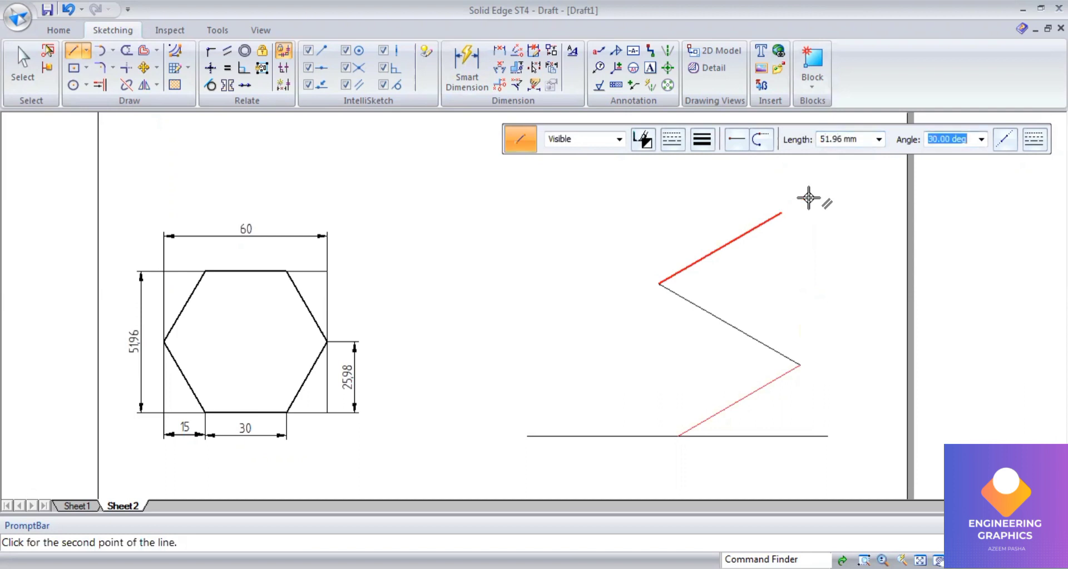
pyautogui.write('210')
pyautogui.press('Tab')
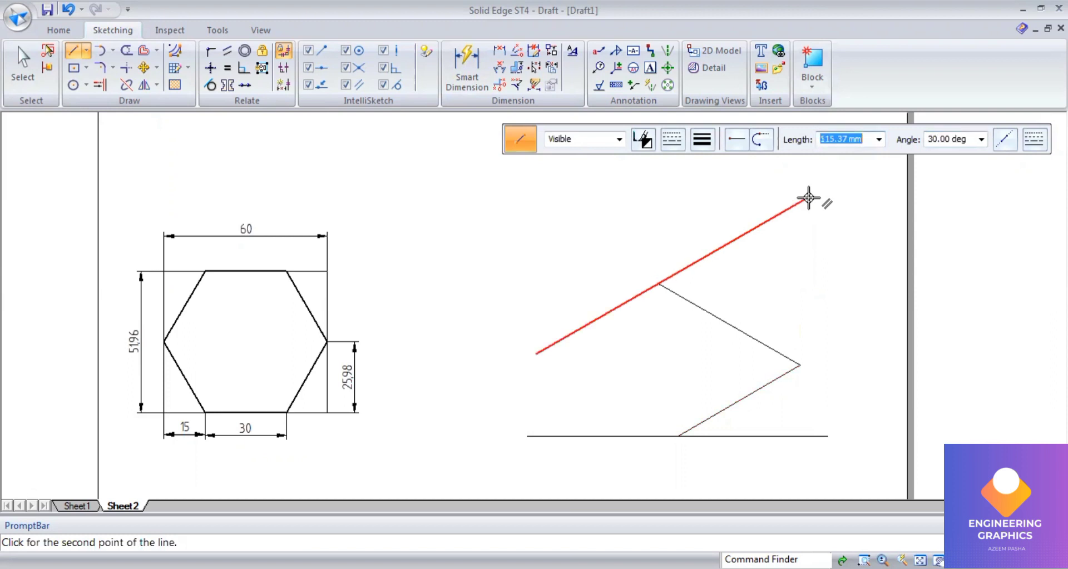
pyautogui.click(808, 198)
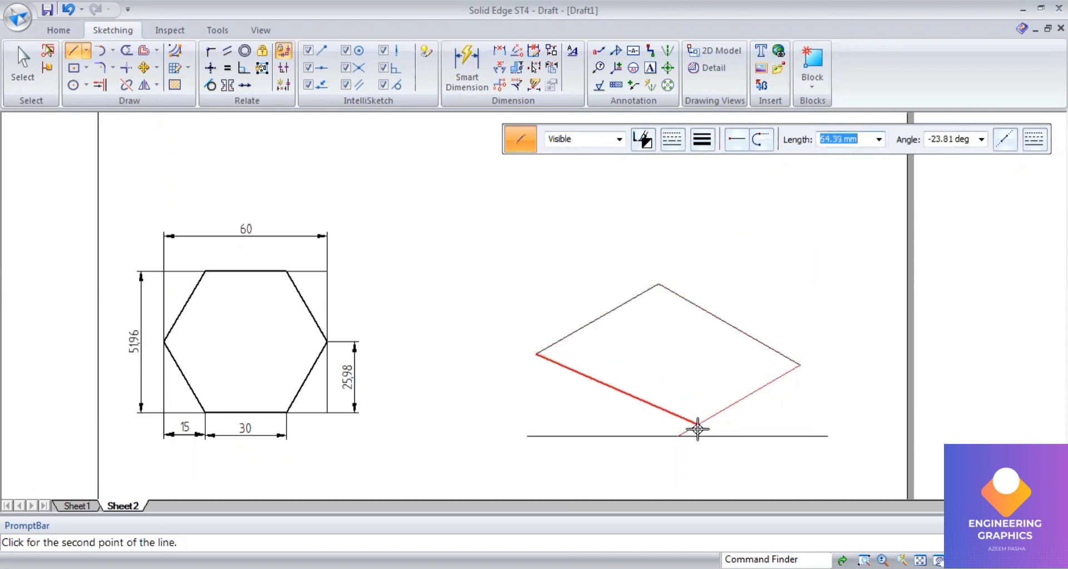
pyautogui.click(680, 436)
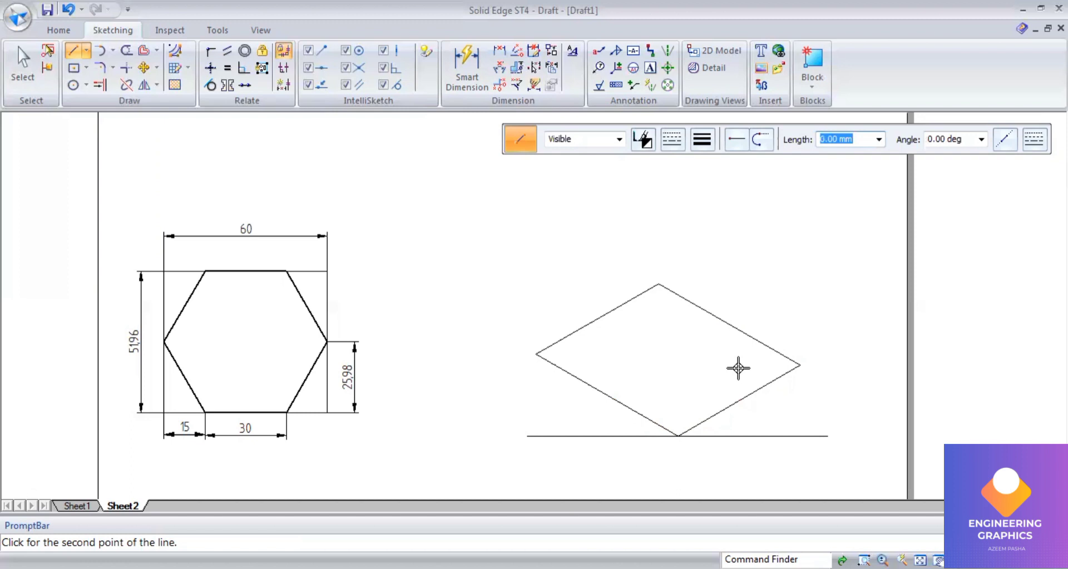
# Step: Mark the lower-right edge with an arc of radius 25.98 mm centred on the rhombus's bottom corner
pyautogui.click(116, 54)
pyautogui.click(119, 103)
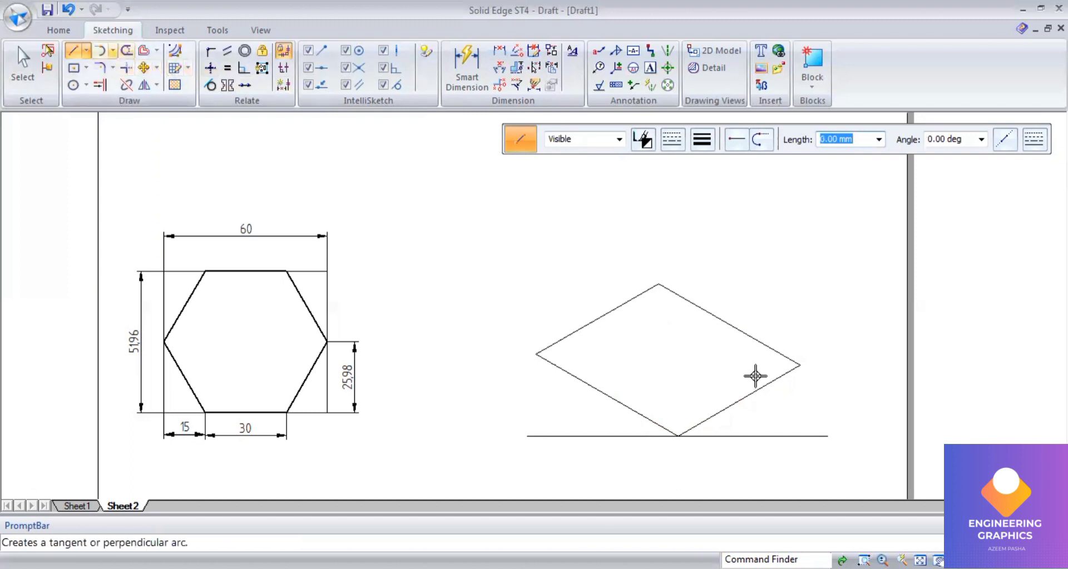
pyautogui.click(676, 436)
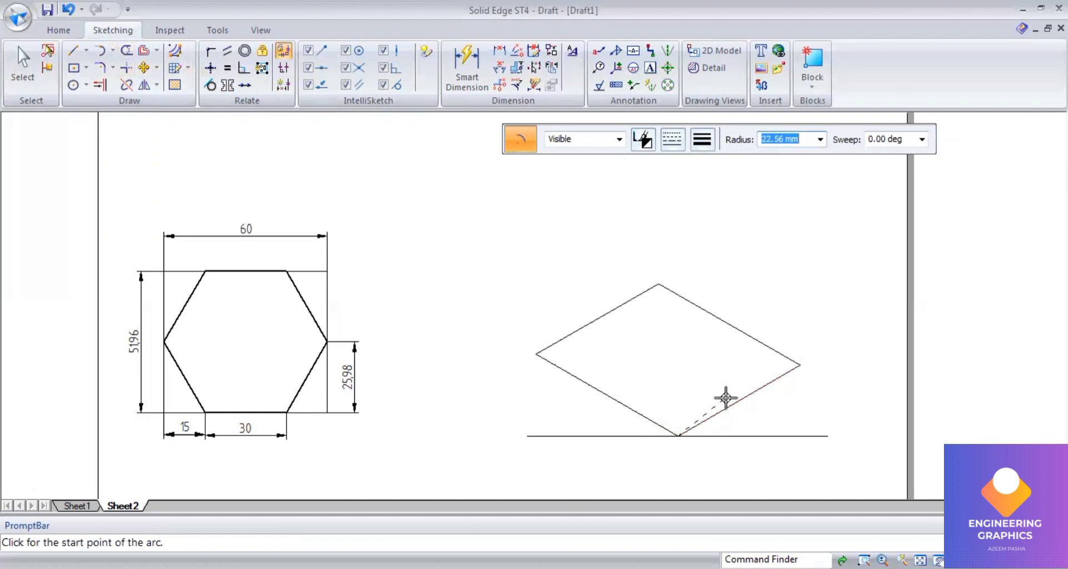
pyautogui.write('25.98')
pyautogui.press('Tab')
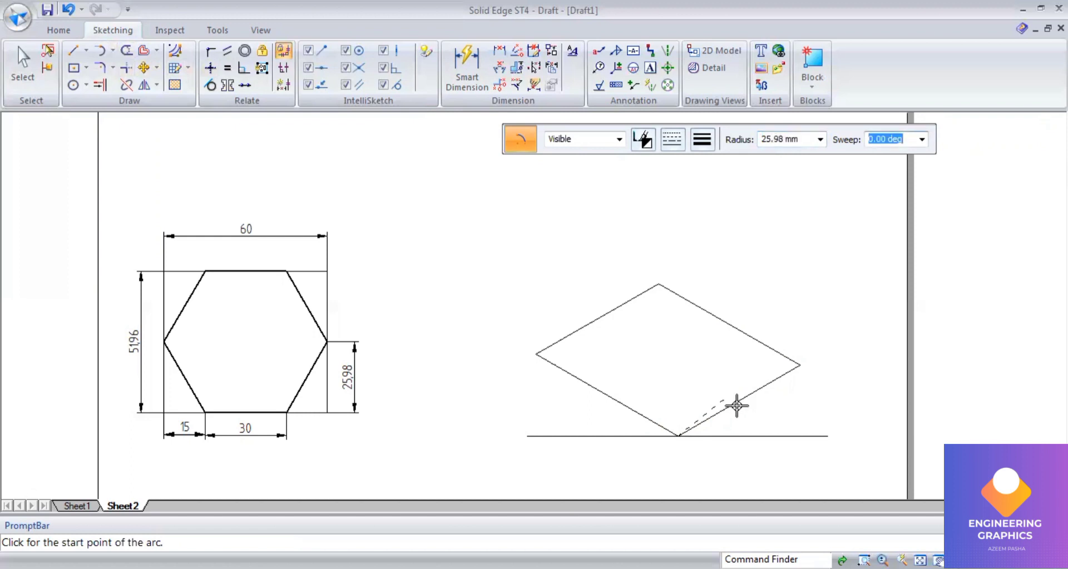
pyautogui.click(733, 396)
pyautogui.scroll(1, 740, 399)
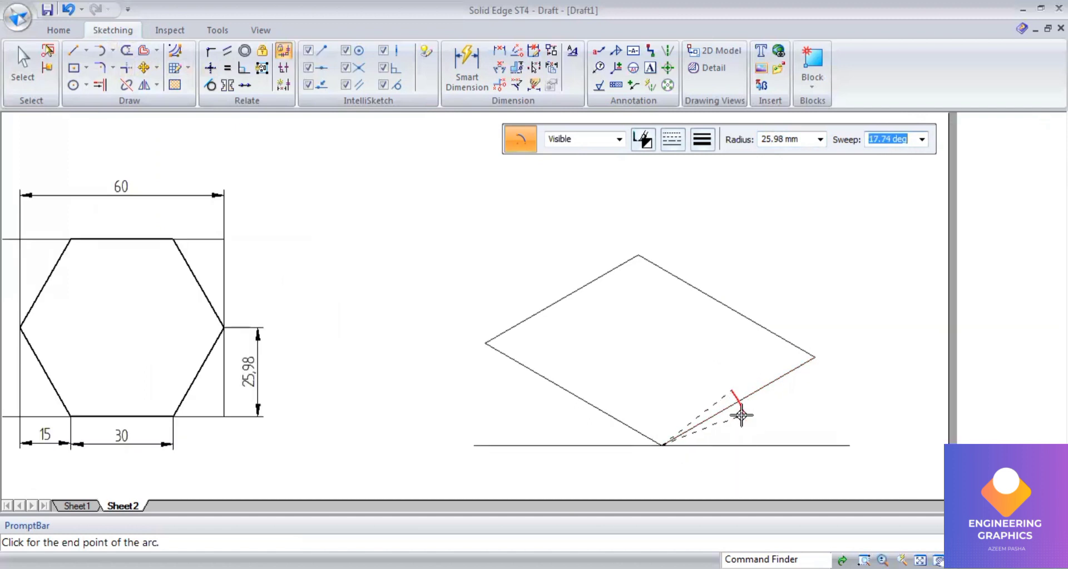
pyautogui.click(742, 415)
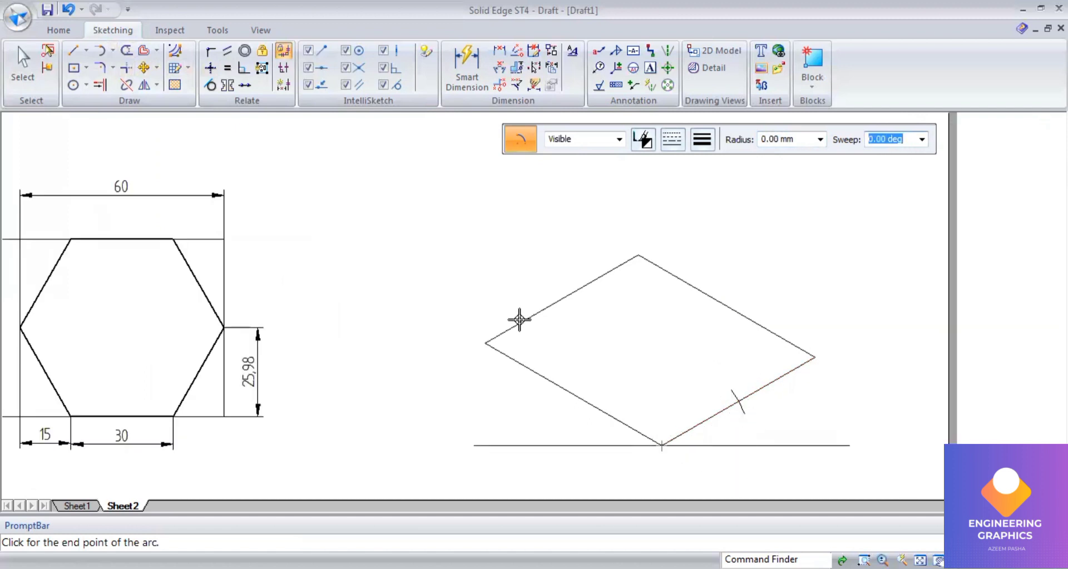
# Step: Mark the upper-left edge with an arc of radius 25.98 mm centred on the rhombus's left corner
pyautogui.click(485, 344)
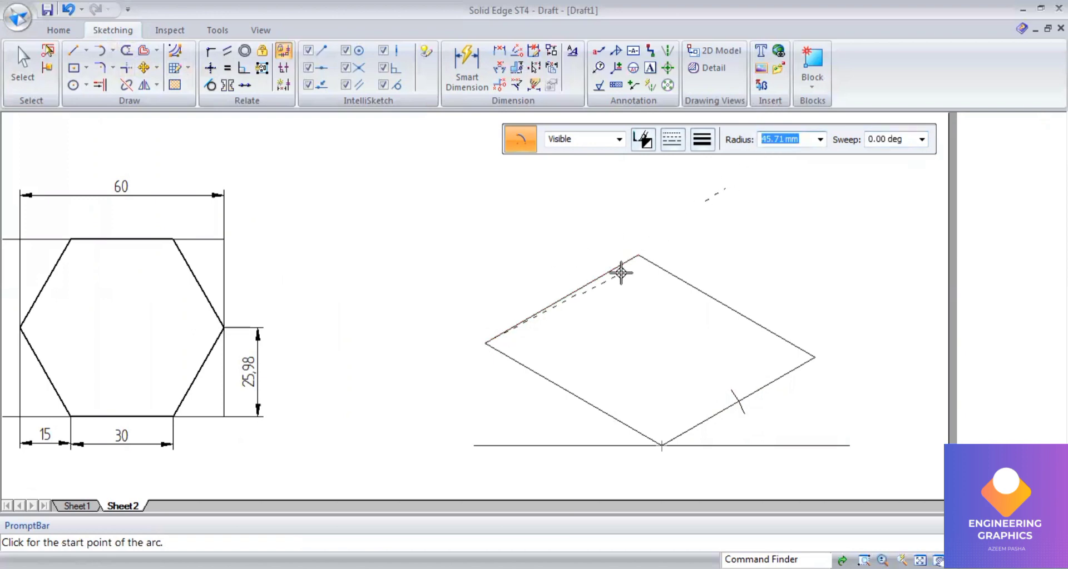
pyautogui.write('2')
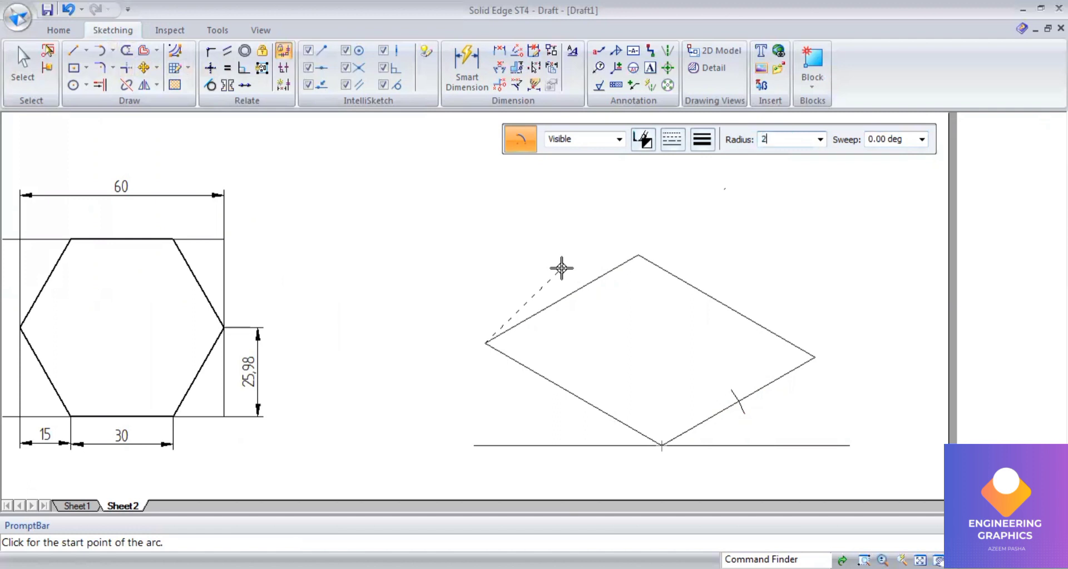
pyautogui.write('5.98')
pyautogui.press('Tab')
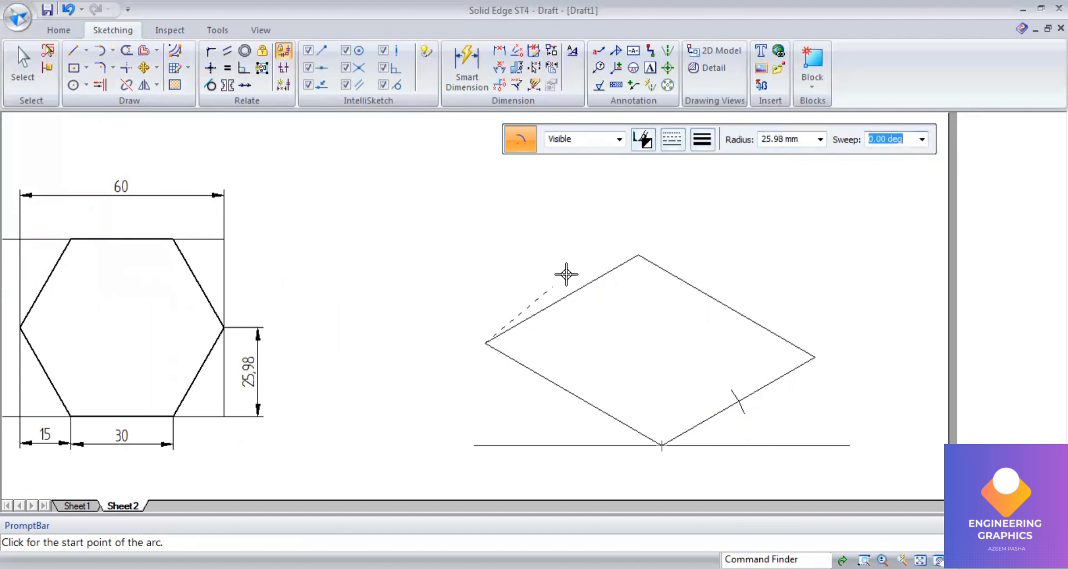
pyautogui.click(566, 274)
pyautogui.click(585, 304)
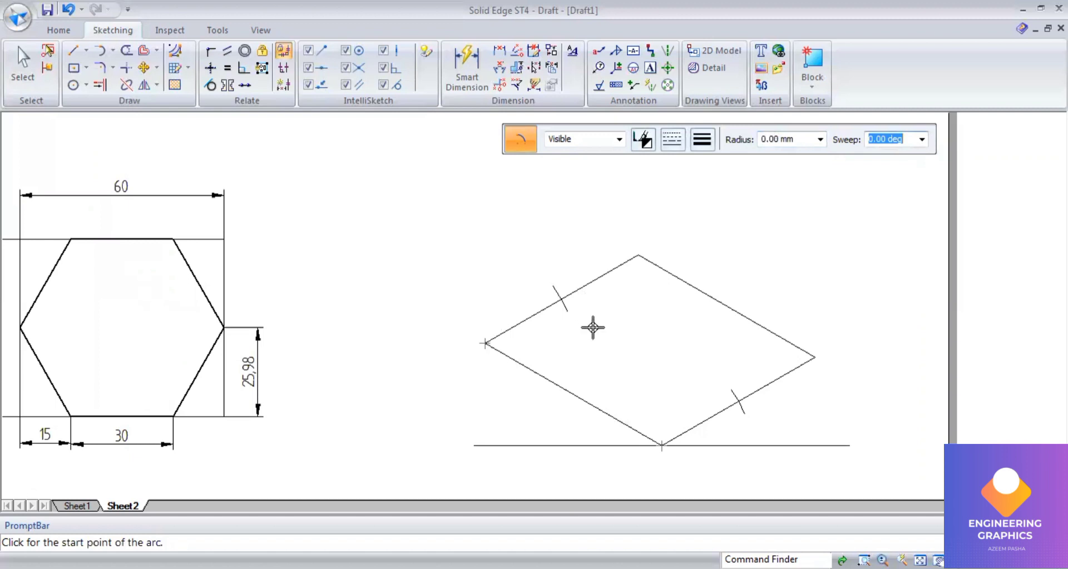
pyautogui.rightClick(605, 319)
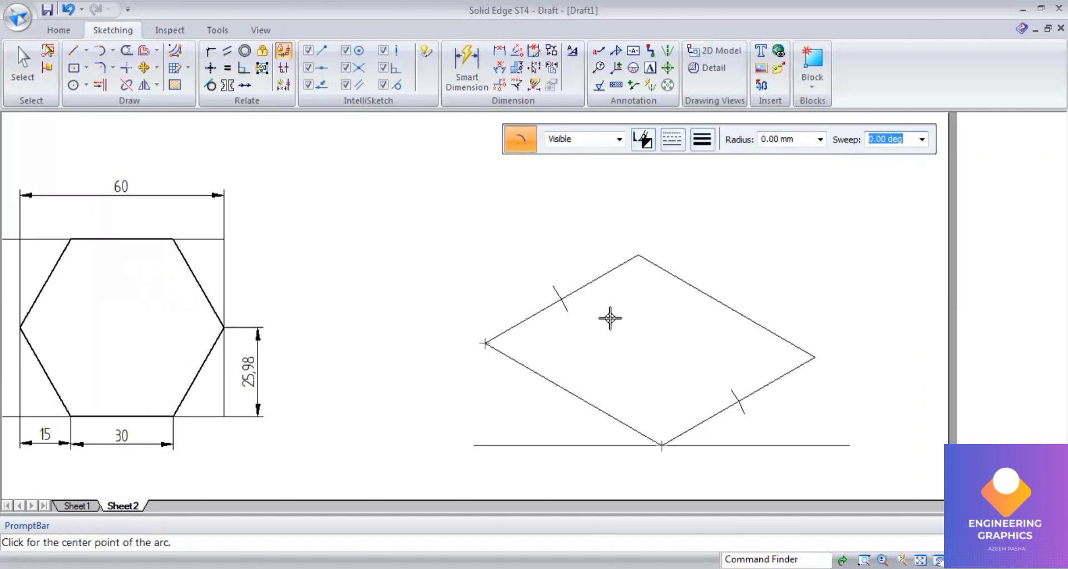
# Step: Mark the upper-right edge with 15 mm radius arcs centred on the right and top corners
pyautogui.click(813, 357)
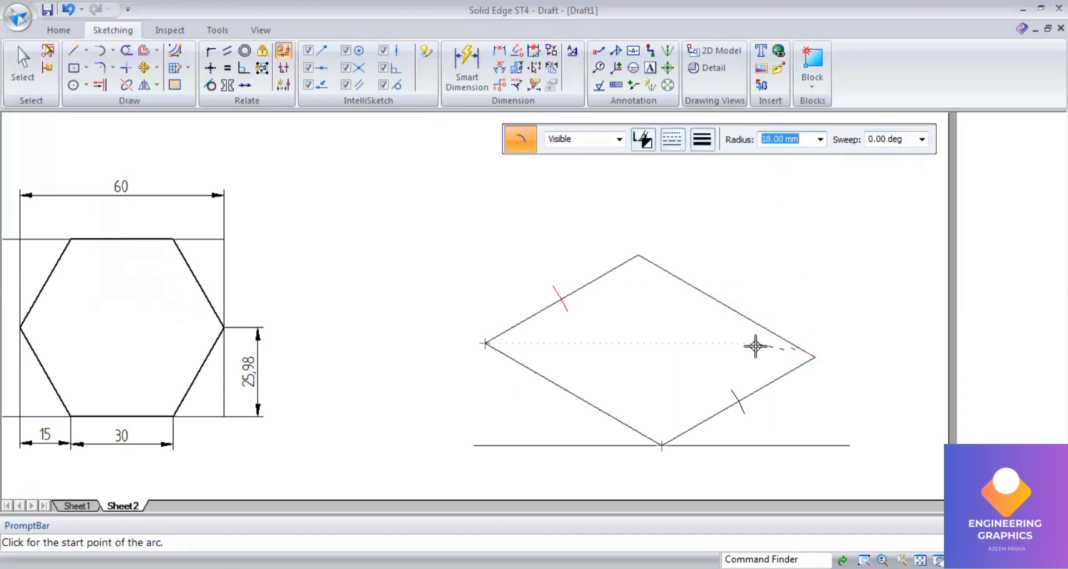
pyautogui.write('15')
pyautogui.press('Tab')
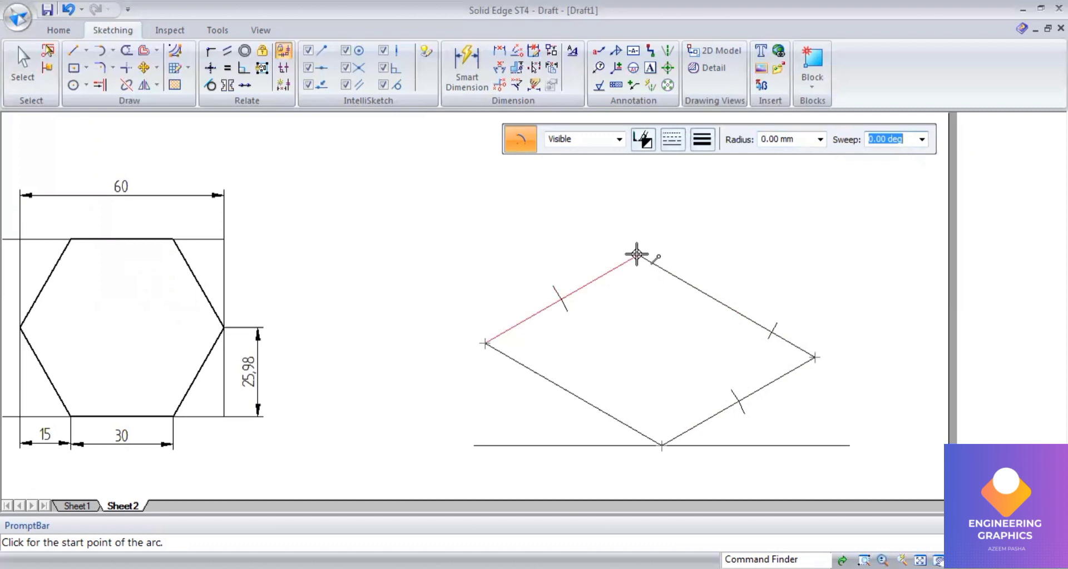
pyautogui.click(774, 146)
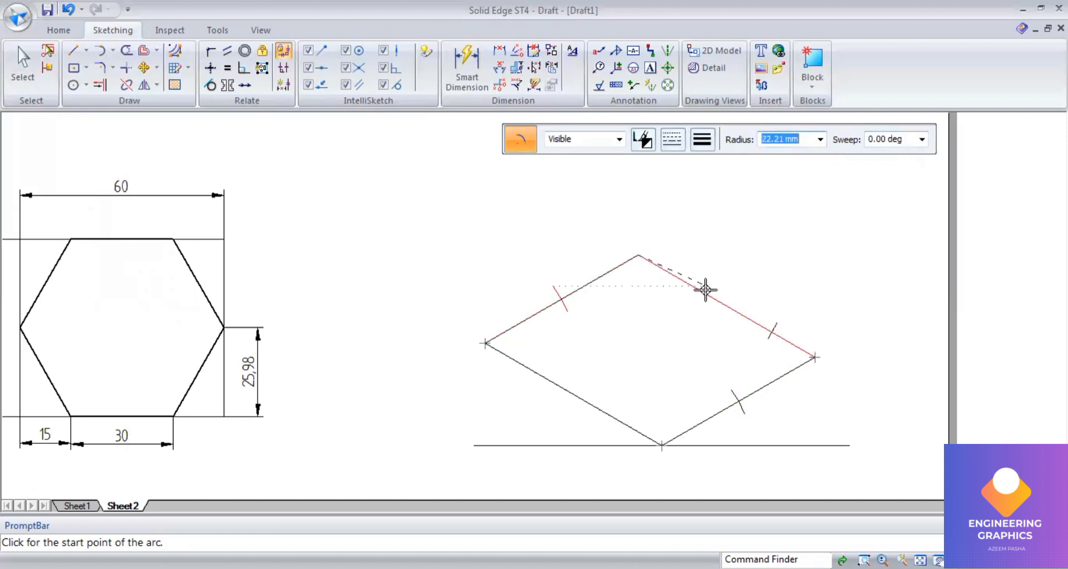
pyautogui.write('15')
pyautogui.press('Tab')
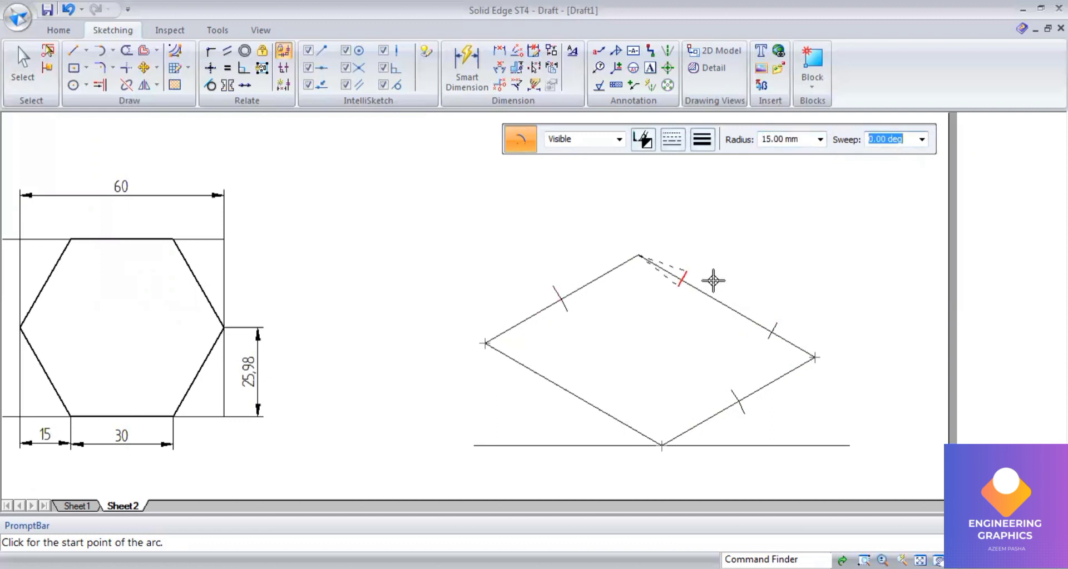
pyautogui.click(490, 344)
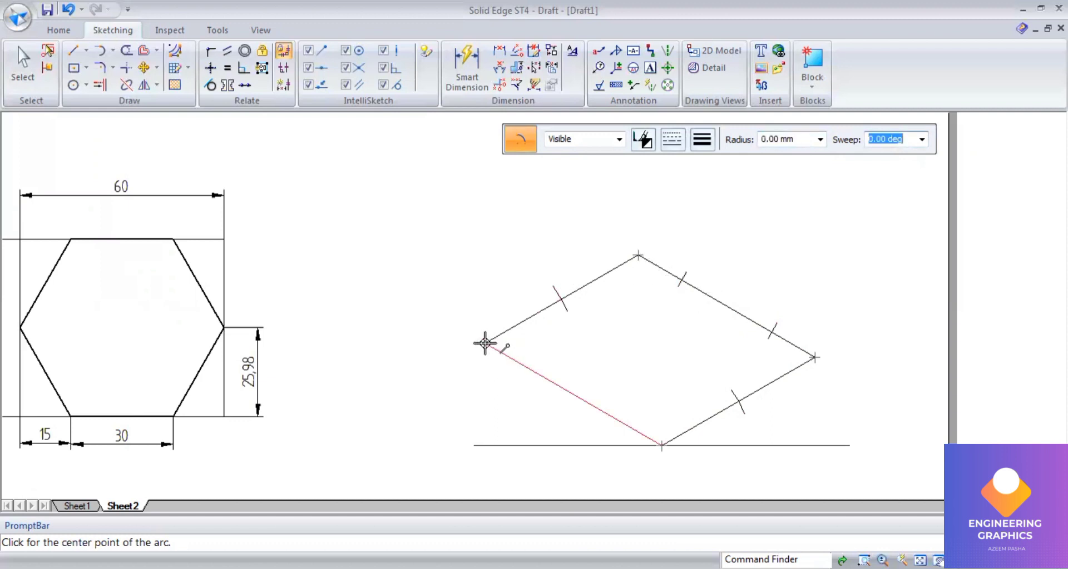
# Step: Mark the lower-left edge with 15 mm radius arcs centred on the left and bottom corners
pyautogui.click(766, 143)
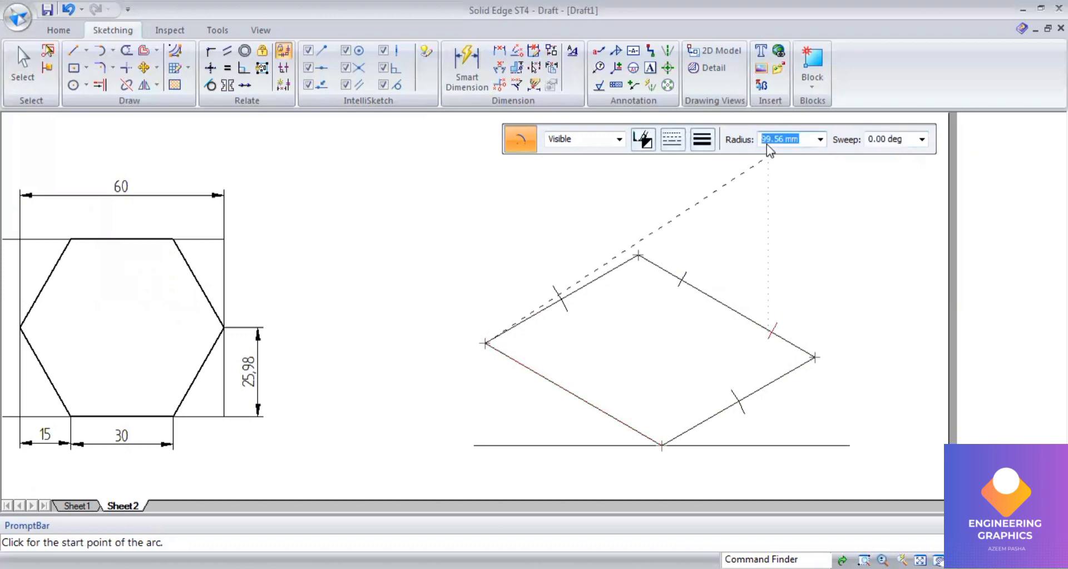
pyautogui.write('15')
pyautogui.press('Tab')
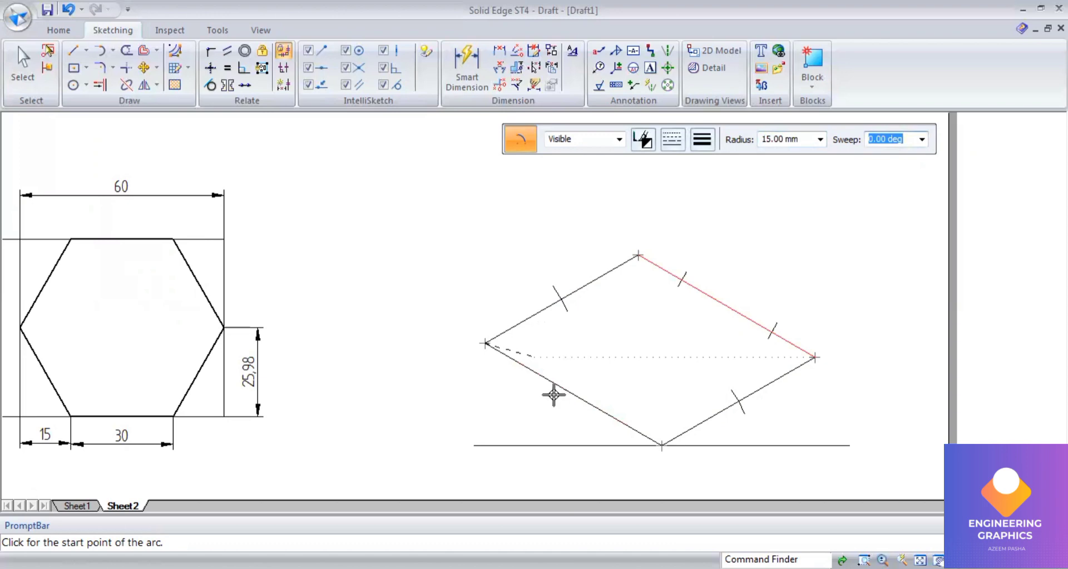
pyautogui.click(662, 445)
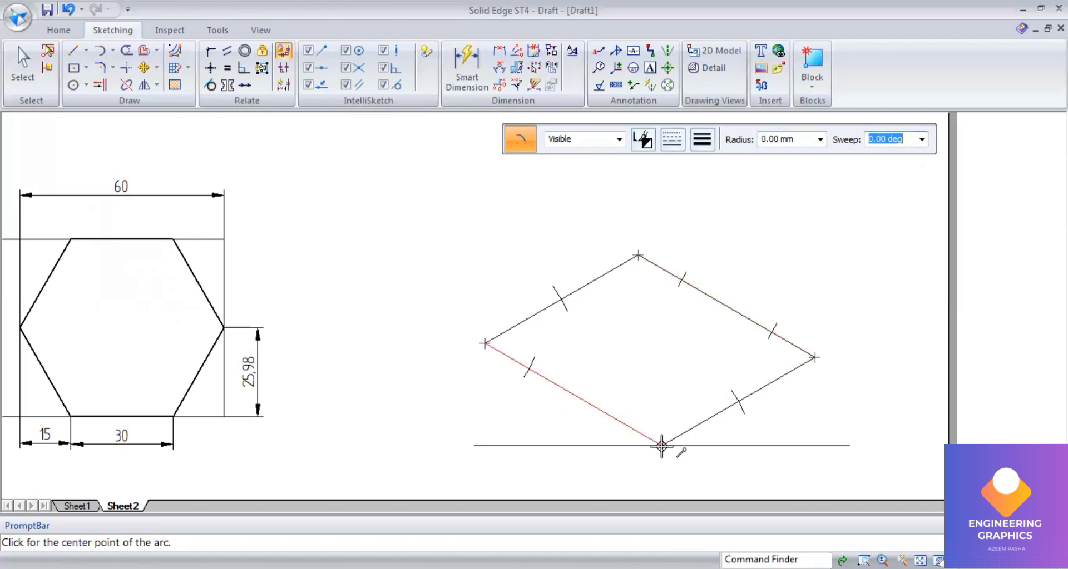
pyautogui.click(782, 140)
pyautogui.write('1')
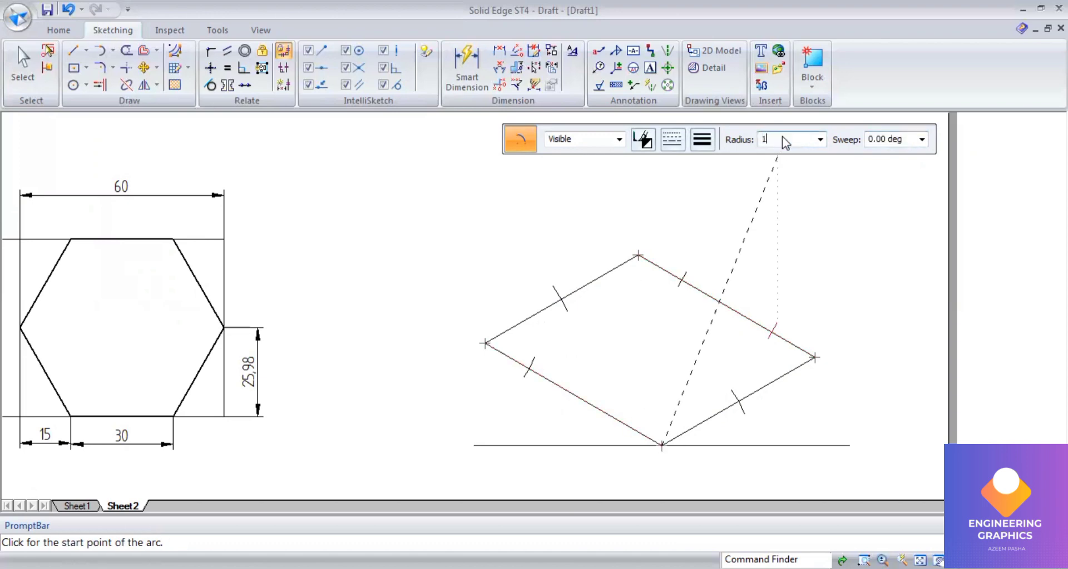
pyautogui.write('5')
pyautogui.press('Tab')
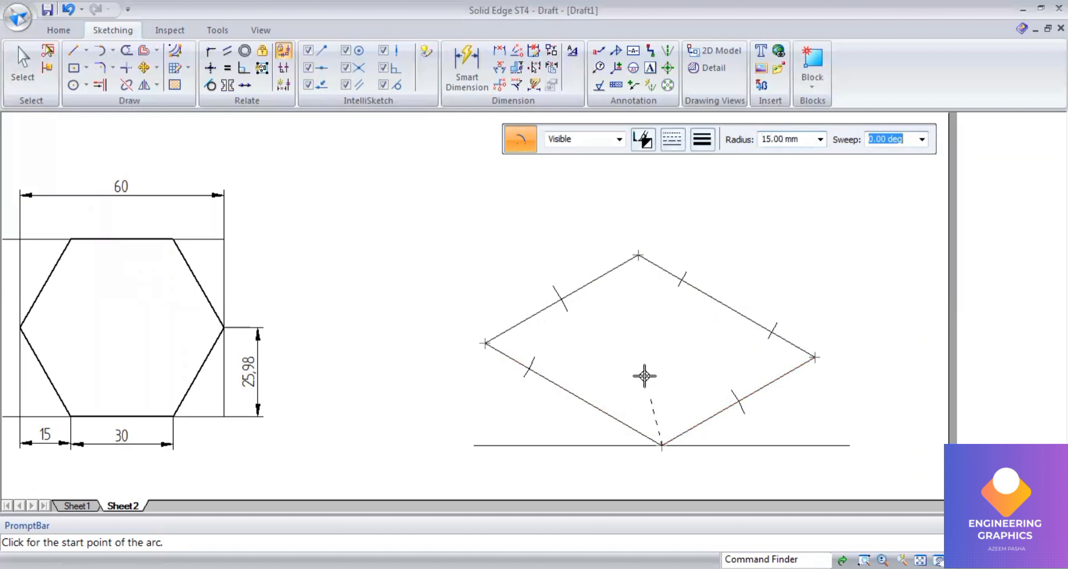
pyautogui.click(625, 433)
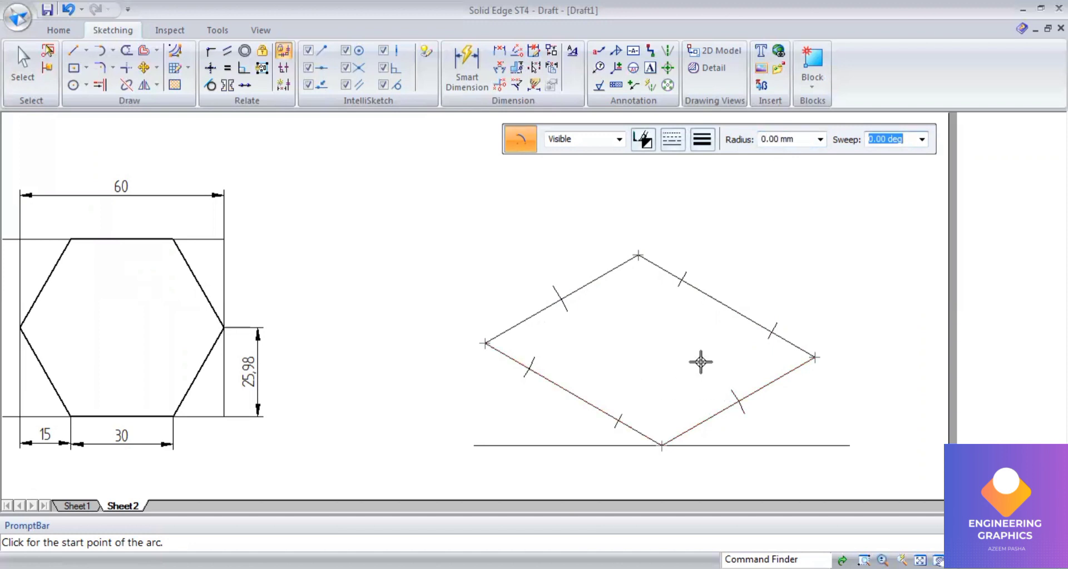
# Step: Pick a line width and zoom in closely on the arc mark across the lower-right edge
pyautogui.click(704, 147)
pyautogui.click(715, 202)
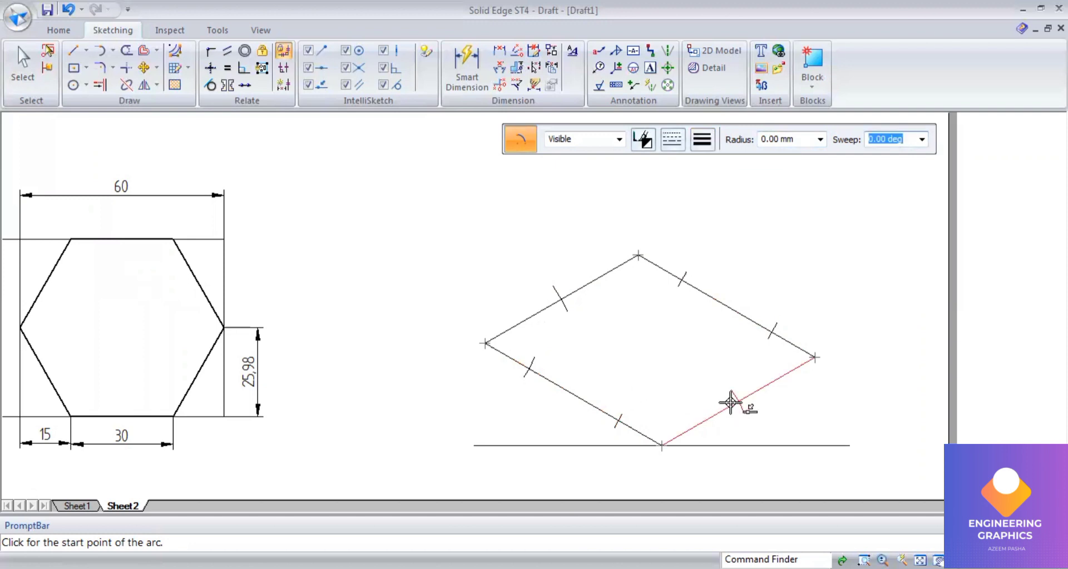
pyautogui.scroll(2, 737, 400)
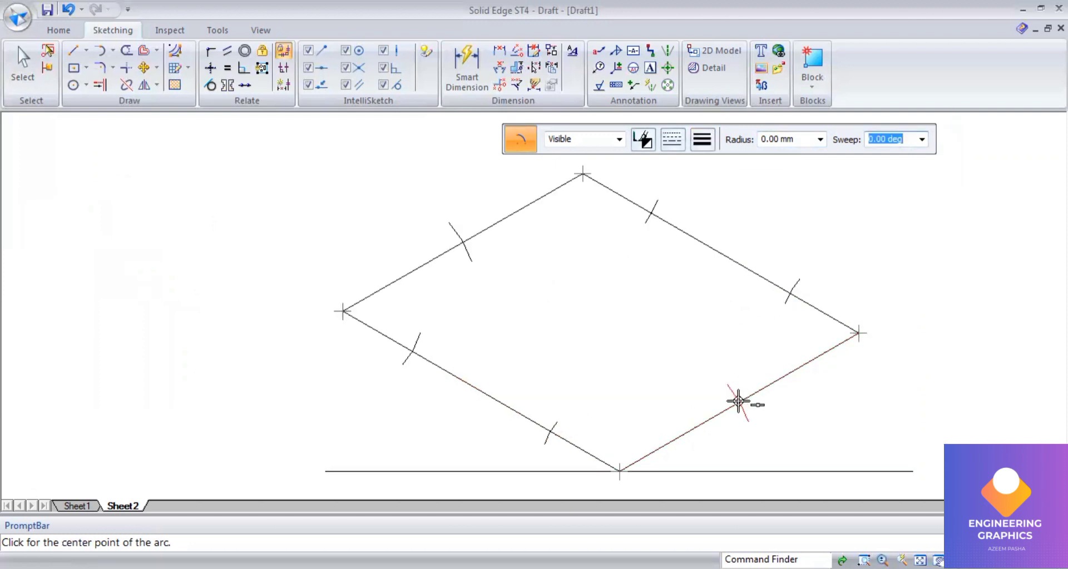
pyautogui.scroll(2, 737, 401)
pyautogui.scroll(2, 735, 399)
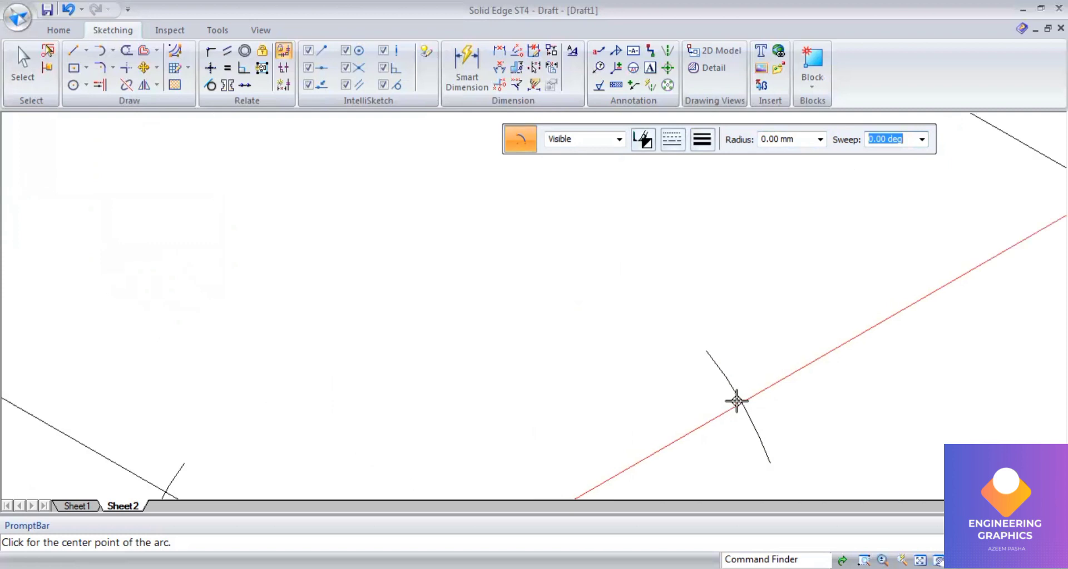
pyautogui.scroll(2, 734, 397)
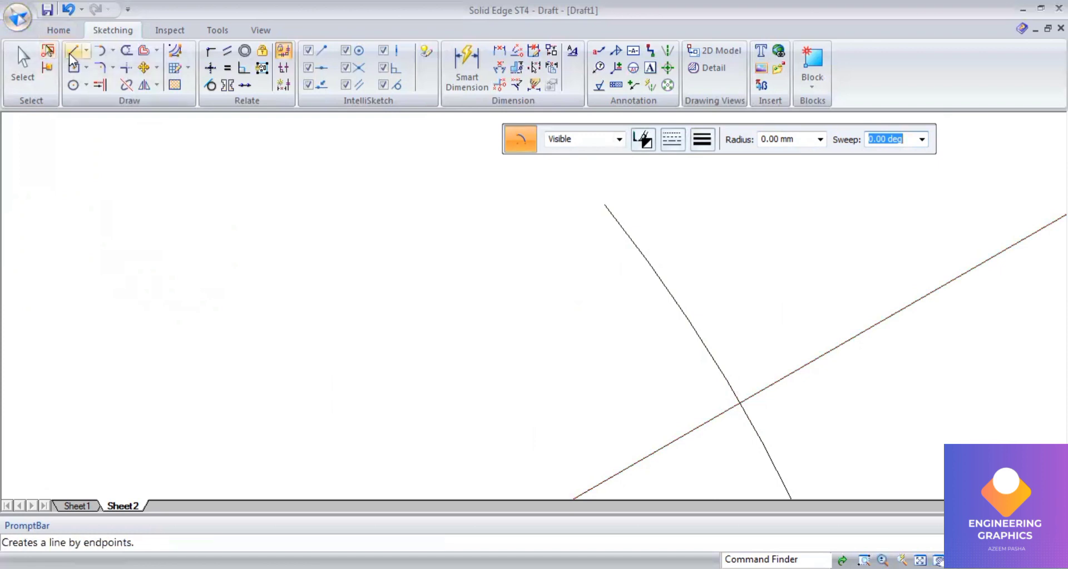
# Step: Set the line width to 0.50 mm and draw the hexagonal base by joining the arc marks on the rhombus edges
pyautogui.click(702, 140)
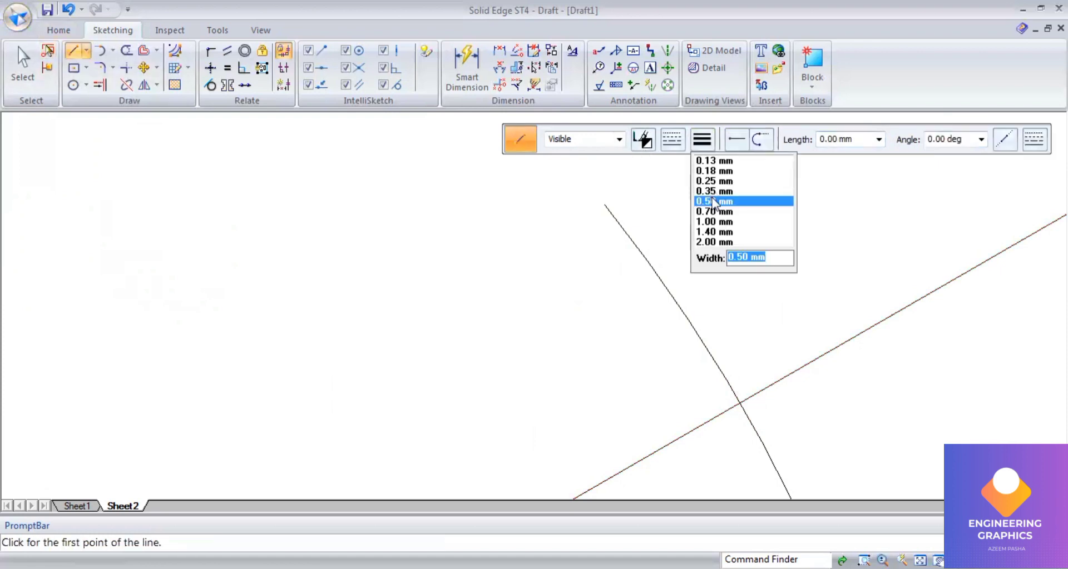
pyautogui.click(713, 201)
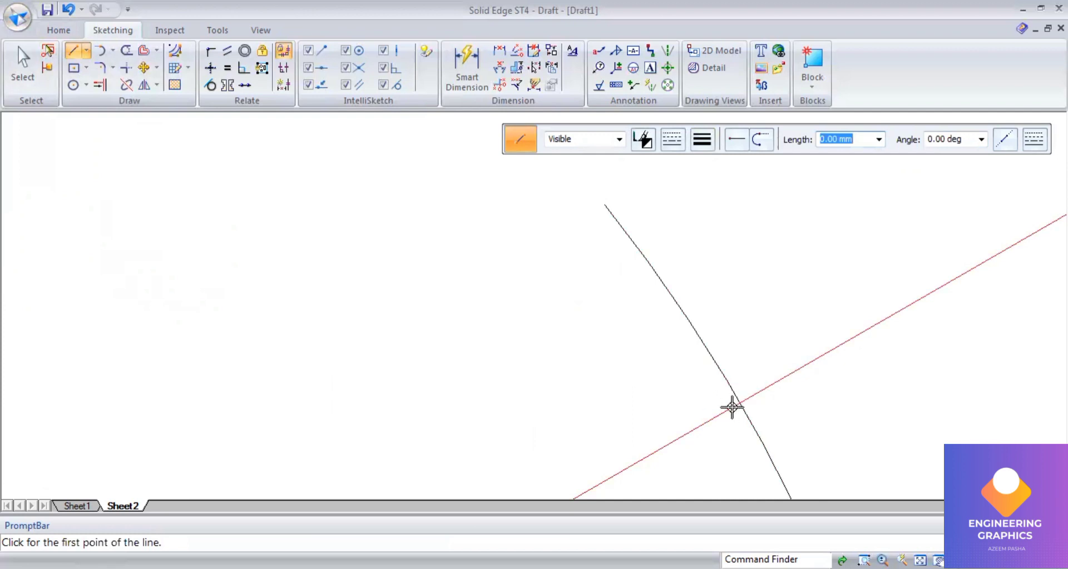
pyautogui.click(782, 370)
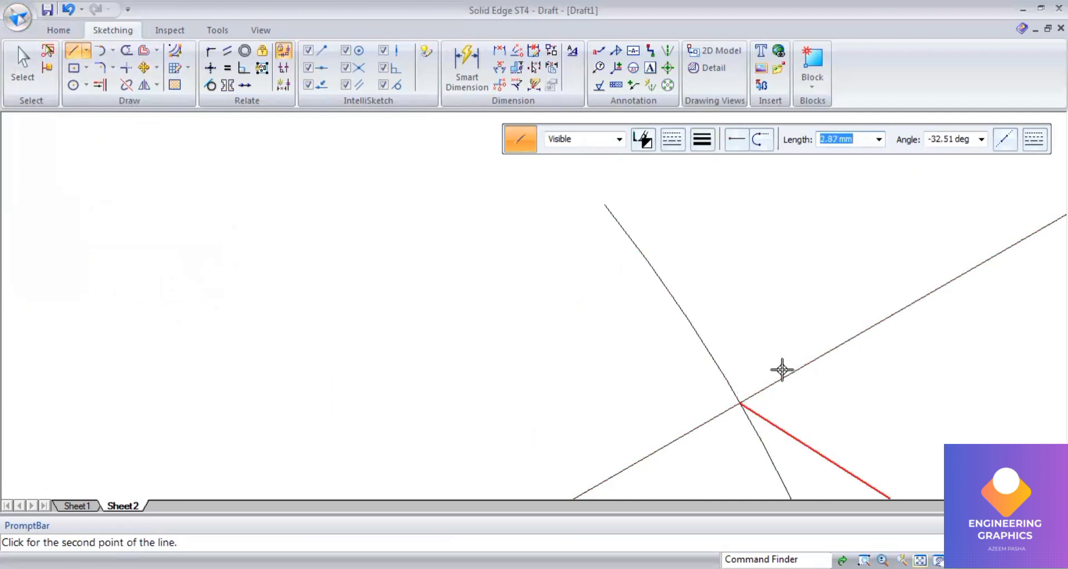
pyautogui.scroll(-3, 667, 340)
pyautogui.scroll(4, 599, 318)
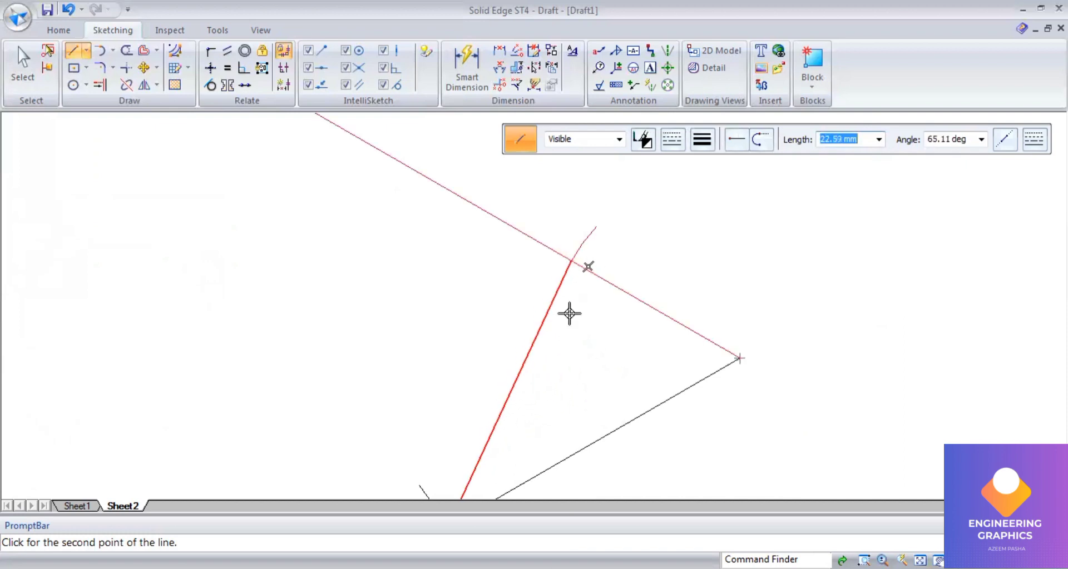
pyautogui.click(570, 260)
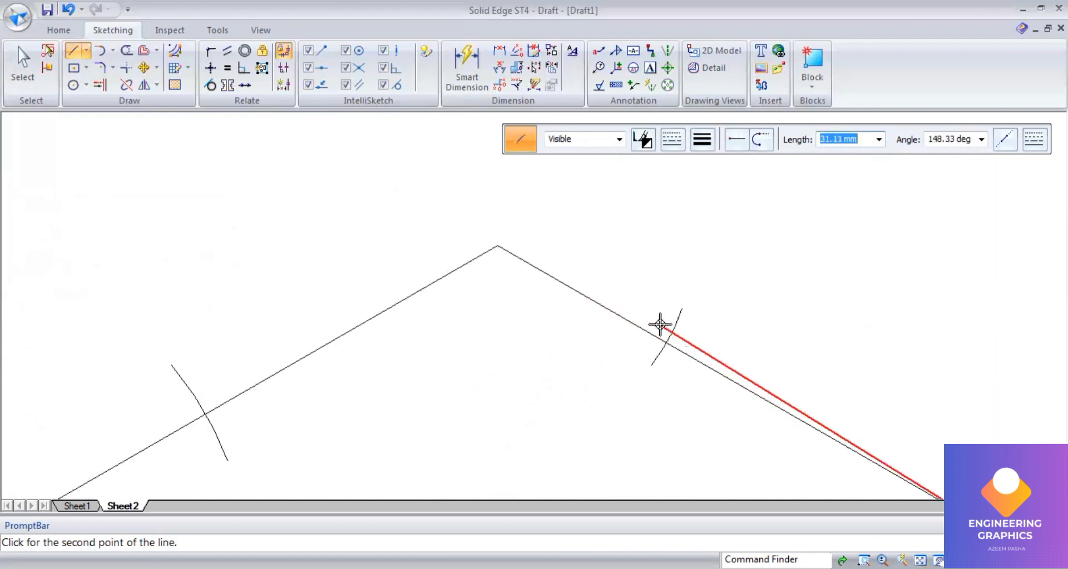
pyautogui.click(664, 343)
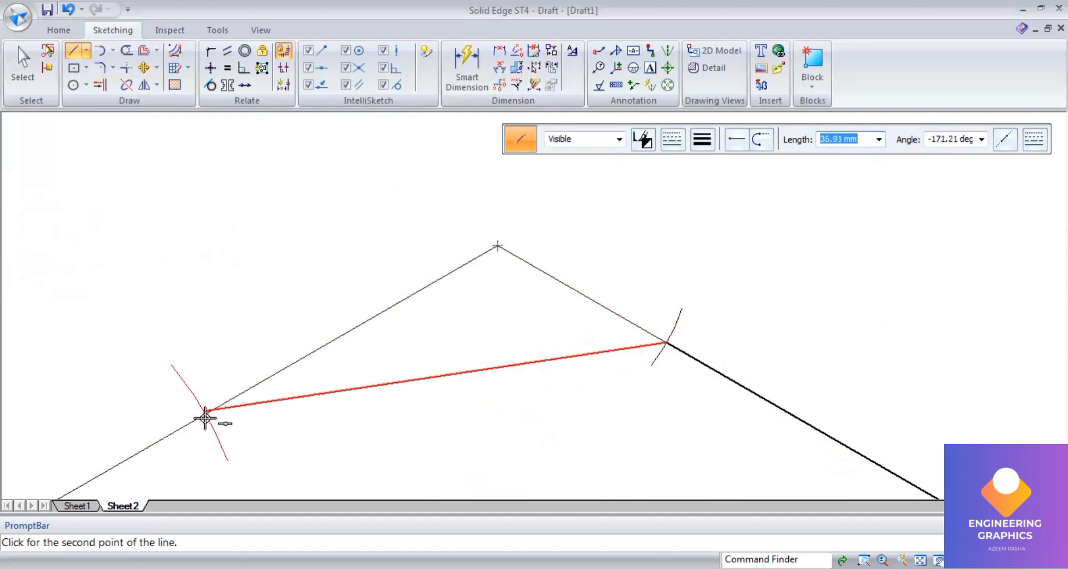
pyautogui.scroll(3, 207, 421)
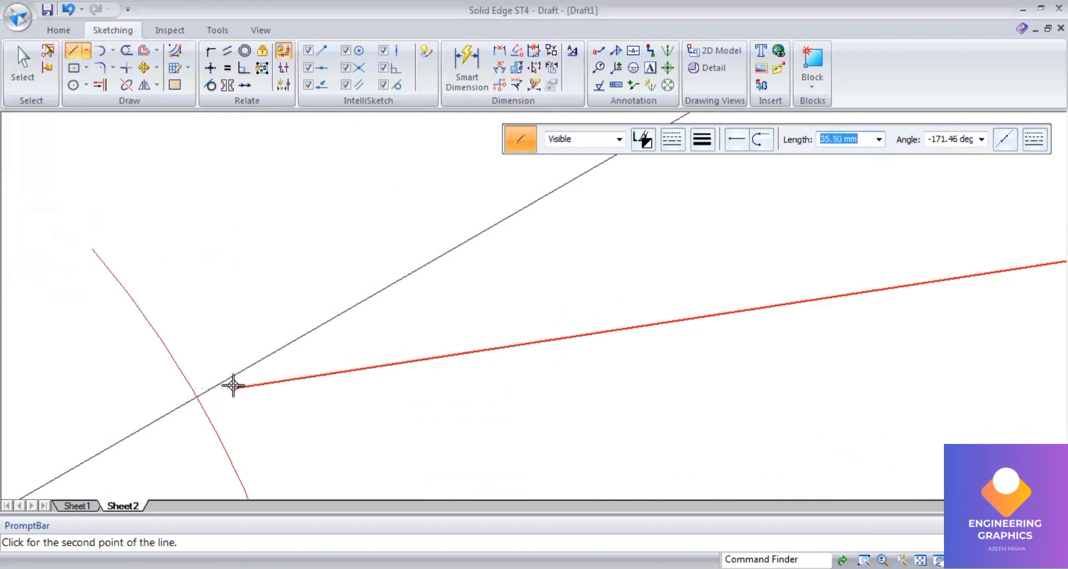
pyautogui.scroll(2, 195, 399)
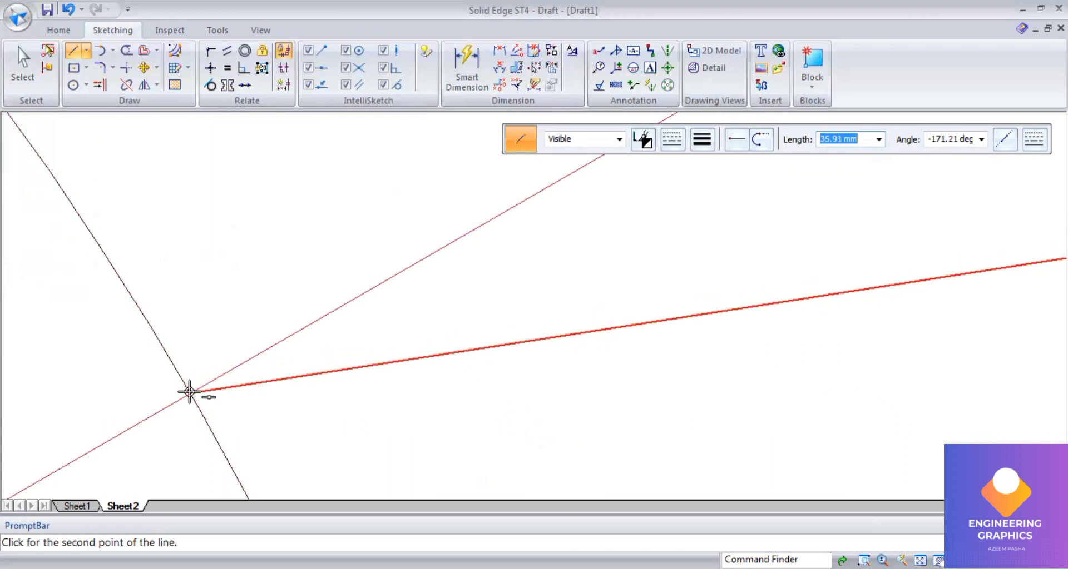
pyautogui.click(189, 392)
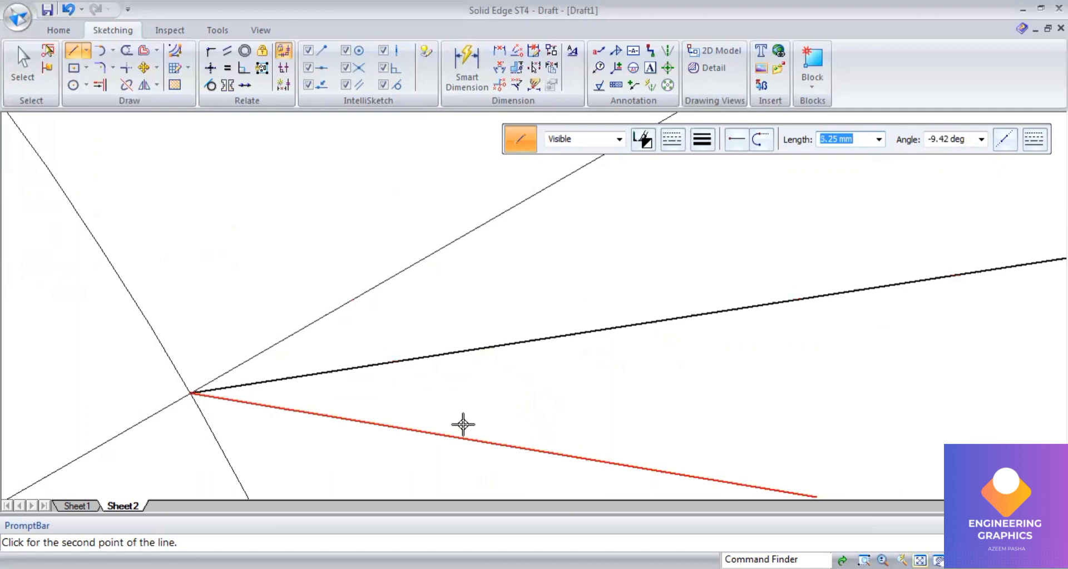
pyautogui.scroll(-7, 581, 360)
pyautogui.scroll(2, 570, 362)
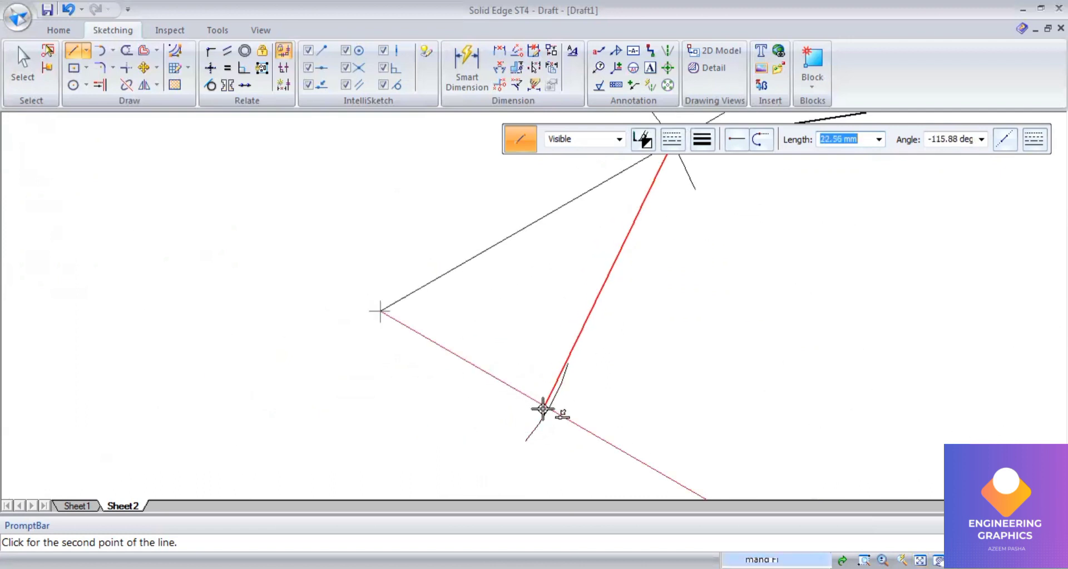
pyautogui.scroll(3, 531, 400)
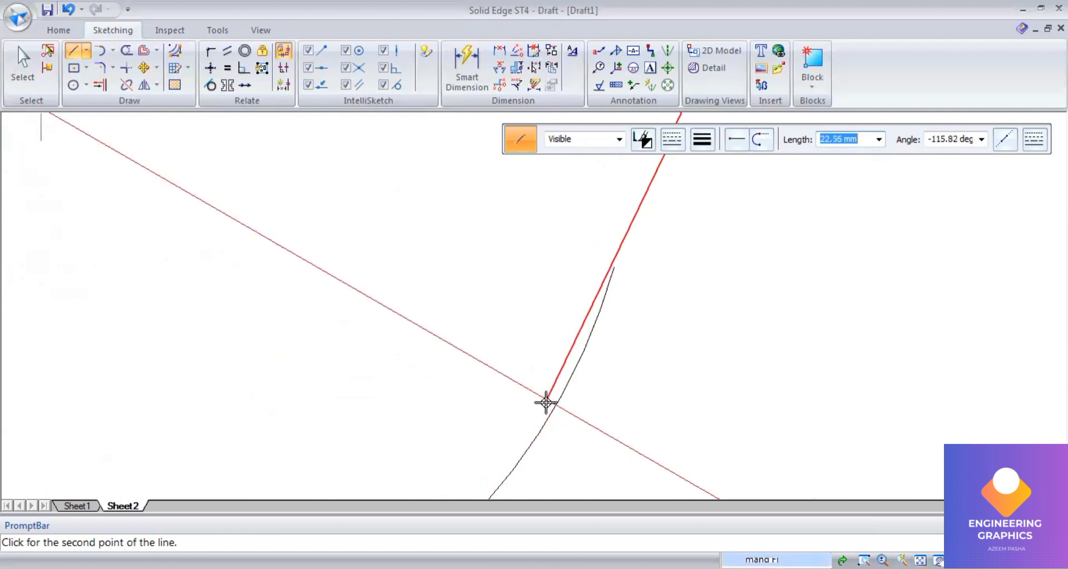
pyautogui.click(557, 407)
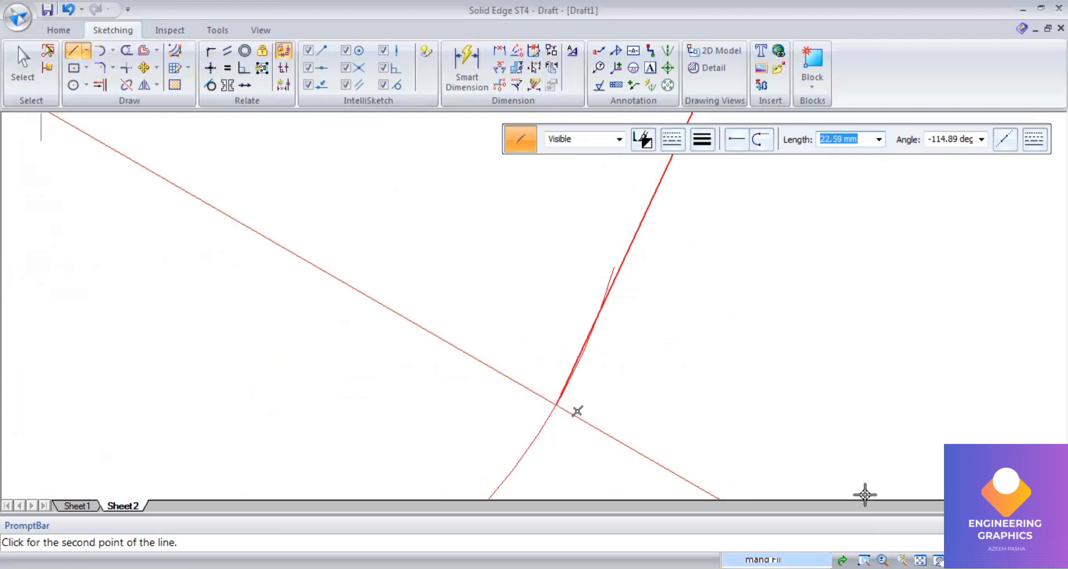
pyautogui.scroll(-3, 625, 395)
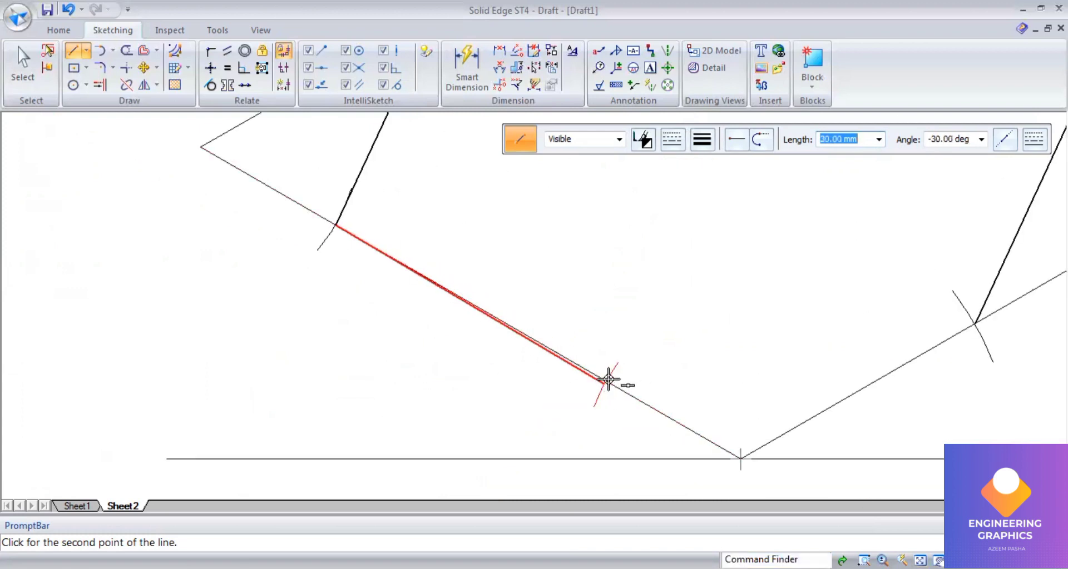
pyautogui.scroll(3, 602, 376)
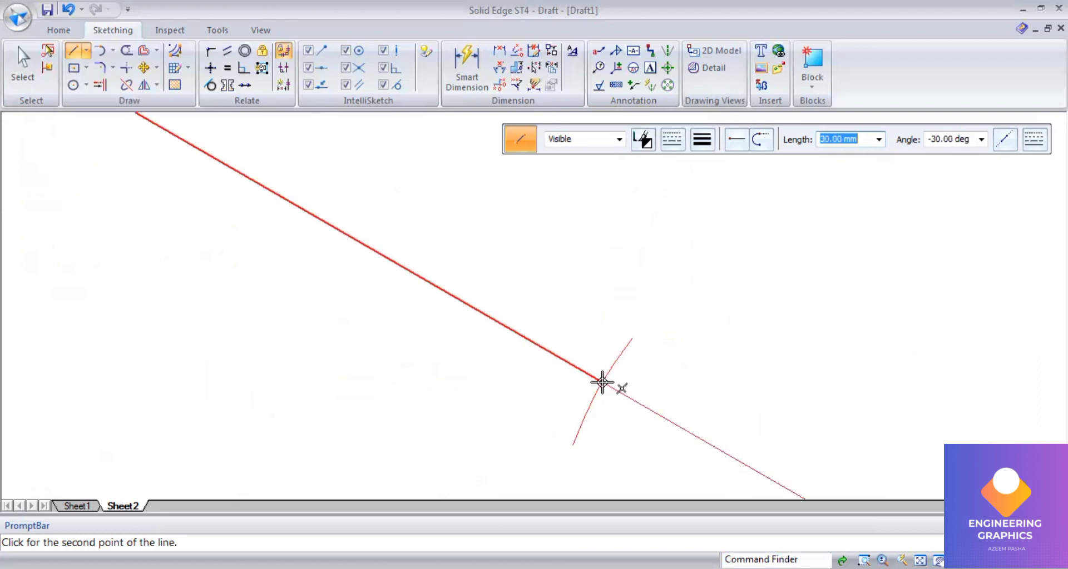
pyautogui.click(763, 416)
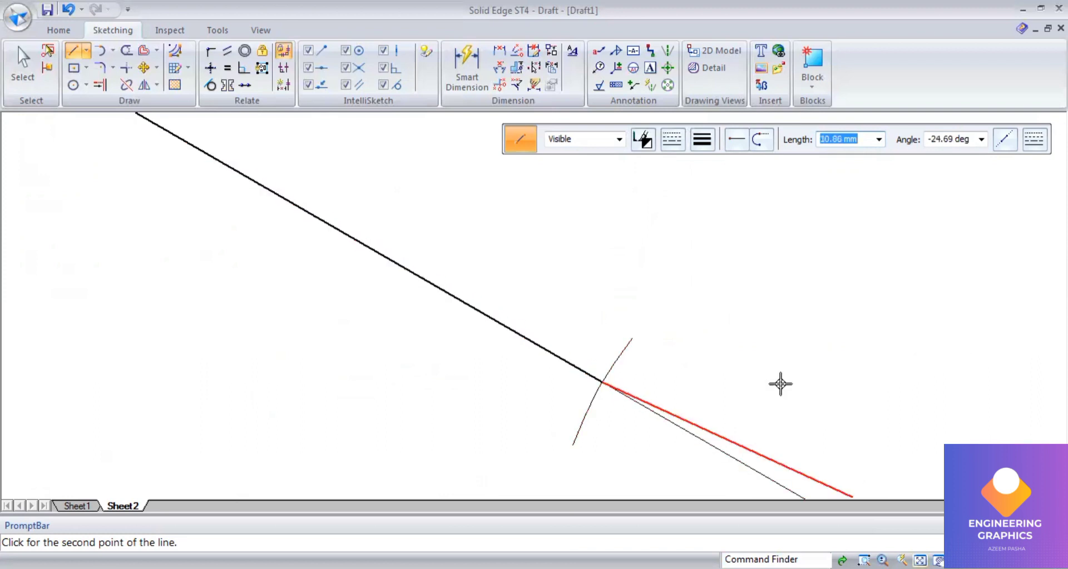
pyautogui.scroll(-5, 696, 369)
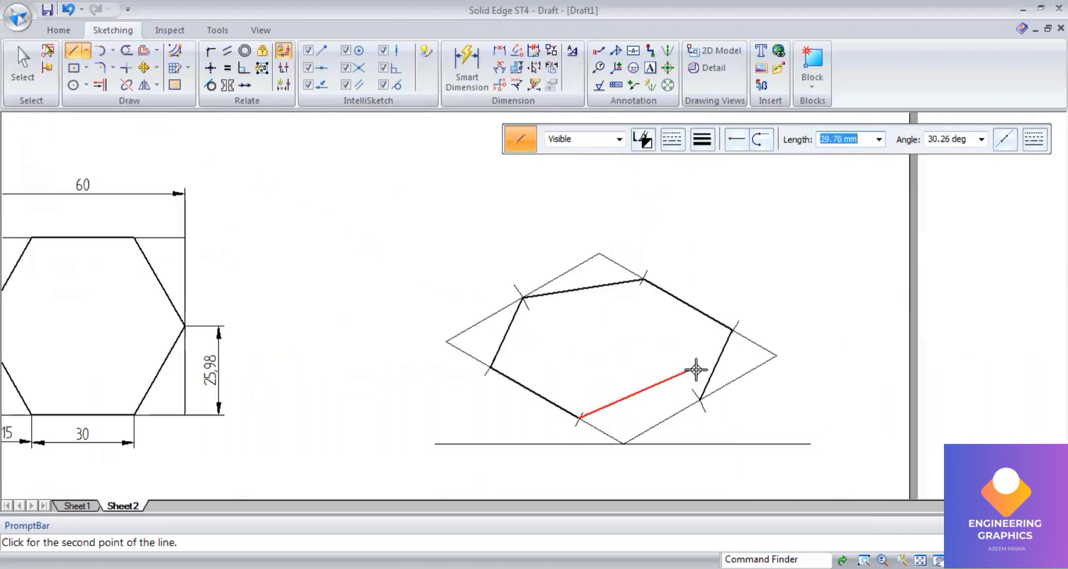
pyautogui.click(699, 400)
pyautogui.scroll(-1, 738, 295)
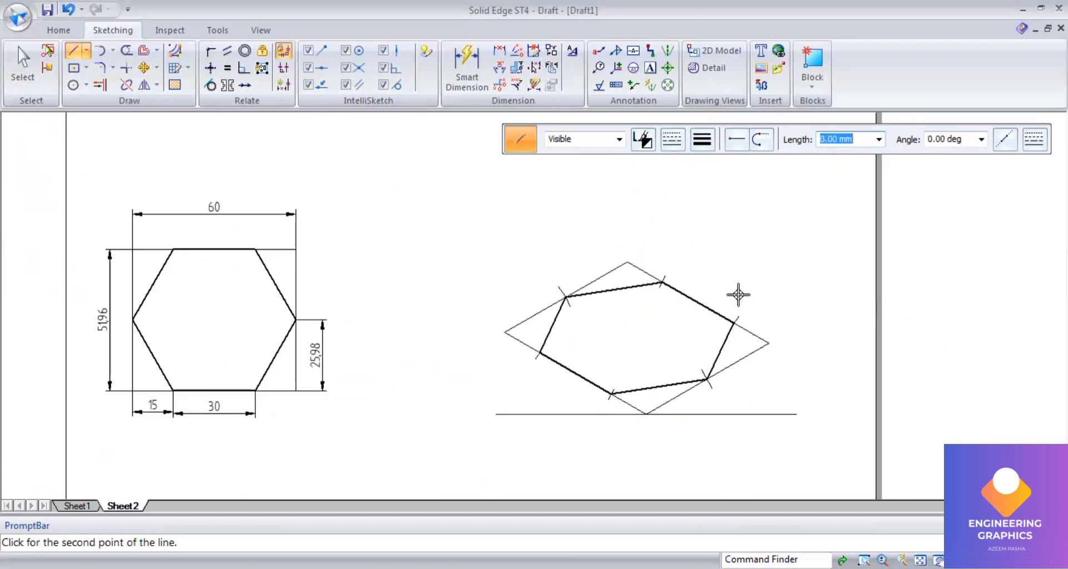
pyautogui.rightClick(732, 366)
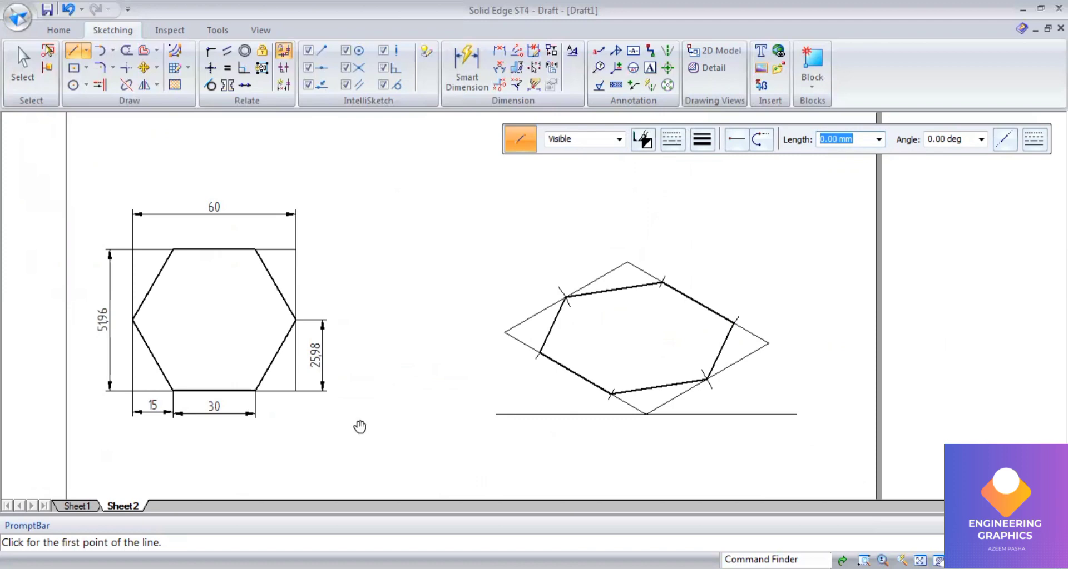
# Step: Check the question in the PDF, then draw a 30 mm vertical edge at 90 degrees from the hexagon's left vertex
pyautogui.hotkey('alt', 'Tab')
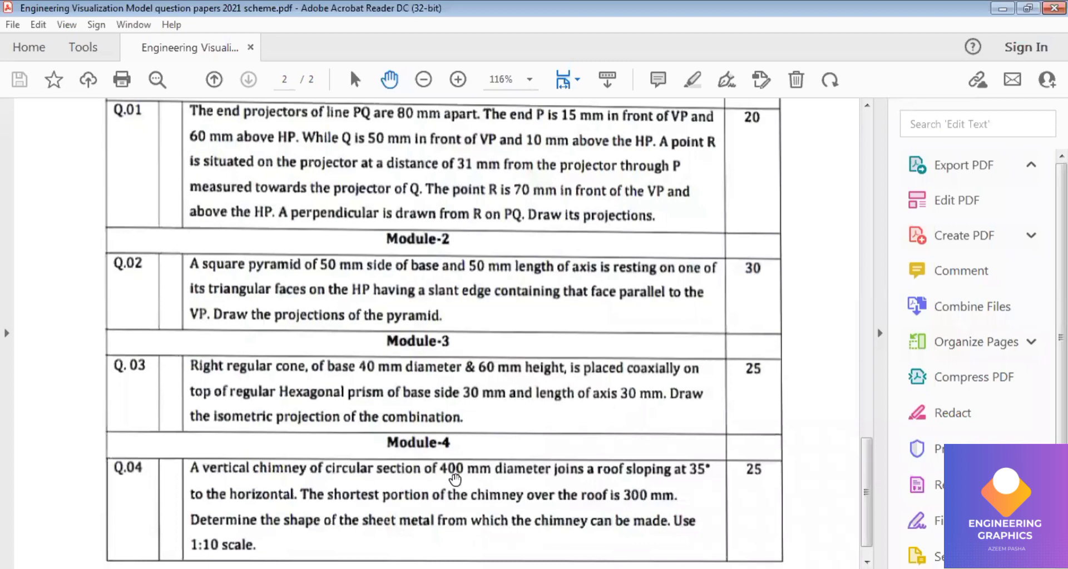
pyautogui.hotkey('alt', 'Tab')
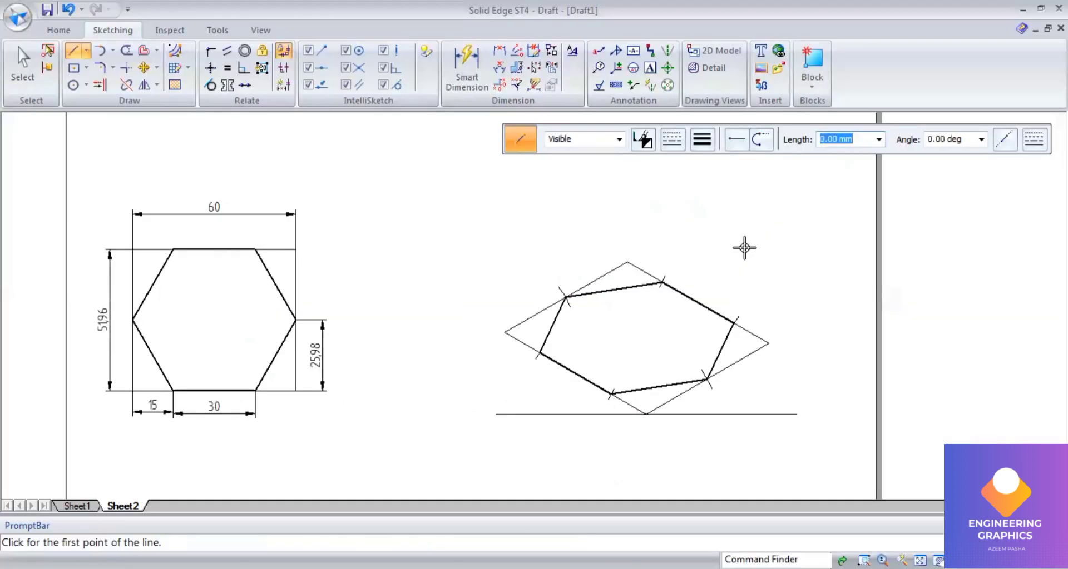
pyautogui.click(539, 353)
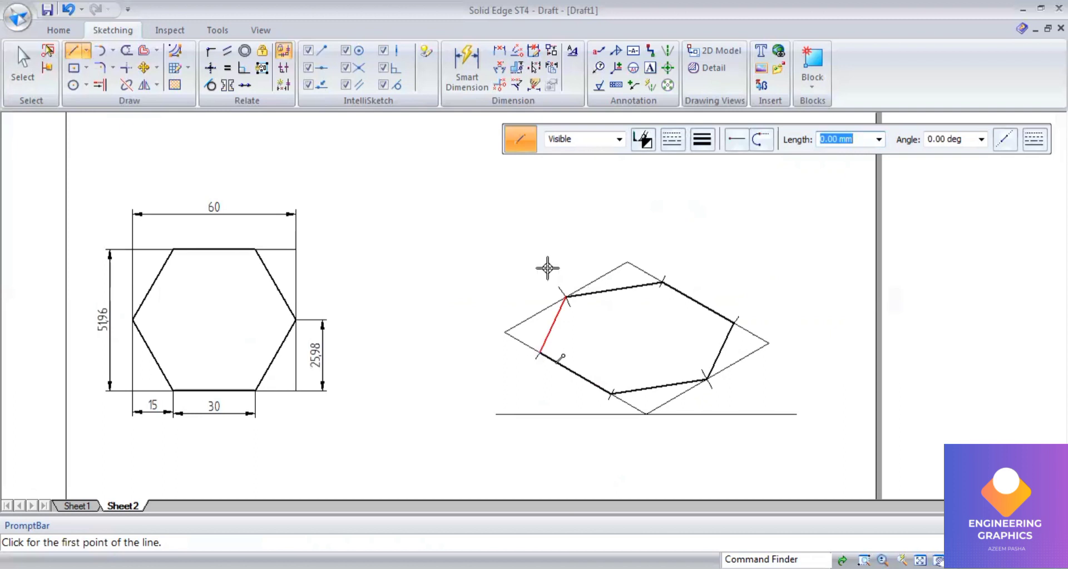
pyautogui.write('30')
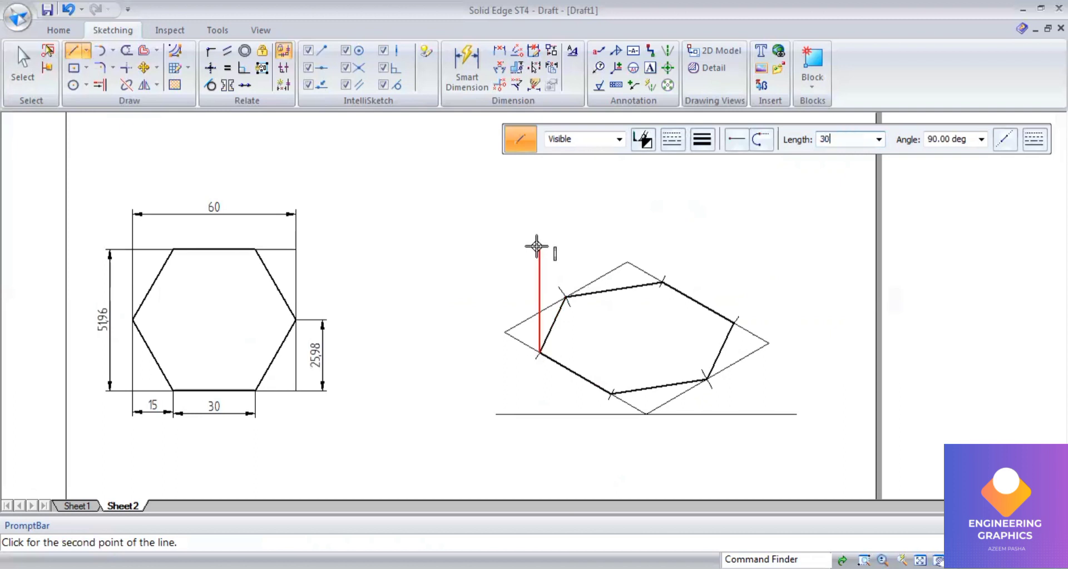
pyautogui.press('Tab')
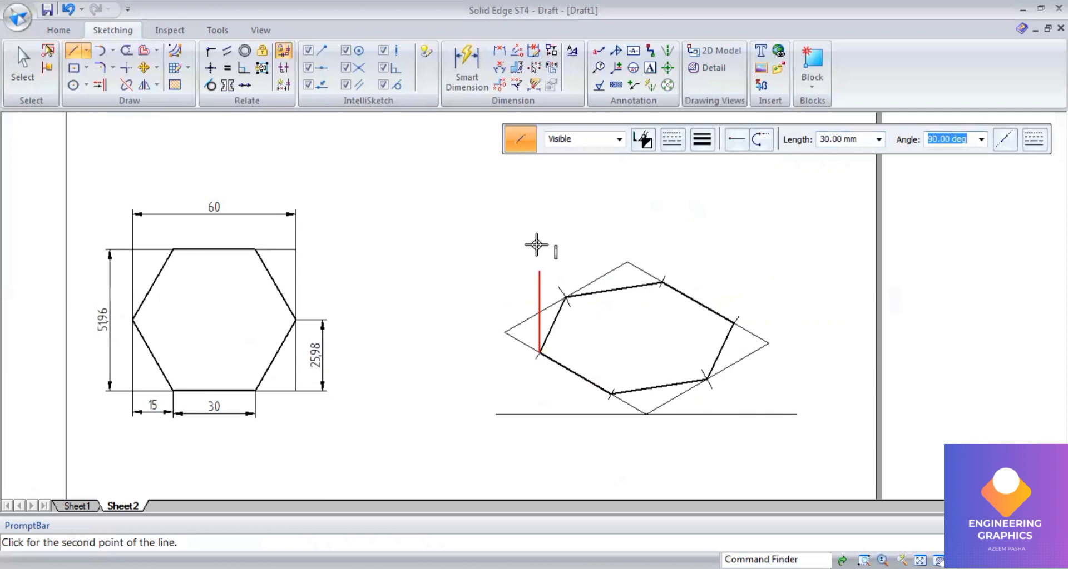
pyautogui.press('Return')
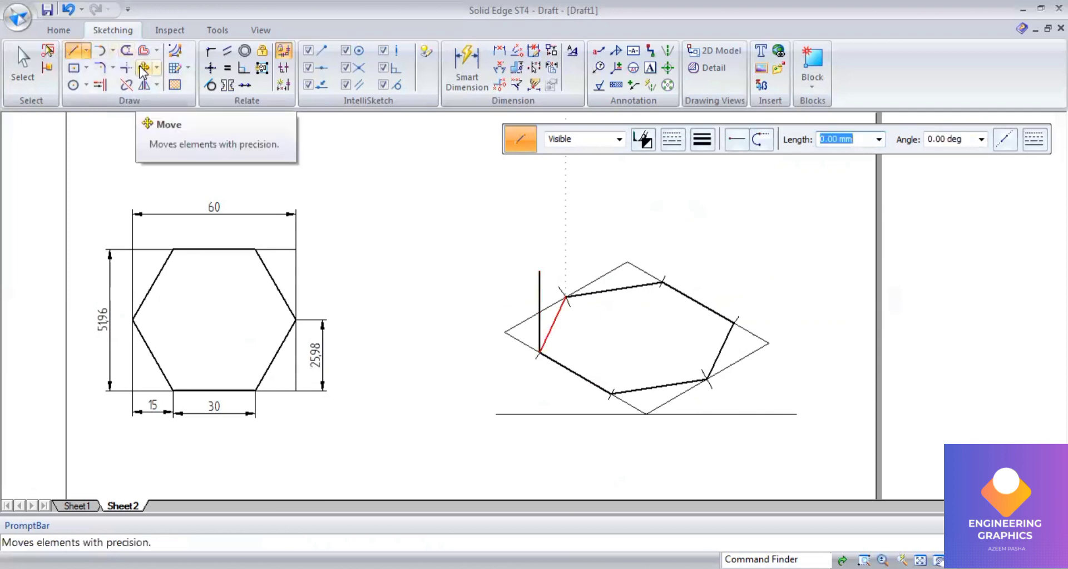
# Step: Copy the vertical edge to the other five vertices of the hexagonal base with Move in copy mode
pyautogui.click(143, 69)
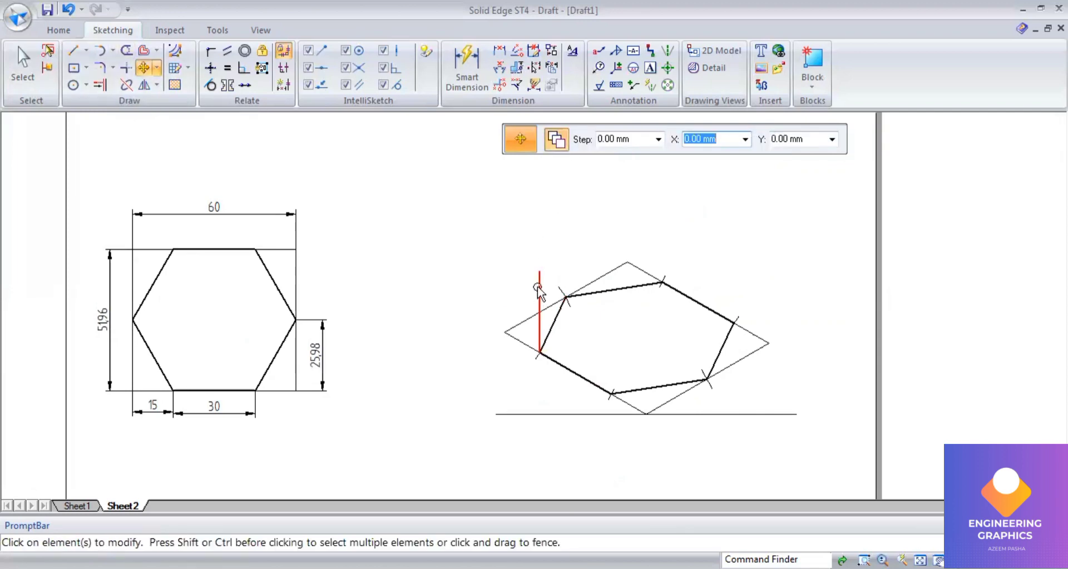
pyautogui.click(539, 336)
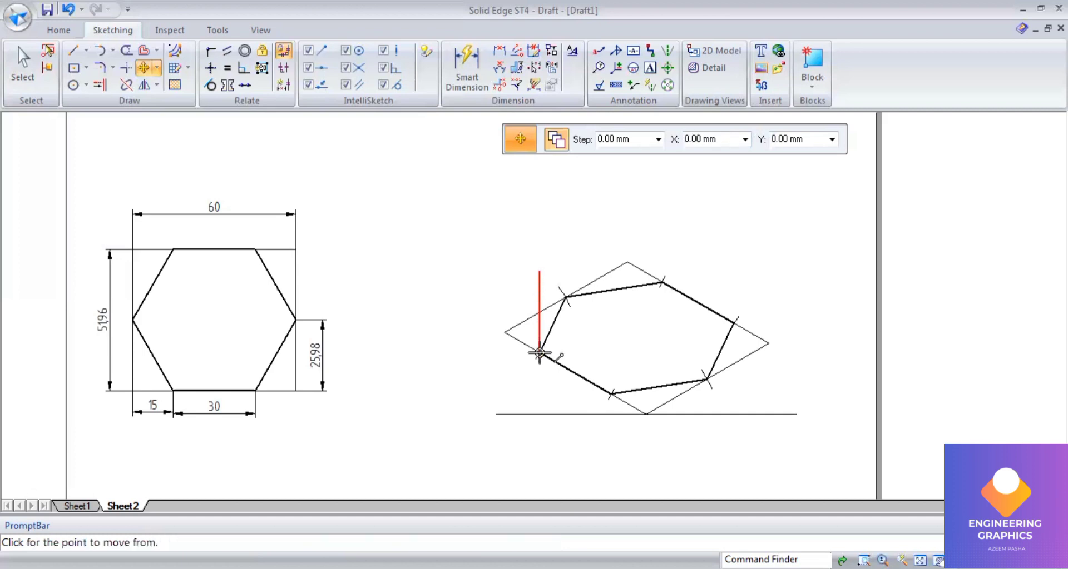
pyautogui.click(539, 352)
pyautogui.click(565, 295)
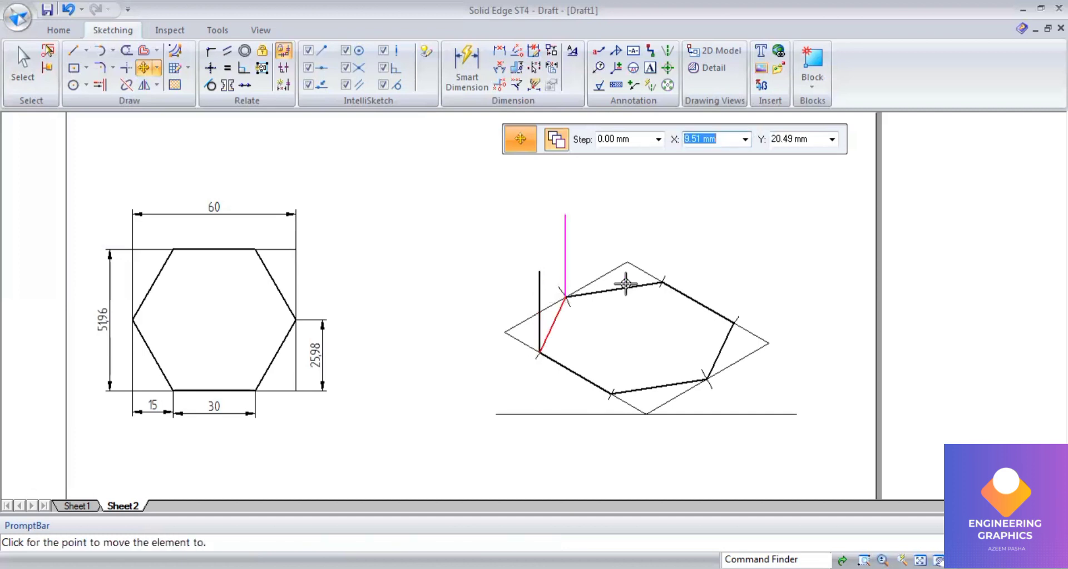
pyautogui.click(661, 282)
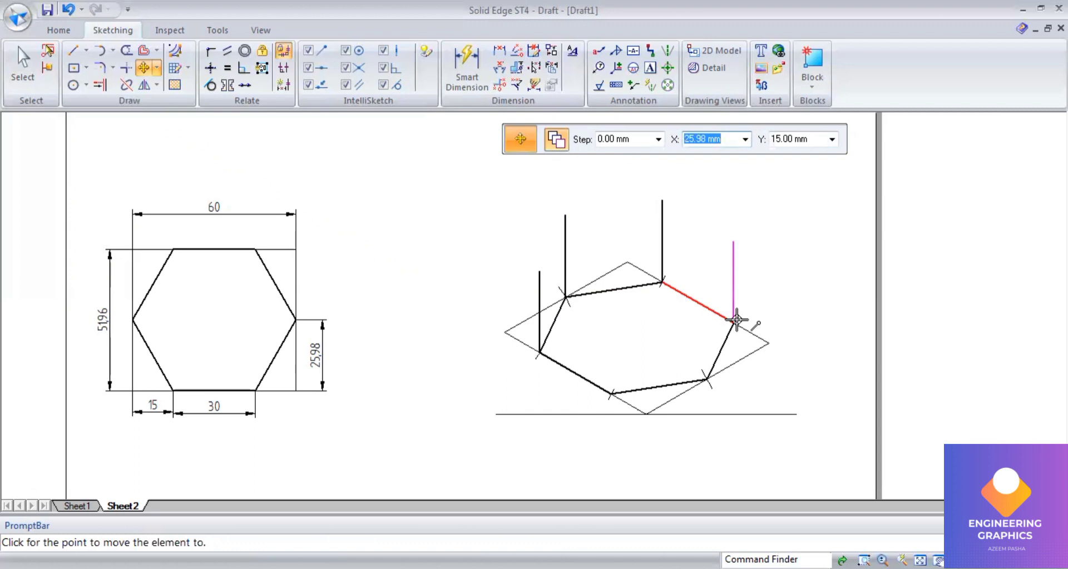
pyautogui.click(734, 321)
pyautogui.click(706, 379)
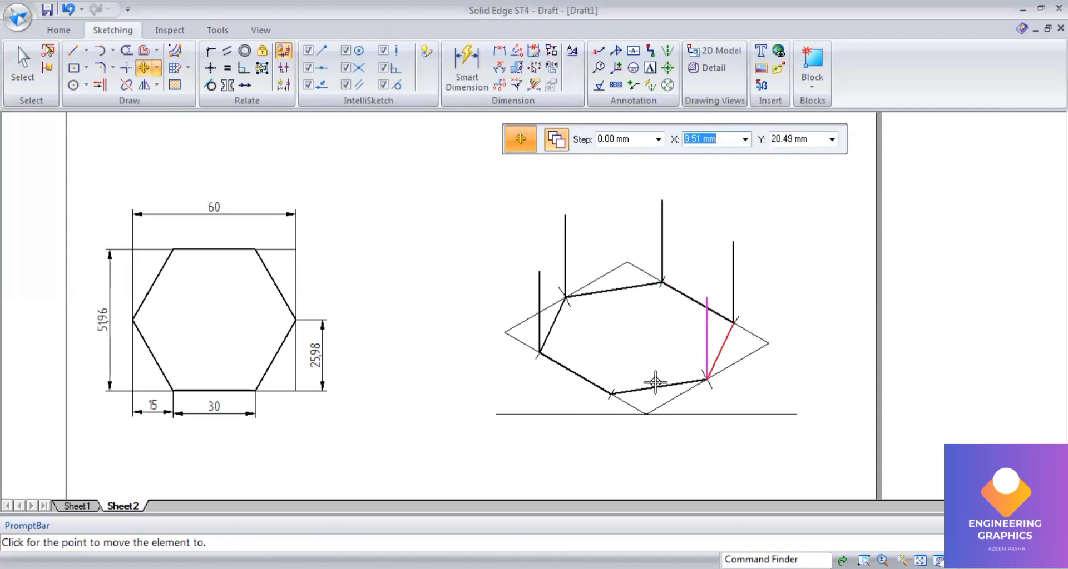
pyautogui.click(611, 394)
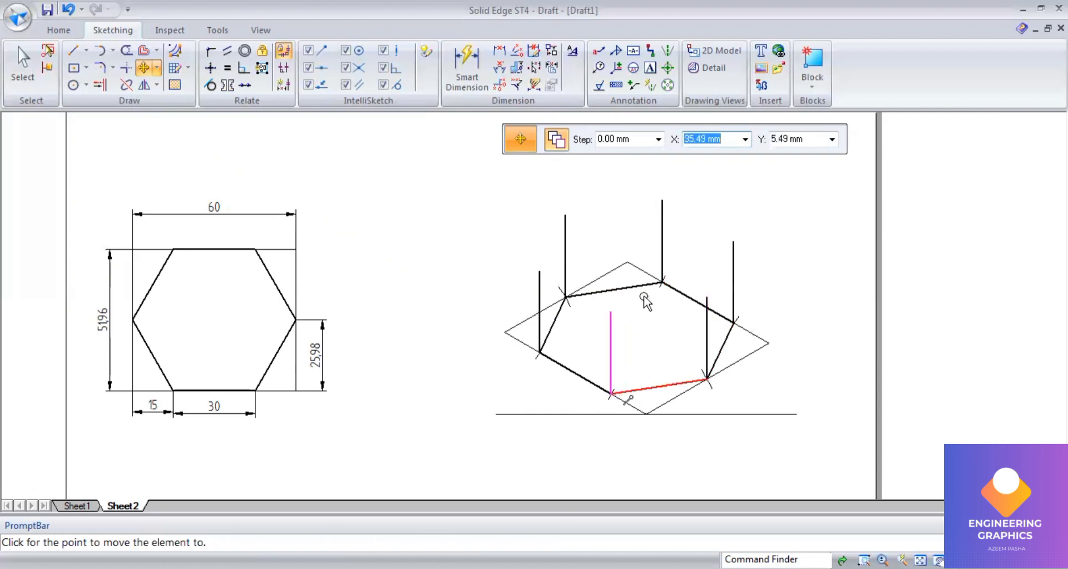
pyautogui.press('Escape')
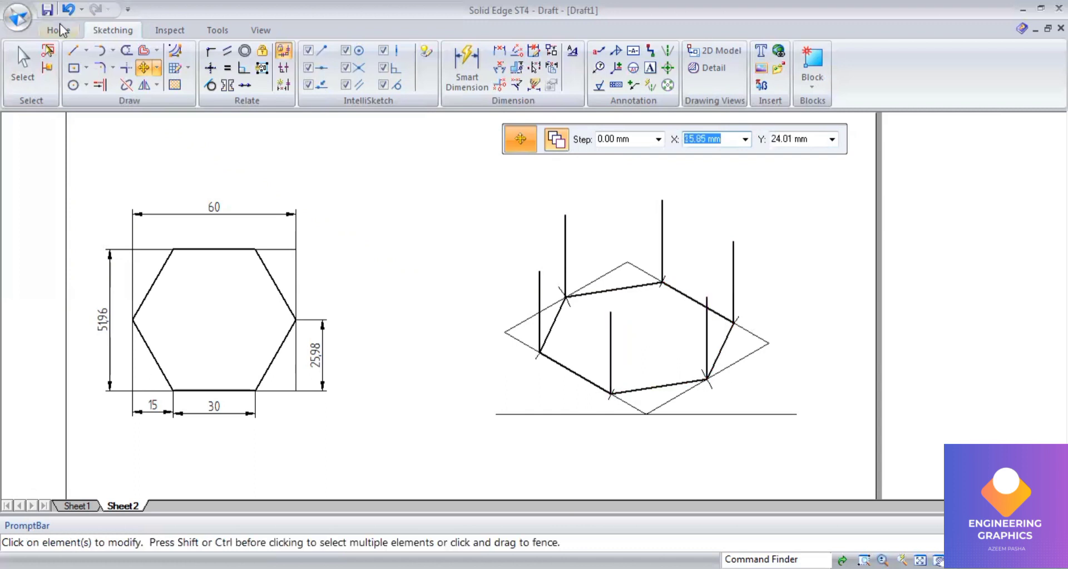
# Step: Draw the top face of the prism by joining the upper ends of the six vertical edges with lines
pyautogui.click(74, 54)
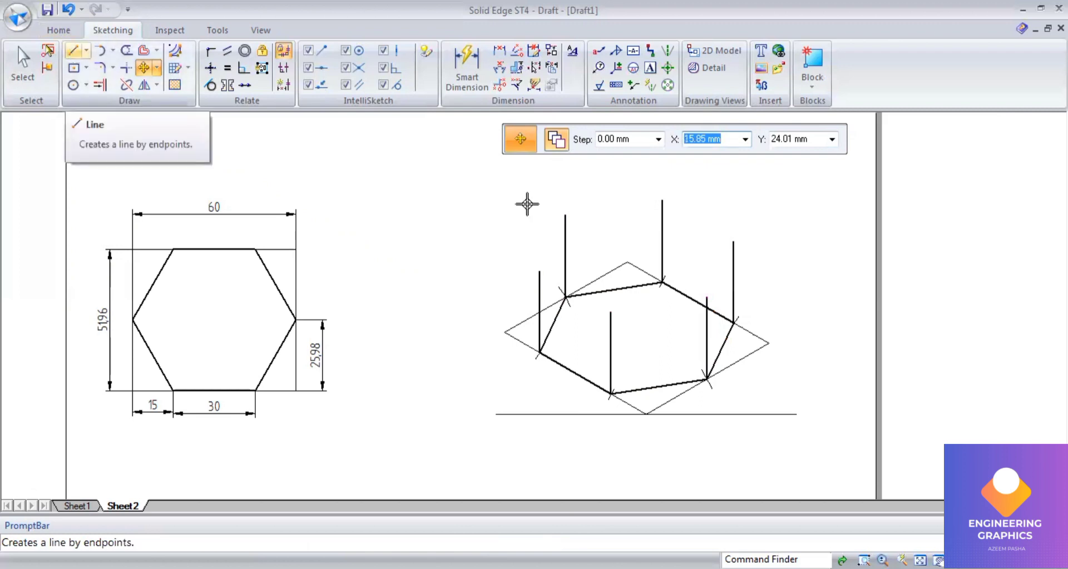
pyautogui.click(565, 213)
pyautogui.click(661, 201)
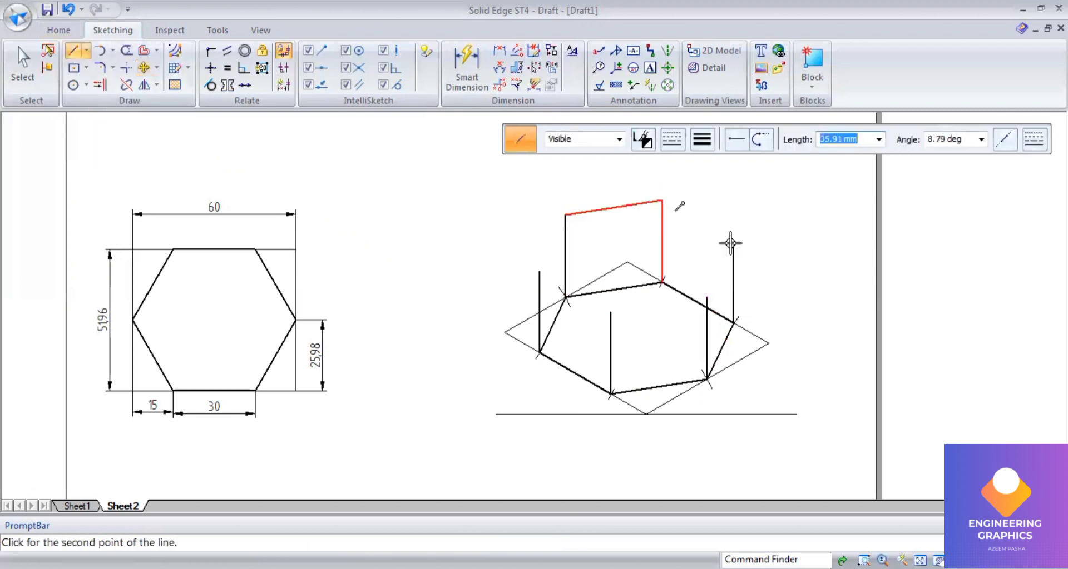
pyautogui.click(733, 242)
pyautogui.click(706, 299)
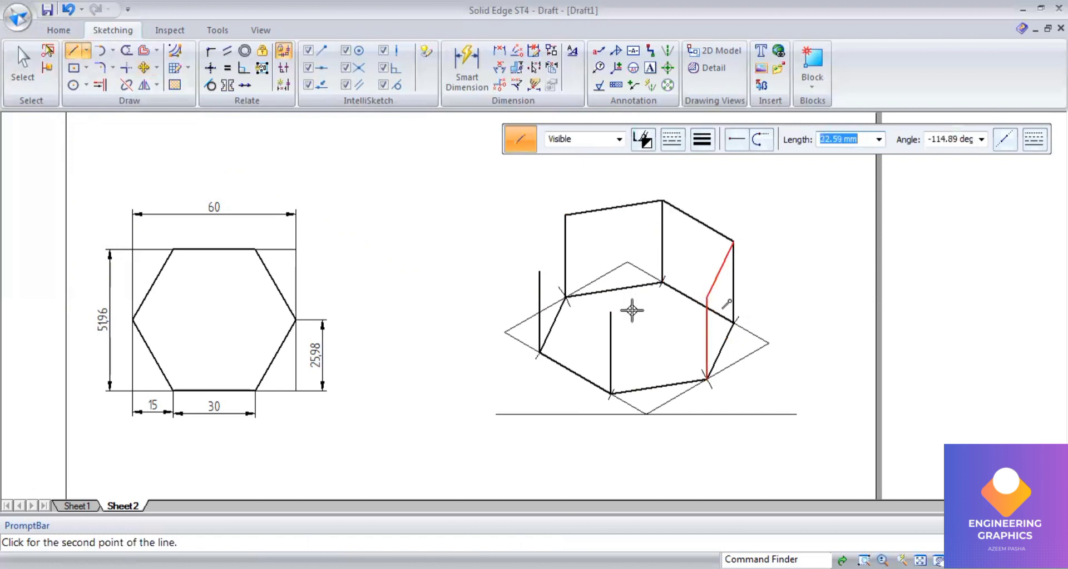
pyautogui.click(610, 313)
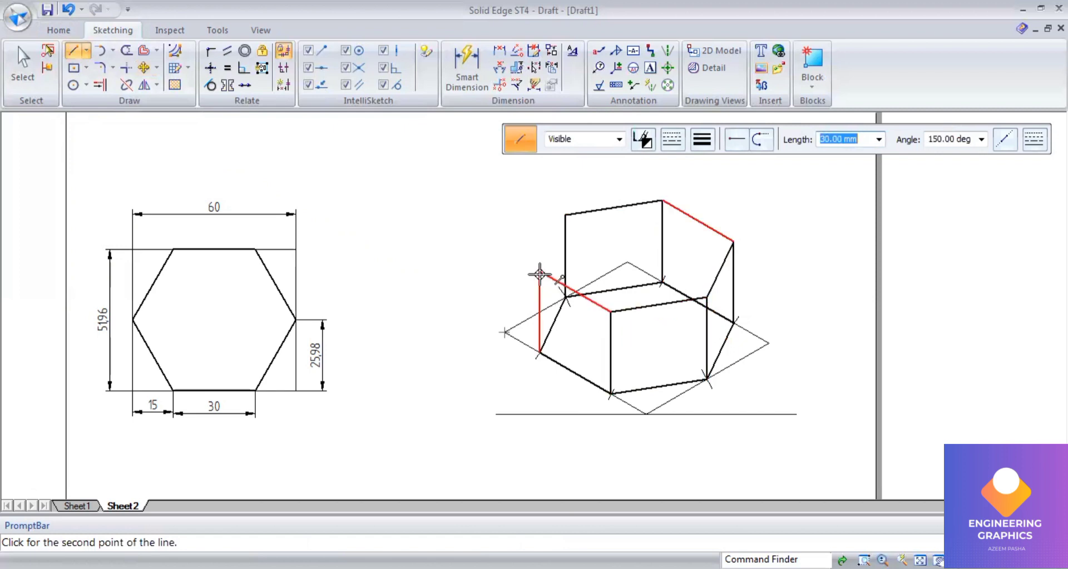
pyautogui.click(573, 220)
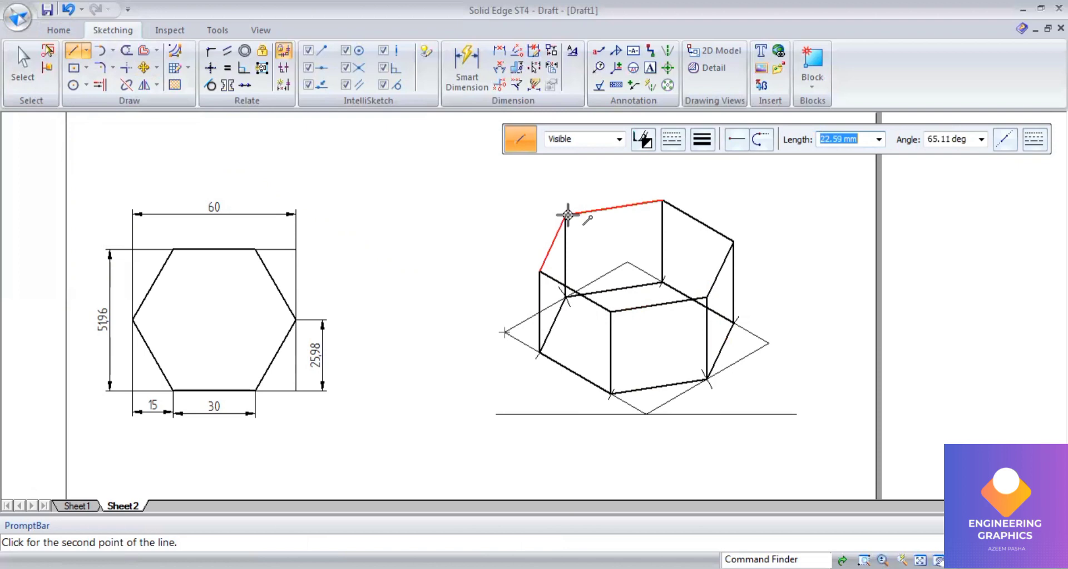
pyautogui.click(565, 215)
pyautogui.rightClick(746, 173)
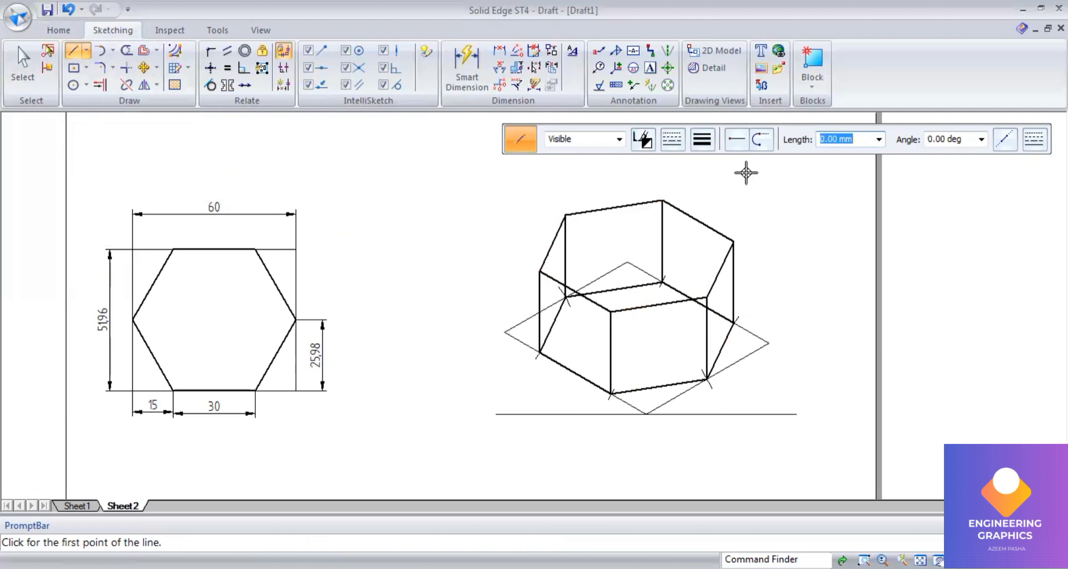
# Step: Dimension the 30° angles between the horizontal ground line and the two lower base edges of the prism
pyautogui.click(672, 140)
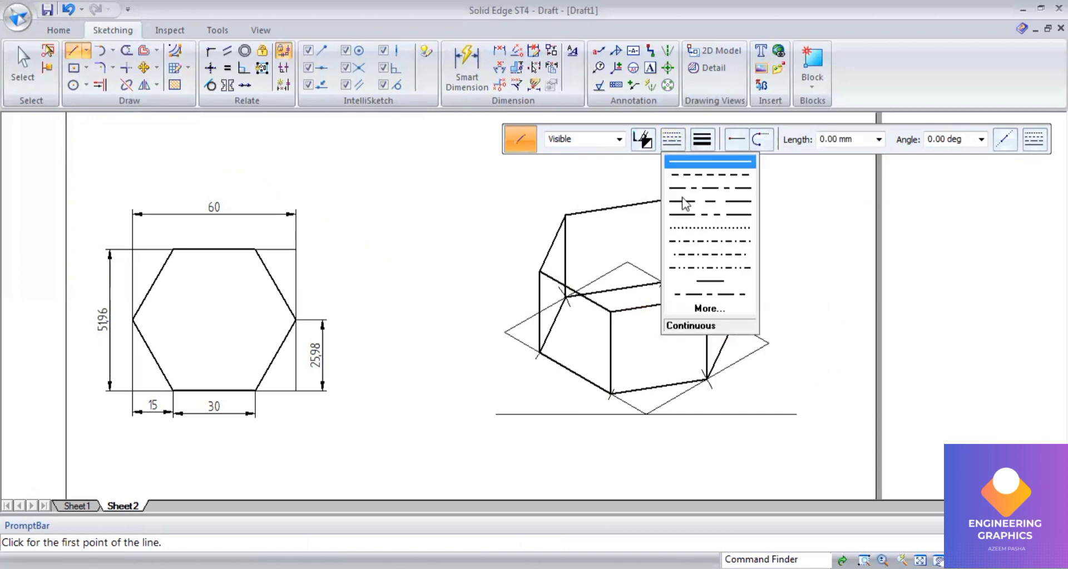
pyautogui.click(500, 69)
pyautogui.click(690, 411)
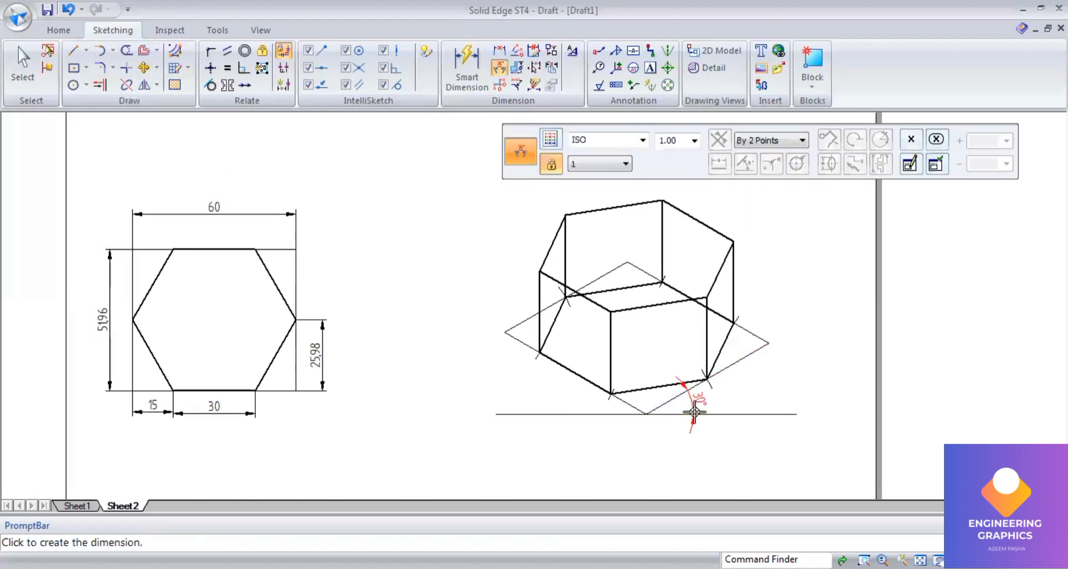
pyautogui.click(696, 402)
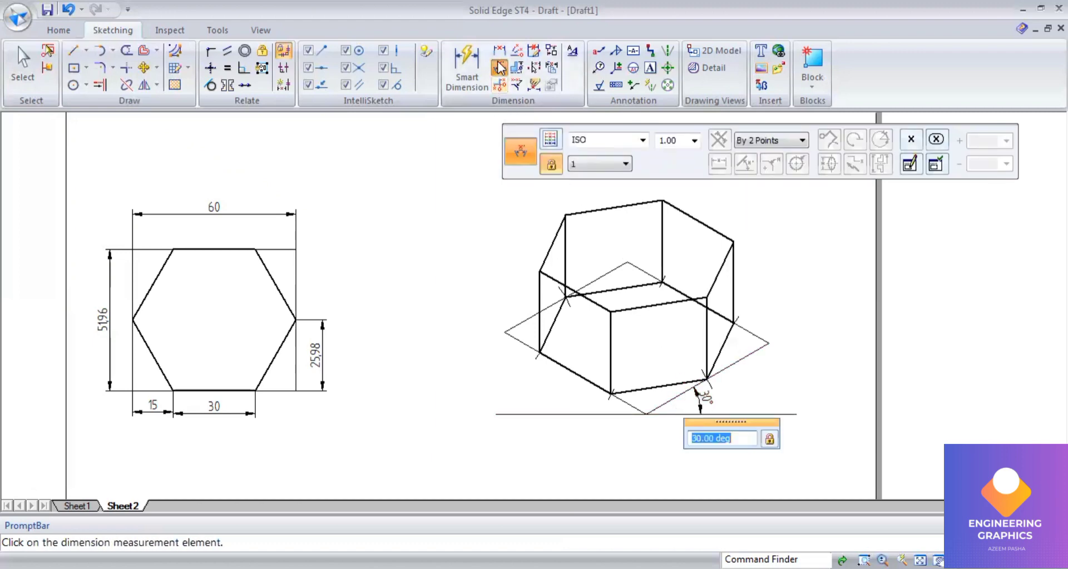
pyautogui.click(597, 411)
pyautogui.click(589, 406)
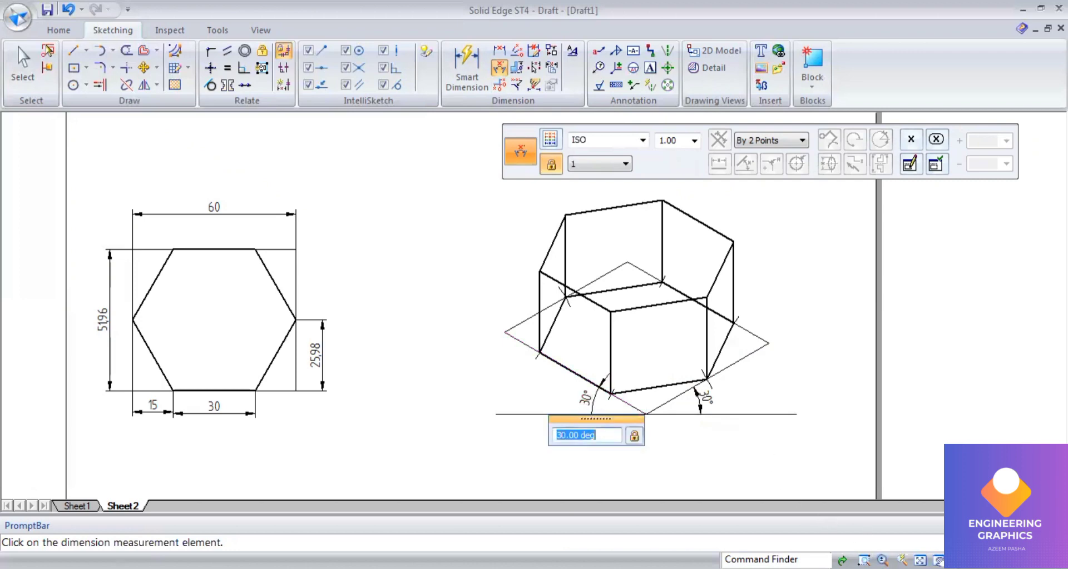
# Step: Check the Q.03 question in the PDF and return to the drawing
pyautogui.scroll(-1, 470, 487)
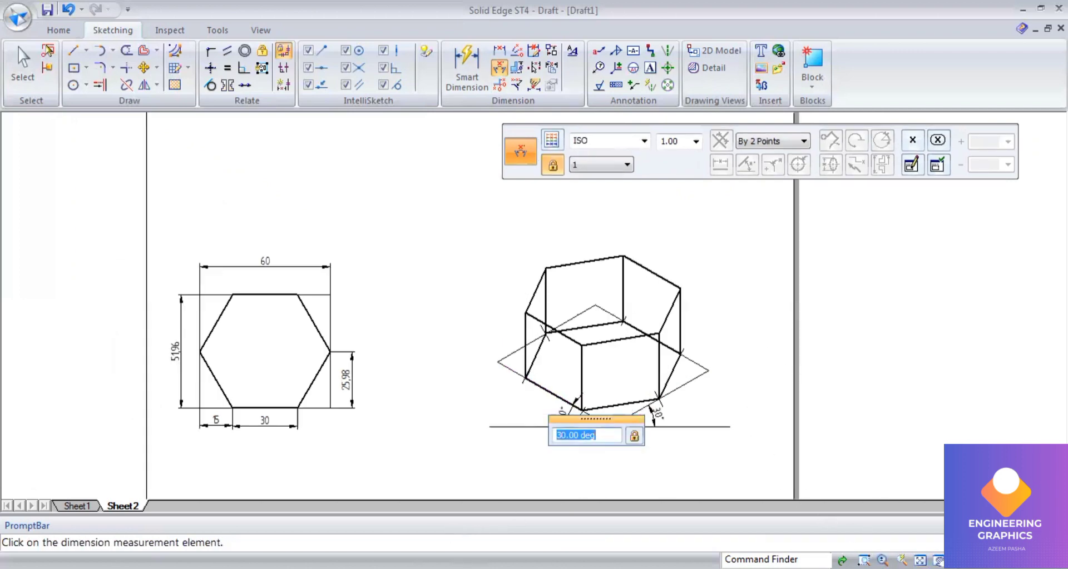
pyautogui.hotkey('alt', 'Tab')
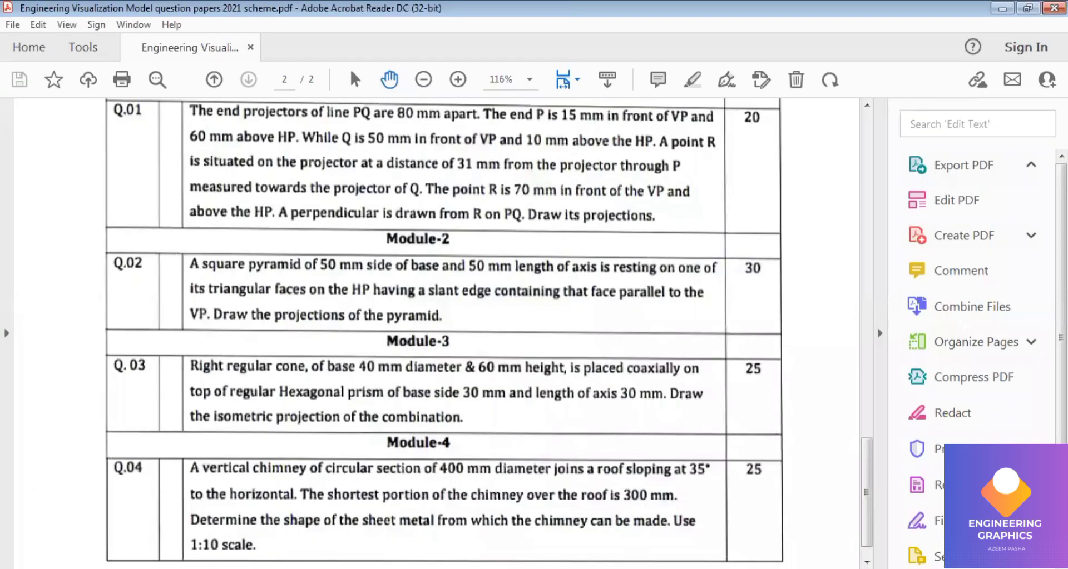
pyautogui.hotkey('alt', 'Tab')
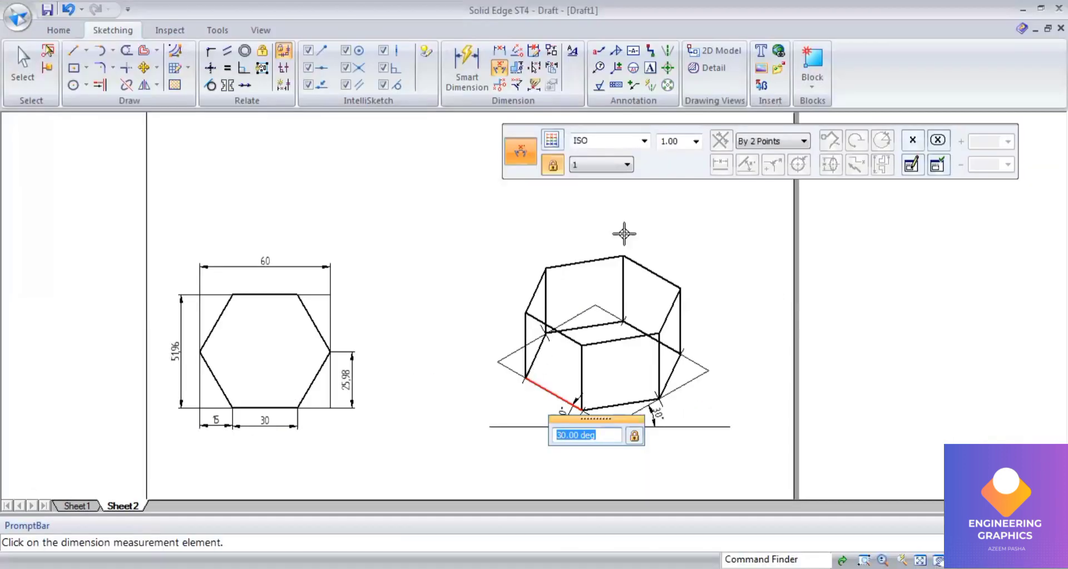
pyautogui.scroll(1, 656, 204)
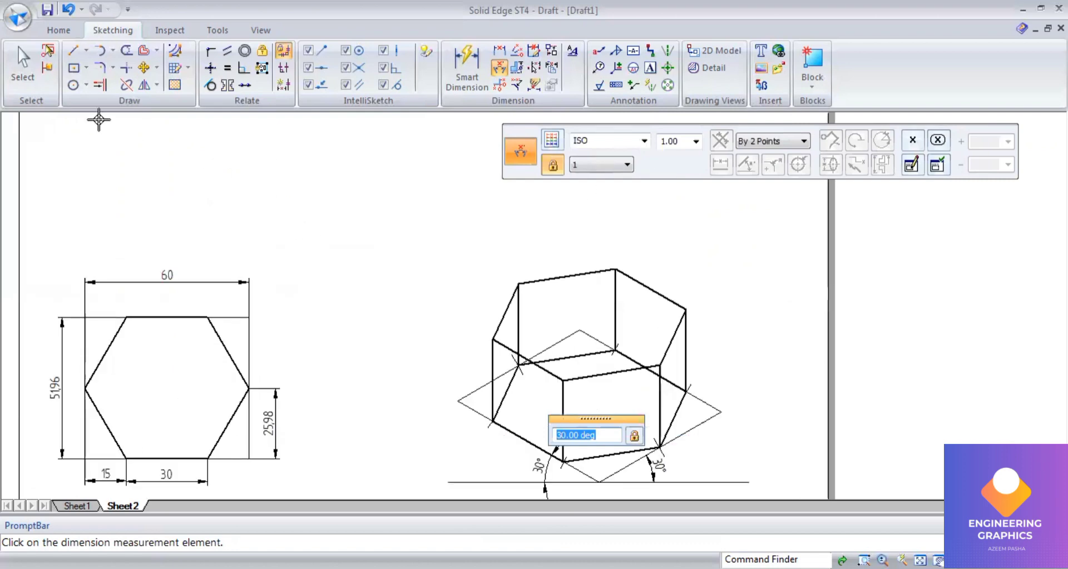
# Step: Draw a 40 mm isometric rhombus above the prism with sides at 30, 150 and 210 degrees
pyautogui.click(75, 51)
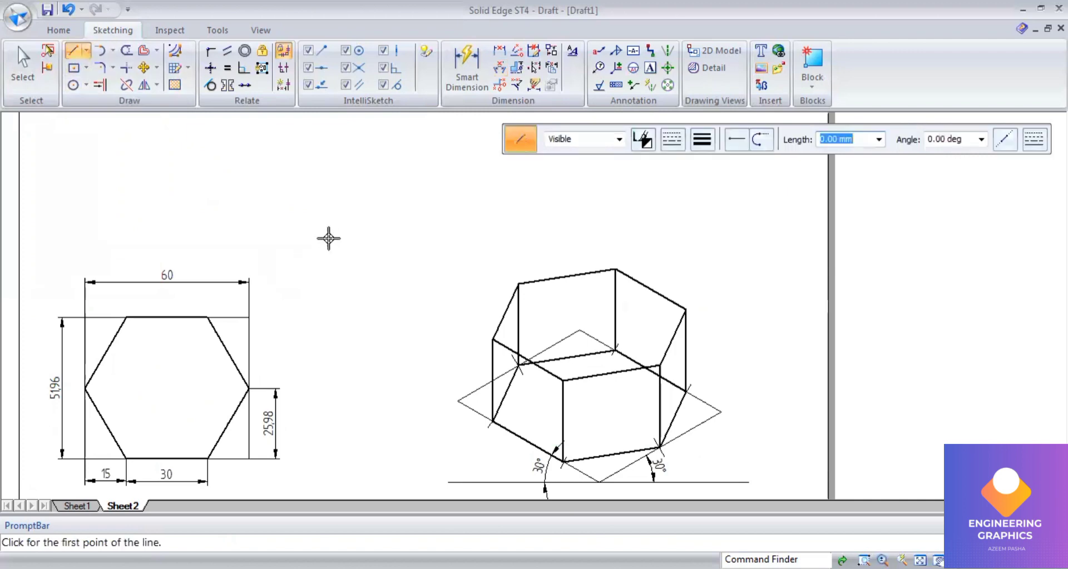
pyautogui.click(369, 234)
pyautogui.write('40')
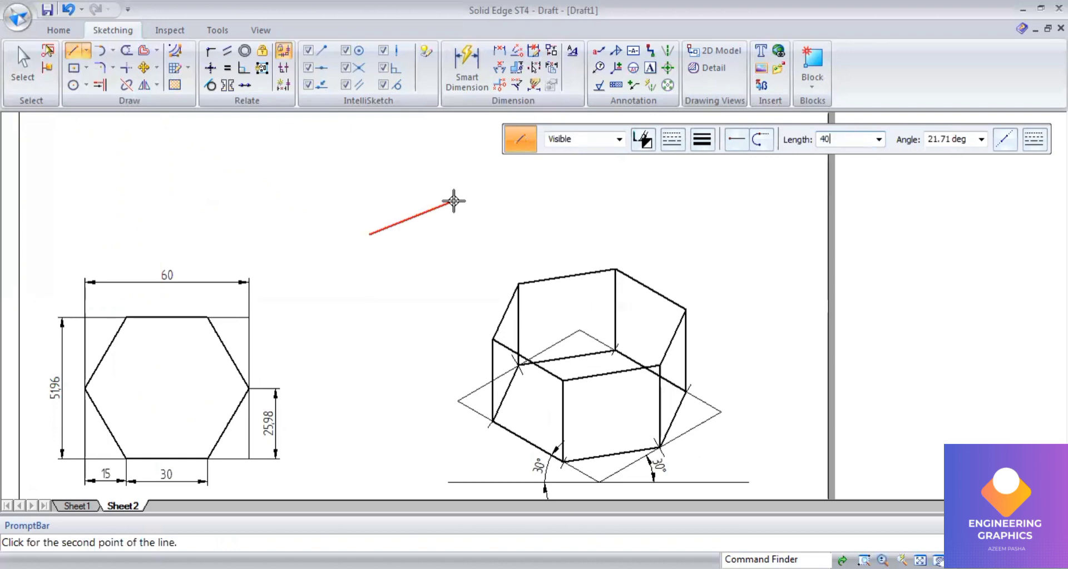
pyautogui.press('Tab')
pyautogui.write('30')
pyautogui.press('Return')
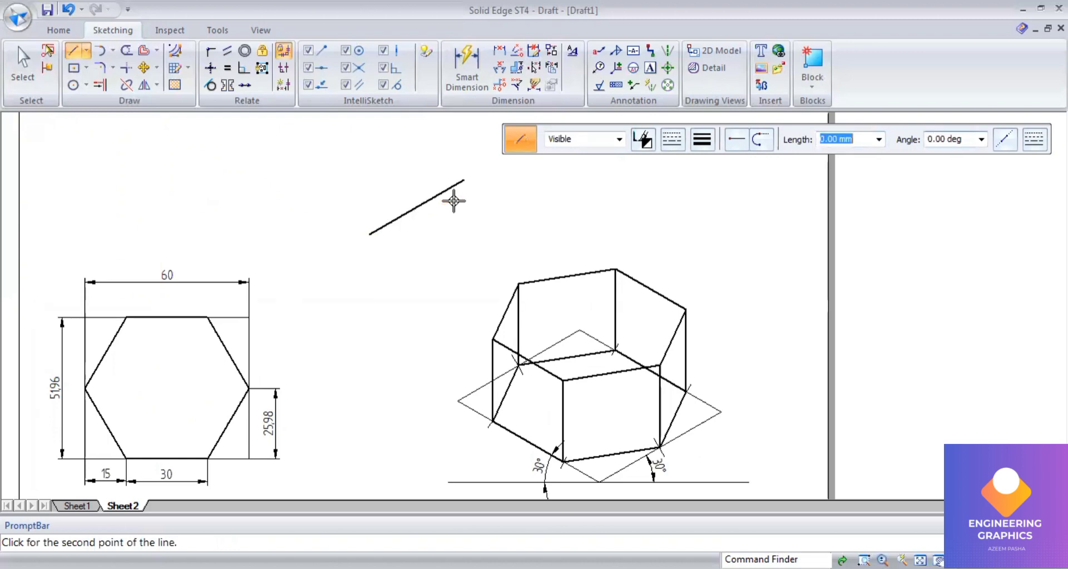
pyautogui.write('40')
pyautogui.press('Tab')
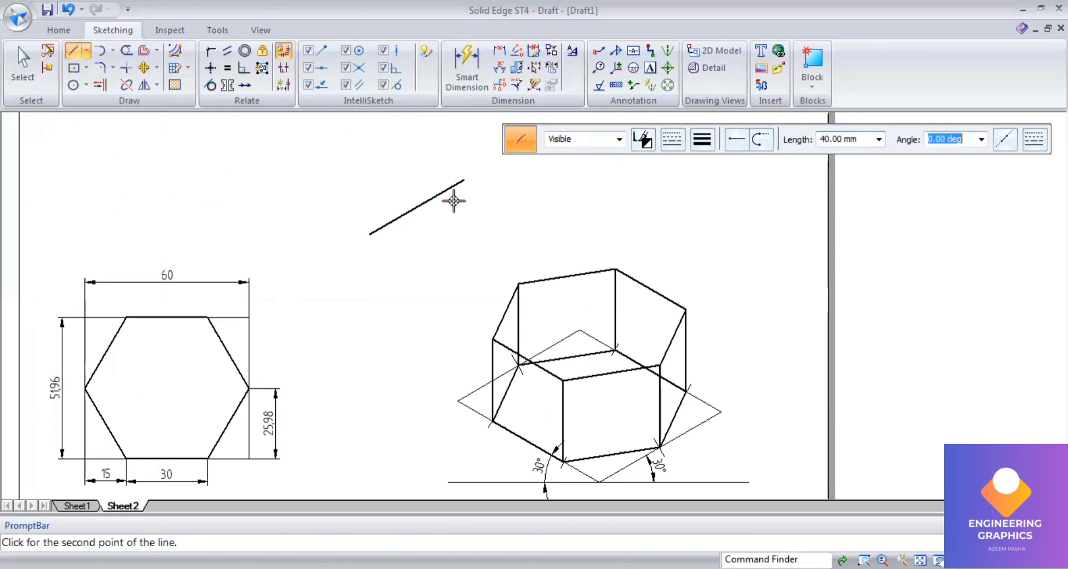
pyautogui.write('150')
pyautogui.press('Return')
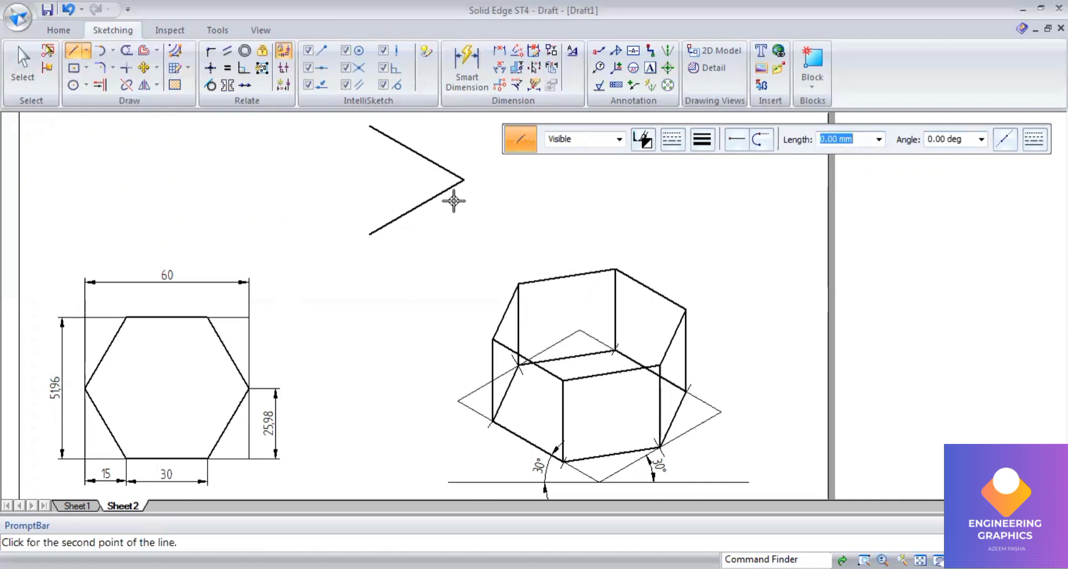
pyautogui.write('40')
pyautogui.press('Tab')
pyautogui.write('2')
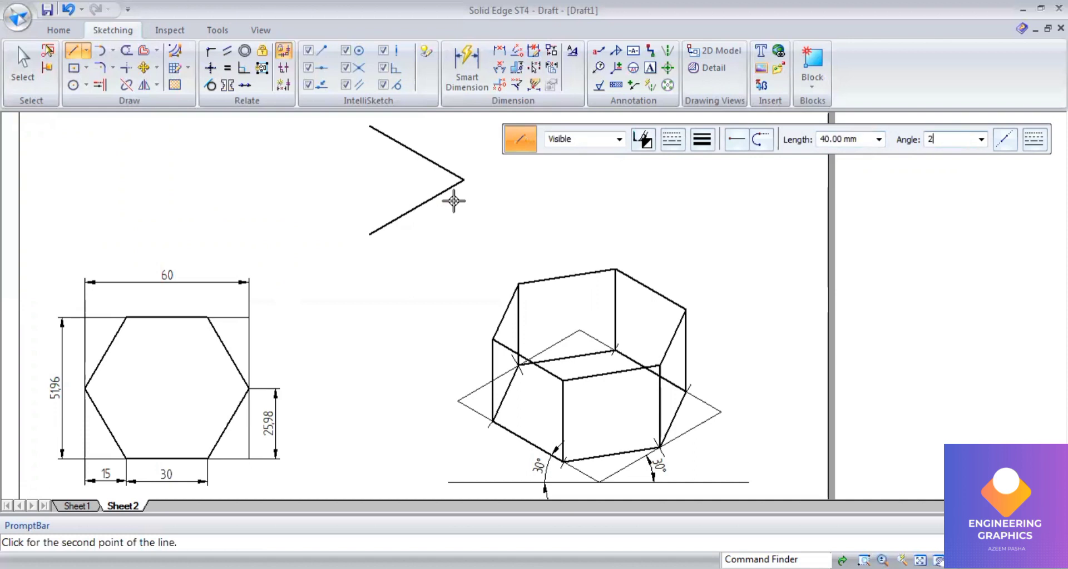
pyautogui.write('10')
pyautogui.press('Return')
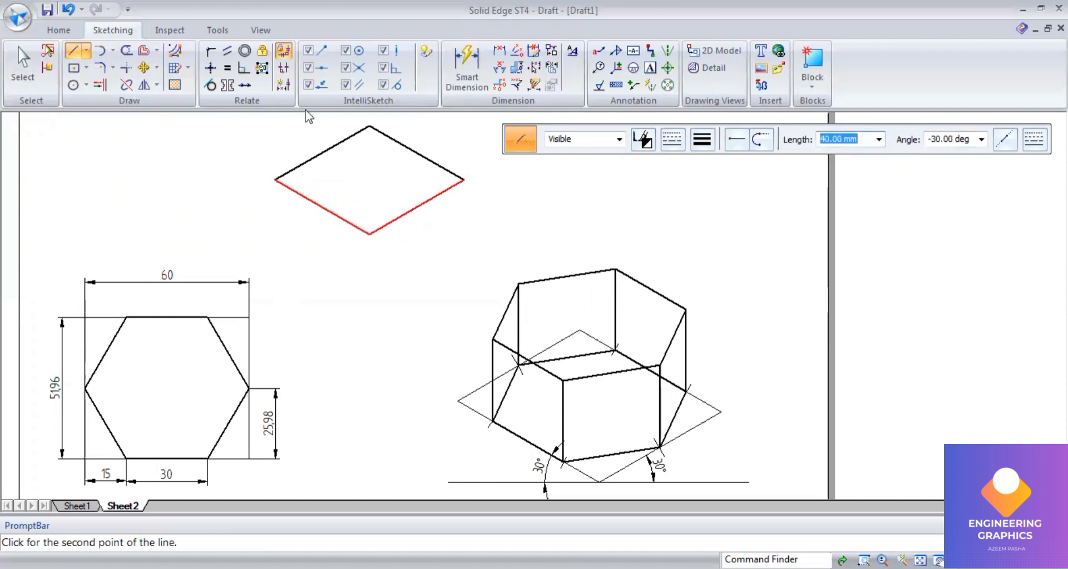
# Step: Select the rhombus and apply a thin line width to it
pyautogui.click(23, 64)
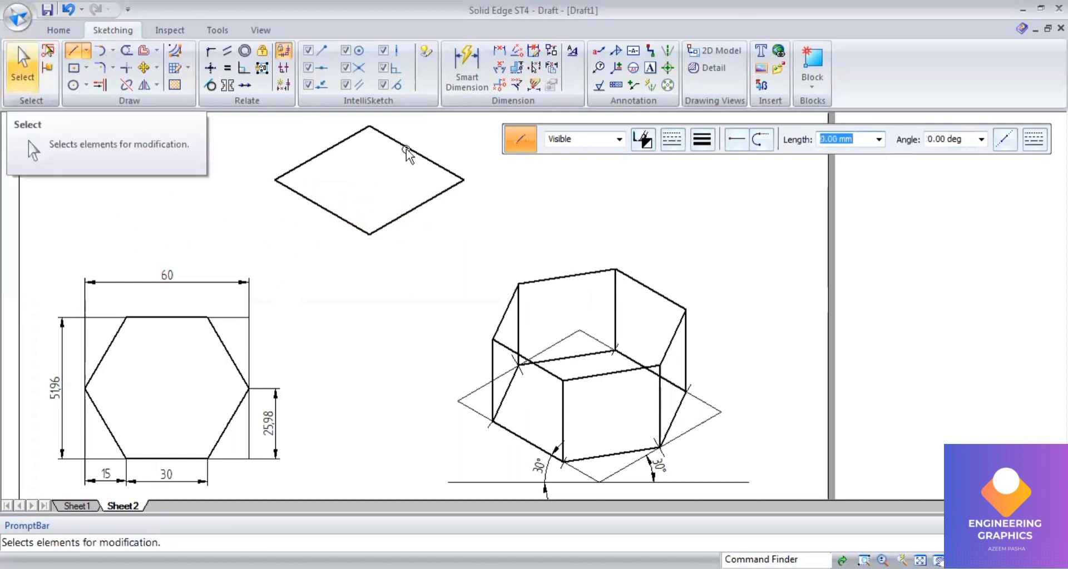
pyautogui.click(368, 226)
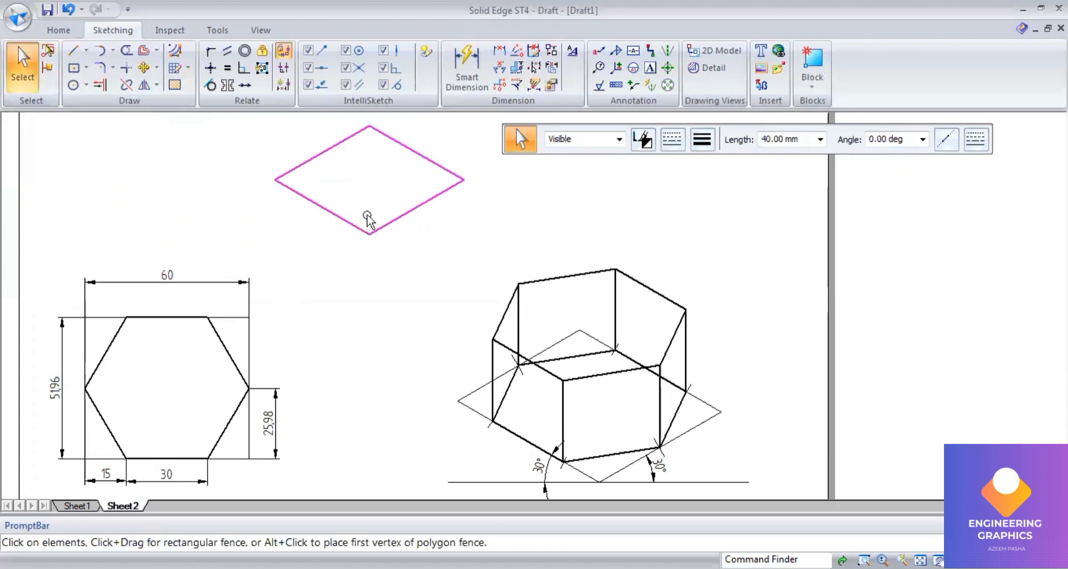
pyautogui.click(703, 159)
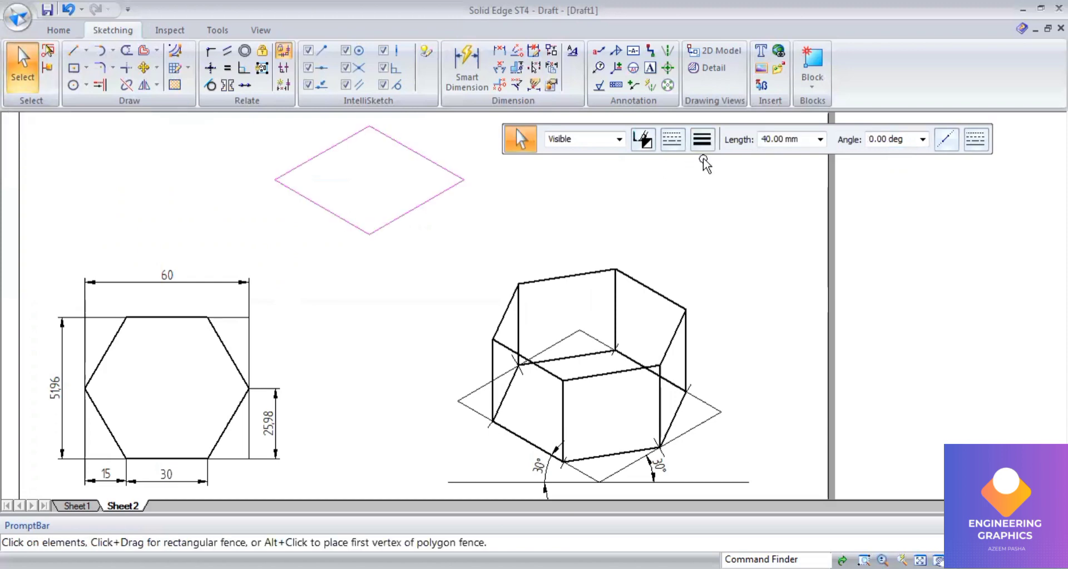
# Step: Draw construction lines from the rhombus's top and bottom vertices to the midpoints of the opposite sides
pyautogui.click(72, 52)
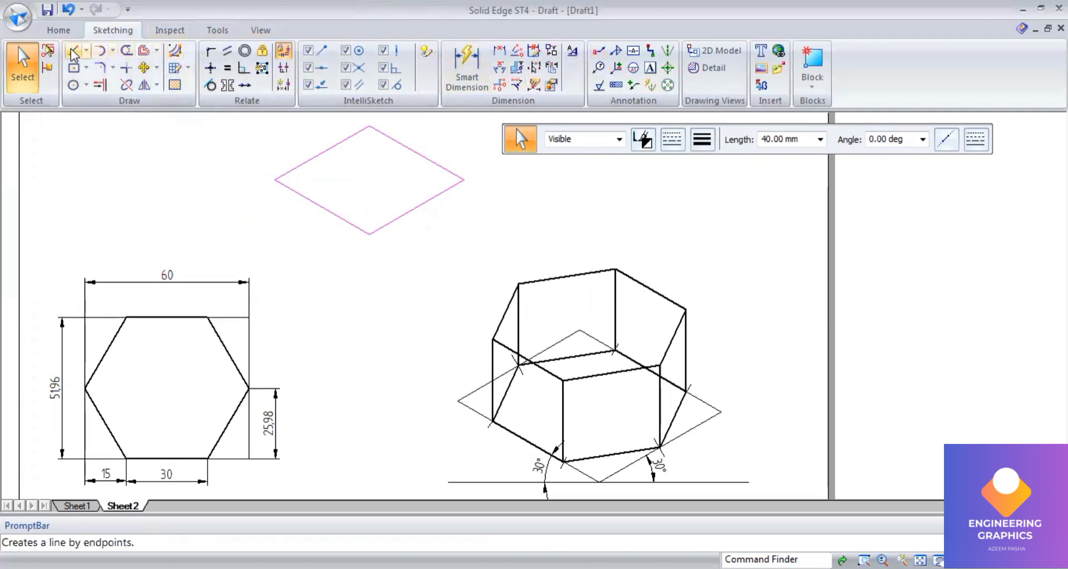
pyautogui.click(704, 141)
pyautogui.click(706, 160)
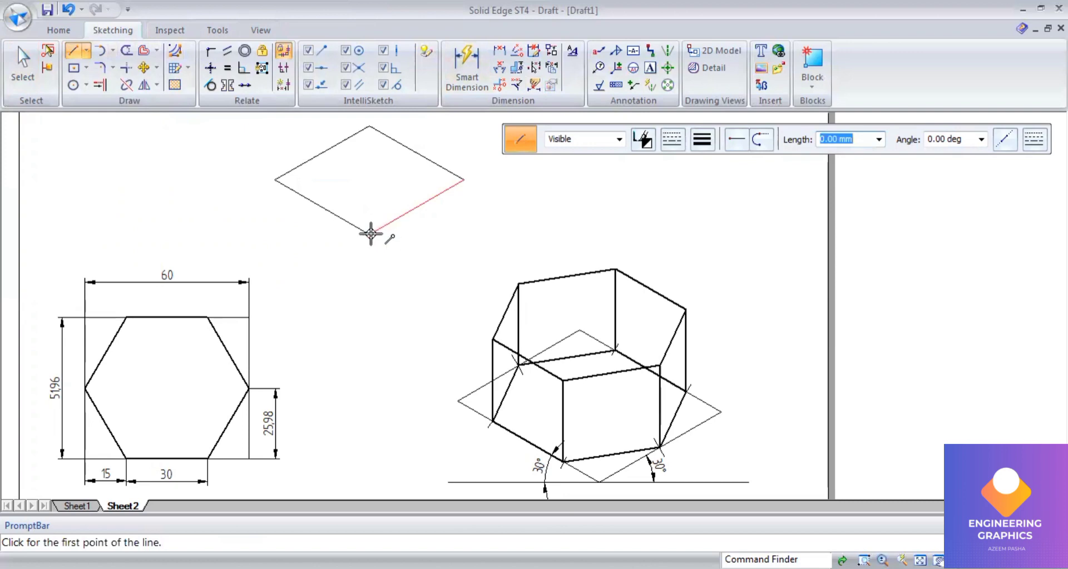
pyautogui.click(370, 230)
pyautogui.click(415, 152)
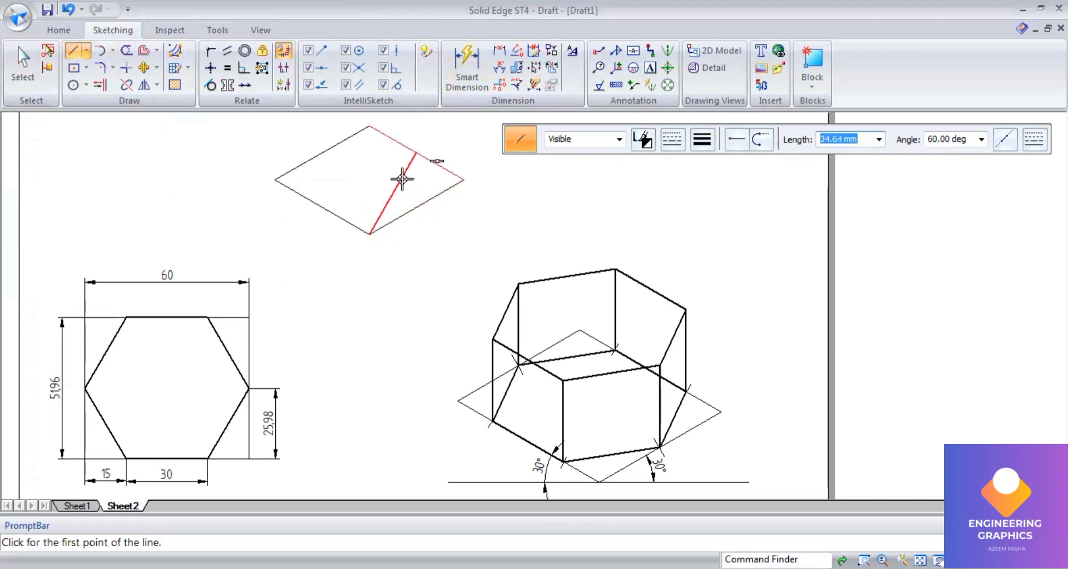
pyautogui.click(369, 229)
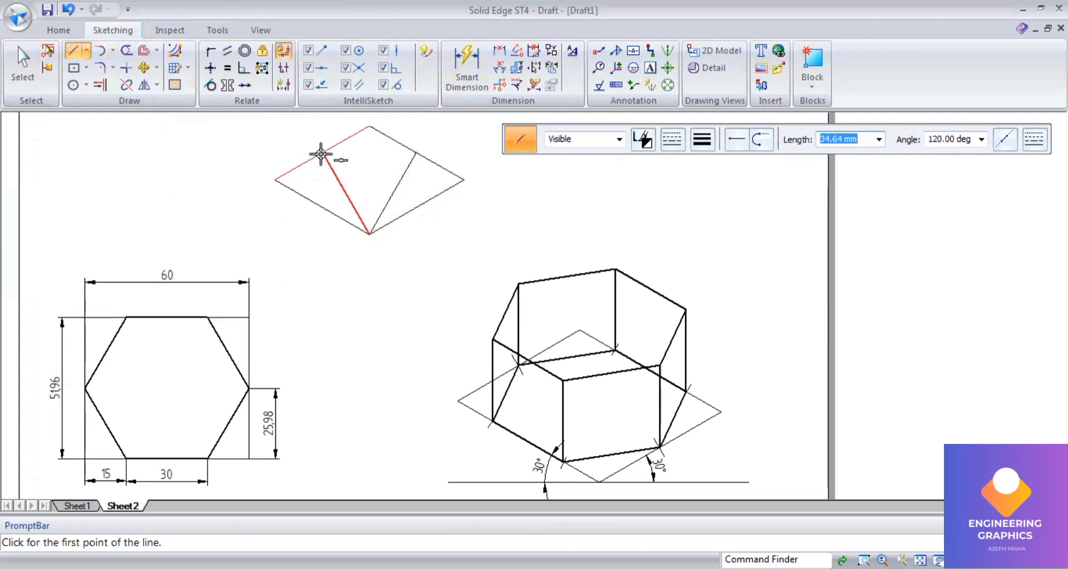
pyautogui.click(324, 152)
pyautogui.click(367, 126)
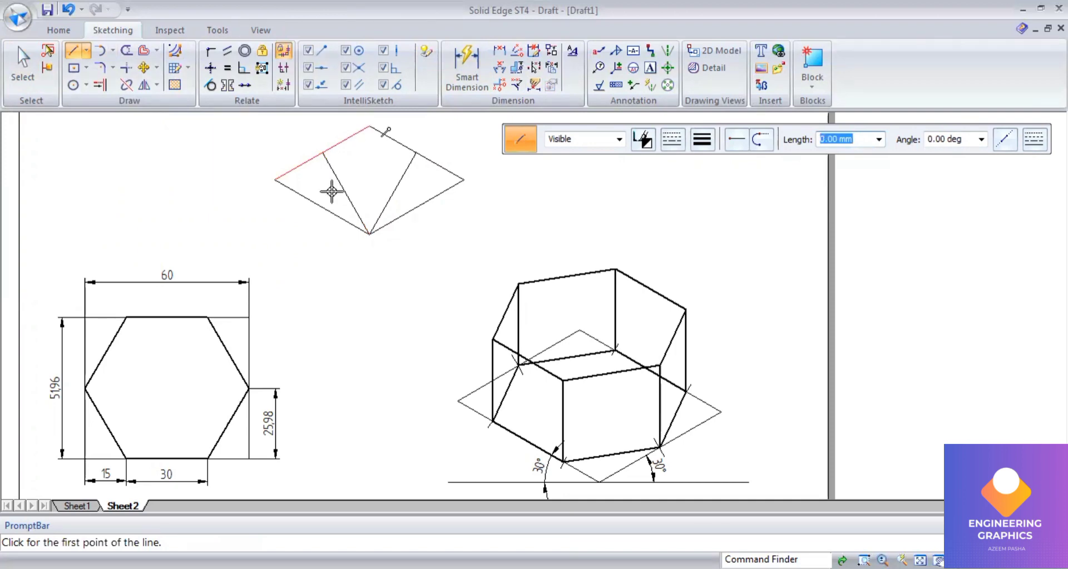
pyautogui.click(368, 127)
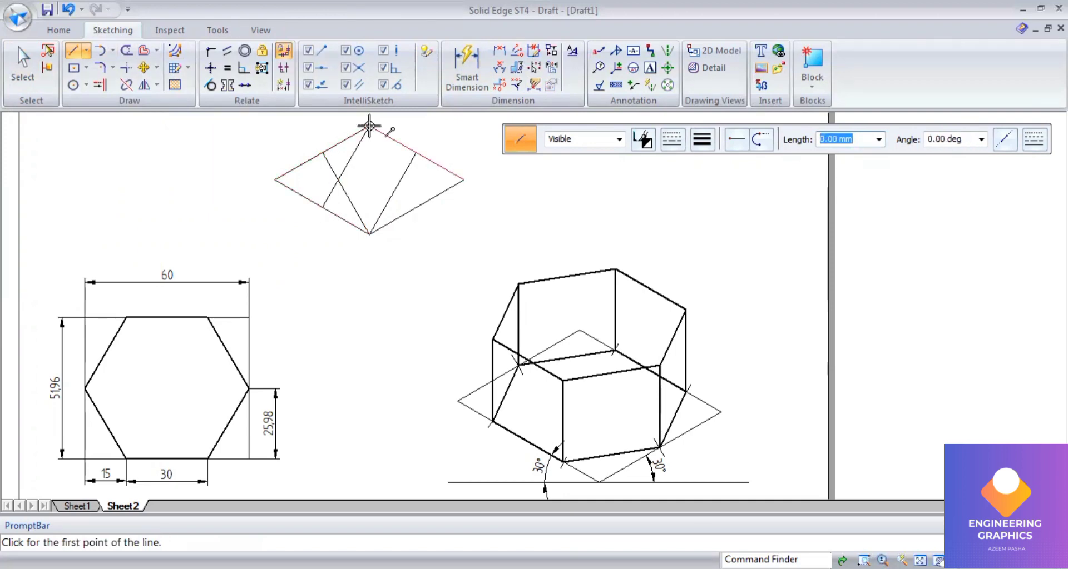
pyautogui.click(369, 127)
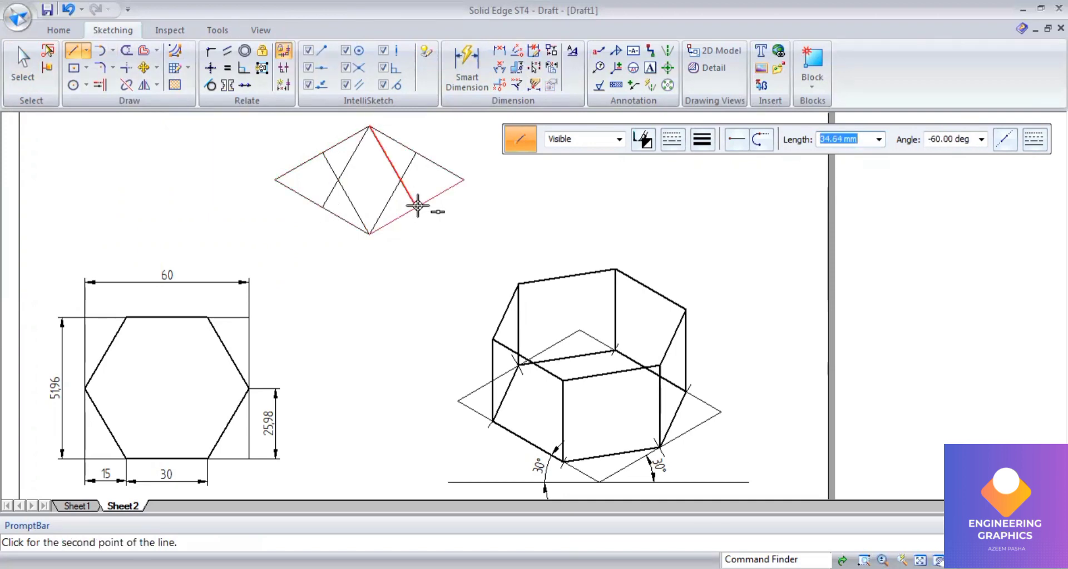
pyautogui.click(417, 205)
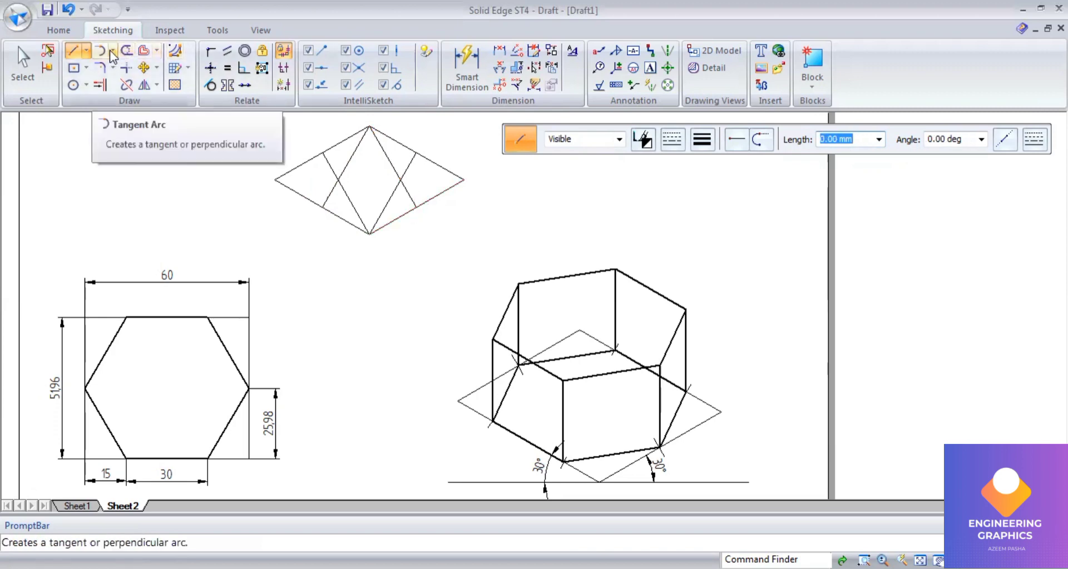
# Step: Draw two centre-point arcs inside the rhombus, centred on its bottom and top vertices, between the construction-line points
pyautogui.click(124, 102)
pyautogui.click(367, 234)
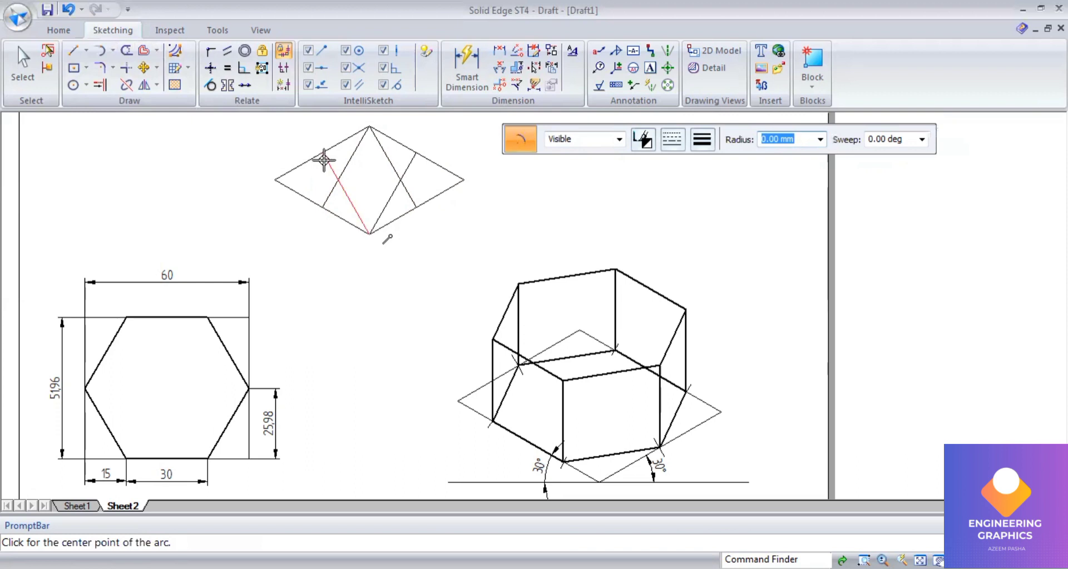
pyautogui.click(323, 153)
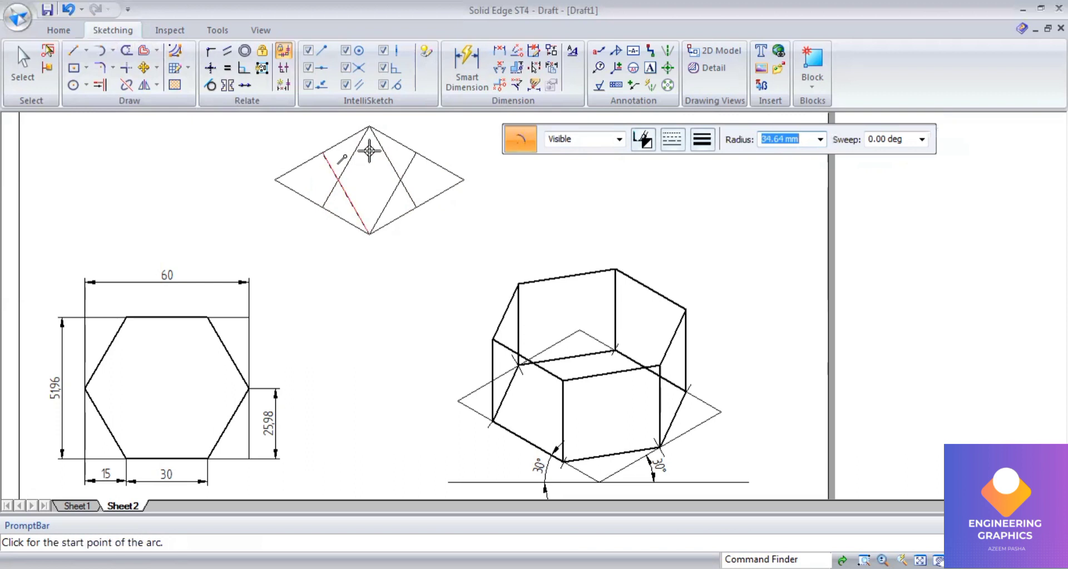
pyautogui.click(409, 163)
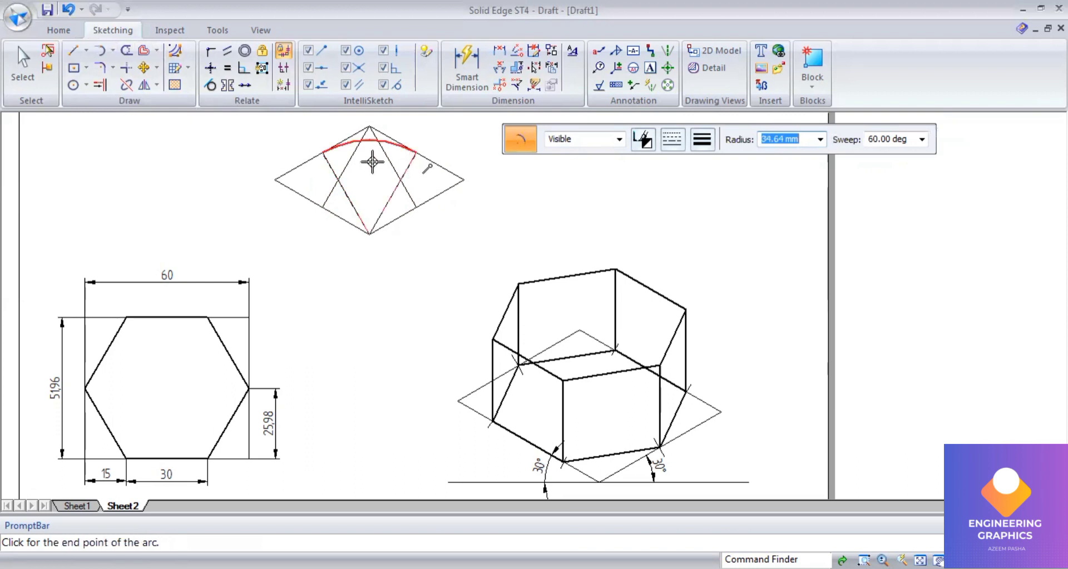
pyautogui.click(368, 127)
pyautogui.click(323, 207)
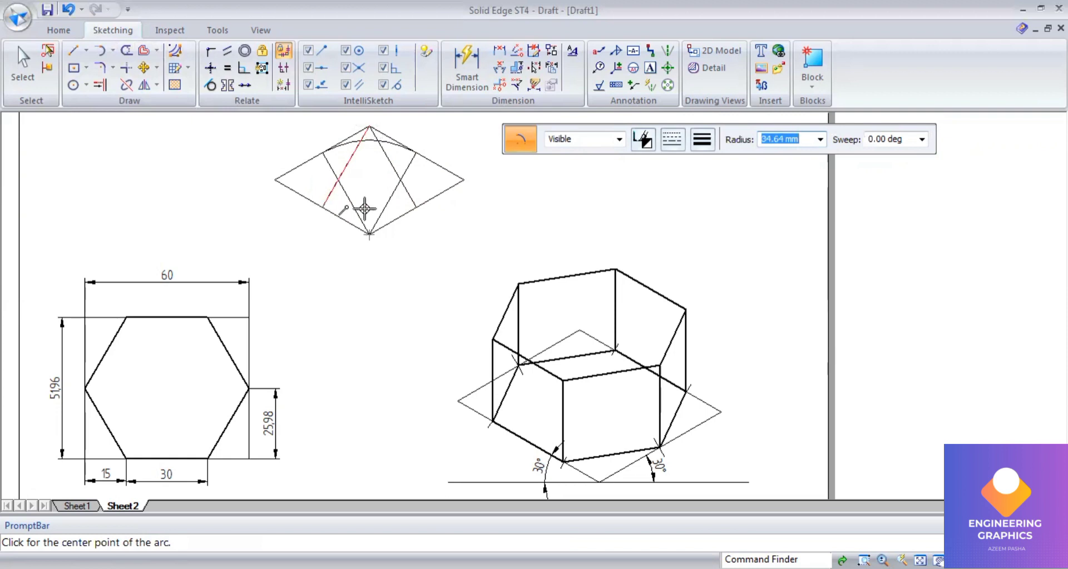
pyautogui.click(410, 201)
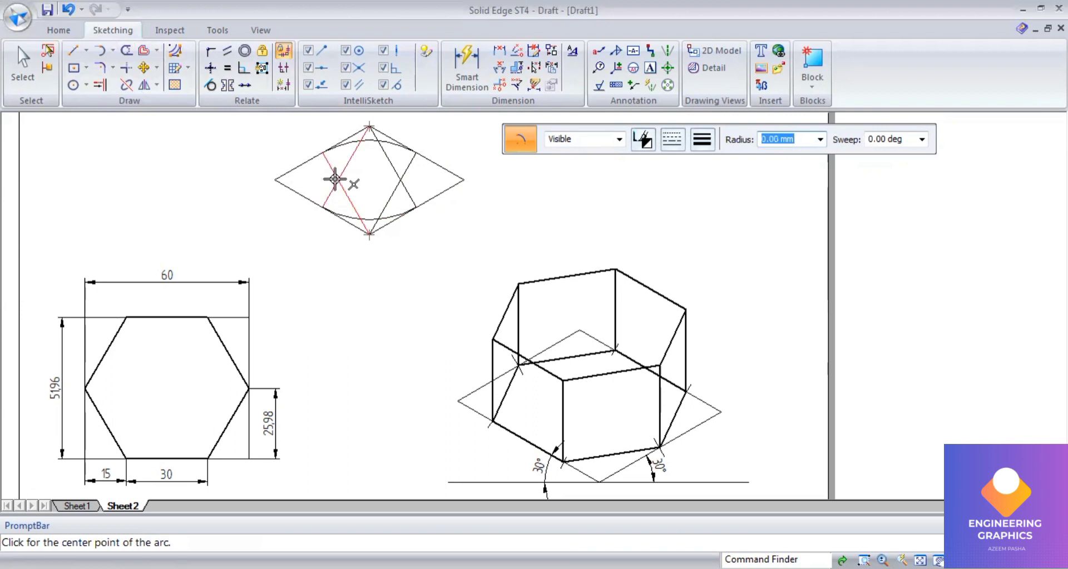
# Step: Draw the two side arcs centred on the construction-line intersections to complete the four-centre ellipse
pyautogui.click(320, 203)
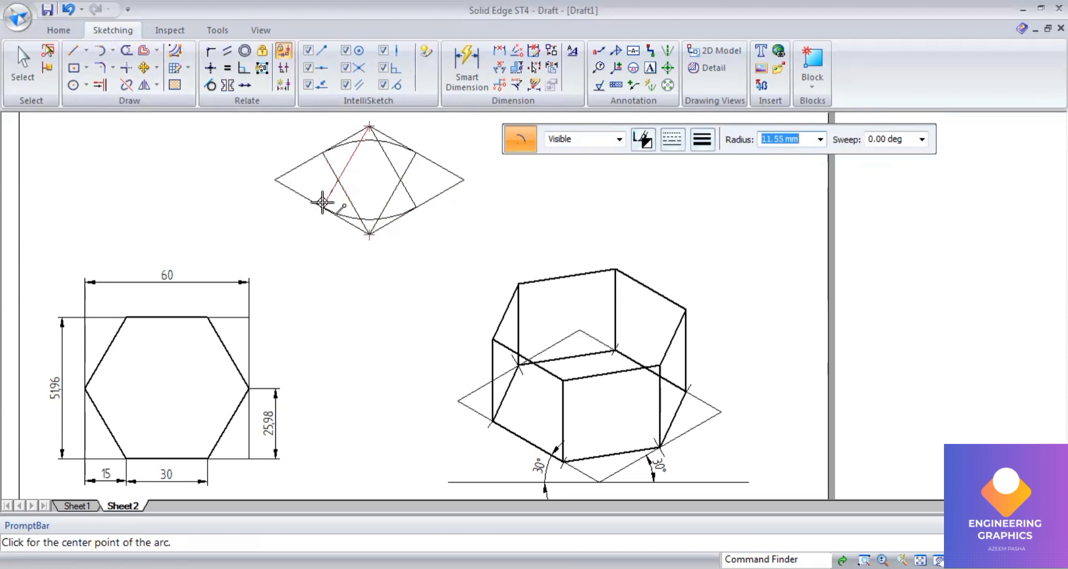
pyautogui.click(323, 154)
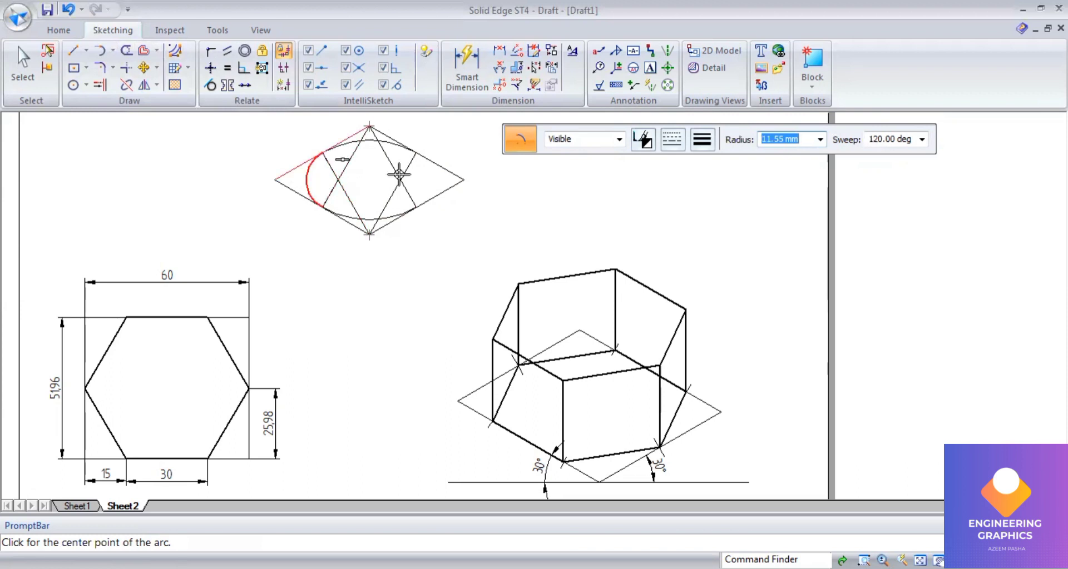
pyautogui.click(416, 151)
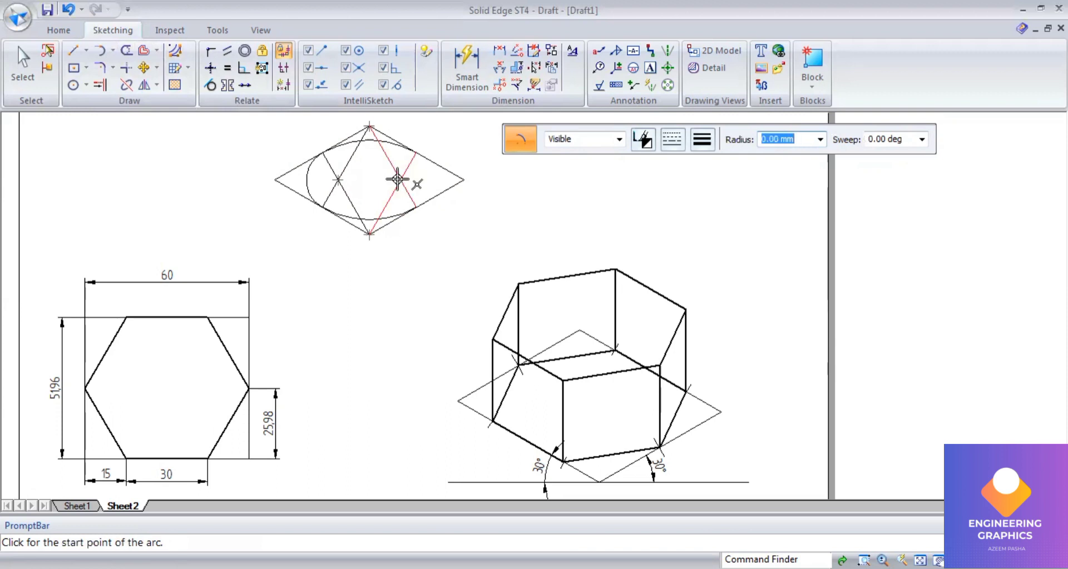
pyautogui.click(414, 205)
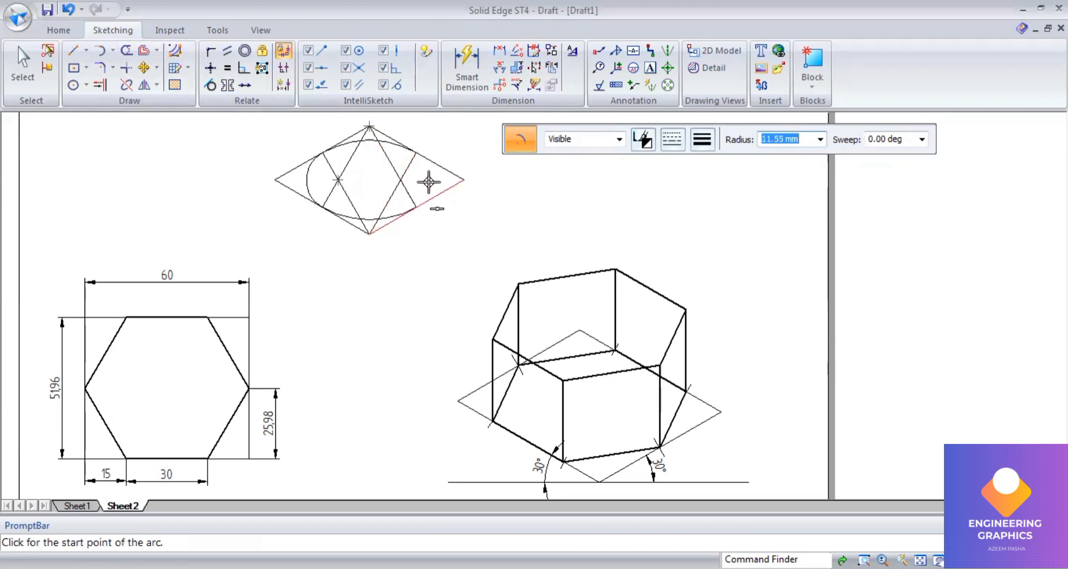
pyautogui.click(420, 151)
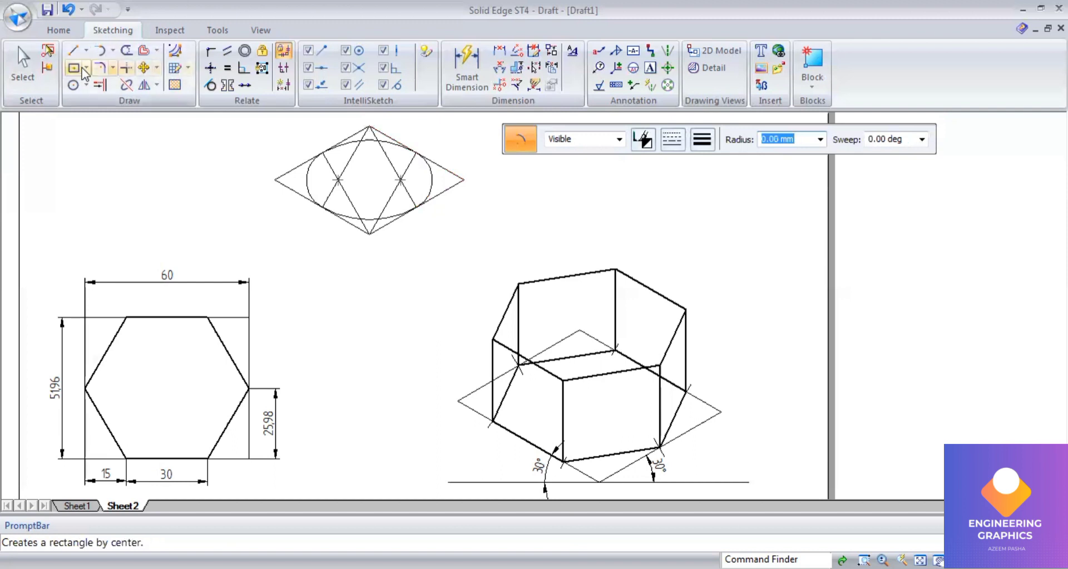
# Step: Select all four ellipse arcs and apply a thick line width to them
pyautogui.click(12, 65)
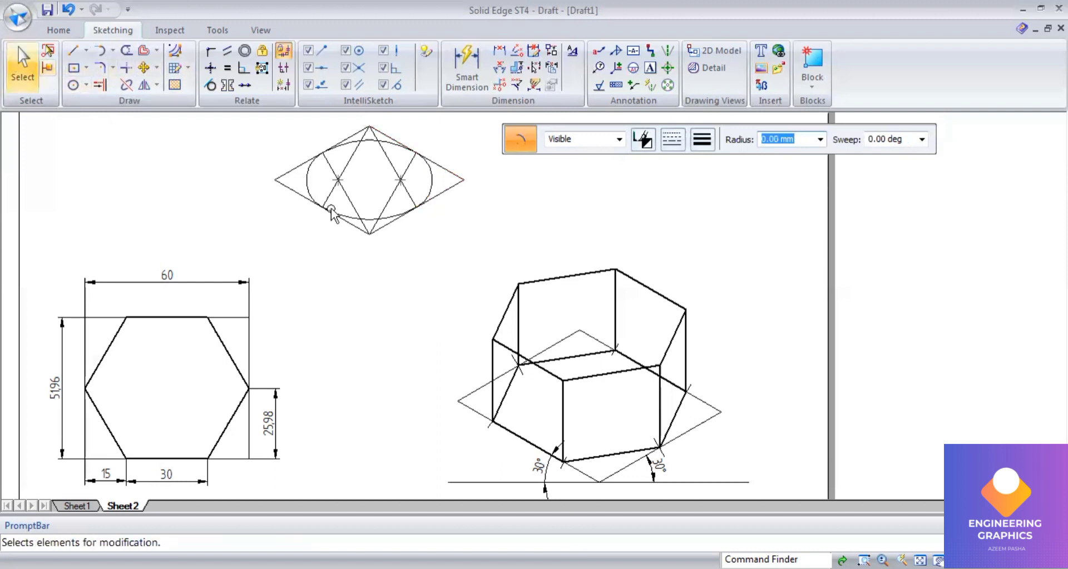
pyautogui.click(352, 149)
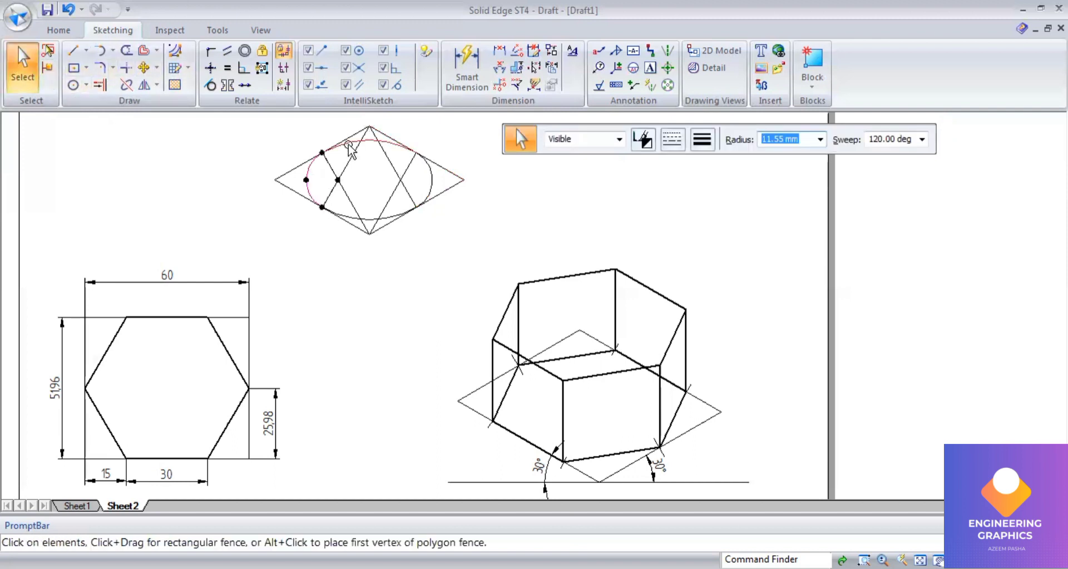
pyautogui.keyDown('ctrl'); pyautogui.click(348, 145); pyautogui.keyUp('ctrl')
pyautogui.keyDown('ctrl'); pyautogui.click(428, 180); pyautogui.keyUp('ctrl')
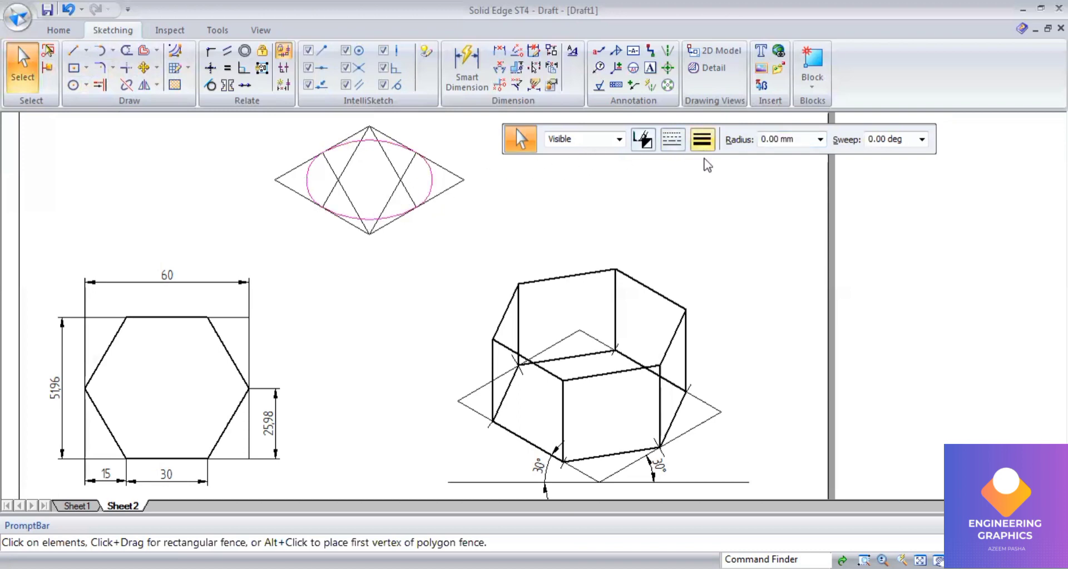
pyautogui.click(702, 141)
pyautogui.click(723, 203)
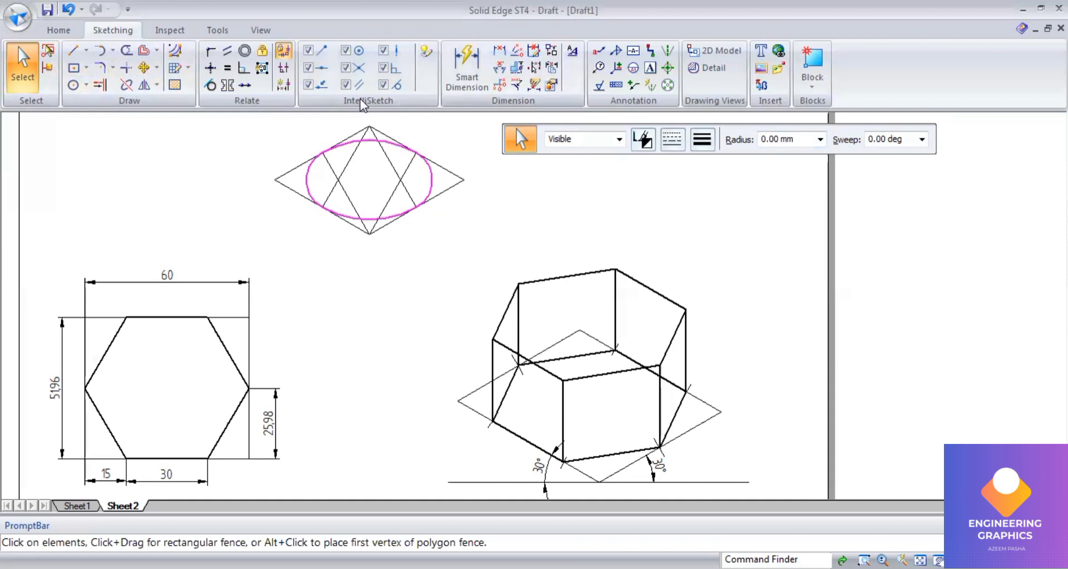
# Step: Draw a thin horizontal diagonal across the rhombus between its left and right vertices
pyautogui.click(78, 53)
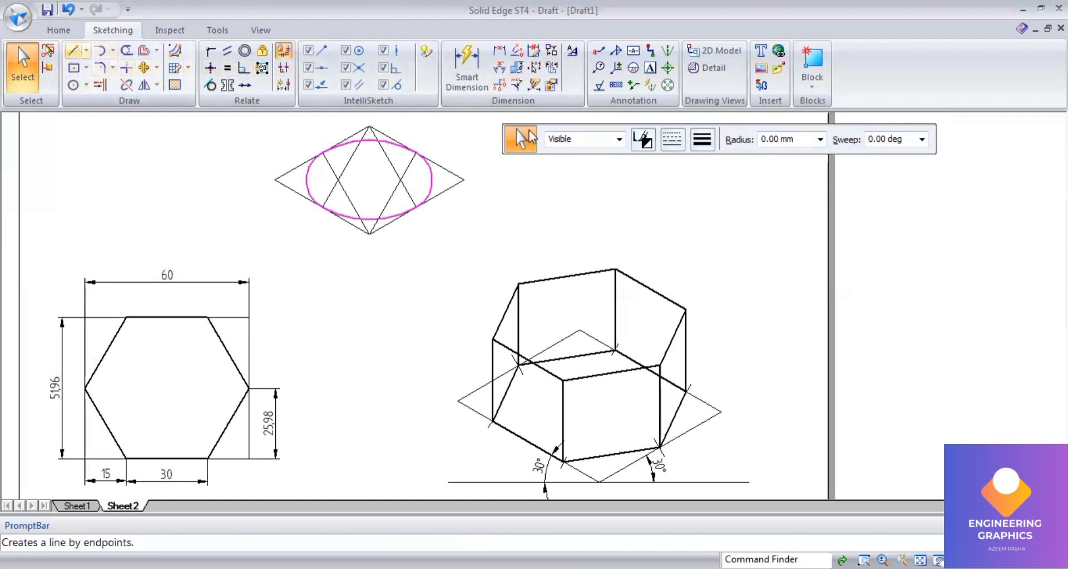
pyautogui.click(702, 140)
pyautogui.click(705, 159)
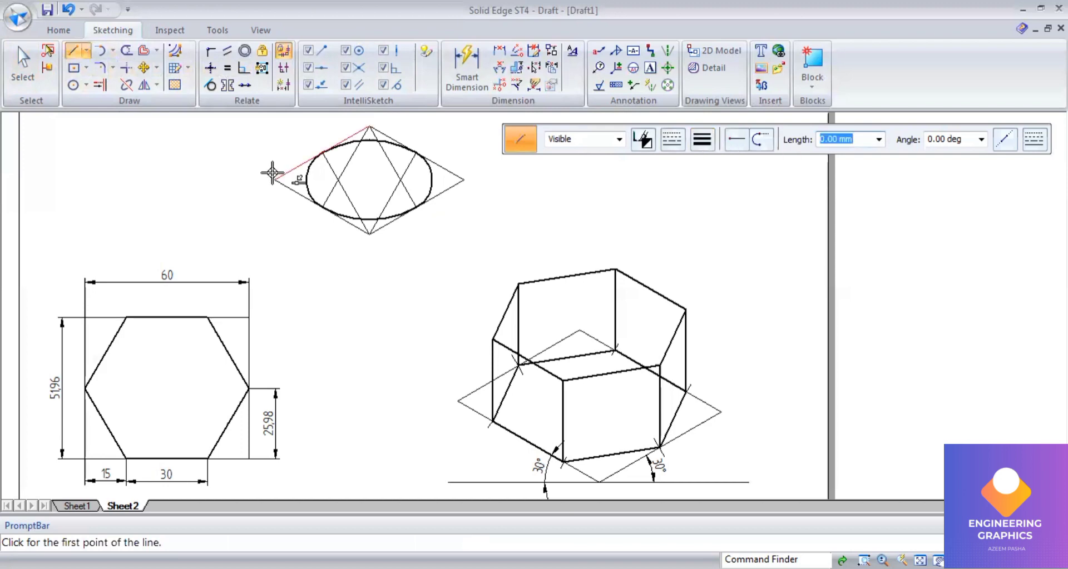
pyautogui.click(270, 179)
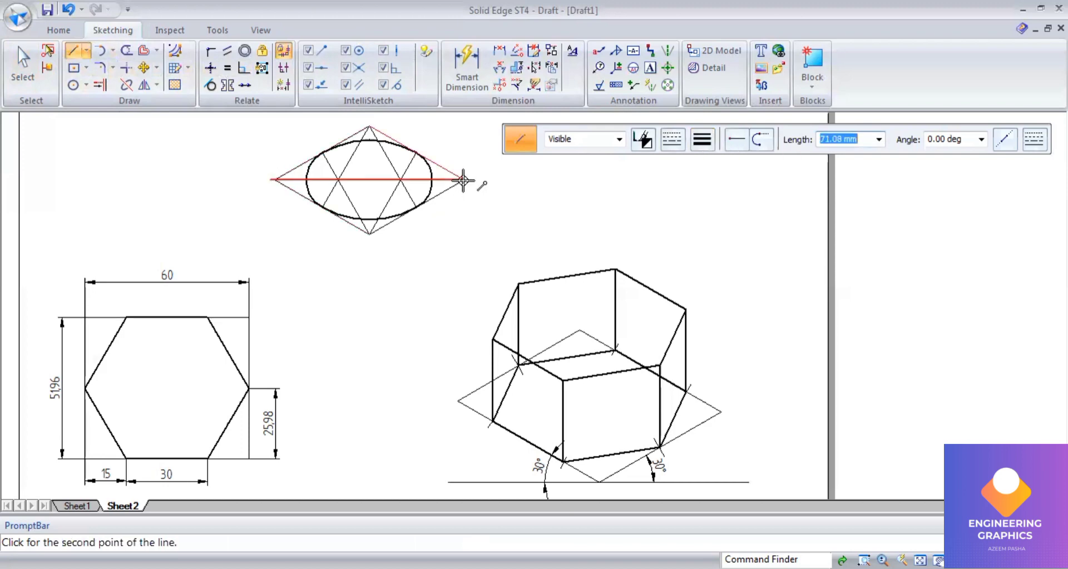
pyautogui.click(464, 179)
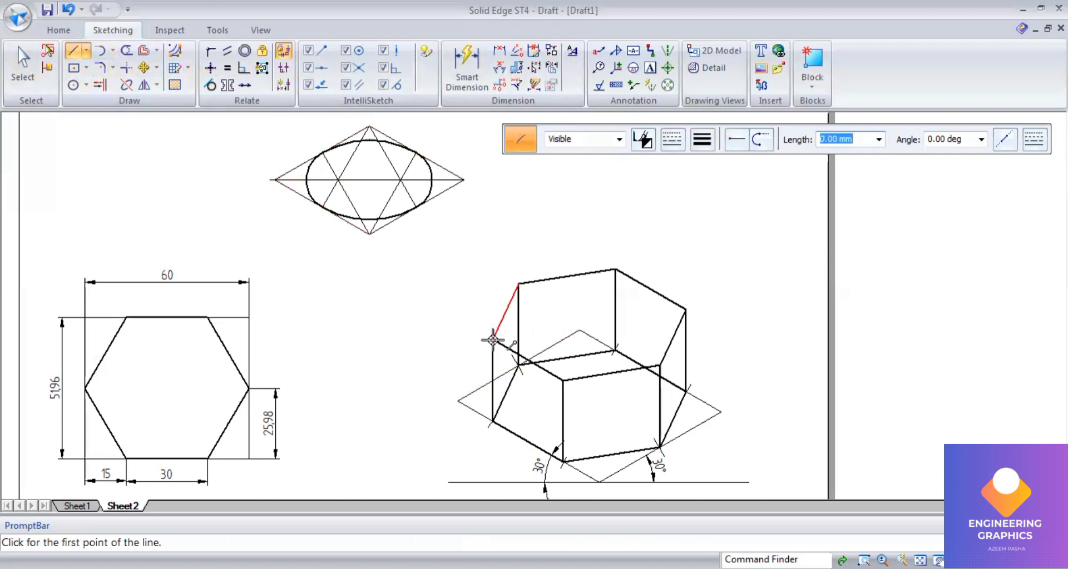
# Step: Draw three diagonals across the prism's top hexagonal face joining opposite corners to locate its centre
pyautogui.click(493, 339)
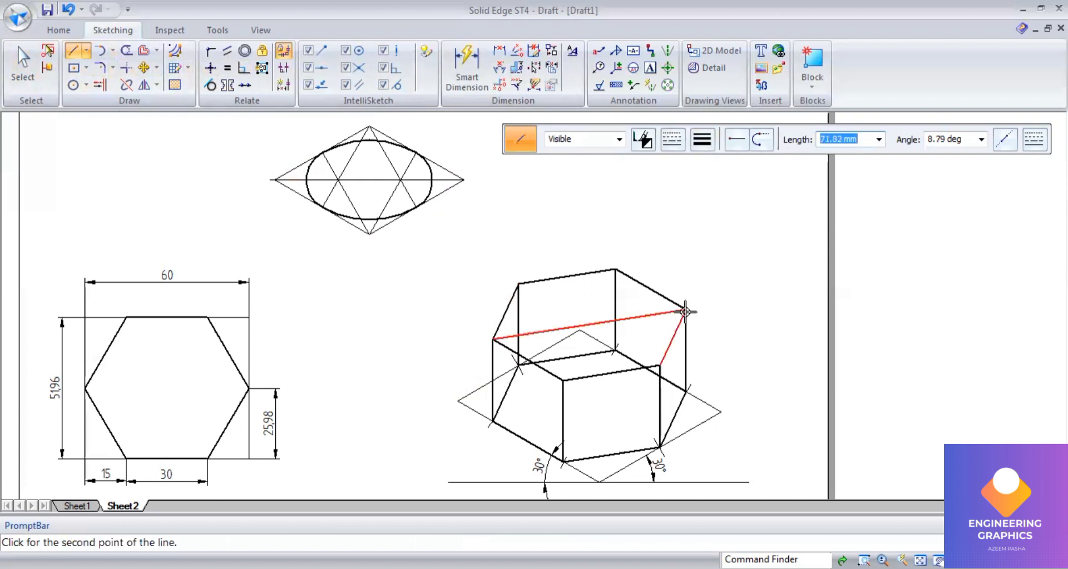
pyautogui.click(685, 310)
pyautogui.click(616, 269)
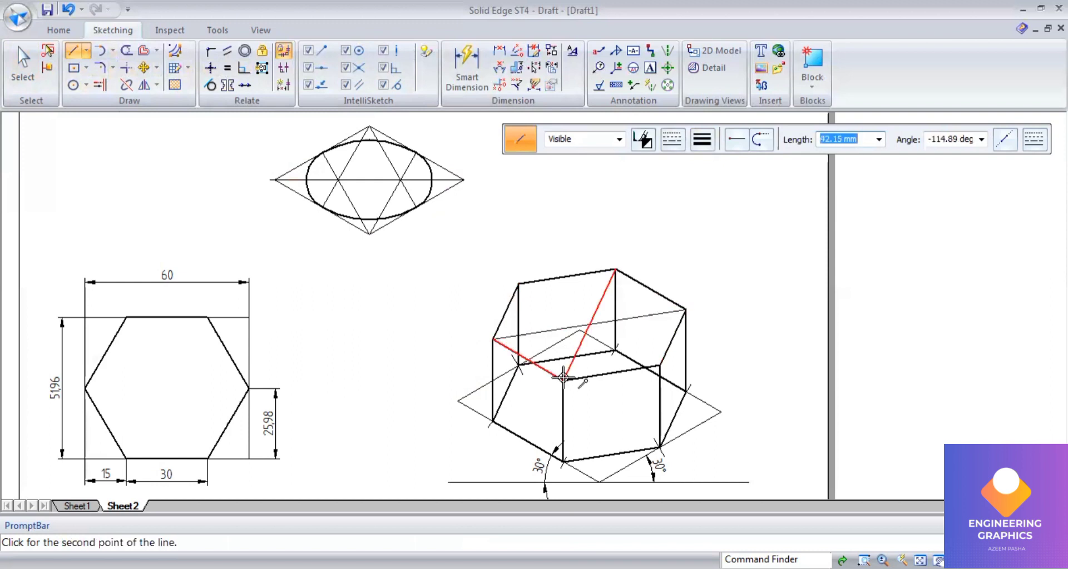
pyautogui.click(563, 377)
pyautogui.click(518, 283)
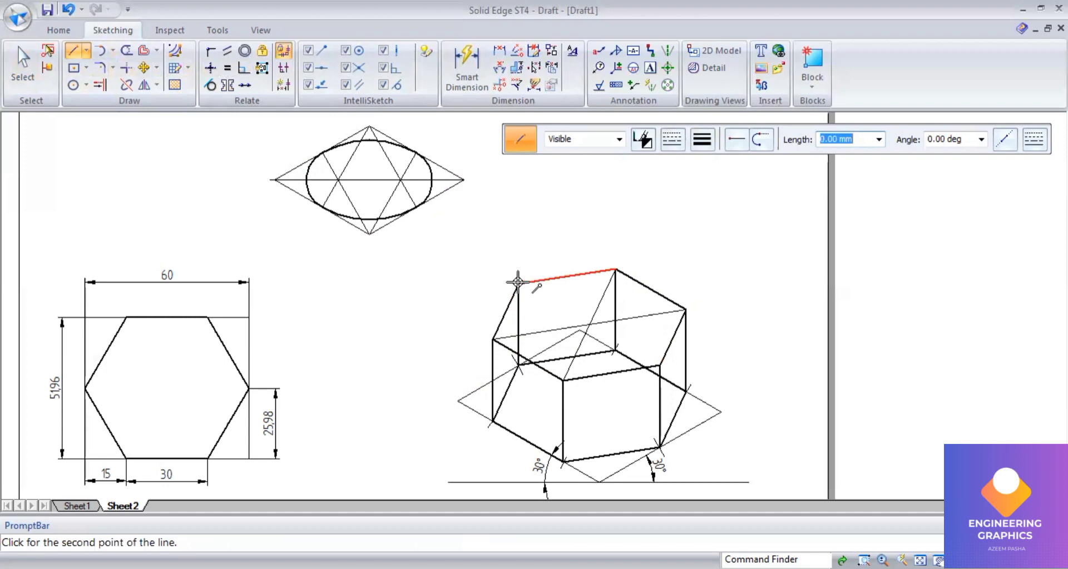
pyautogui.click(656, 367)
pyautogui.rightClick(655, 367)
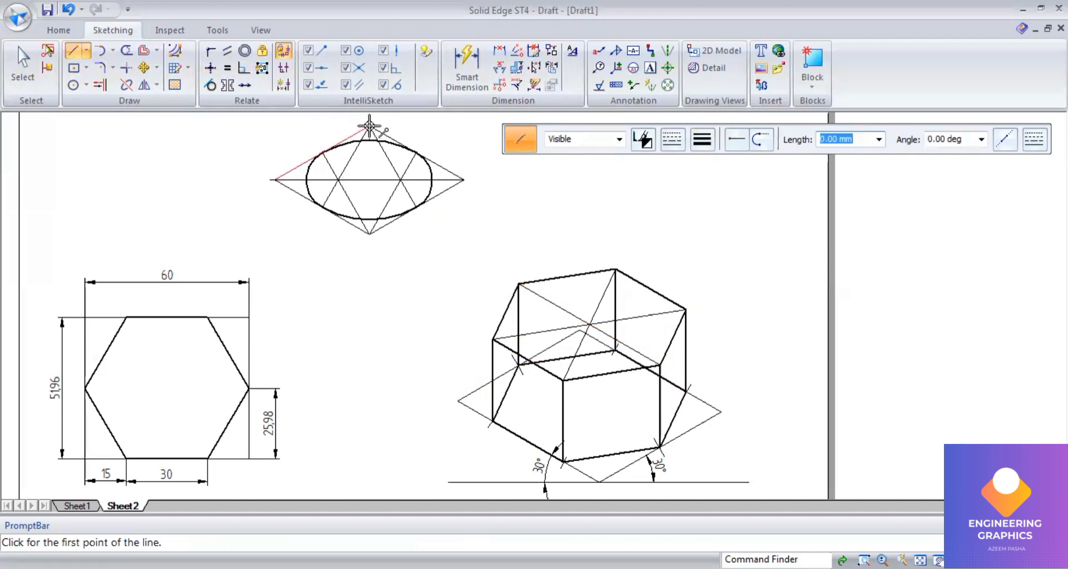
# Step: Draw the rhombus's vertical diagonal between its top and bottom vertices
pyautogui.click(370, 233)
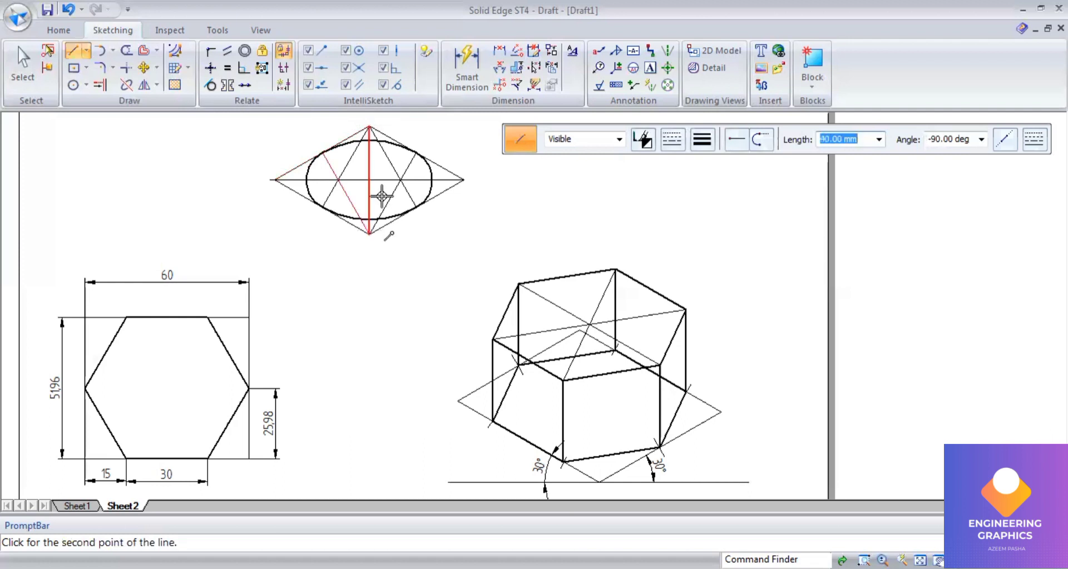
pyautogui.click(25, 59)
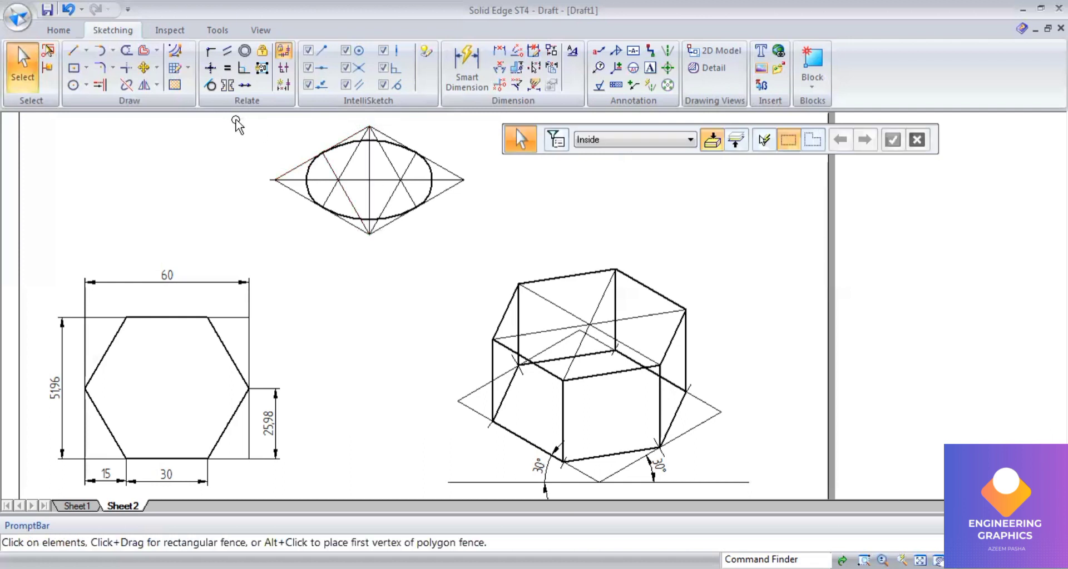
# Step: Try to move the rhombus and ellipse from their centre to the centre of the prism's top face
pyautogui.moveTo(236, 120); pyautogui.dragTo(489, 249)
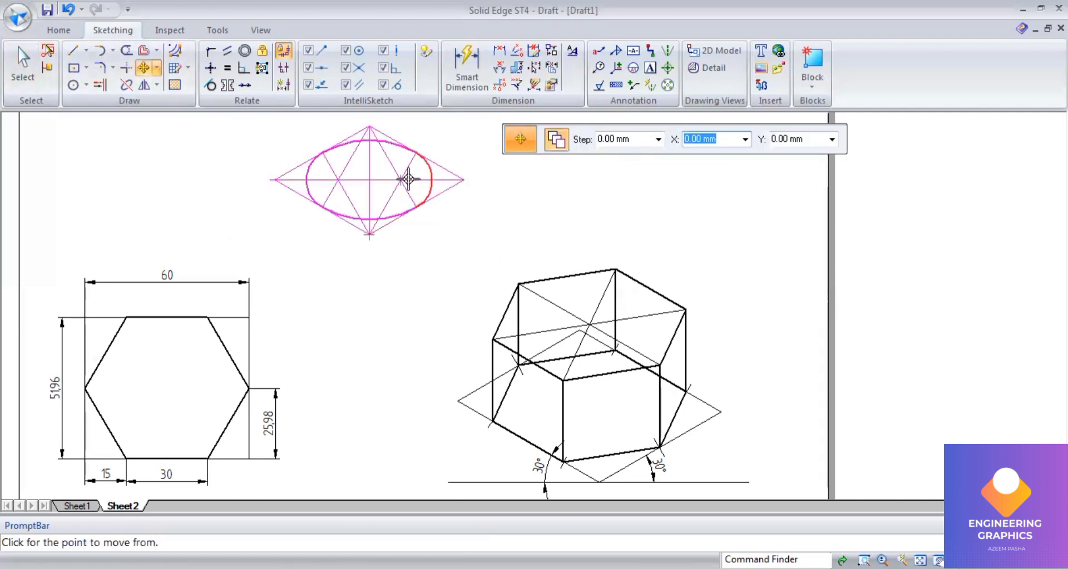
pyautogui.click(369, 181)
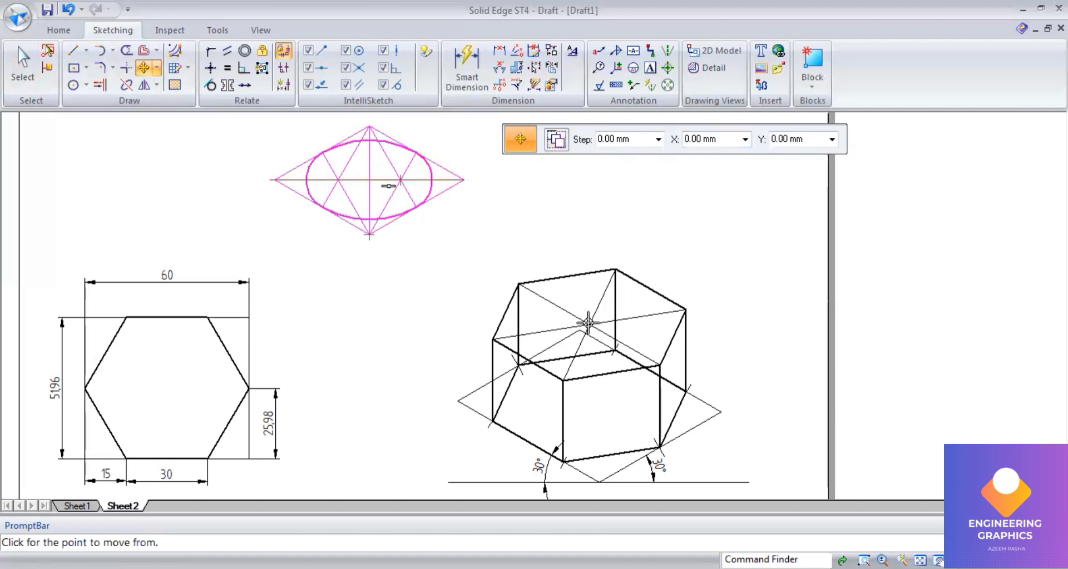
pyautogui.scroll(5, 609, 324)
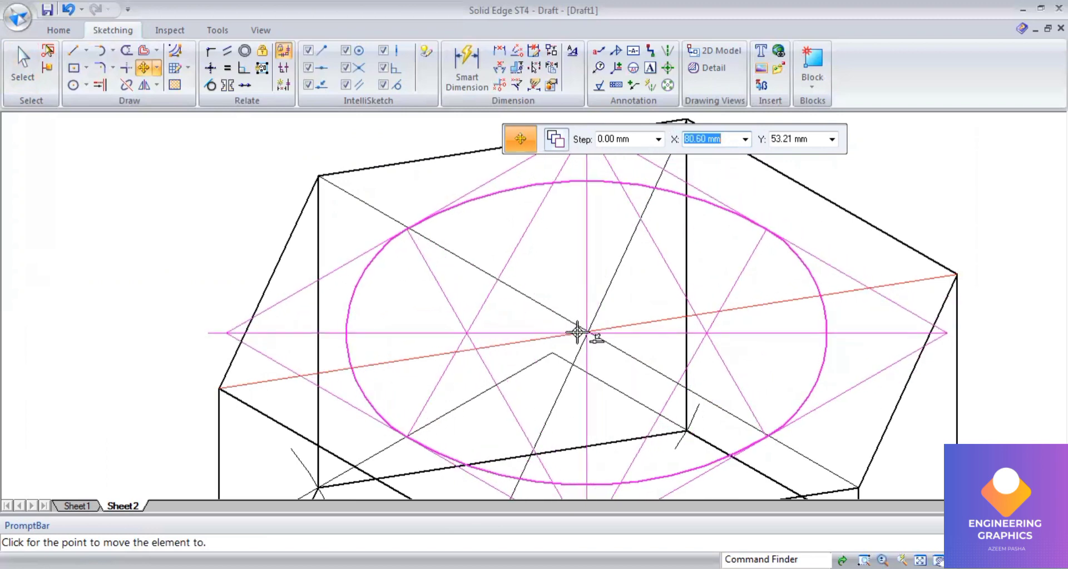
pyautogui.scroll(6, 577, 332)
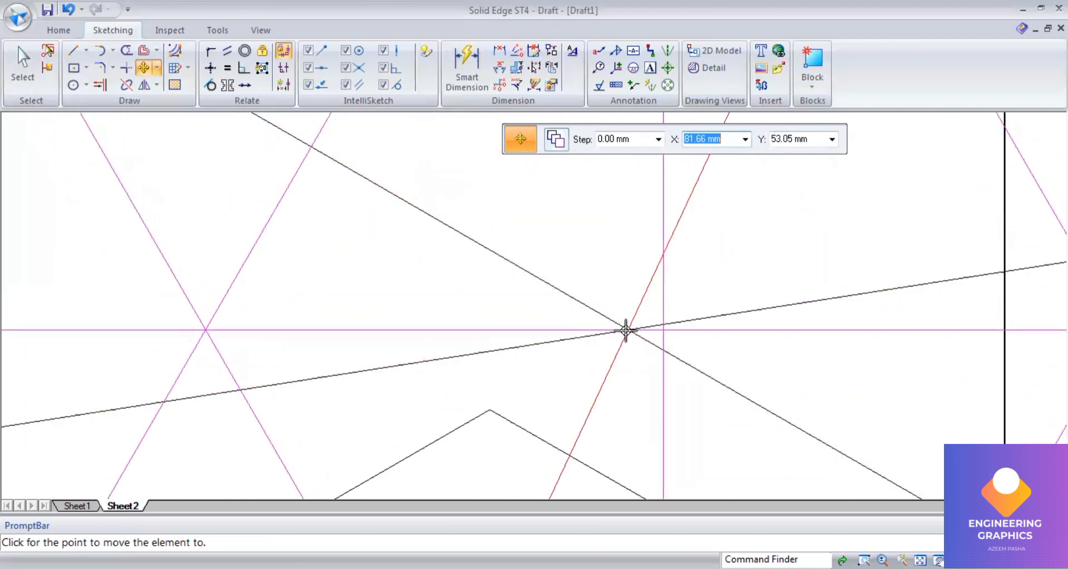
pyautogui.click(625, 331)
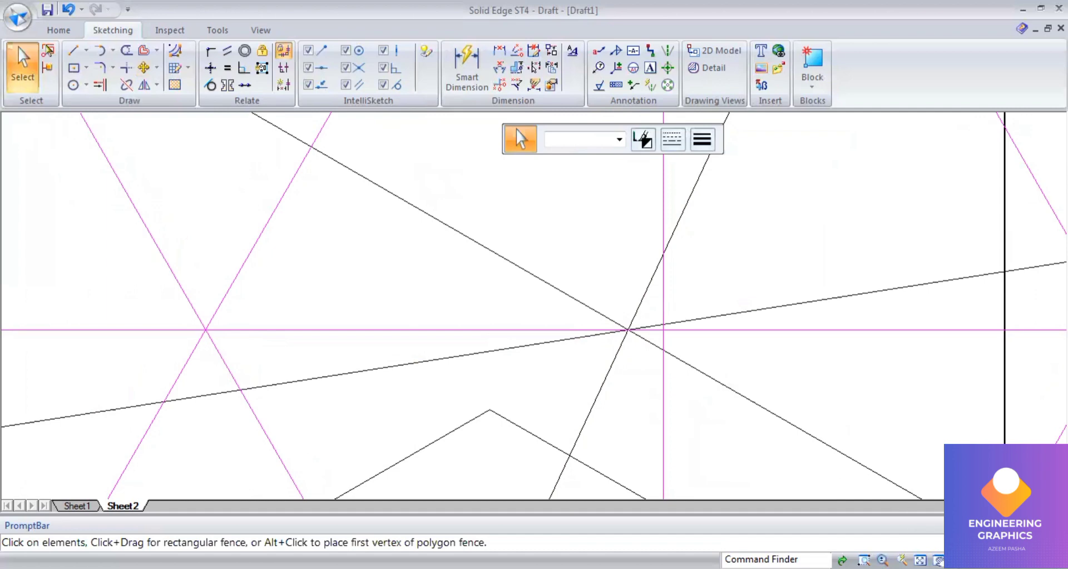
pyautogui.middleClick(710, 309)
pyautogui.middleClick(710, 309)
pyautogui.scroll(5, 710, 308)
pyautogui.scroll(2, 544, 266)
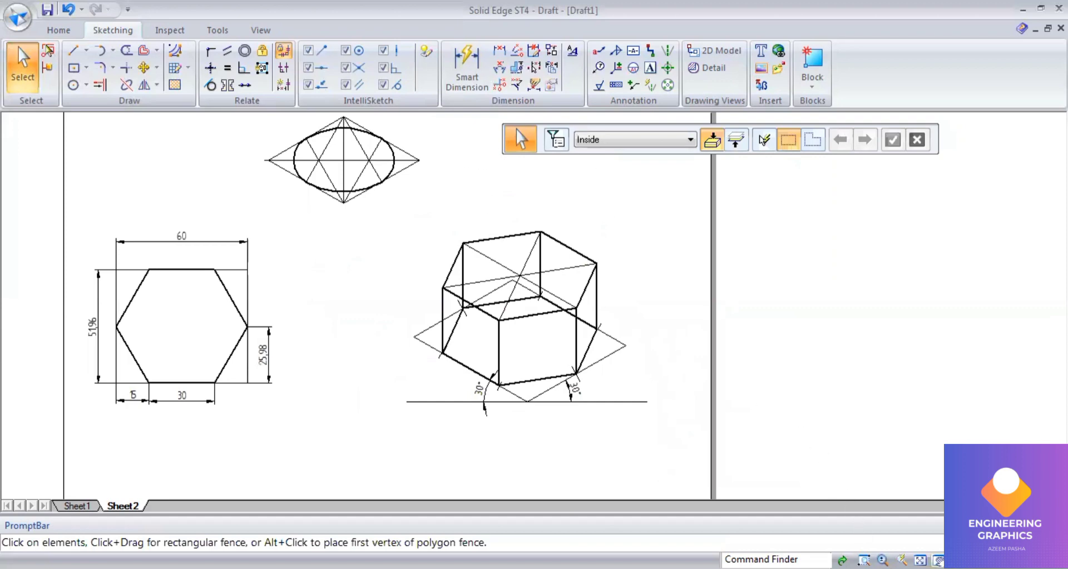
# Step: Move the rhombus and ellipse from their centre point to the centre of the prism's top hexagonal face
pyautogui.middleClick(434, 174)
pyautogui.middleClick(433, 174)
pyautogui.scroll(2, 432, 169)
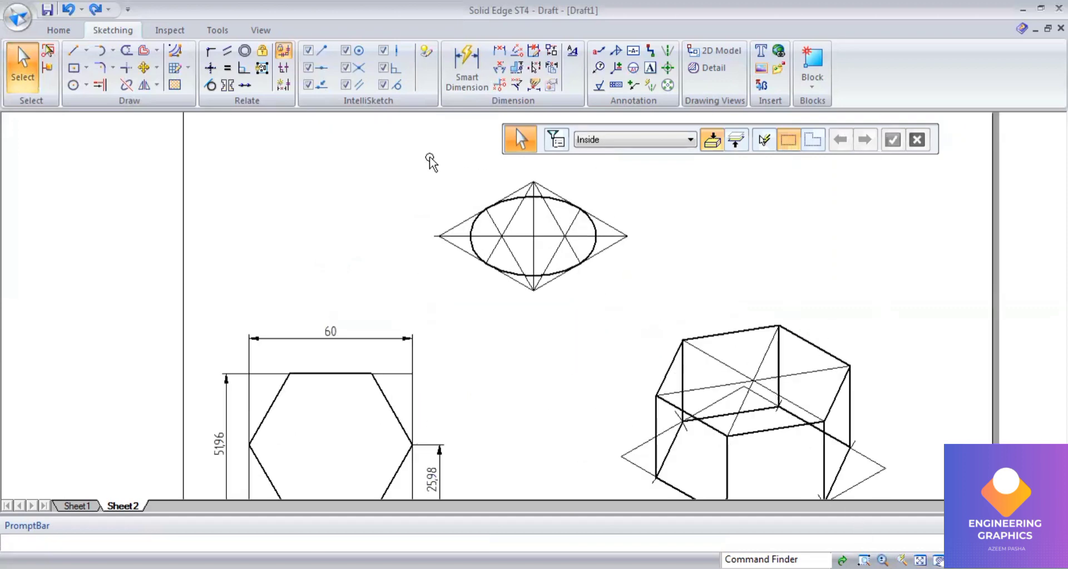
pyautogui.moveTo(425, 157); pyautogui.dragTo(665, 328)
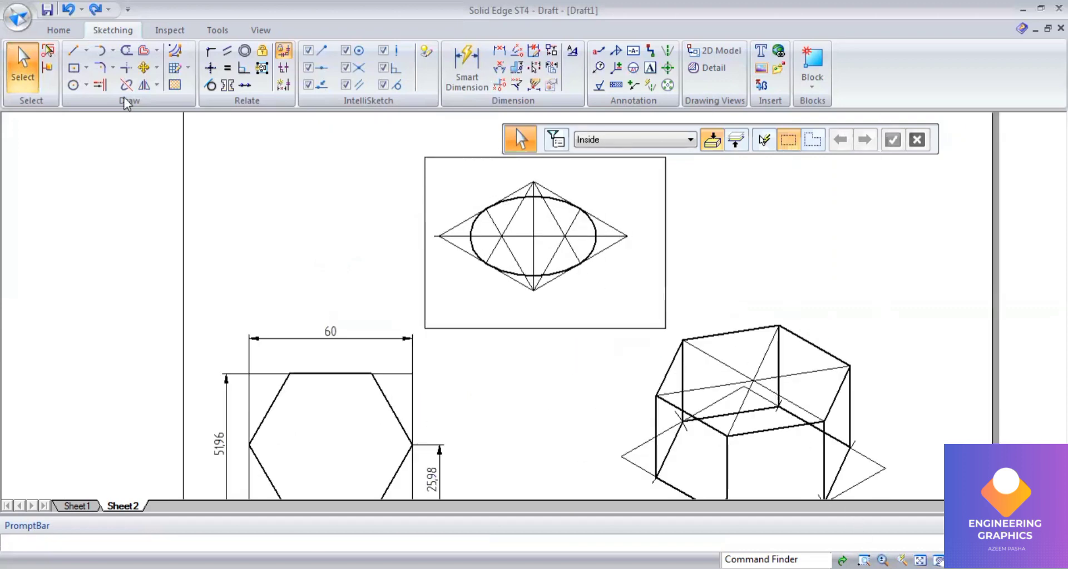
pyautogui.click(146, 69)
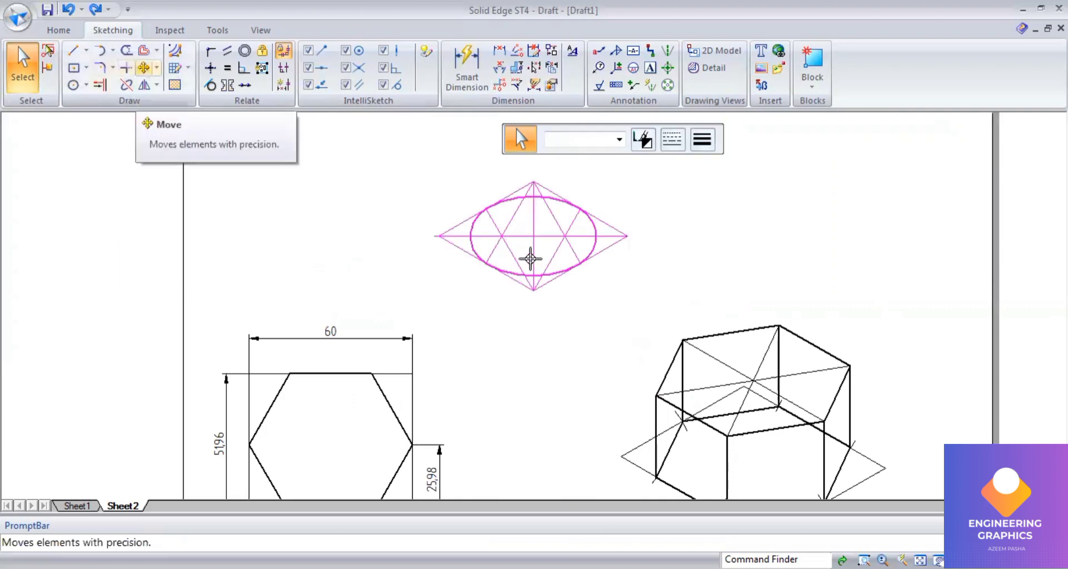
pyautogui.scroll(2, 529, 250)
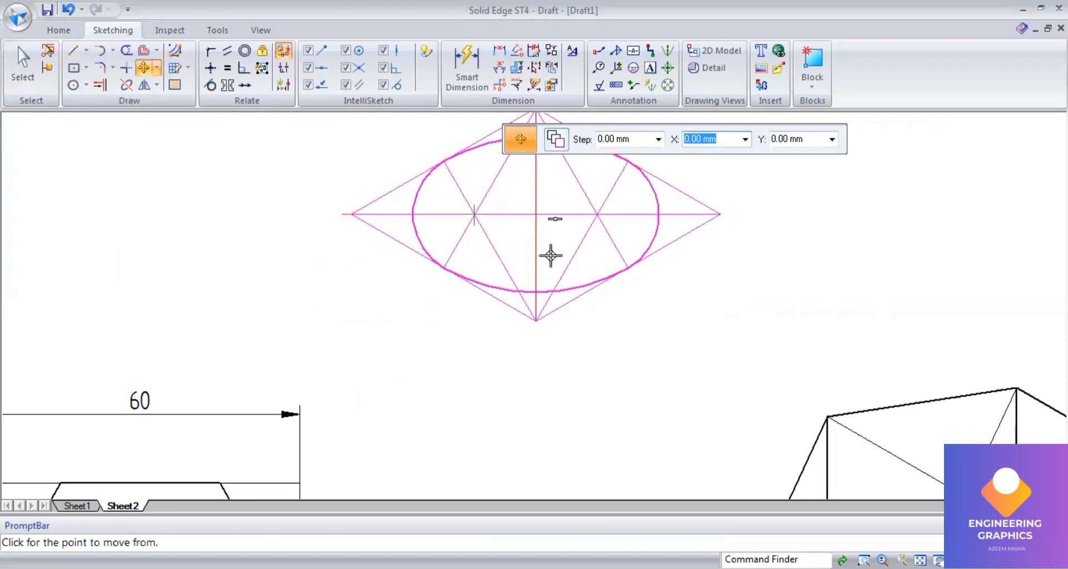
pyautogui.click(535, 214)
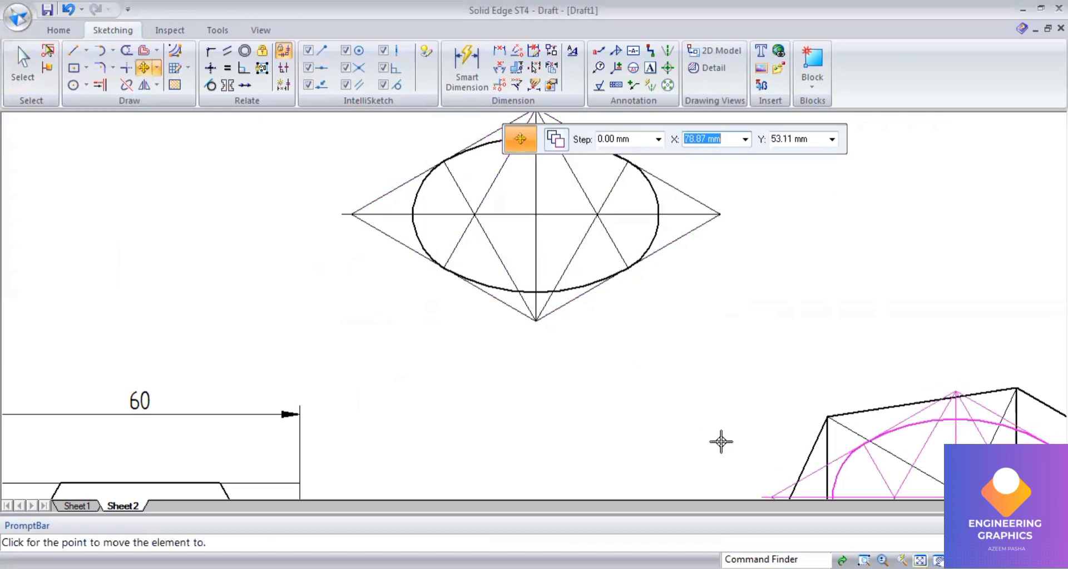
pyautogui.moveTo(720, 442); pyautogui.dragTo(644, 339, button='middle')
pyautogui.scroll(-1, 643, 339)
pyautogui.scroll(9, 658, 343)
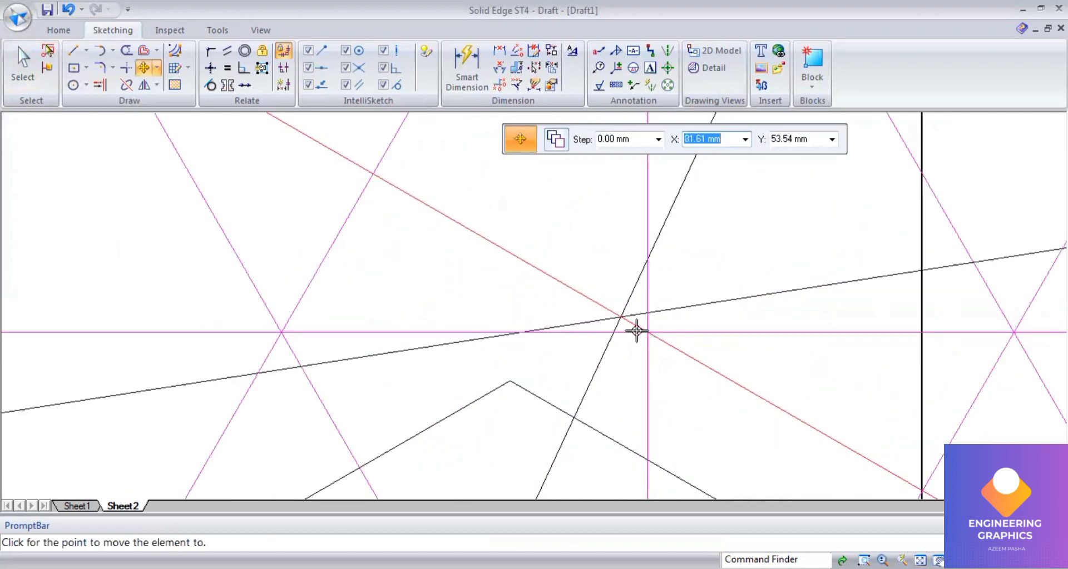
pyautogui.scroll(1, 636, 331)
pyautogui.click(613, 314)
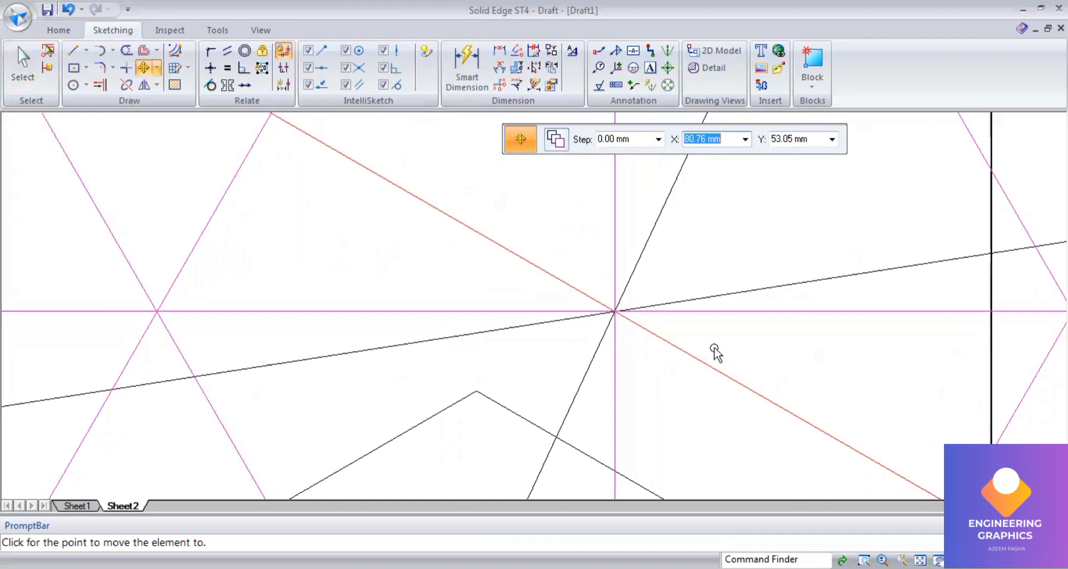
# Step: Check Q.03 in the exam paper, then draw a 60 mm dash-dot vertical axis up from the ellipse centre
pyautogui.hotkey('ctrl', 'shift', 'a')
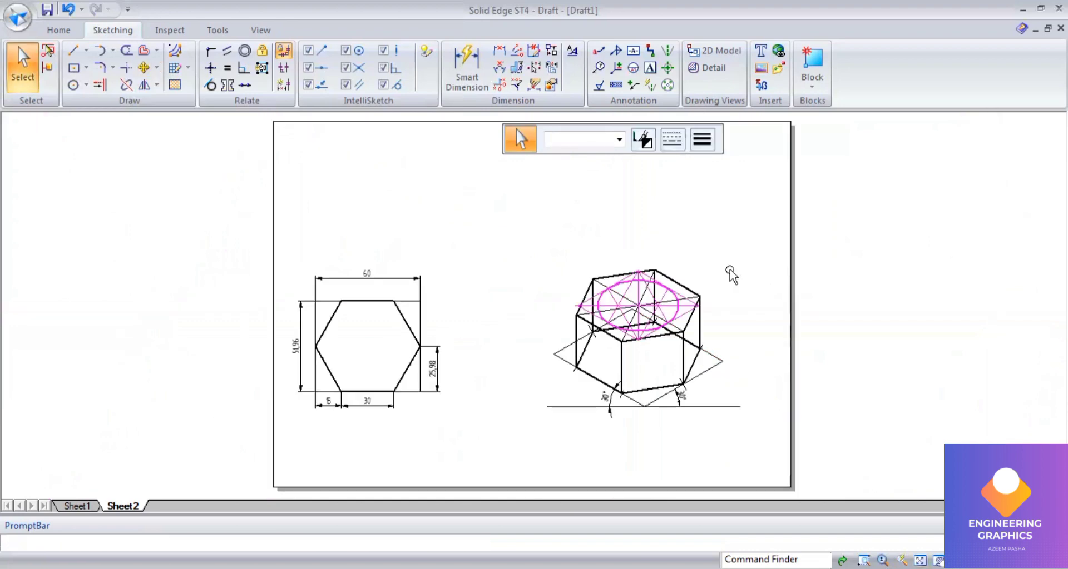
pyautogui.scroll(3, 729, 275)
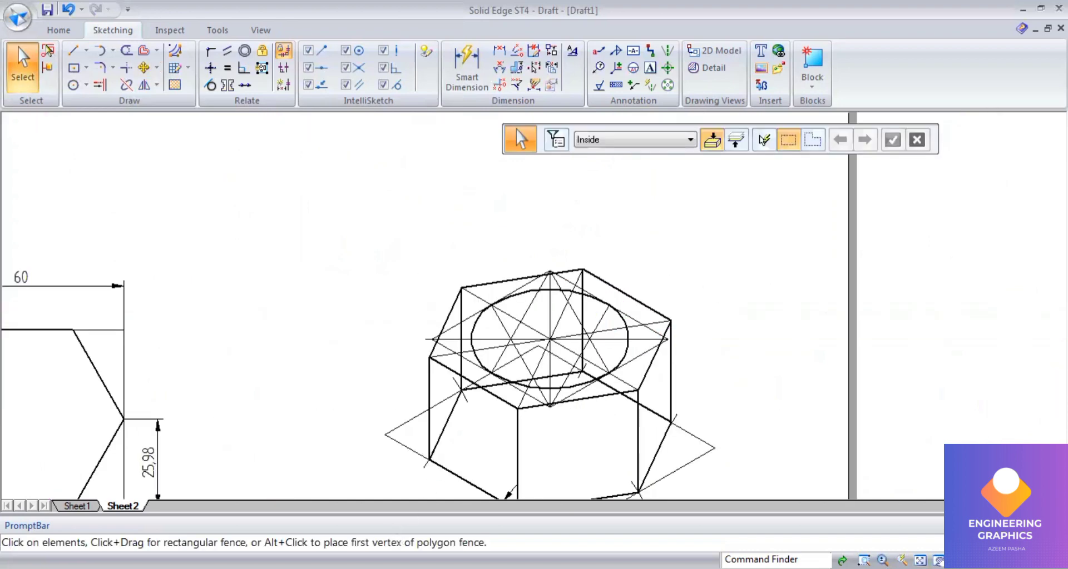
pyautogui.hotkey('alt', 'Tab')
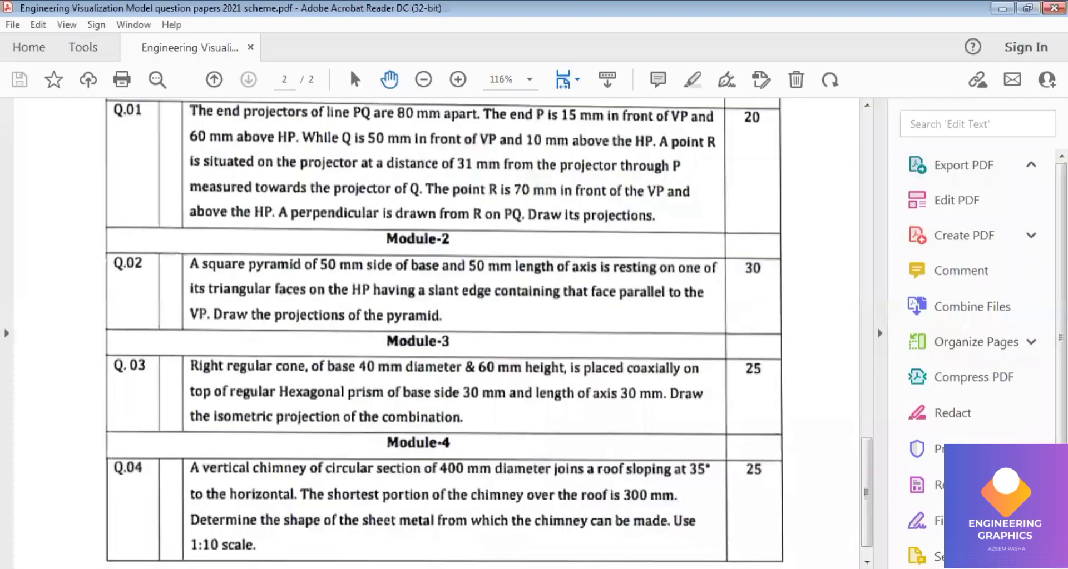
pyautogui.hotkey('alt', 'Tab')
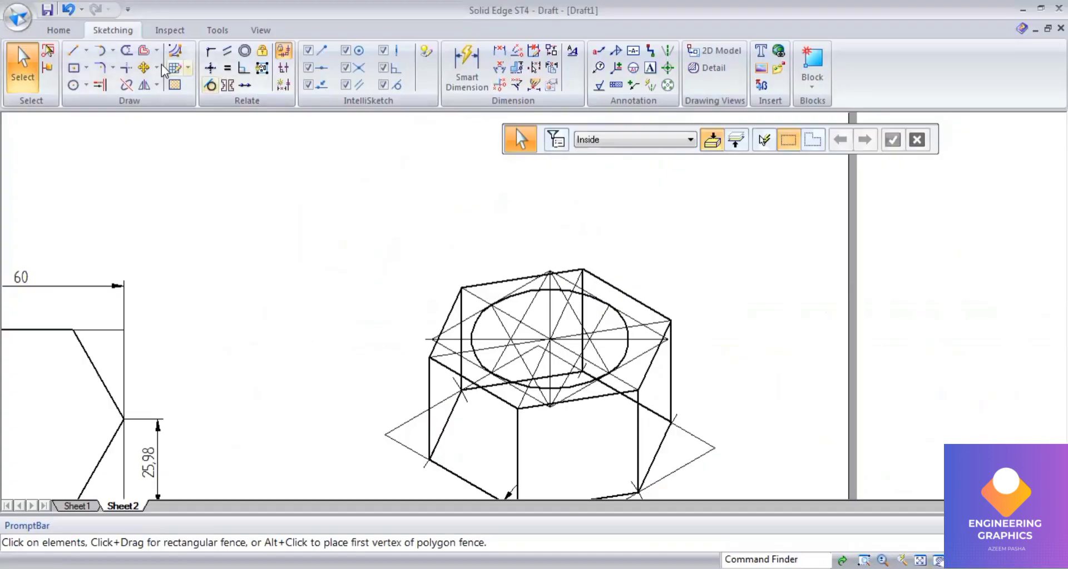
pyautogui.click(72, 56)
pyautogui.click(672, 139)
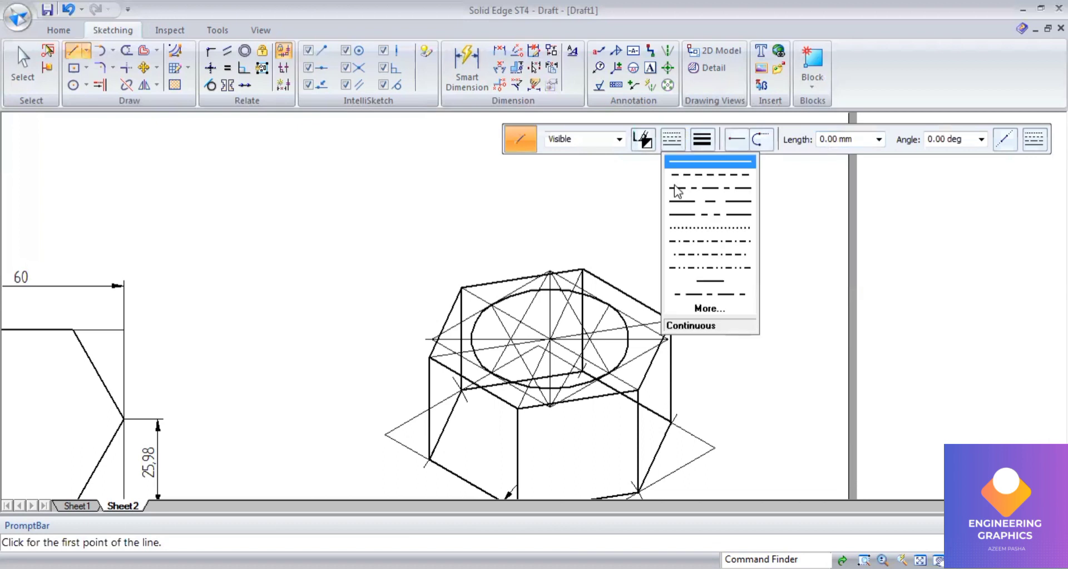
pyautogui.click(674, 185)
pyautogui.scroll(3, 545, 331)
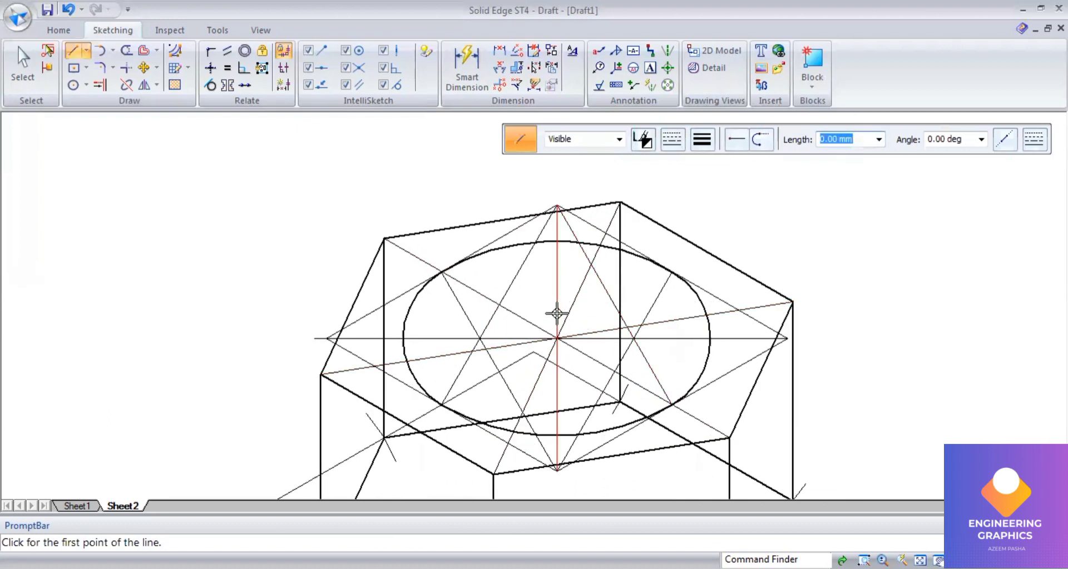
pyautogui.click(554, 338)
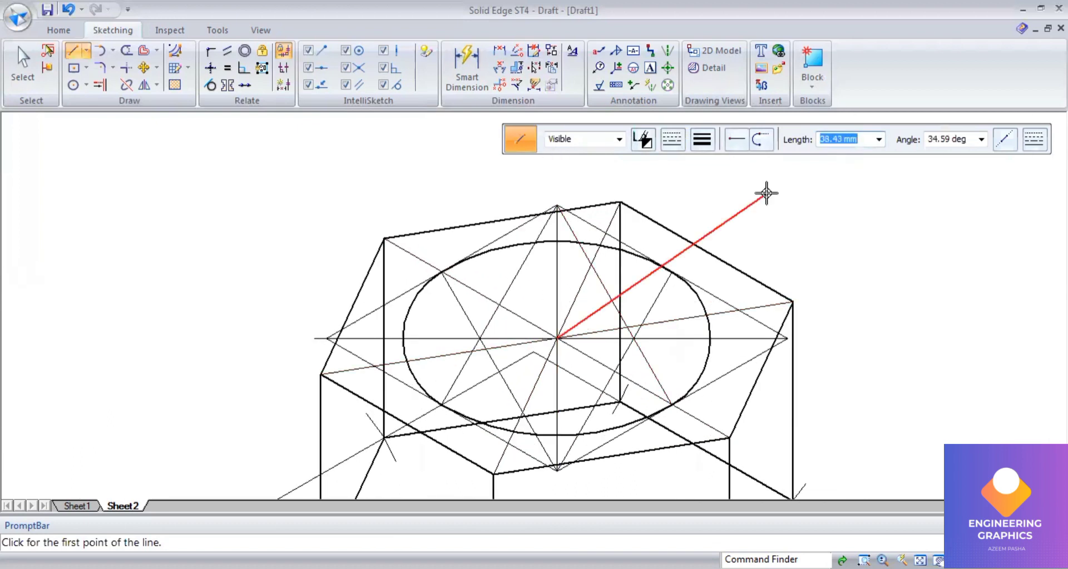
pyautogui.write('60')
pyautogui.press('Tab')
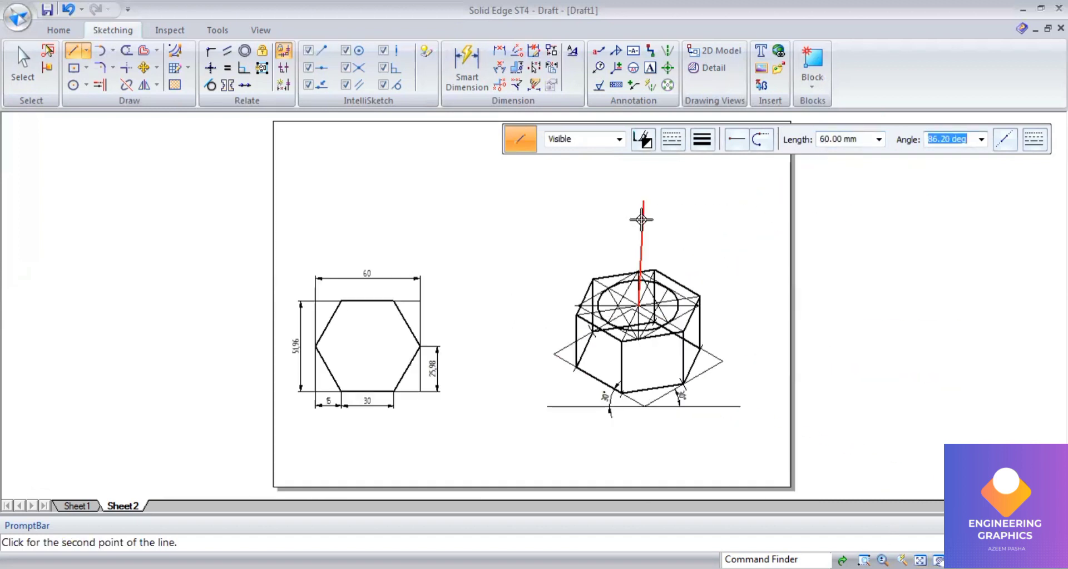
pyautogui.click(636, 210)
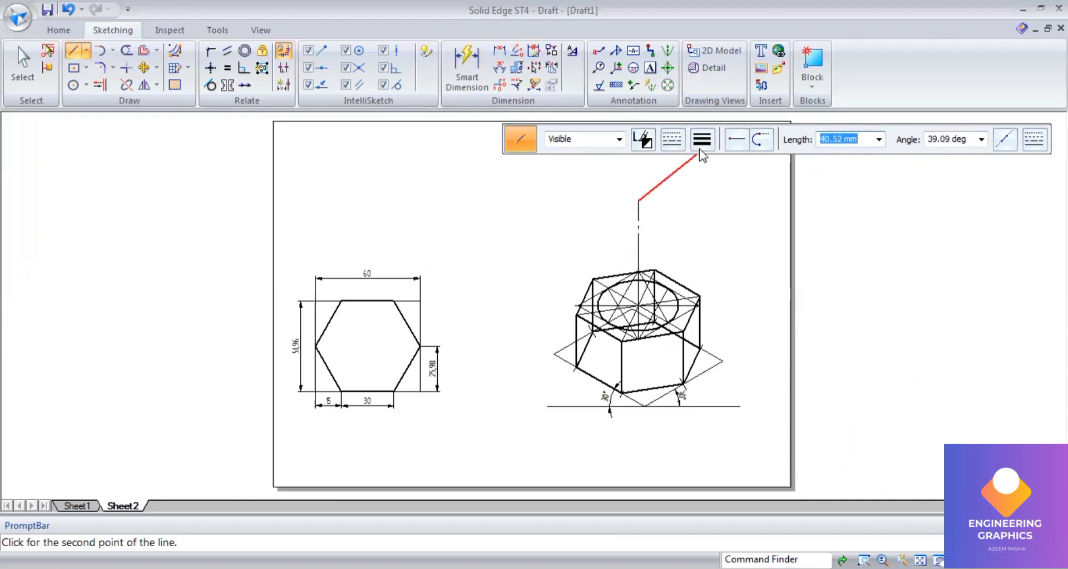
# Step: Switch to a thick continuous line and draw a generator from the cone's apex tangent to the ellipse's left side
pyautogui.click(670, 146)
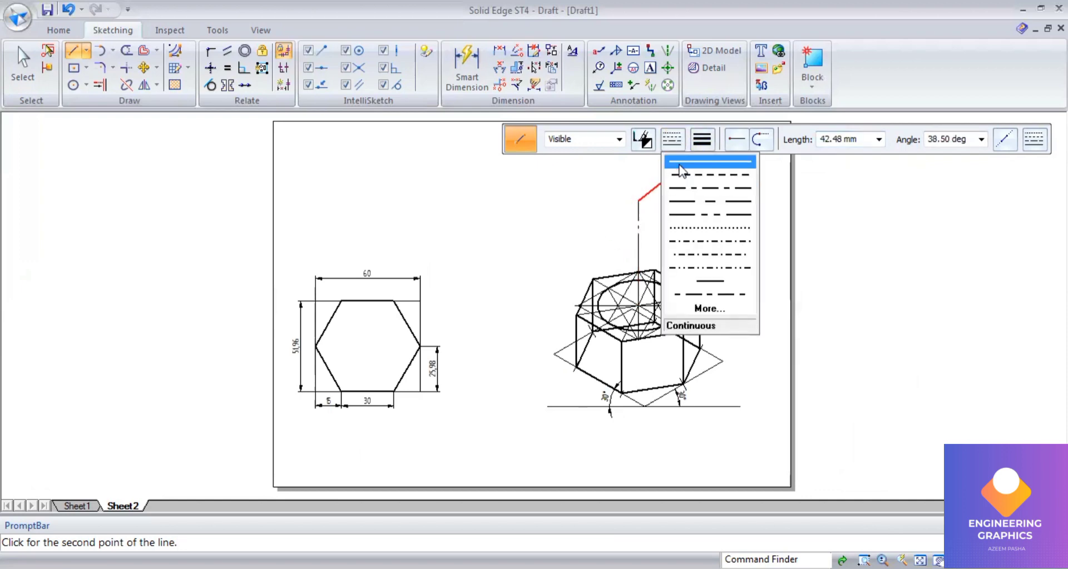
pyautogui.click(702, 139)
pyautogui.click(713, 201)
pyautogui.scroll(4, 630, 293)
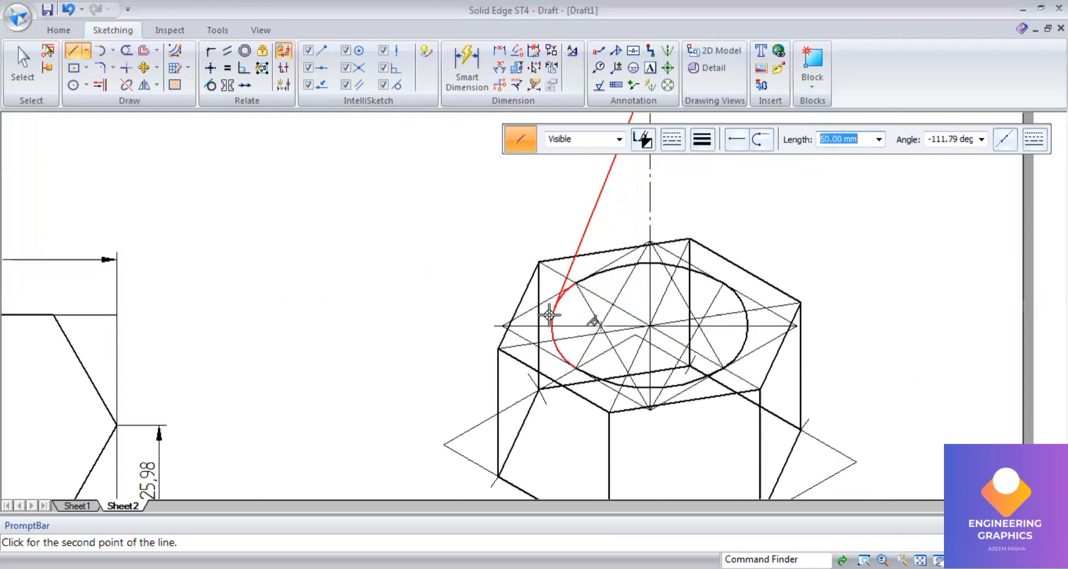
pyautogui.click(573, 305)
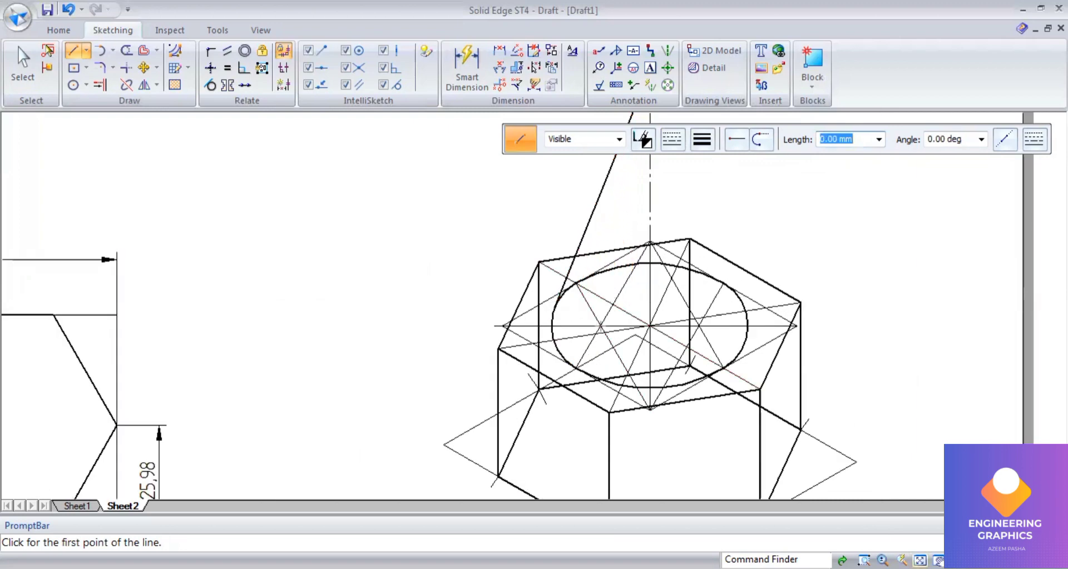
# Step: Draw the second generator from the cone's apex tangent to the ellipse's right side
pyautogui.scroll(-4, 629, 292)
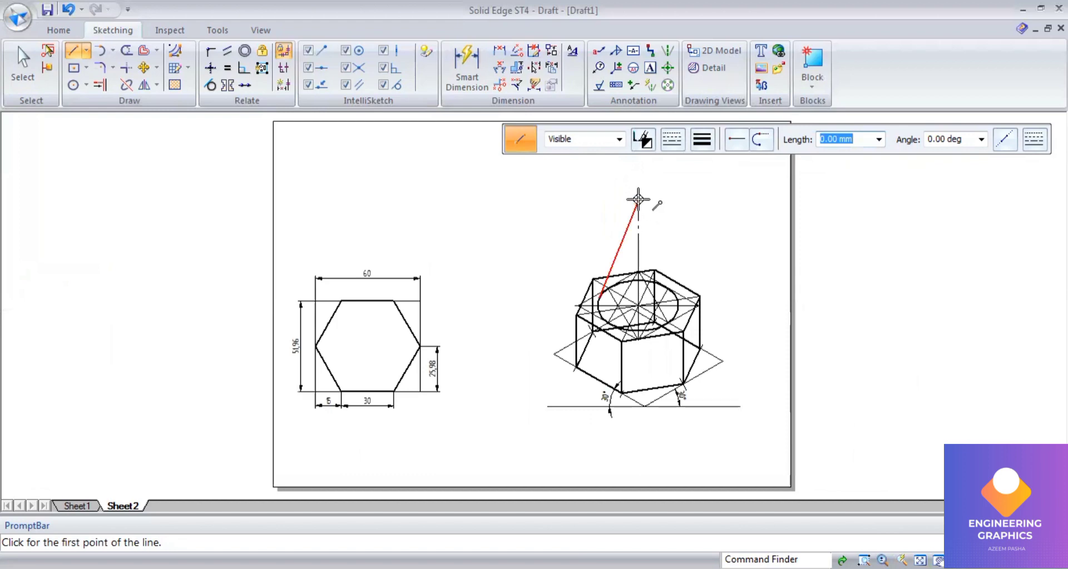
pyautogui.click(638, 201)
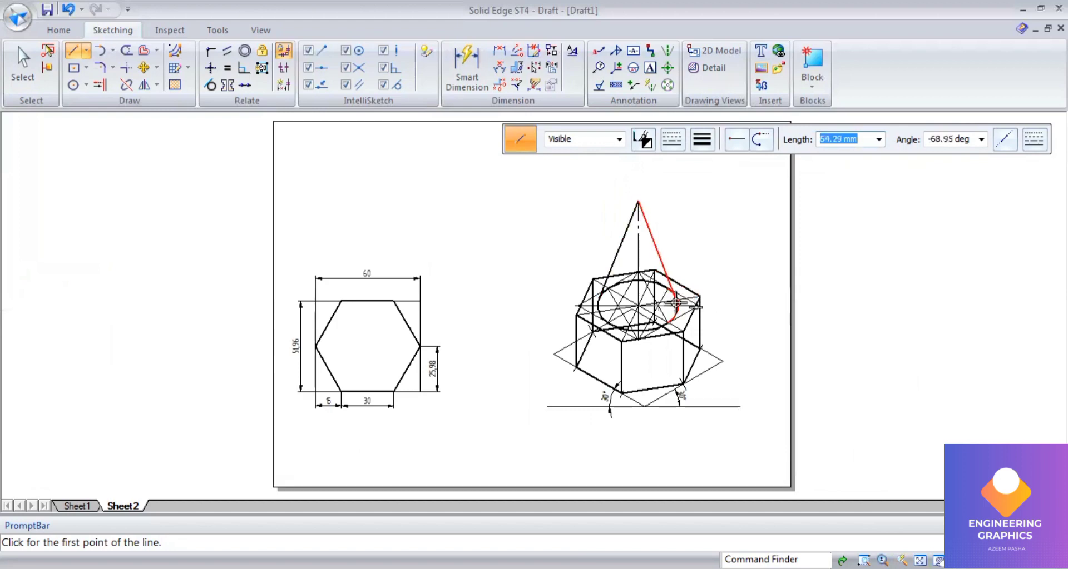
pyautogui.scroll(4, 679, 269)
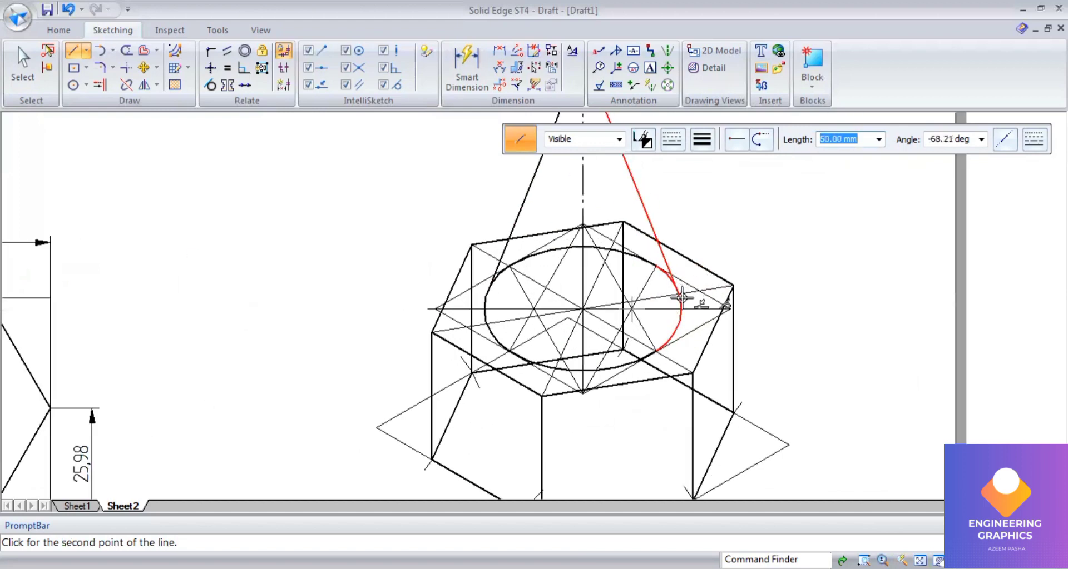
pyautogui.click(682, 297)
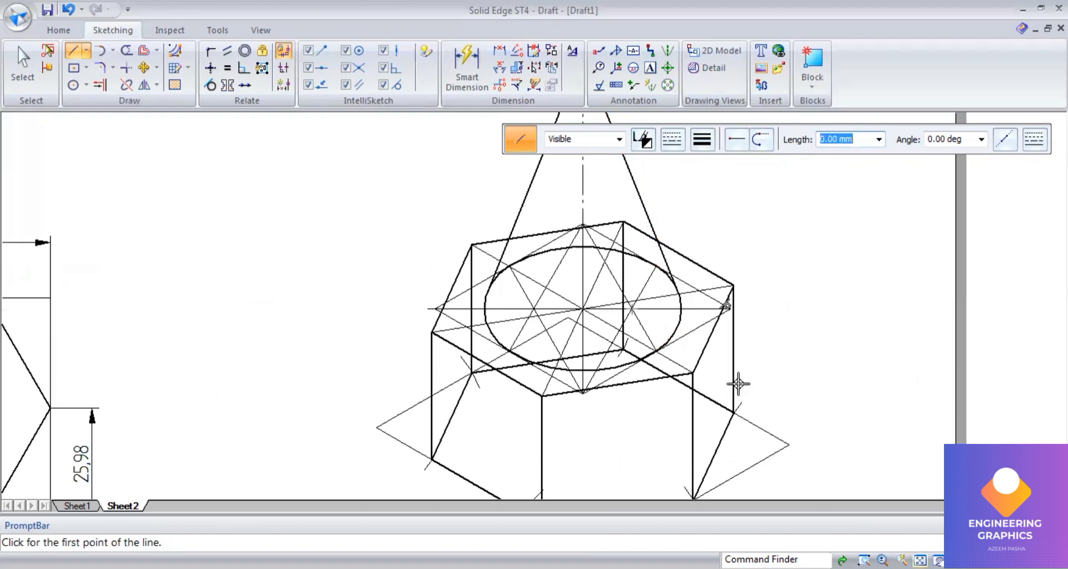
# Step: Scale the whole isometric cone-and-prism drawing by 0.816 about a point below its base
pyautogui.scroll(-5, 739, 369)
pyautogui.scroll(1, 705, 269)
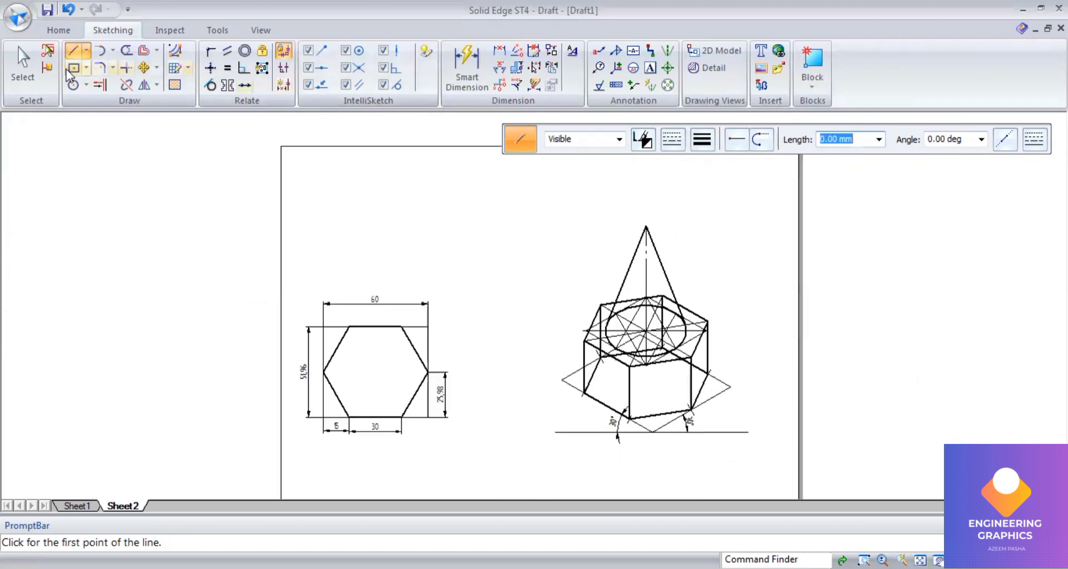
pyautogui.click(23, 68)
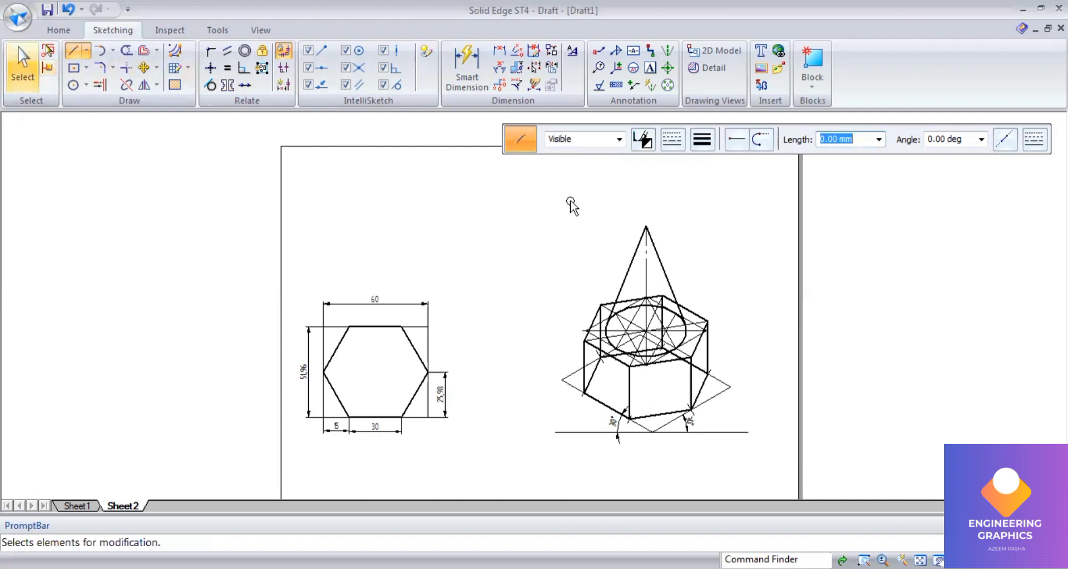
pyautogui.moveTo(570, 201); pyautogui.dragTo(747, 464)
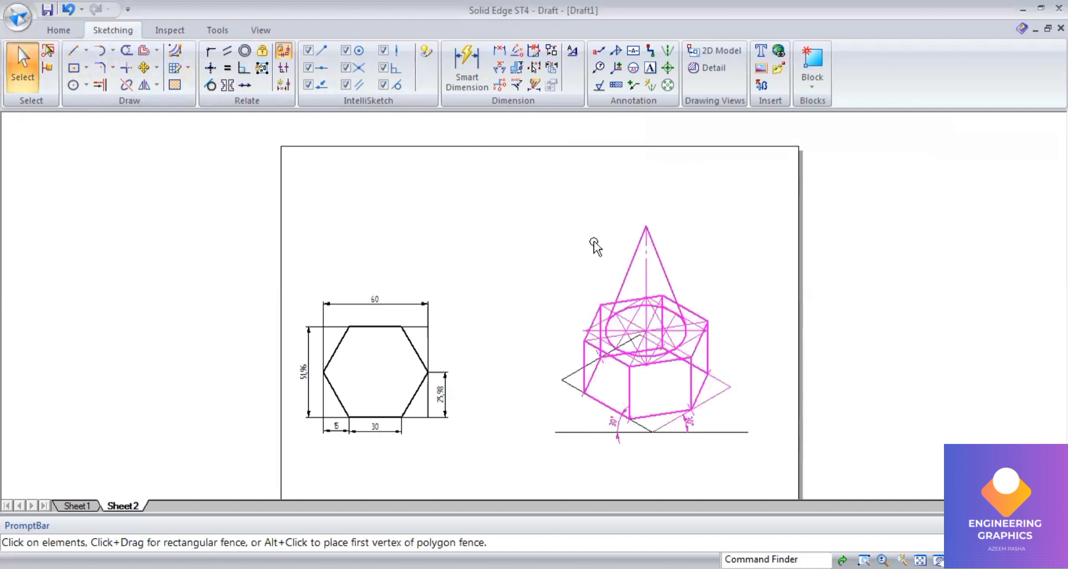
pyautogui.moveTo(521, 179); pyautogui.dragTo(786, 479)
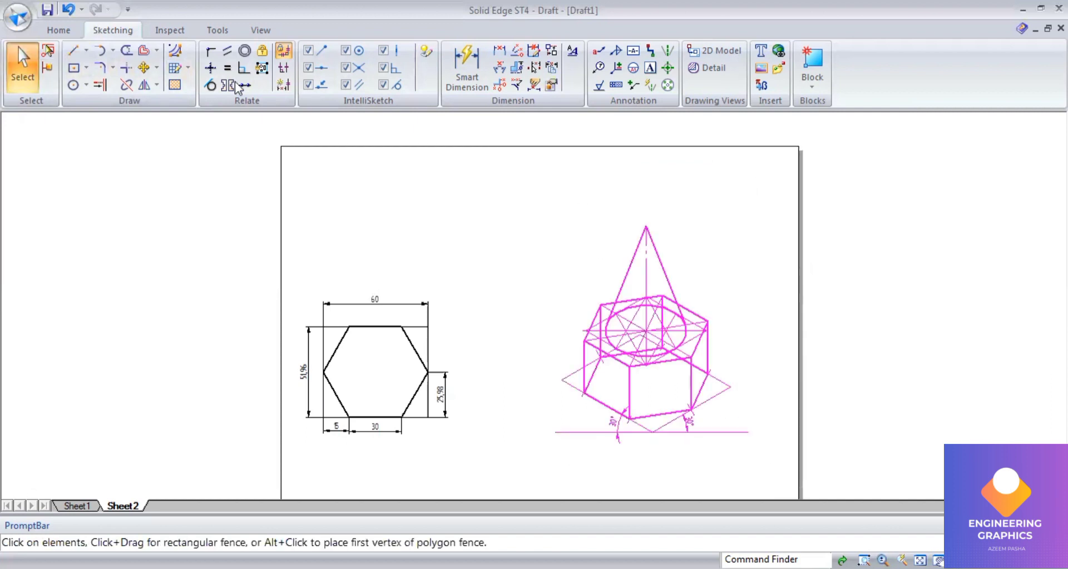
pyautogui.click(157, 85)
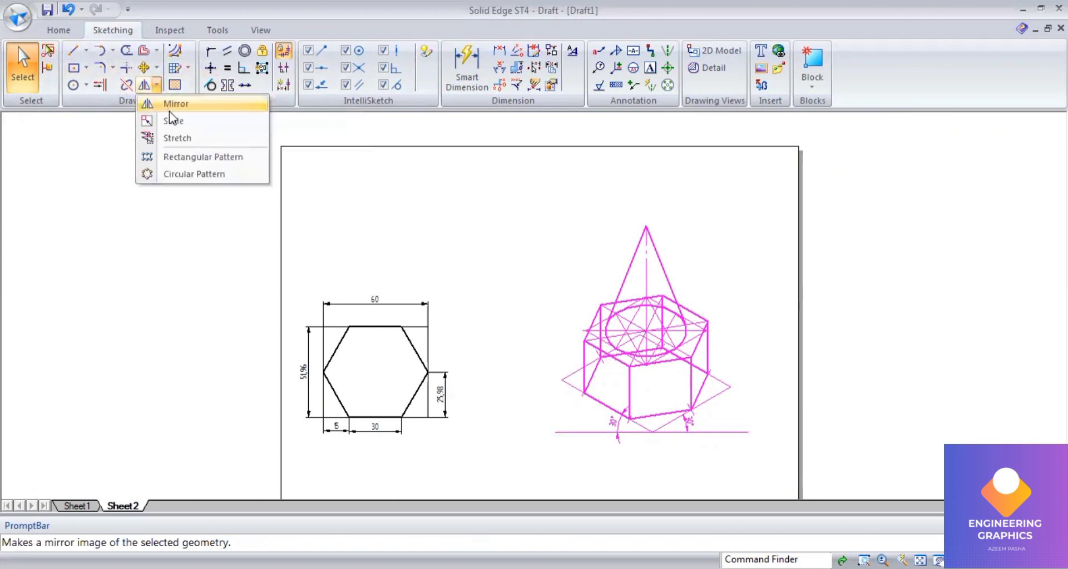
pyautogui.click(177, 122)
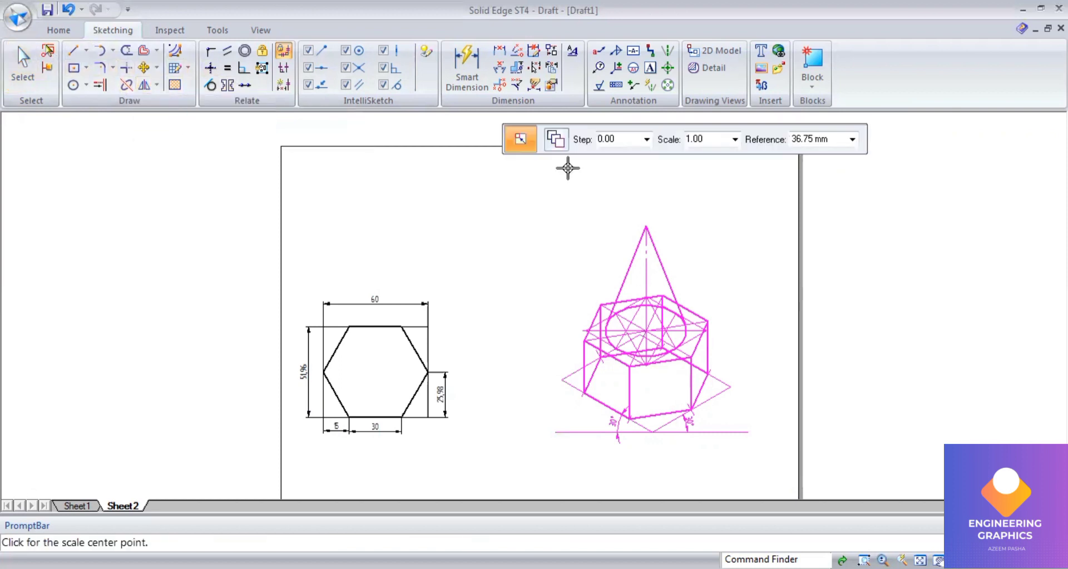
pyautogui.click(711, 144)
pyautogui.write('0')
pyautogui.write('.')
pyautogui.write('815')
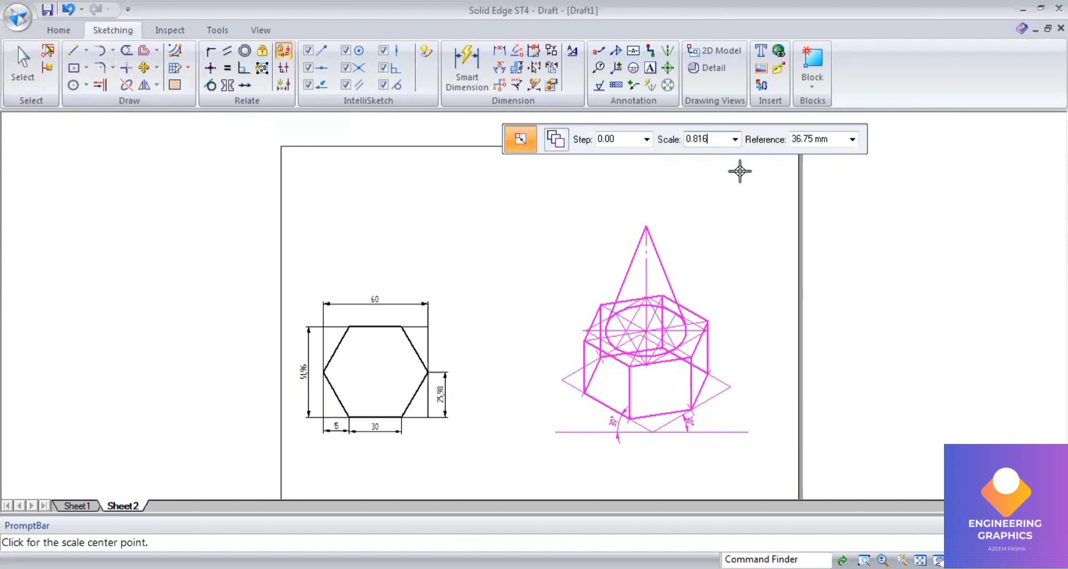
pyautogui.press('Tab')
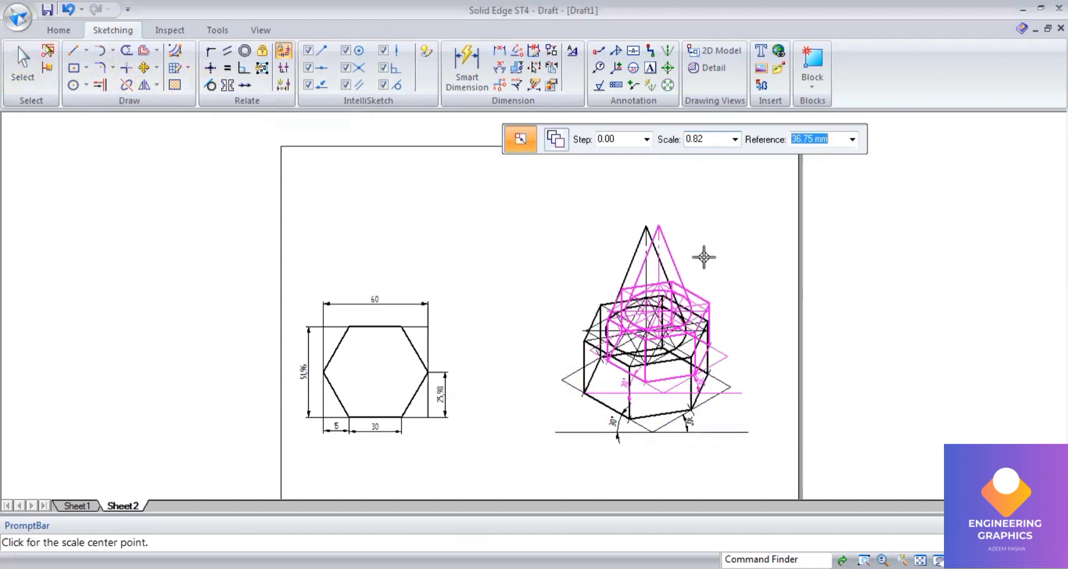
pyautogui.click(644, 441)
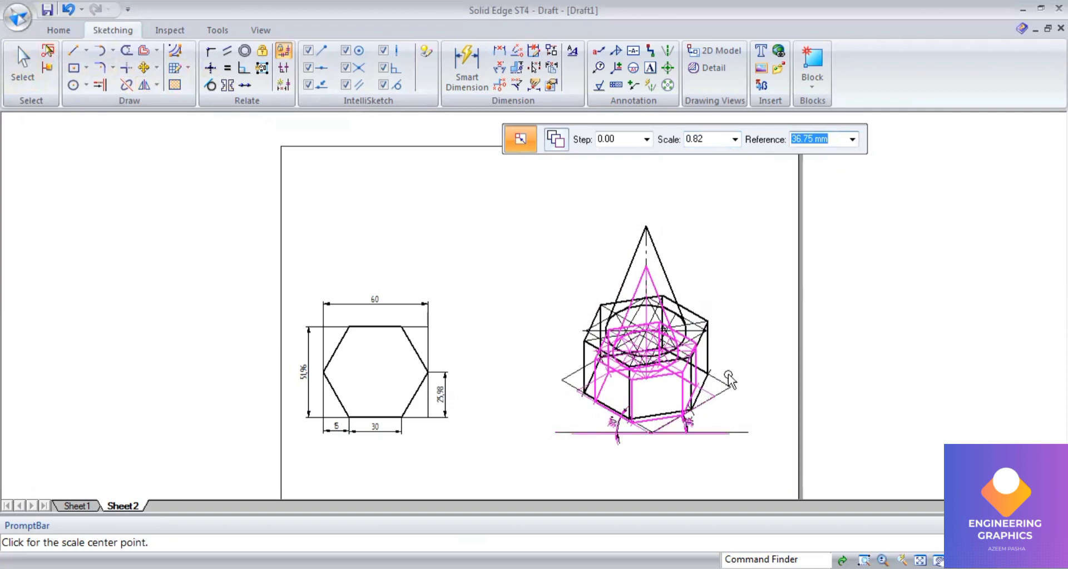
pyautogui.scroll(2, 730, 372)
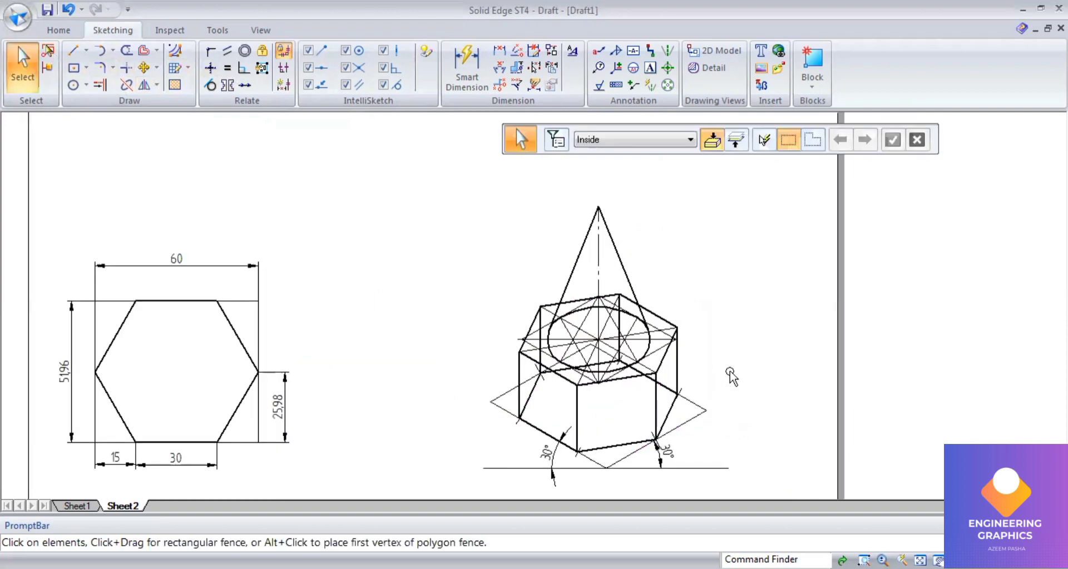
# Step: Dimension the cone's vertical height and the prism's vertical edge height with Smart Dimension
pyautogui.click(467, 71)
pyautogui.click(597, 251)
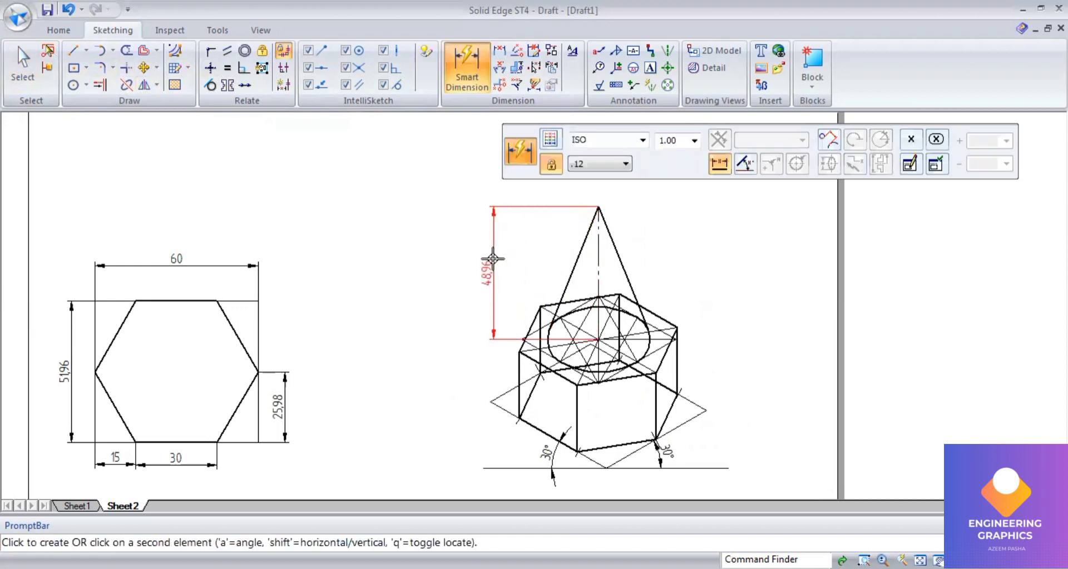
pyautogui.click(490, 261)
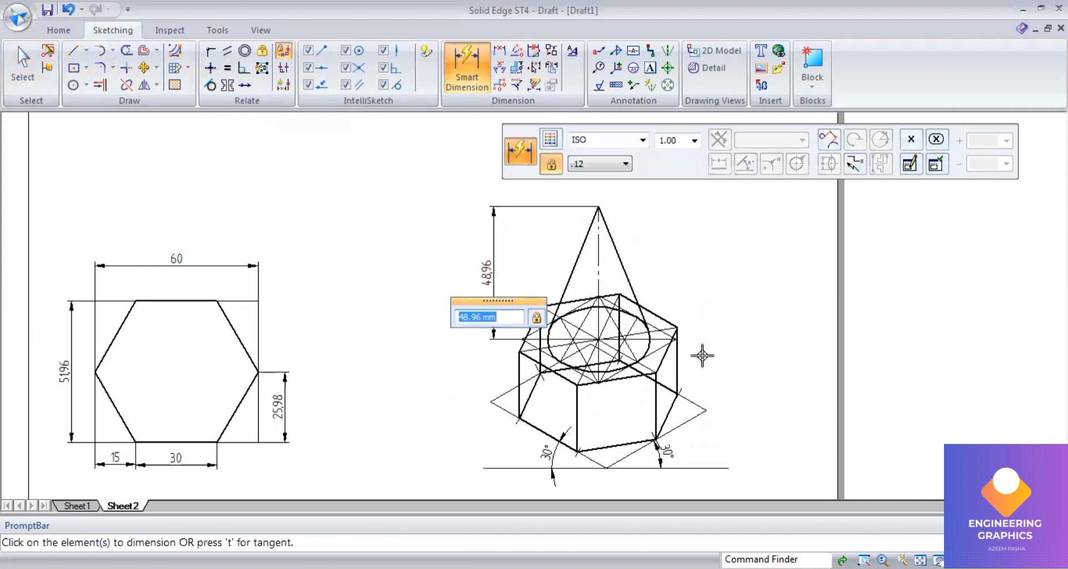
pyautogui.click(679, 358)
pyautogui.click(728, 351)
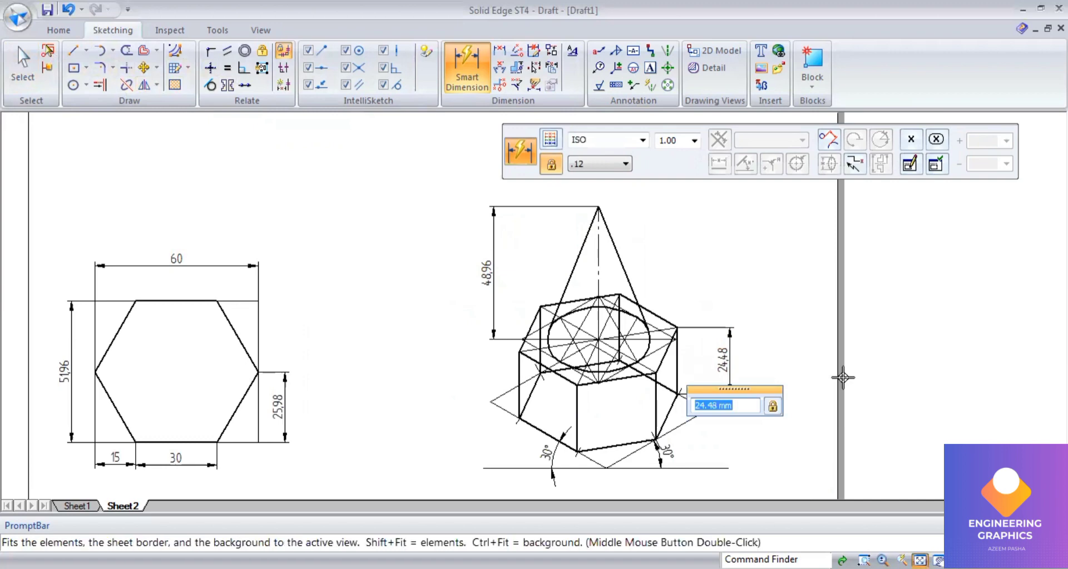
pyautogui.scroll(-1, 842, 379)
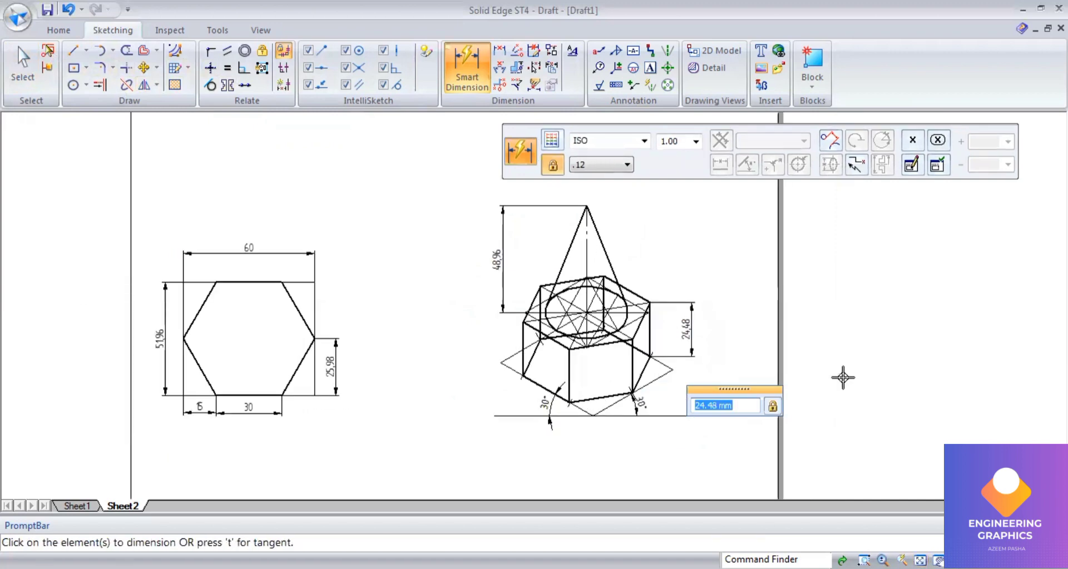
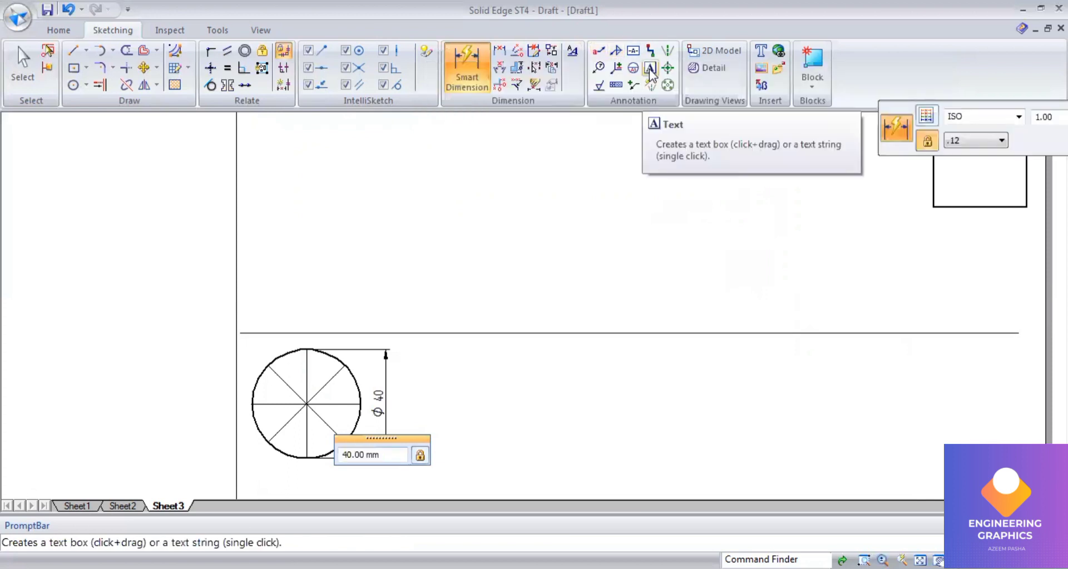
# Step: Label the circle's division points a(a1), b(b1) and c(c1) with text
pyautogui.click(650, 68)
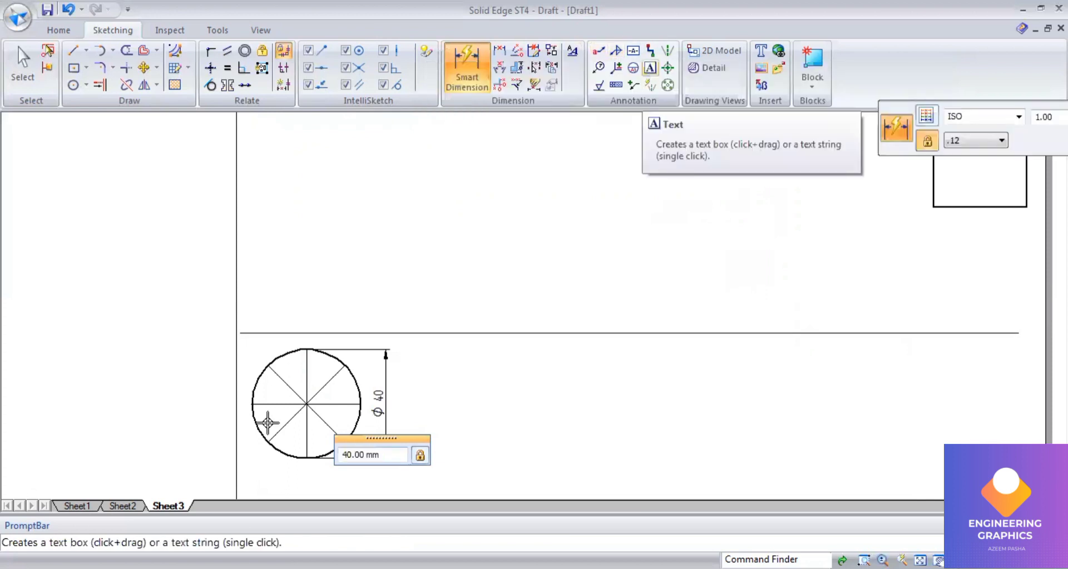
pyautogui.click(234, 396)
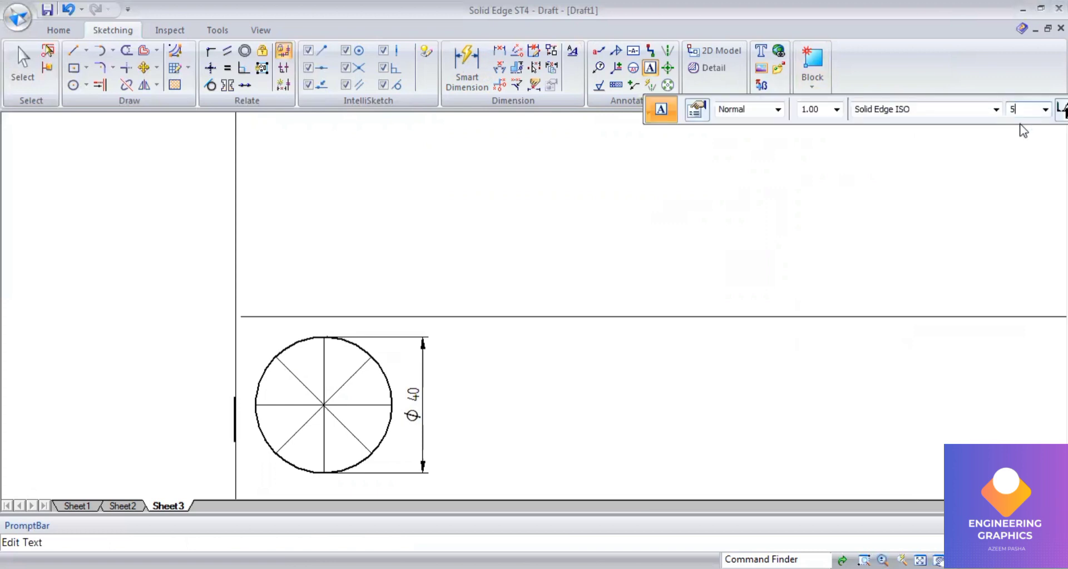
pyautogui.click(244, 398)
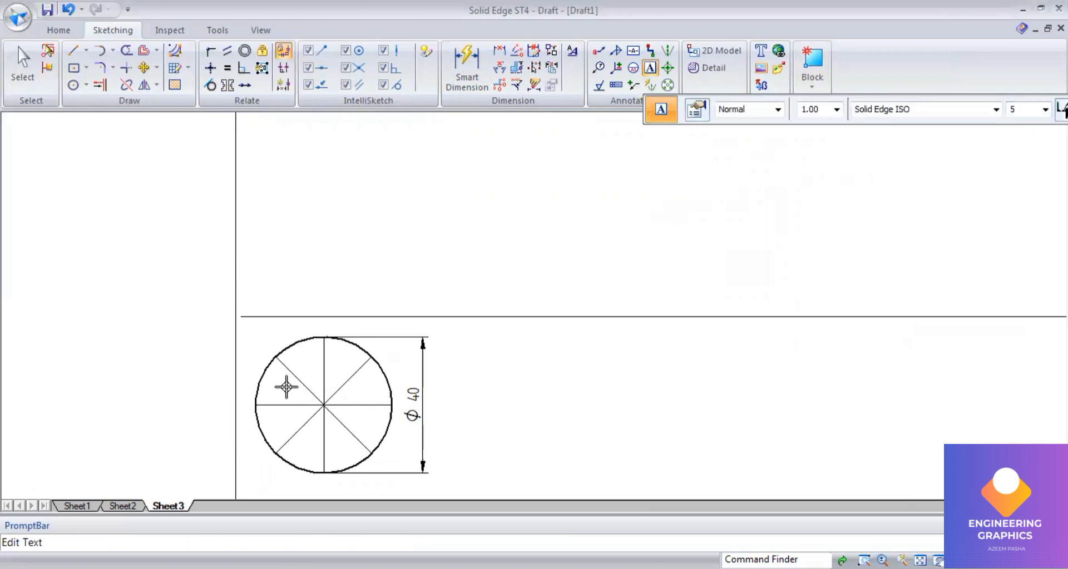
pyautogui.write('a(a1')
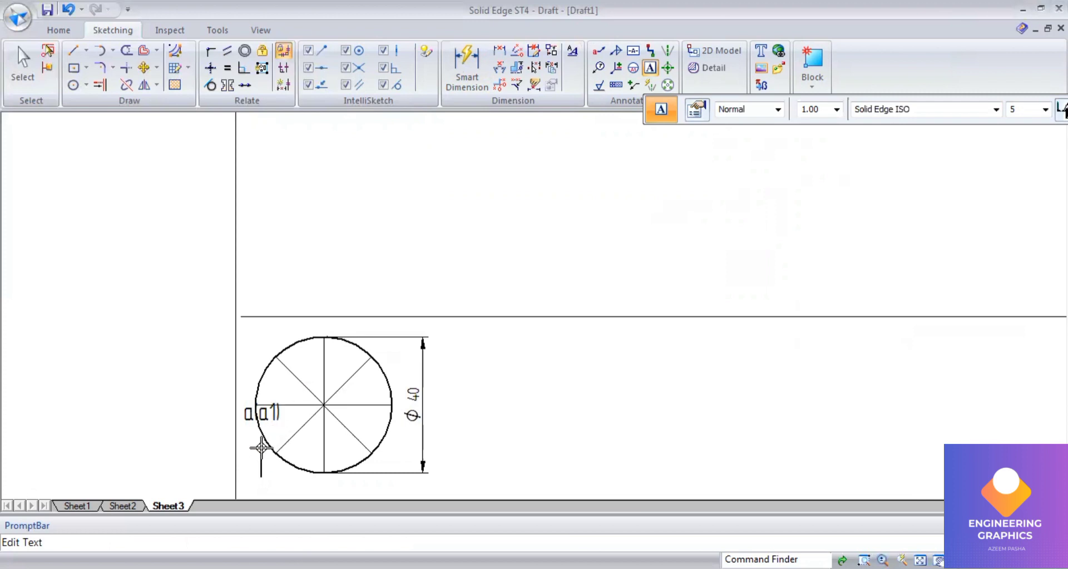
pyautogui.click(261, 447)
pyautogui.write('b(b1)')
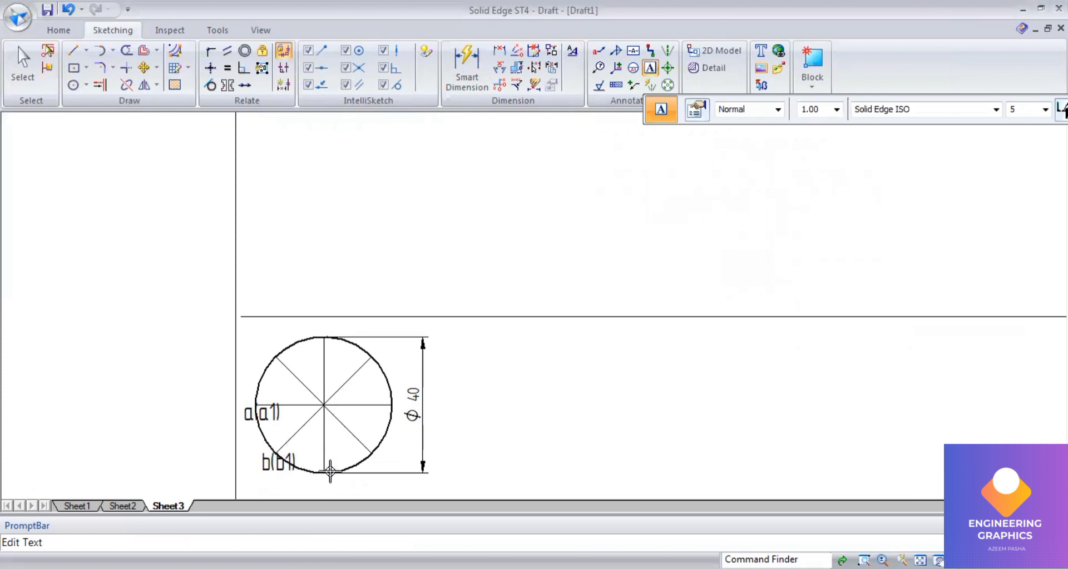
pyautogui.write('c(c1')
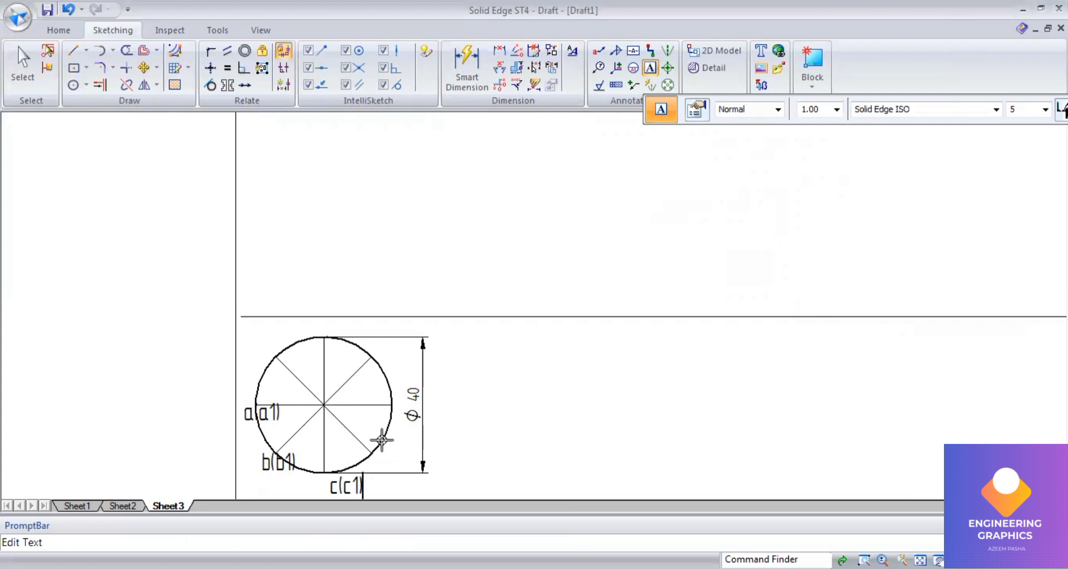
pyautogui.write('d(d1')
# Step: Add labels d(d1), e(e1) and f(f1) at the circle's right-hand division points
pyautogui.click(399, 385)
pyautogui.write('e(')
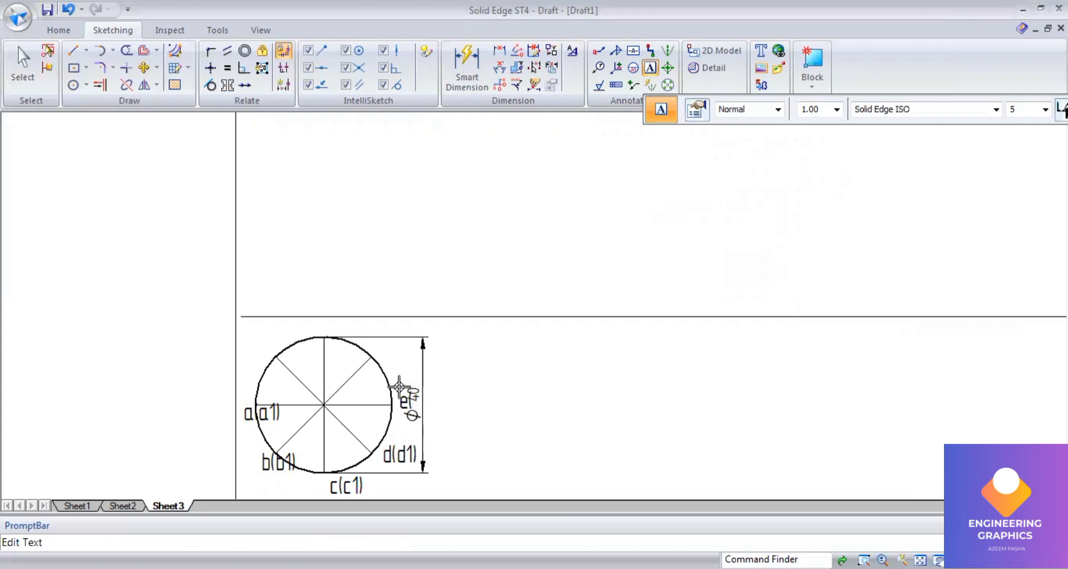
pyautogui.write('e1')
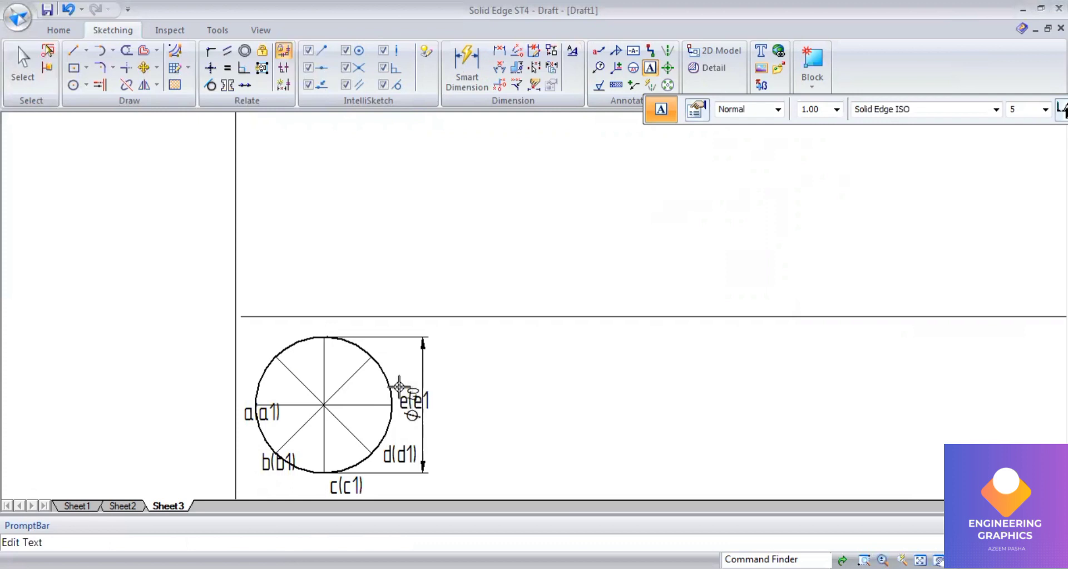
pyautogui.click(381, 340)
pyautogui.write('f9f1)')
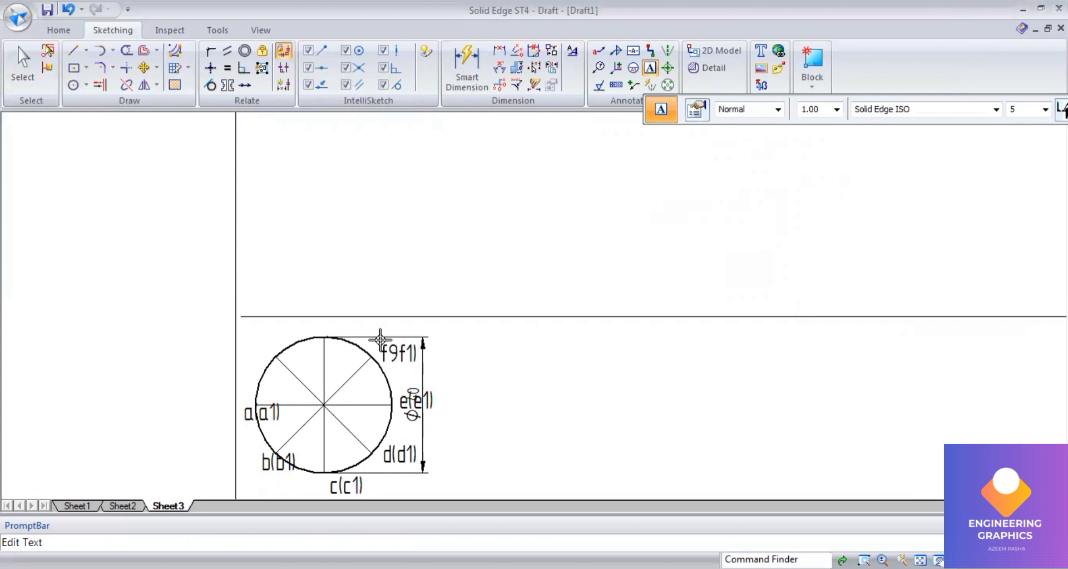
pyautogui.press('BackSpace')
pyautogui.press('BackSpace')
pyautogui.press('BackSpace')
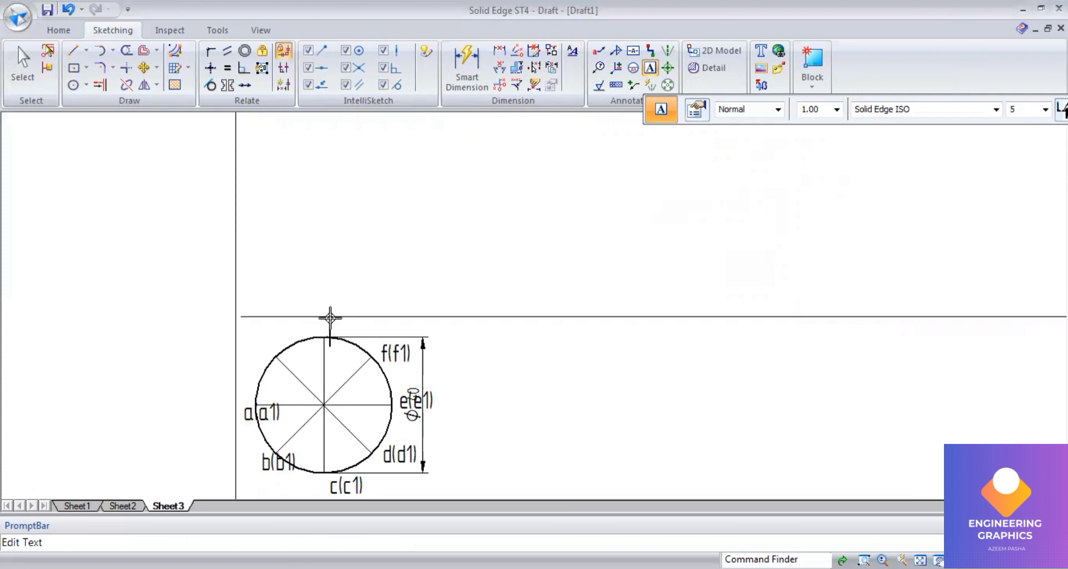
pyautogui.write('e1)')
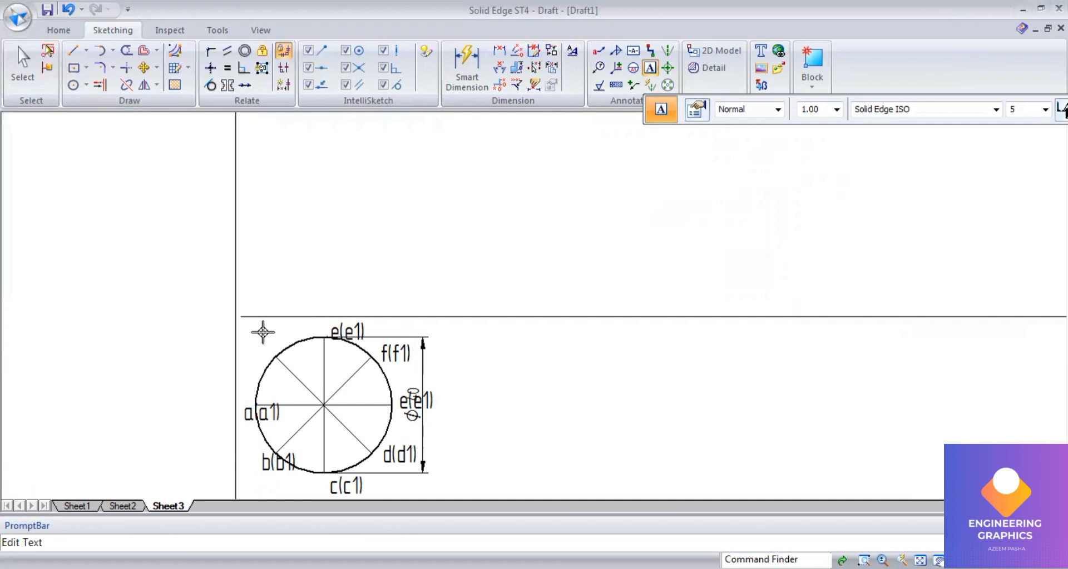
pyautogui.click(70, 10)
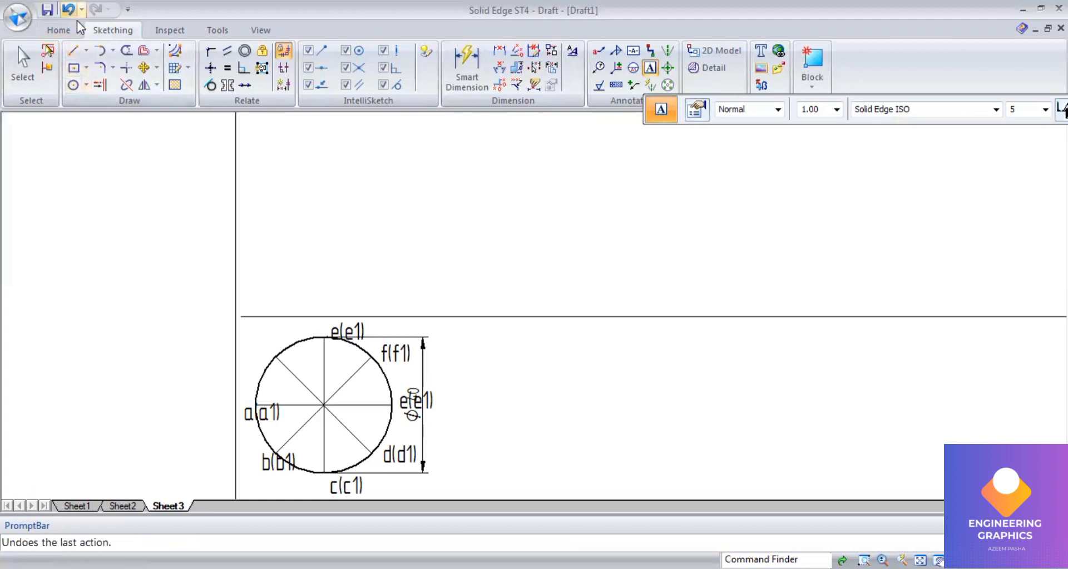
# Step: Label the top division points g(g1) and h(h1) and the circle's centre o(o1)
pyautogui.click(650, 69)
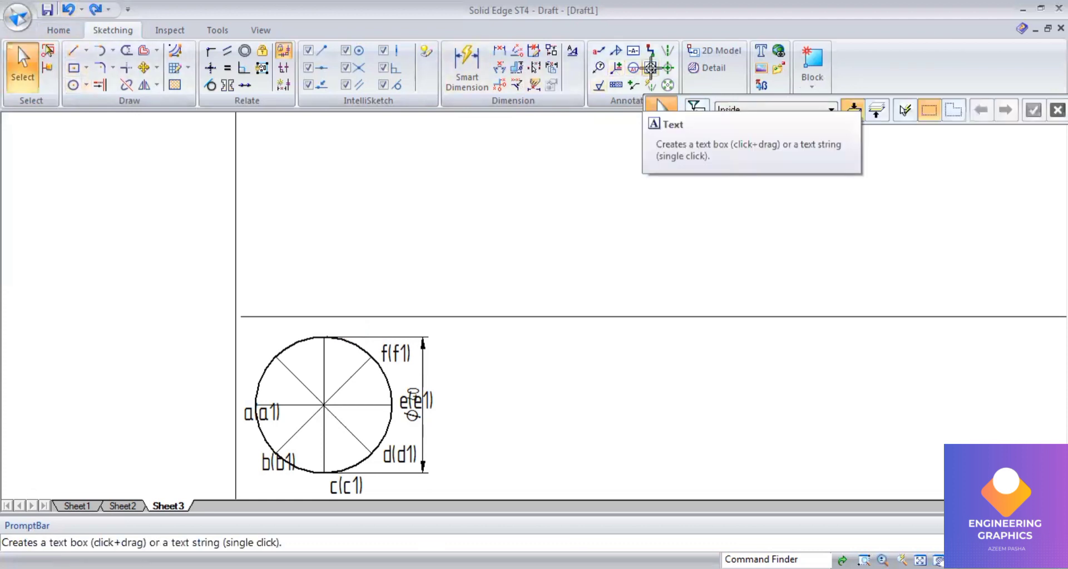
pyautogui.click(332, 315)
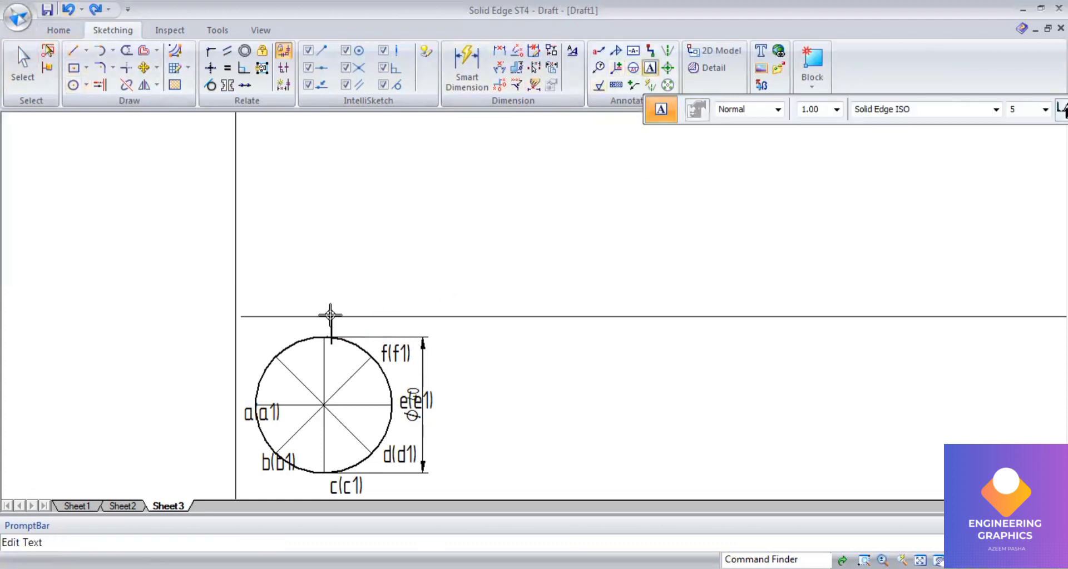
pyautogui.write('g(g1)')
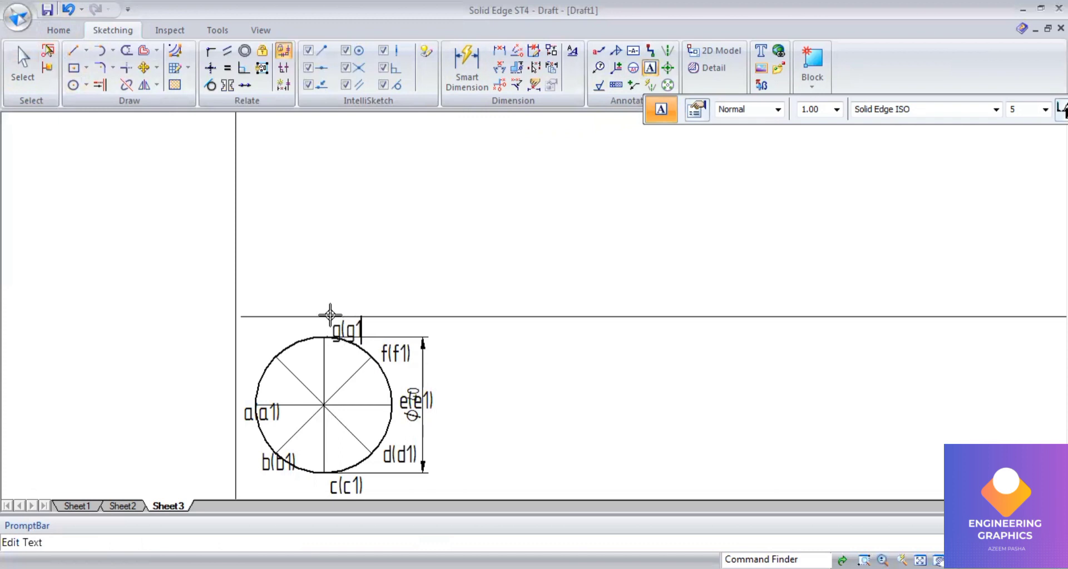
pyautogui.click(263, 328)
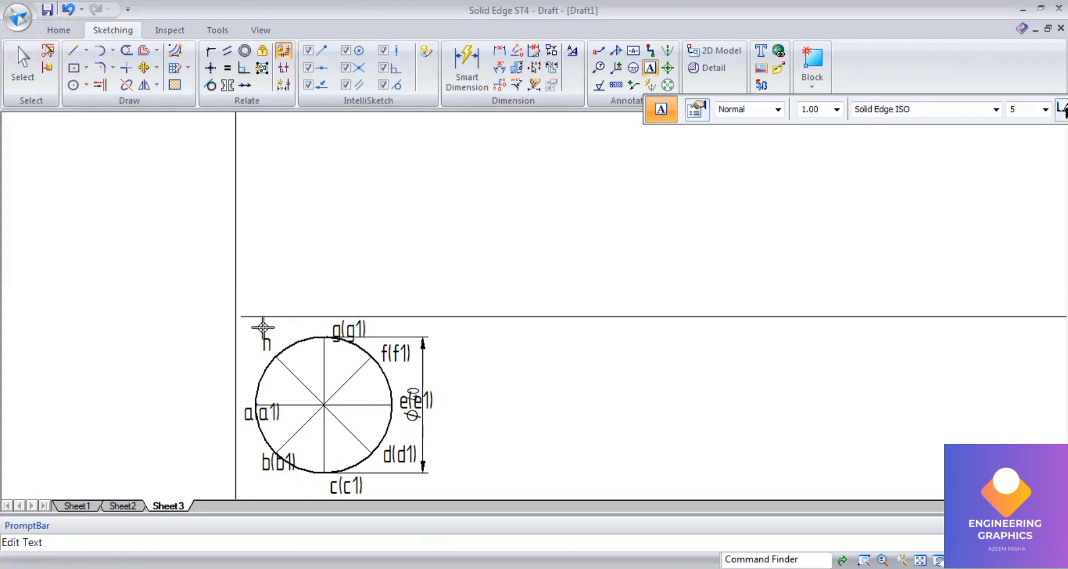
pyautogui.write('h(h1)')
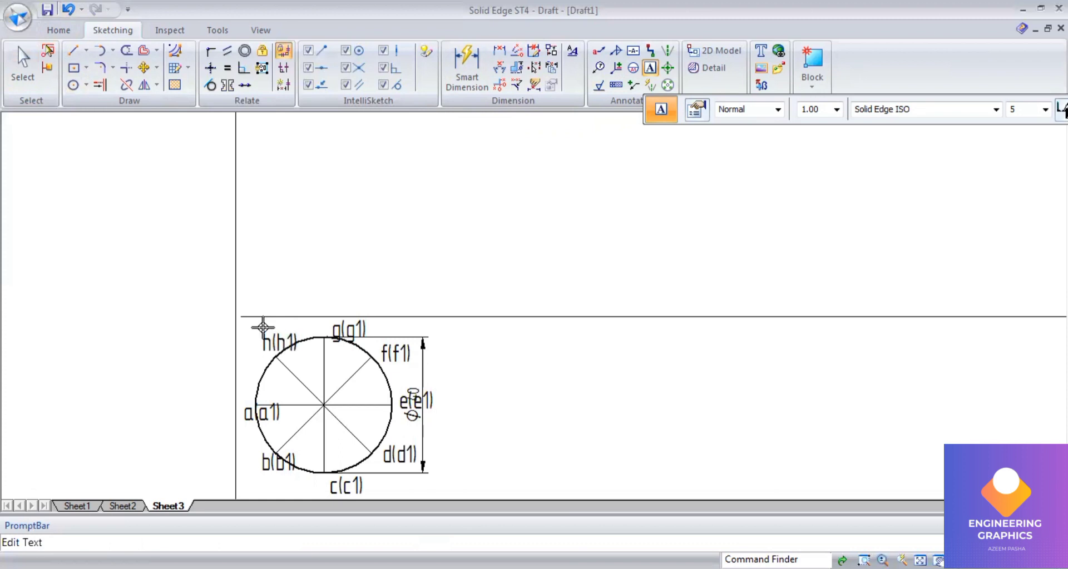
pyautogui.click(306, 376)
pyautogui.write('o(o1)')
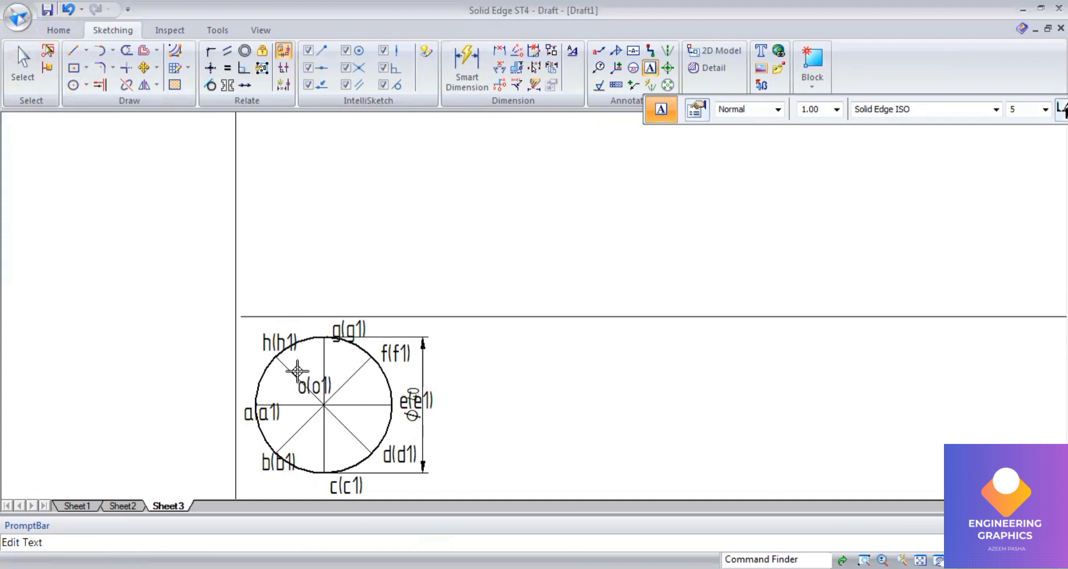
pyautogui.click(73, 51)
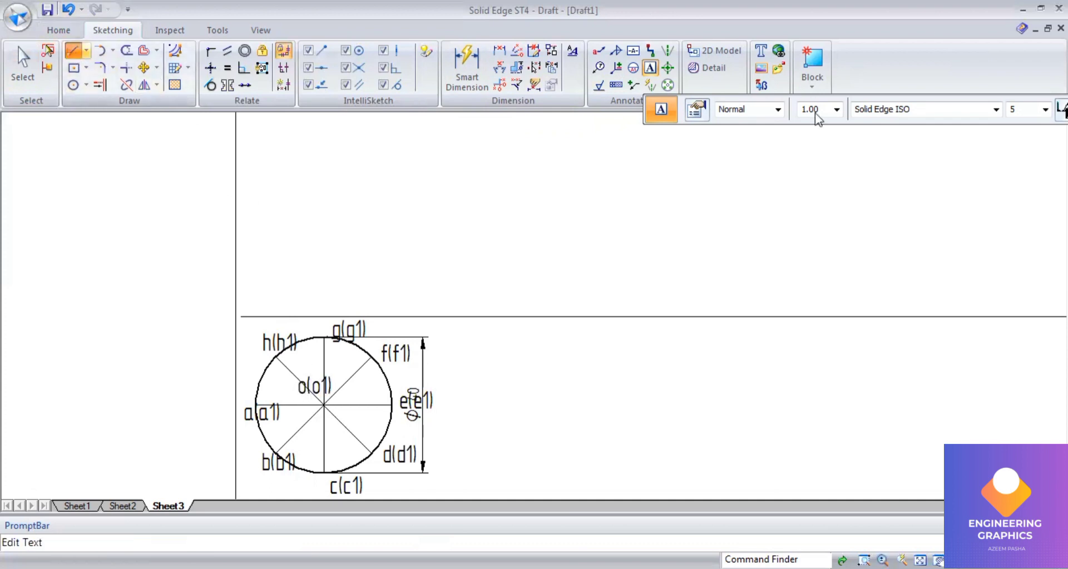
pyautogui.click(323, 404)
pyautogui.click(256, 406)
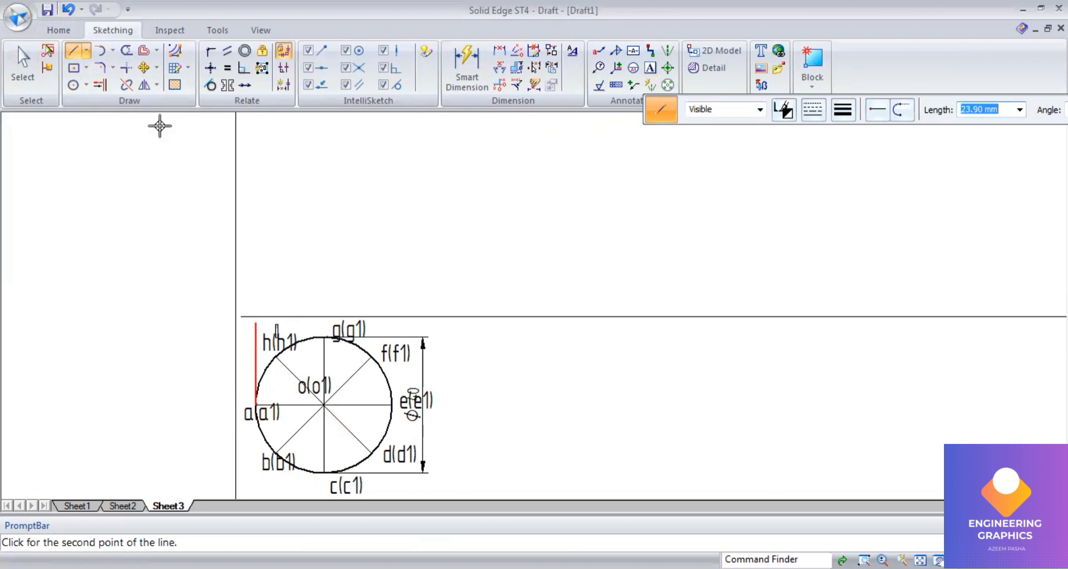
# Step: Move the Ø40 diameter dimension further right of the circle
pyautogui.click(20, 70)
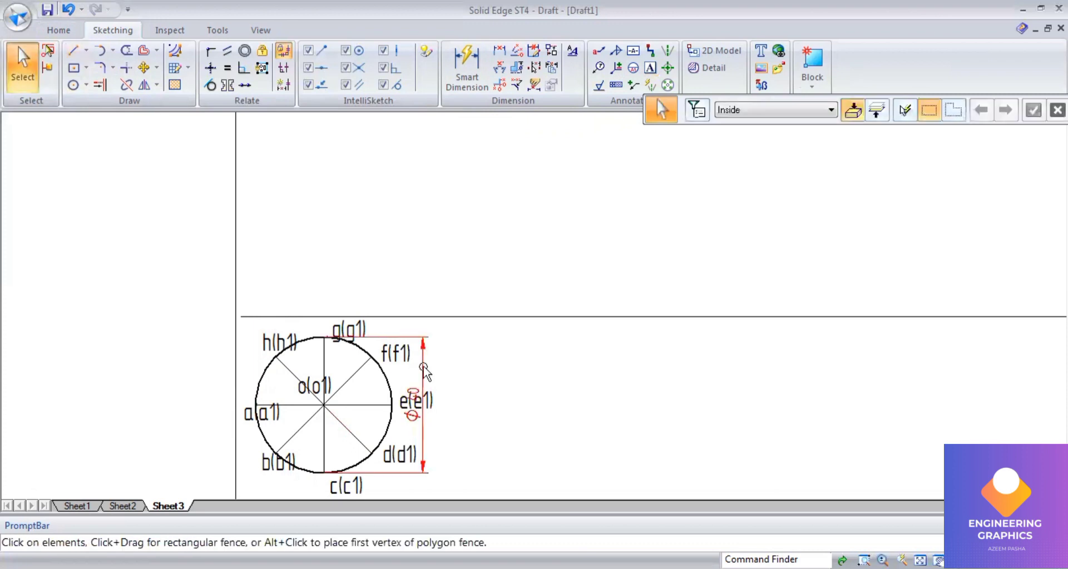
pyautogui.moveTo(449, 374); pyautogui.dragTo(470, 373)
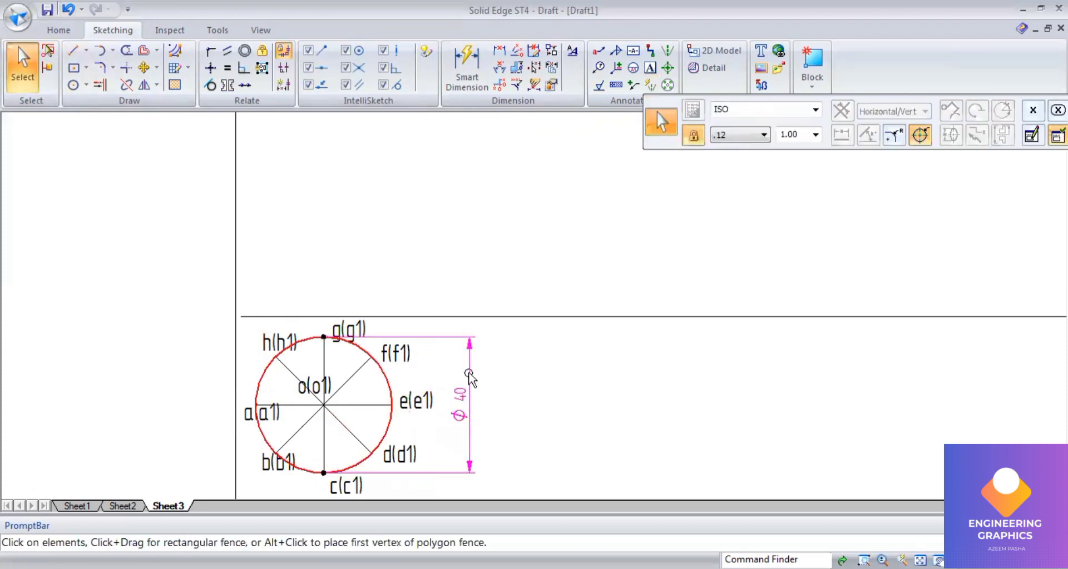
# Step: Draw vertical projectors from points a, b, d and e up to the horizontal line above the circle
pyautogui.click(78, 52)
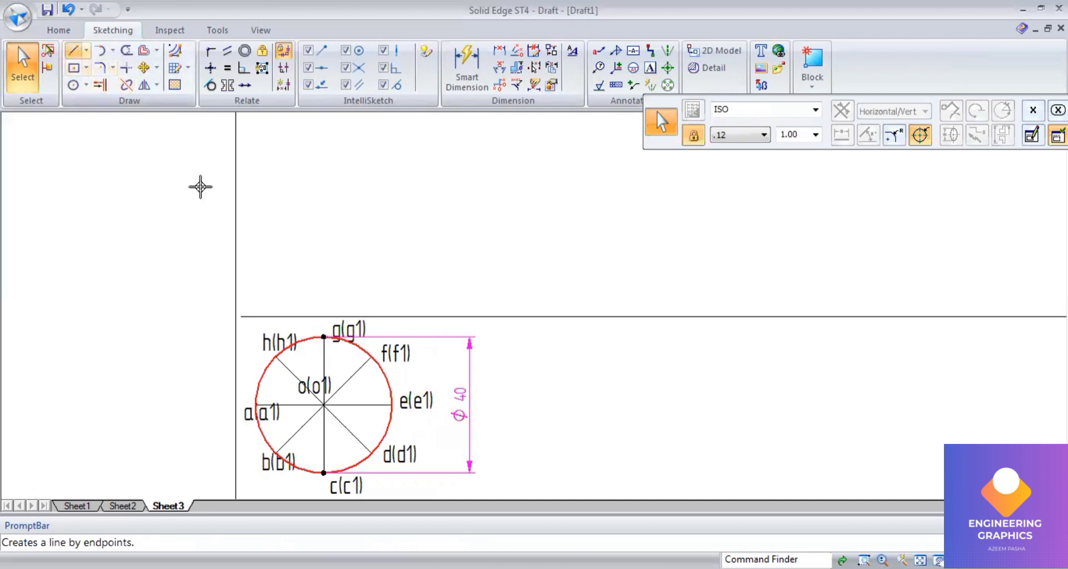
pyautogui.click(257, 318)
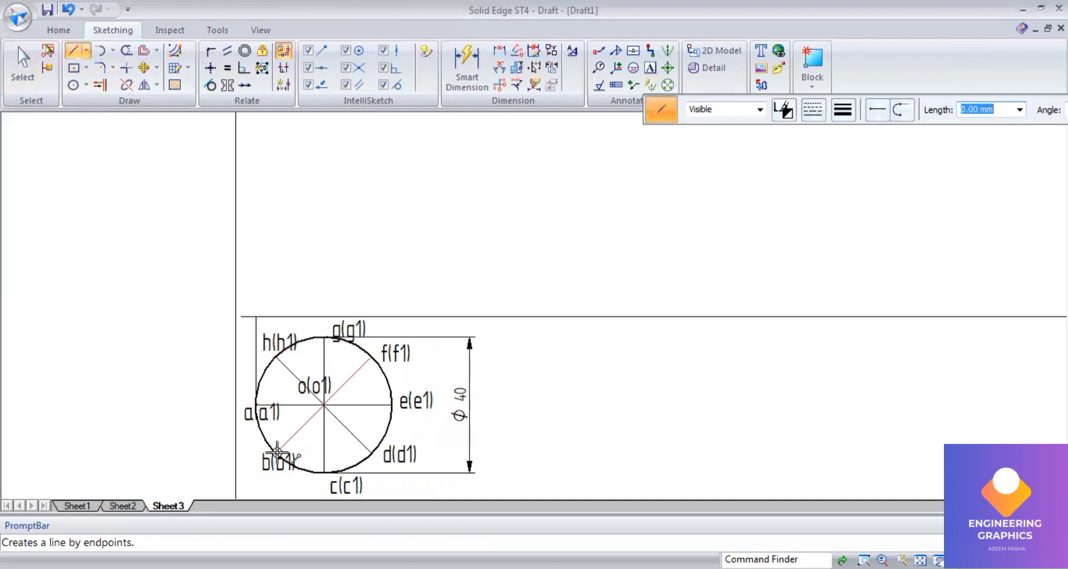
pyautogui.click(276, 453)
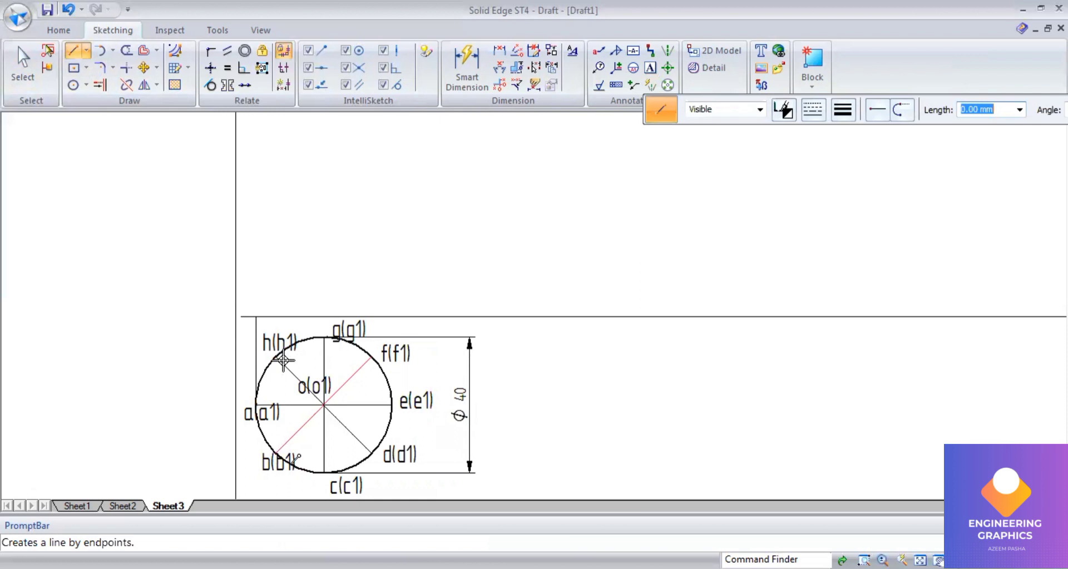
pyautogui.click(304, 321)
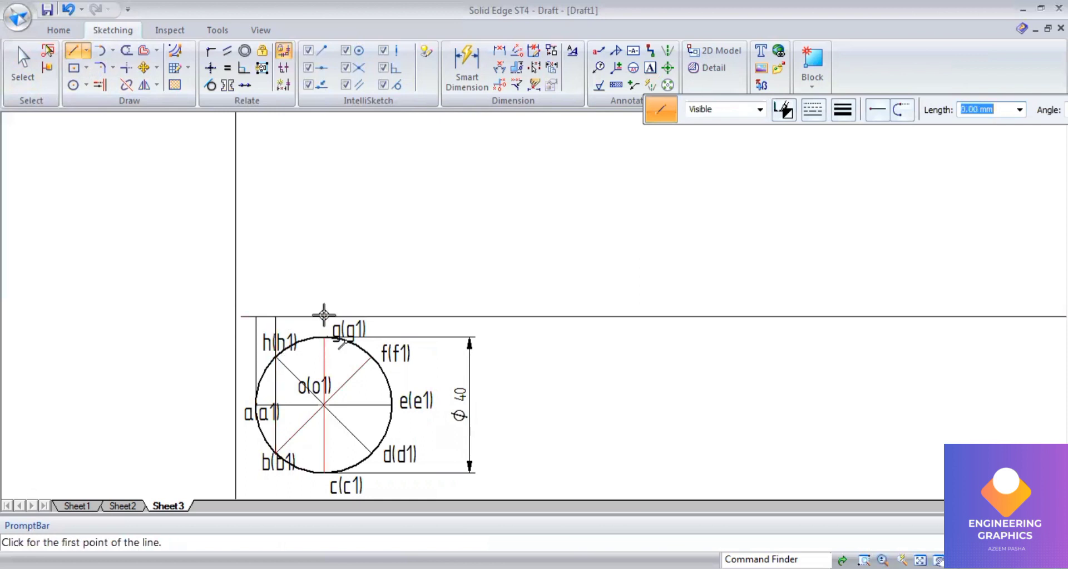
pyautogui.click(371, 316)
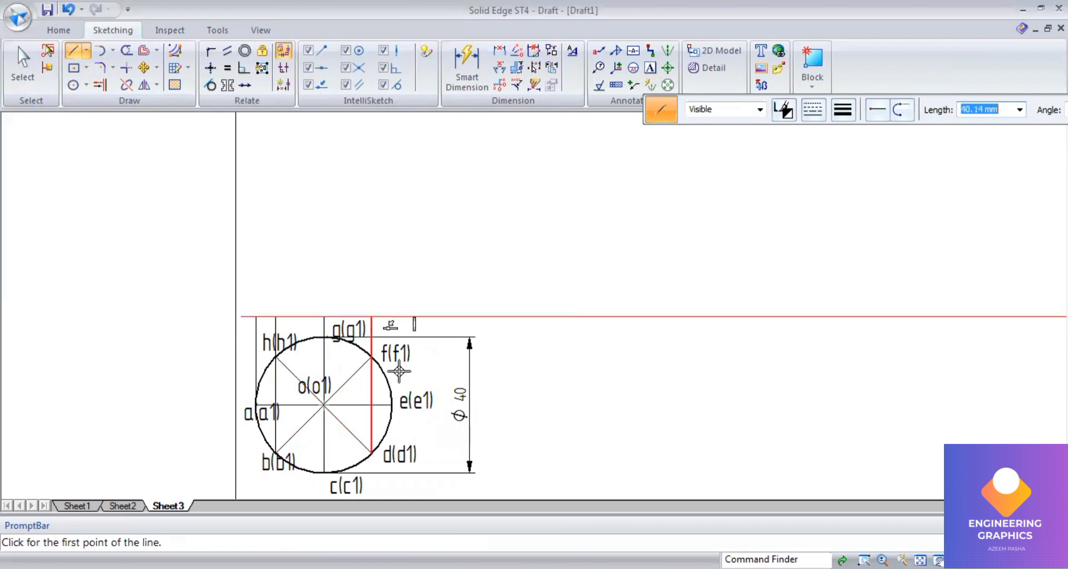
pyautogui.click(390, 406)
pyautogui.click(391, 316)
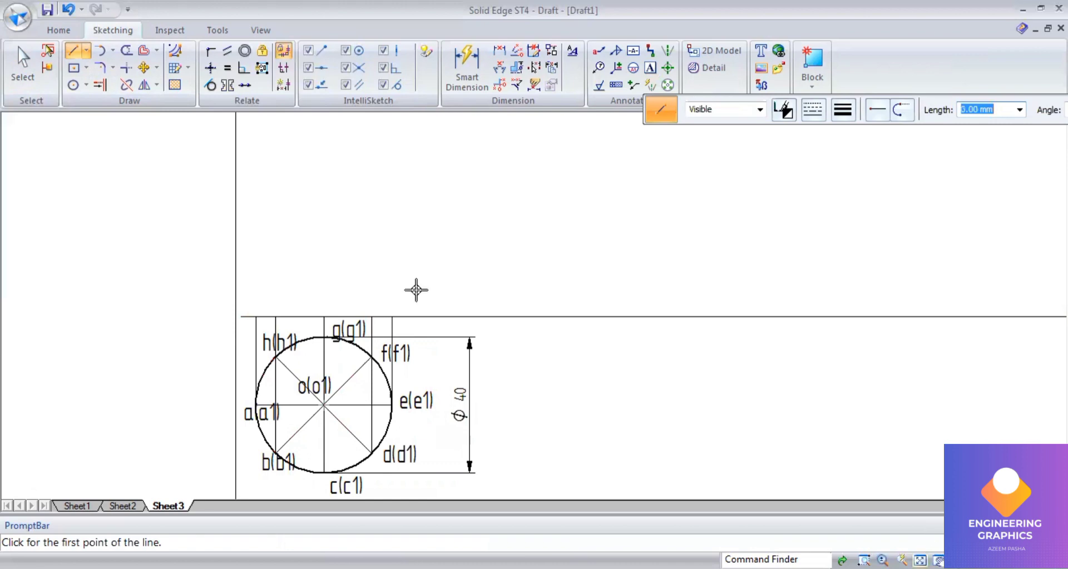
# Step: Draw a vertical line about 72 mm tall upward from point g above the reference line
pyautogui.scroll(-2, 333, 346)
pyautogui.scroll(1, 335, 349)
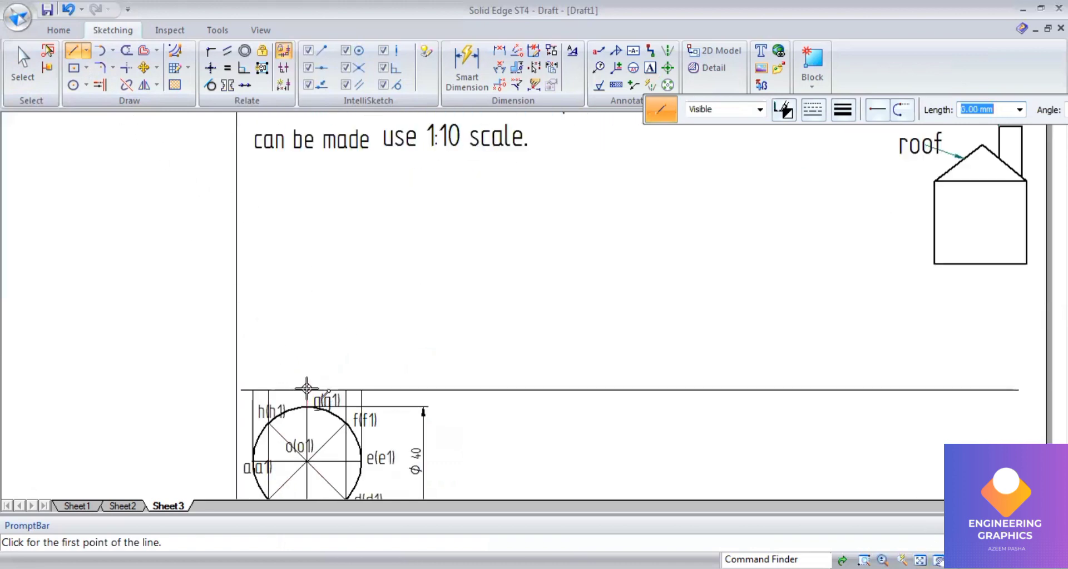
pyautogui.click(306, 389)
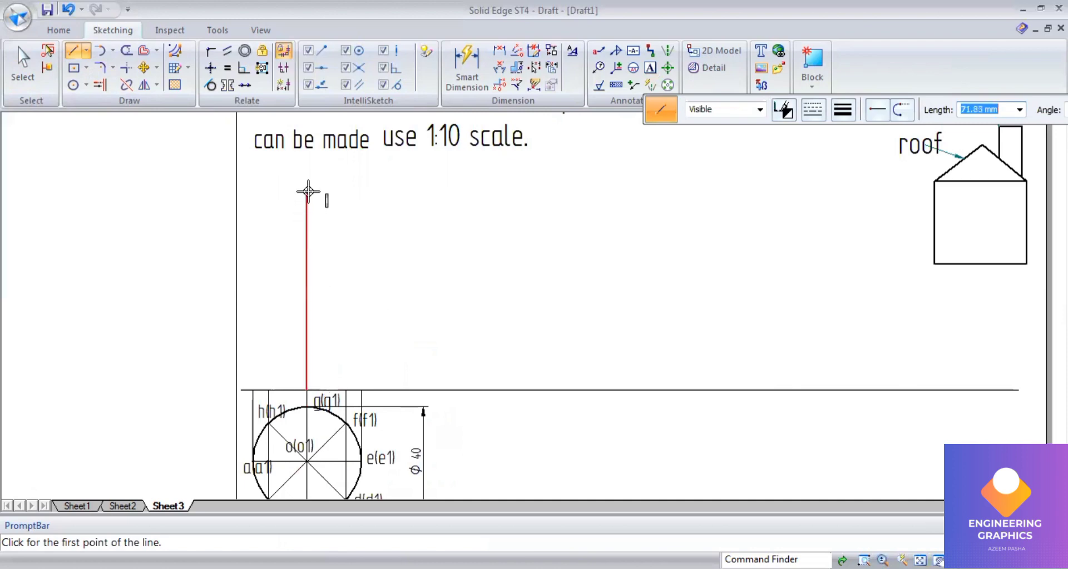
pyautogui.click(307, 190)
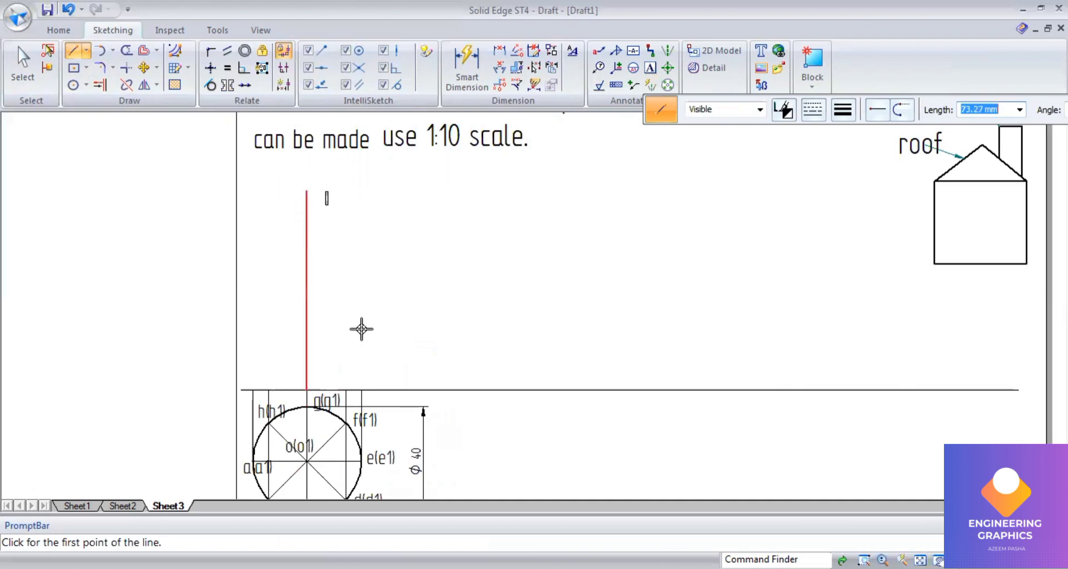
# Step: Draw a rectangle about 73 mm tall above the reference line, spanning from the e projector to the a projector
pyautogui.click(362, 390)
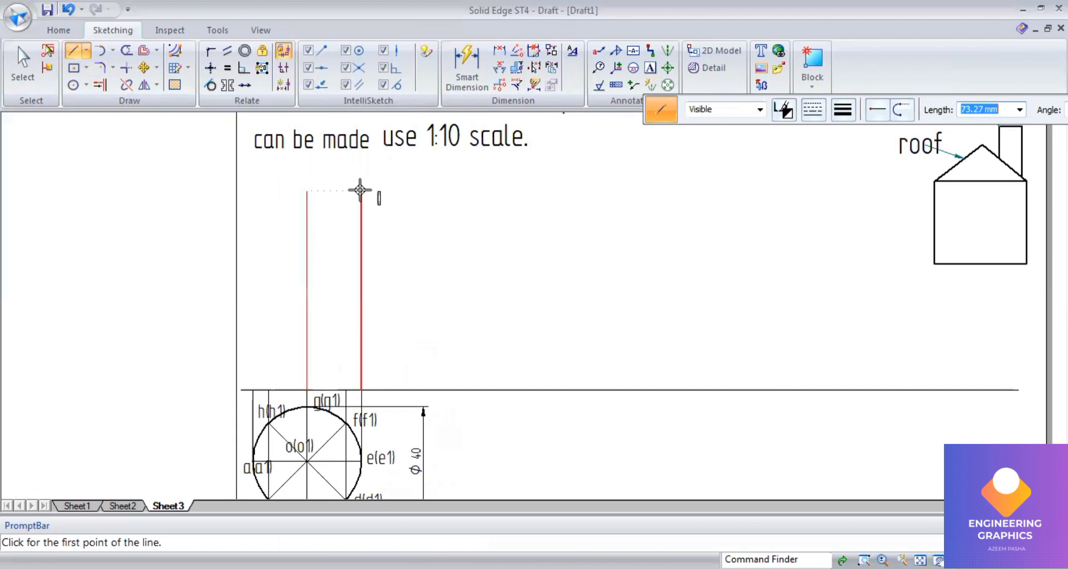
pyautogui.click(360, 190)
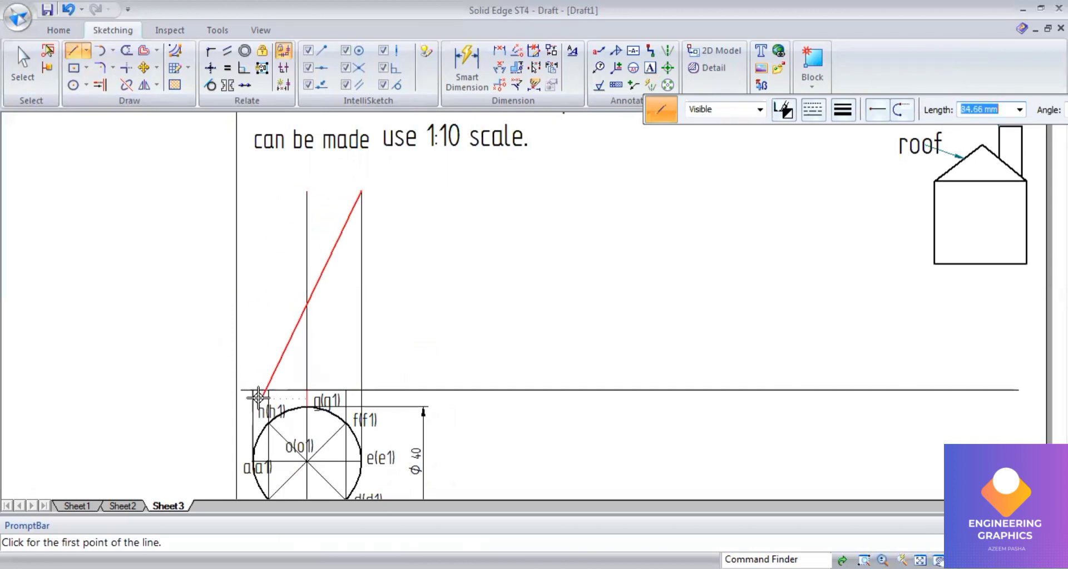
pyautogui.click(253, 190)
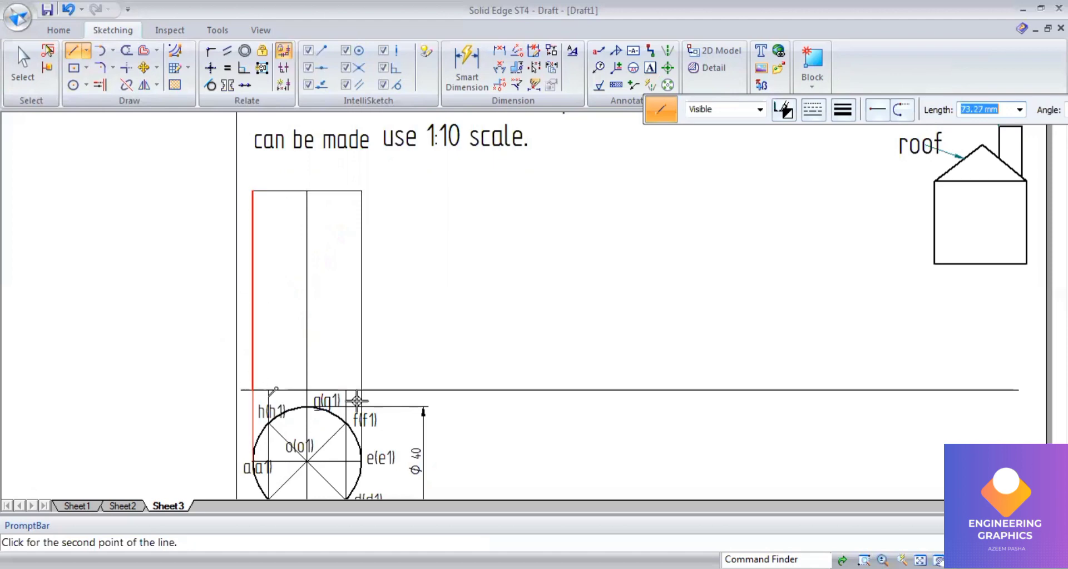
pyautogui.click(253, 390)
pyautogui.click(362, 389)
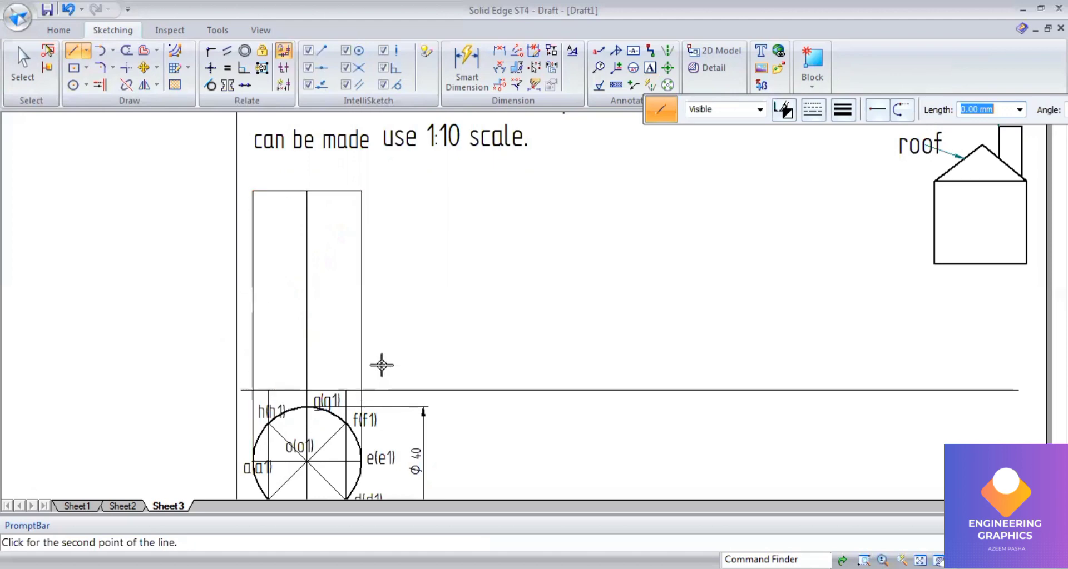
# Step: Draw a 0.50 mm dash-dot roof line from the e projector's foot on the reference line at 150° to the rectangle's left edge
pyautogui.rightClick(382, 366)
pyautogui.scroll(-2, 389, 357)
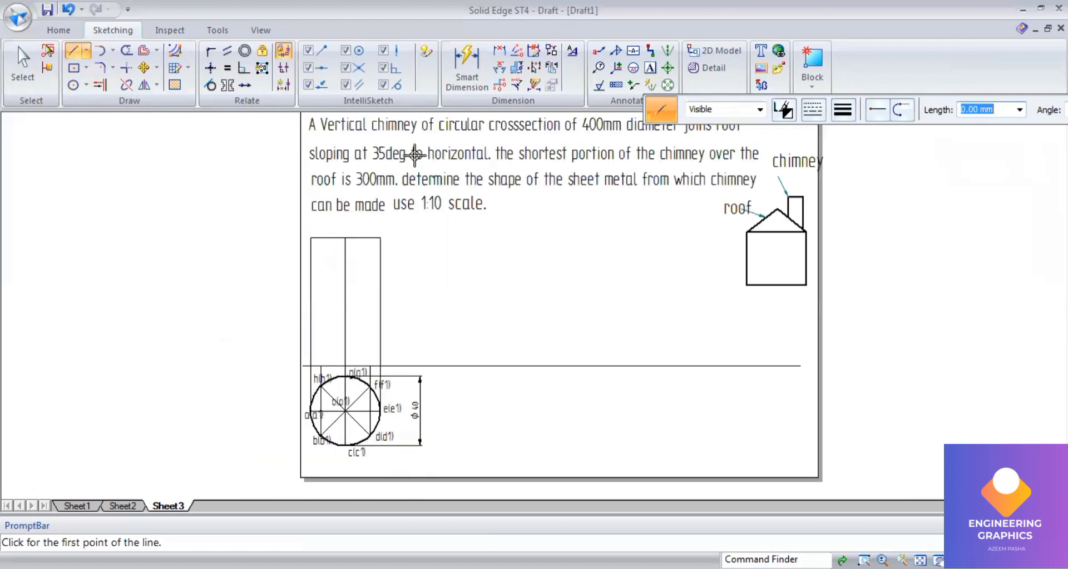
pyautogui.scroll(1, 381, 300)
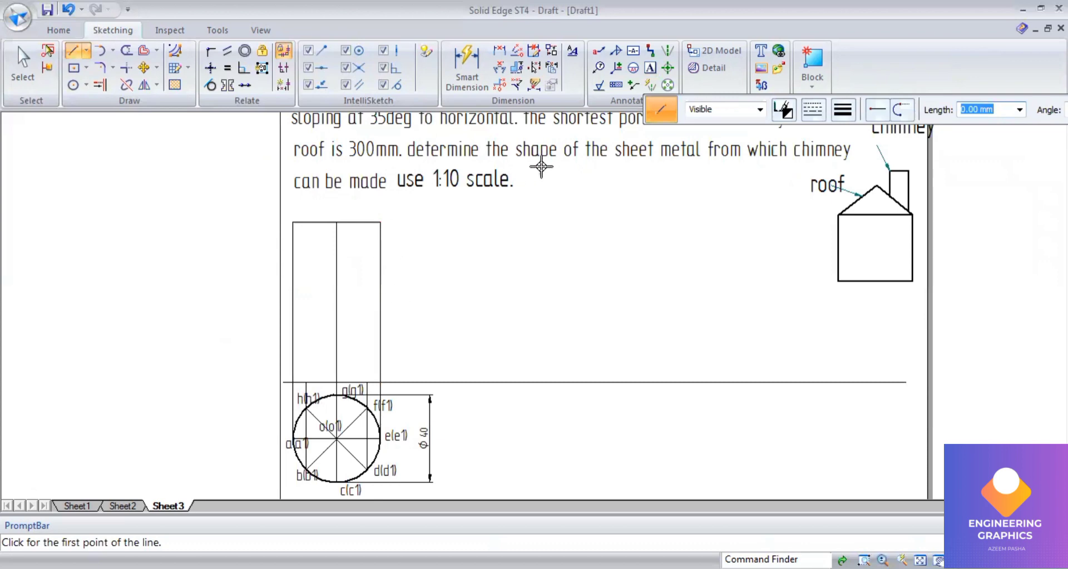
pyautogui.click(812, 113)
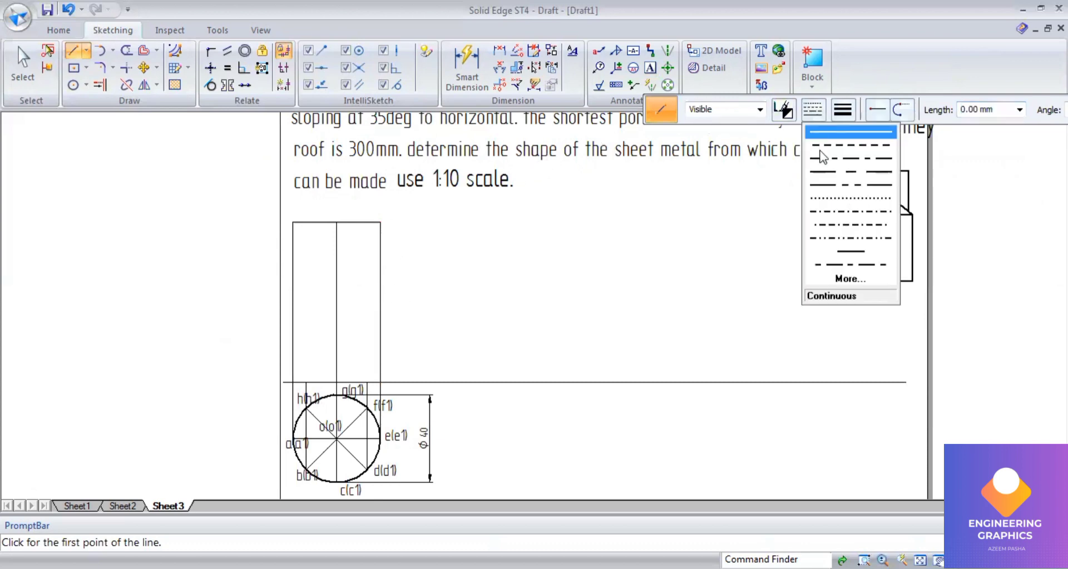
pyautogui.click(820, 156)
pyautogui.click(845, 108)
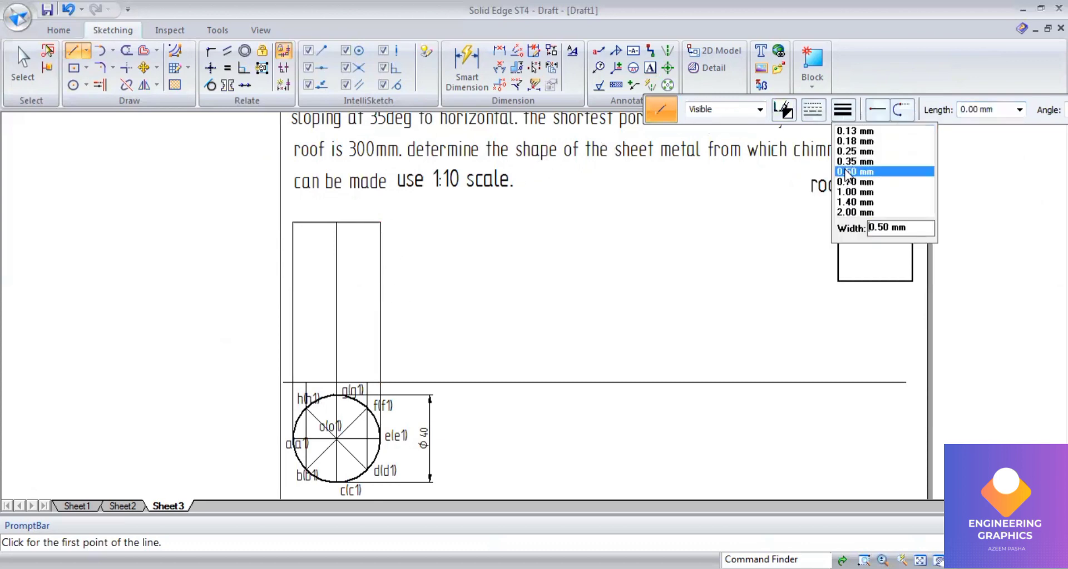
pyautogui.click(845, 171)
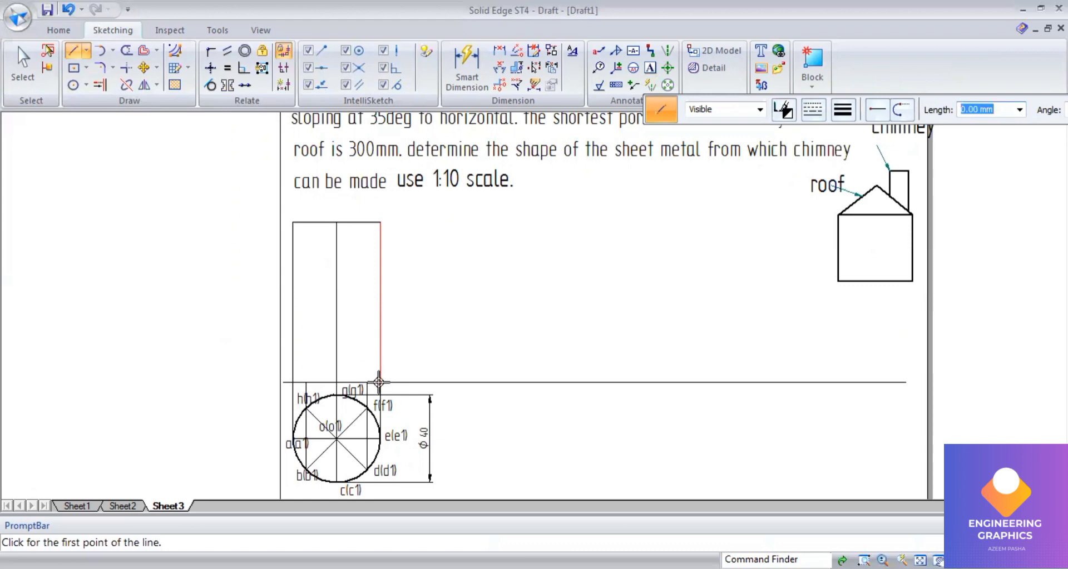
pyautogui.click(380, 382)
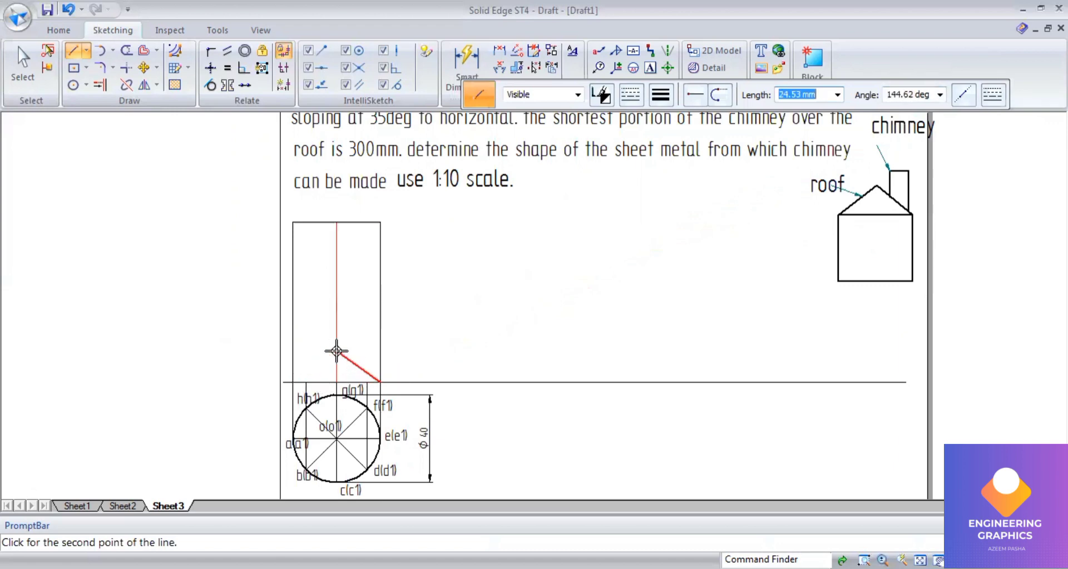
pyautogui.click(909, 96)
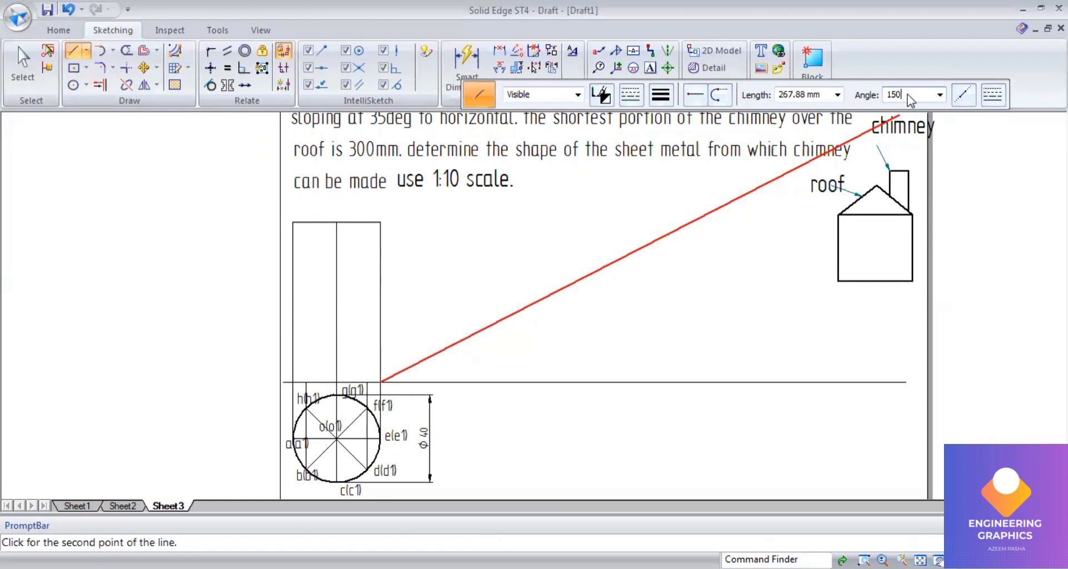
pyautogui.write('150')
pyautogui.press('Return')
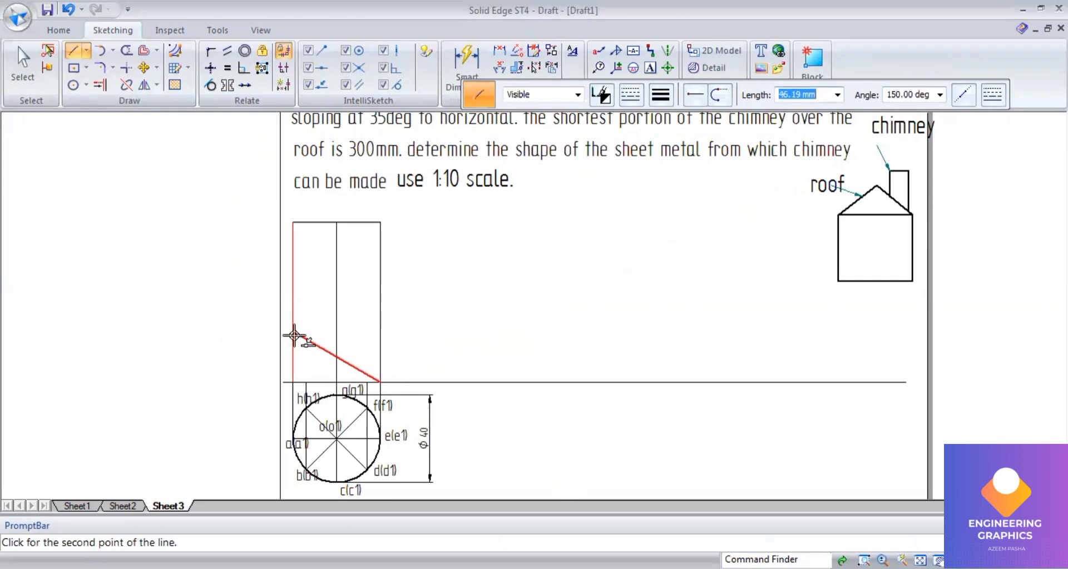
pyautogui.click(291, 334)
# Step: Dimension the angle between the roof line and the horizontal reference line
pyautogui.click(499, 68)
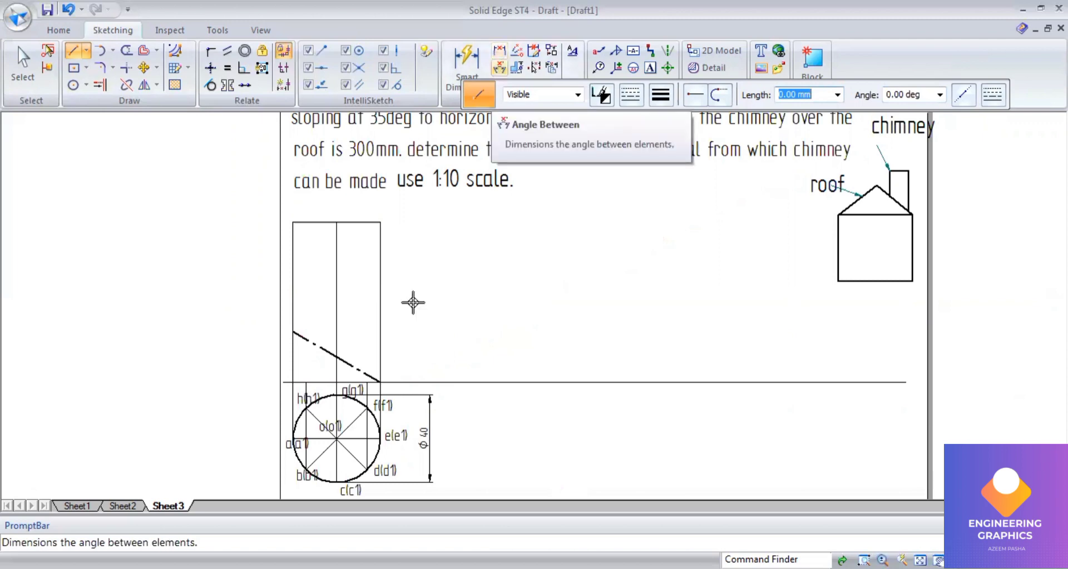
pyautogui.click(327, 383)
pyautogui.click(320, 366)
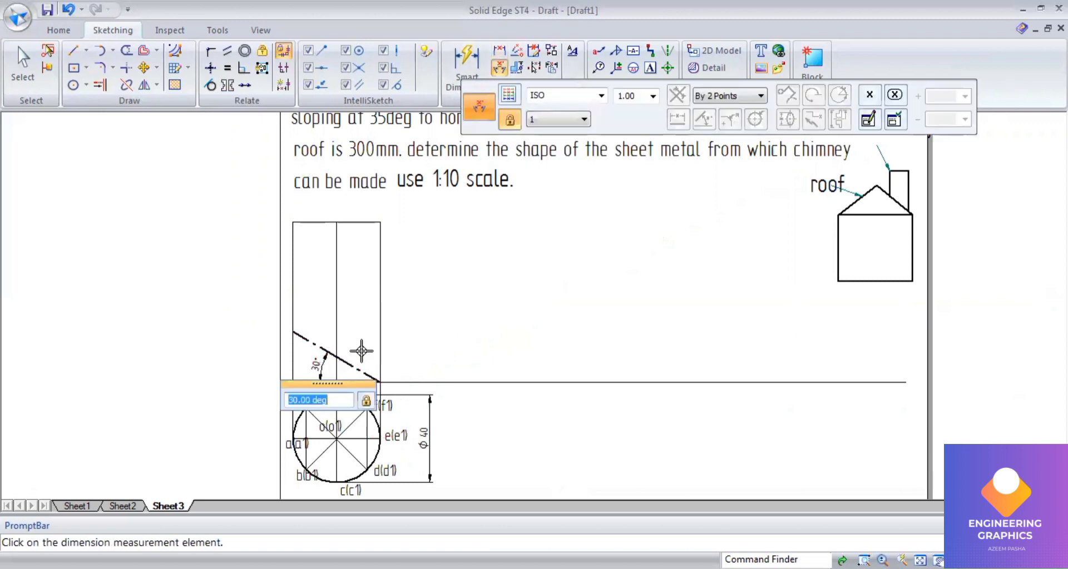
pyautogui.scroll(1, 374, 346)
pyautogui.scroll(-1, 374, 345)
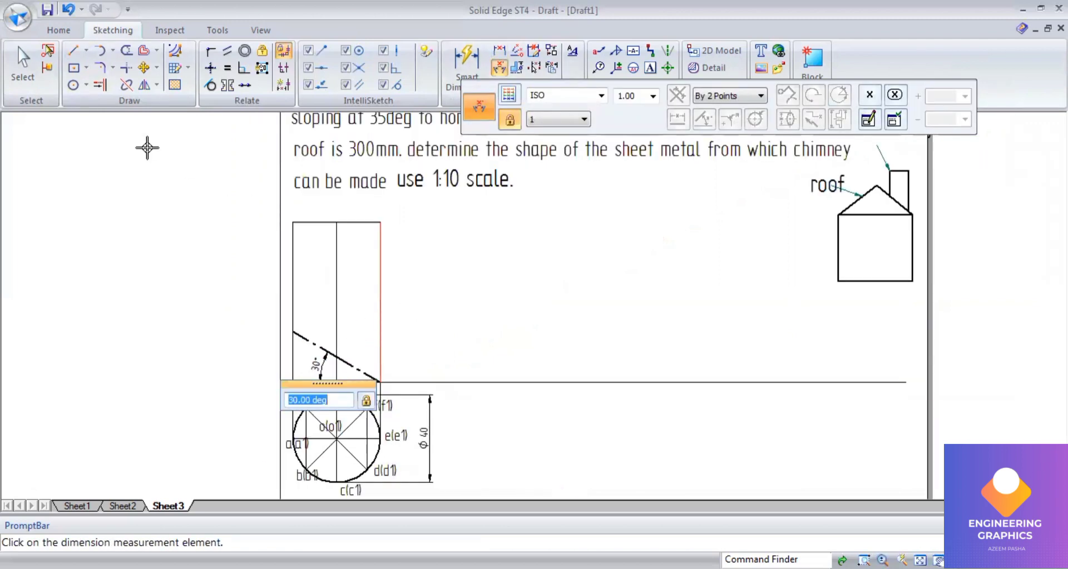
# Step: Draw thin continuous vertical lines from the h and f projector points on the reference line up to the rectangle's top edge
pyautogui.click(73, 52)
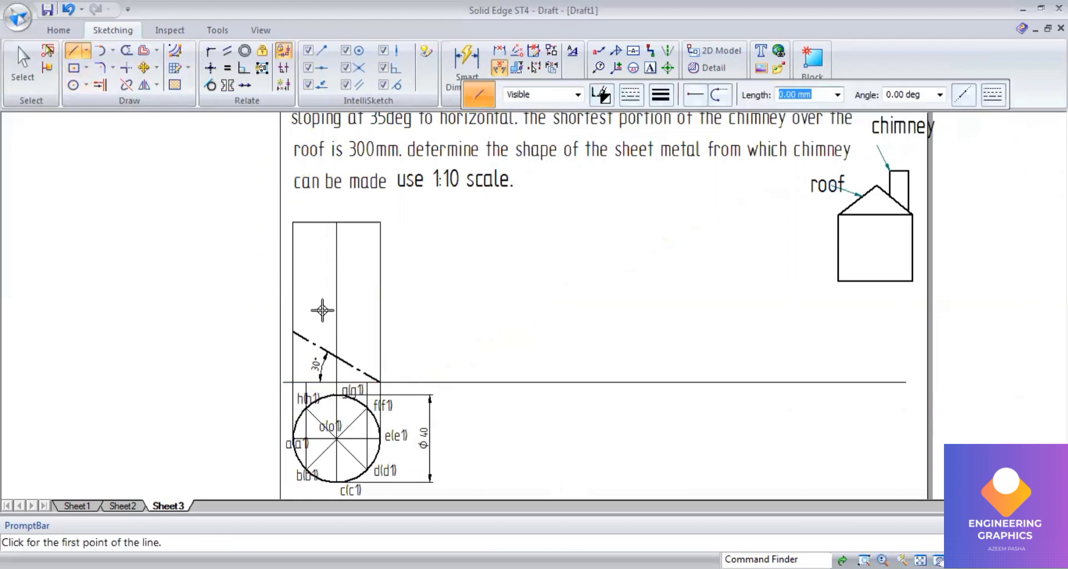
pyautogui.click(661, 96)
pyautogui.click(669, 117)
pyautogui.click(637, 97)
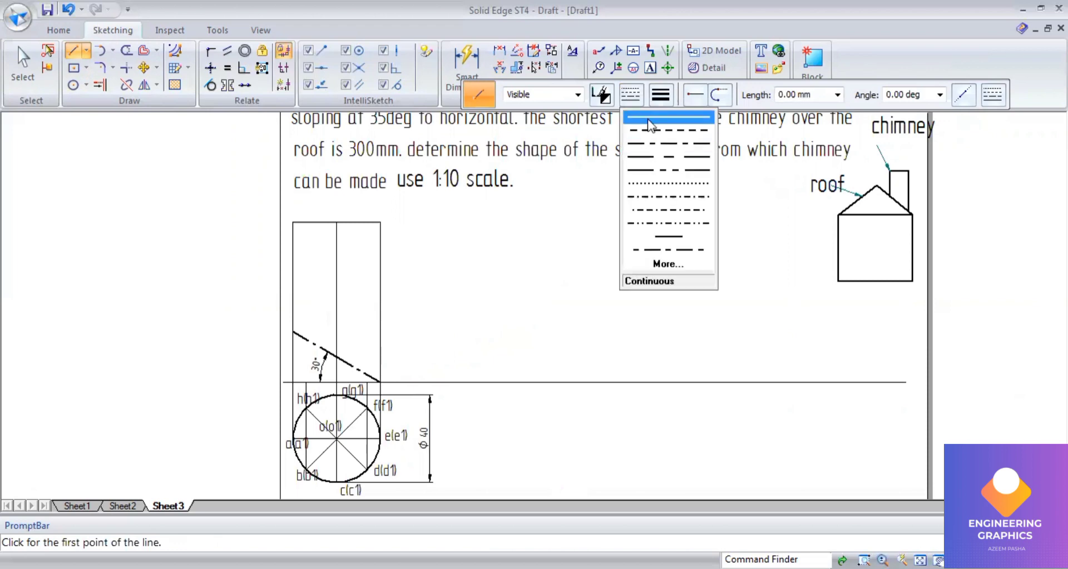
pyautogui.click(648, 118)
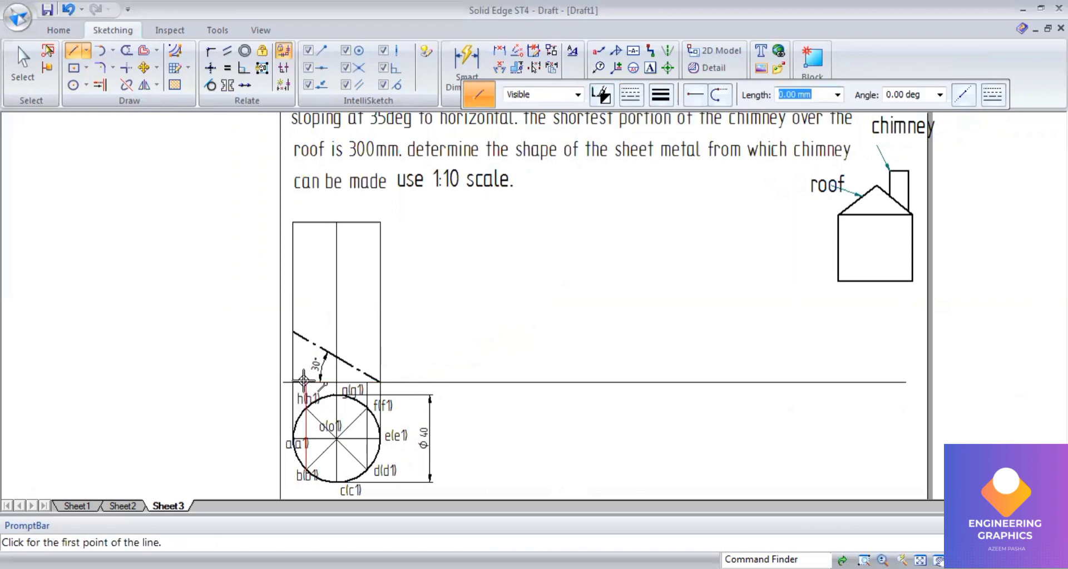
pyautogui.click(305, 382)
pyautogui.click(306, 223)
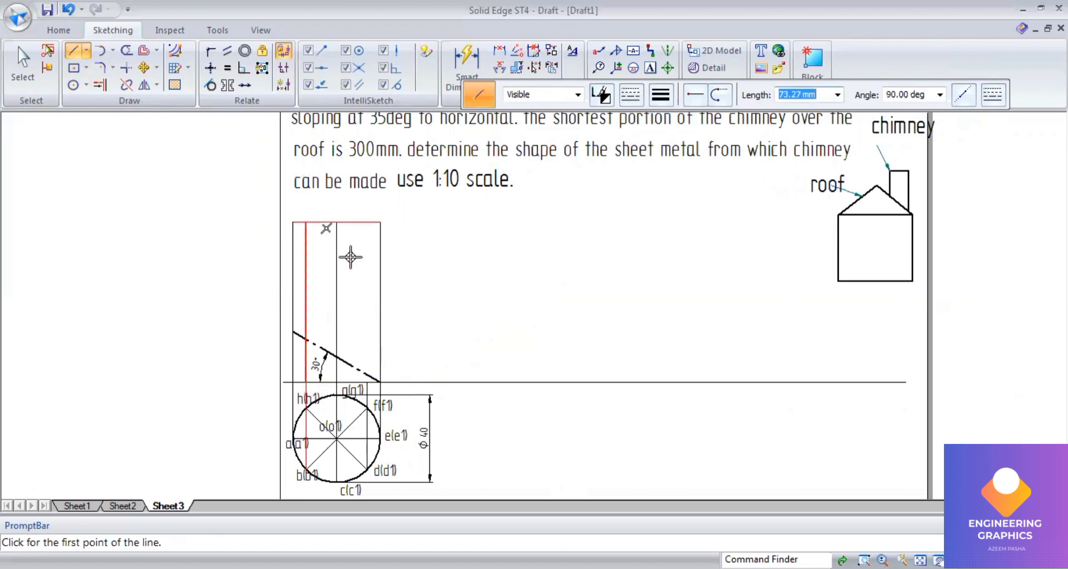
pyautogui.click(367, 382)
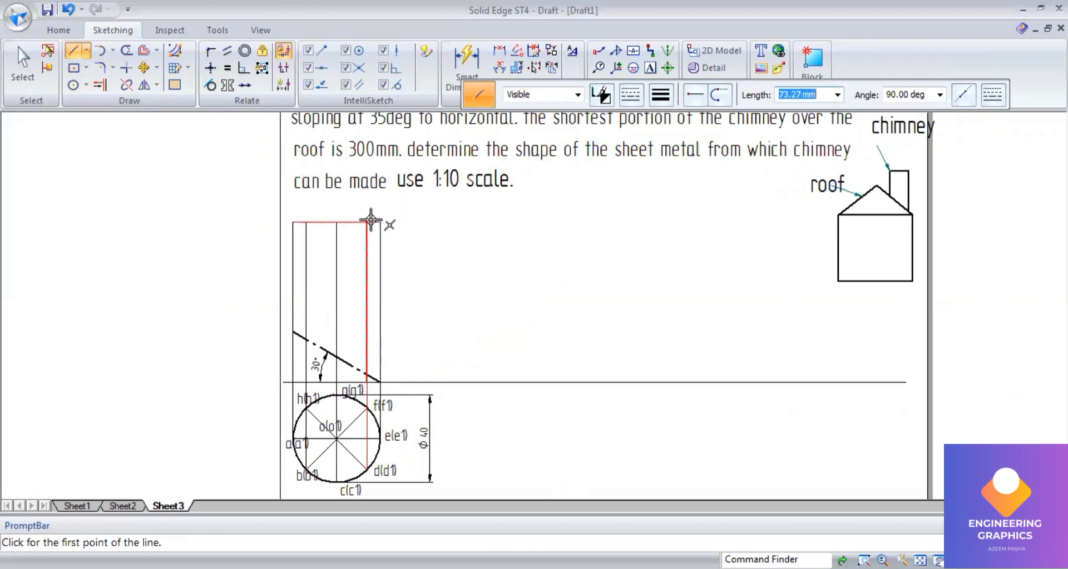
pyautogui.click(366, 223)
# Step: Split the vertical lines of the front view where they cross the roof line
pyautogui.click(14, 68)
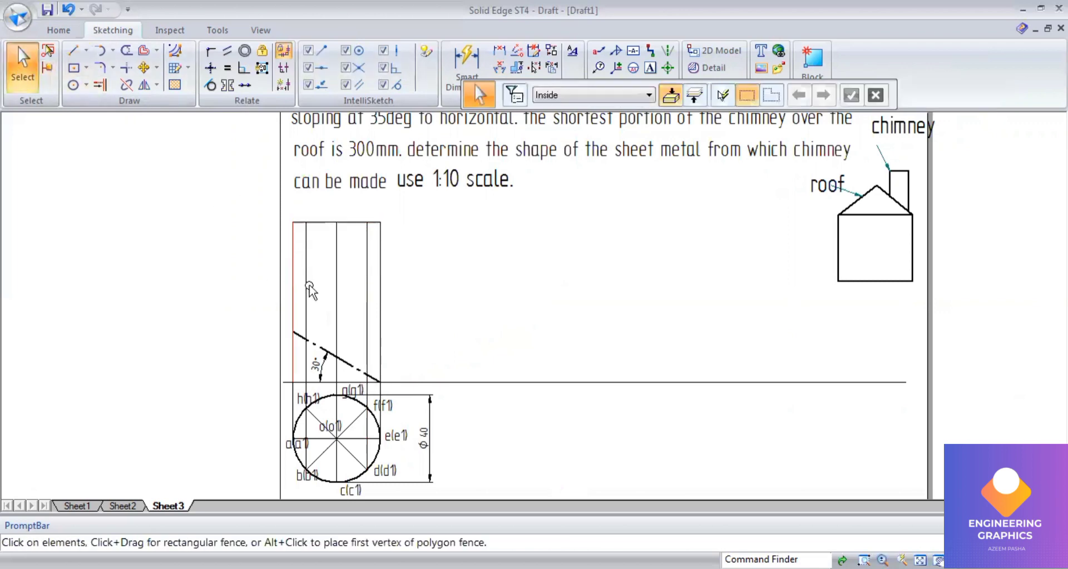
pyautogui.scroll(1, 317, 307)
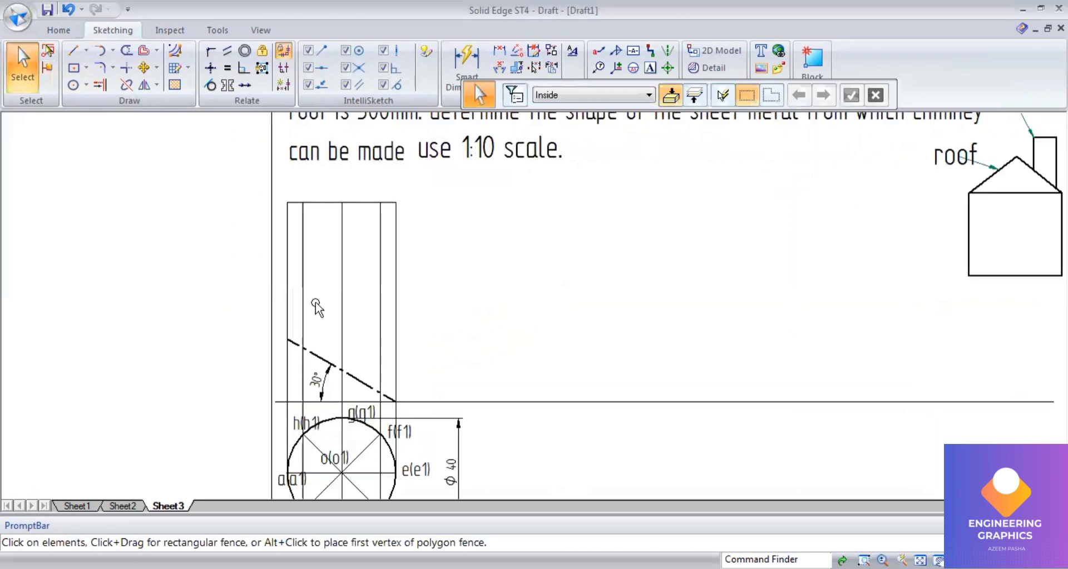
pyautogui.click(126, 87)
pyautogui.click(287, 334)
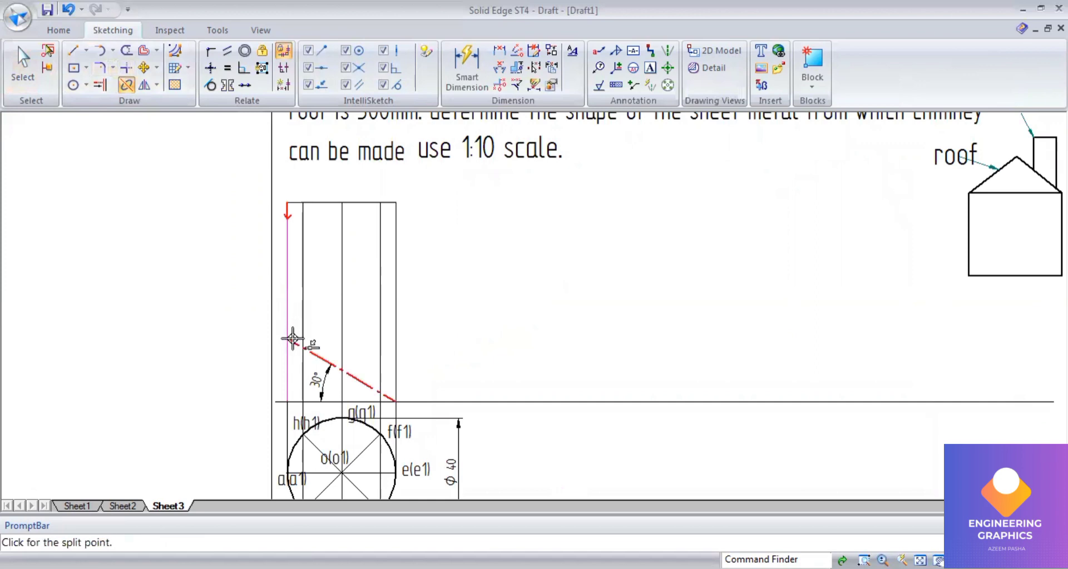
pyautogui.click(287, 339)
pyautogui.click(302, 334)
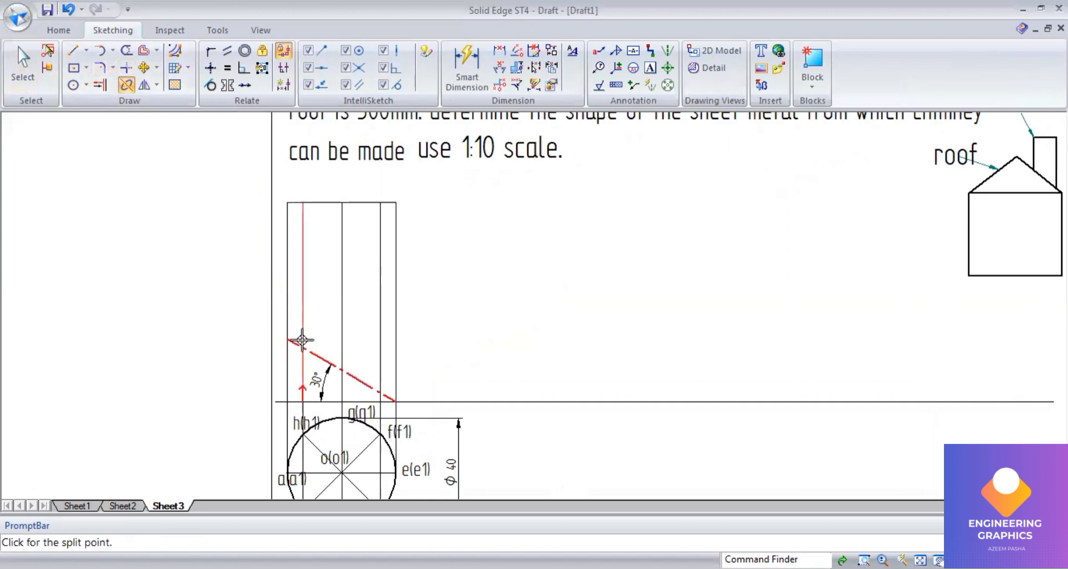
pyautogui.click(302, 346)
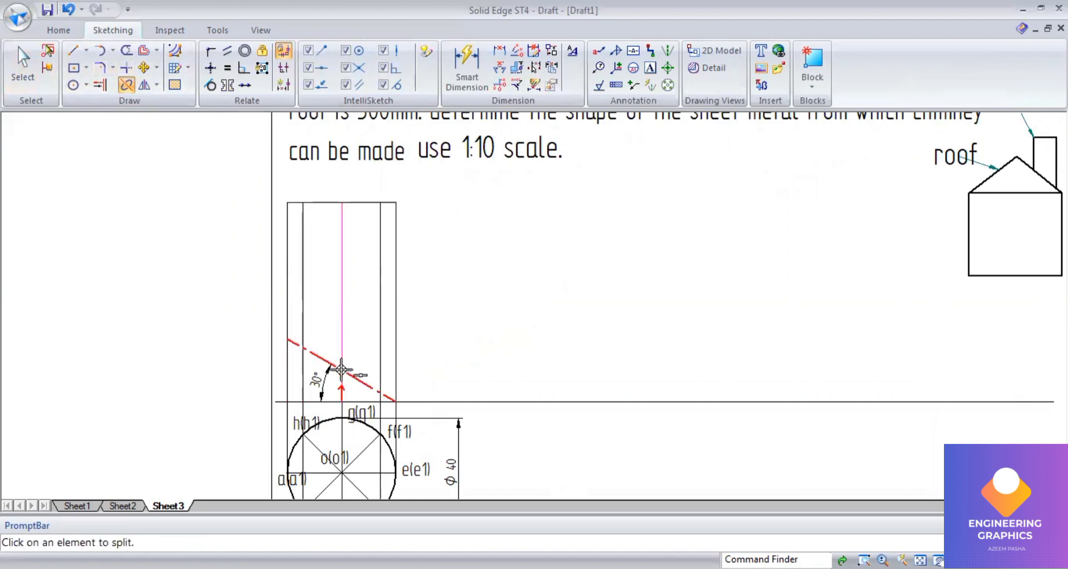
pyautogui.click(380, 342)
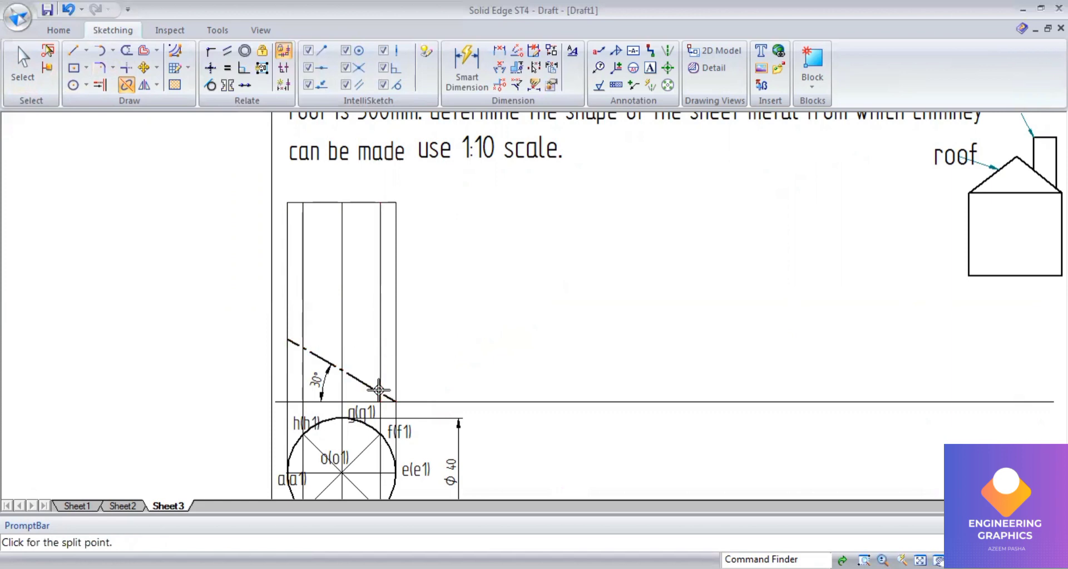
pyautogui.click(394, 359)
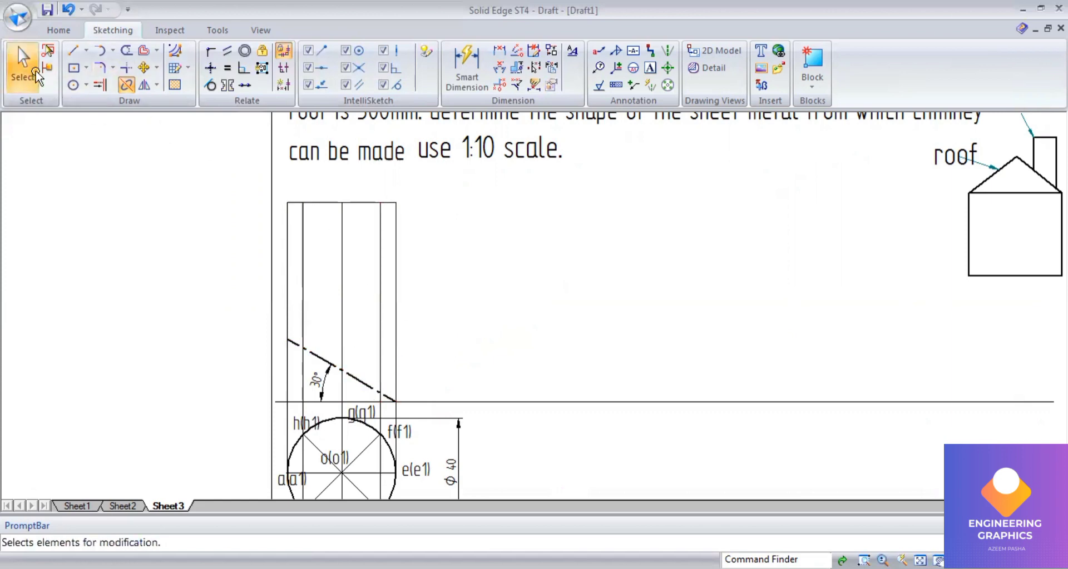
# Step: Set the five vertical line segments above the roof line to 0.50 mm width
pyautogui.click(33, 71)
pyautogui.click(287, 229)
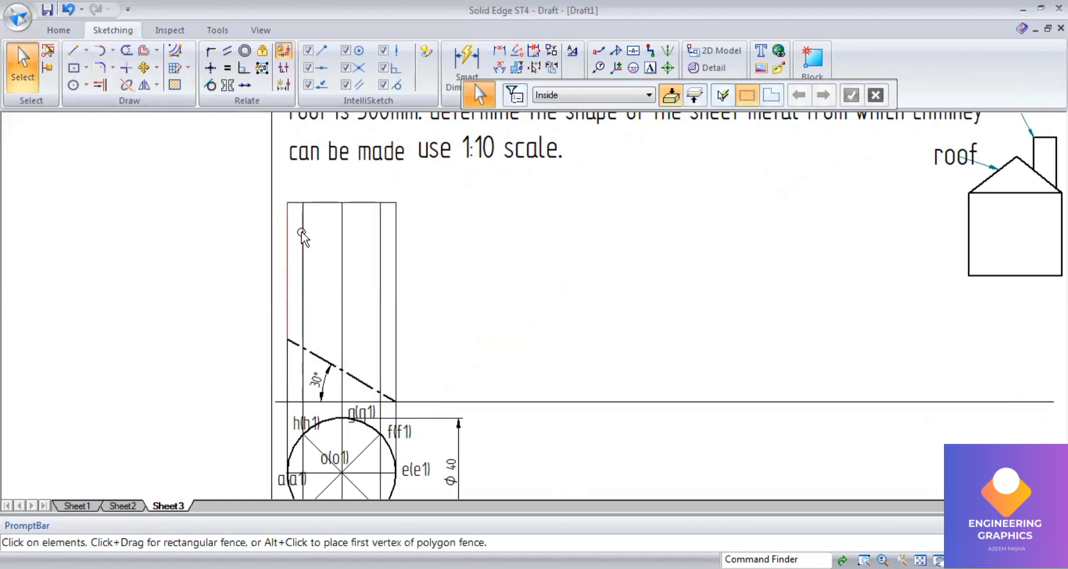
pyautogui.keyDown('ctrl'); pyautogui.click(302, 234); pyautogui.keyUp('ctrl')
pyautogui.keyDown('ctrl'); pyautogui.click(340, 239); pyautogui.keyUp('ctrl')
pyautogui.keyDown('ctrl'); pyautogui.click(380, 244); pyautogui.keyUp('ctrl')
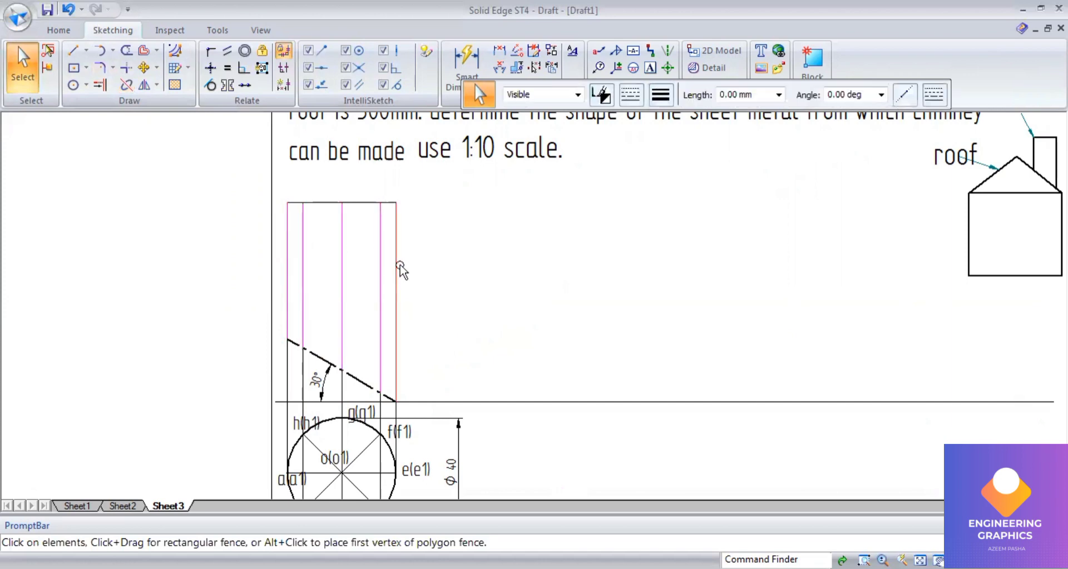
pyautogui.keyDown('ctrl'); pyautogui.click(399, 267); pyautogui.keyUp('ctrl')
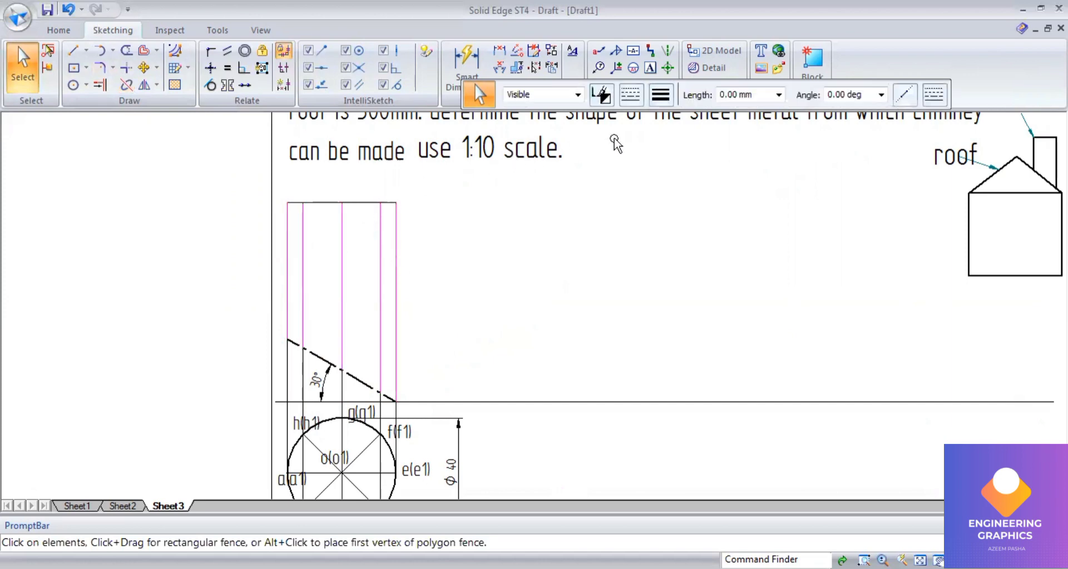
pyautogui.click(661, 96)
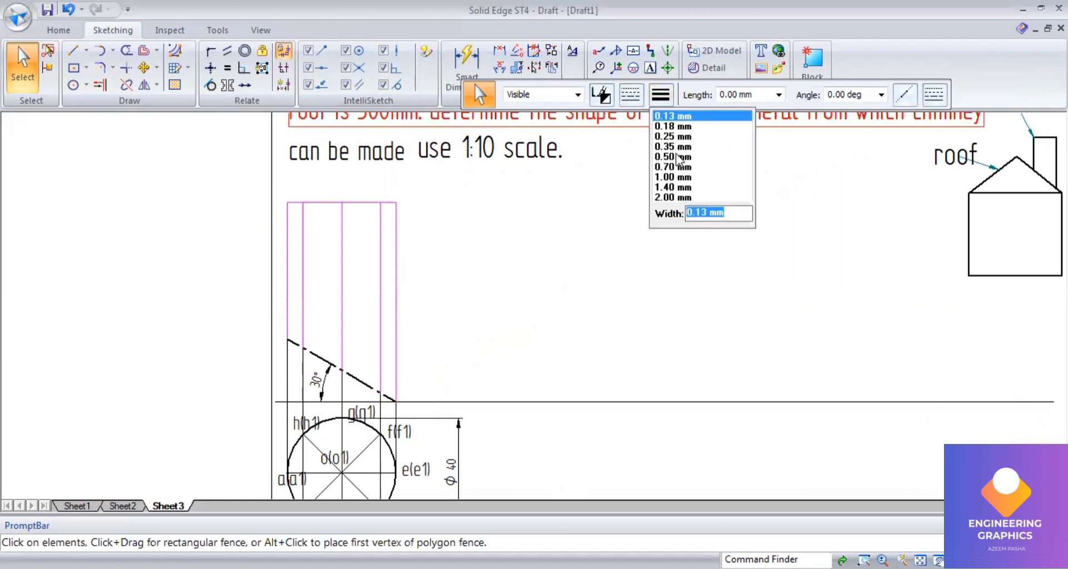
pyautogui.click(677, 157)
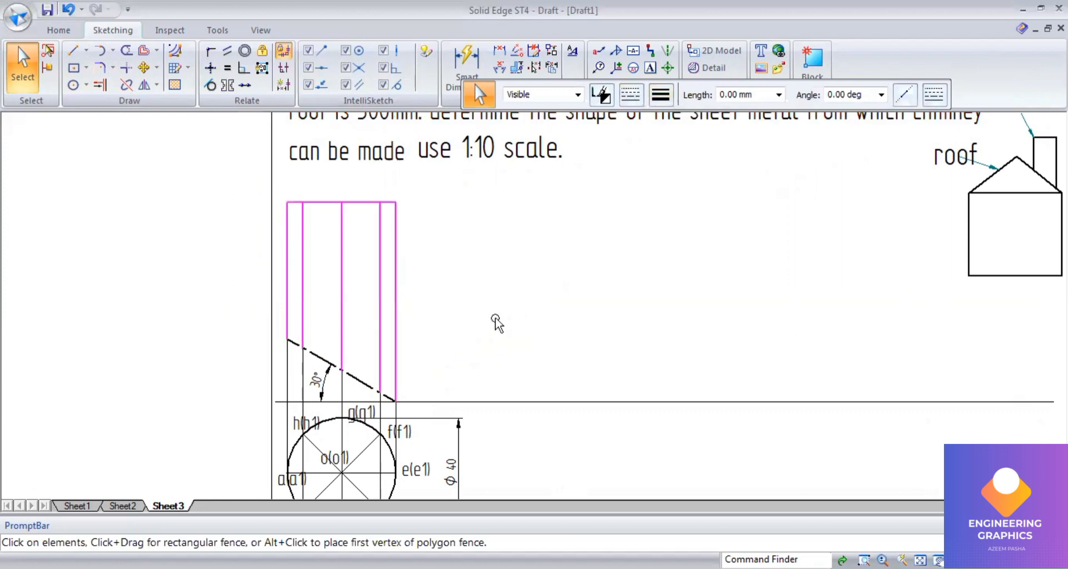
pyautogui.click(496, 320)
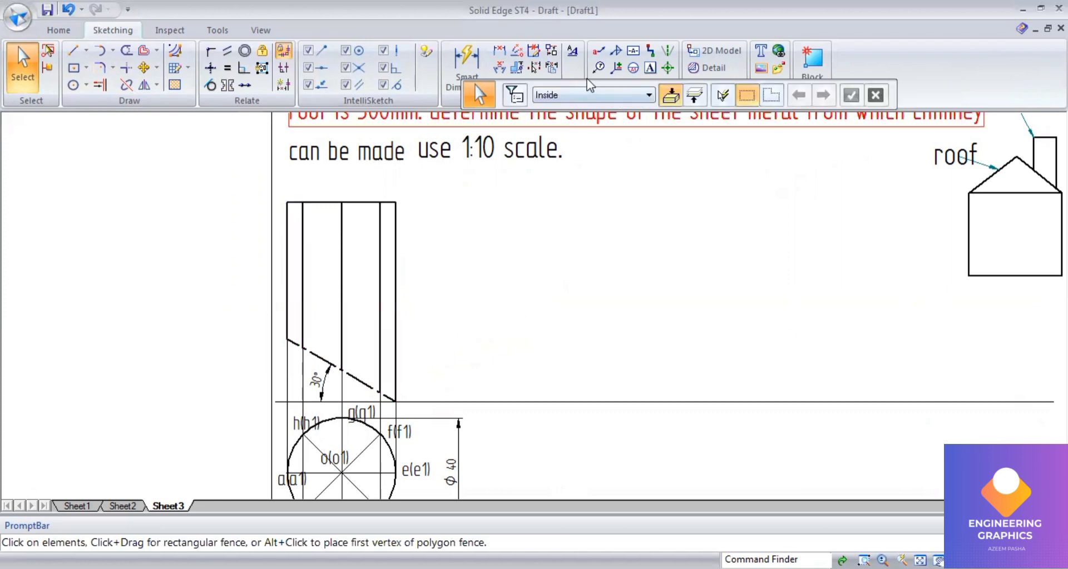
# Step: Label the roof line intersection points 1 to 5 from left to right with text
pyautogui.click(650, 68)
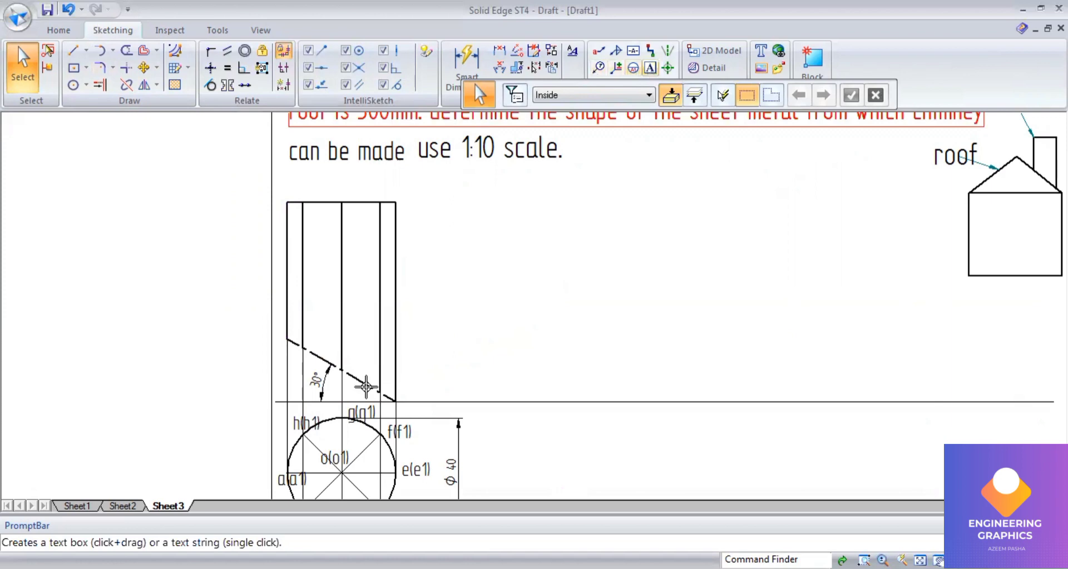
pyautogui.click(277, 306)
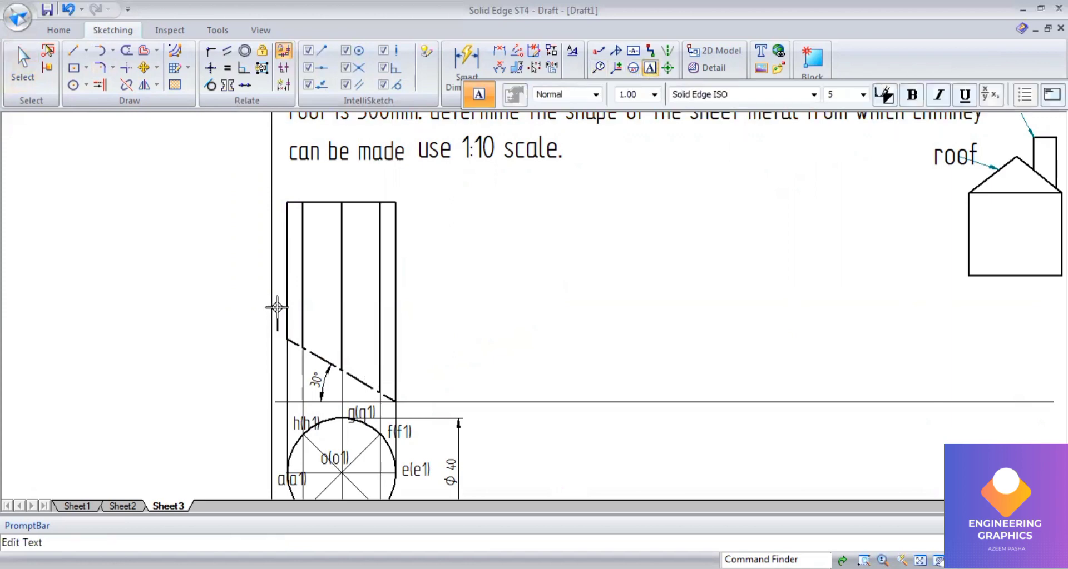
pyautogui.click(310, 333)
pyautogui.write('2')
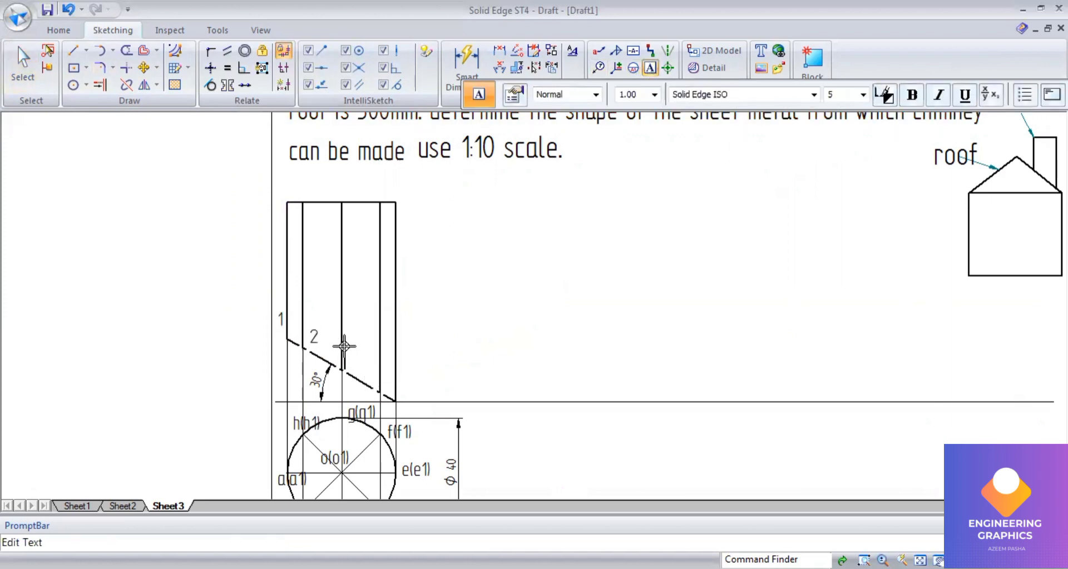
pyautogui.click(345, 352)
pyautogui.write('3')
pyautogui.click(370, 376)
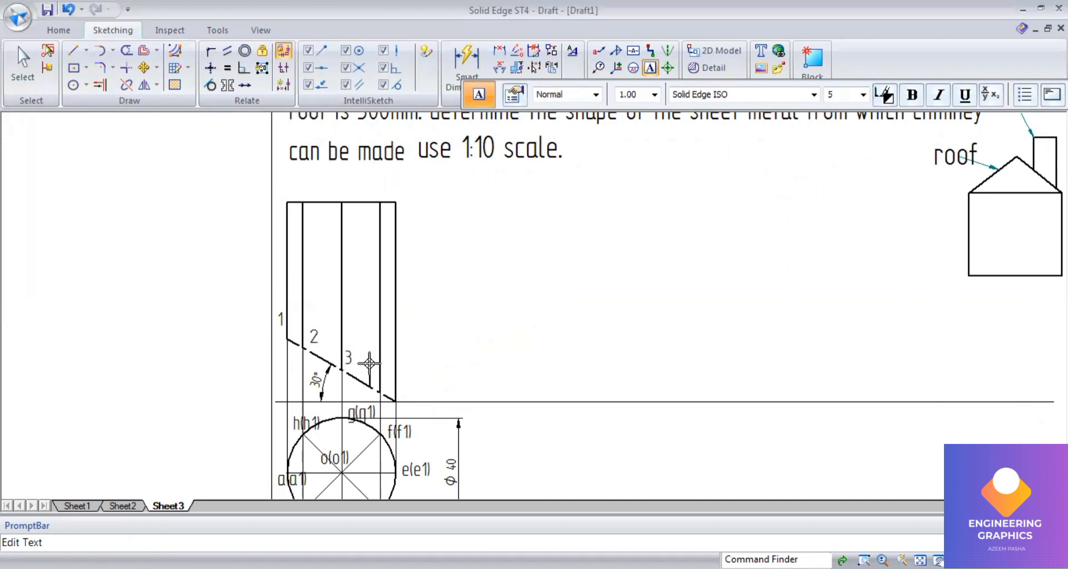
pyautogui.write('4')
pyautogui.click(402, 384)
pyautogui.write('5')
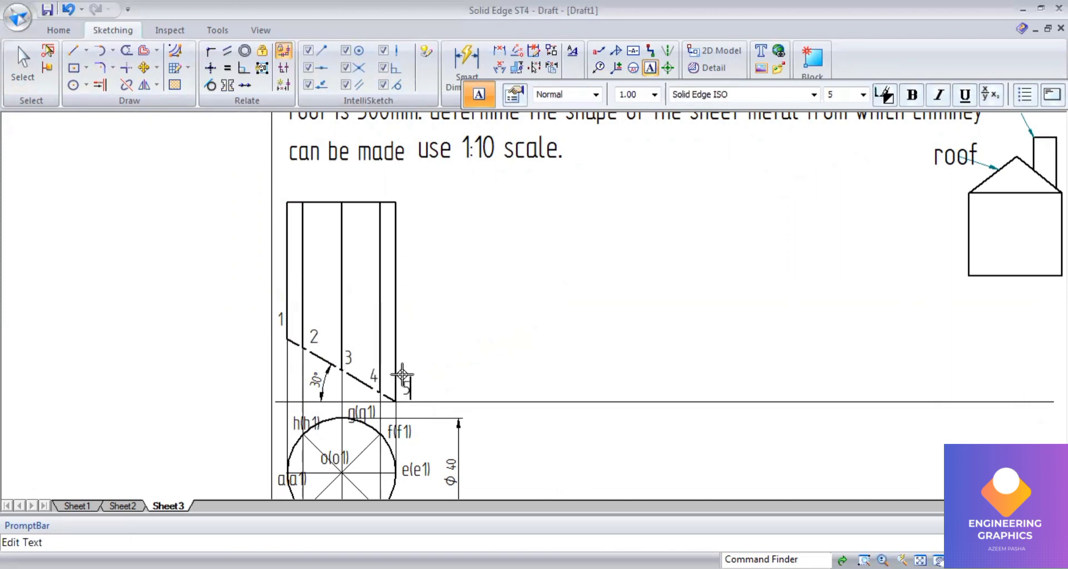
pyautogui.click(371, 342)
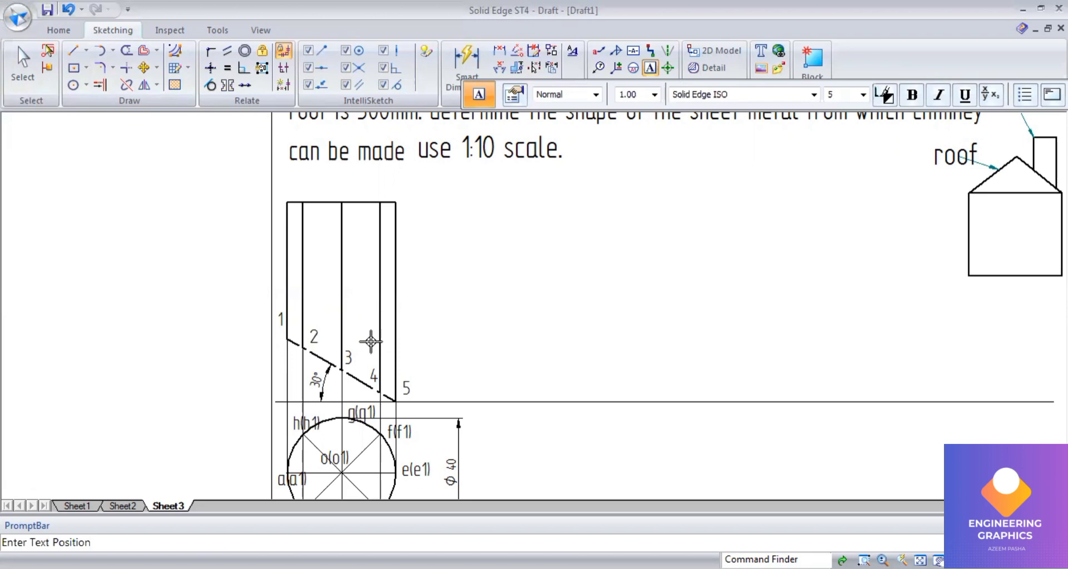
# Step: Label the upper segment points 6, 7 and 8 above points 4, 3 and 2 with text
pyautogui.write('6')
pyautogui.click(341, 322)
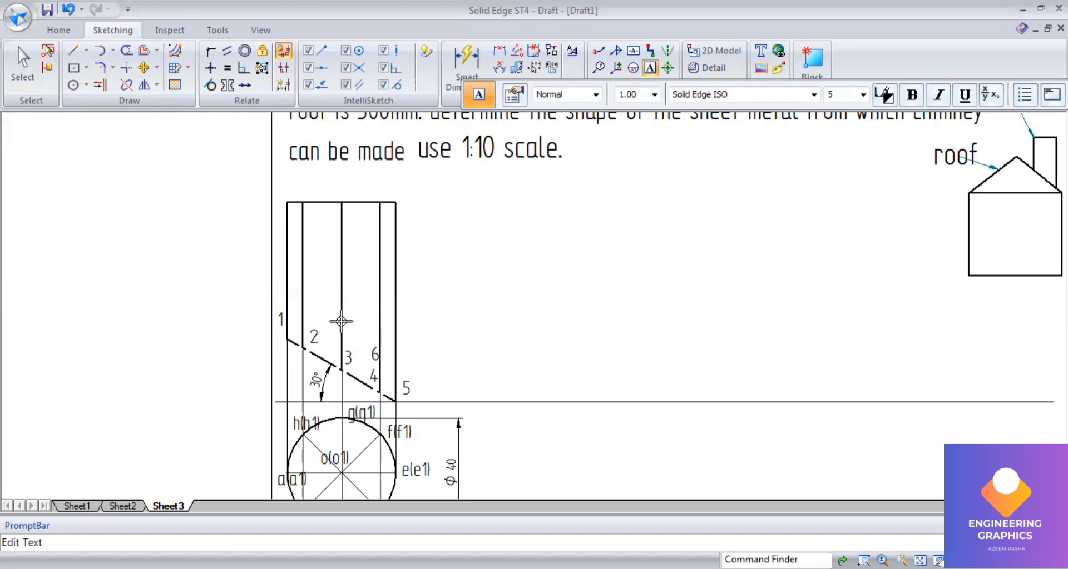
pyautogui.write('7')
pyautogui.click(305, 303)
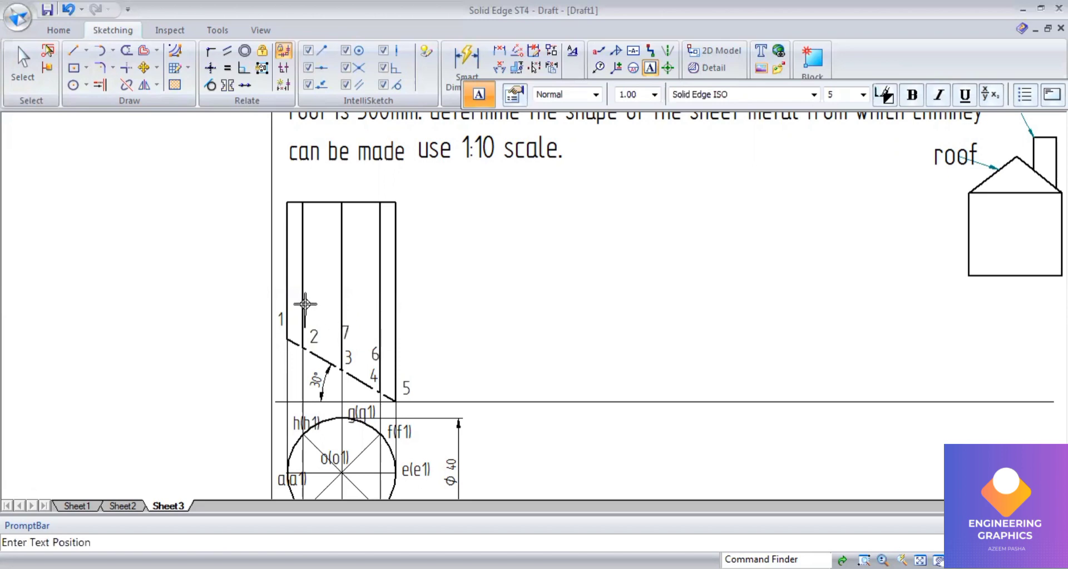
pyautogui.write('8')
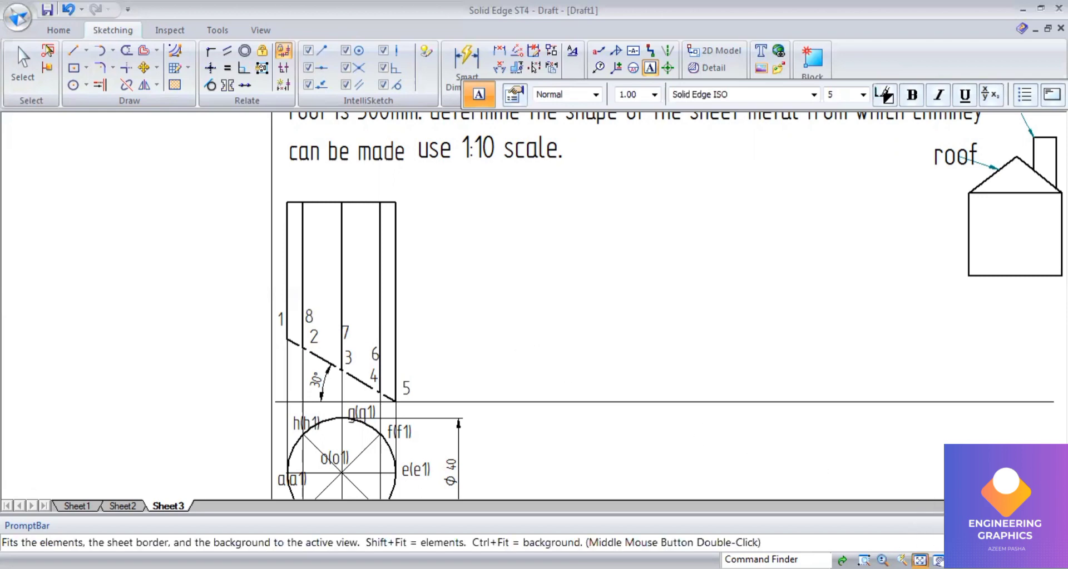
# Step: Draw a 0.50 mm line 30 mm up from point 1, continuing horizontally across to the chimney's right edge
pyautogui.click(920, 561)
pyautogui.scroll(1, 433, 290)
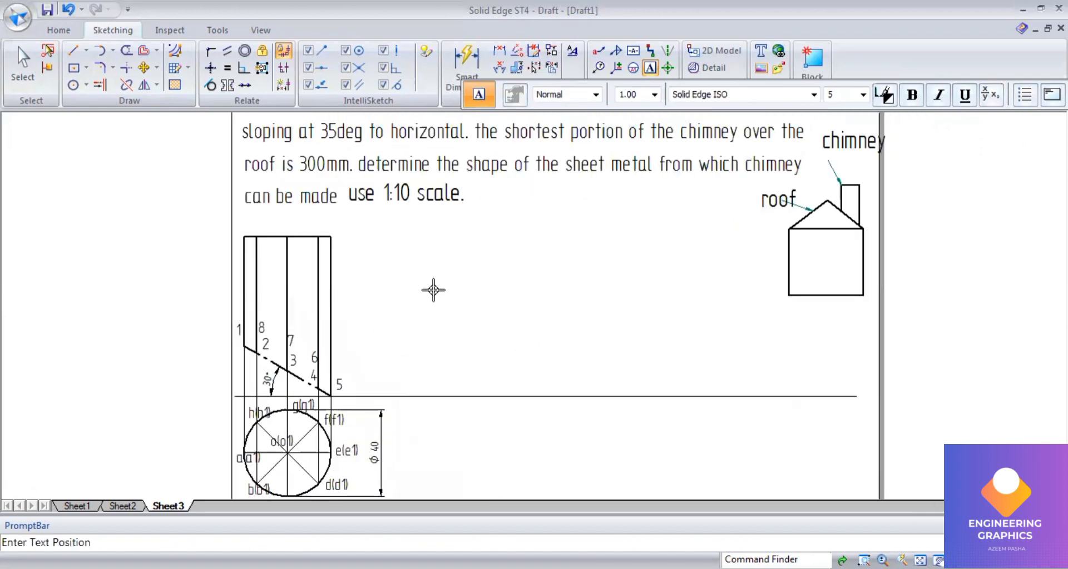
pyautogui.click(73, 51)
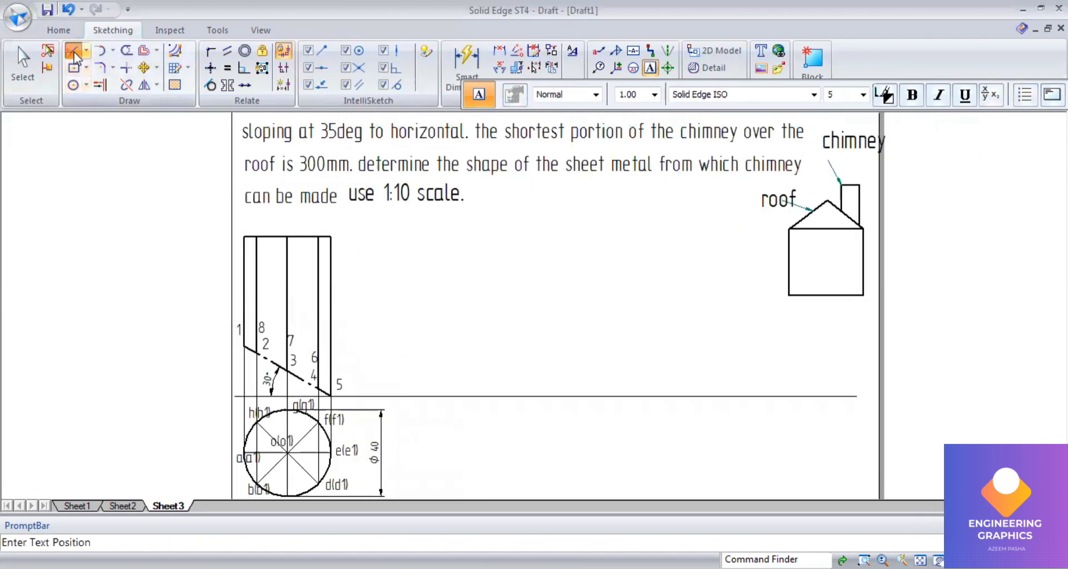
pyautogui.click(660, 94)
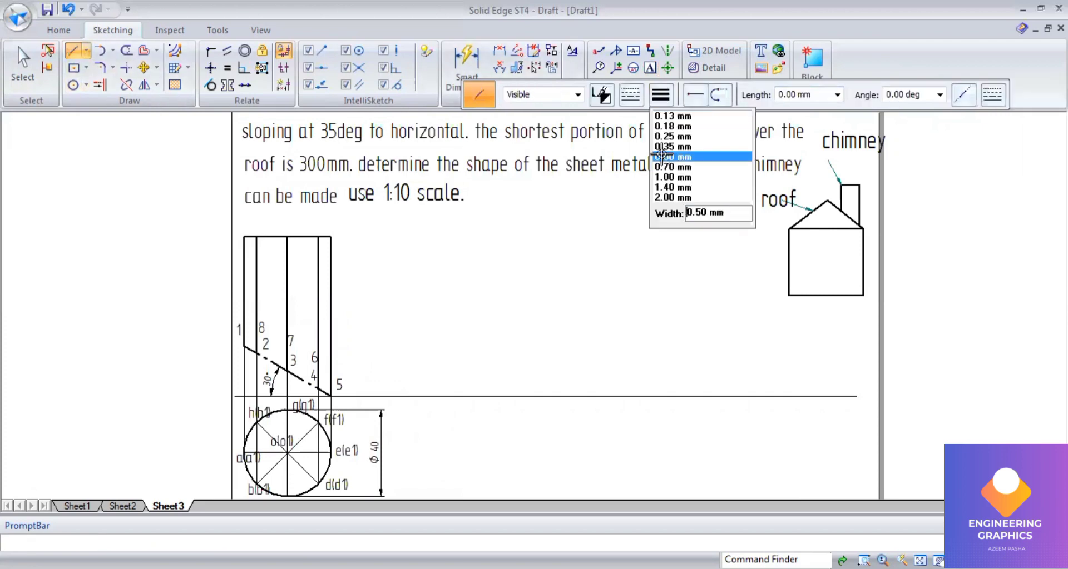
pyautogui.click(689, 160)
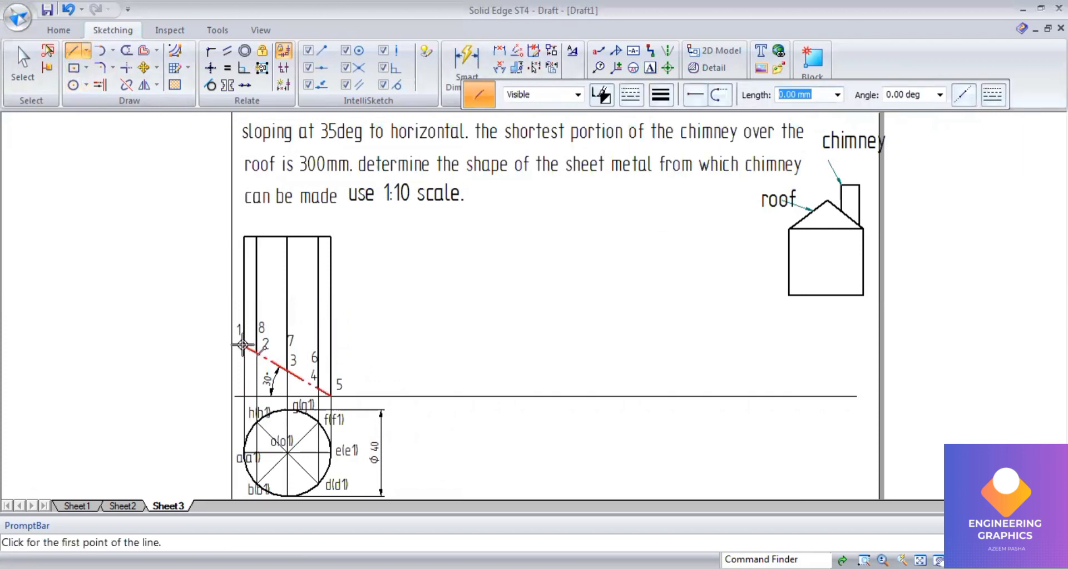
pyautogui.click(243, 346)
pyautogui.write('30')
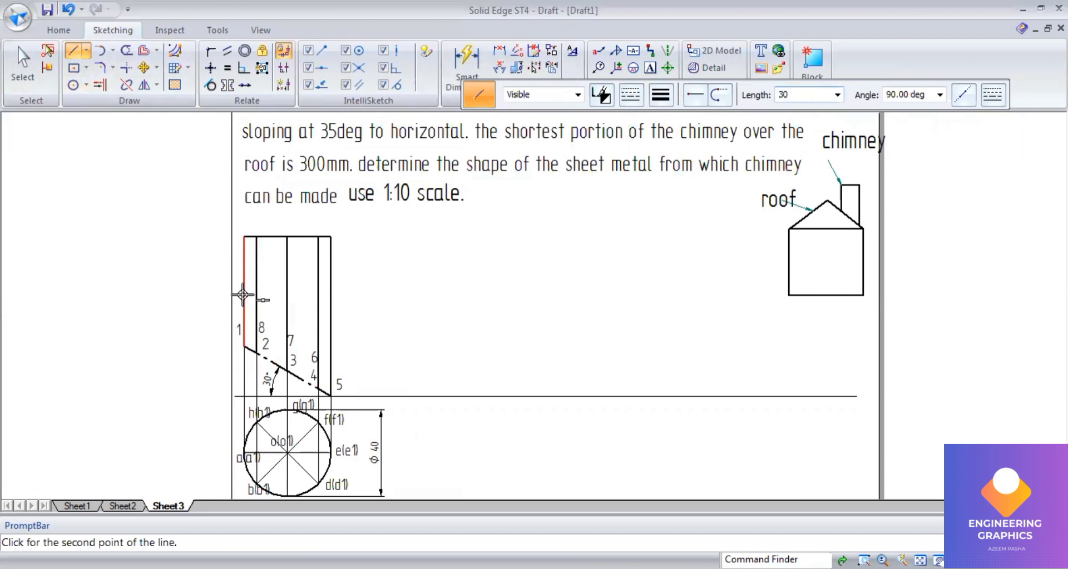
pyautogui.press('Tab')
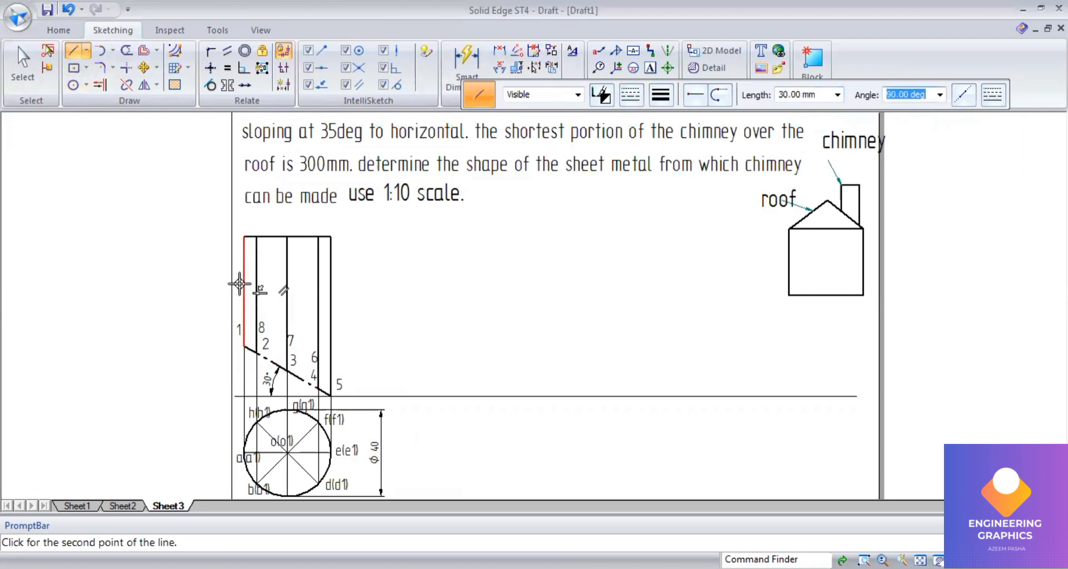
pyautogui.click(269, 290)
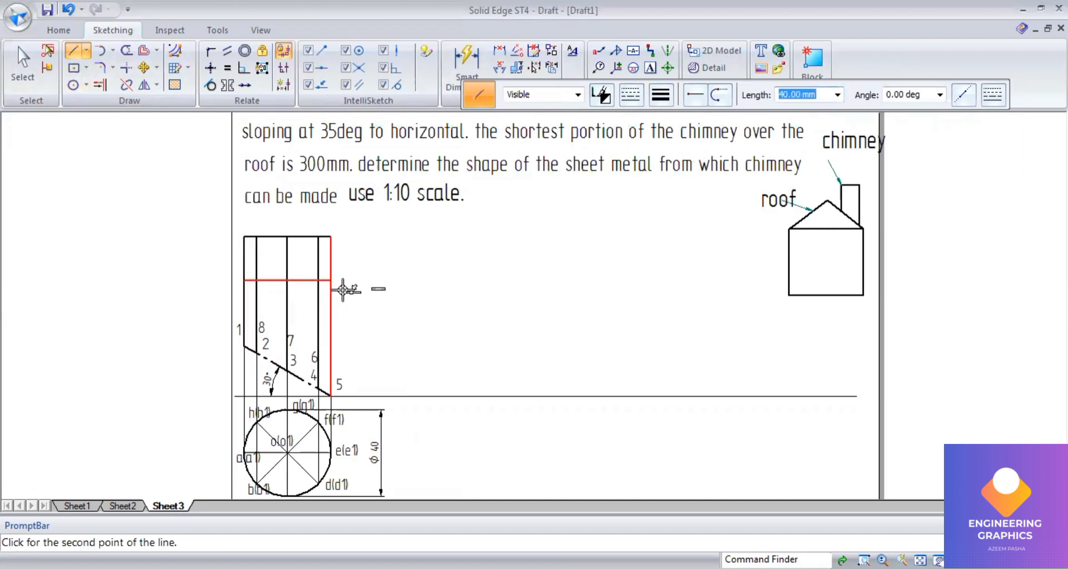
pyautogui.click(331, 281)
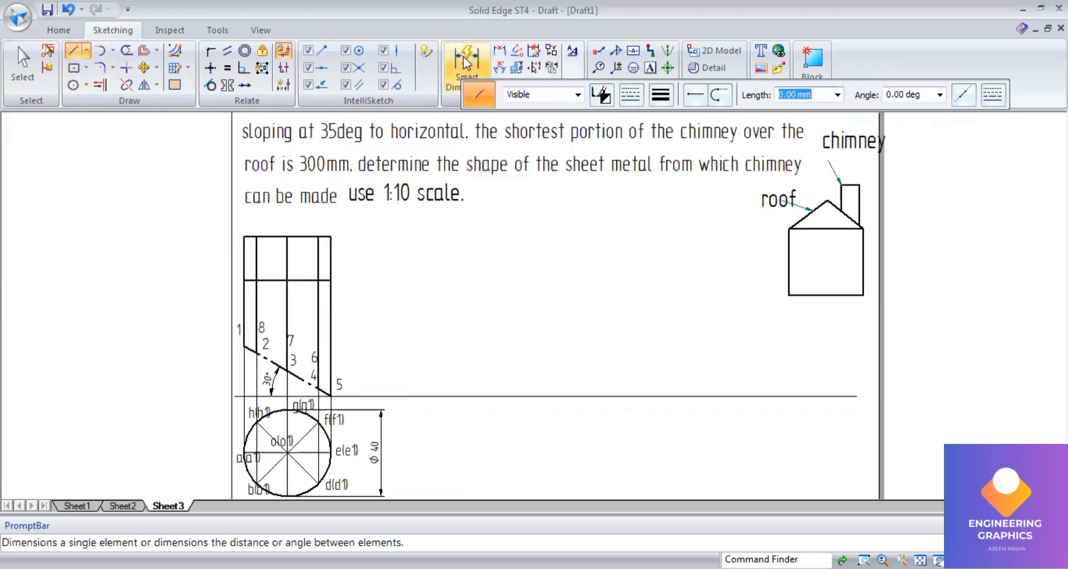
# Step: Dimension the 30 mm vertical line above point 1
pyautogui.click(240, 302)
pyautogui.click(224, 308)
pyautogui.scroll(1, 330, 258)
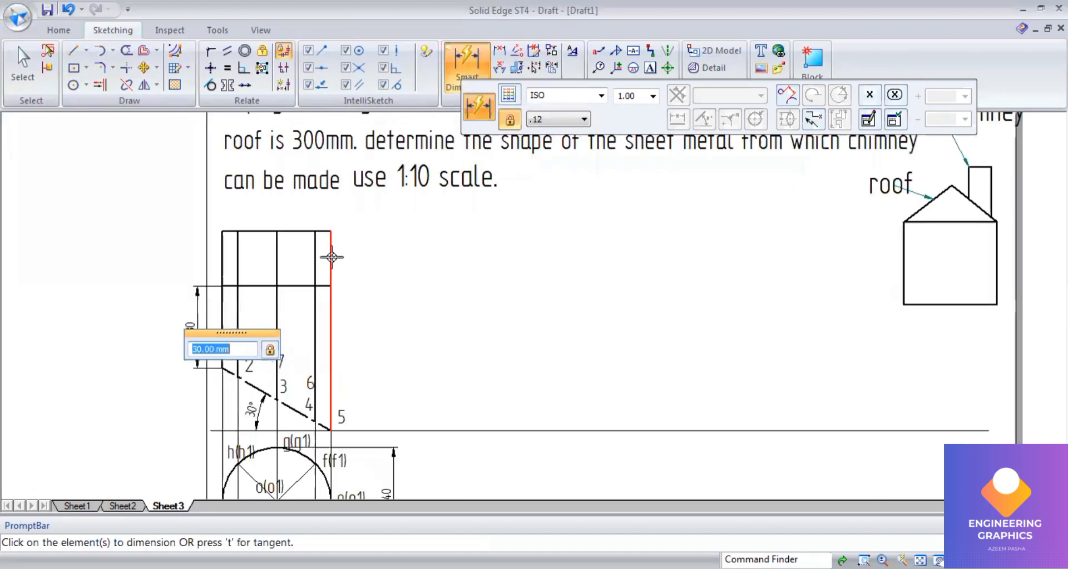
# Step: Trim away the old chimney lines and top edge above the new horizontal top line
pyautogui.click(127, 55)
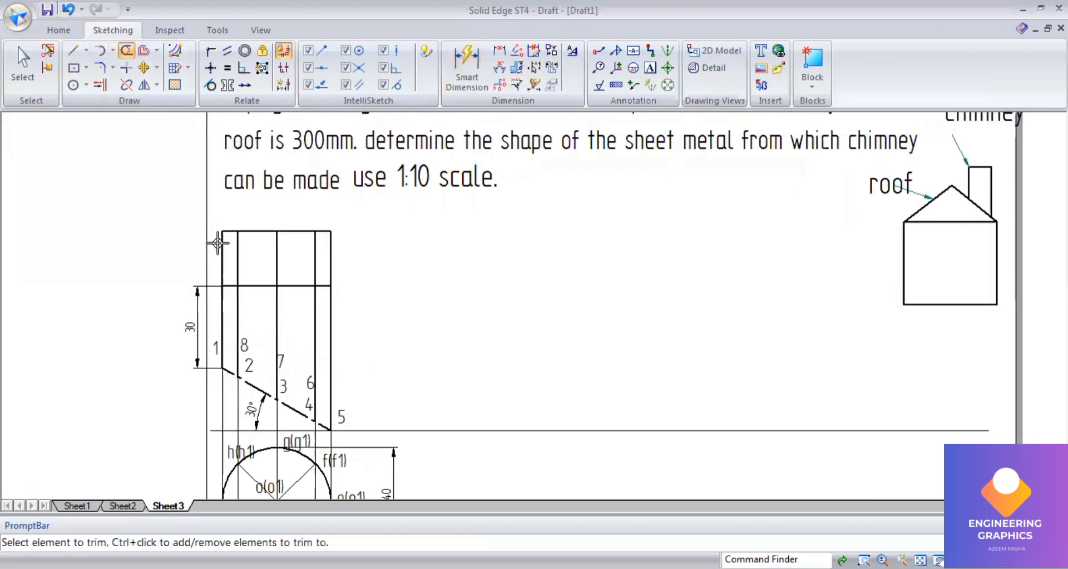
pyautogui.click(224, 240)
pyautogui.click(232, 231)
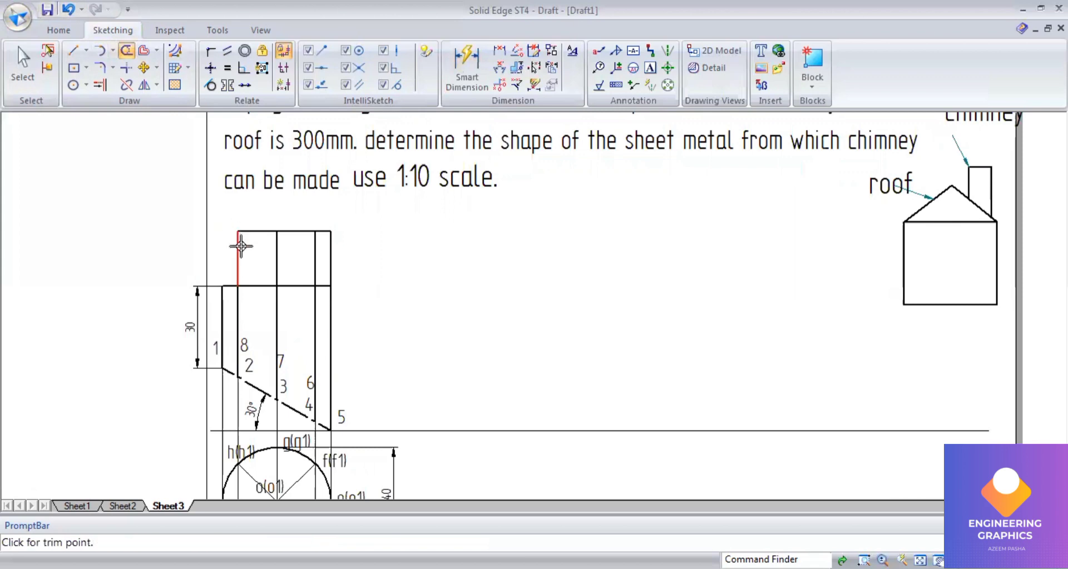
pyautogui.click(238, 246)
pyautogui.click(258, 231)
pyautogui.click(282, 245)
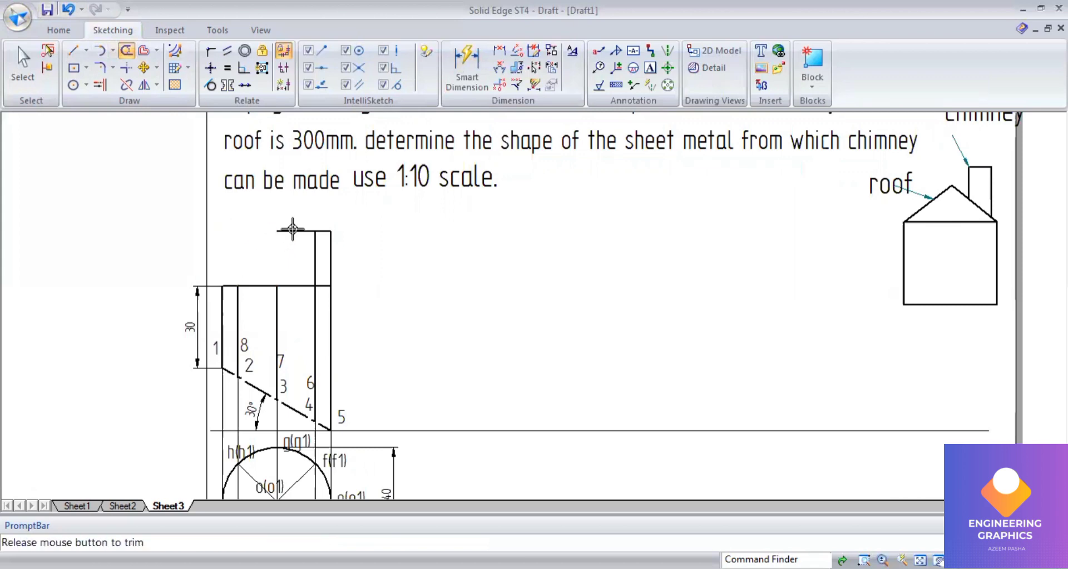
pyautogui.click(294, 232)
pyautogui.click(313, 247)
pyautogui.click(323, 231)
pyautogui.click(331, 245)
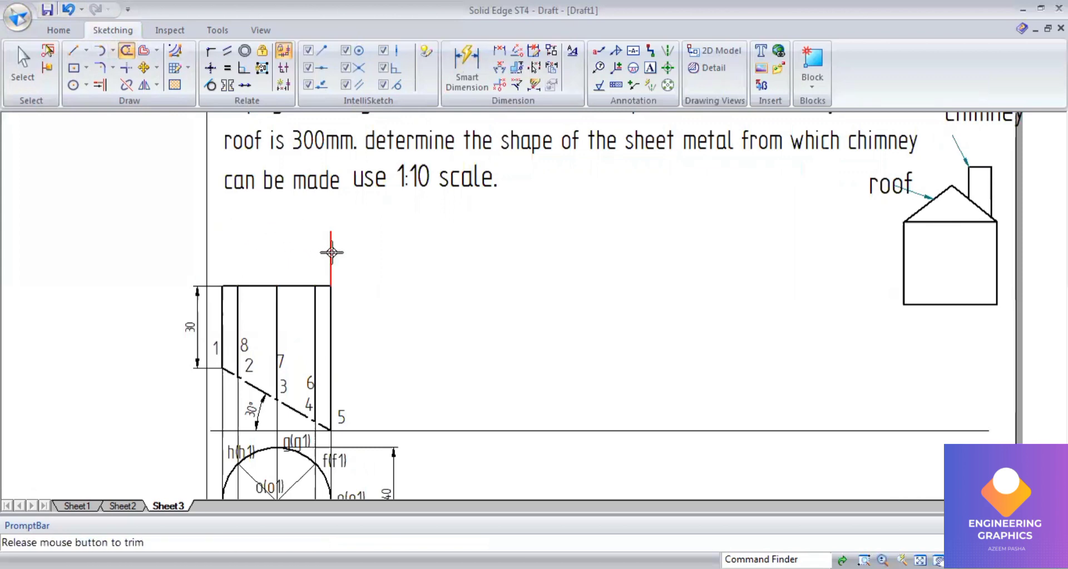
# Step: Draw thin 0.13 mm continuous lines: a horizontal line from the chimney top rightwards and a vertical line down to the reference line
pyautogui.scroll(2, 394, 373)
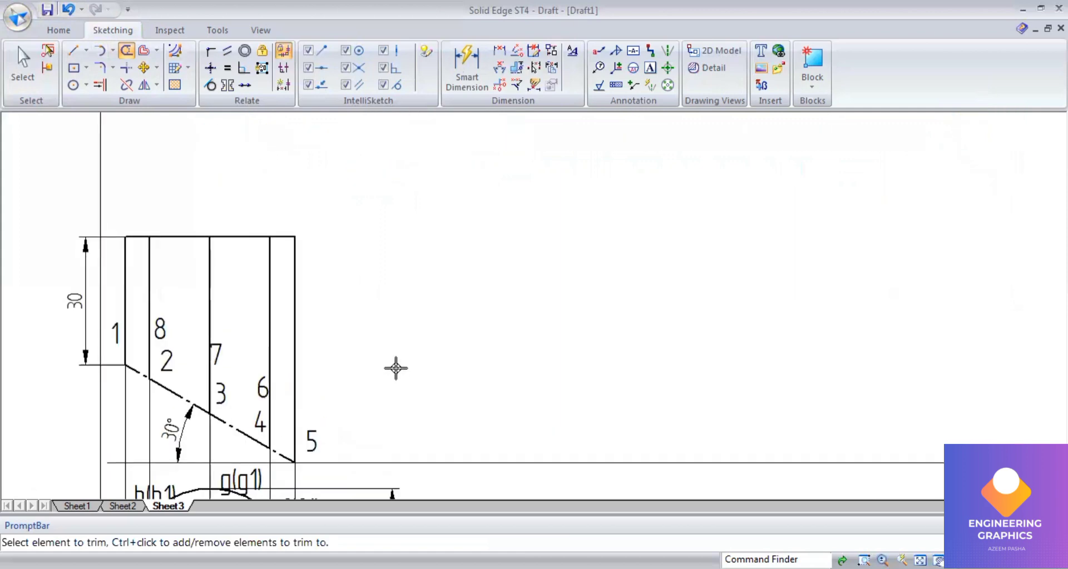
pyautogui.scroll(-1, 396, 368)
pyautogui.click(920, 560)
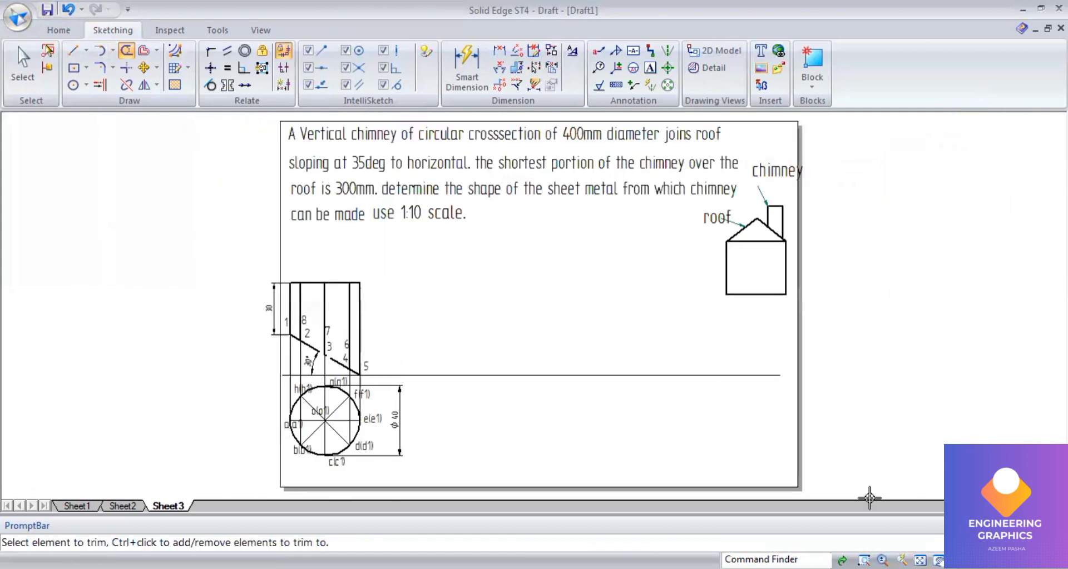
pyautogui.scroll(1, 591, 317)
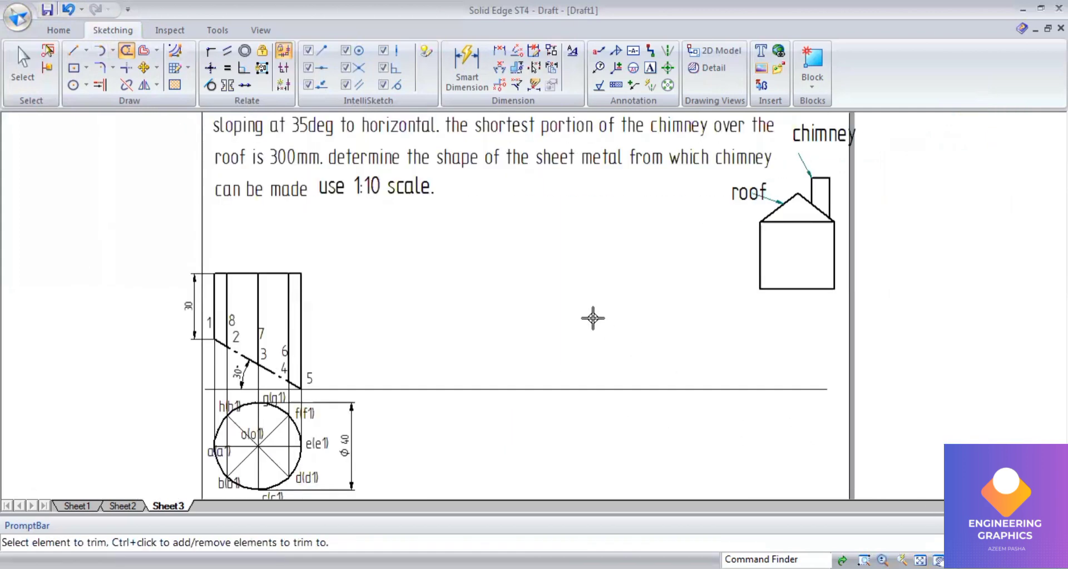
pyautogui.click(72, 51)
pyautogui.click(631, 96)
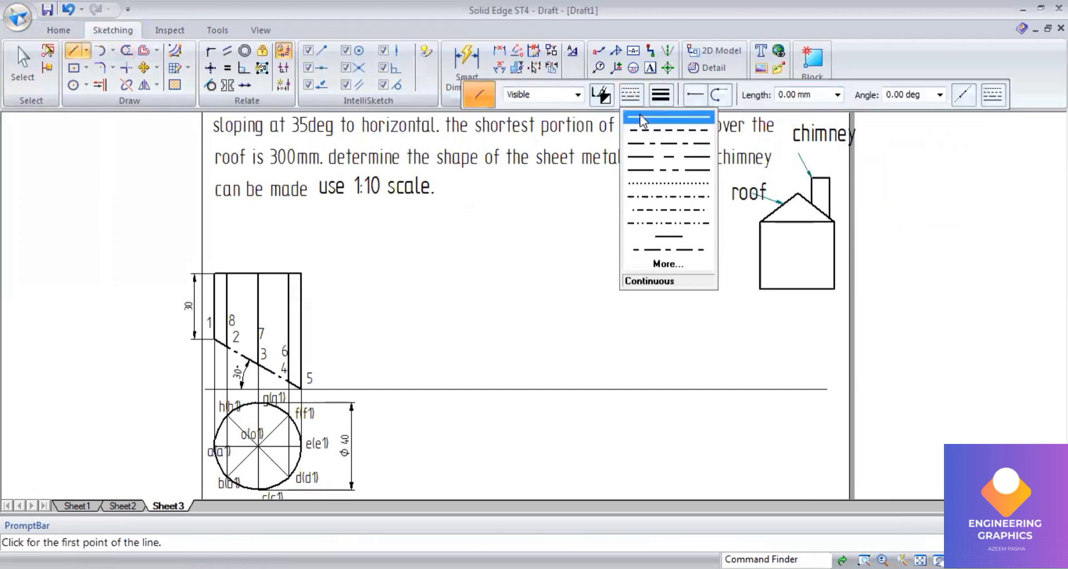
pyautogui.click(642, 118)
pyautogui.click(660, 94)
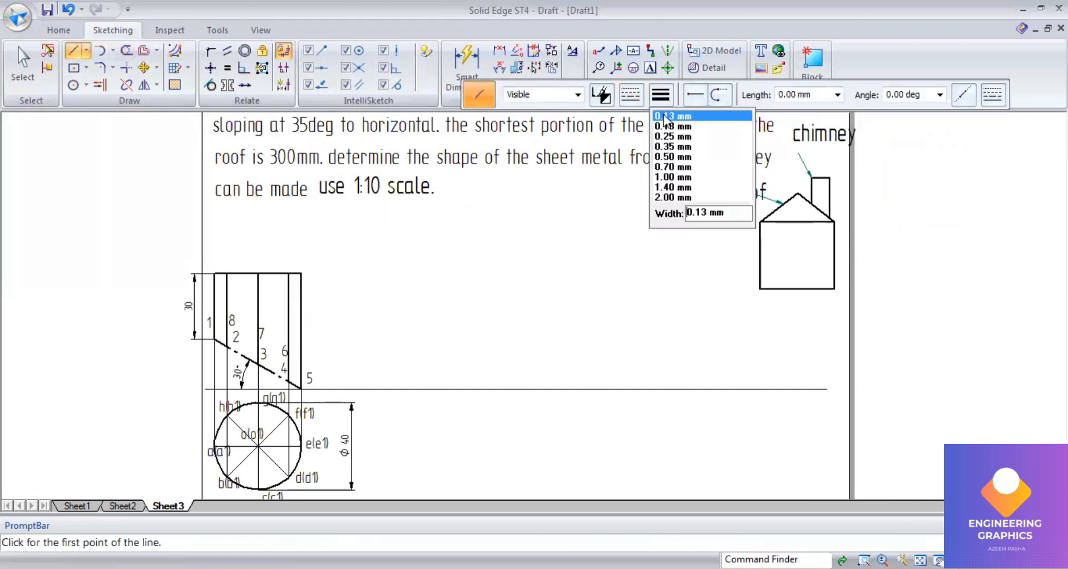
pyautogui.click(667, 115)
pyautogui.click(300, 273)
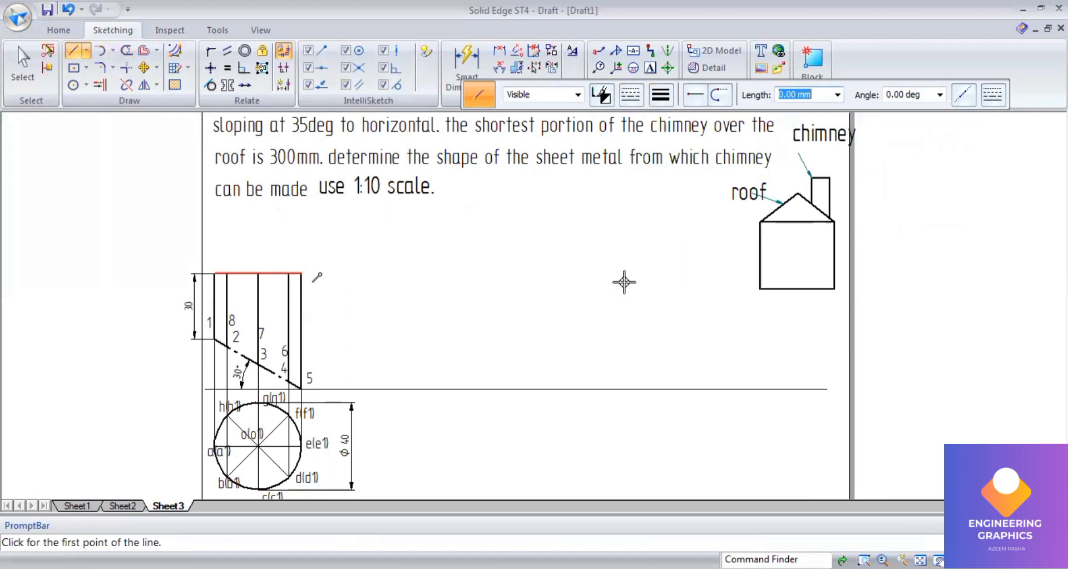
pyautogui.click(742, 271)
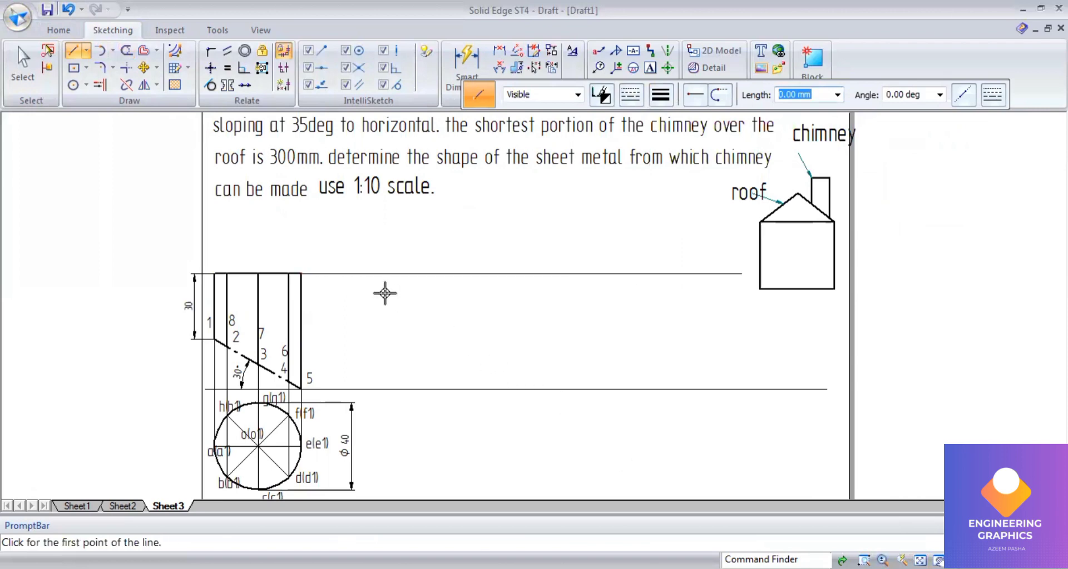
pyautogui.click(387, 273)
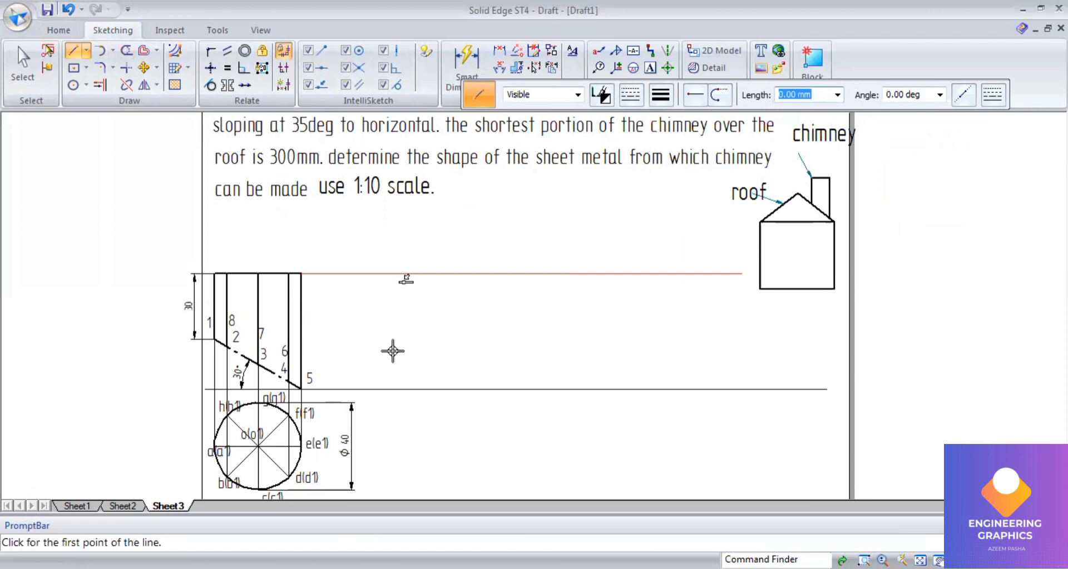
pyautogui.click(386, 389)
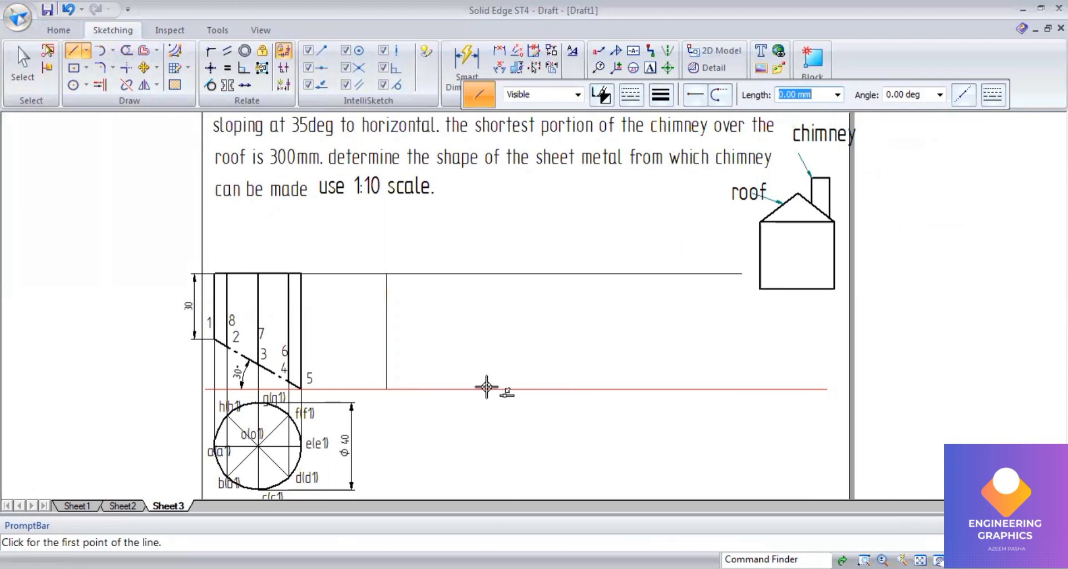
# Step: Offset the new vertical line 125.6 mm to the right to mark the development length
pyautogui.click(144, 53)
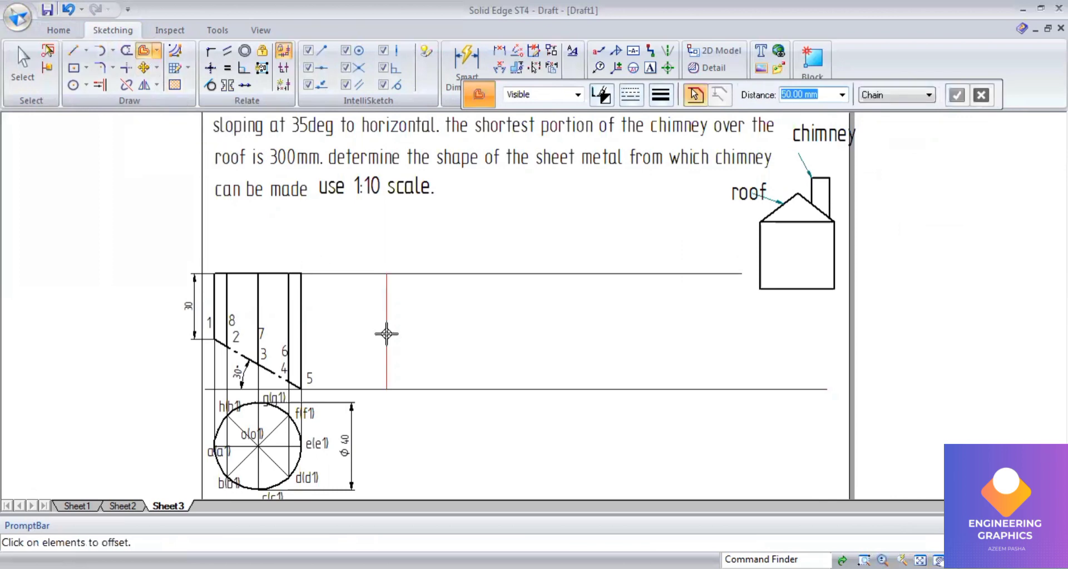
pyautogui.write('125')
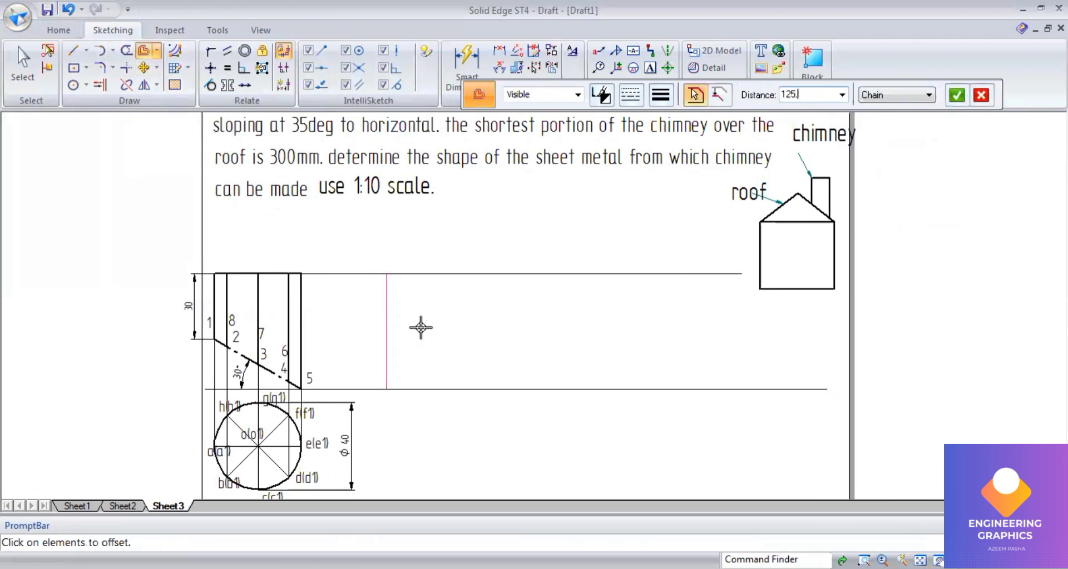
pyautogui.write('.6')
pyautogui.press('Return')
pyautogui.rightClick(477, 340)
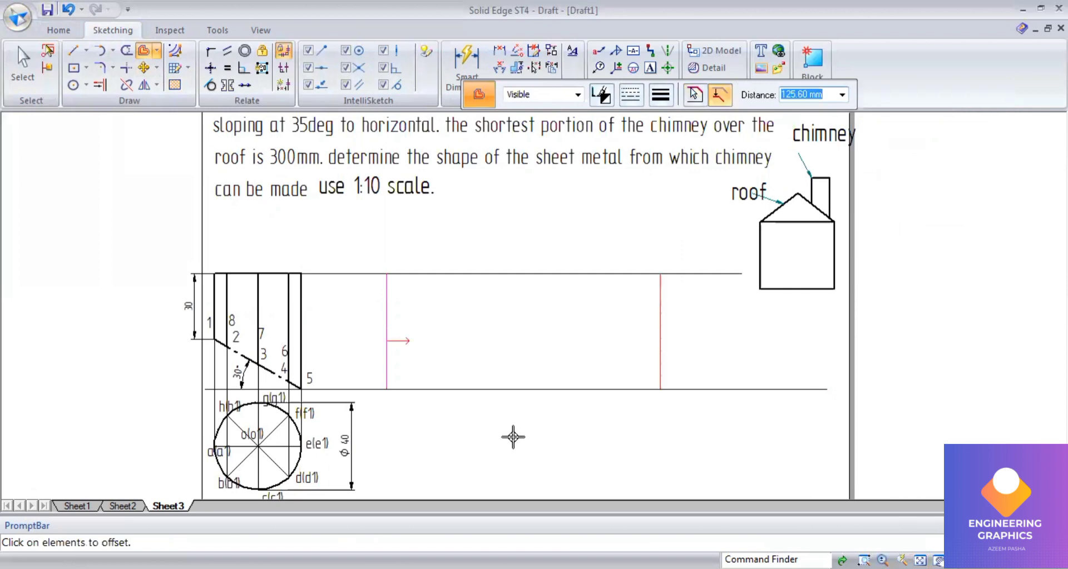
pyautogui.click(464, 398)
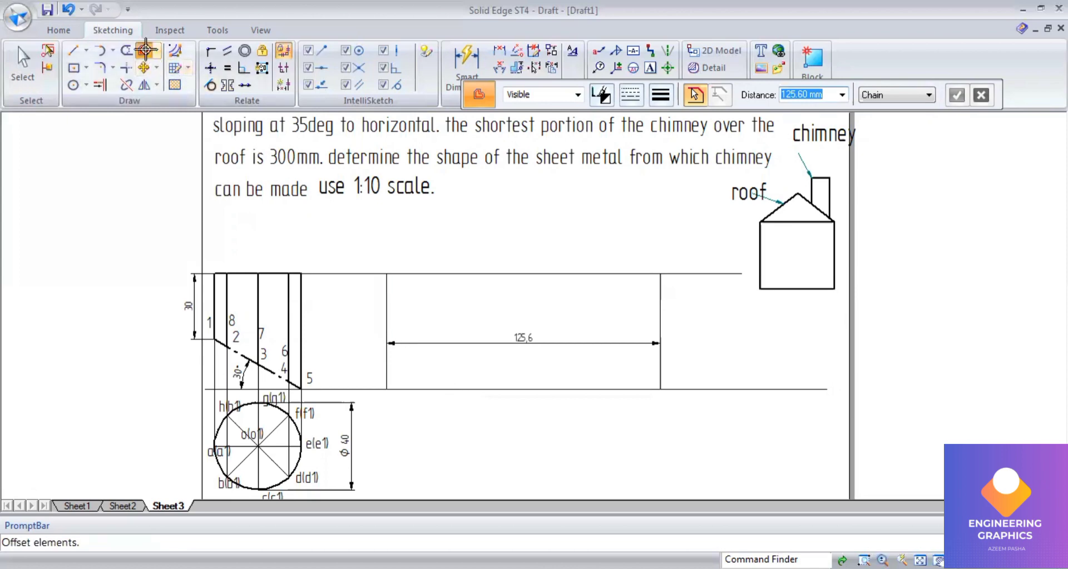
# Step: Offset vertical lines repeatedly at 15.7 mm to divide the development length into eight equal parts
pyautogui.write('50')
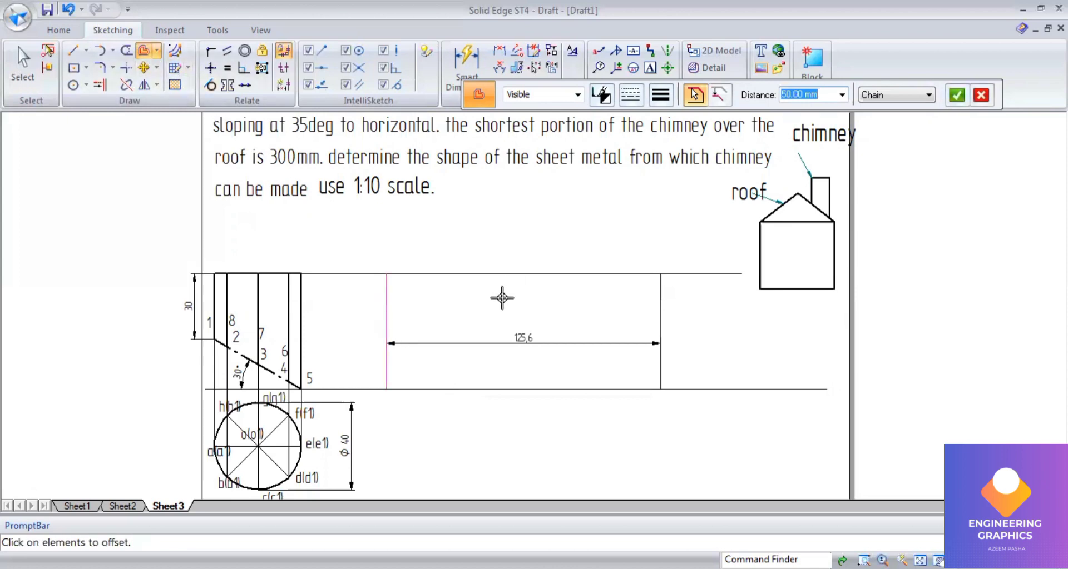
pyautogui.write('15.7')
pyautogui.press('Return')
pyautogui.press('Return')
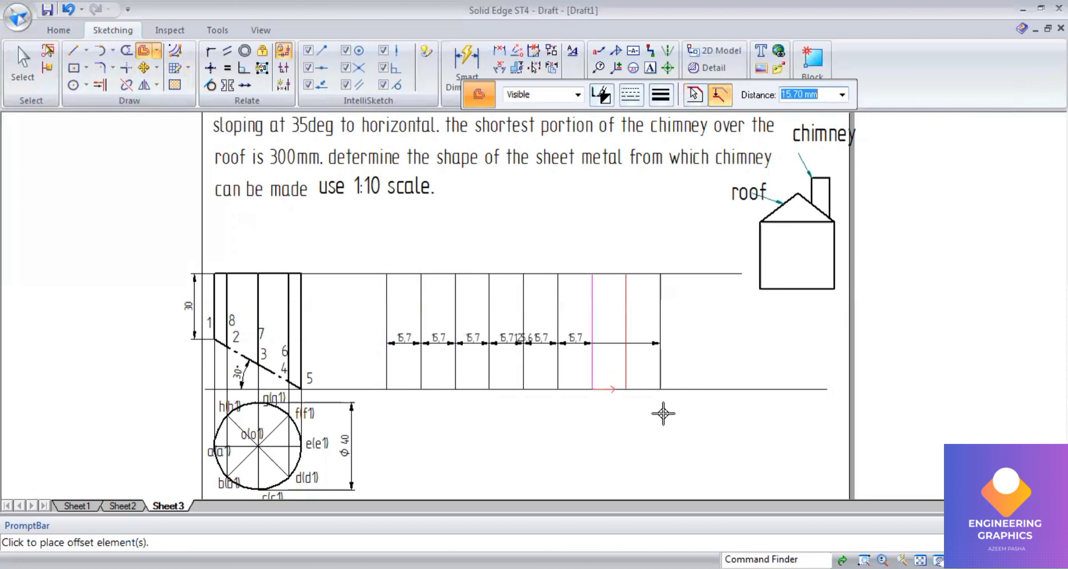
pyautogui.rightClick(436, 403)
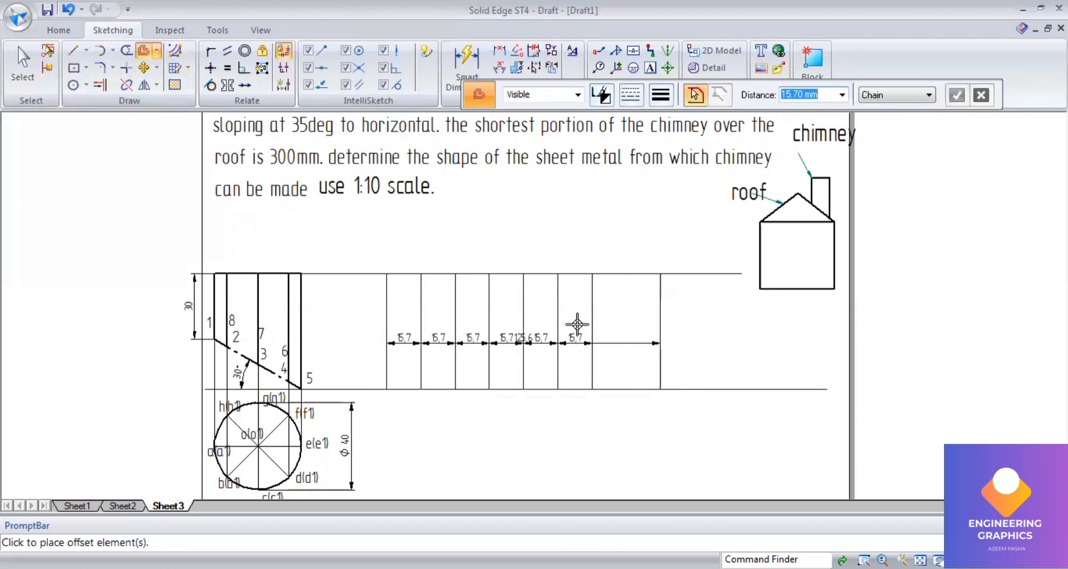
pyautogui.click(590, 308)
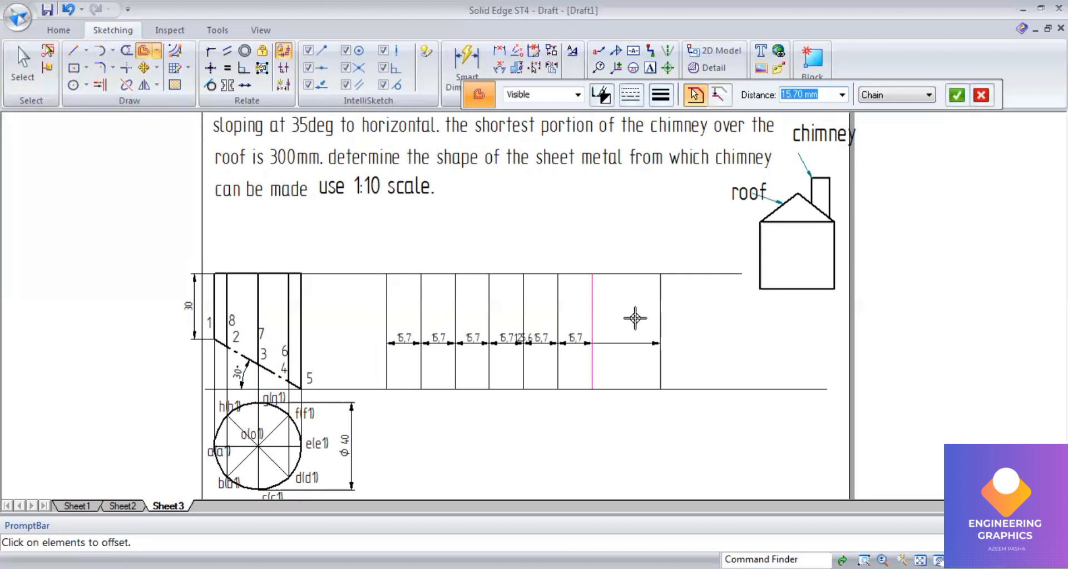
pyautogui.rightClick(634, 318)
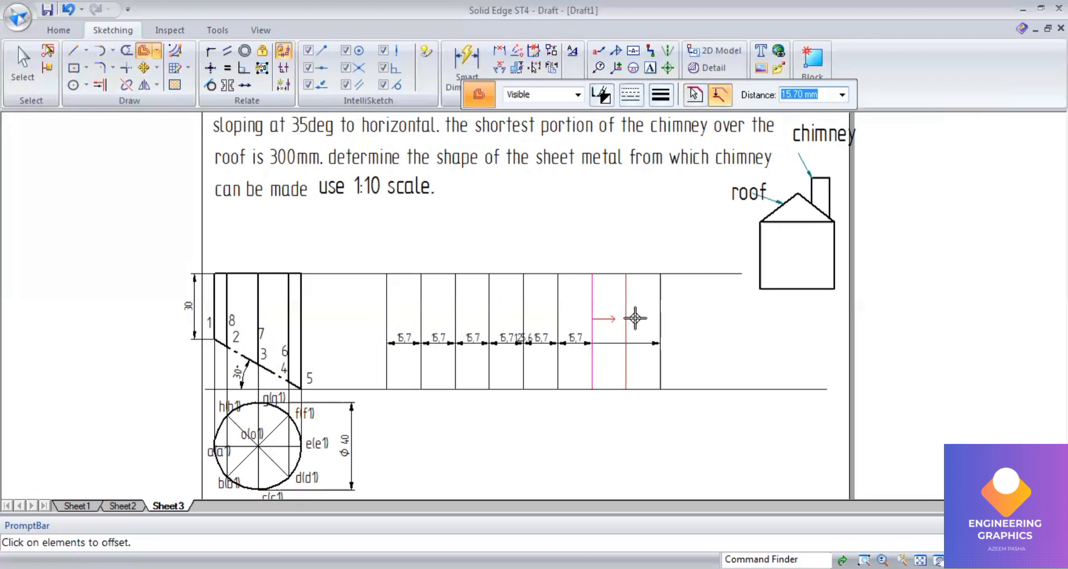
pyautogui.click(554, 395)
pyautogui.scroll(1, 503, 399)
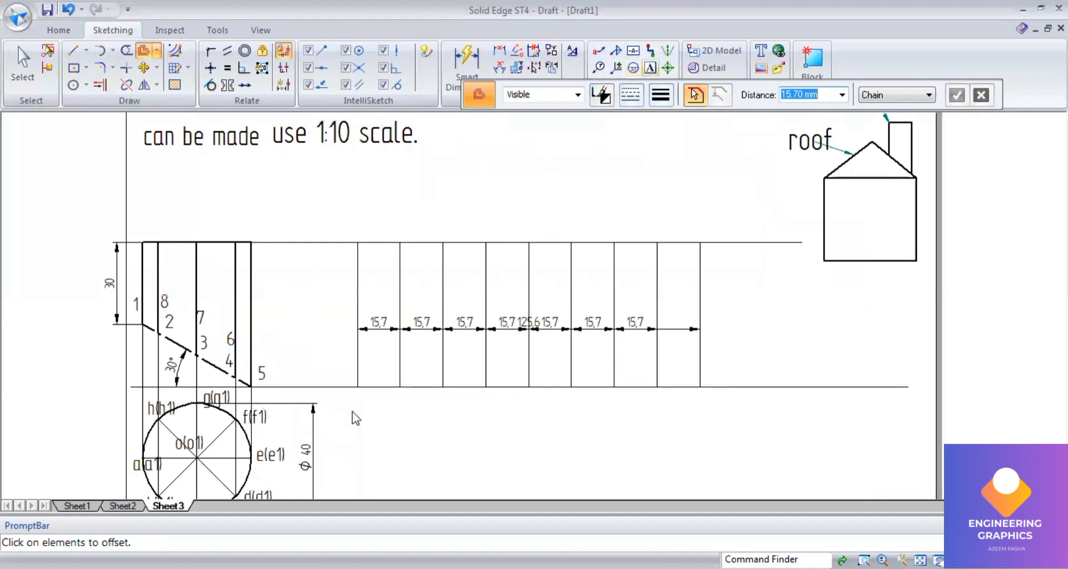
# Step: Label the development's vertical lines A, B, C, D, E, F, G, H and A along the reference line
pyautogui.click(350, 396)
pyautogui.write('A')
pyautogui.click(399, 395)
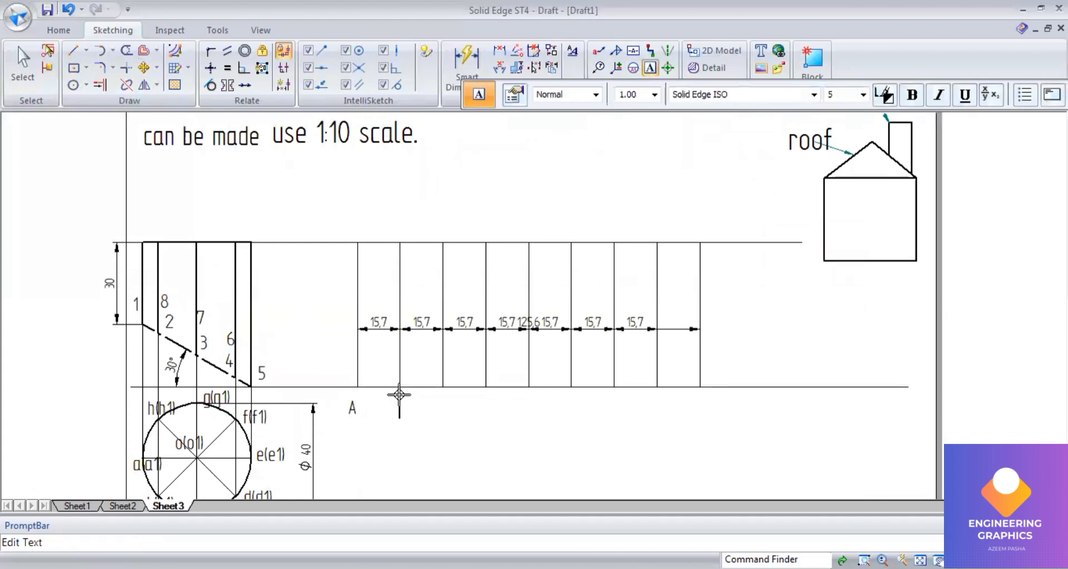
pyautogui.write('B')
pyautogui.click(440, 395)
pyautogui.write('C')
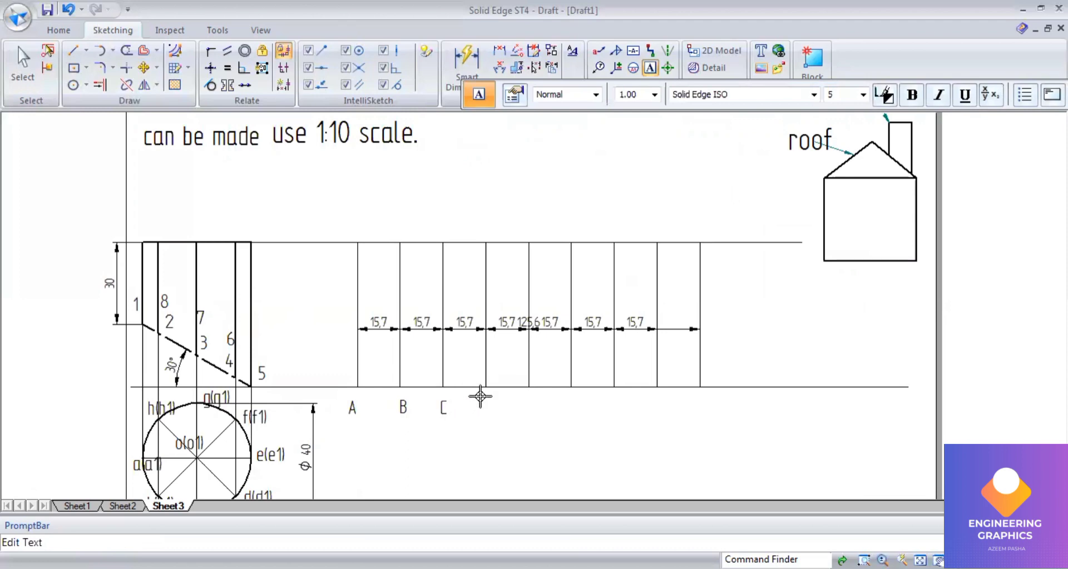
pyautogui.click(482, 394)
pyautogui.write('D')
pyautogui.click(527, 397)
pyautogui.write('E')
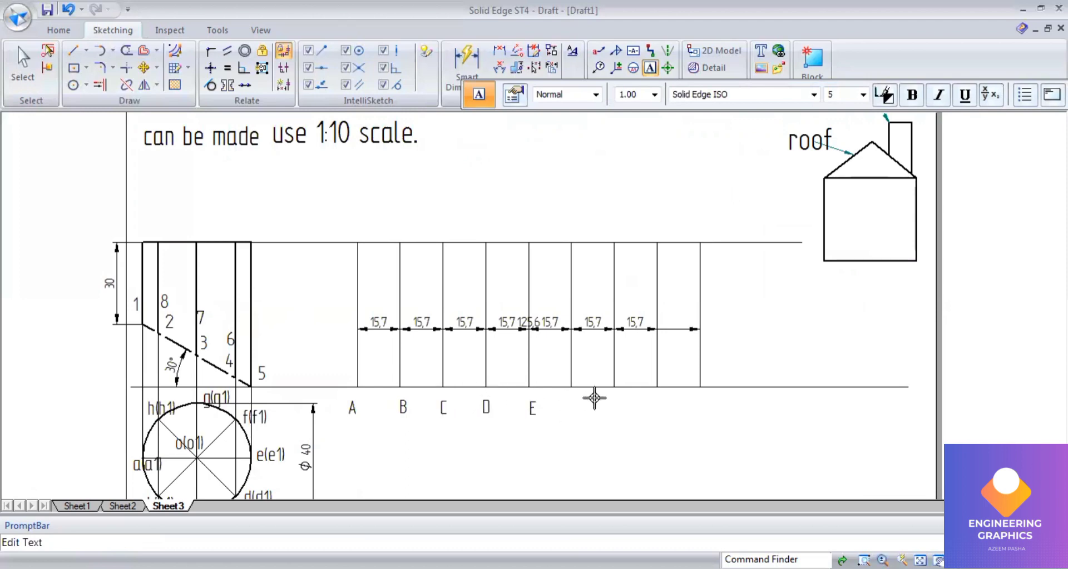
pyautogui.click(573, 399)
pyautogui.write('F G')
pyautogui.click(661, 399)
pyautogui.write('H')
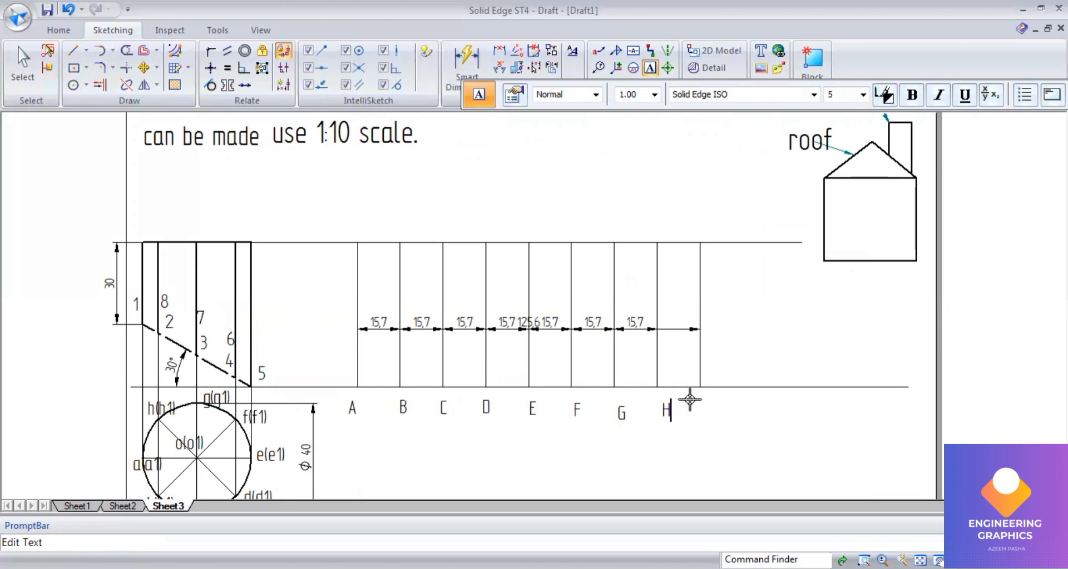
pyautogui.click(696, 399)
pyautogui.write('A')
# Step: Draw a thin 0.13 mm horizontal projector from point 1 of the front view across to the development's last vertical line
pyautogui.click(73, 51)
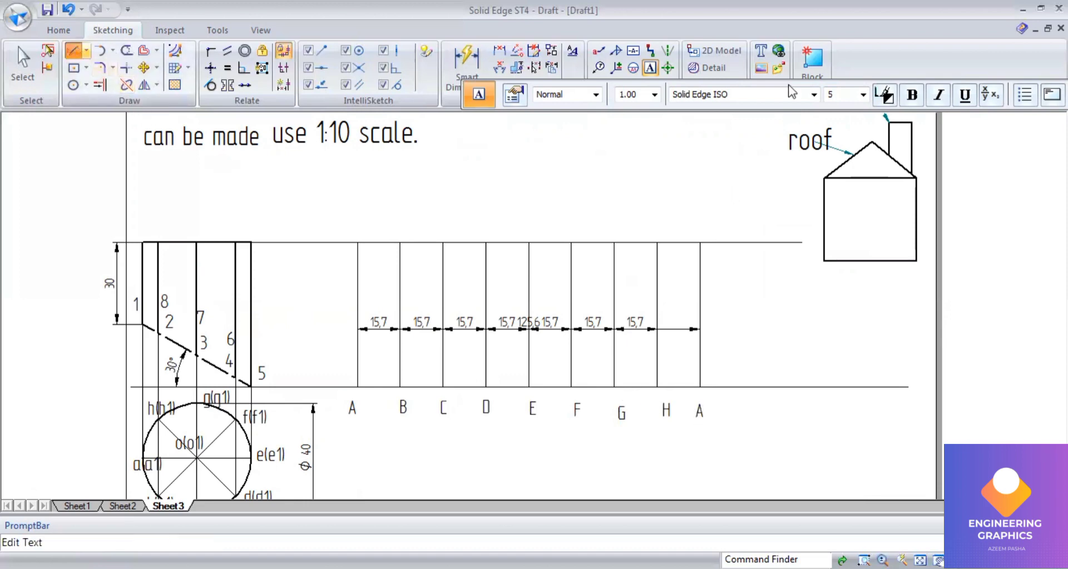
pyautogui.click(660, 94)
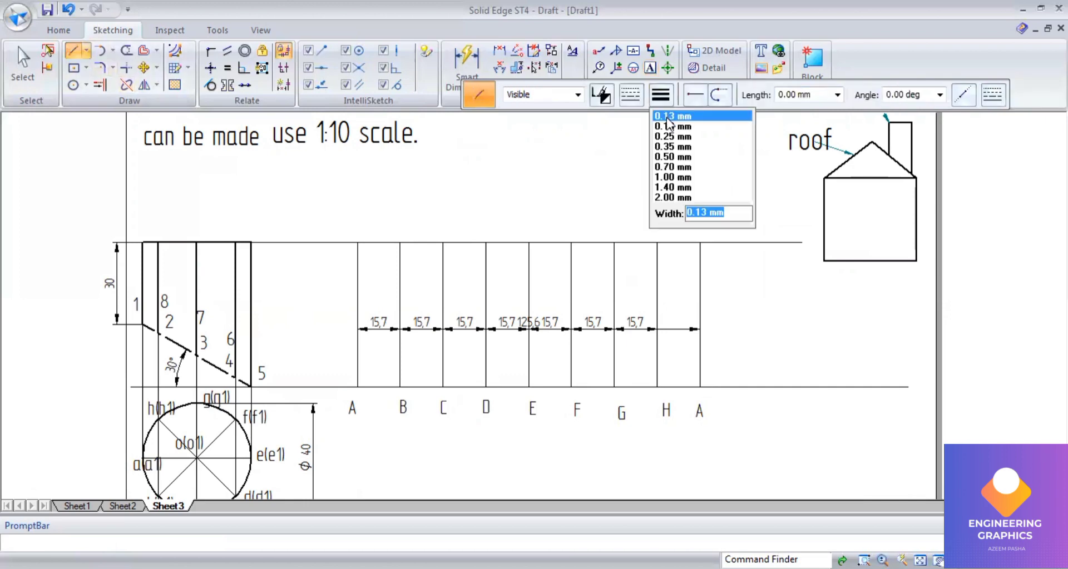
pyautogui.click(667, 118)
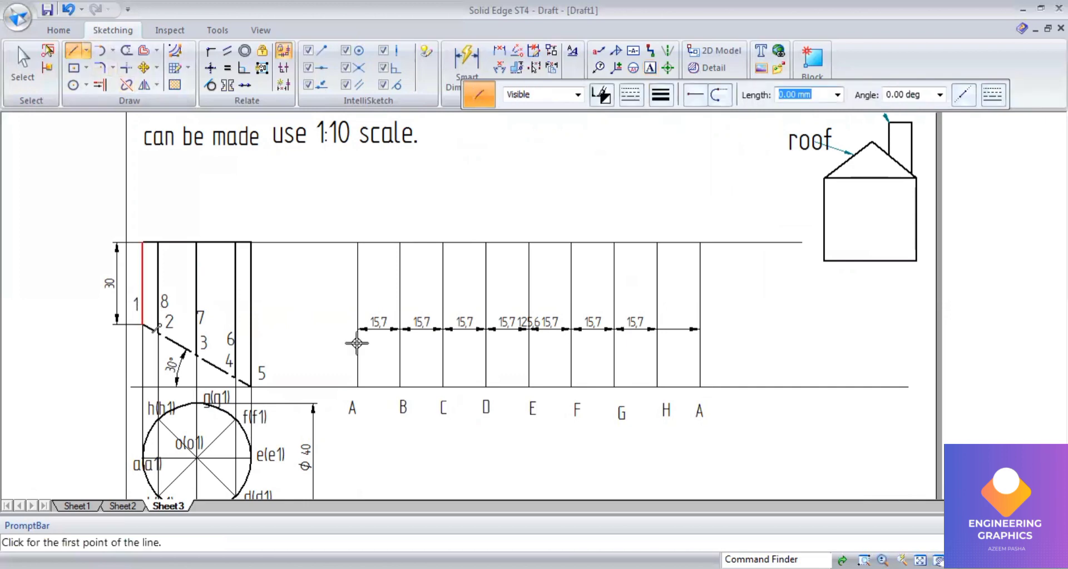
pyautogui.click(142, 324)
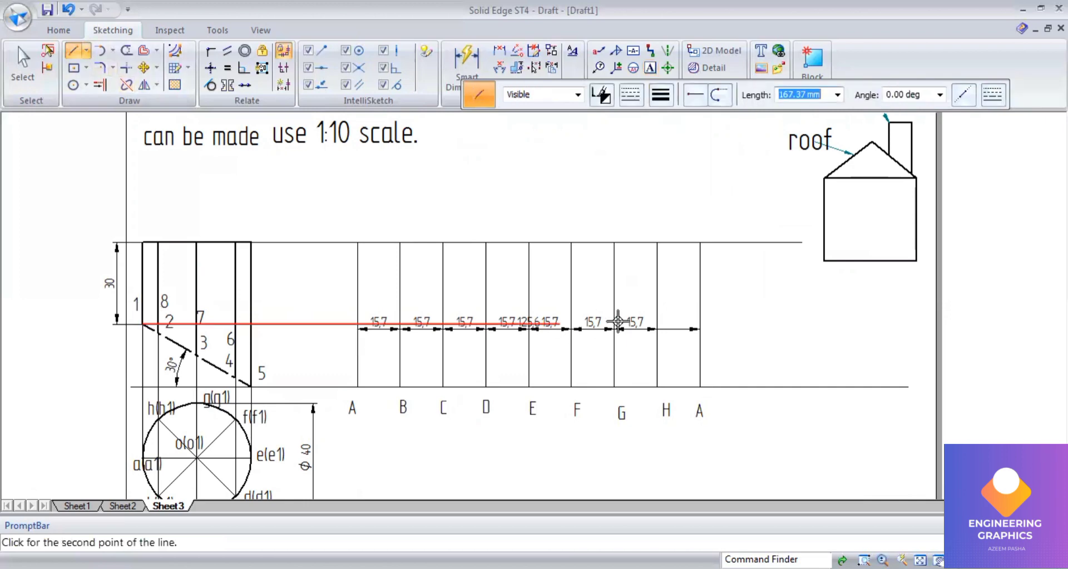
pyautogui.click(703, 321)
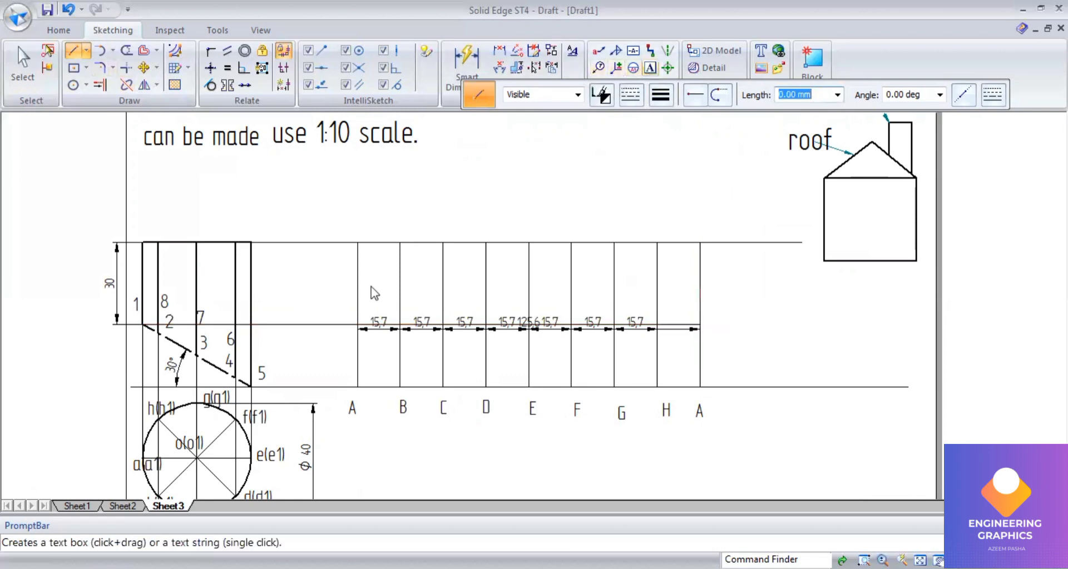
# Step: Label both ends of the new projector in the development as point 1
pyautogui.click(339, 305)
pyautogui.write('1')
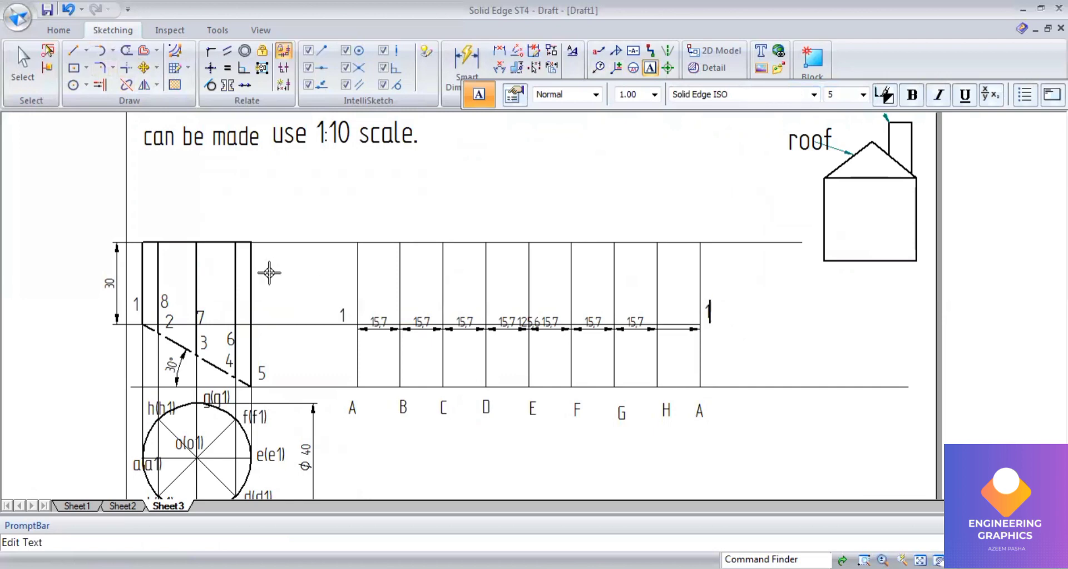
pyautogui.write('1')
# Step: Project point 2 of the front view horizontally across the development to generator H
pyautogui.click(73, 51)
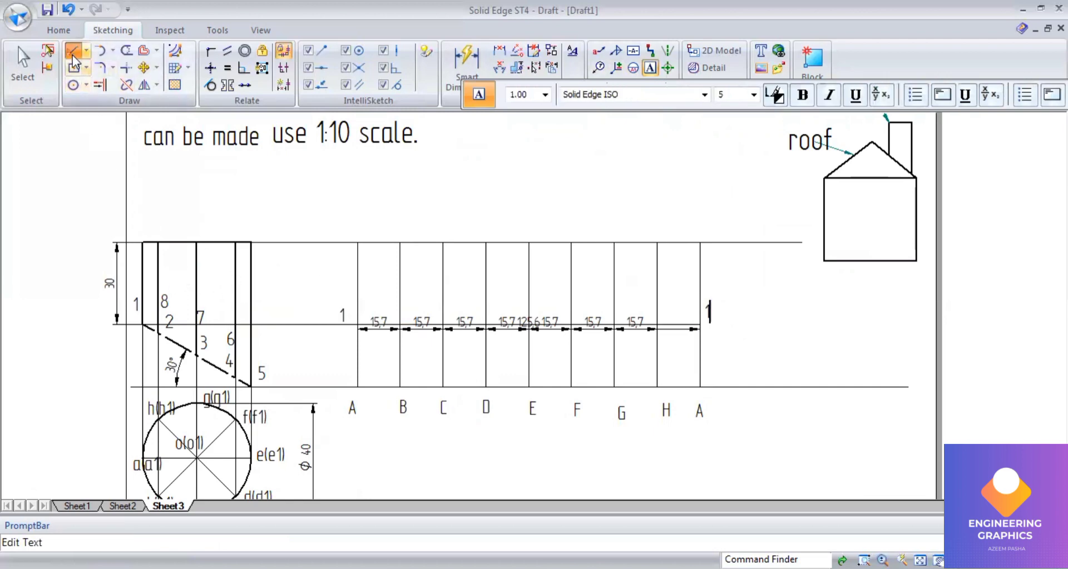
pyautogui.click(158, 332)
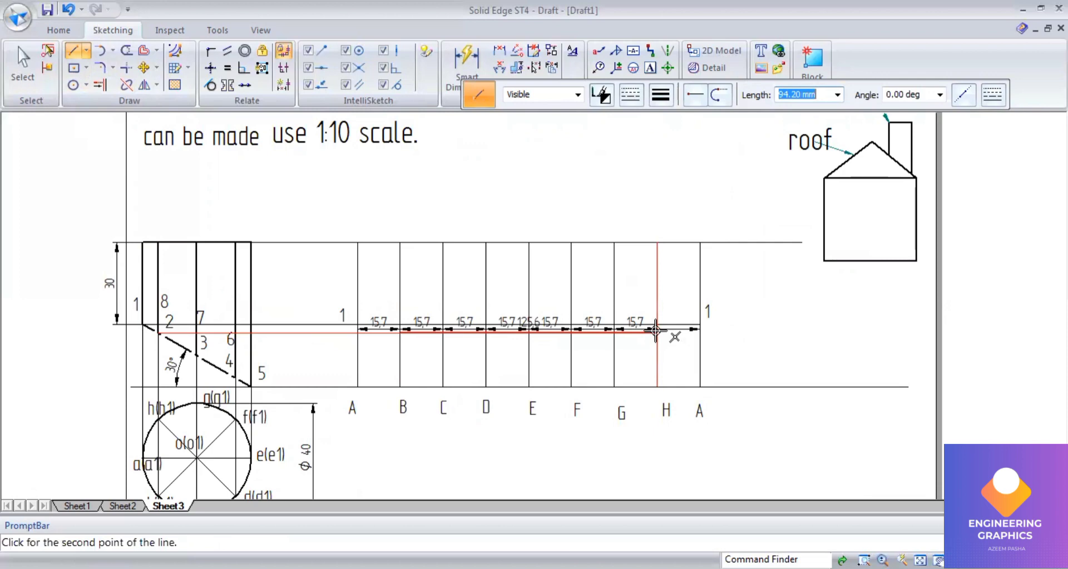
pyautogui.press('Escape')
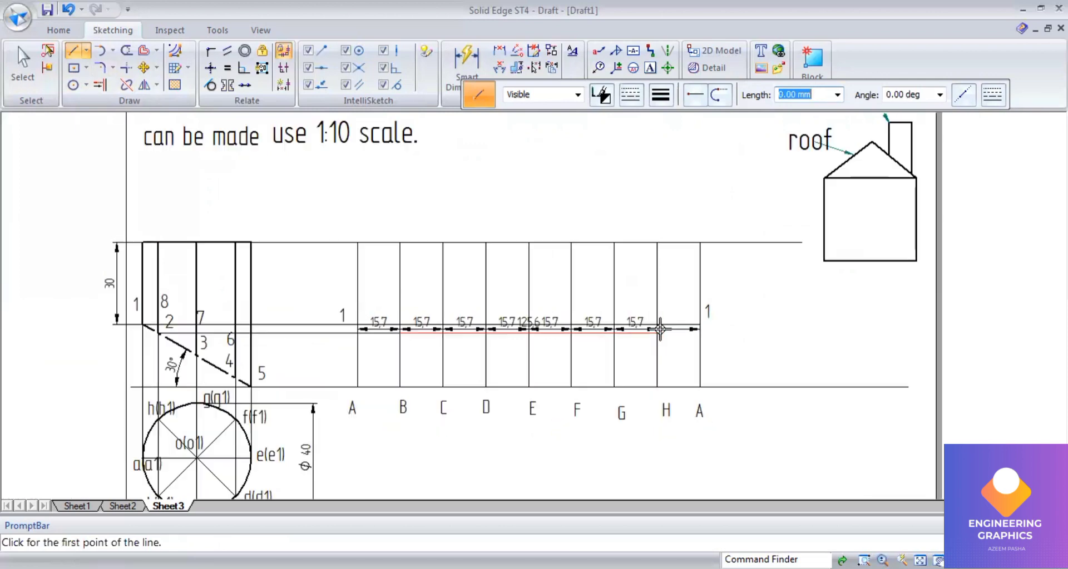
# Step: Label the projected points as 2 on generator B and 8 on generator H
pyautogui.click(650, 67)
pyautogui.click(429, 341)
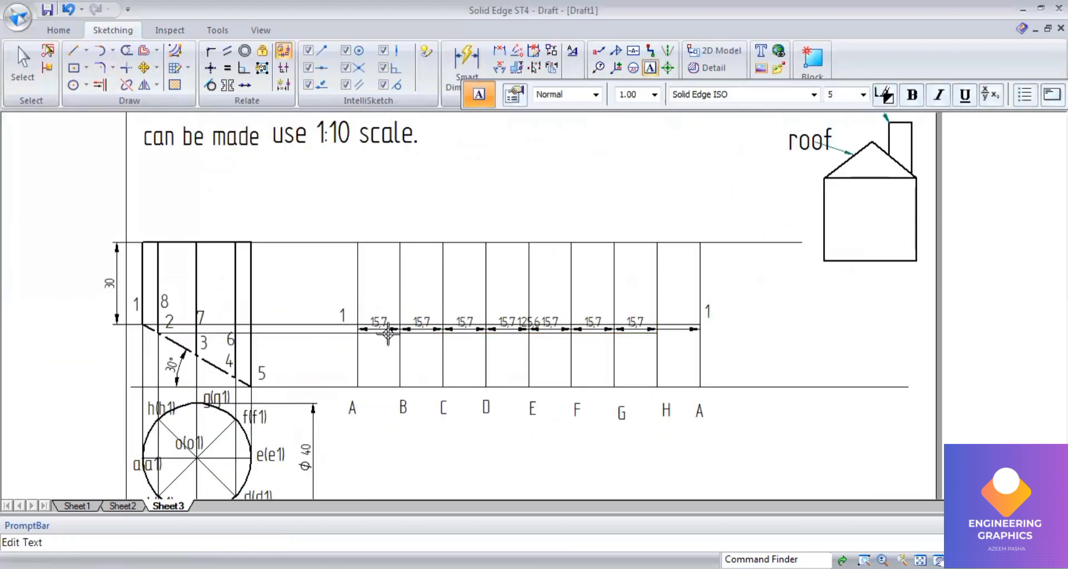
pyautogui.write('2')
pyautogui.click(668, 334)
pyautogui.write('8')
# Step: Project point 3 of the front view horizontally across the development to generator G
pyautogui.click(73, 51)
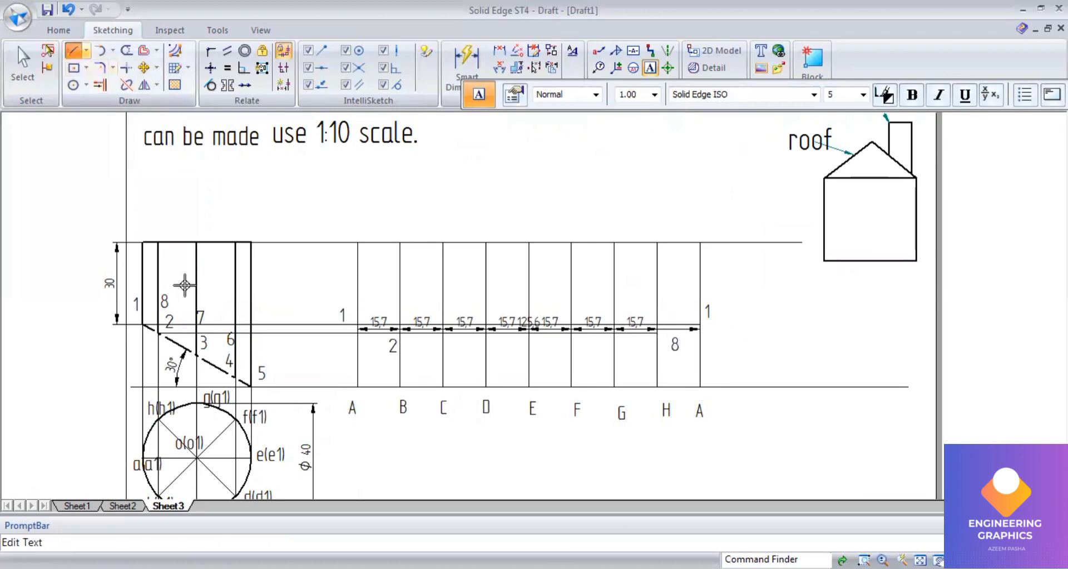
pyautogui.click(196, 350)
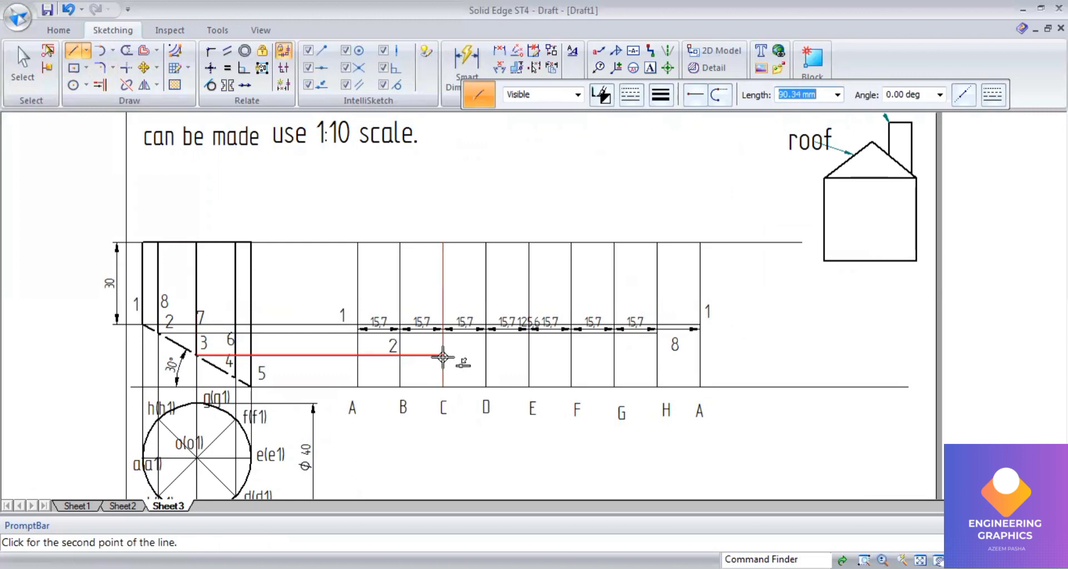
pyautogui.click(443, 355)
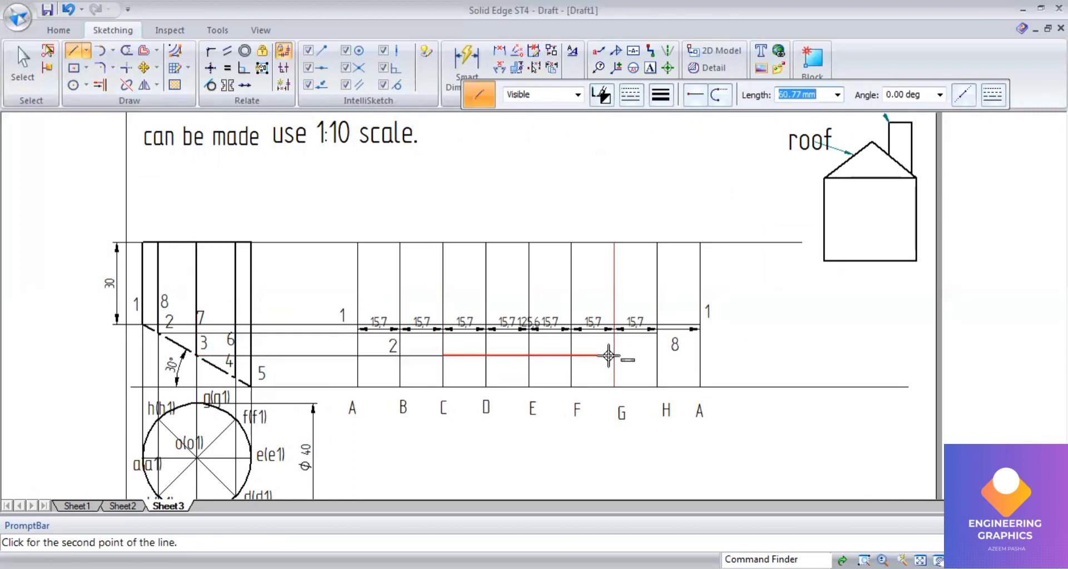
pyautogui.click(612, 248)
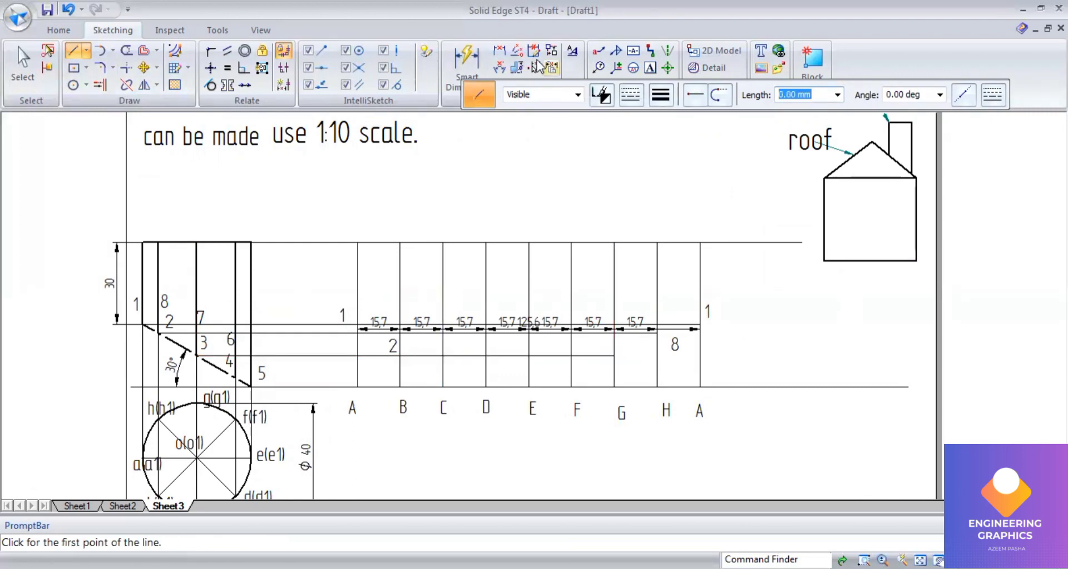
# Step: Label the projected points as 3 on generator C and 7 on generator G
pyautogui.click(649, 68)
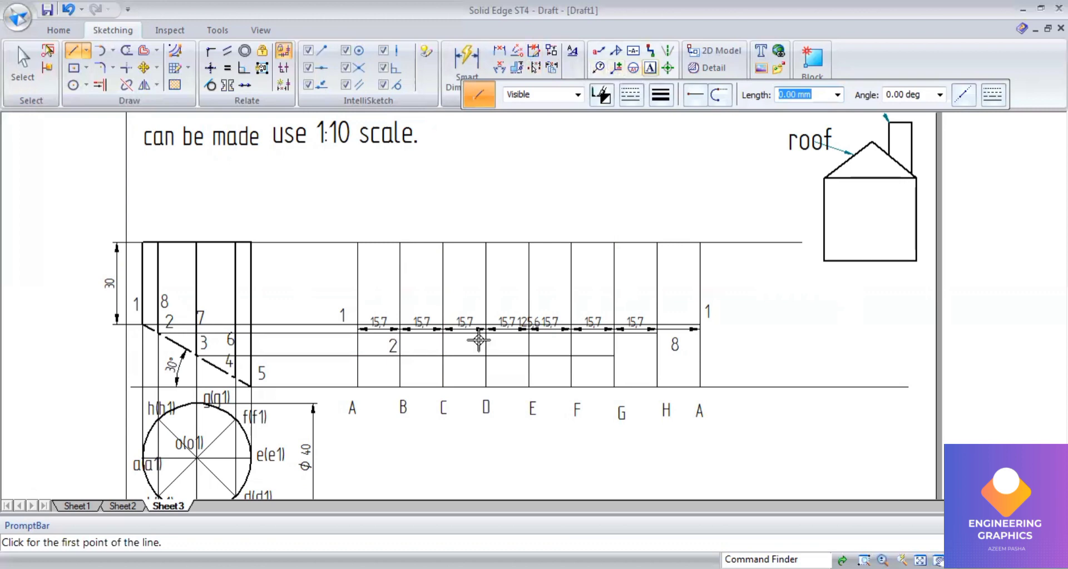
pyautogui.click(443, 354)
pyautogui.write('3')
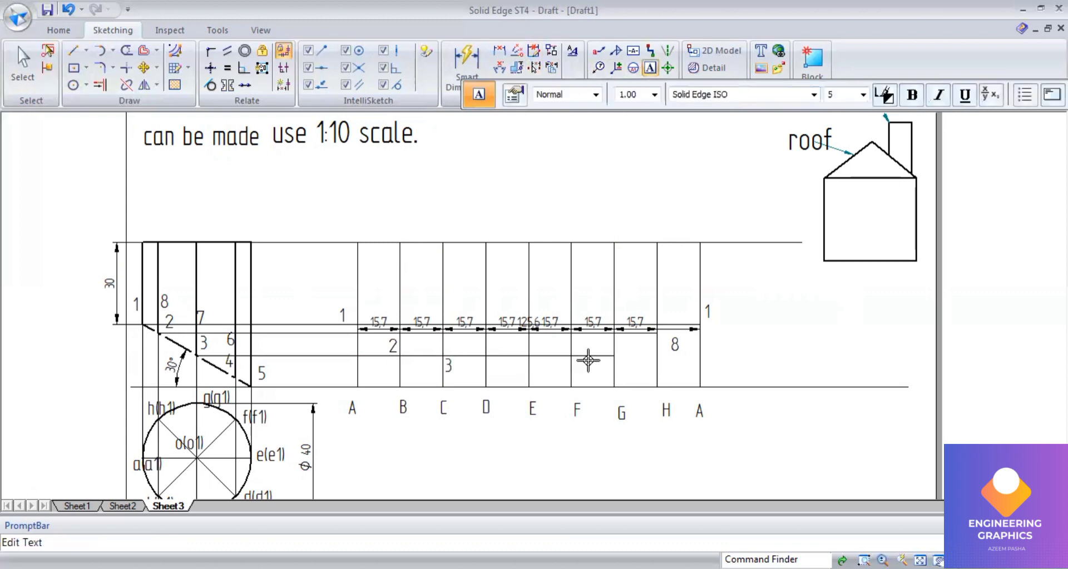
pyautogui.click(619, 351)
pyautogui.write('7')
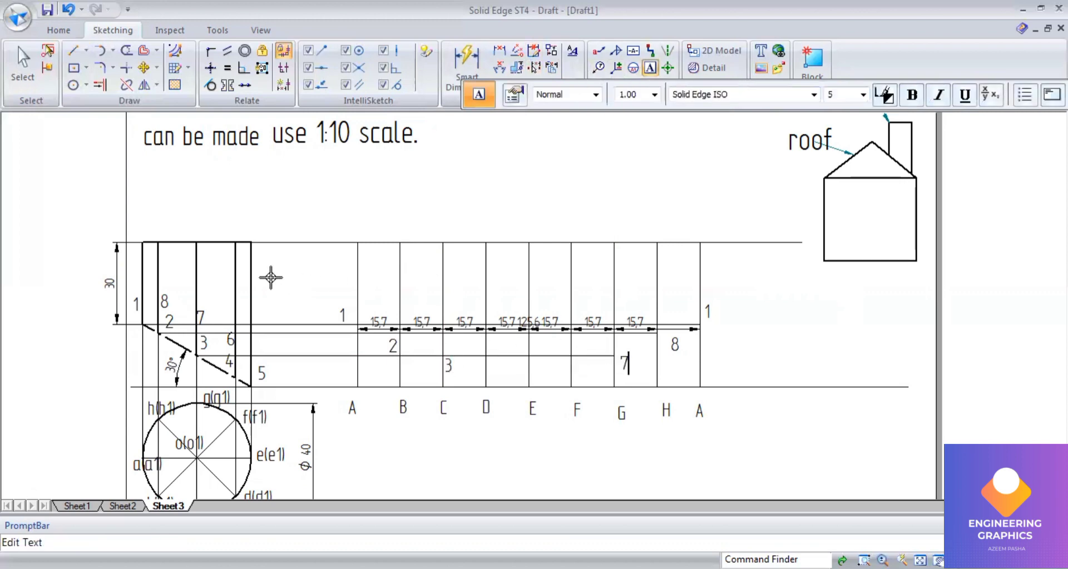
# Step: Project point 4 of the front view horizontally across the development to generator F
pyautogui.click(73, 50)
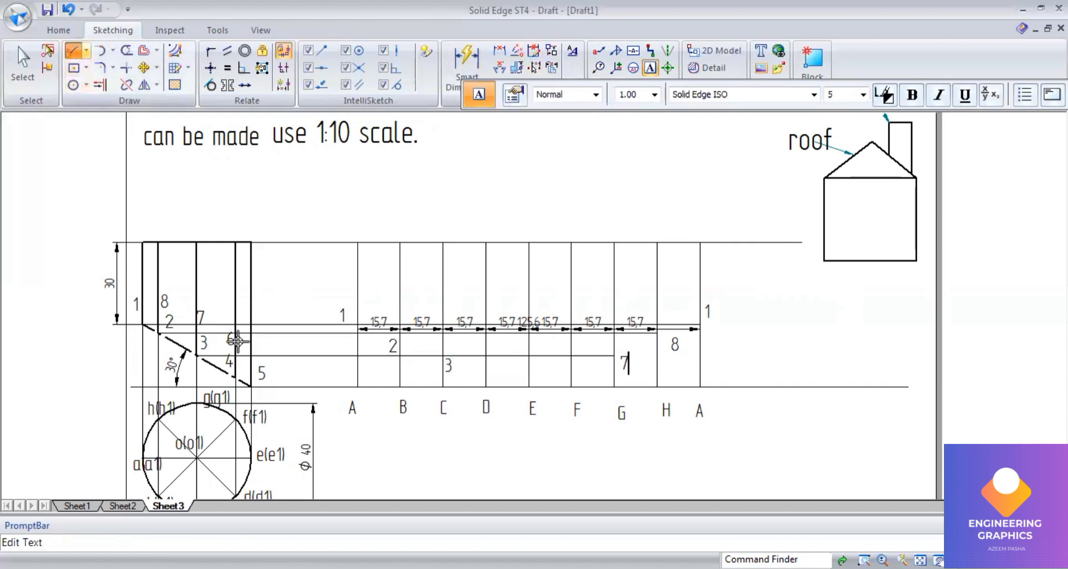
pyautogui.click(236, 377)
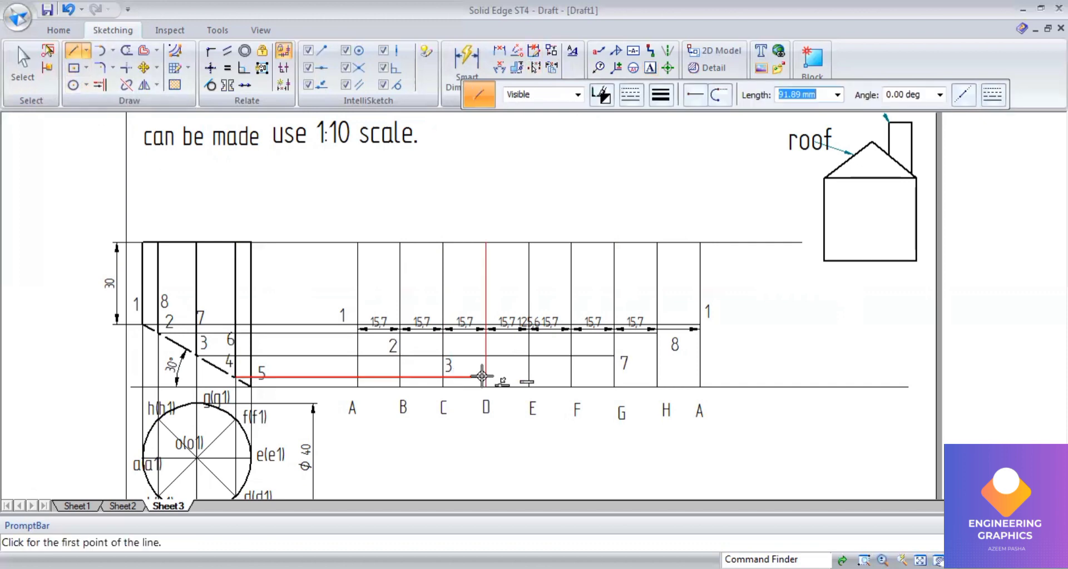
pyautogui.click(568, 377)
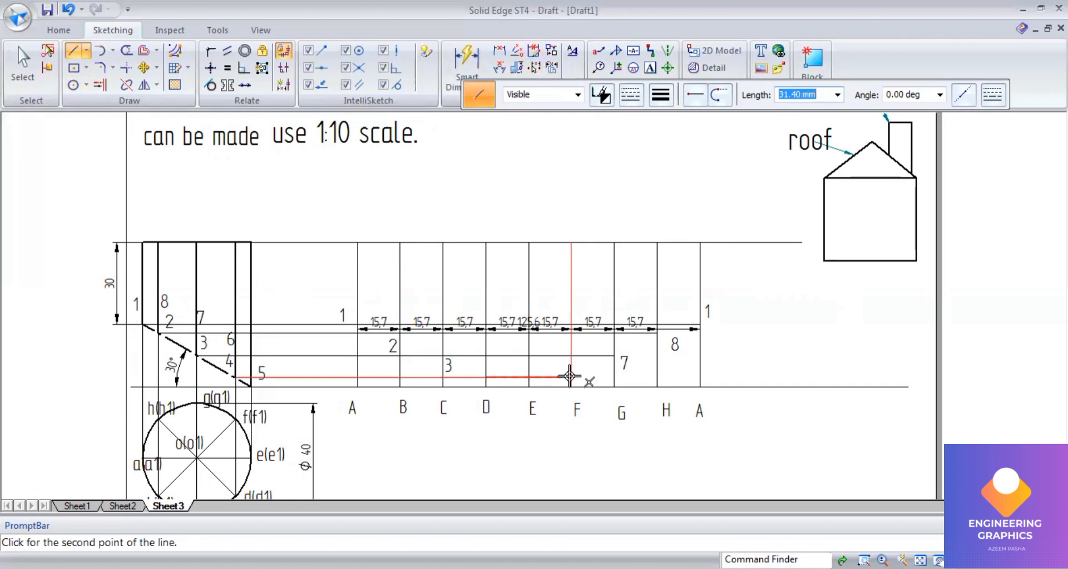
pyautogui.click(570, 377)
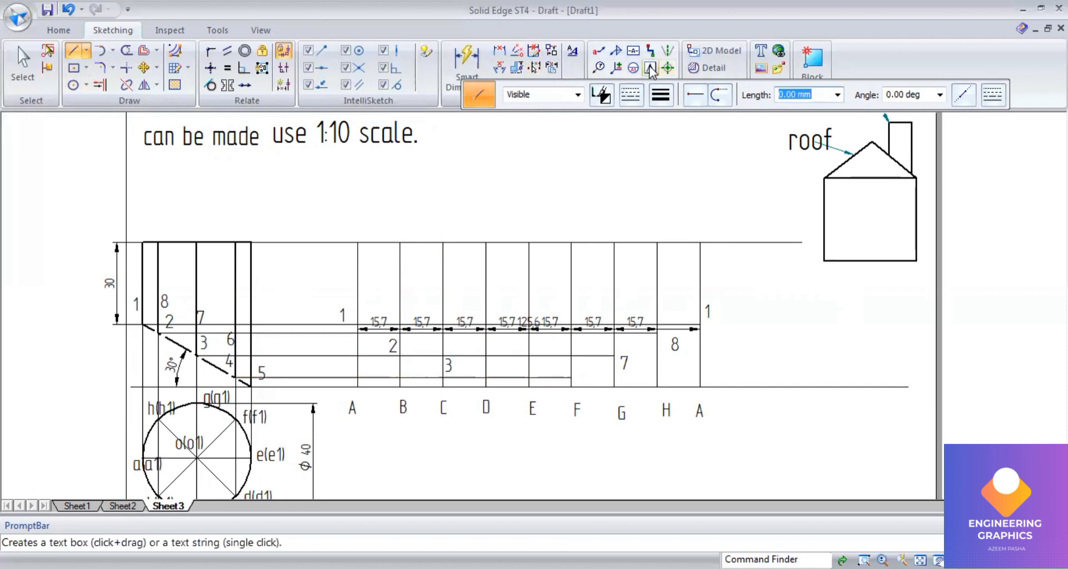
# Step: Label the development points 4 on generator D, 6 on generator F and 5 on generator E
pyautogui.click(472, 361)
pyautogui.write('4')
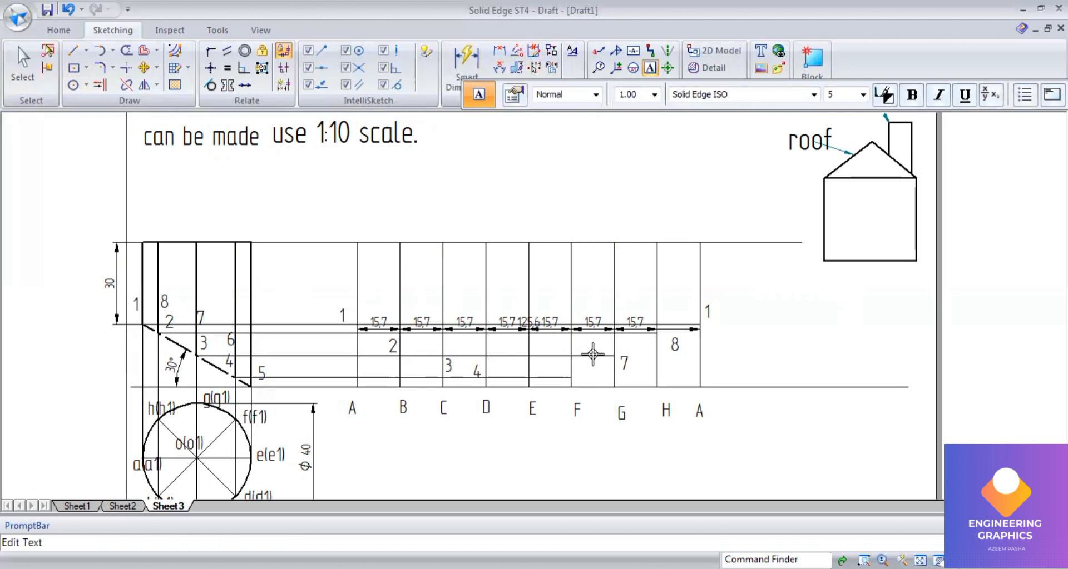
pyautogui.click(577, 368)
pyautogui.write('6')
pyautogui.click(534, 386)
pyautogui.click(111, 52)
pyautogui.click(86, 53)
pyautogui.click(86, 53)
pyautogui.click(92, 84)
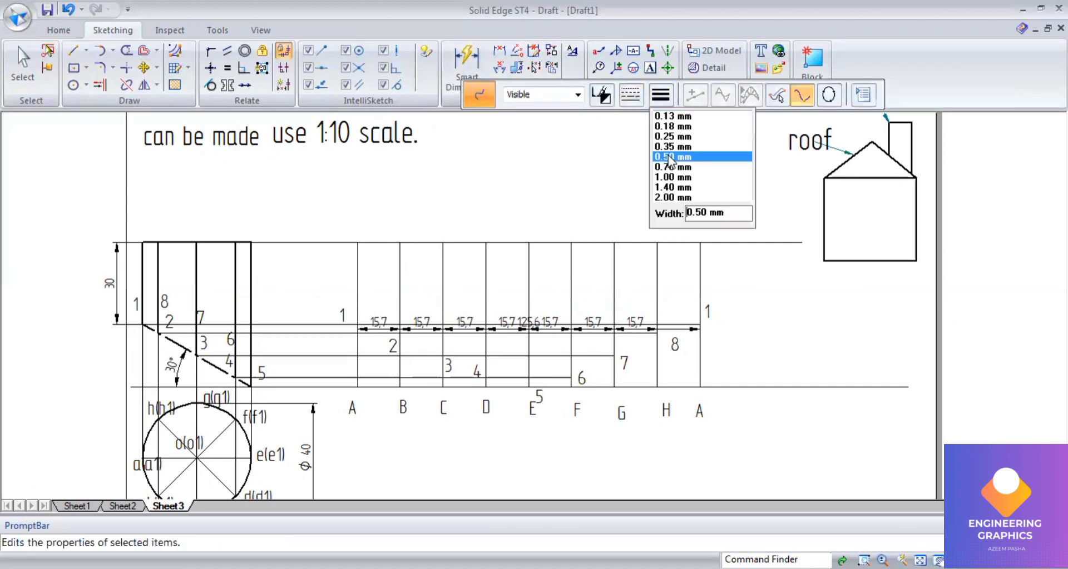
pyautogui.click(669, 157)
pyautogui.scroll(2, 441, 486)
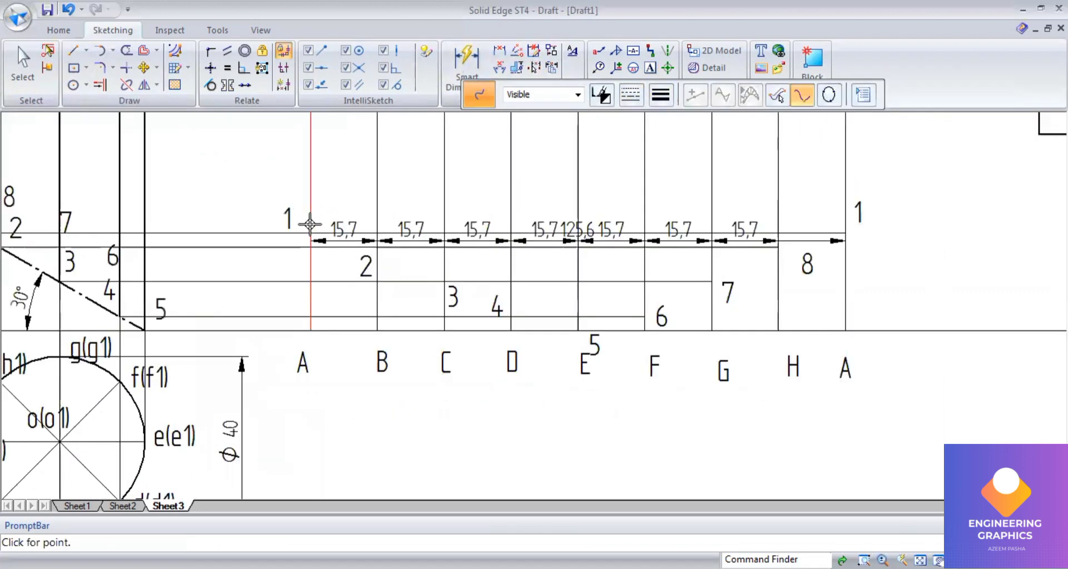
pyautogui.click(311, 229)
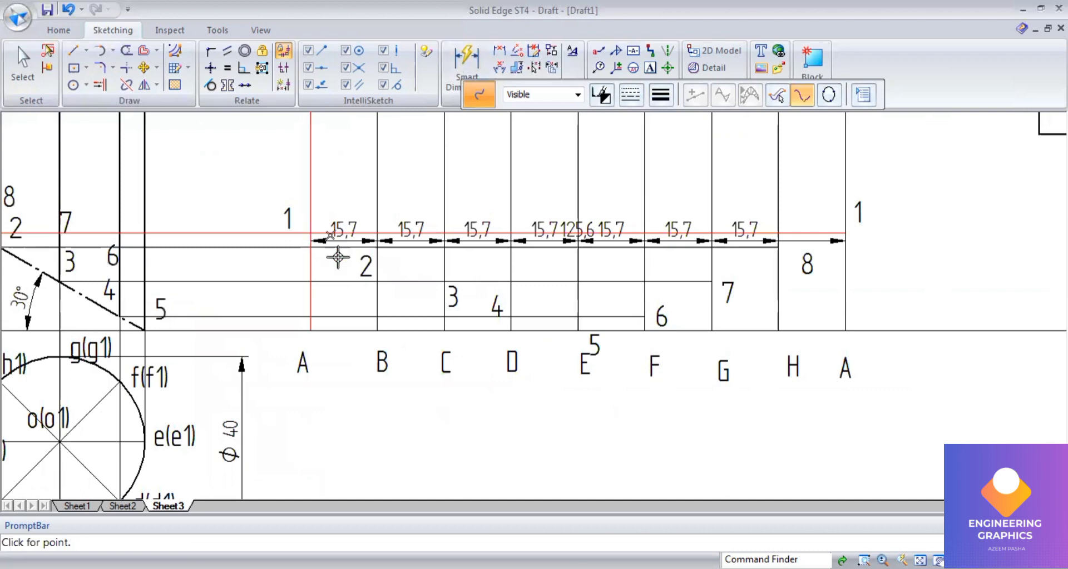
pyautogui.scroll(2, 376, 242)
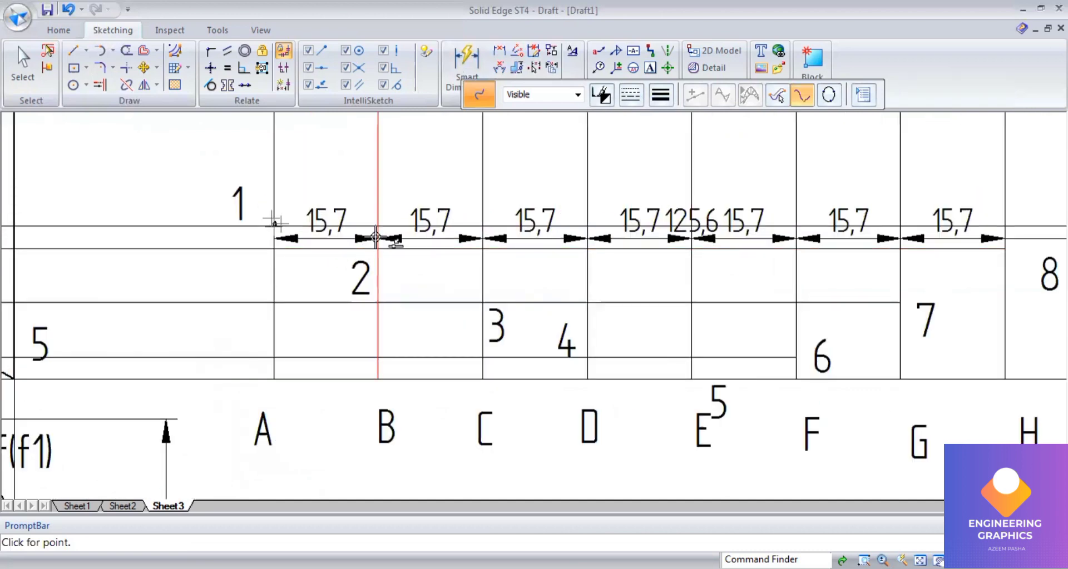
pyautogui.click(378, 248)
pyautogui.rightClick(439, 290)
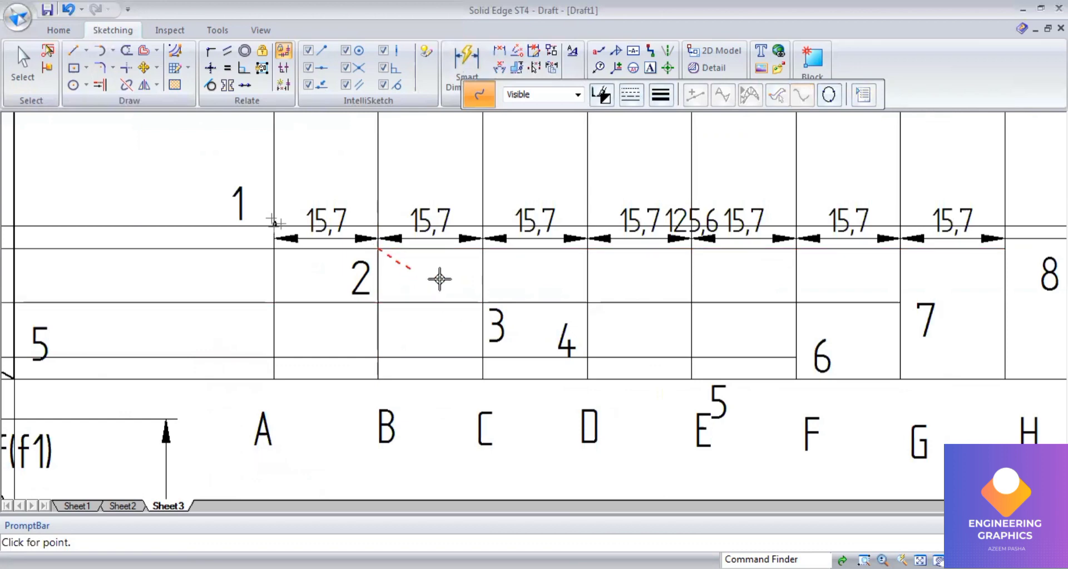
# Step: Draw a smooth thick curve through development points 1, 2, 3, 4, 5, 6, 7, 8 and back to point 1
pyautogui.click(631, 96)
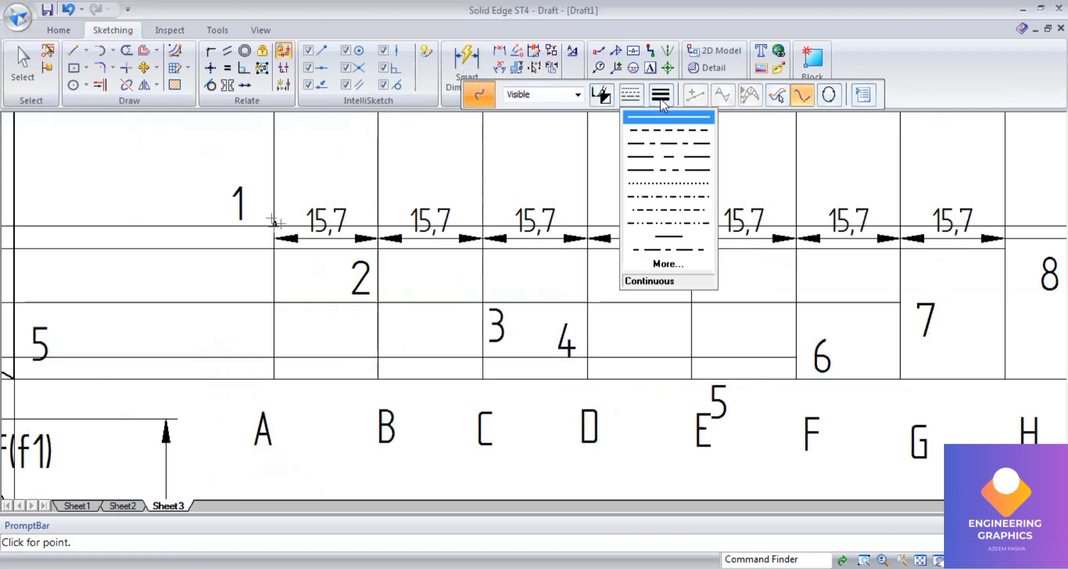
pyautogui.click(660, 100)
pyautogui.click(676, 157)
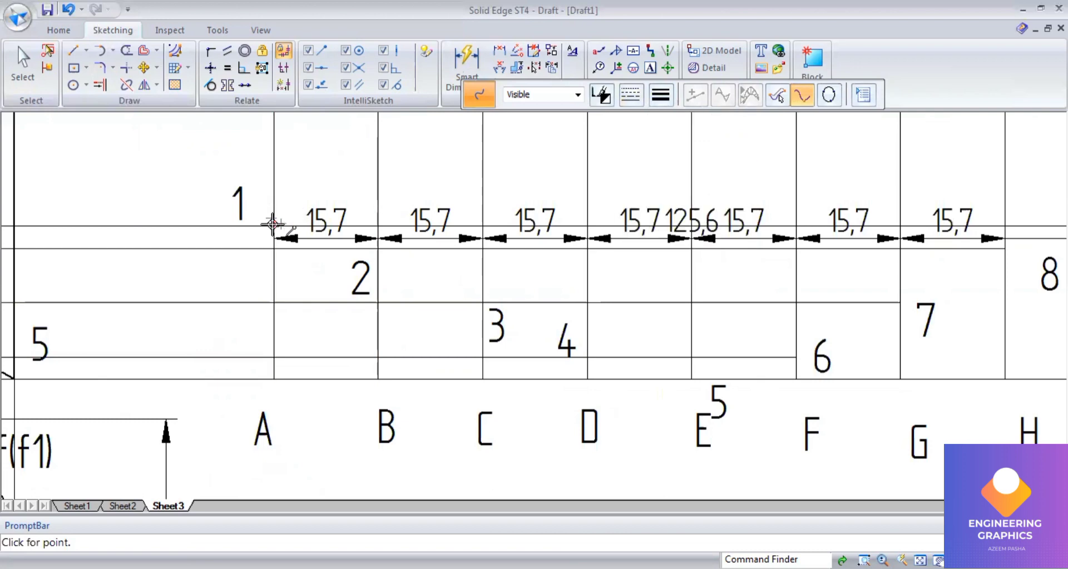
pyautogui.click(272, 224)
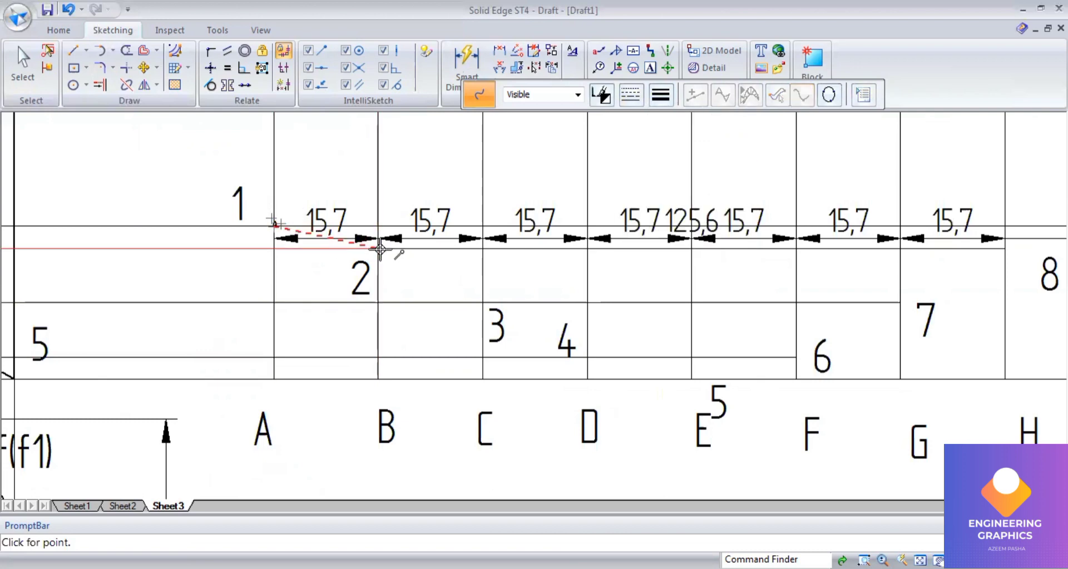
pyautogui.scroll(2, 378, 247)
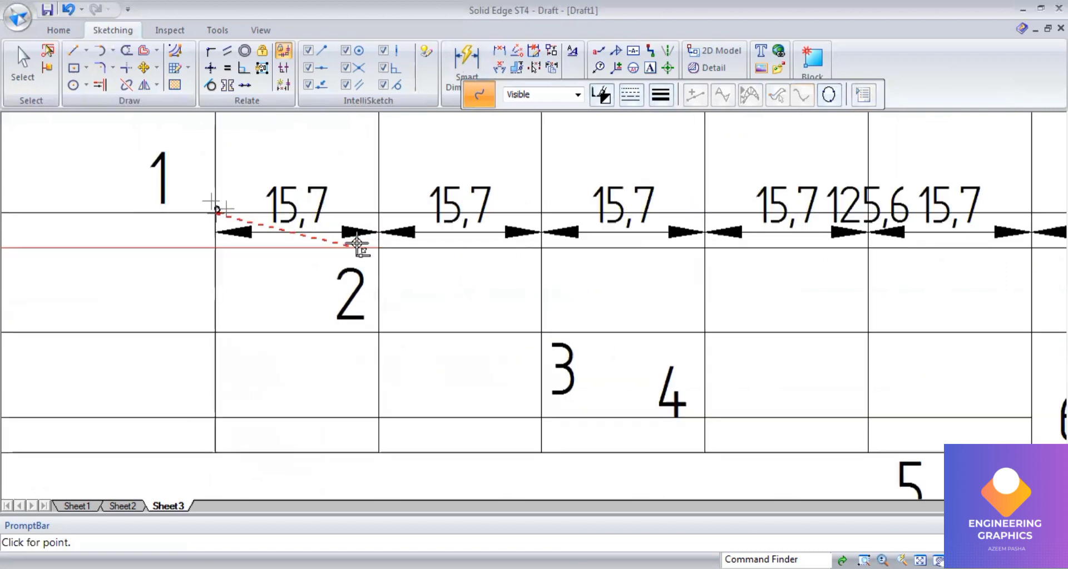
pyautogui.click(380, 246)
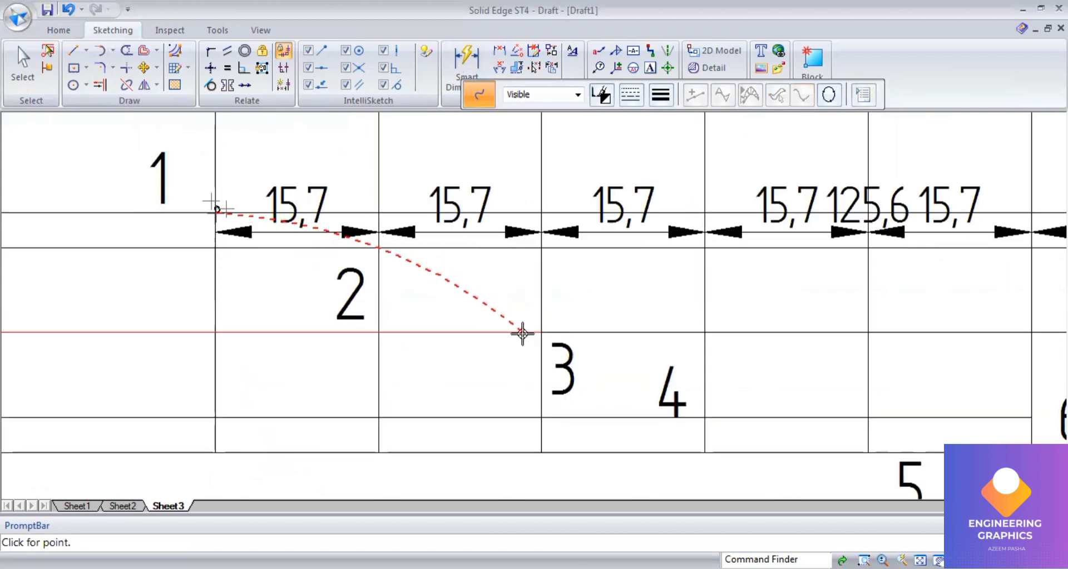
pyautogui.click(541, 332)
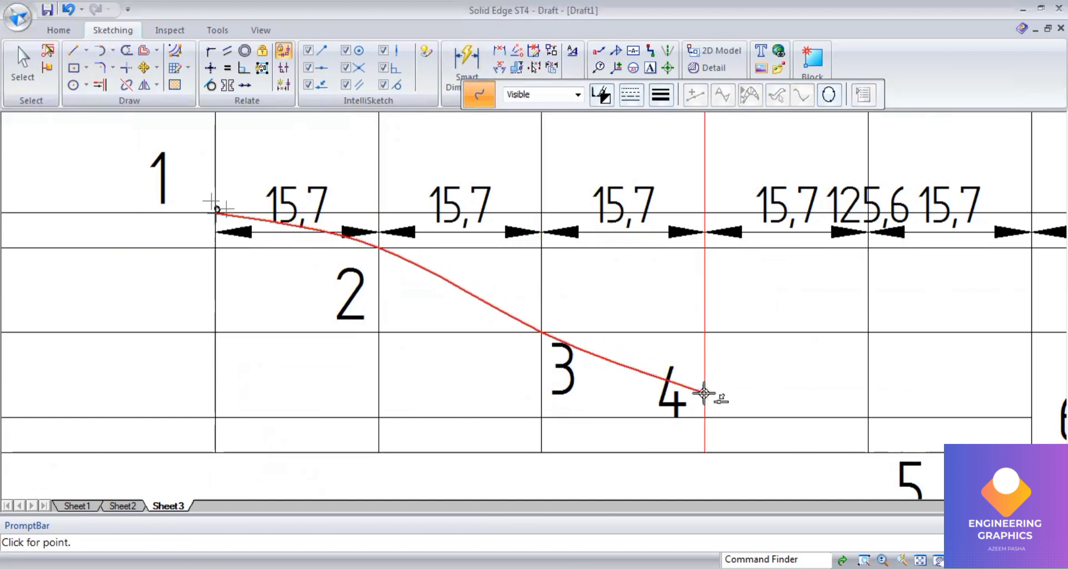
pyautogui.click(704, 417)
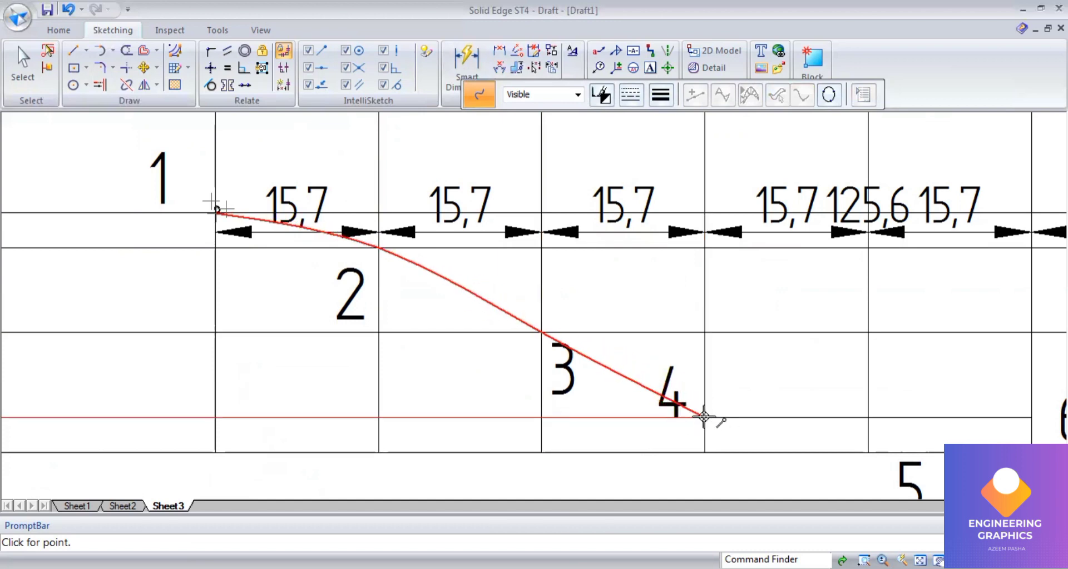
pyautogui.click(868, 452)
pyautogui.scroll(-5, 774, 372)
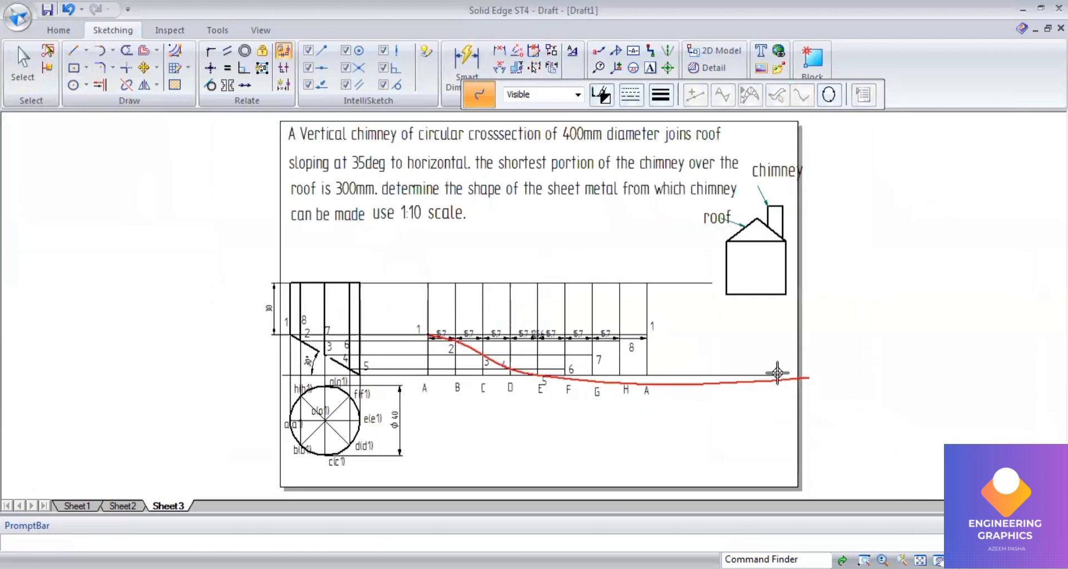
pyautogui.scroll(4, 573, 362)
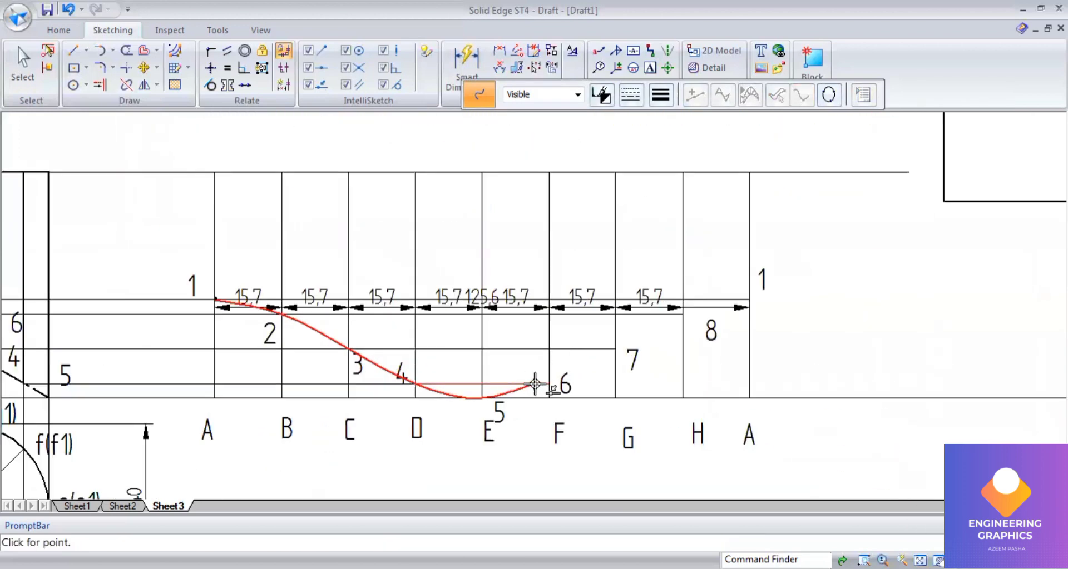
pyautogui.click(550, 384)
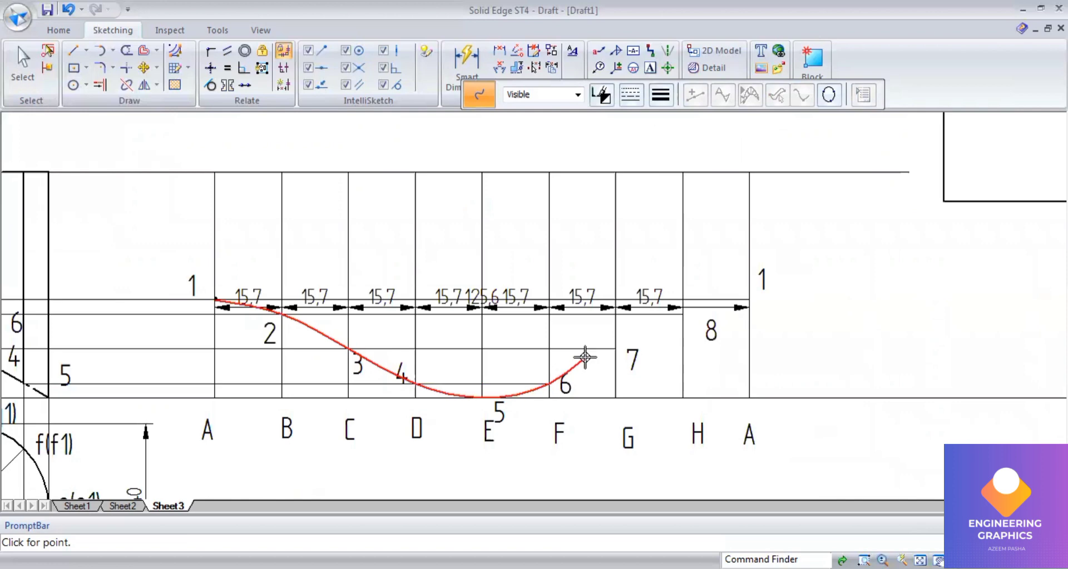
pyautogui.click(615, 349)
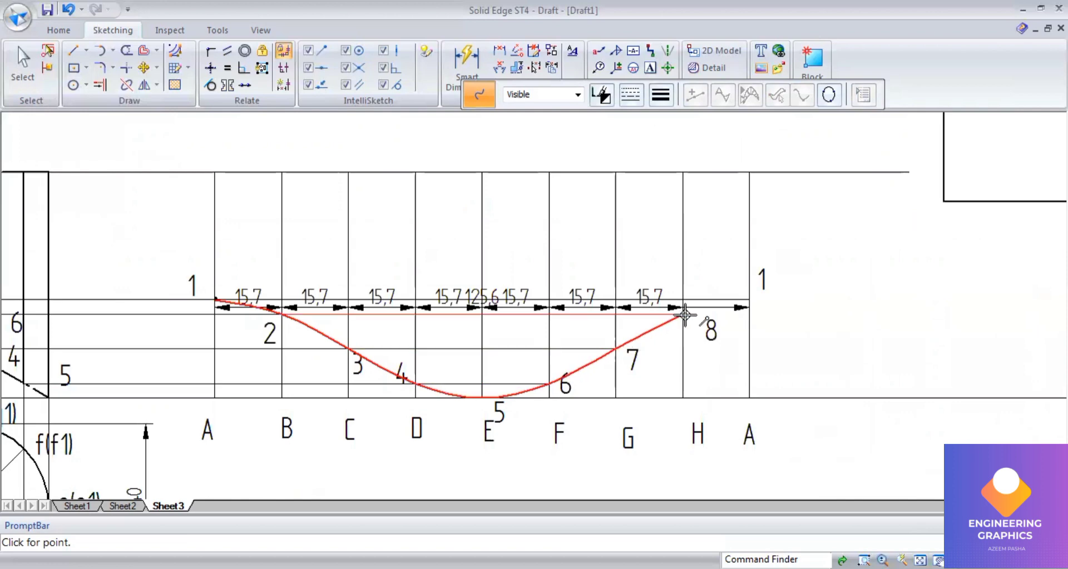
pyautogui.click(684, 315)
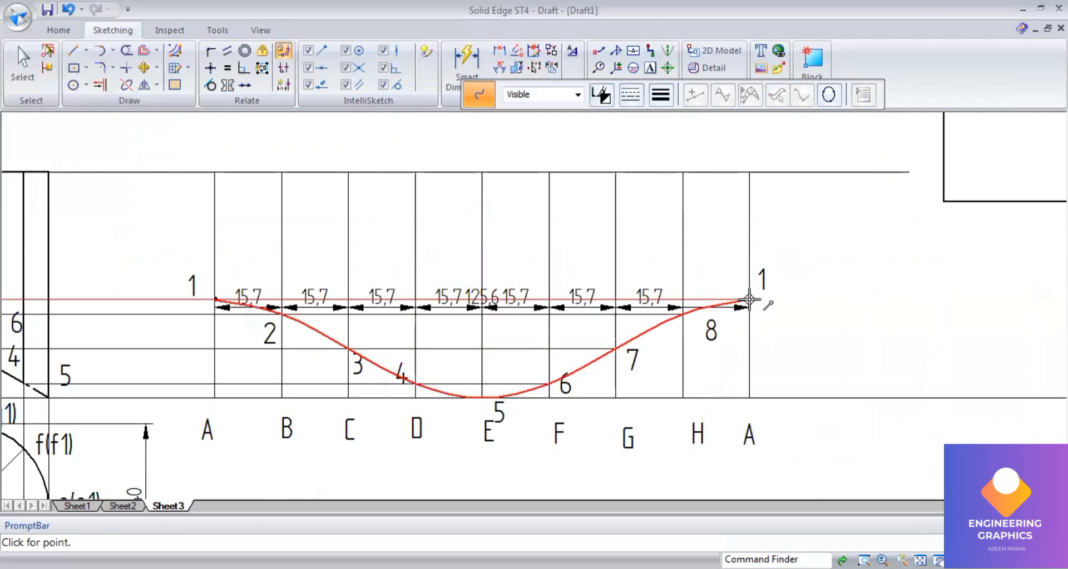
pyautogui.doubleClick(749, 301)
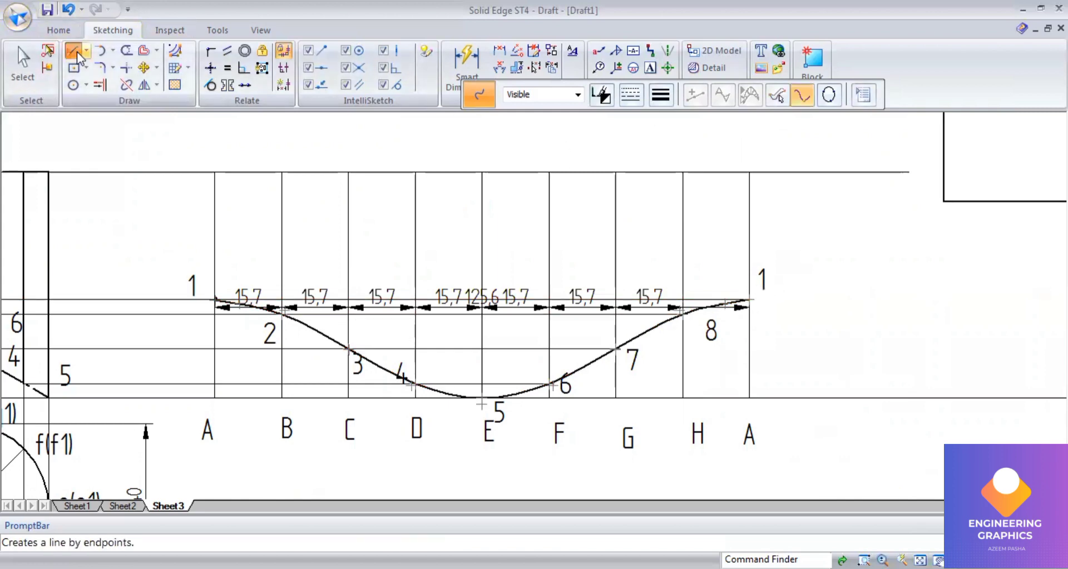
# Step: Draw the development's top edge and left edge with 0.50 mm lines from generator A to point 1
pyautogui.click(660, 95)
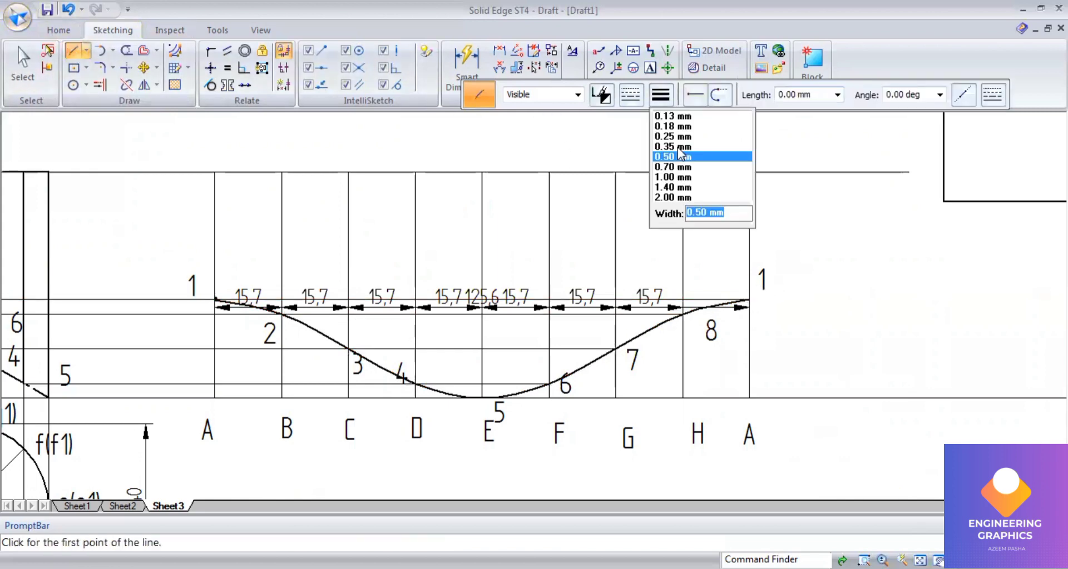
pyautogui.click(676, 156)
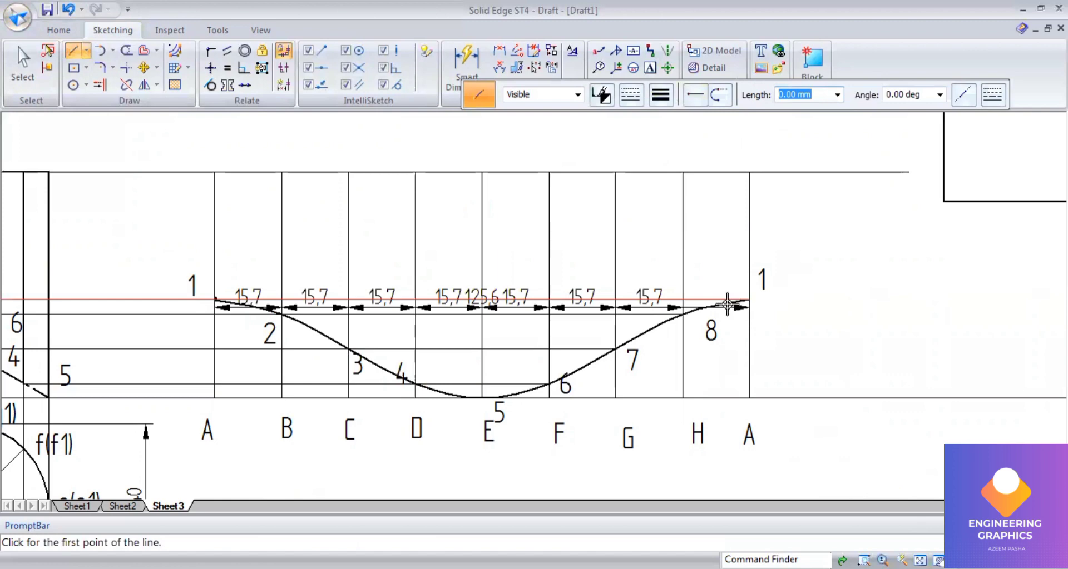
pyautogui.click(750, 170)
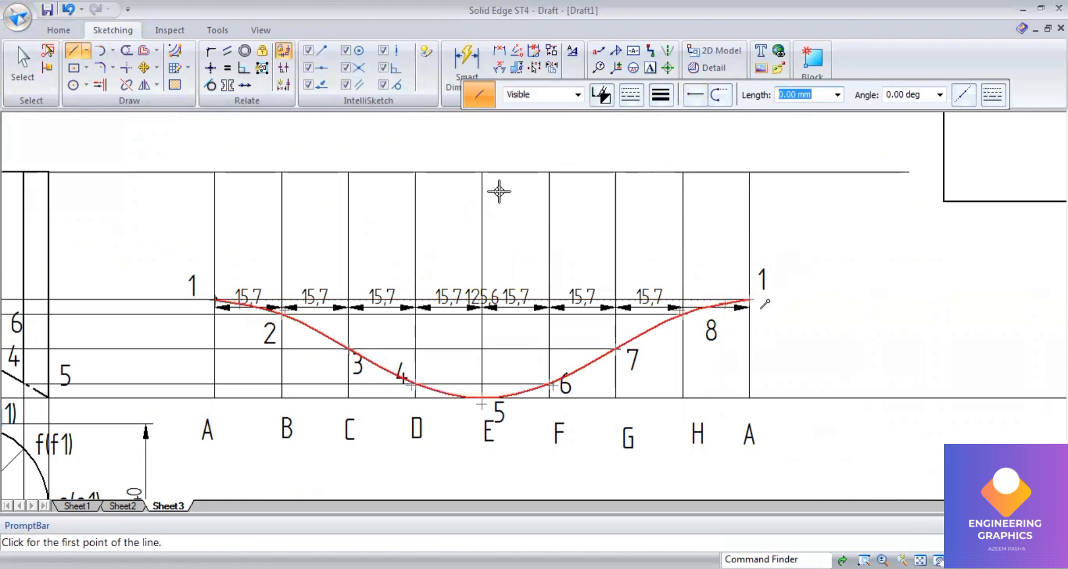
pyautogui.click(214, 170)
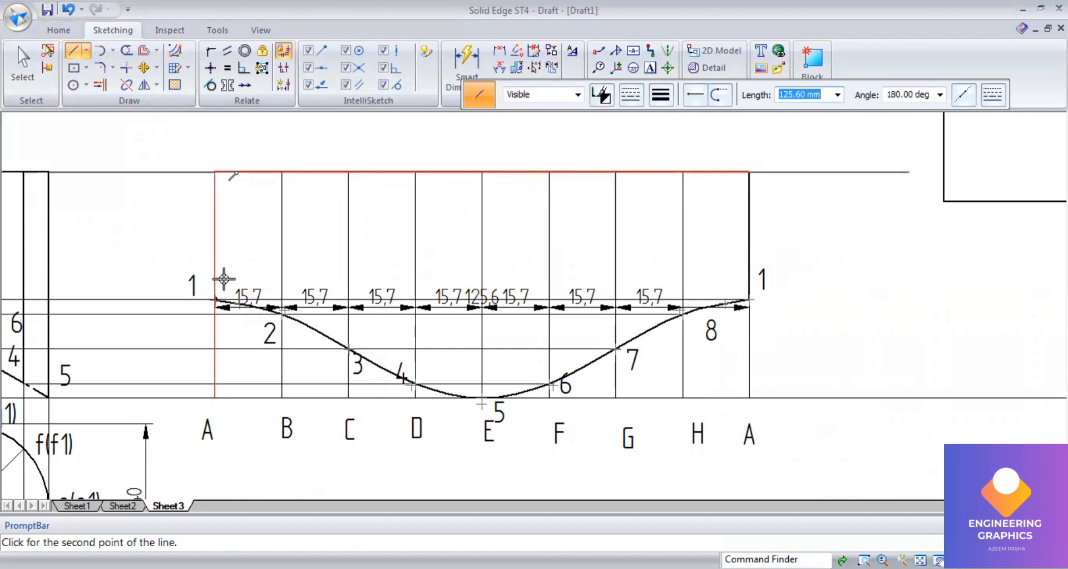
pyautogui.click(213, 298)
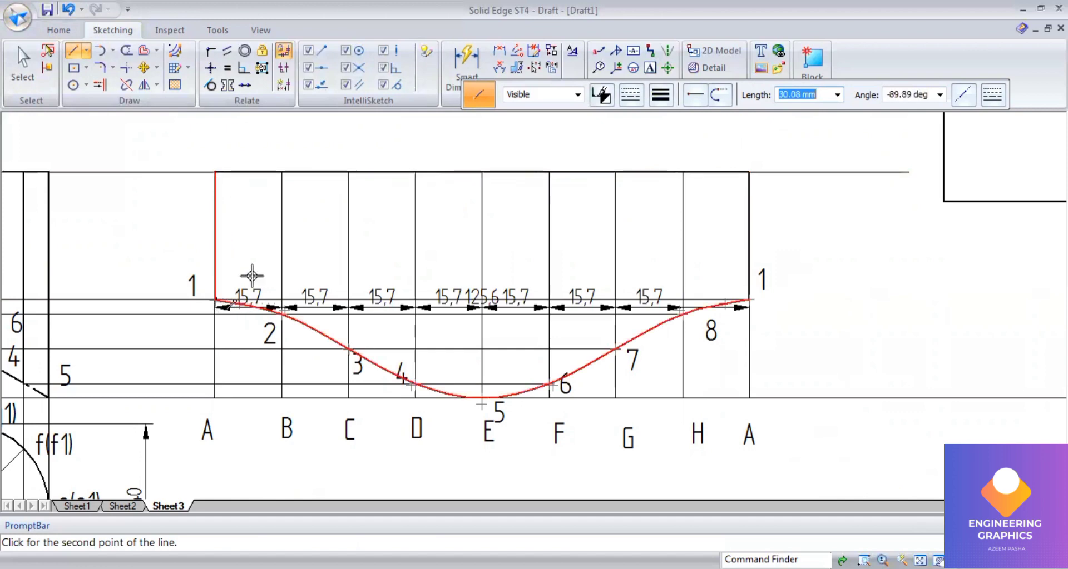